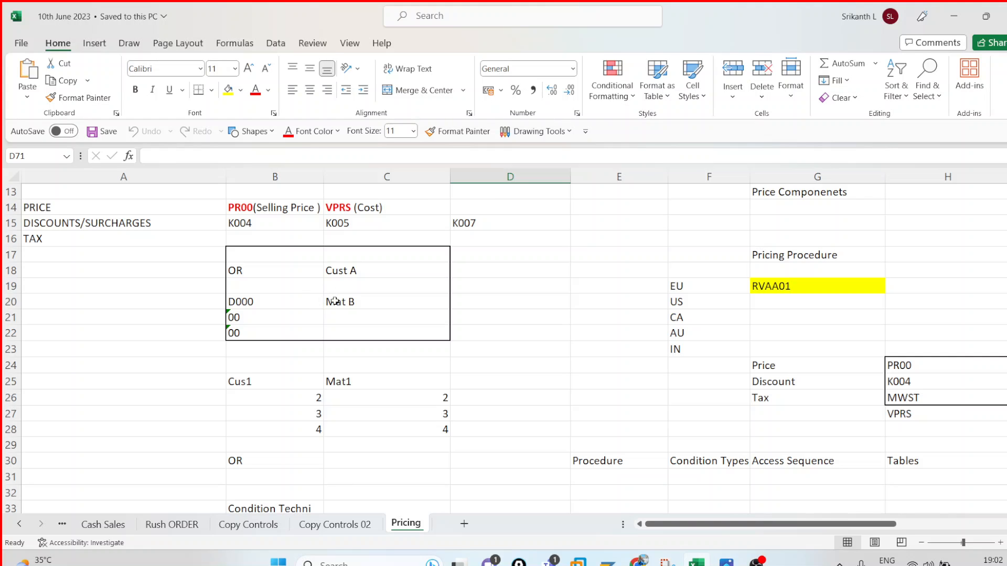
# Review the Pricing sheet's notes from the price components down to the Condition Update section.
pyautogui.scroll(-8, 335, 302)
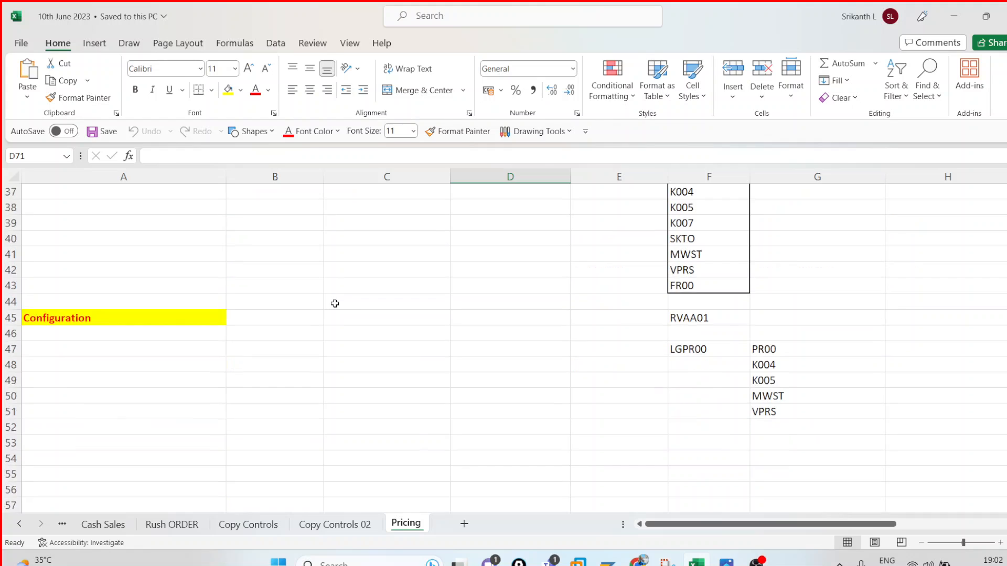
pyautogui.scroll(-8, 334, 304)
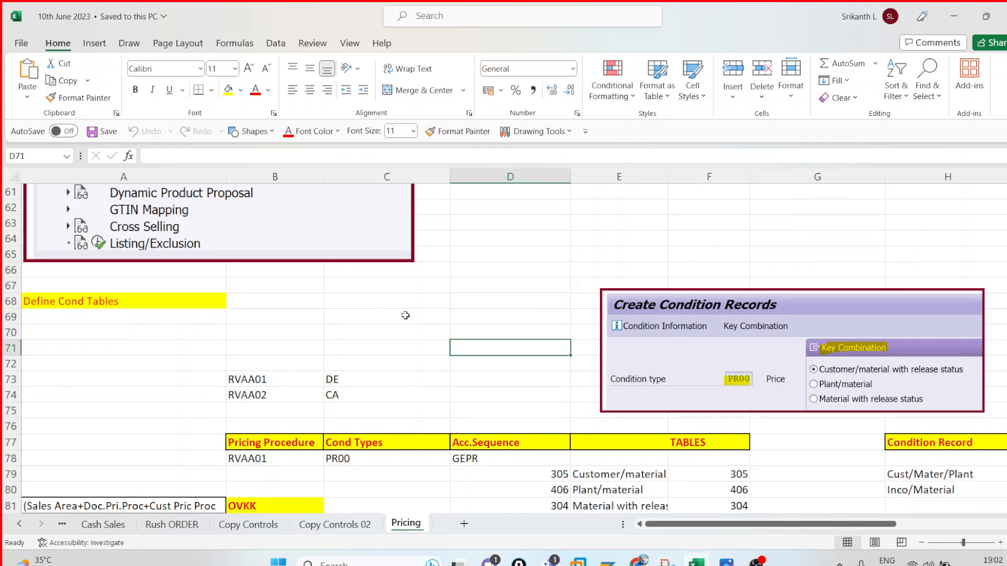
pyautogui.scroll(-12, 426, 291)
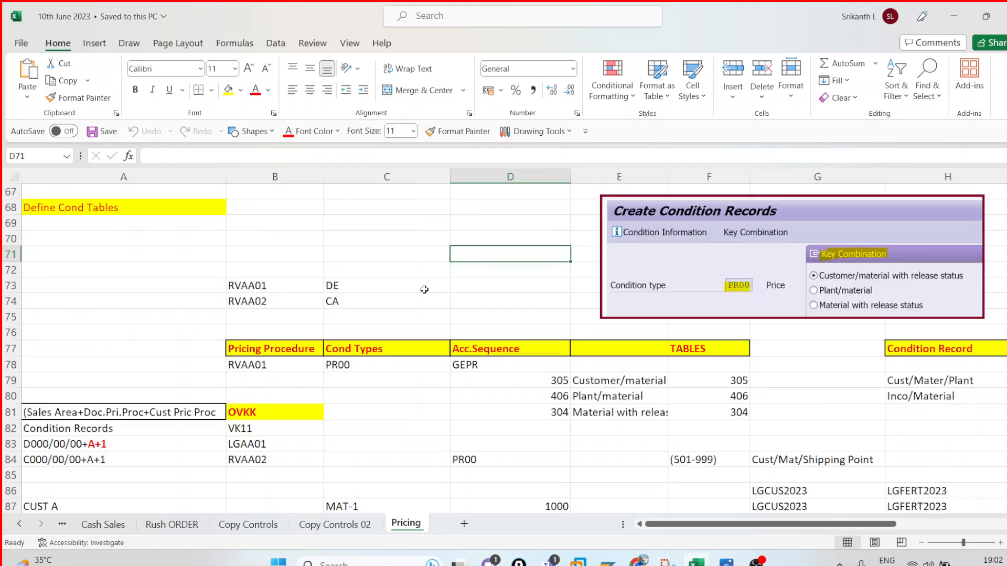
pyautogui.scroll(-3, 427, 298)
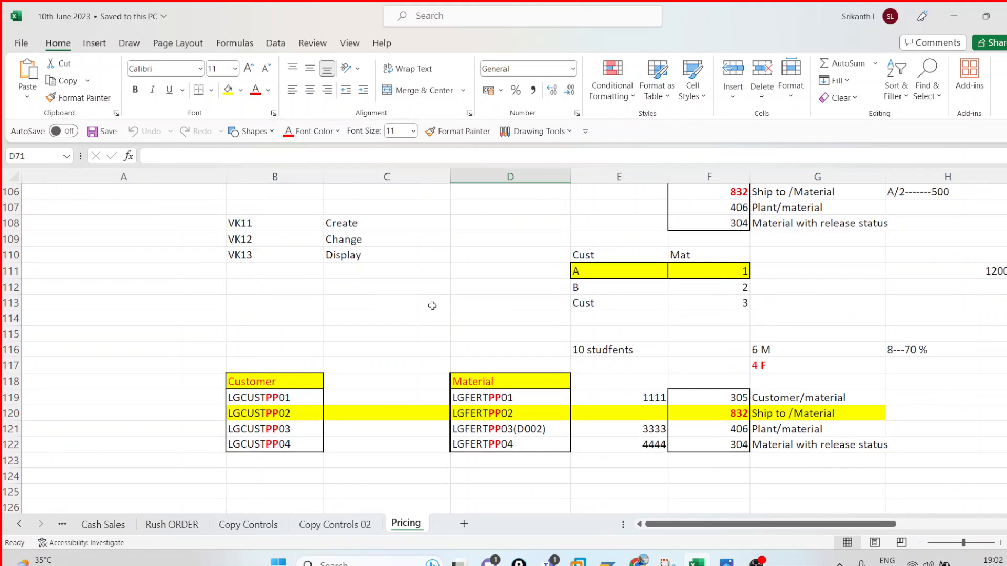
pyautogui.scroll(-5, 453, 318)
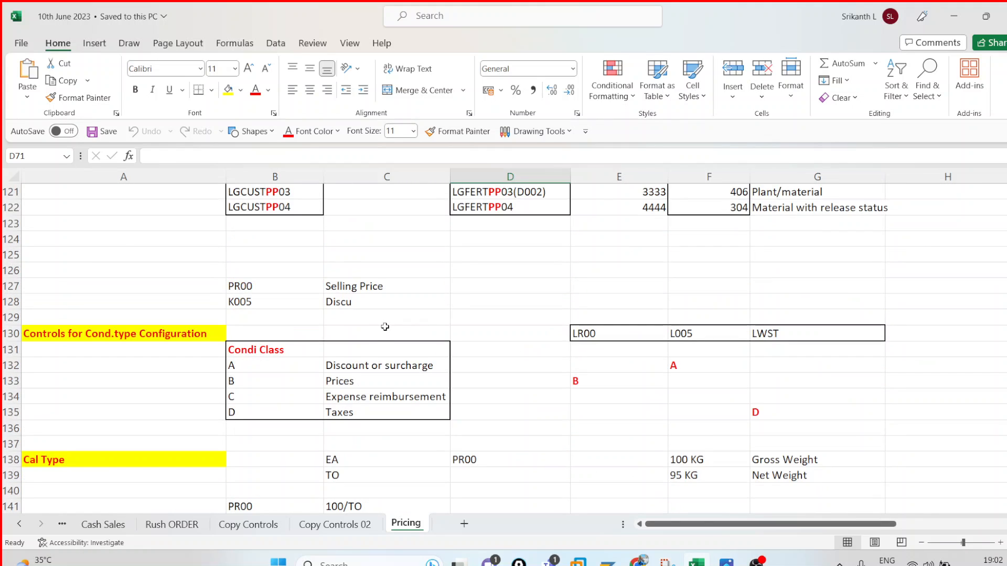
pyautogui.scroll(-3, 385, 326)
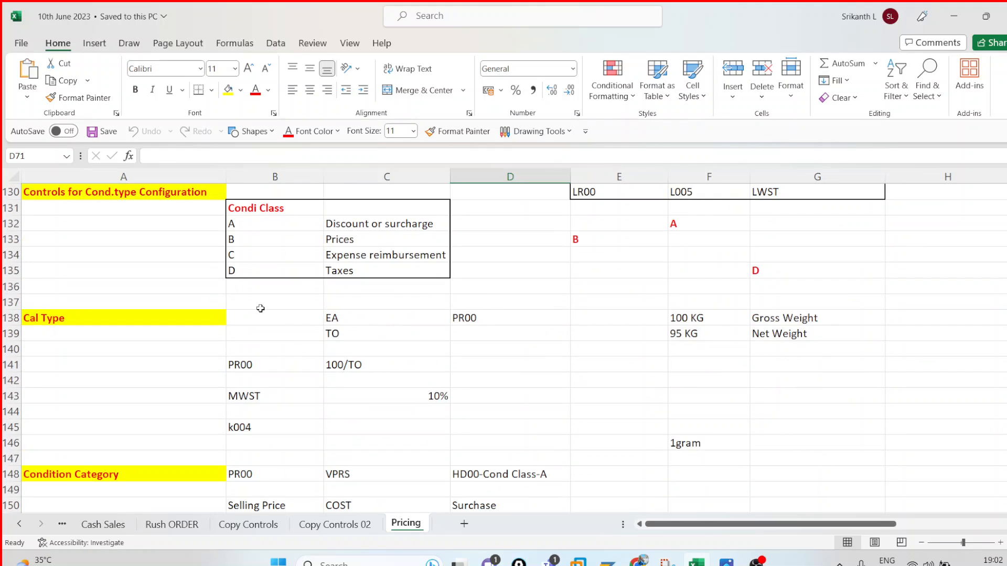
pyautogui.click(176, 197)
pyautogui.scroll(-10, 240, 297)
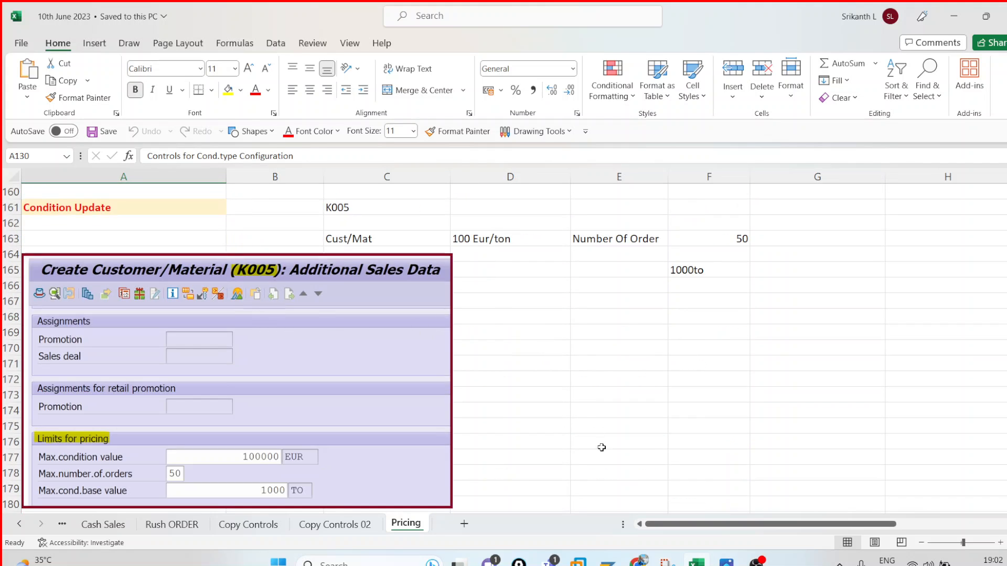
# Enter 3768 in cell F171 and format it with a yellow fill and red font.
pyautogui.click(691, 363)
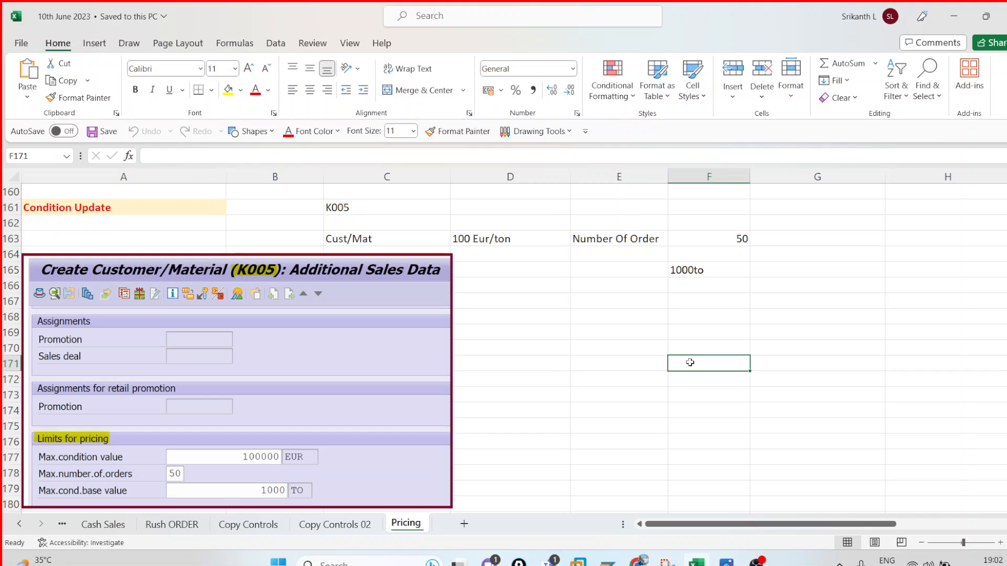
pyautogui.write('3')
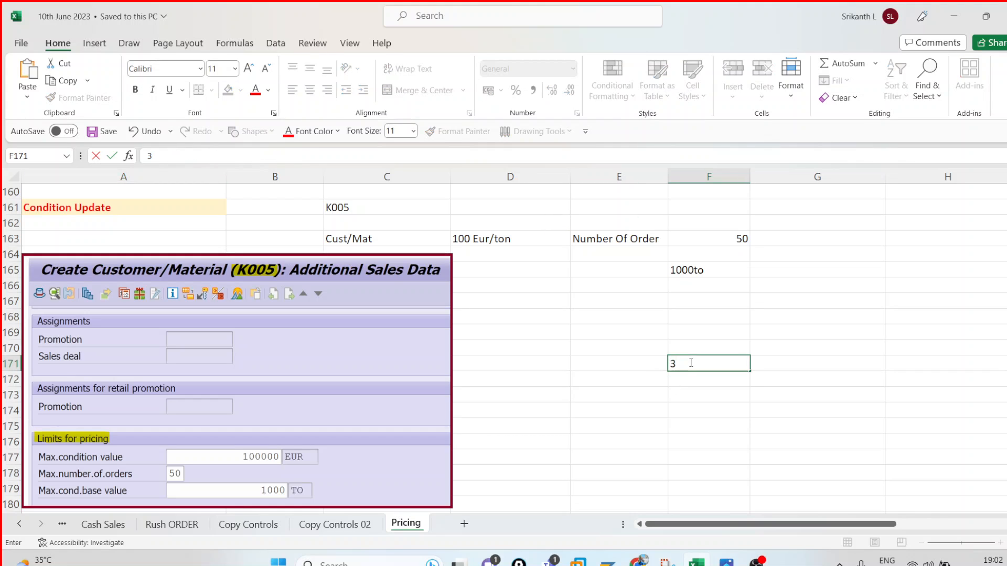
pyautogui.write('768')
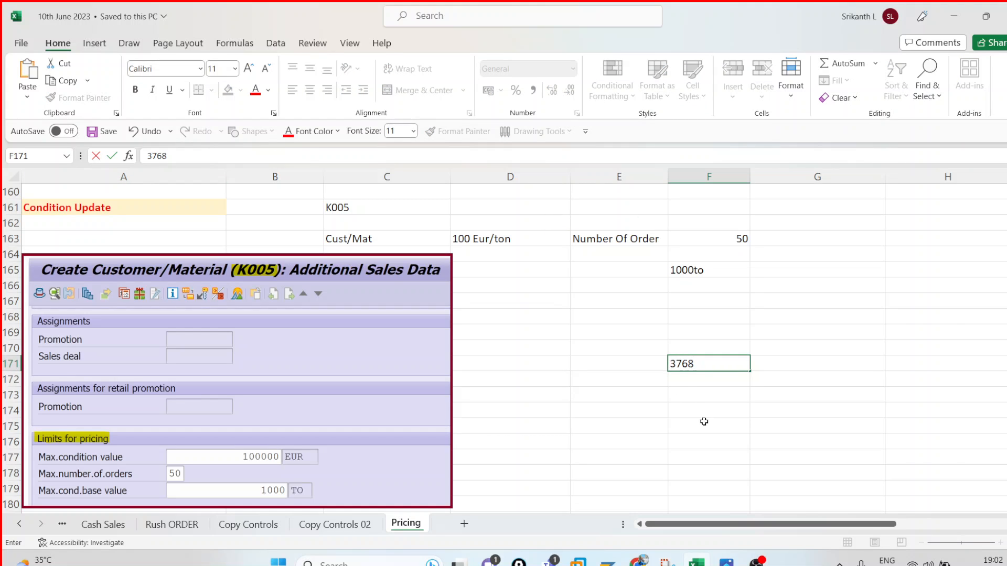
pyautogui.press('Return')
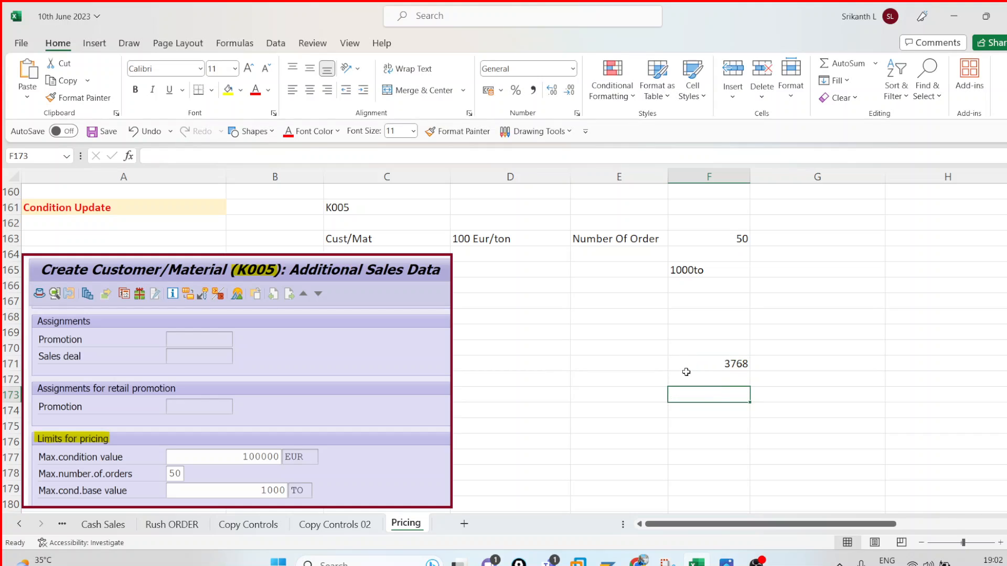
pyautogui.click(708, 363)
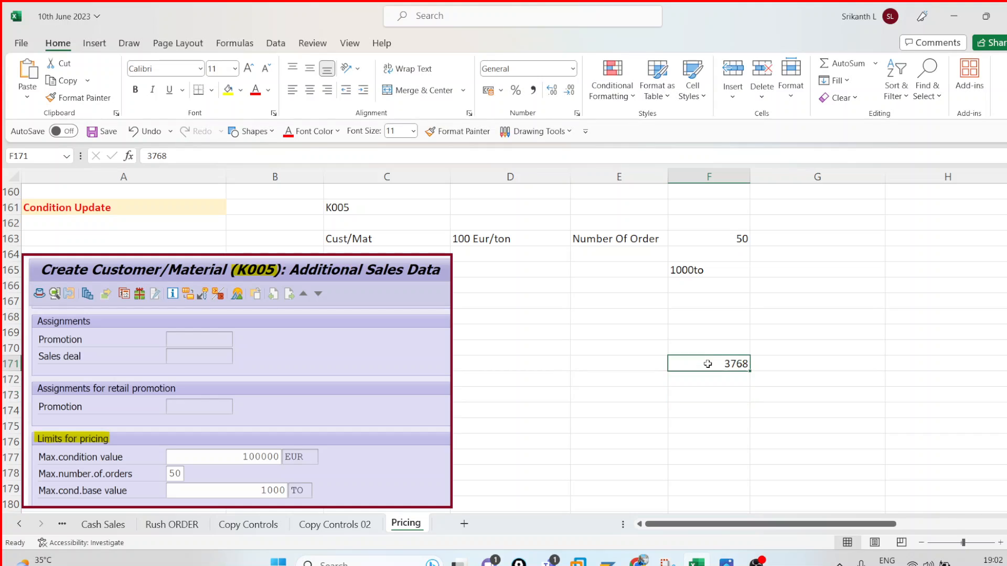
pyautogui.click(228, 90)
pyautogui.click(255, 90)
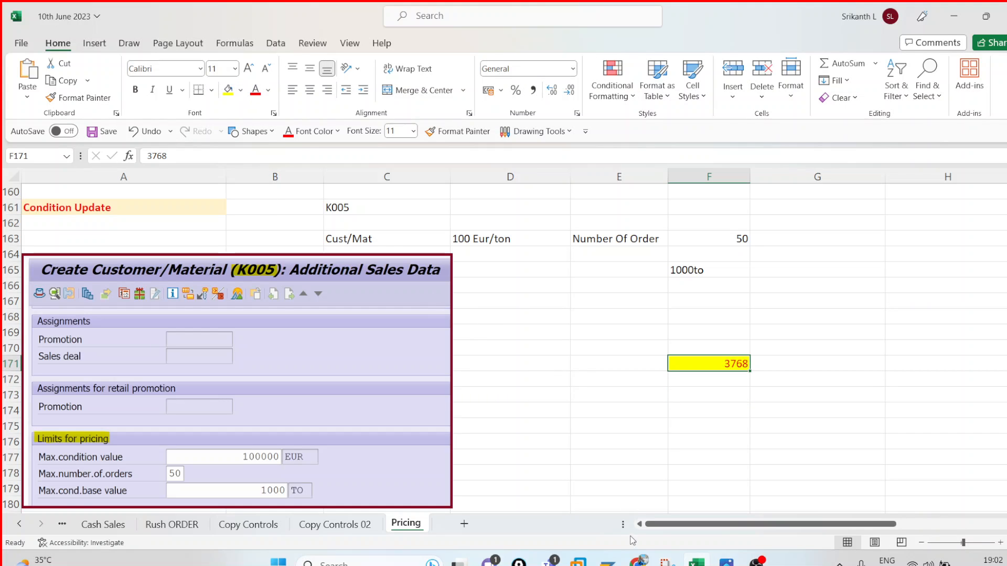
# Switch to SAP Easy Access, run transaction SPRO and open the SAP Reference IMG.
pyautogui.moveTo(617, 560)
pyautogui.click(618, 508)
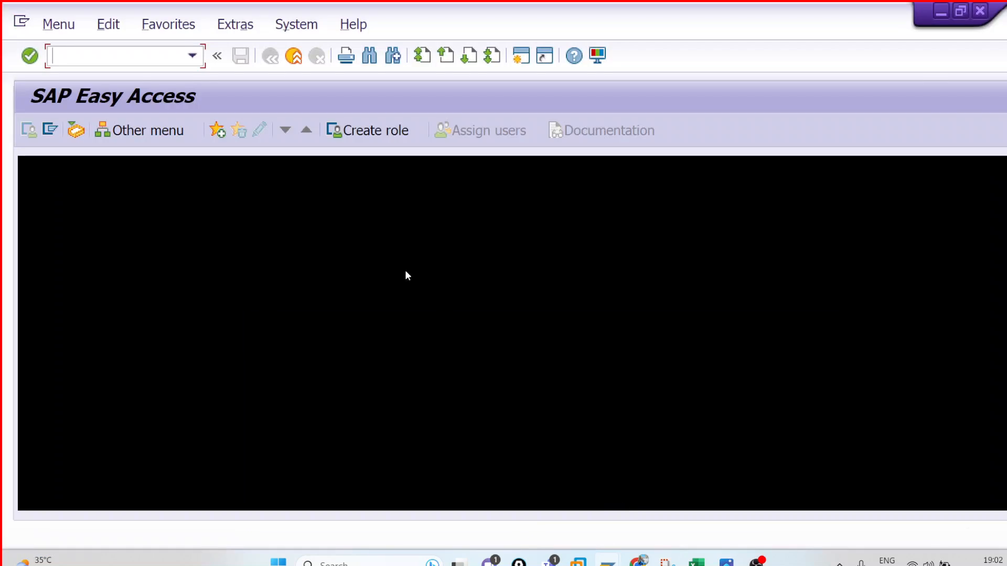
pyautogui.write('sori')
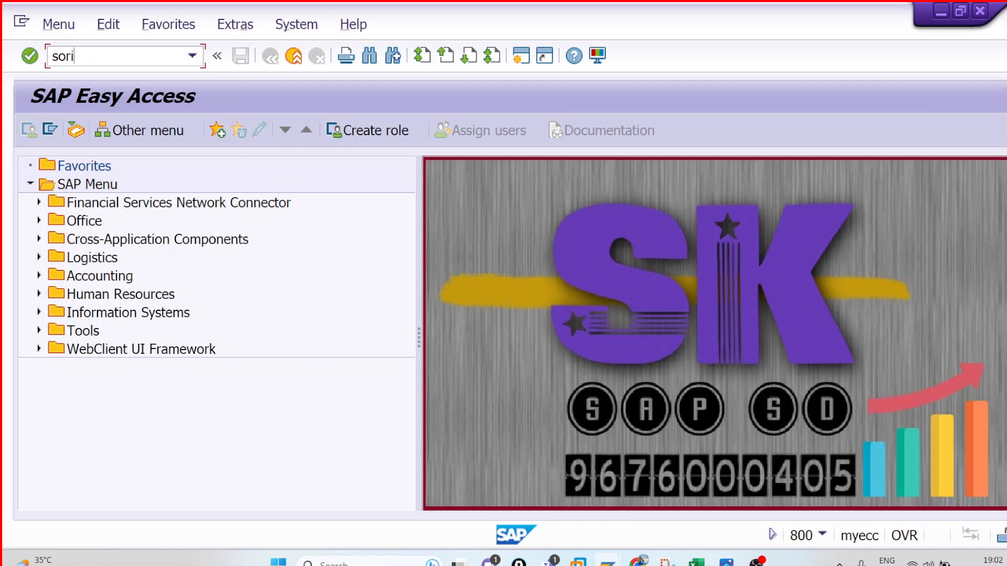
pyautogui.press('Return')
pyautogui.write('spro')
pyautogui.press('Return')
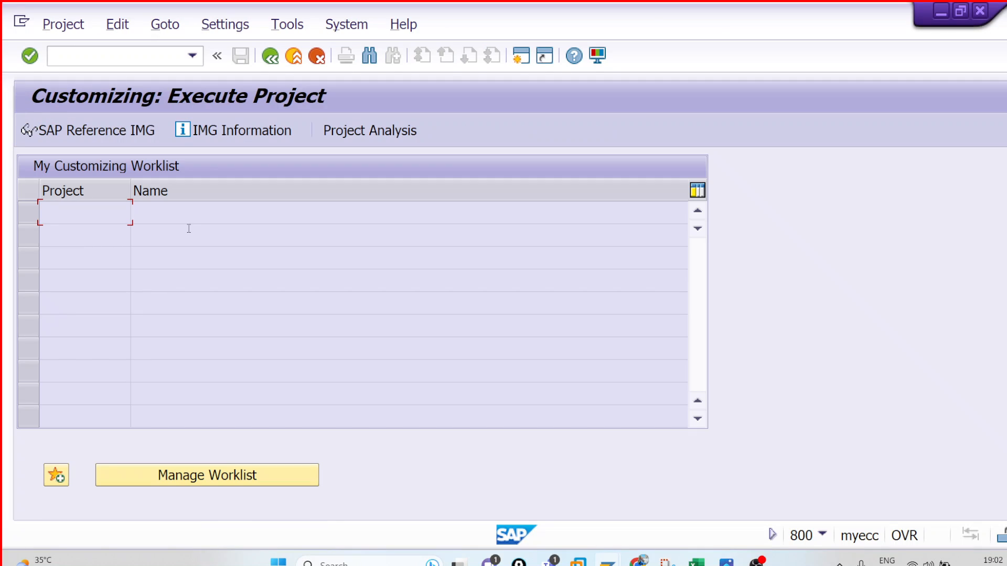
pyautogui.click(128, 131)
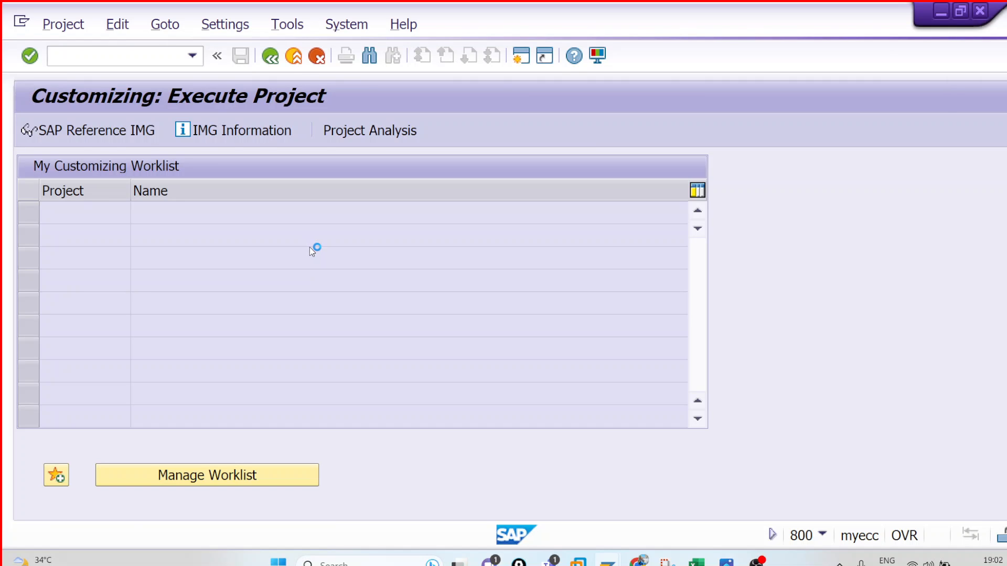
# Expand the IMG structure through Sales and Distribution, Basic Functions and Pricing to Pricing Control.
pyautogui.scroll(-2, 458, 300)
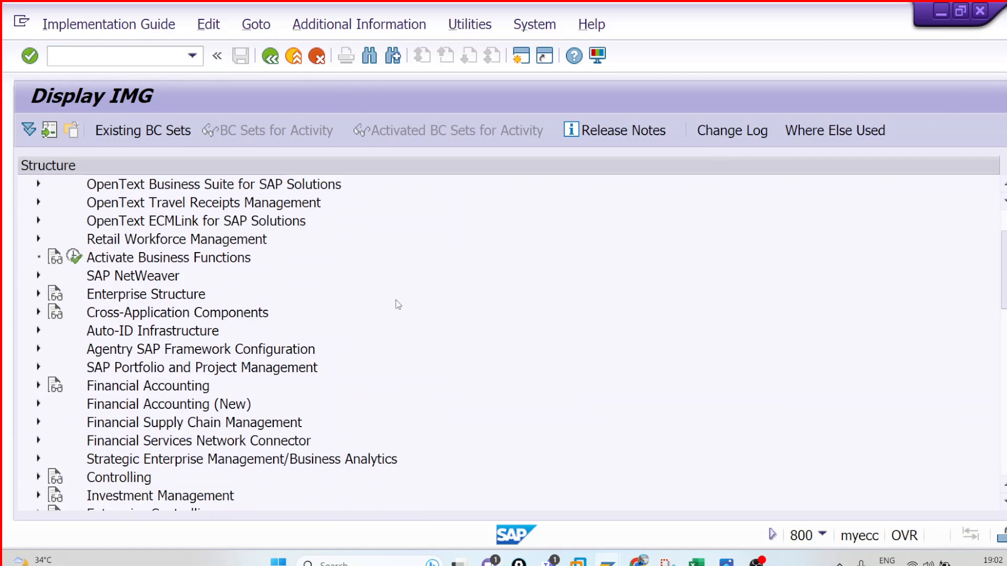
pyautogui.scroll(-5, 91, 355)
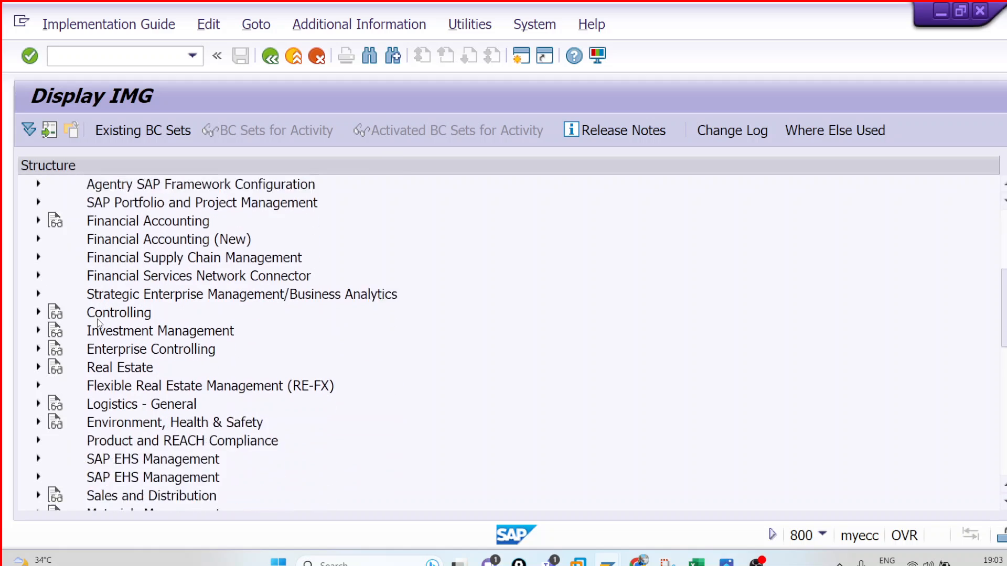
pyautogui.click(38, 349)
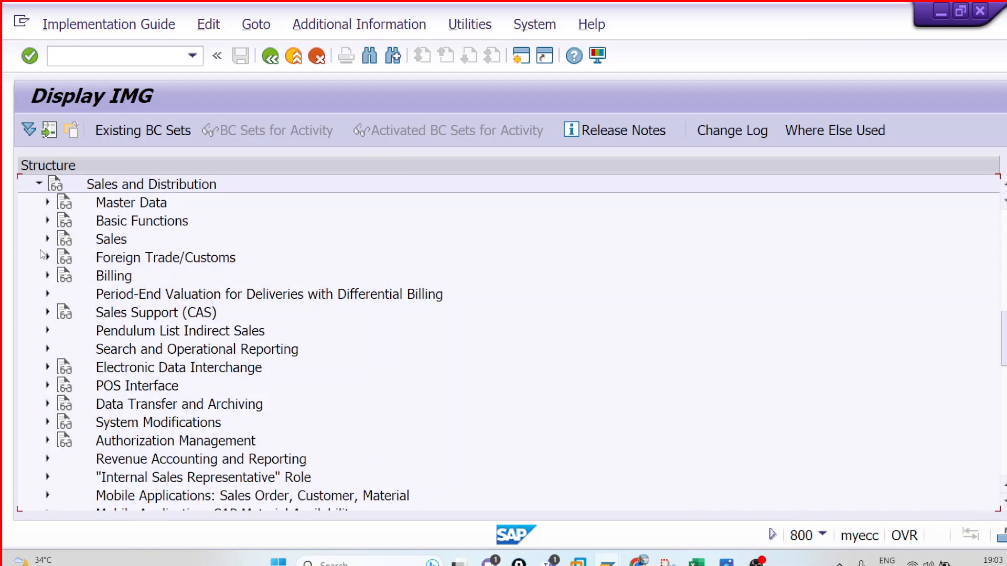
pyautogui.click(47, 221)
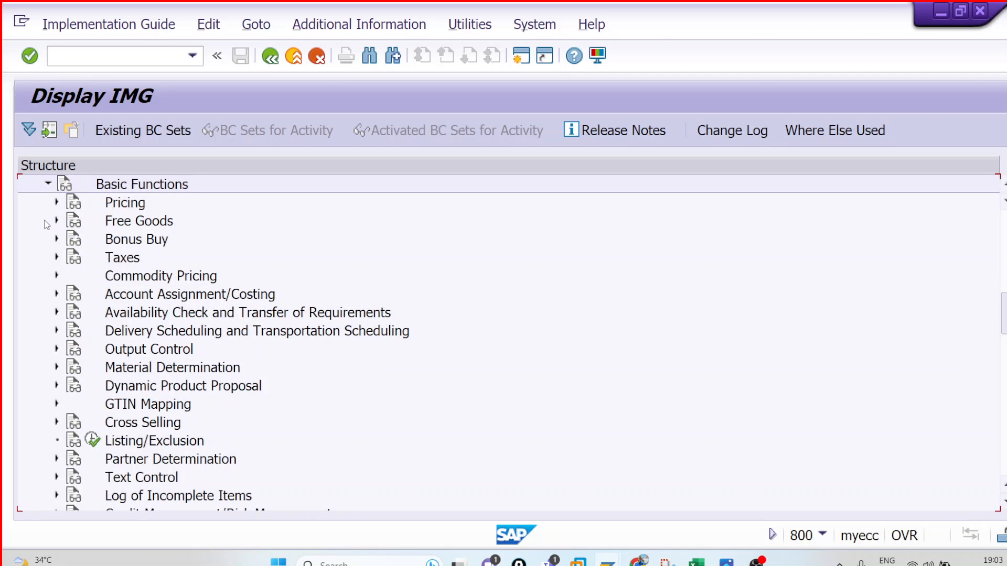
pyautogui.click(58, 204)
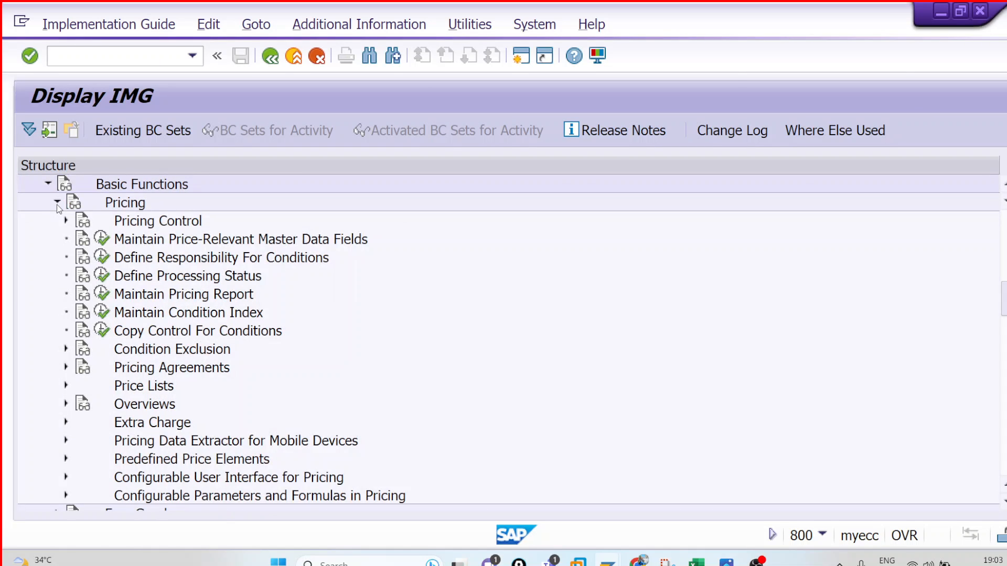
pyautogui.click(66, 221)
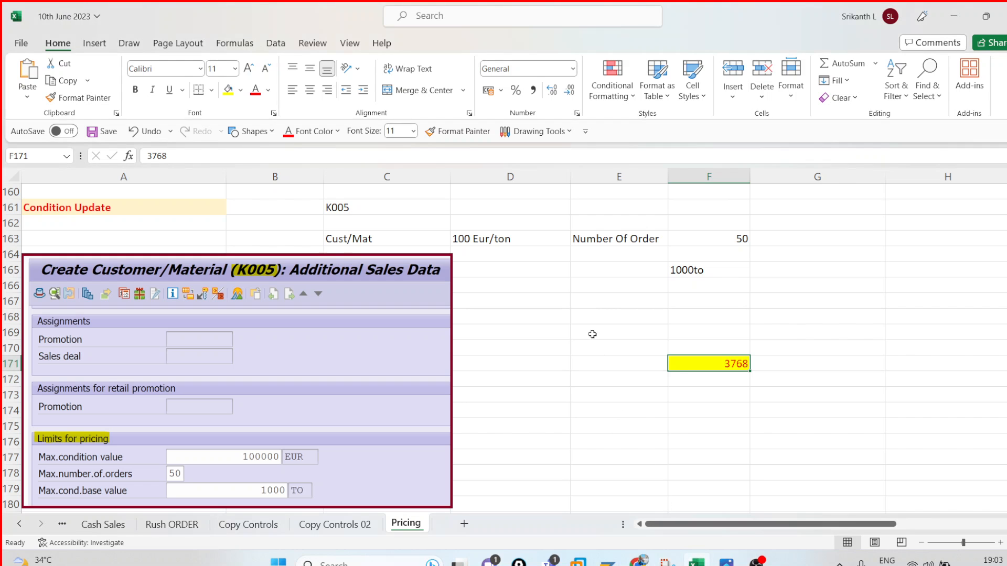
# Enter the heading PRICING PROCEDURE in cell E168 of the Pricing sheet.
pyautogui.click(592, 316)
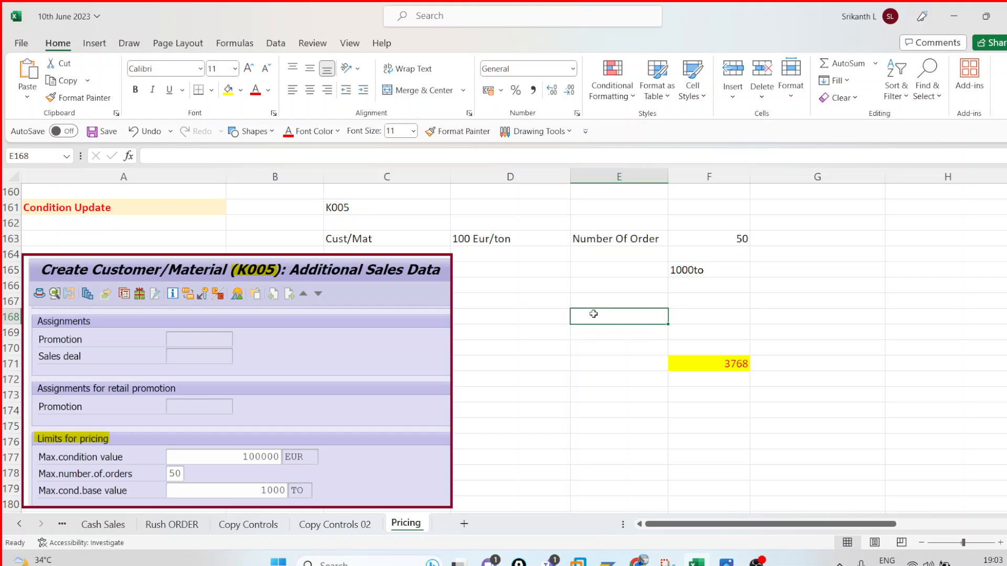
pyautogui.write('PRICING')
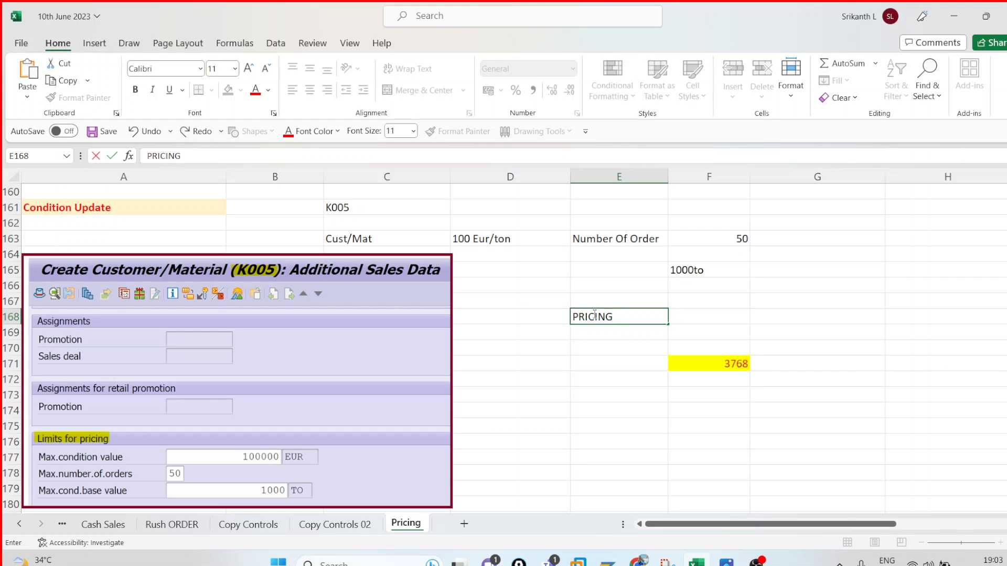
pyautogui.write(' PROCEDUR')
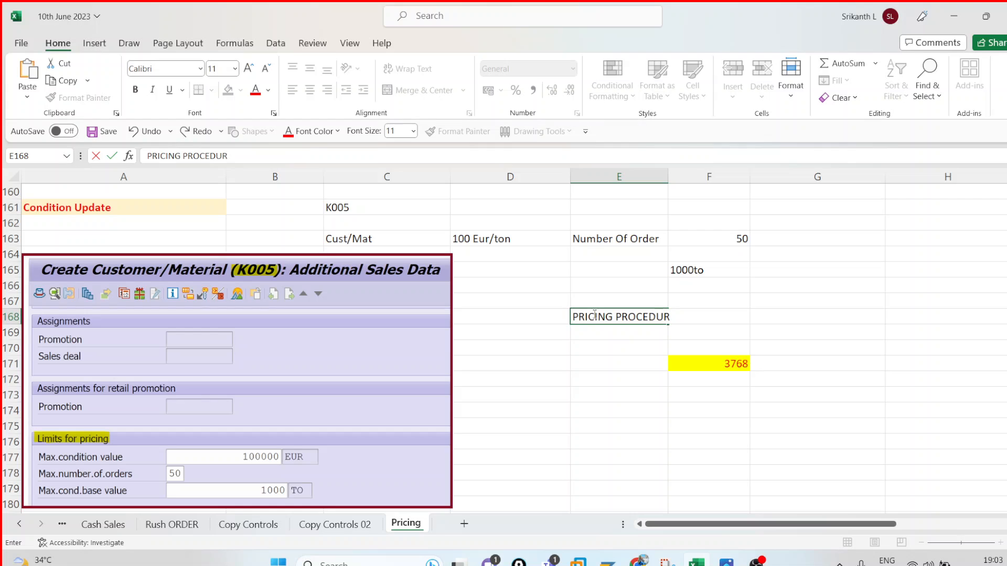
pyautogui.write('E')
pyautogui.press('Tab')
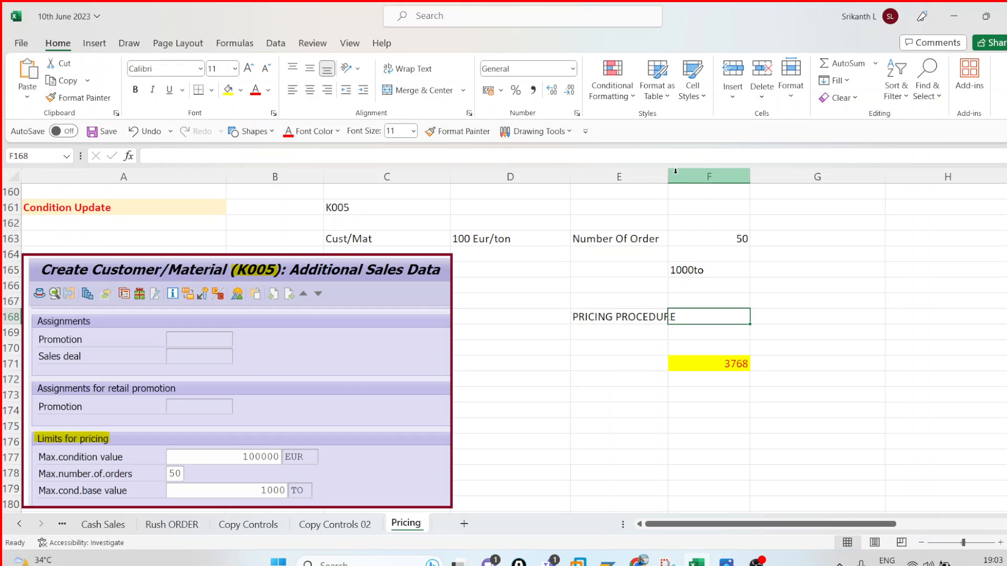
# Widen column E just enough to fit the PRICING PROCEDURE heading.
pyautogui.moveTo(675, 171); pyautogui.dragTo(774, 172)
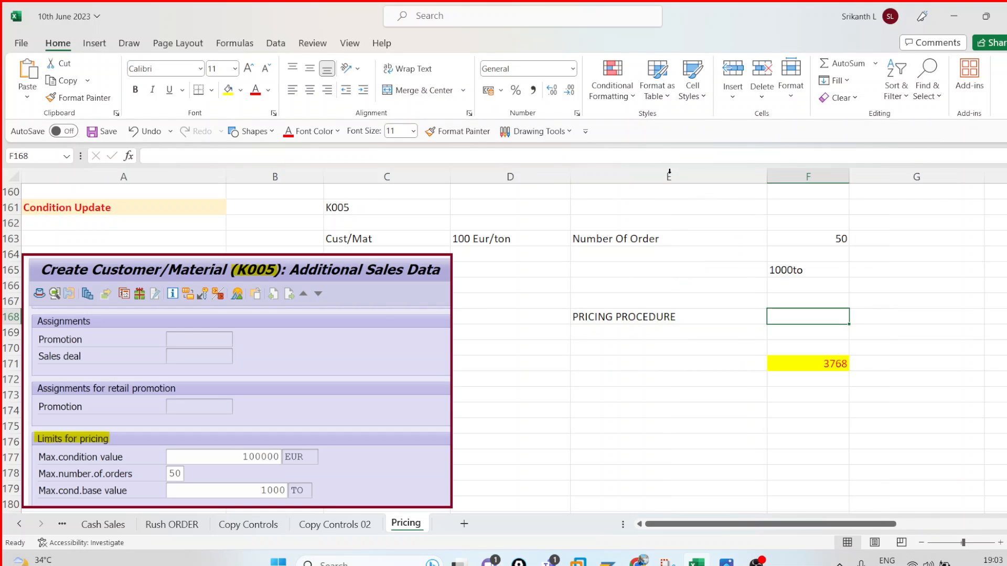
pyautogui.click(620, 317)
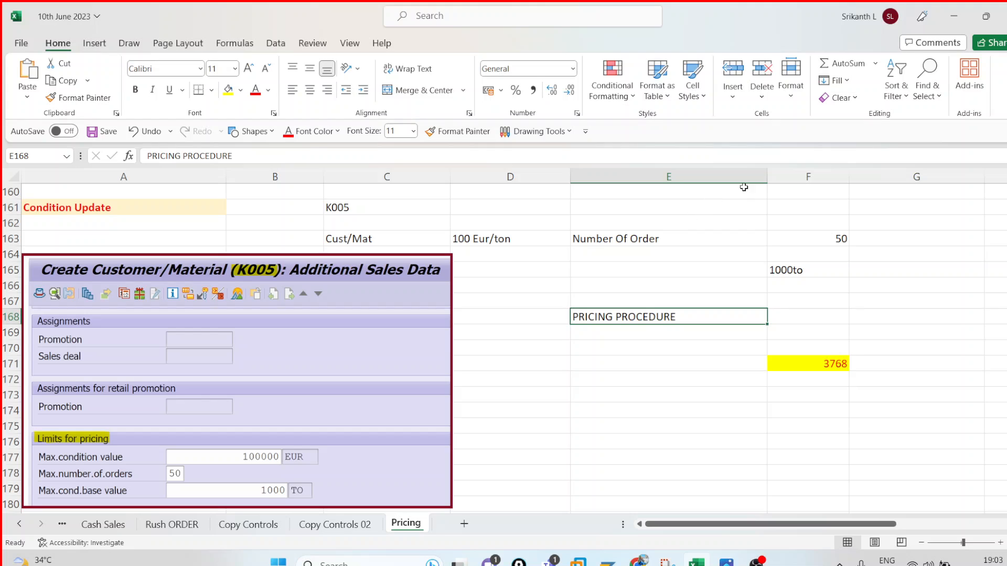
pyautogui.moveTo(768, 176); pyautogui.dragTo(693, 176)
# Enter the transaction code OVKK in E169, under the PRICING PROCEDURE heading.
pyautogui.click(731, 315)
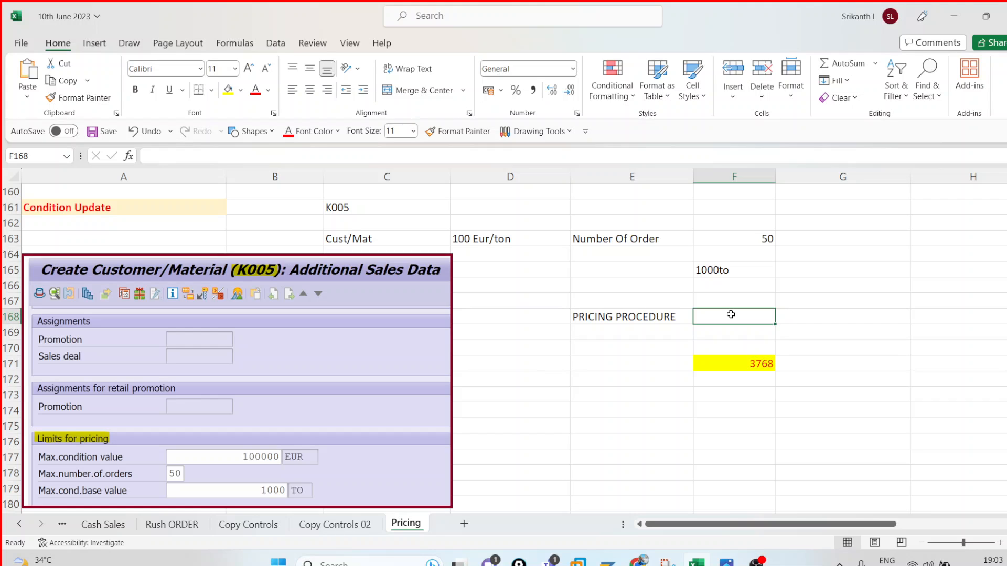
pyautogui.click(654, 331)
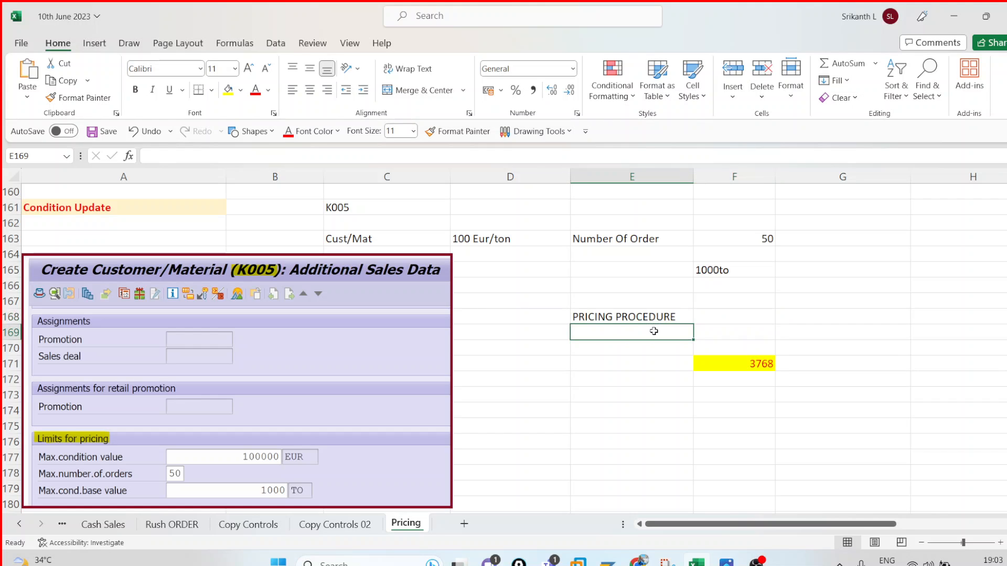
pyautogui.write('O')
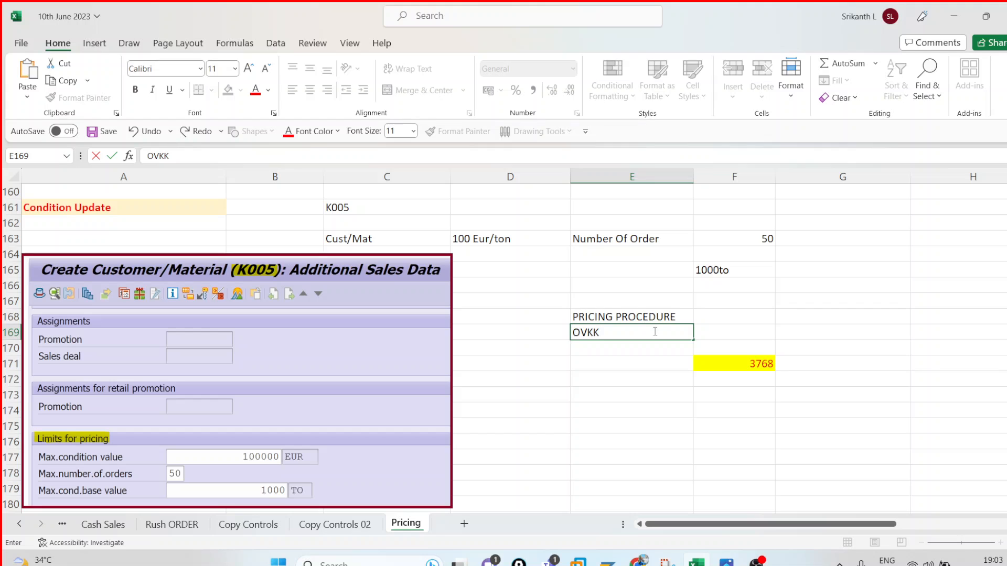
pyautogui.write('VKK')
pyautogui.press('Tab')
# Enter the heading CONDITION TYPES in cell F168, beside the PRICING PROCEDURE heading.
pyautogui.press('Up')
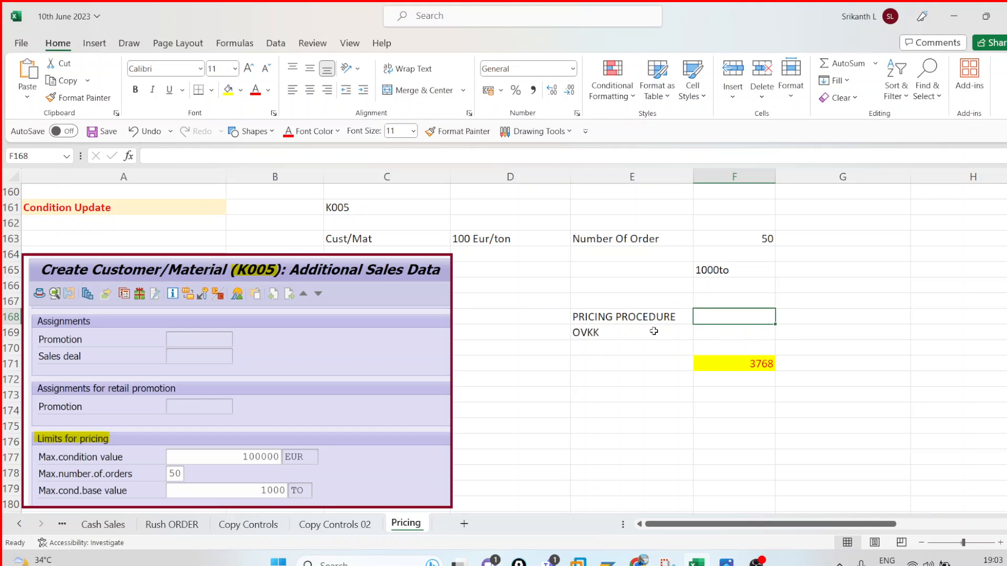
pyautogui.write('COND')
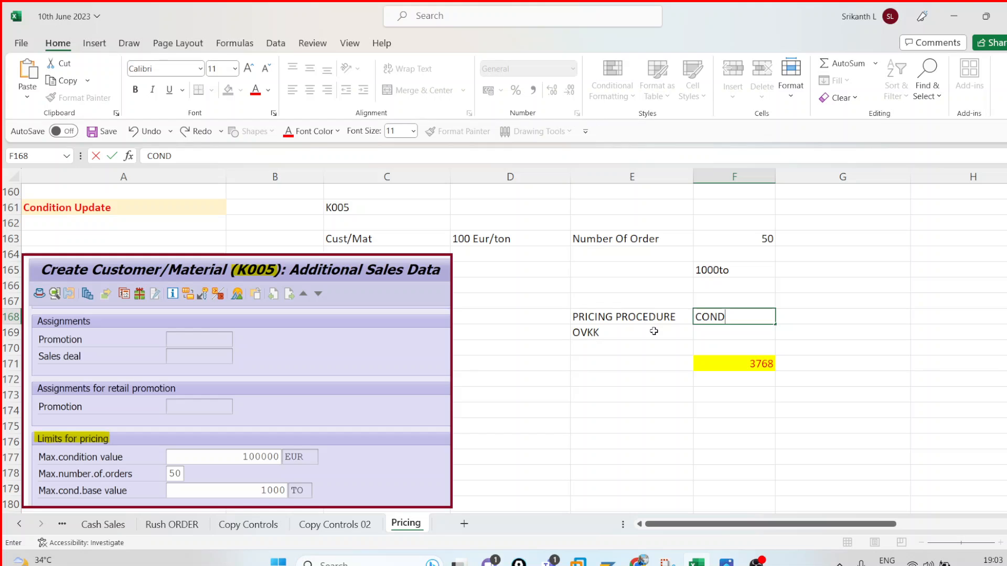
pyautogui.write('ITION')
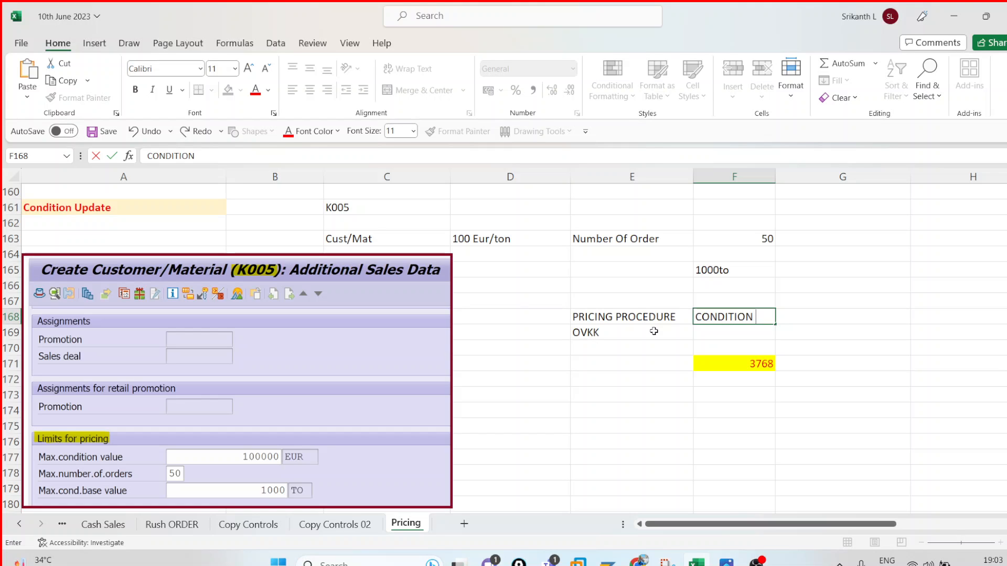
pyautogui.write(' TYPES')
pyautogui.press('Tab')
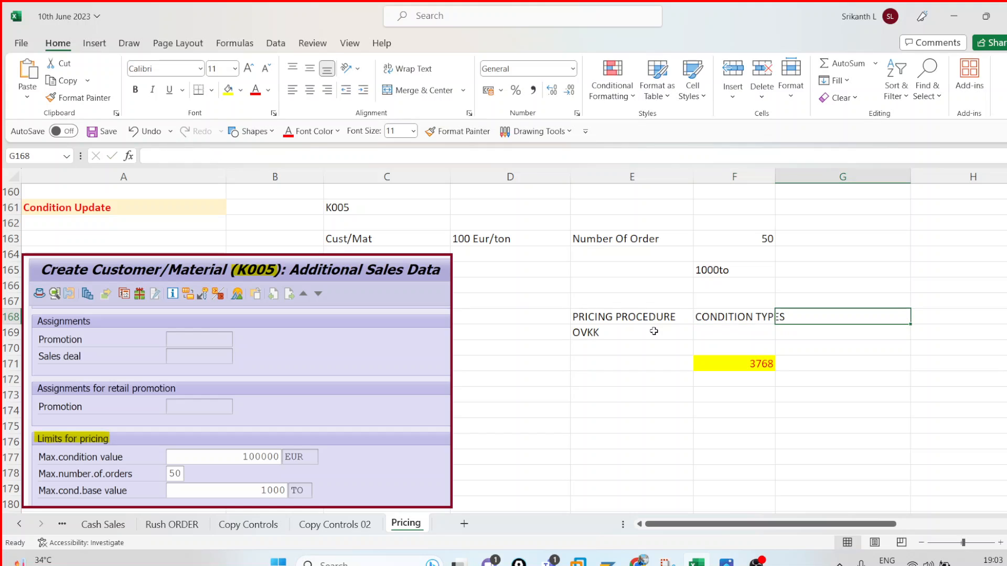
# Fit the width of column F to the CONDITION TYPES heading.
pyautogui.click(707, 332)
pyautogui.click(776, 181)
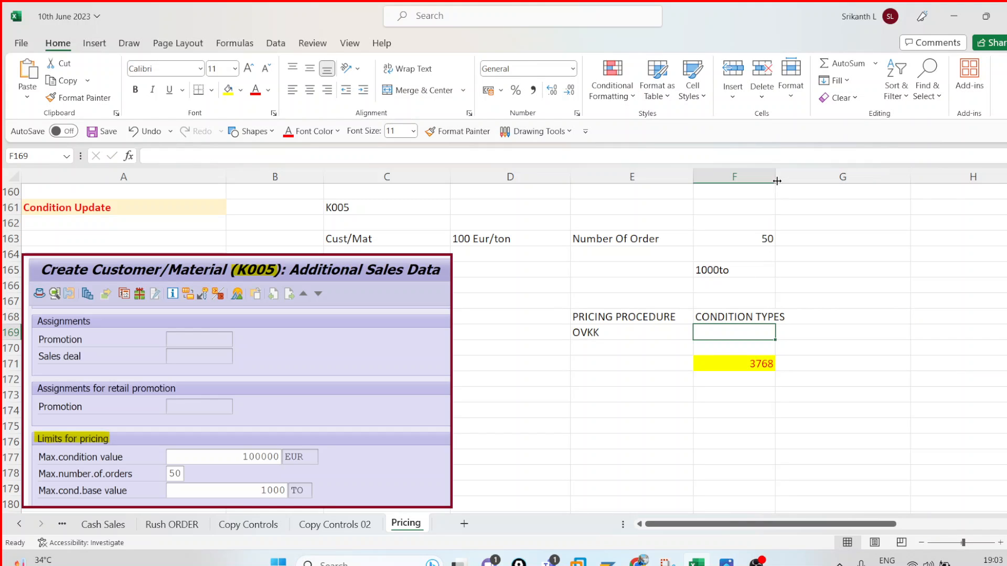
pyautogui.doubleClick(777, 181)
pyautogui.click(760, 316)
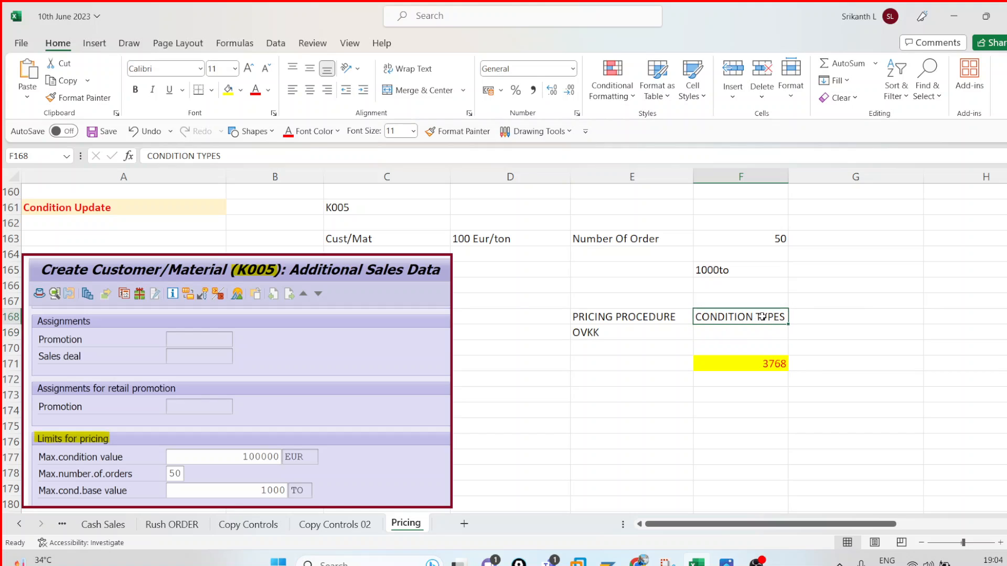
# Enter the headings ACC.SEQUENCE in G168 and TABLES in H168.
pyautogui.click(848, 313)
pyautogui.write('ACC')
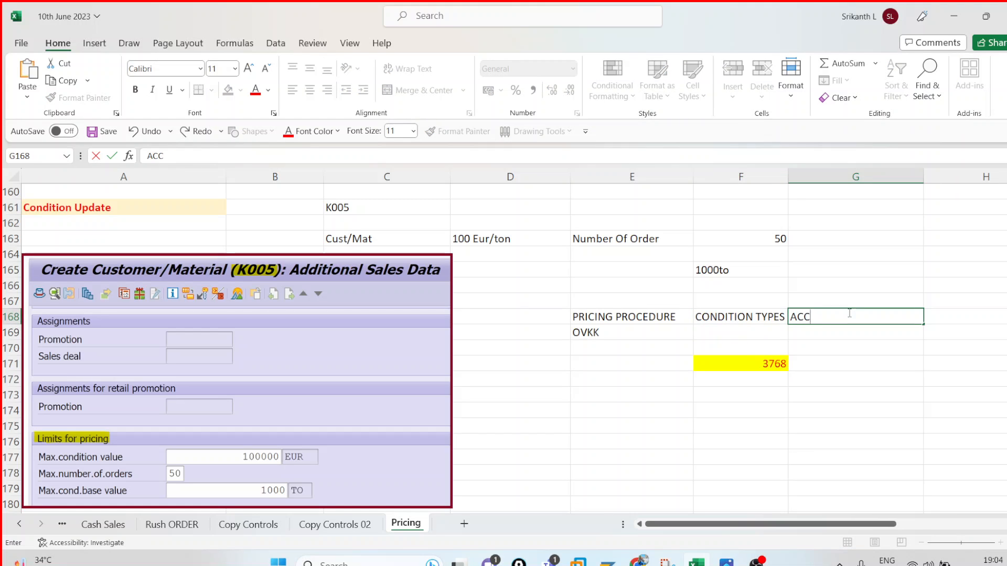
pyautogui.write('.SEQUENCE')
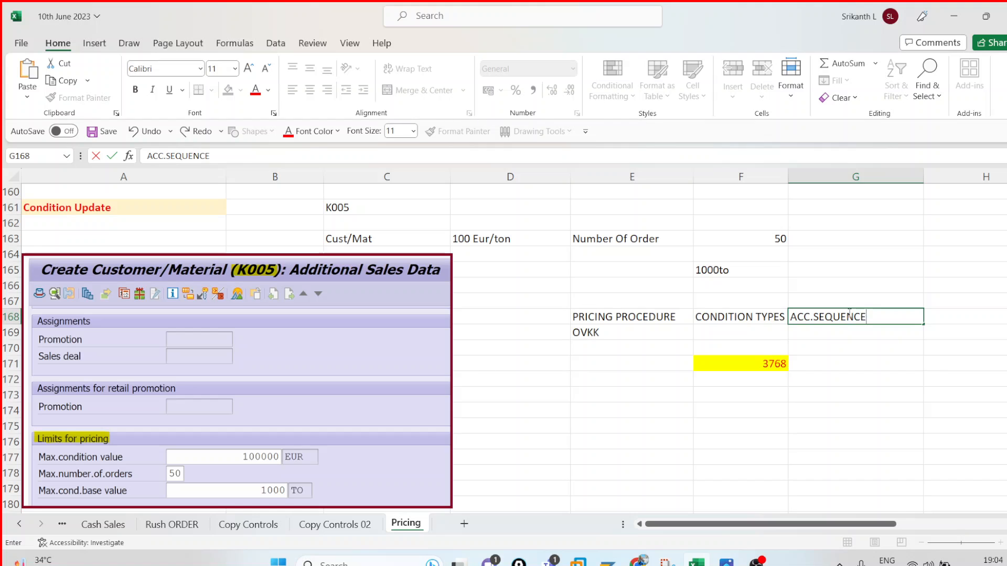
pyautogui.press('Tab')
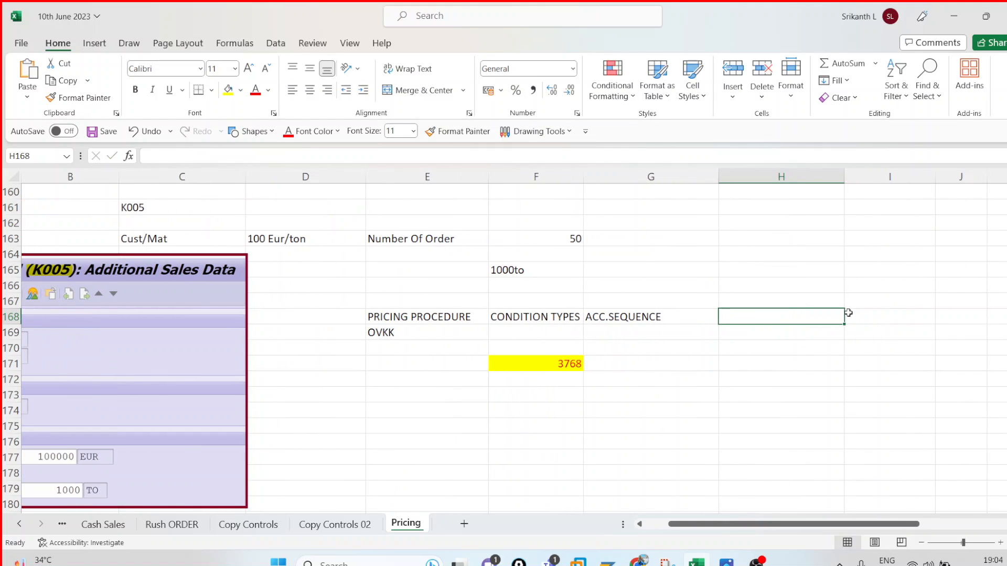
pyautogui.write('TABLES')
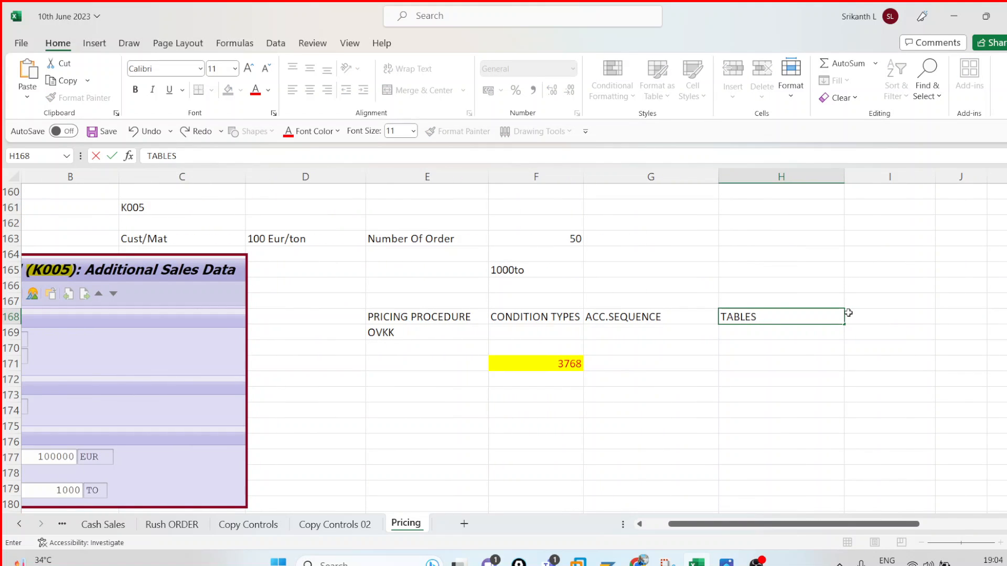
pyautogui.press('Tab')
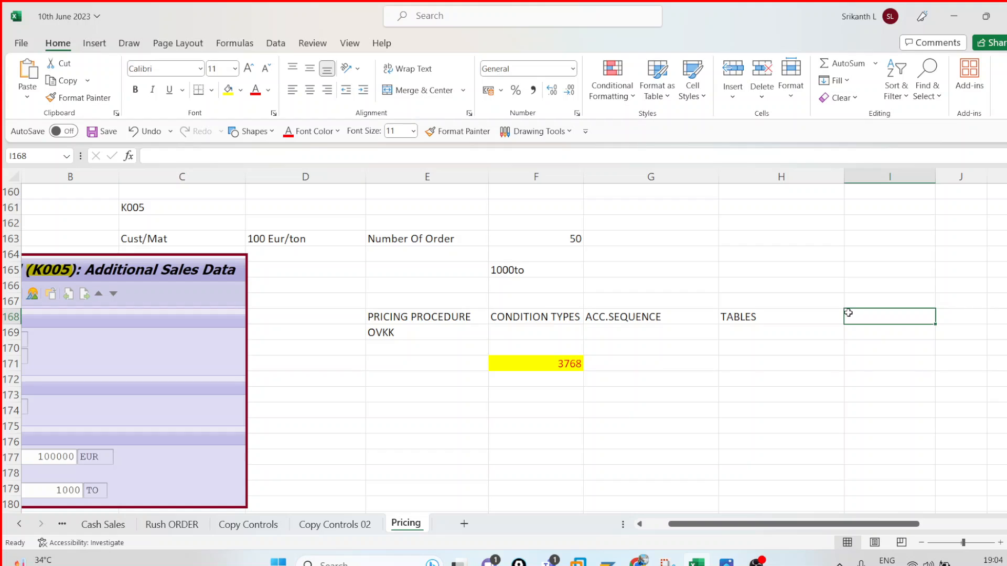
# Enter the heading CONDITION RECORDS in I168 and select the whole heading row E168:I168.
pyautogui.write('CONDITION RE')
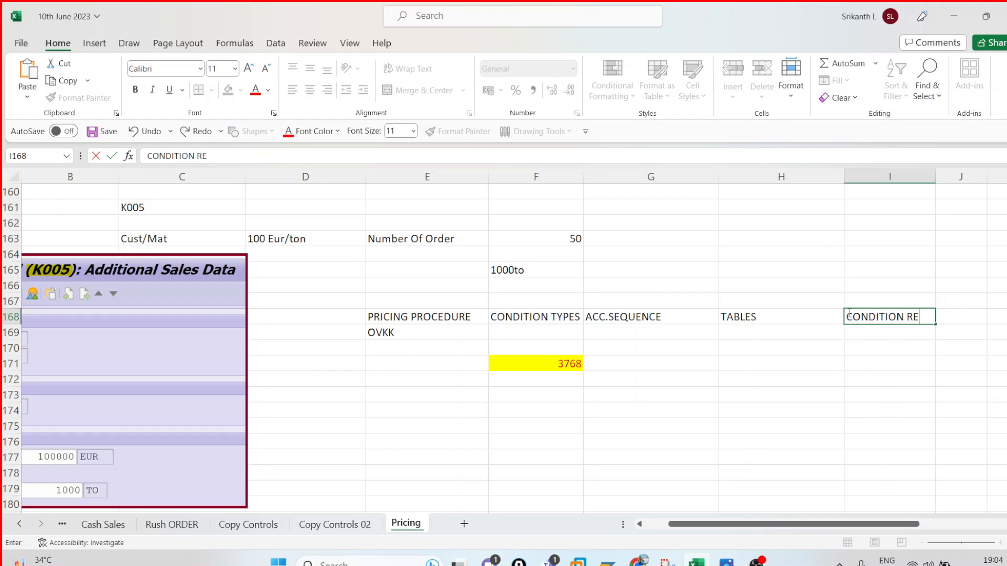
pyautogui.write('CORDS')
pyautogui.press('Return')
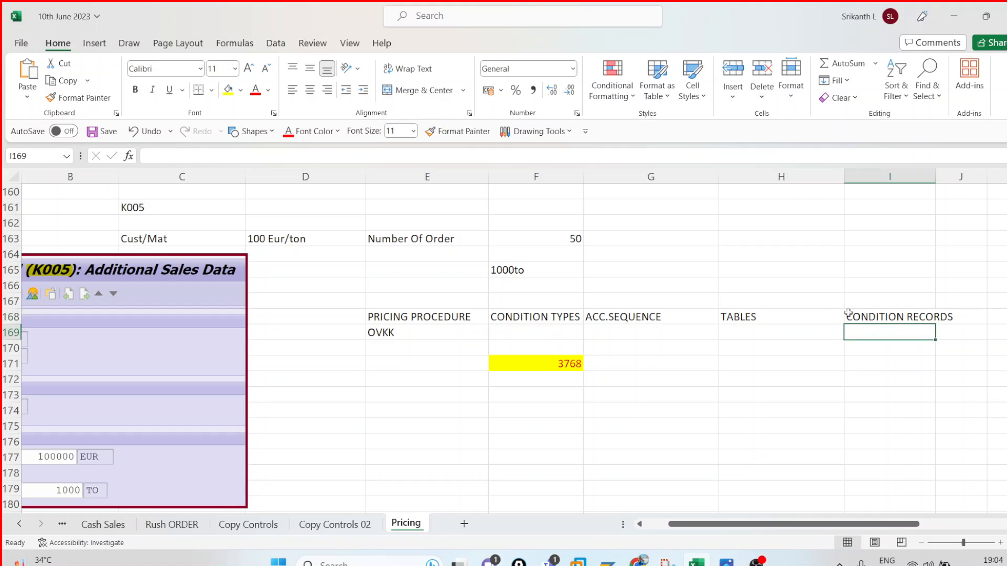
pyautogui.press('Left')
pyautogui.press('Left')
pyautogui.press('Left')
pyautogui.press('Left')
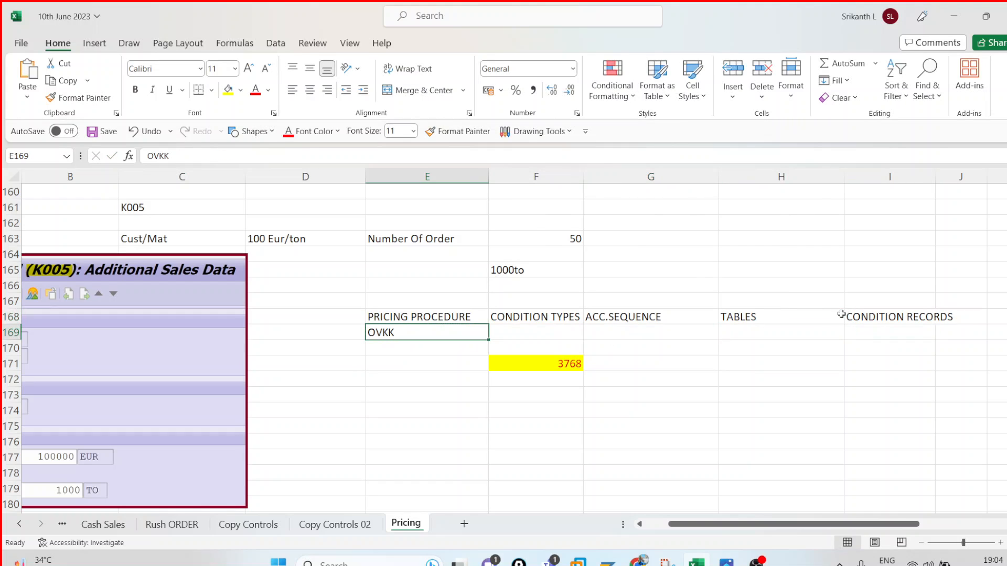
pyautogui.moveTo(459, 319); pyautogui.dragTo(869, 314)
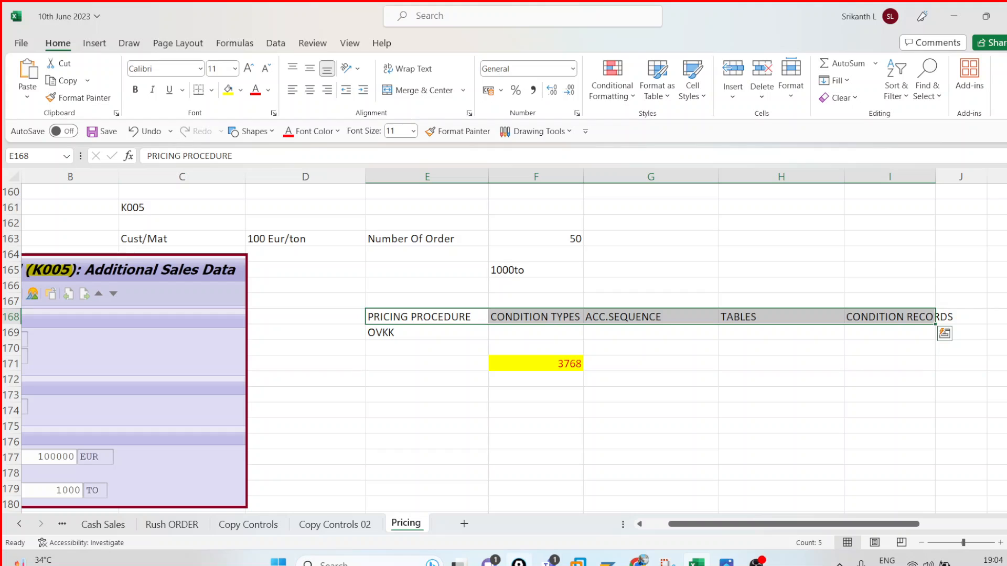
# Start the Epic Pen screen annotation tool and circle the CONDITION RECORDS heading in pink.
pyautogui.click(518, 563)
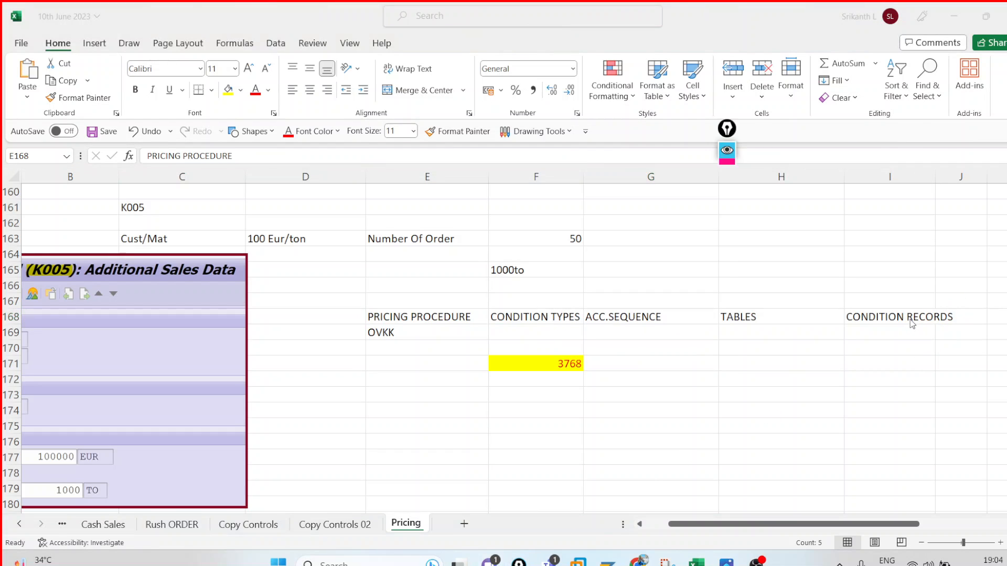
pyautogui.moveTo(727, 129); pyautogui.dragTo(1006, 137)
pyautogui.moveTo(1006, 192)
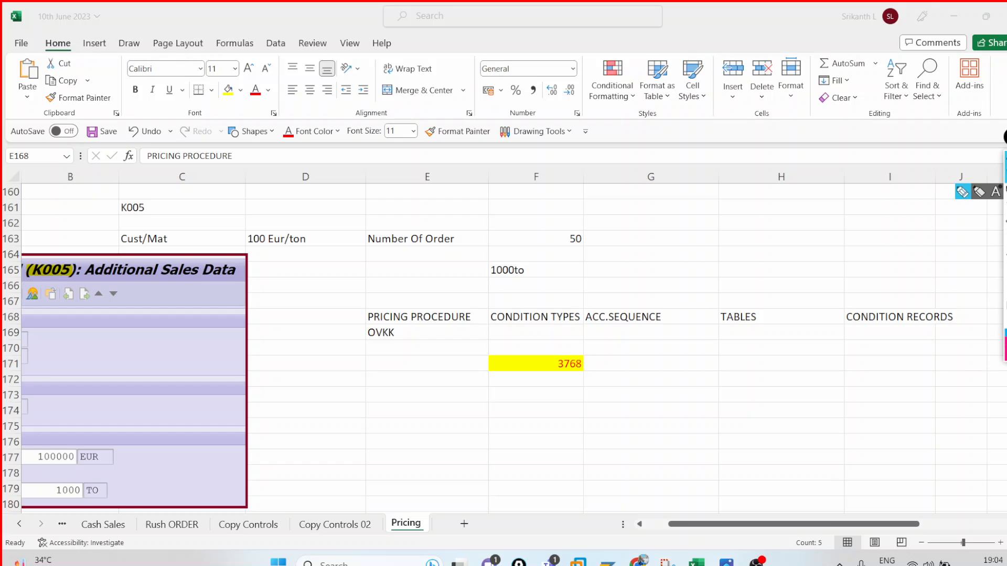
pyautogui.click(962, 193)
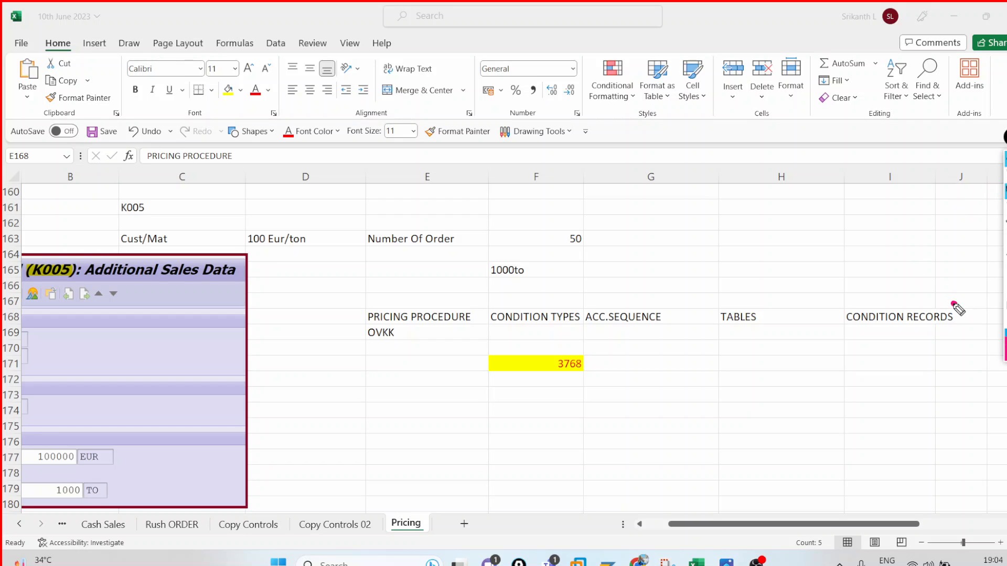
pyautogui.moveTo(956, 303)
pyautogui.mouseDown()
pyautogui.moveTo(905, 294)
pyautogui.moveTo(836, 312)
pyautogui.moveTo(851, 343)
pyautogui.moveTo(965, 330)
pyautogui.moveTo(948, 309)
pyautogui.mouseUp()
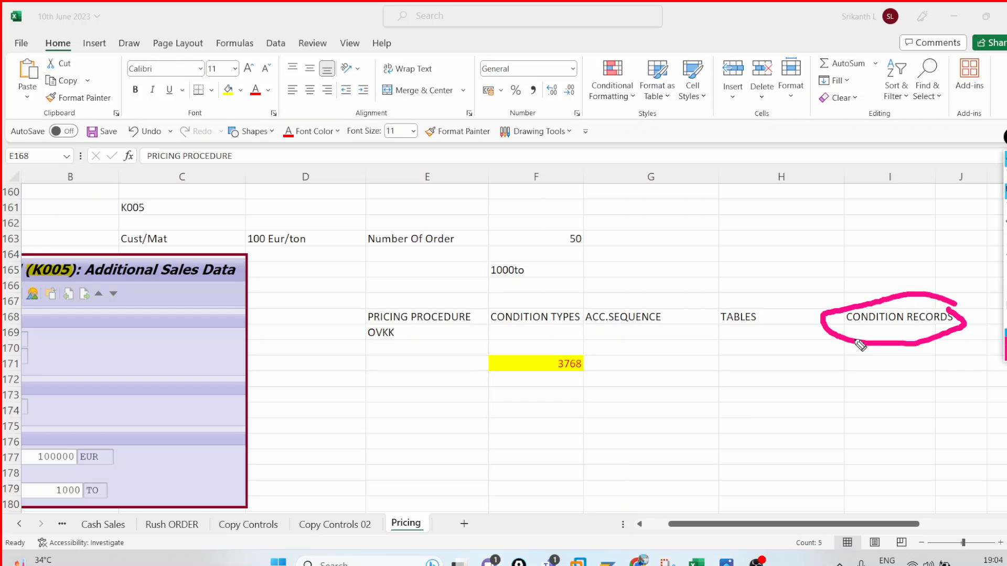
# Draw a tick above the TABLES heading and circle that heading with a thinner pen stroke.
pyautogui.click(745, 302)
pyautogui.moveTo(745, 302)
pyautogui.mouseDown()
pyautogui.moveTo(769, 281)
pyautogui.moveTo(767, 263)
pyautogui.mouseUp()
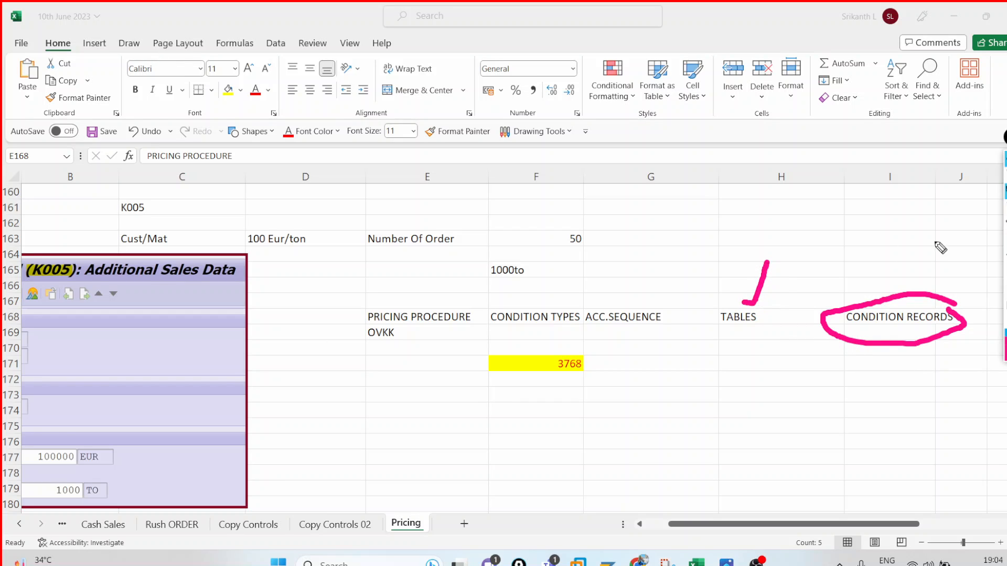
pyautogui.moveTo(996, 205)
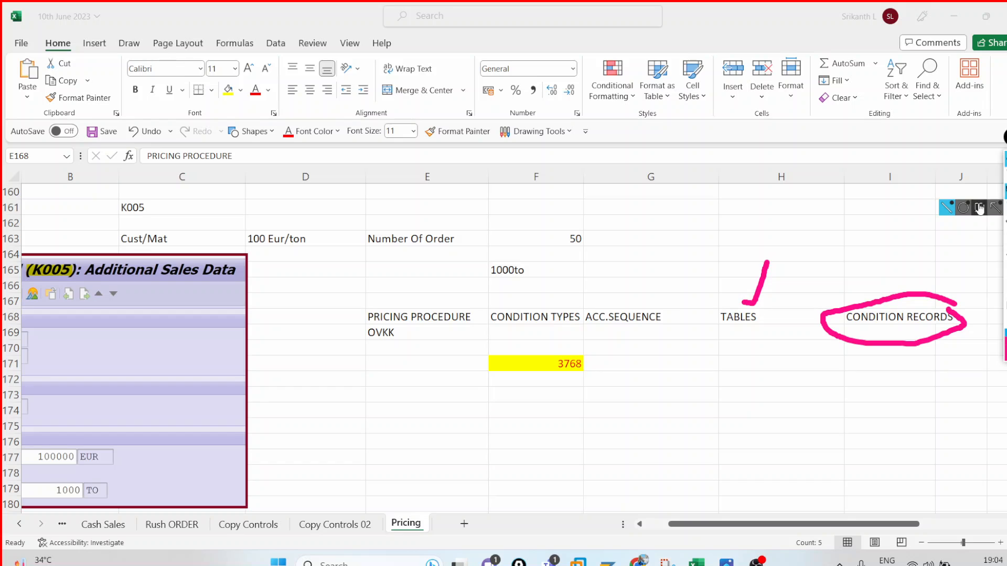
pyautogui.click(946, 210)
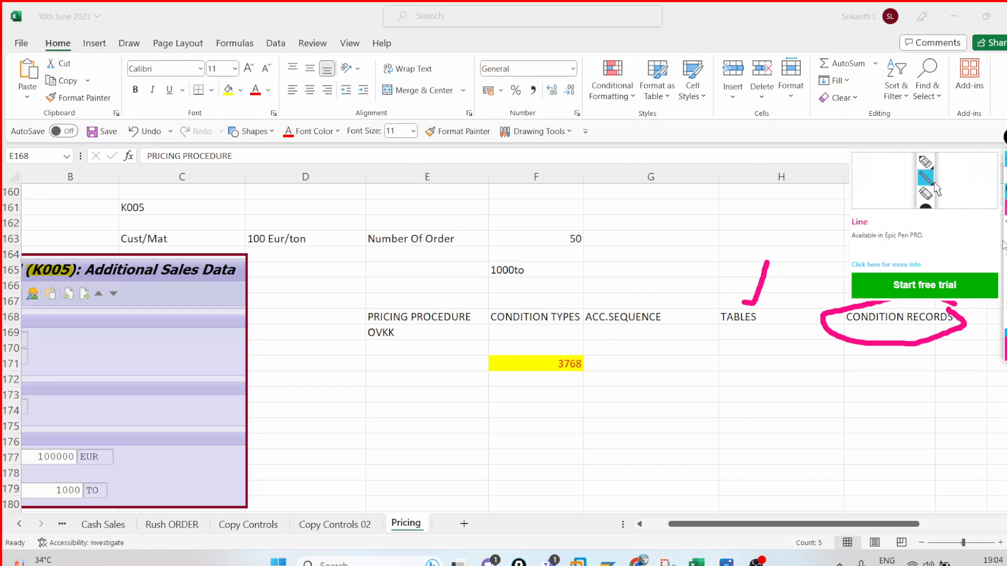
pyautogui.moveTo(1004, 242)
pyautogui.click(948, 246)
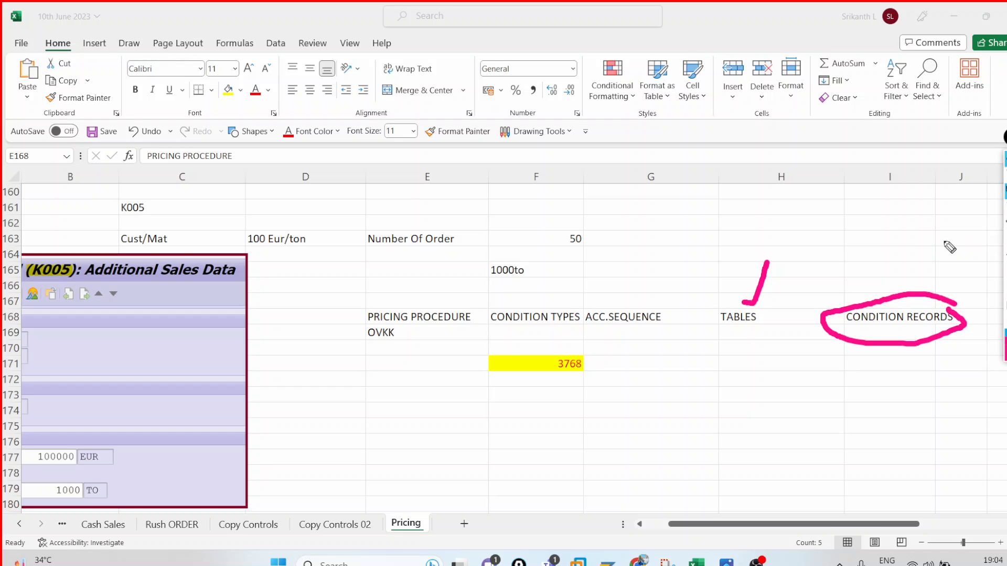
pyautogui.moveTo(774, 303)
pyautogui.mouseDown()
pyautogui.moveTo(739, 291)
pyautogui.moveTo(721, 315)
pyautogui.moveTo(727, 336)
pyautogui.moveTo(781, 320)
pyautogui.moveTo(772, 300)
pyautogui.mouseUp()
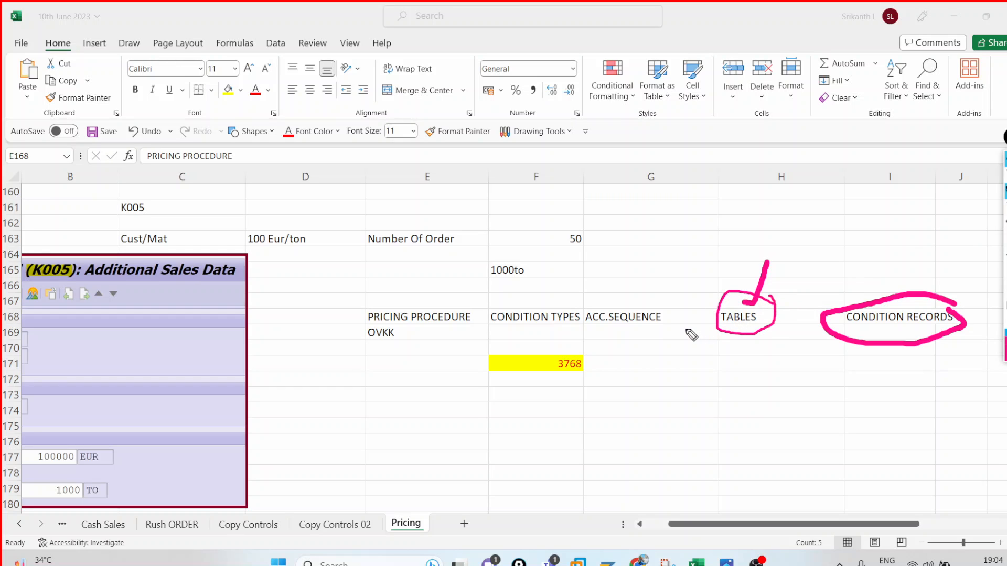
# Draw downward arrows beside ACC.SEQUENCE and below PRICING PROCEDURE, plus a curved arrow from ACC.SEQUENCE to CONDITION TYPES.
pyautogui.moveTo(683, 317)
pyautogui.mouseDown()
pyautogui.moveTo(682, 370)
pyautogui.moveTo(690, 360)
pyautogui.mouseUp()
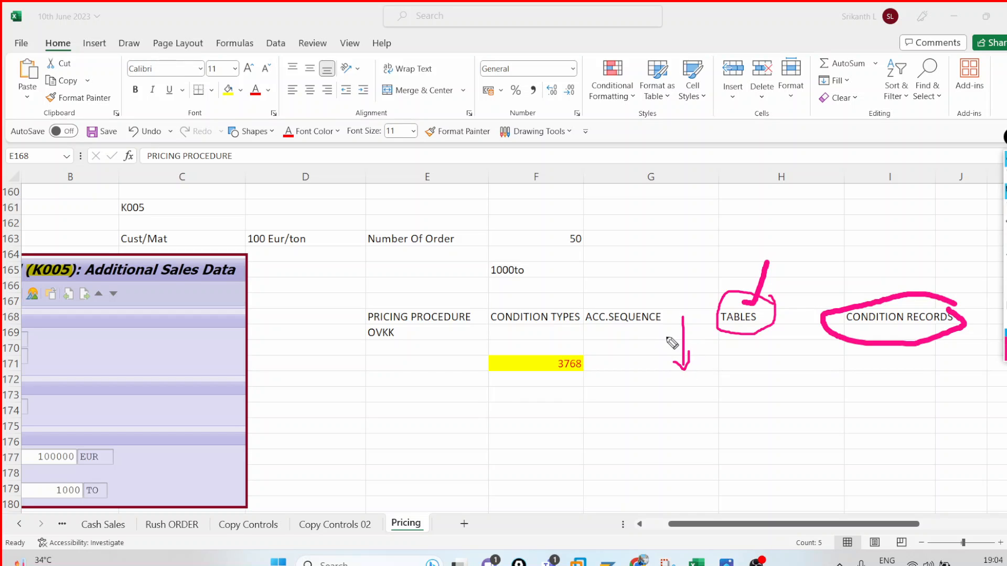
pyautogui.moveTo(618, 312)
pyautogui.mouseDown()
pyautogui.moveTo(603, 289)
pyautogui.moveTo(556, 306)
pyautogui.moveTo(573, 307)
pyautogui.mouseUp()
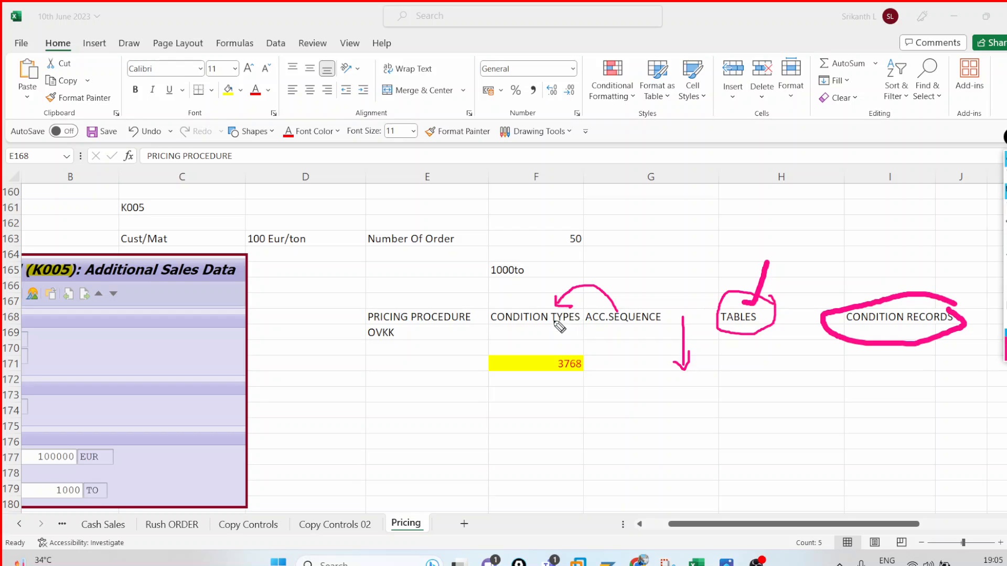
pyautogui.moveTo(460, 330)
pyautogui.mouseDown()
pyautogui.moveTo(458, 422)
pyautogui.moveTo(462, 401)
pyautogui.mouseUp()
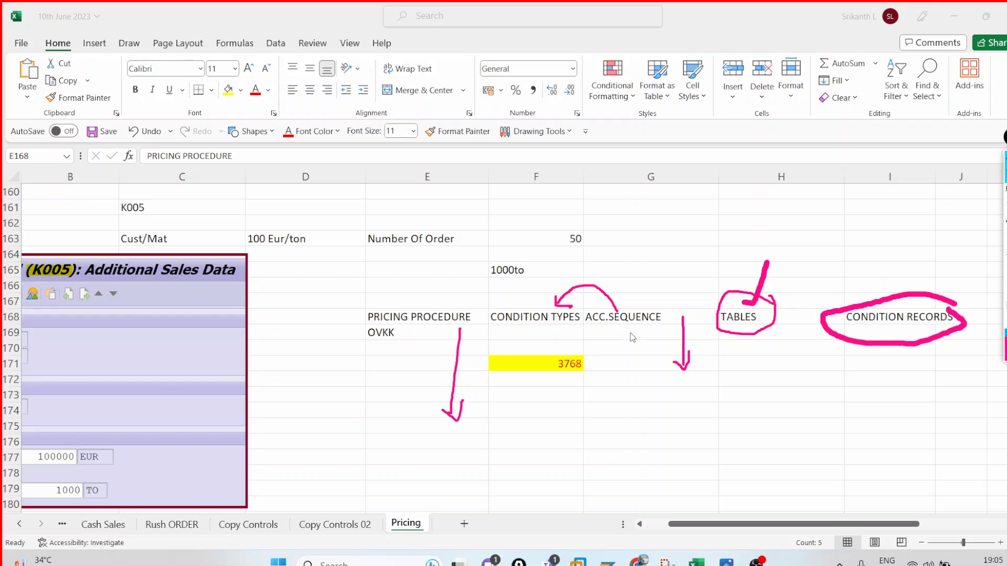
pyautogui.press('Escape')
pyautogui.click(523, 361)
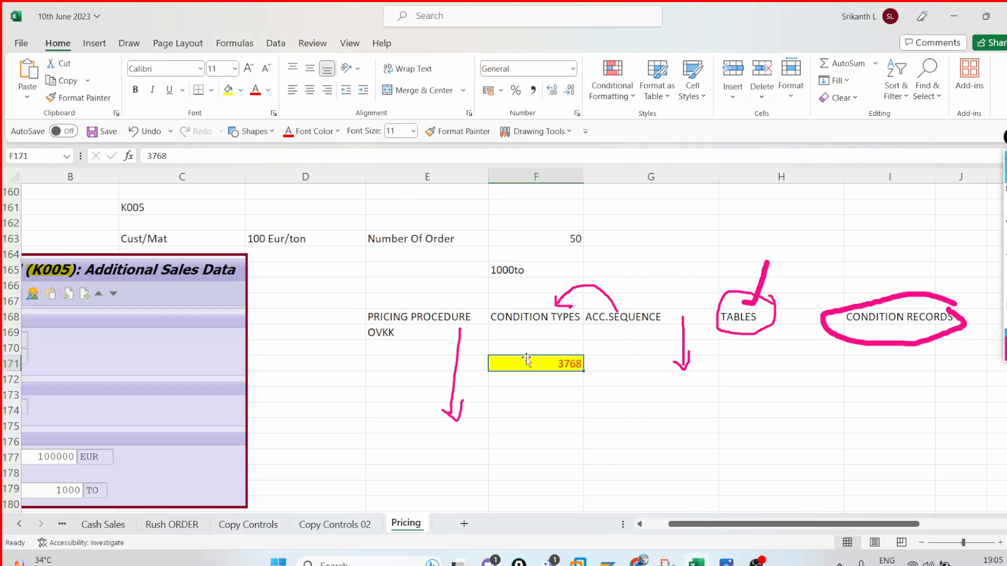
pyautogui.click(524, 392)
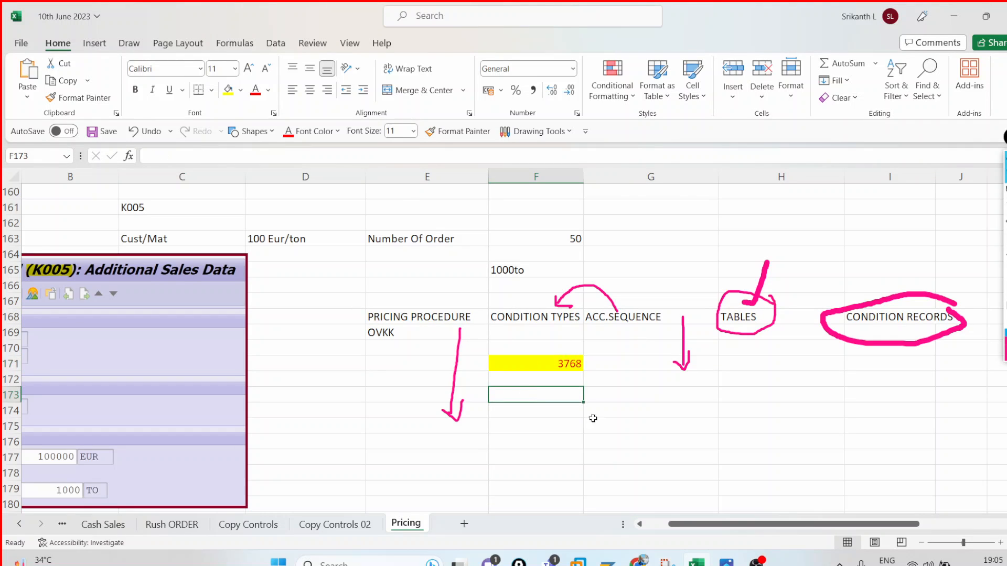
pyautogui.click(748, 414)
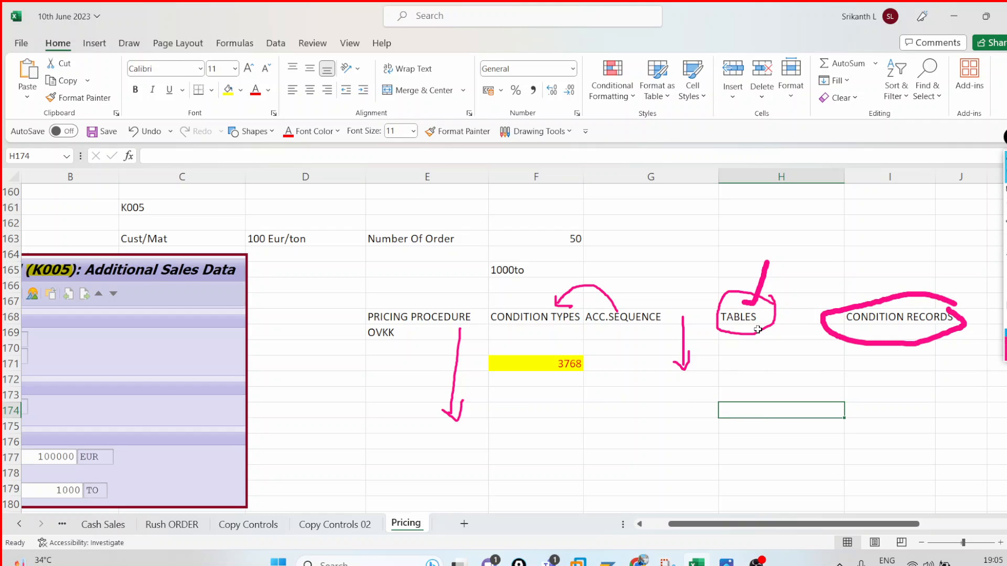
# Switch to the SAP Display IMG window, open Create condition tables under Define Condition Tables and look up its transaction code.
pyautogui.click(614, 558)
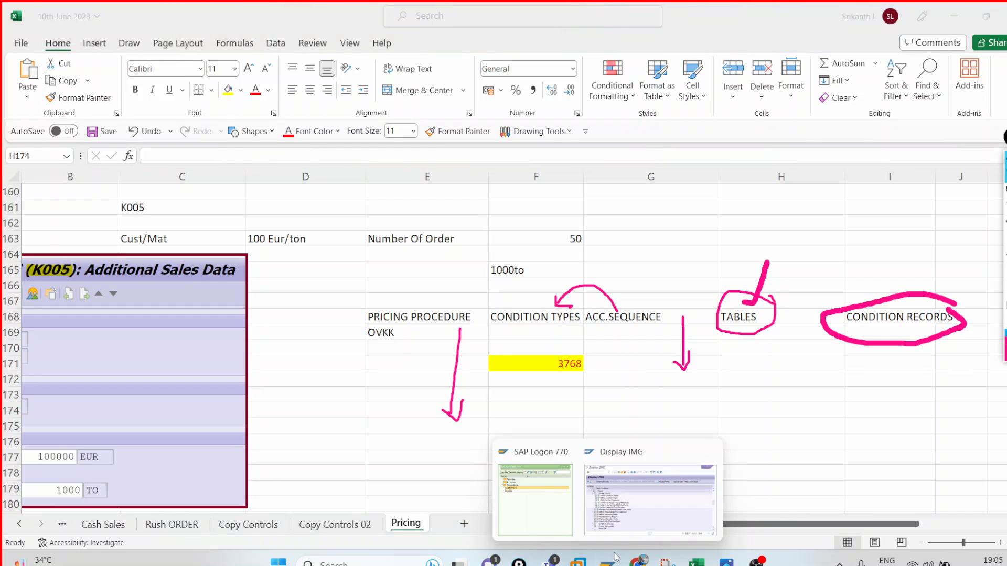
pyautogui.click(618, 480)
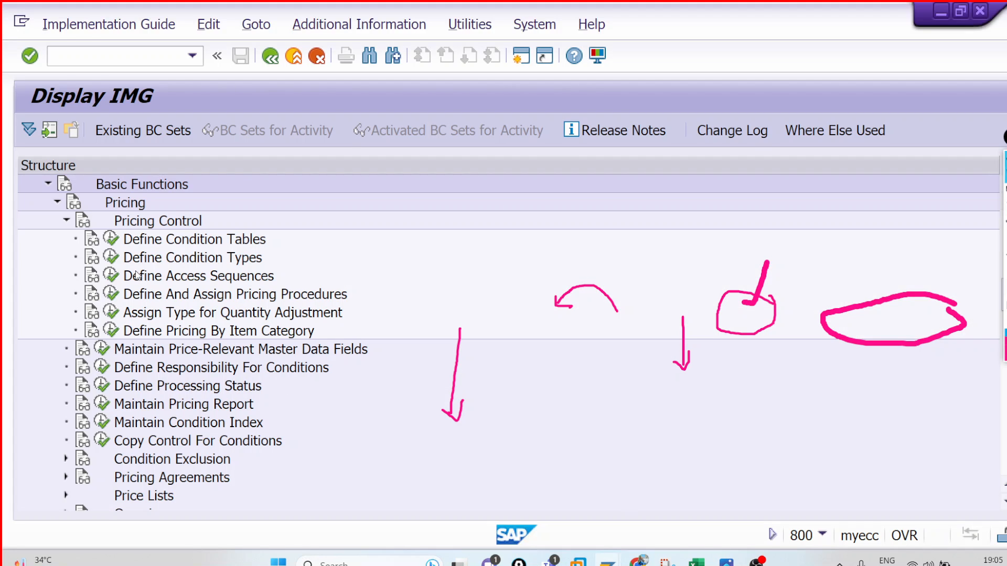
pyautogui.click(111, 239)
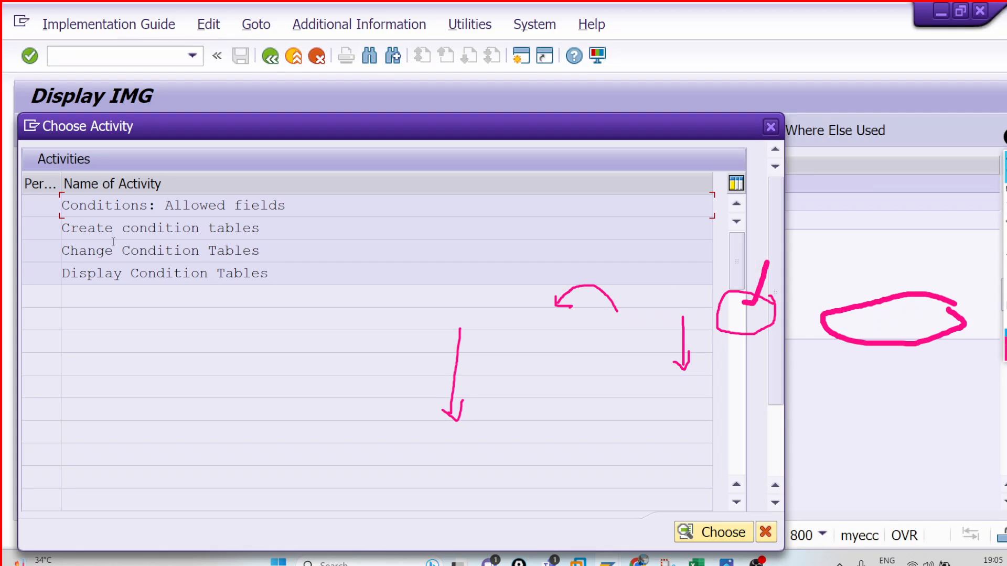
pyautogui.doubleClick(186, 230)
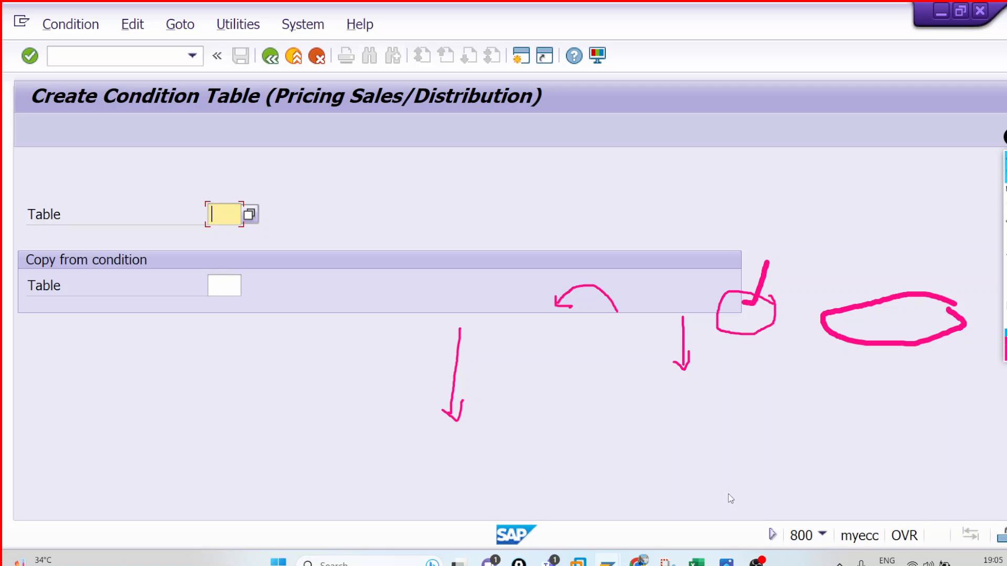
pyautogui.click(820, 536)
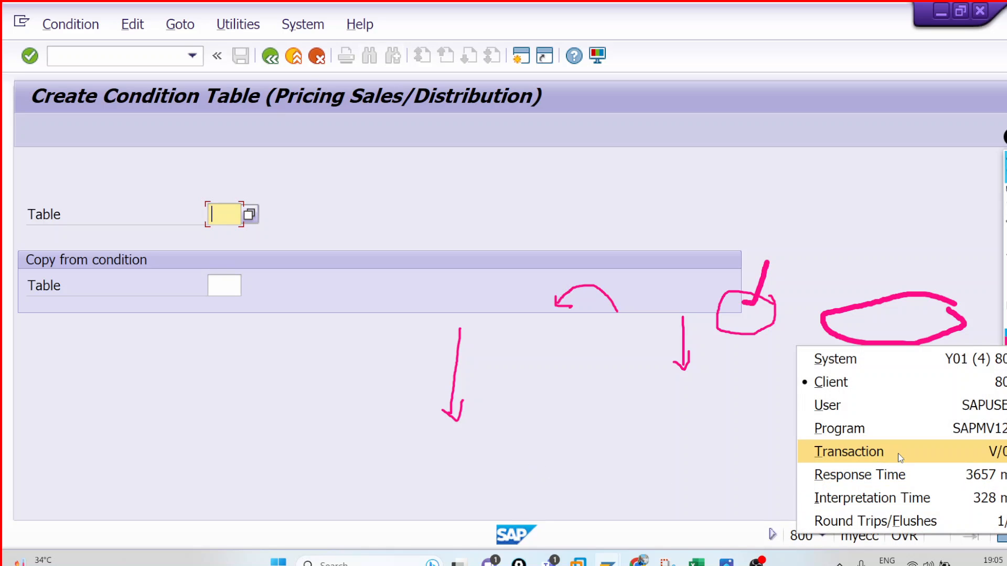
# Switch to the Excel Pricing sheet and enter the transaction code V/03 in H172 below TABLES.
pyautogui.click(696, 563)
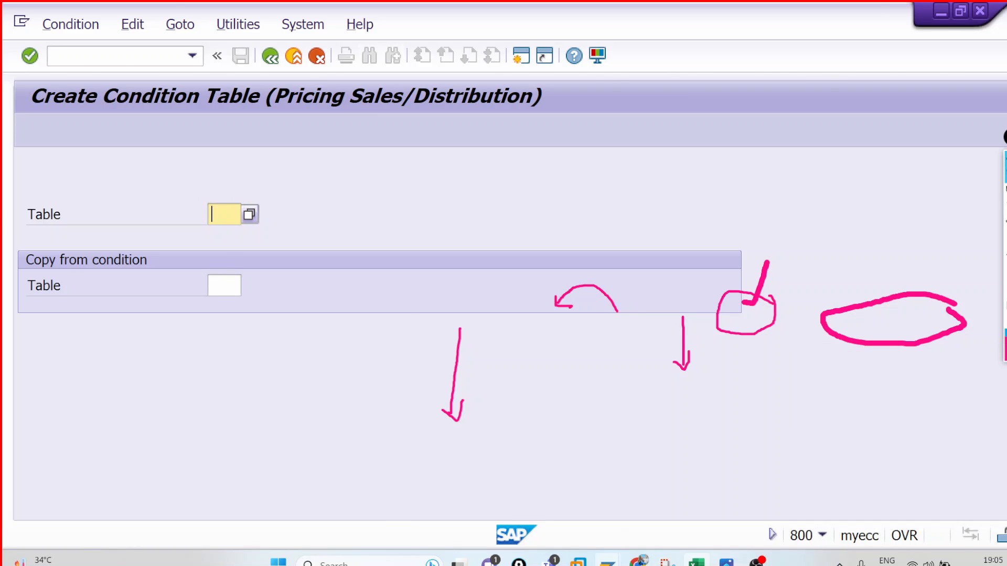
pyautogui.click(753, 379)
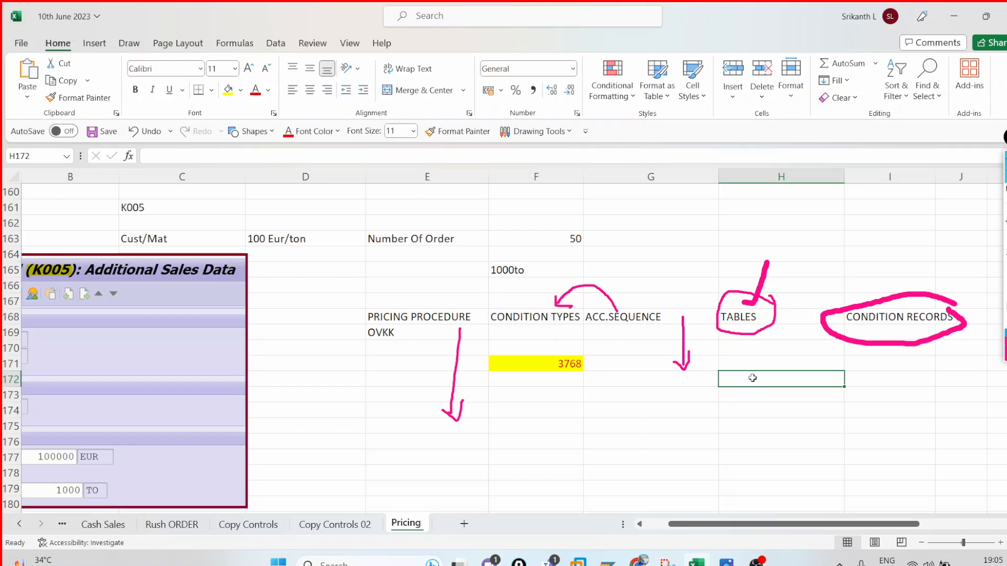
pyautogui.write('V/')
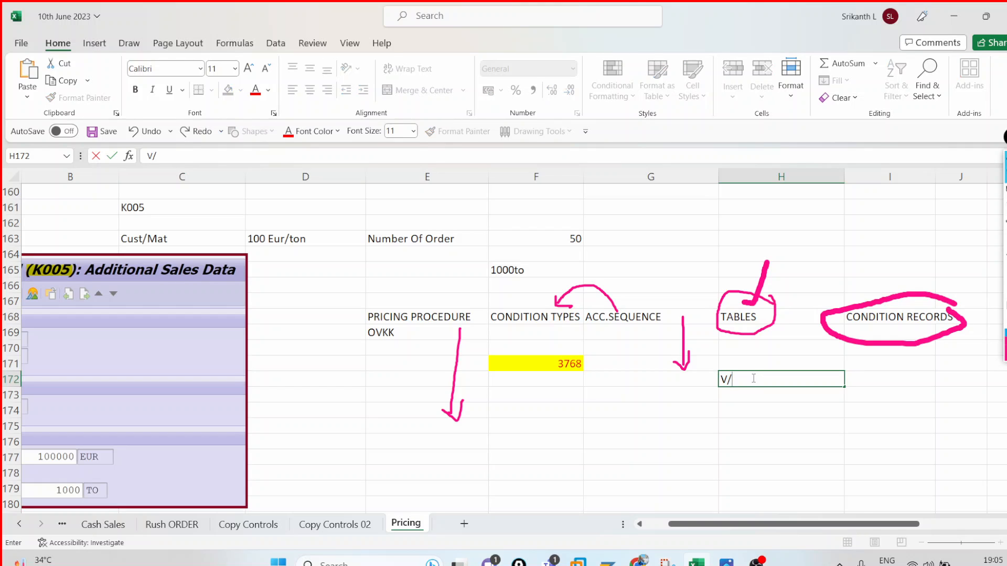
pyautogui.write('03')
pyautogui.press('Left')
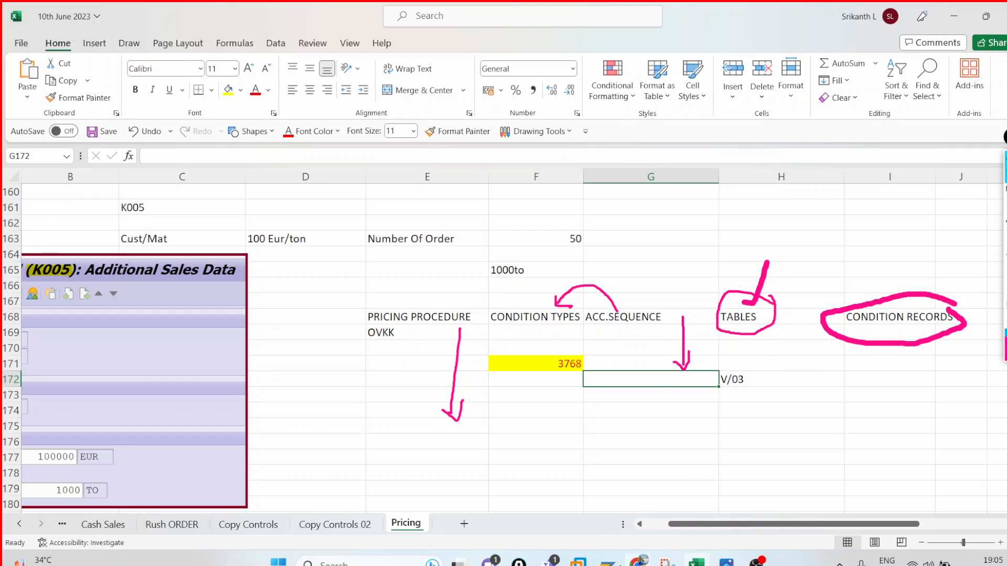
# Switch to SAP, leave the Create Condition Table screen and close its activity list to return to the IMG structure.
pyautogui.click(608, 563)
pyautogui.click(652, 508)
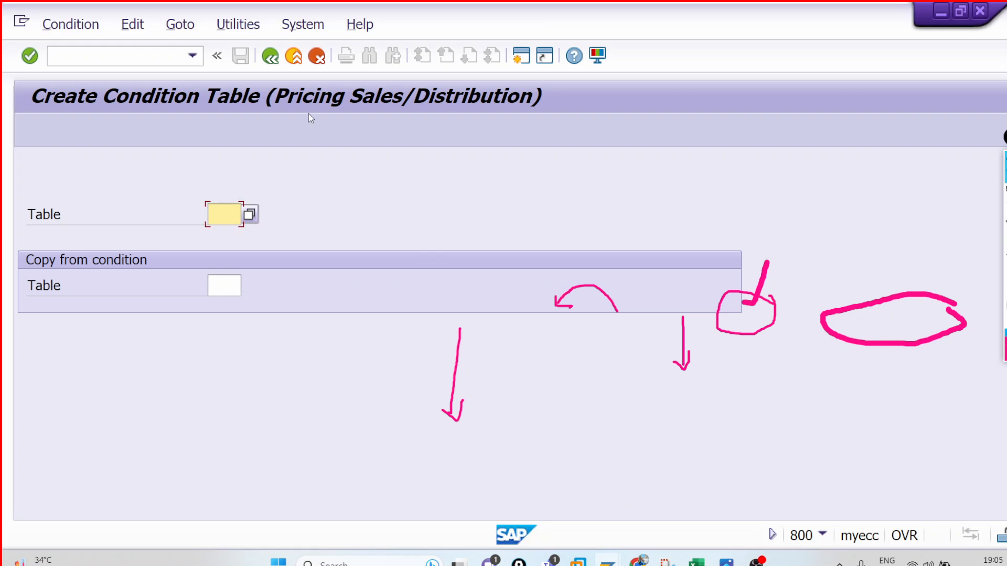
pyautogui.click(270, 55)
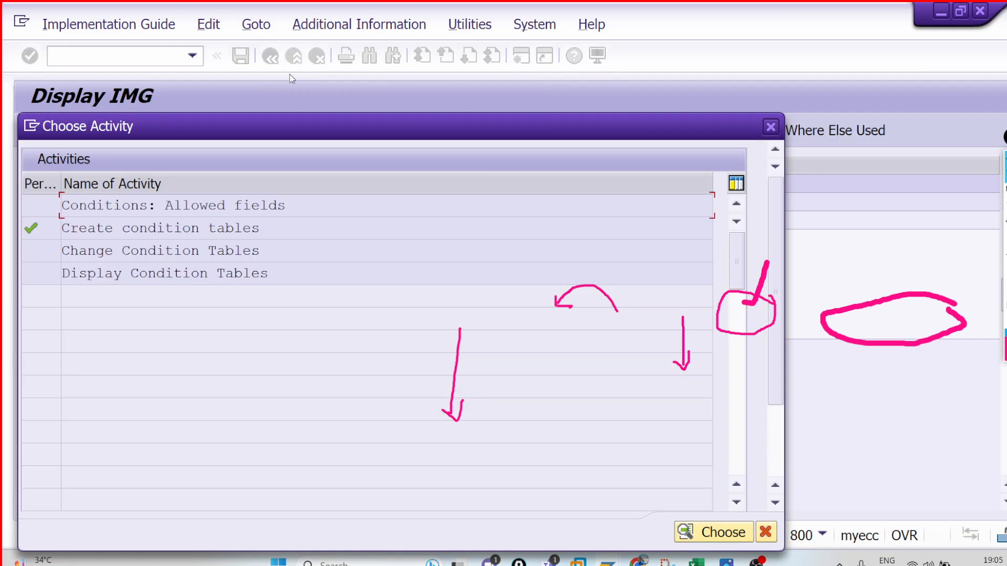
pyautogui.click(771, 126)
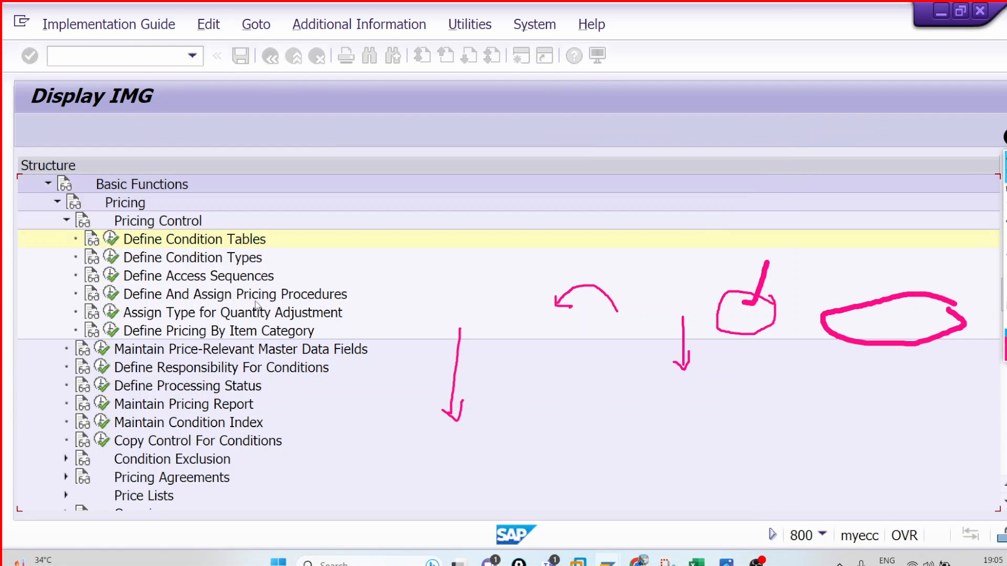
# Highlight the words Access and Sequences in the Define Access Sequences activities, and open Maintain Access Sequences past the cross-client notice.
pyautogui.click(114, 276)
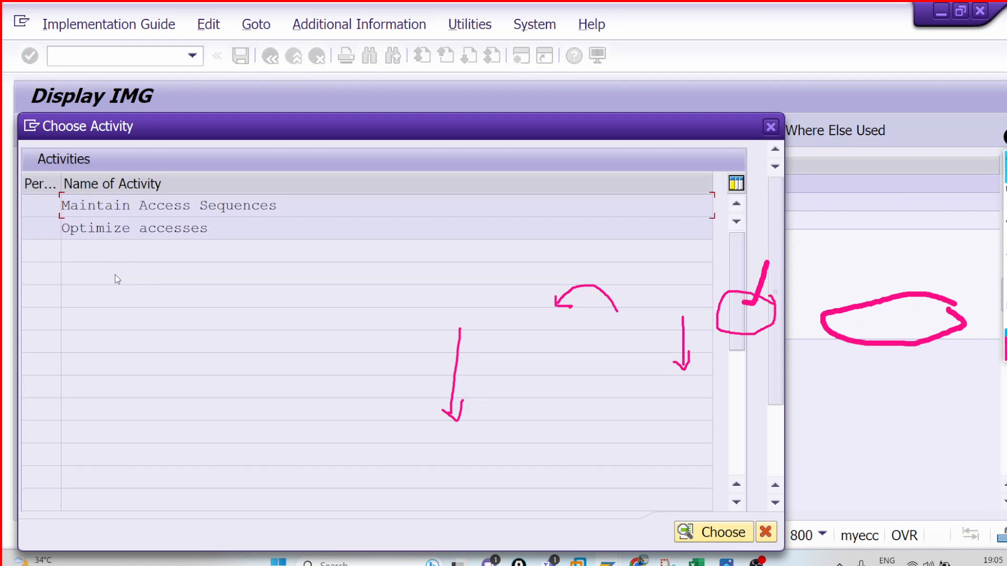
pyautogui.moveTo(200, 205); pyautogui.dragTo(269, 205)
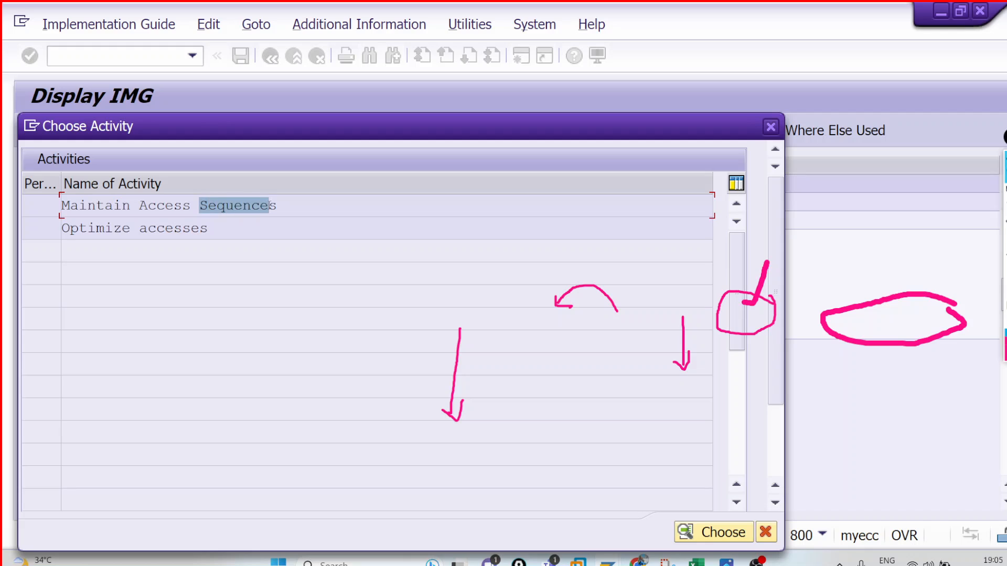
pyautogui.click(288, 207)
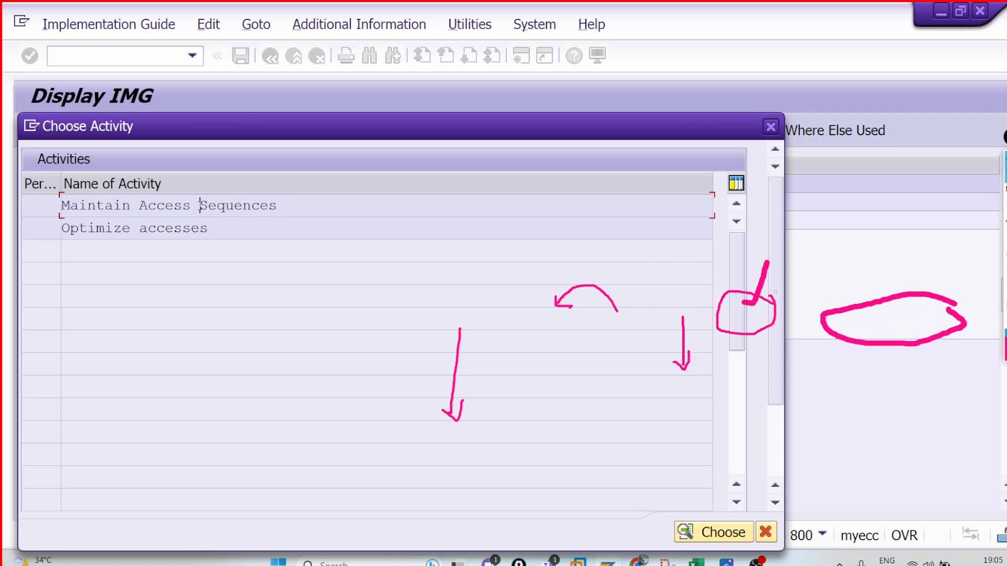
pyautogui.moveTo(199, 205); pyautogui.dragTo(261, 205)
pyautogui.click(276, 206)
pyautogui.moveTo(192, 205); pyautogui.dragTo(139, 206)
pyautogui.click(139, 207)
pyautogui.moveTo(201, 206); pyautogui.dragTo(275, 205)
pyautogui.click(269, 206)
pyautogui.doubleClick(261, 206)
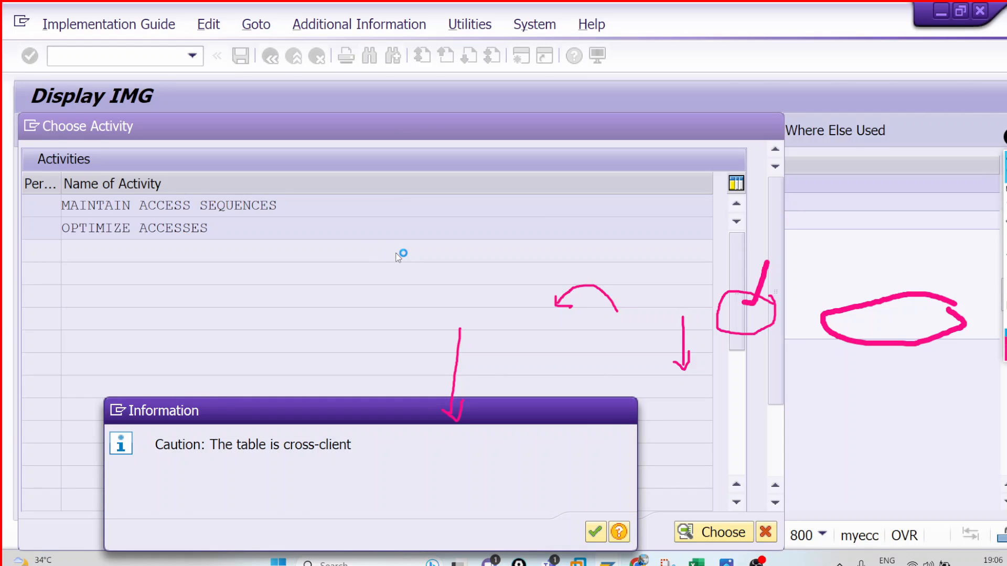
pyautogui.press('Return')
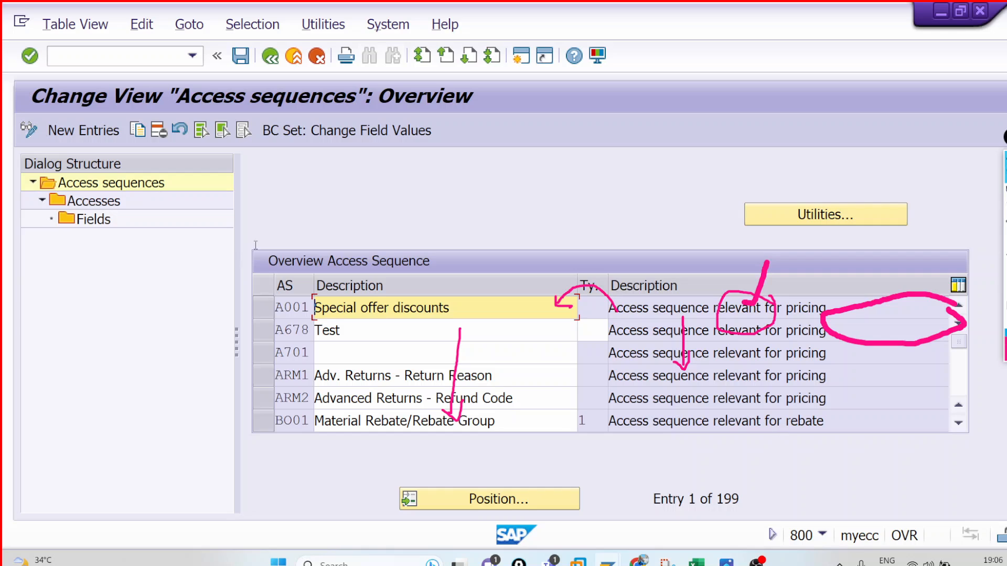
# Check the session's transaction details on the access sequence overview and on the Accesses of sequence A001.
pyautogui.click(823, 535)
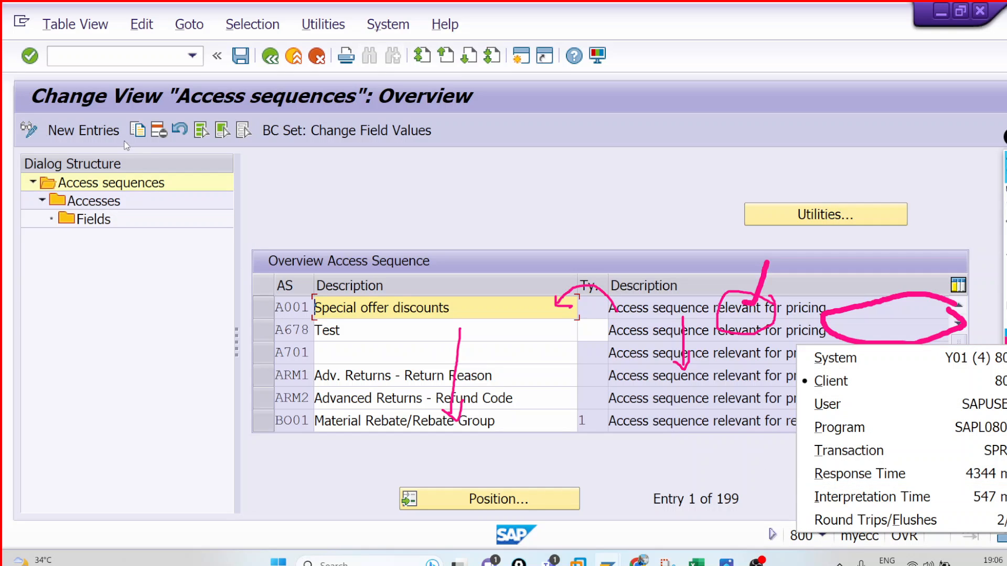
pyautogui.doubleClick(285, 306)
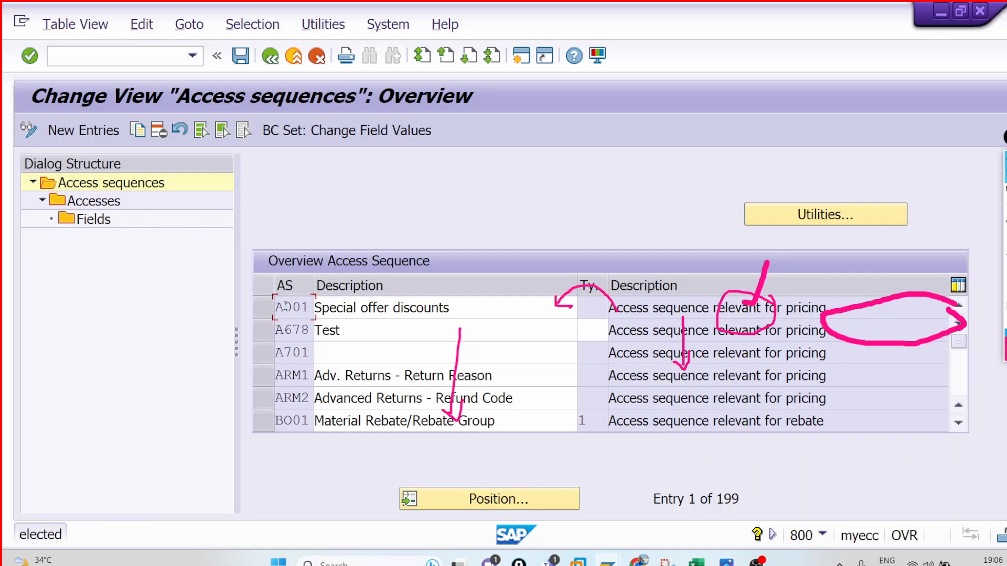
pyautogui.click(261, 309)
pyautogui.doubleClick(107, 200)
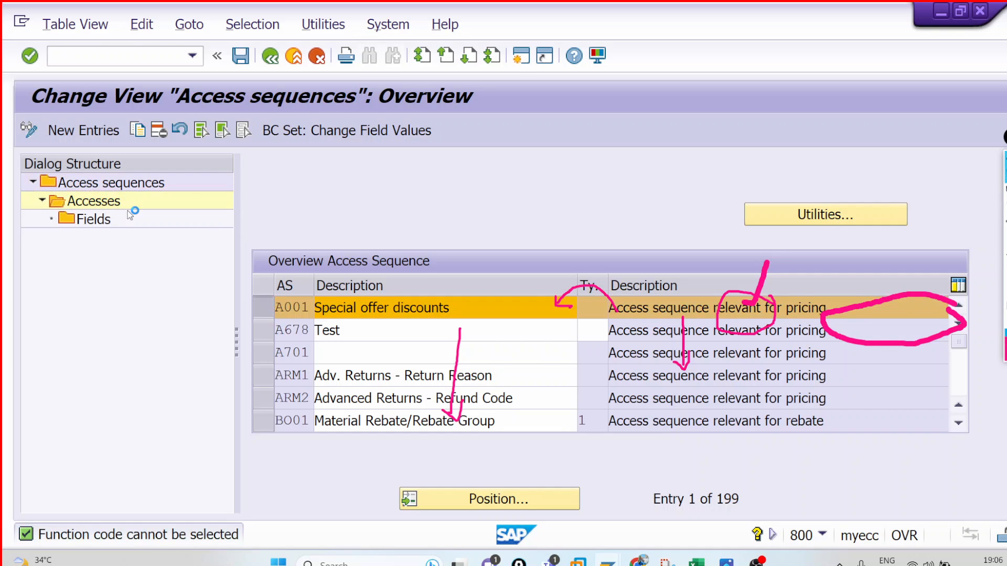
pyautogui.click(822, 535)
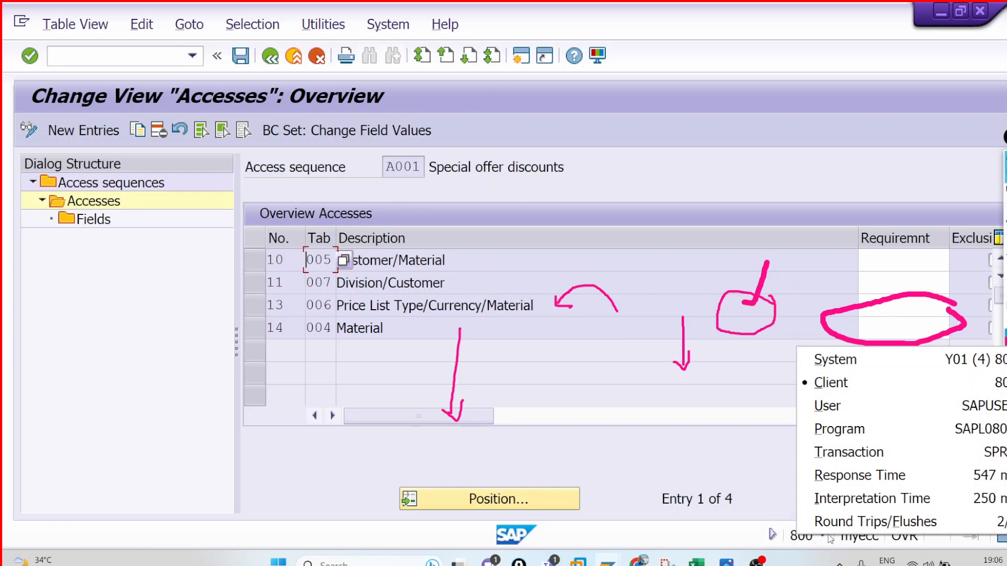
# Leave the access sequence maintenance and close its activity list to return to the IMG structure.
pyautogui.click(271, 58)
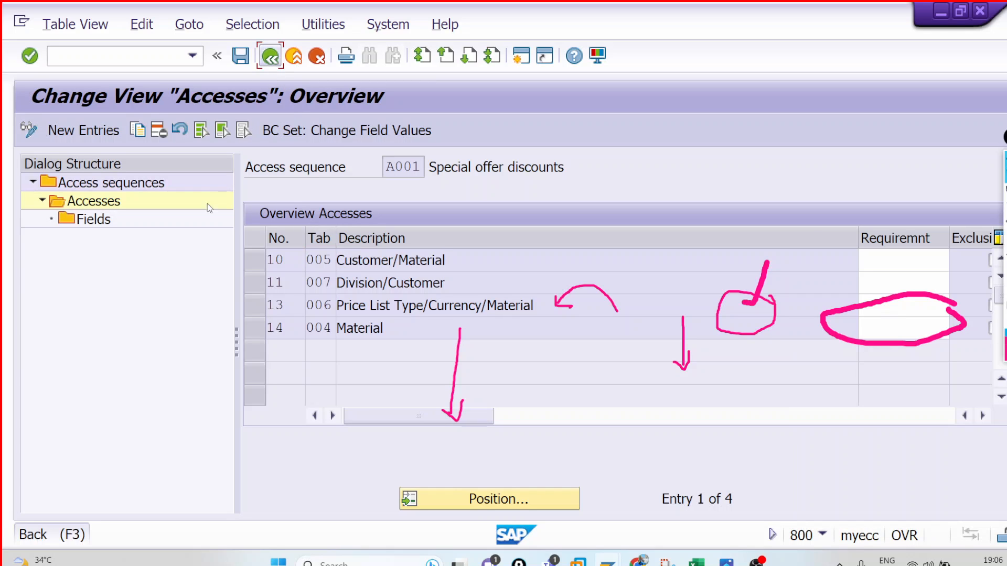
pyautogui.click(272, 59)
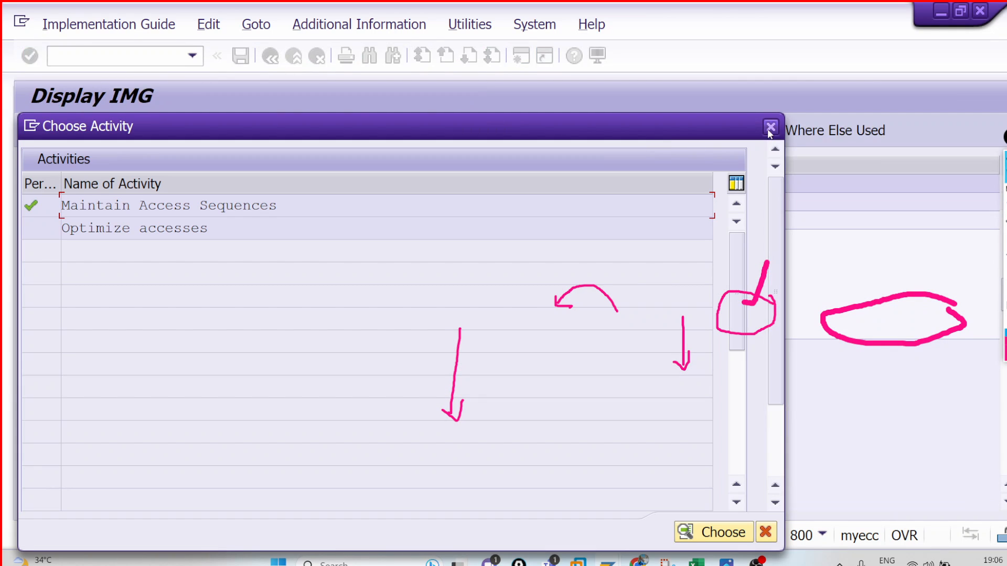
pyautogui.click(770, 129)
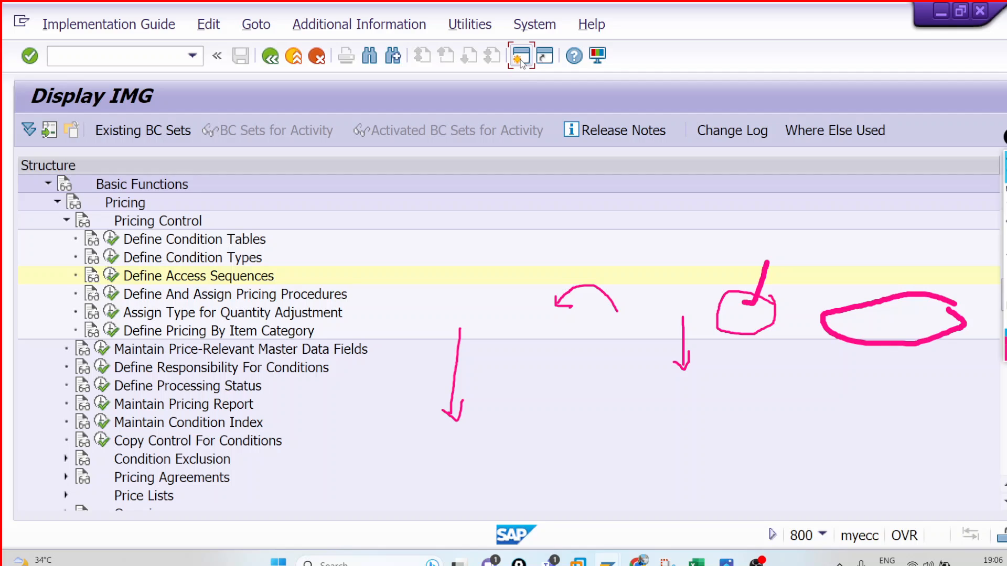
# Open a new SAP session and run transaction V/07, accepting the cross-client notice.
pyautogui.click(521, 57)
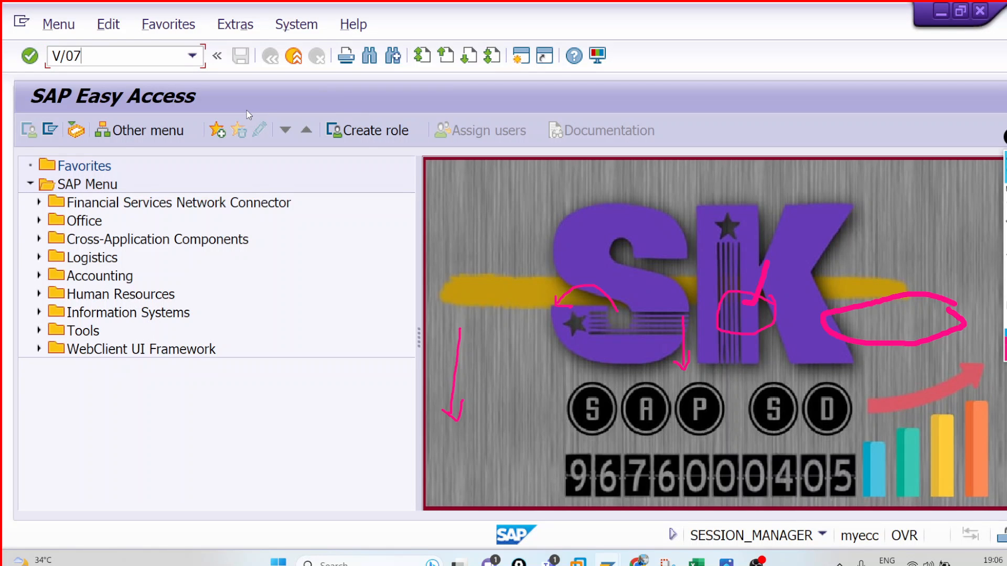
pyautogui.write('V/07')
pyautogui.press('Return')
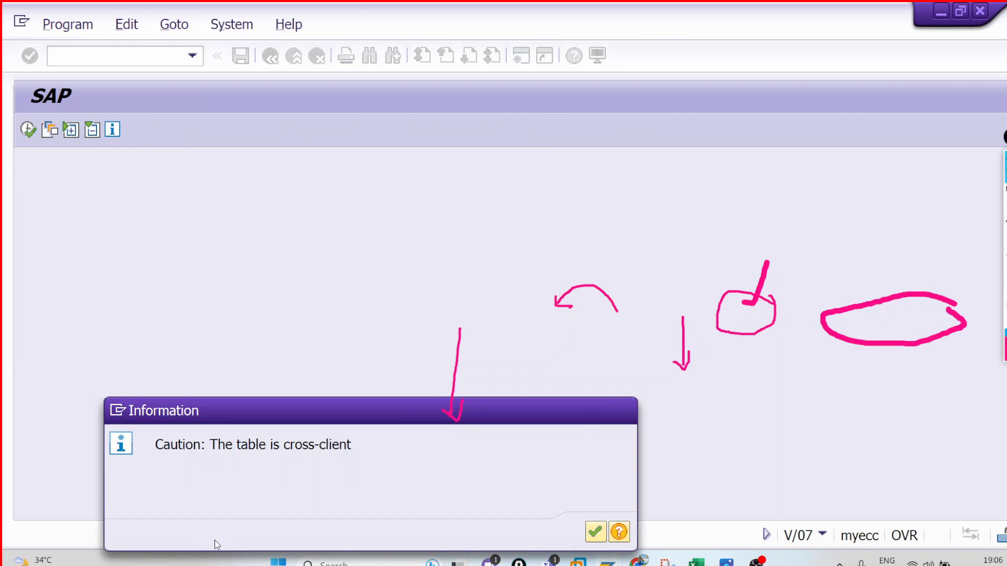
pyautogui.press('Return')
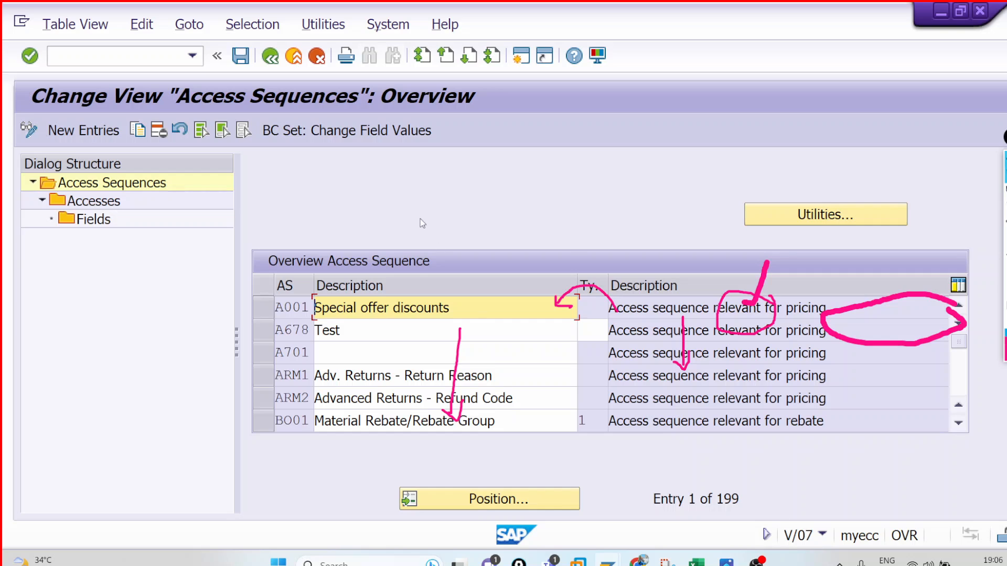
# Switch to the Excel Pricing sheet and enter the transaction code V/07 in G172 below ACC.SEQUENCE.
pyautogui.click(696, 561)
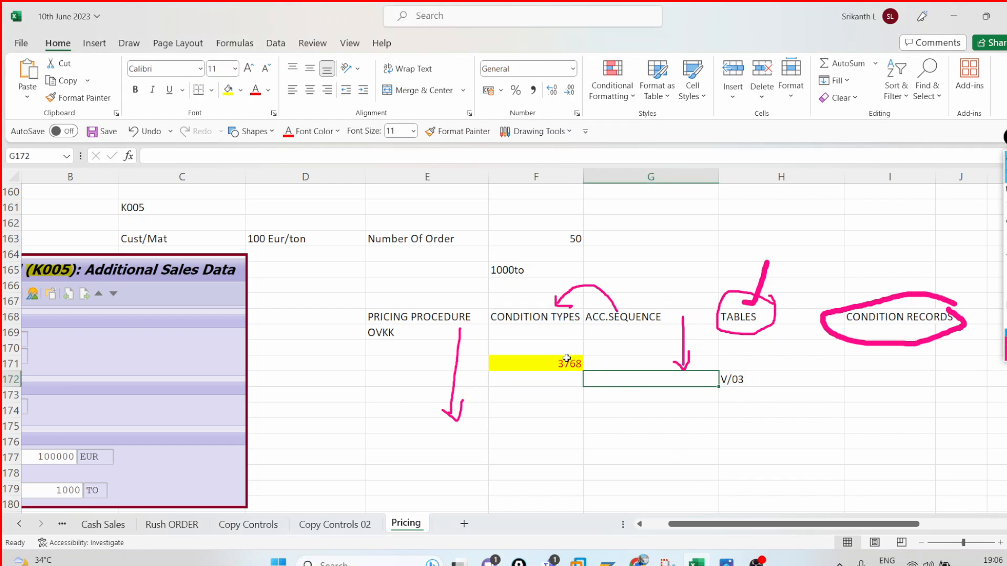
pyautogui.click(566, 362)
pyautogui.doubleClick(558, 364)
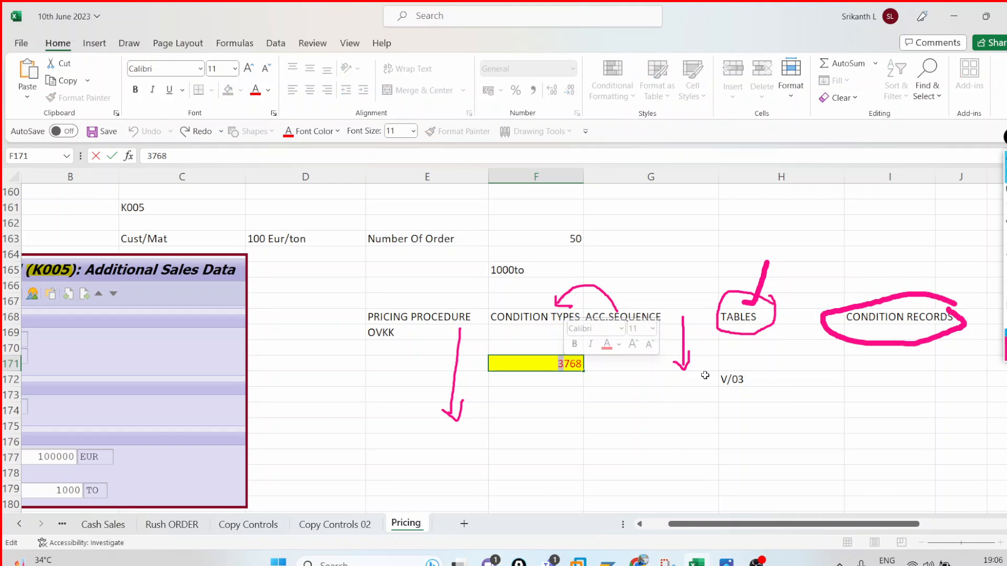
pyautogui.click(747, 376)
pyautogui.click(663, 378)
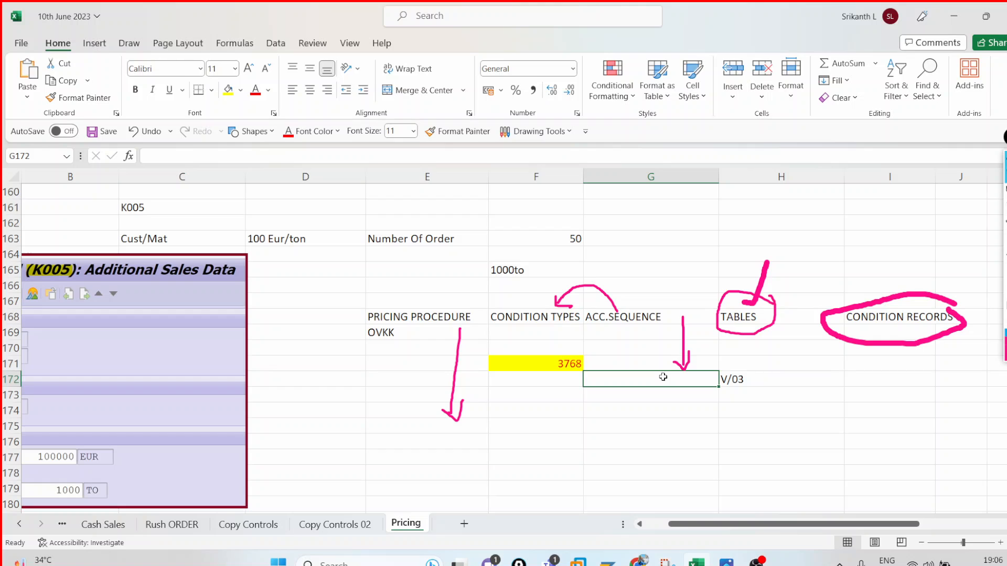
pyautogui.write('V/0')
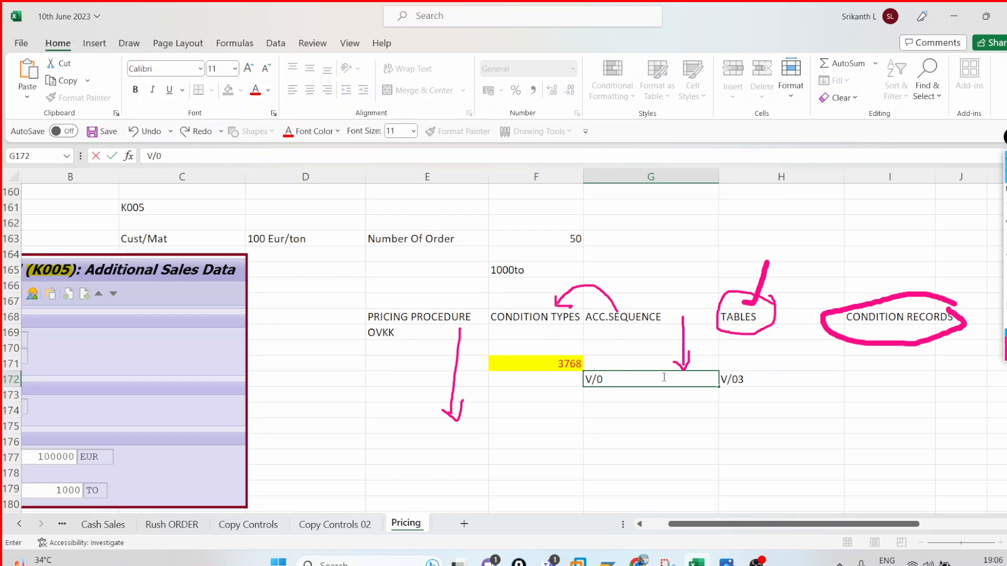
pyautogui.write('7')
pyautogui.press('Left')
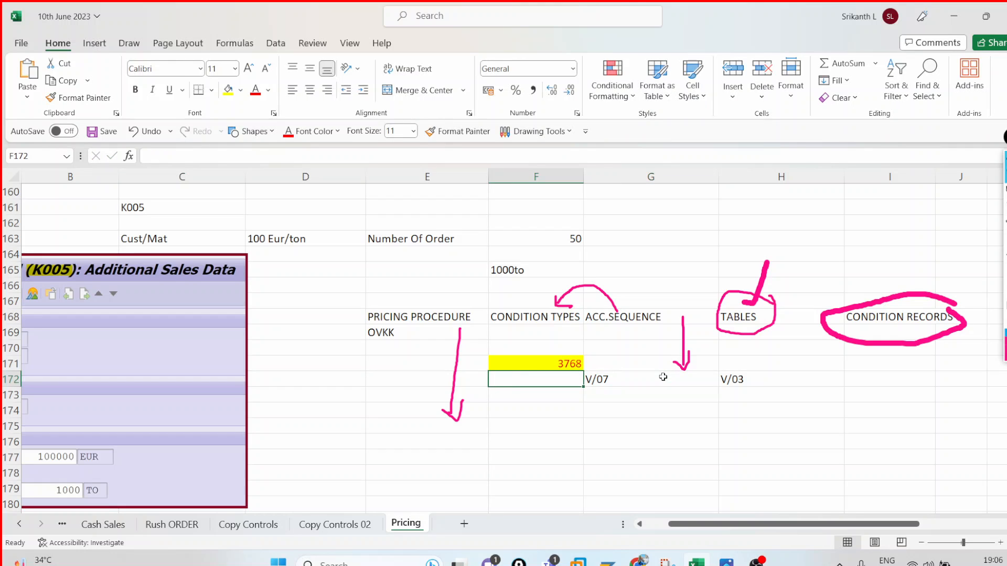
# Enter the transaction codes V/06 in F172 below CONDITION TYPES and V/08 in E172 below PRICING PROCEDURE.
pyautogui.write('V/0')
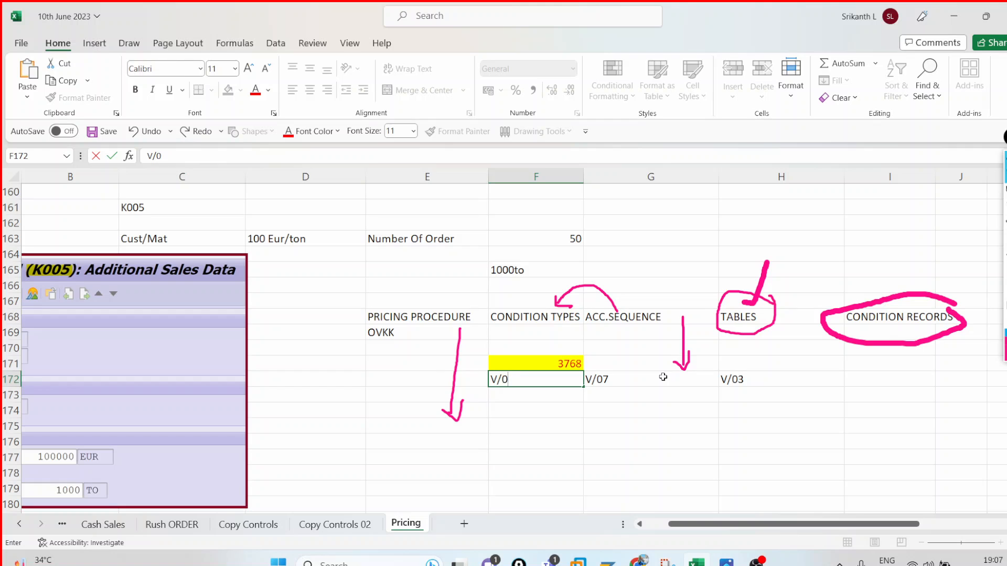
pyautogui.write('6')
pyautogui.press('Left')
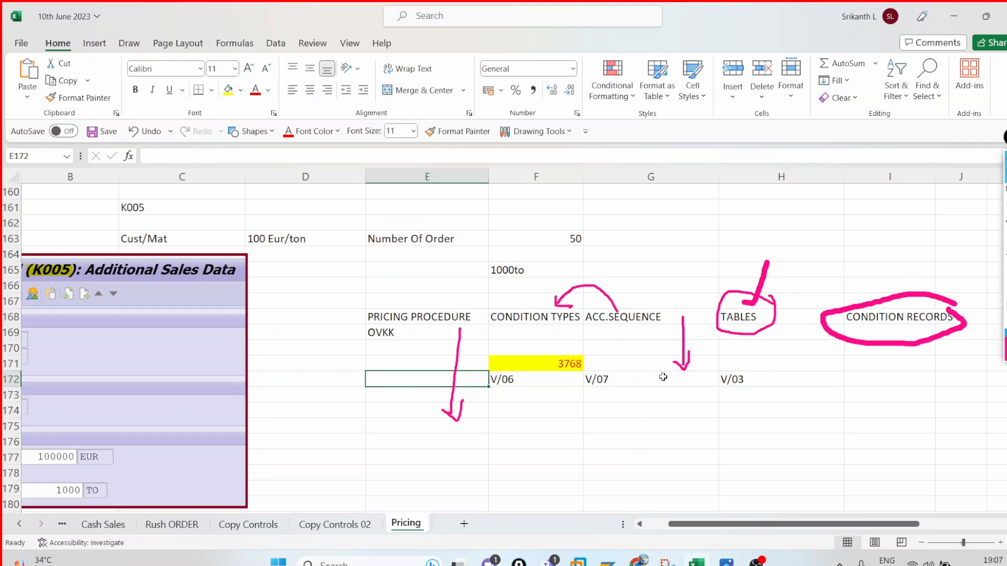
pyautogui.write('V/08')
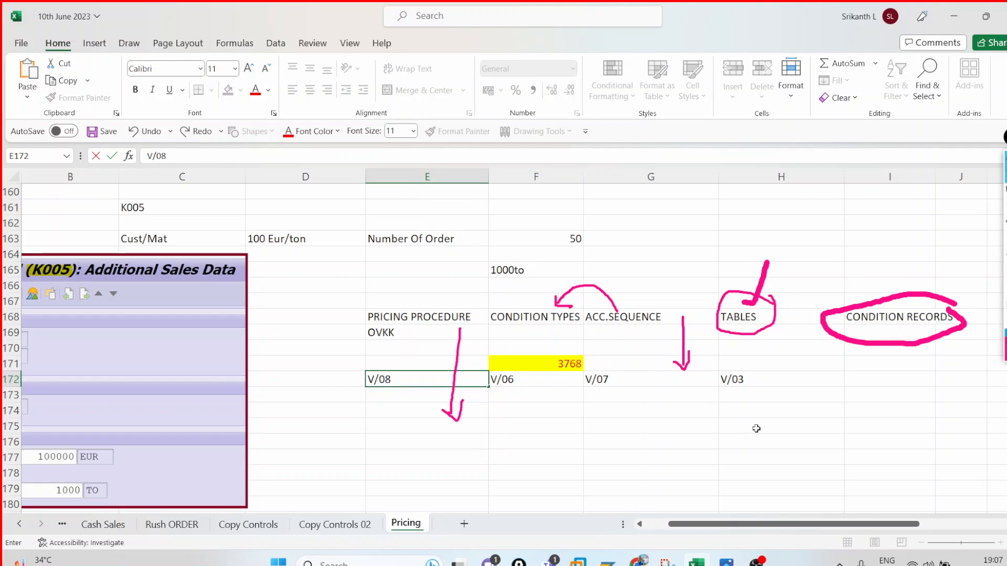
# Confirm the V/08 entry in E172 and clear the existing pen marks drawn over the sheet.
pyautogui.click(756, 428)
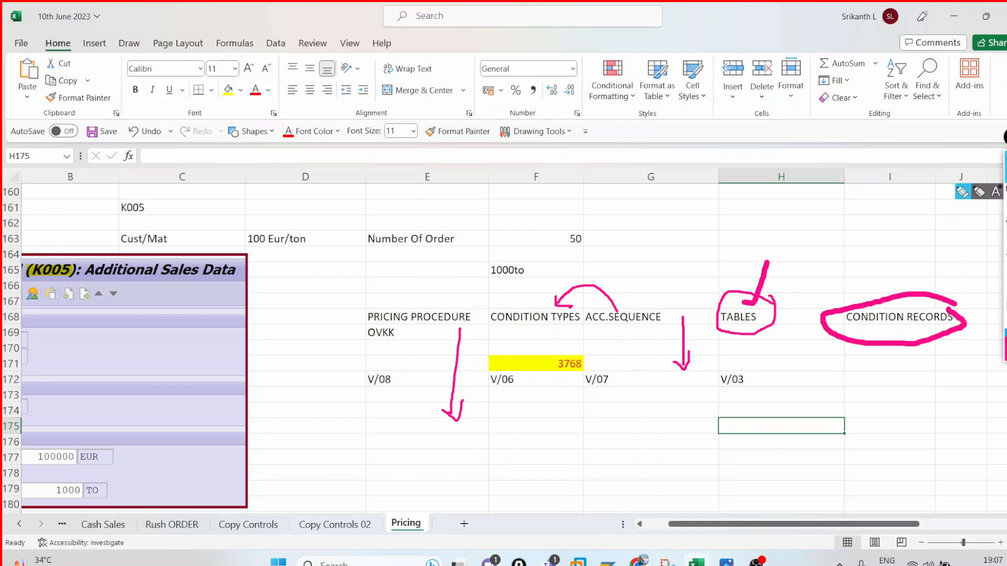
pyautogui.click(1006, 192)
pyautogui.click(1006, 272)
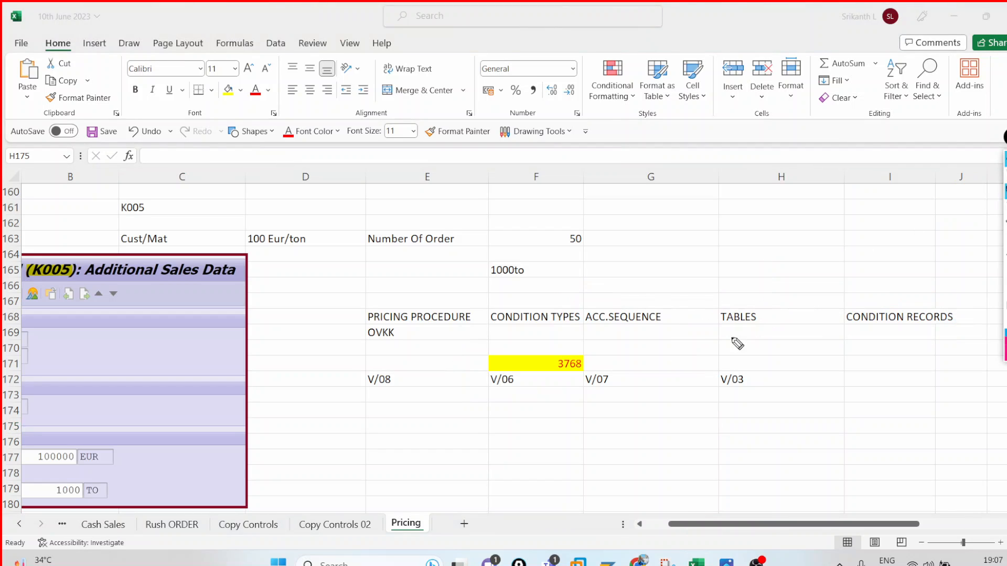
# Circle 3768 in F171 and tick V/03, V/07, V/06 and V/08 with the annotation pen, and clear the marks.
pyautogui.moveTo(586, 355)
pyautogui.mouseDown()
pyautogui.moveTo(532, 351)
pyautogui.moveTo(550, 377)
pyautogui.moveTo(590, 370)
pyautogui.moveTo(590, 360)
pyautogui.mouseUp()
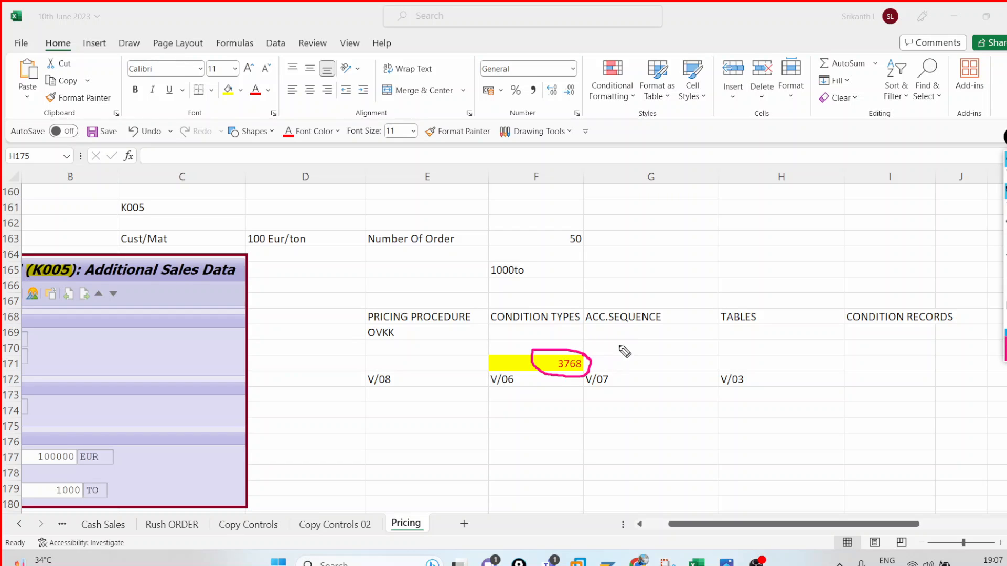
pyautogui.moveTo(563, 357)
pyautogui.mouseDown()
pyautogui.moveTo(563, 332)
pyautogui.moveTo(577, 351)
pyautogui.moveTo(584, 342)
pyautogui.moveTo(609, 351)
pyautogui.mouseUp()
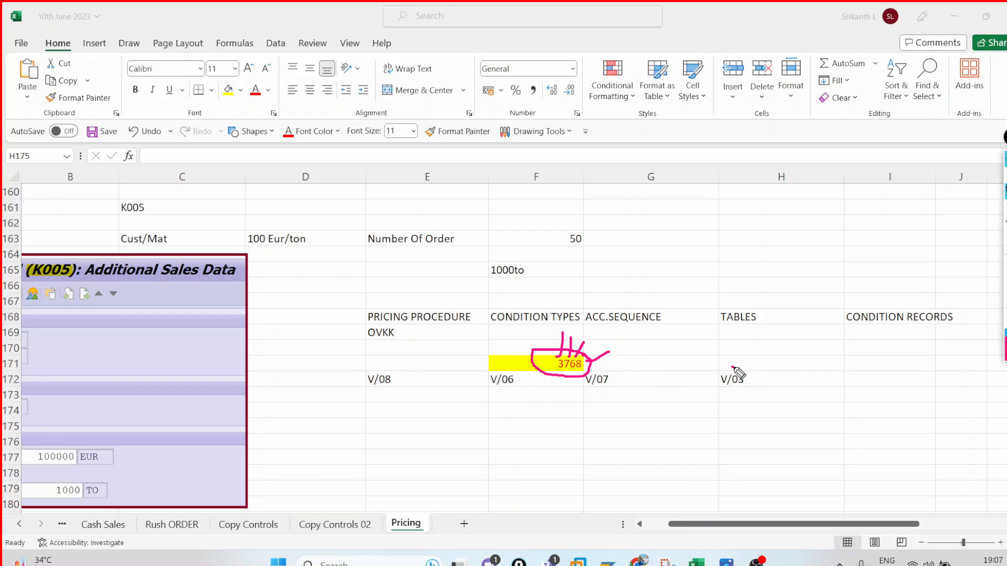
pyautogui.moveTo(733, 369); pyautogui.dragTo(754, 342)
pyautogui.moveTo(602, 391); pyautogui.dragTo(625, 371)
pyautogui.moveTo(501, 393); pyautogui.dragTo(519, 378)
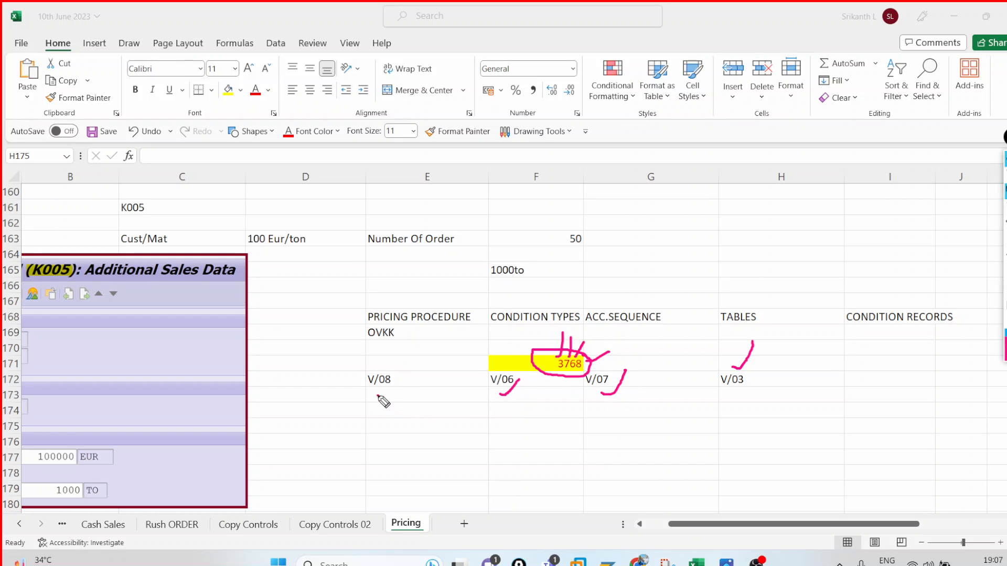
pyautogui.moveTo(379, 397); pyautogui.dragTo(403, 372)
pyautogui.click(1005, 289)
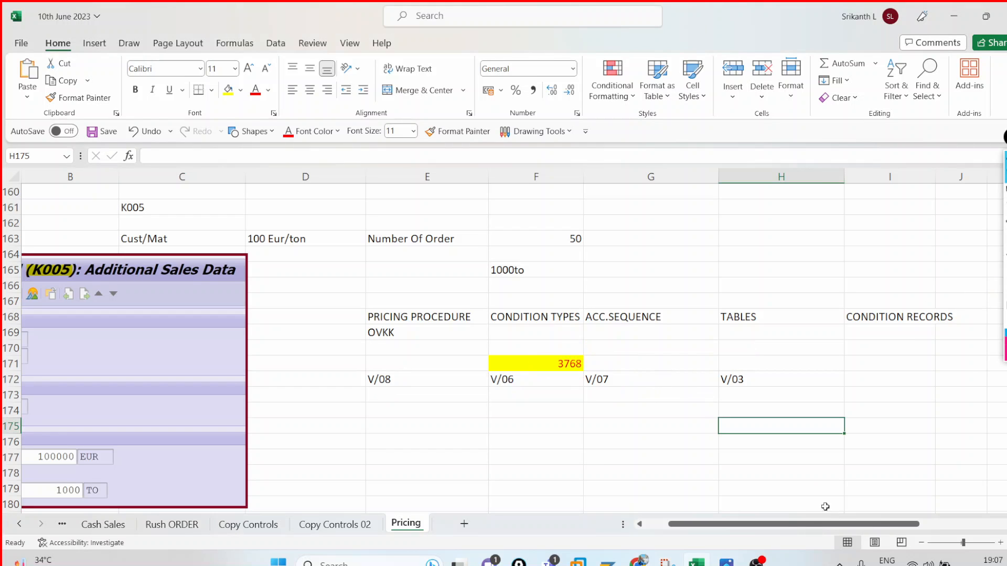
# Switch to the SAP IMG structure and open Maintain Condition Types under Define Condition Types.
pyautogui.hscroll(-2, 825, 507)
pyautogui.scroll(-5, 519, 442)
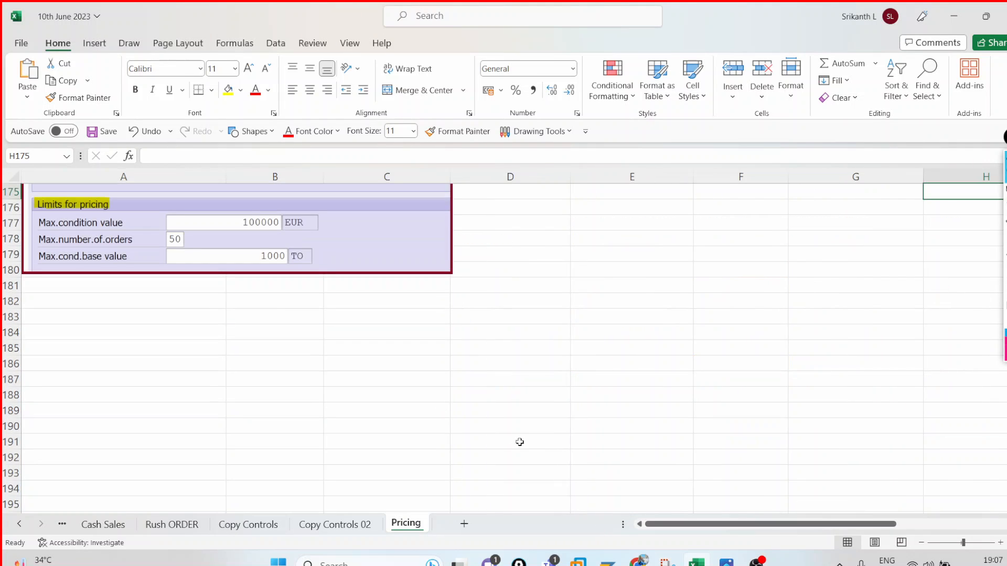
pyautogui.click(599, 562)
pyautogui.click(606, 518)
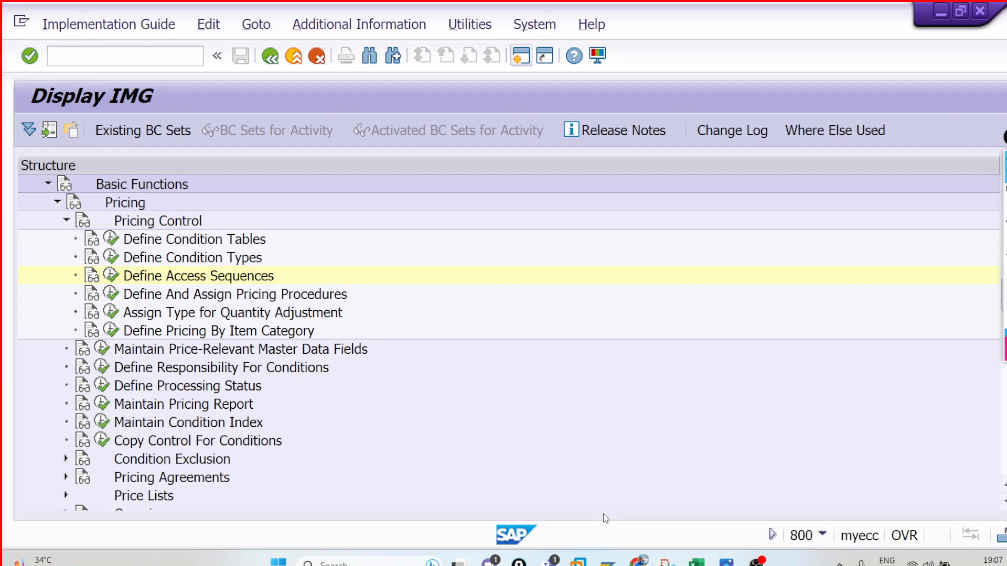
pyautogui.click(112, 257)
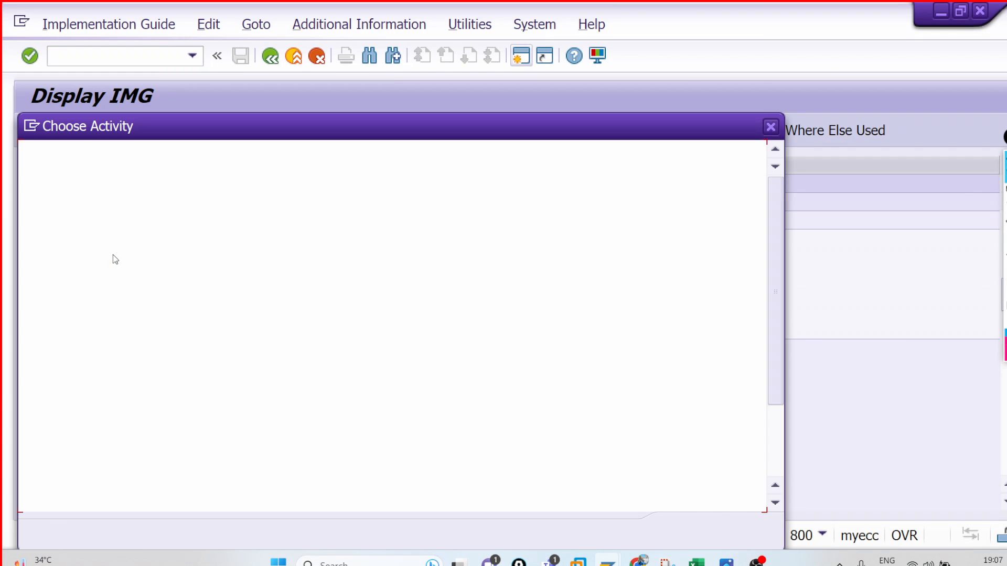
pyautogui.doubleClick(186, 206)
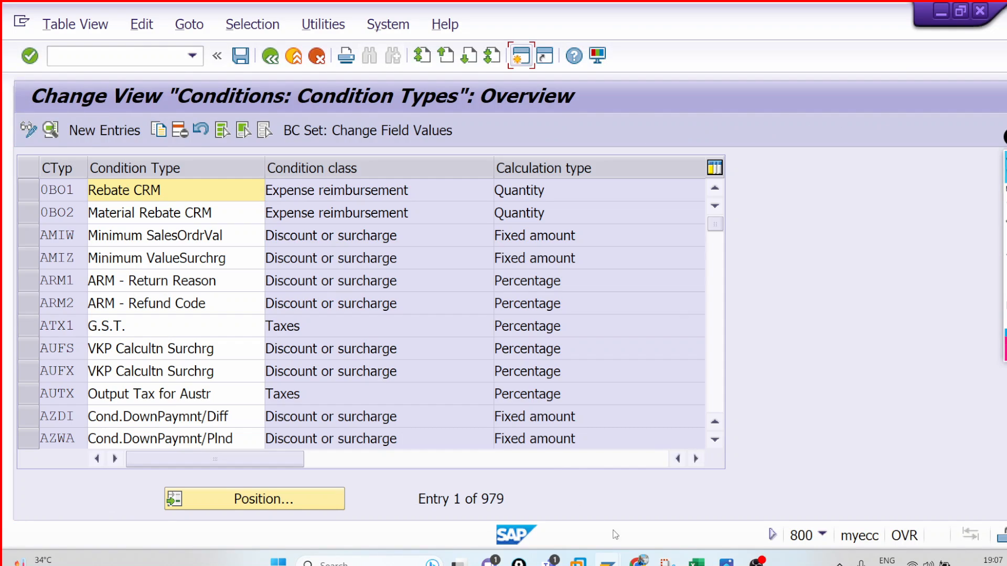
# Switch to the Excel Pricing sheet and review the Cal Type and Condition Category notes around PR00, MWST and k004.
pyautogui.click(696, 562)
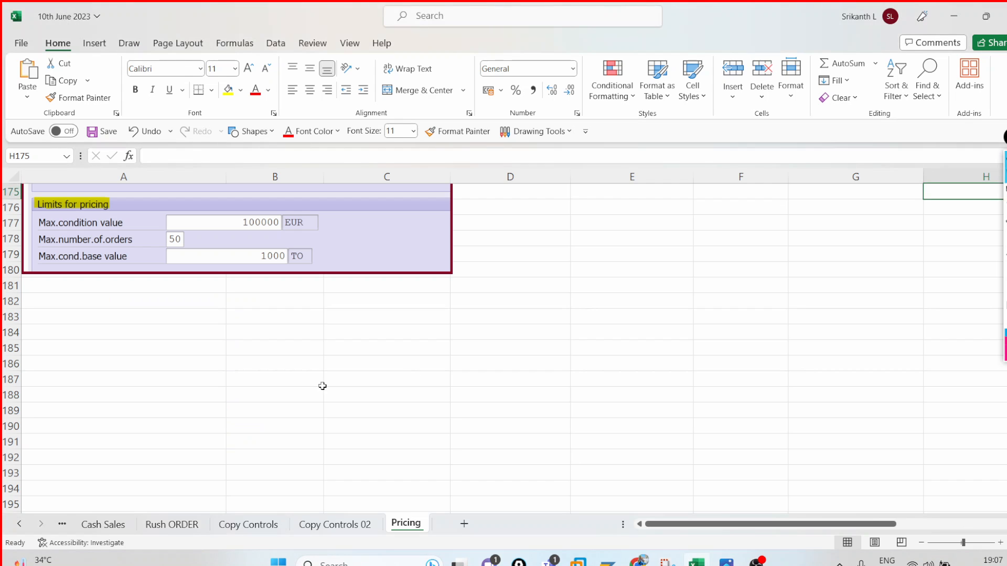
pyautogui.scroll(4, 324, 388)
pyautogui.scroll(3, 325, 388)
pyautogui.scroll(6, 324, 388)
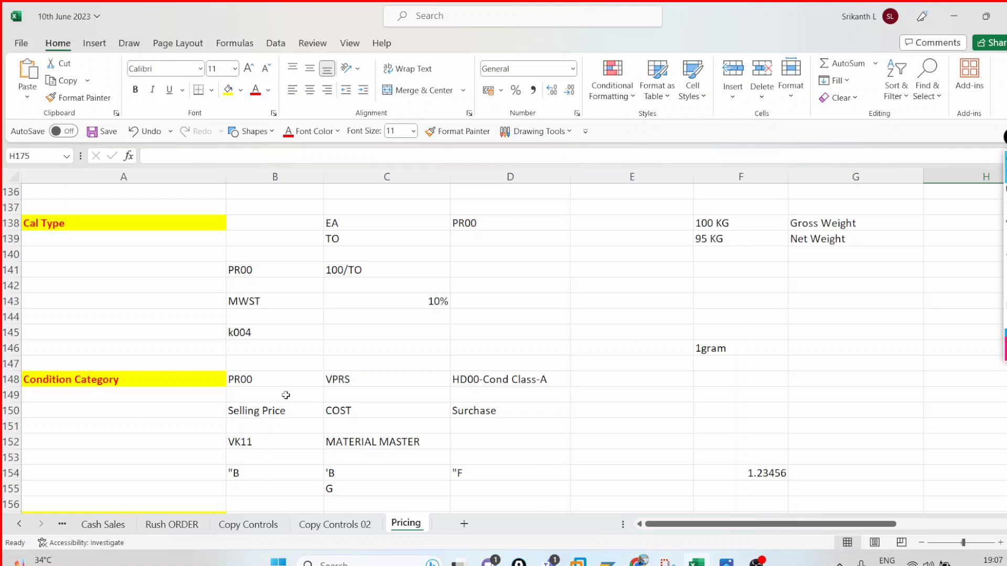
pyautogui.click(266, 379)
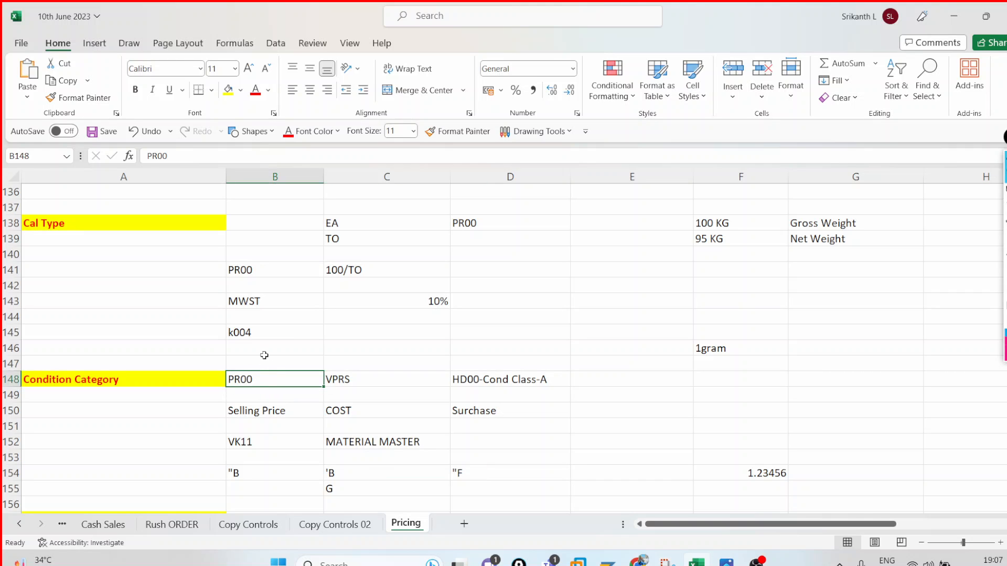
pyautogui.click(270, 309)
pyautogui.click(271, 333)
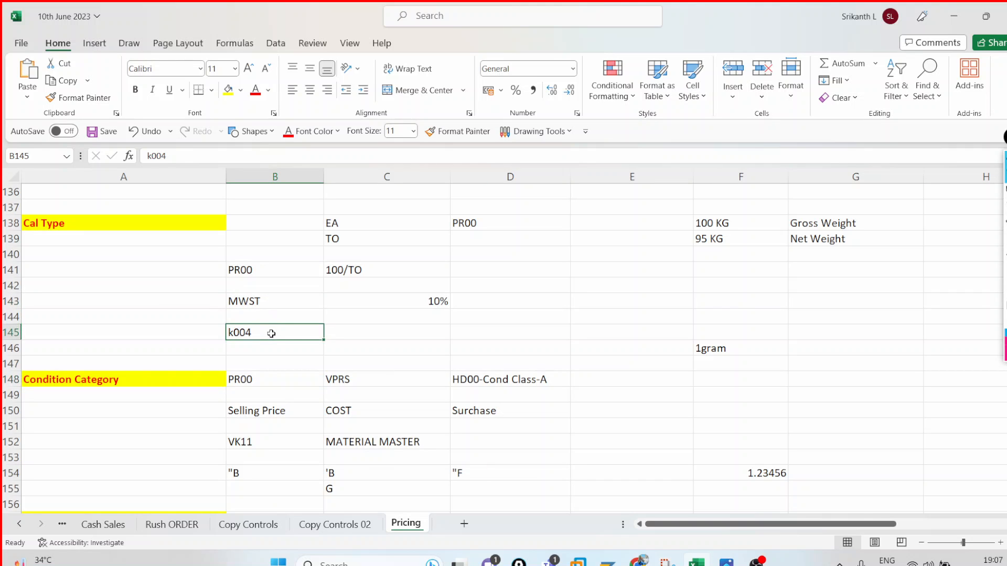
pyautogui.scroll(-4, 272, 333)
# Switch back to the SAP condition types overview, position the list at PR00 and open the details of PR01.
pyautogui.moveTo(611, 563)
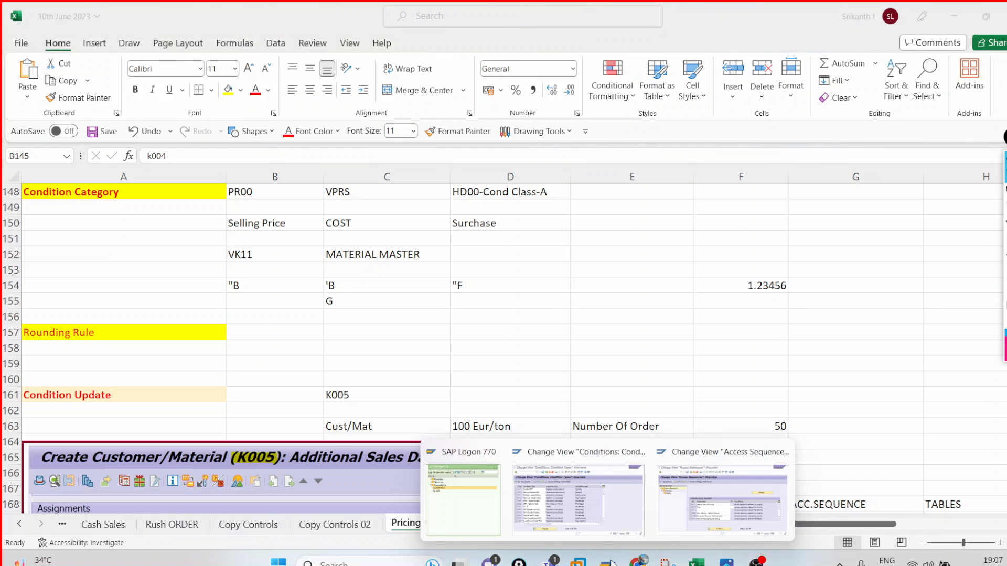
pyautogui.click(607, 518)
pyautogui.click(333, 506)
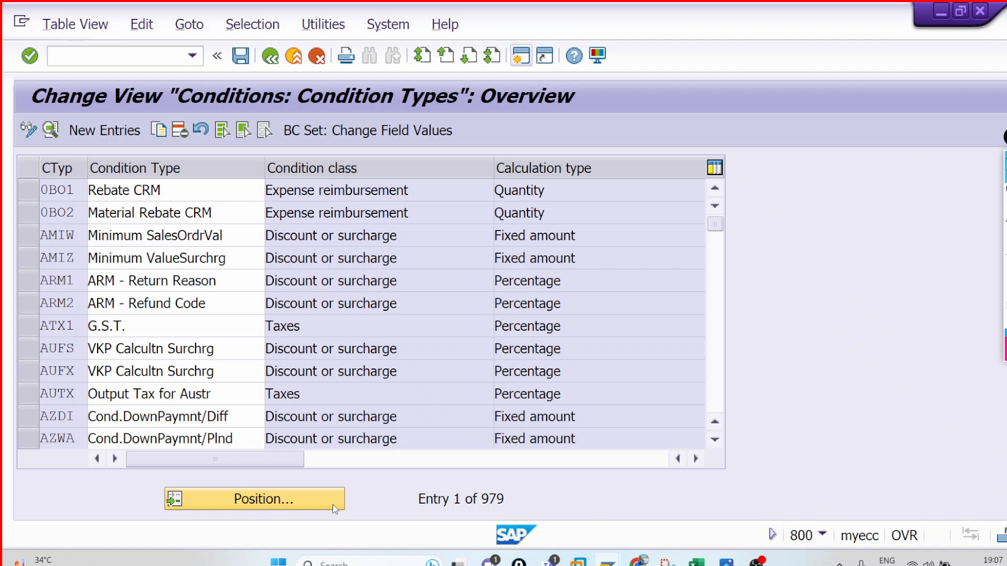
pyautogui.press('Return')
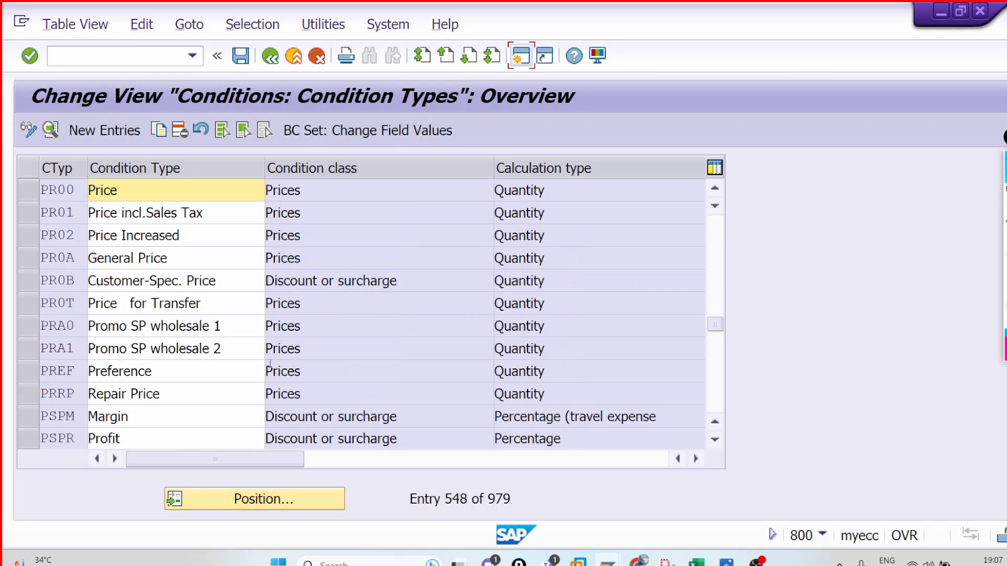
pyautogui.doubleClick(245, 219)
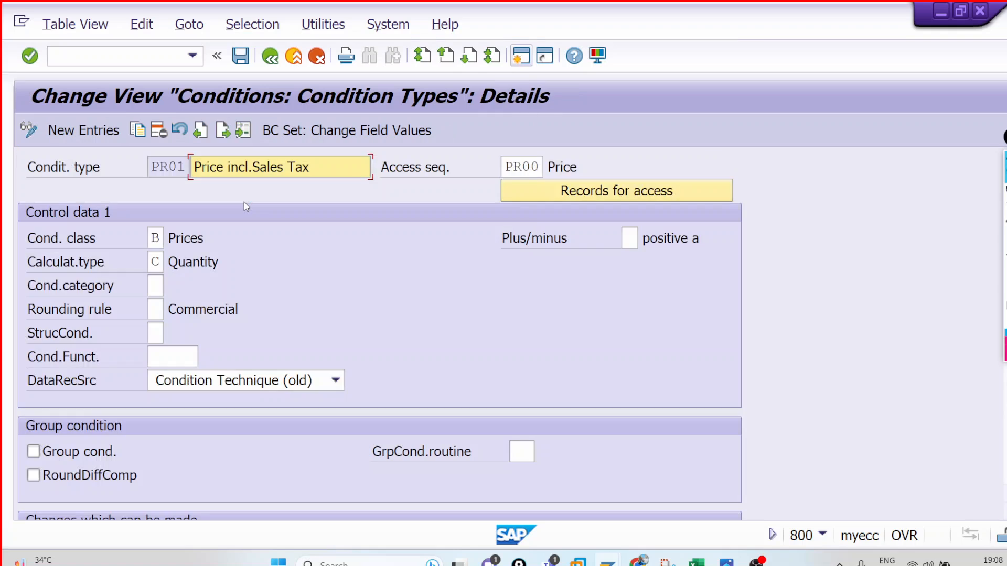
# Examine PR01's condition class, calculation type, condition category, plus/minus and rounding rule fields.
pyautogui.click(155, 238)
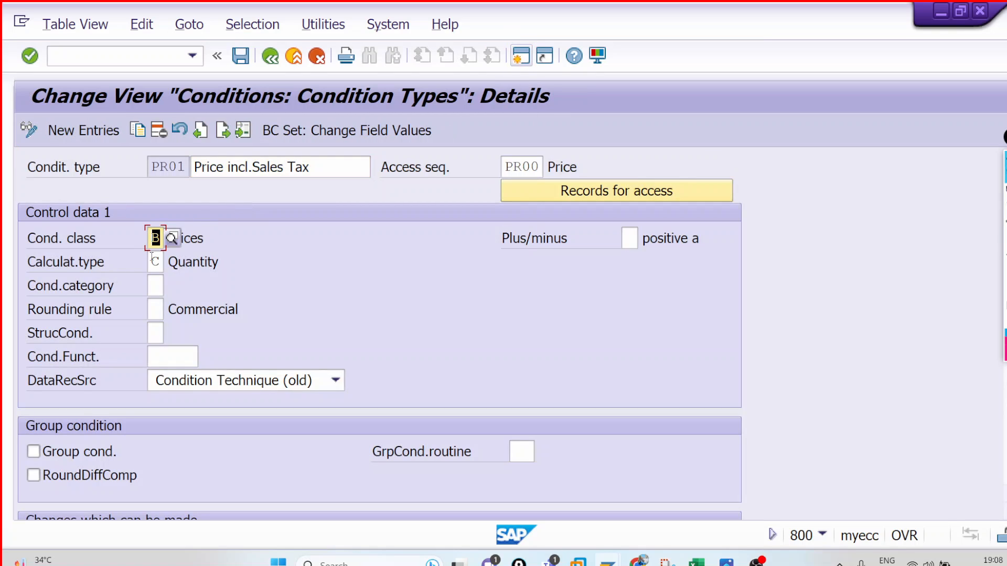
pyautogui.click(153, 261)
pyautogui.click(156, 283)
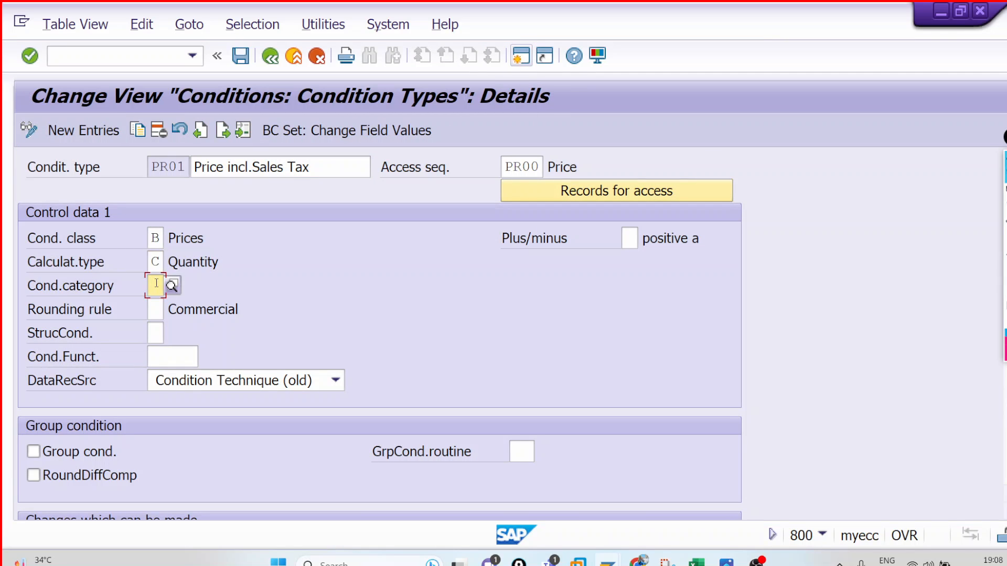
pyautogui.click(630, 239)
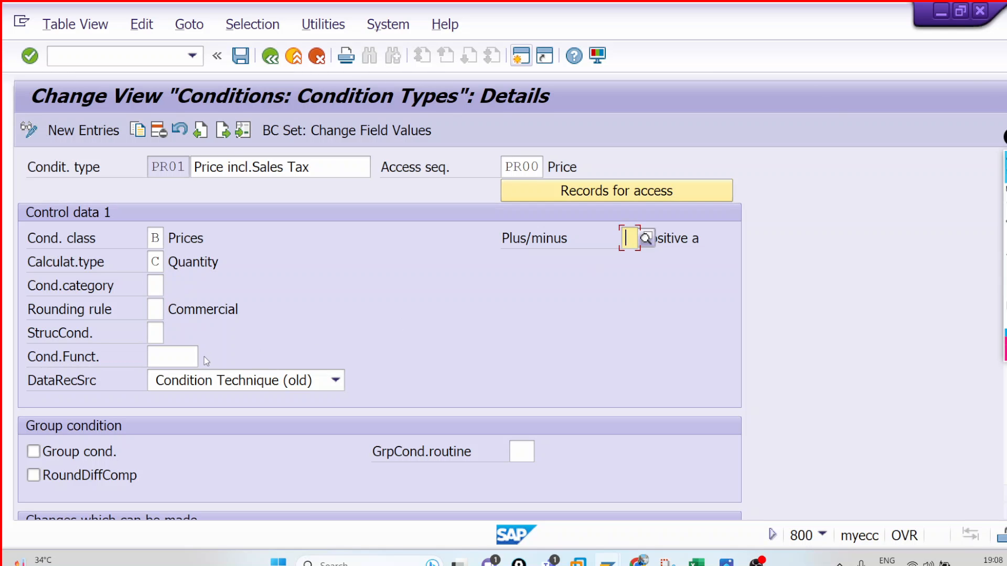
pyautogui.click(158, 311)
# Examine PR01's group condition, change, master data and scale settings, and exit to the IMG structure.
pyautogui.scroll(-5, 371, 321)
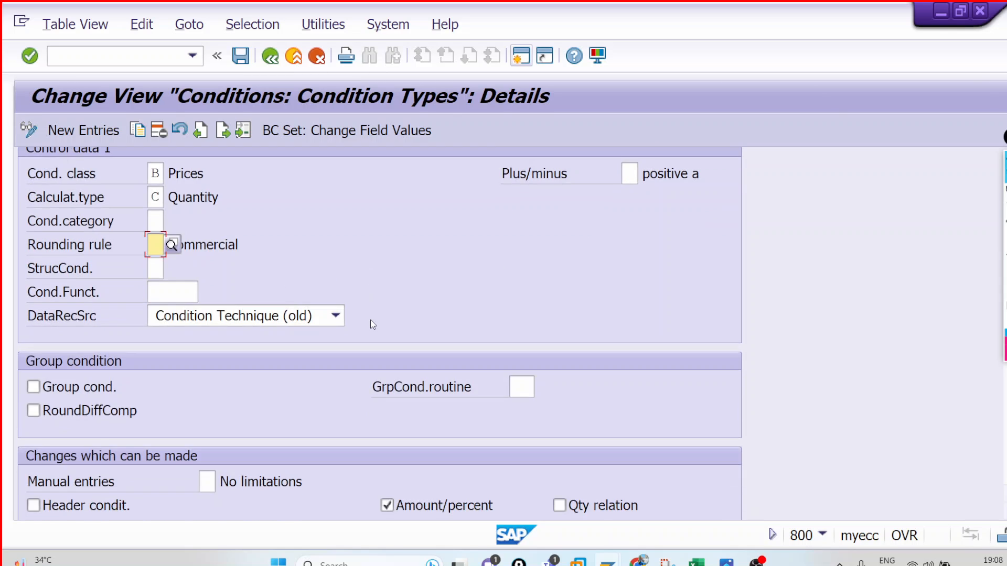
pyautogui.scroll(-3, 370, 323)
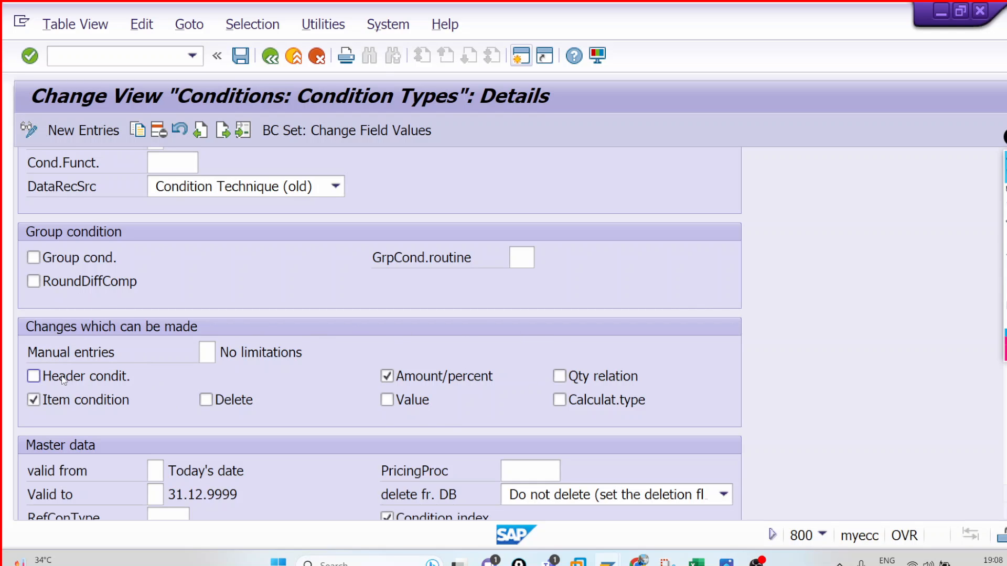
pyautogui.scroll(-3, 401, 314)
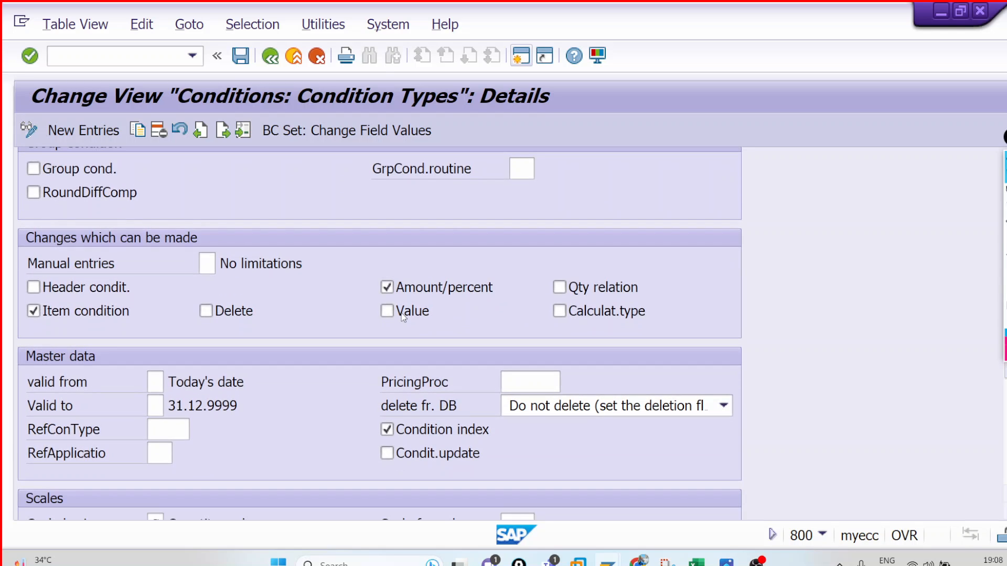
pyautogui.click(175, 424)
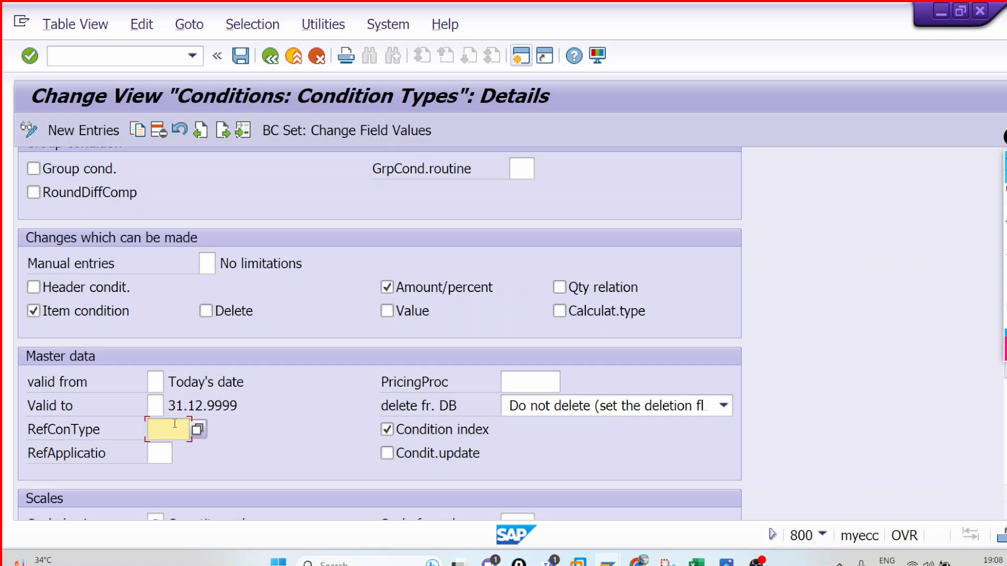
pyautogui.click(156, 379)
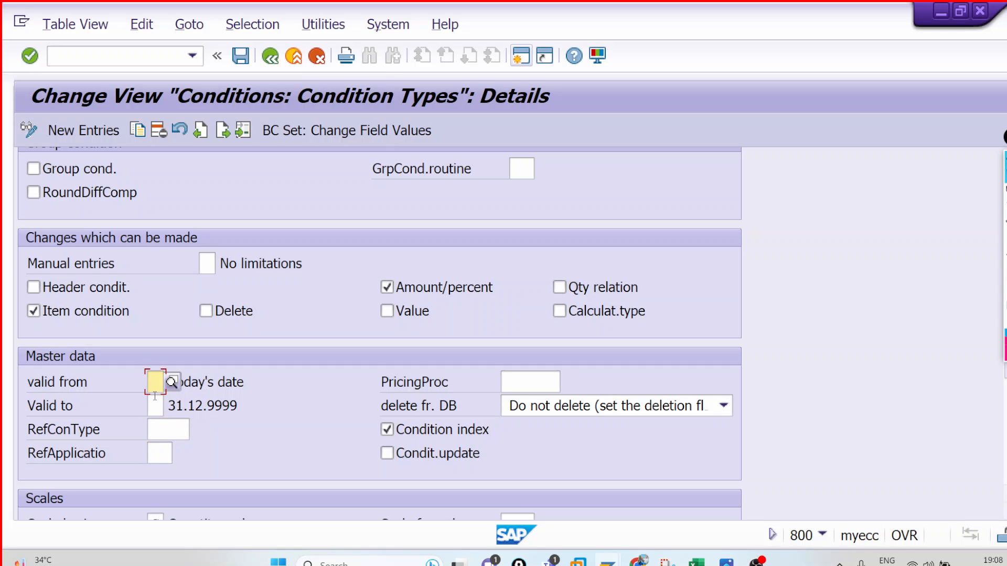
pyautogui.click(156, 404)
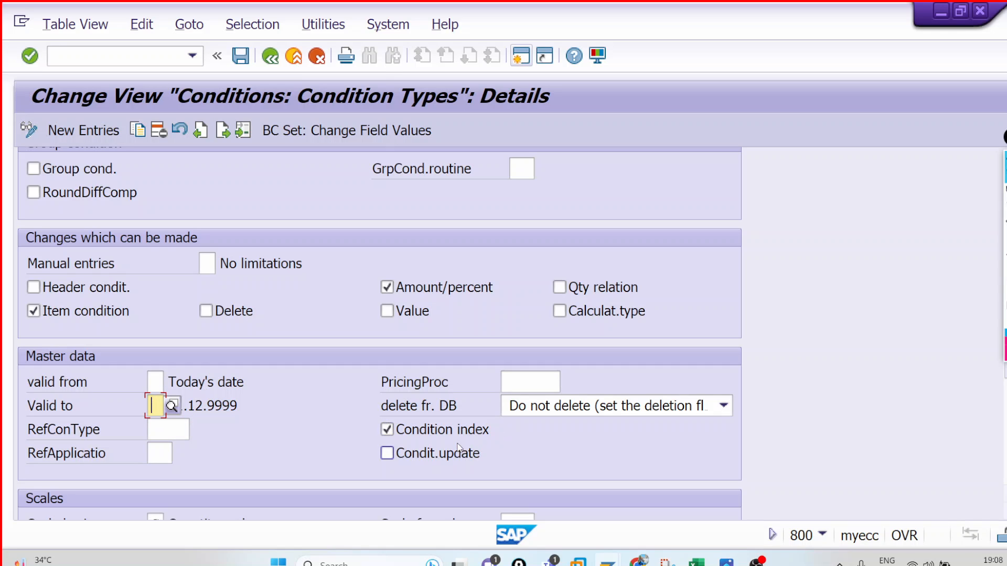
pyautogui.scroll(-3, 447, 463)
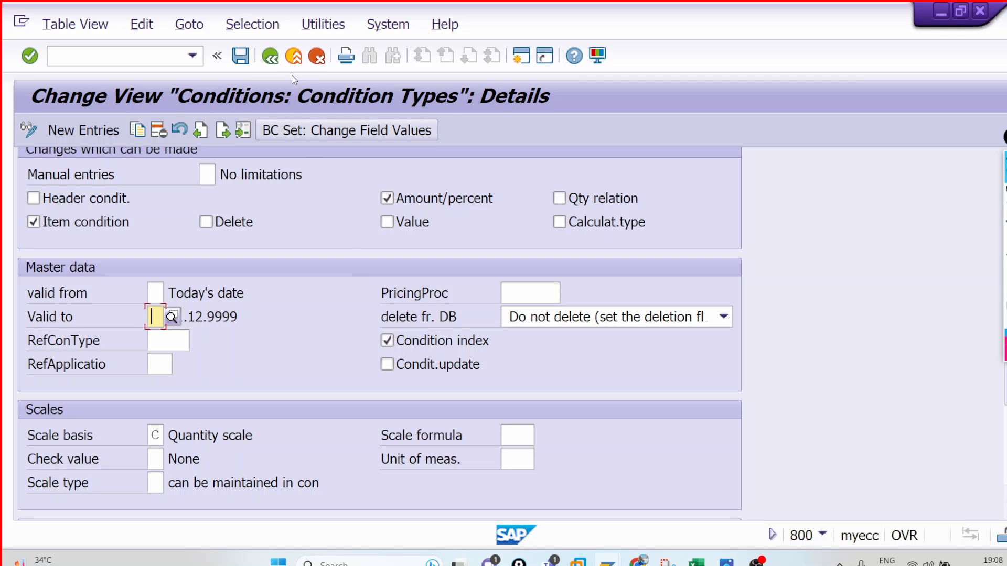
pyautogui.click(293, 56)
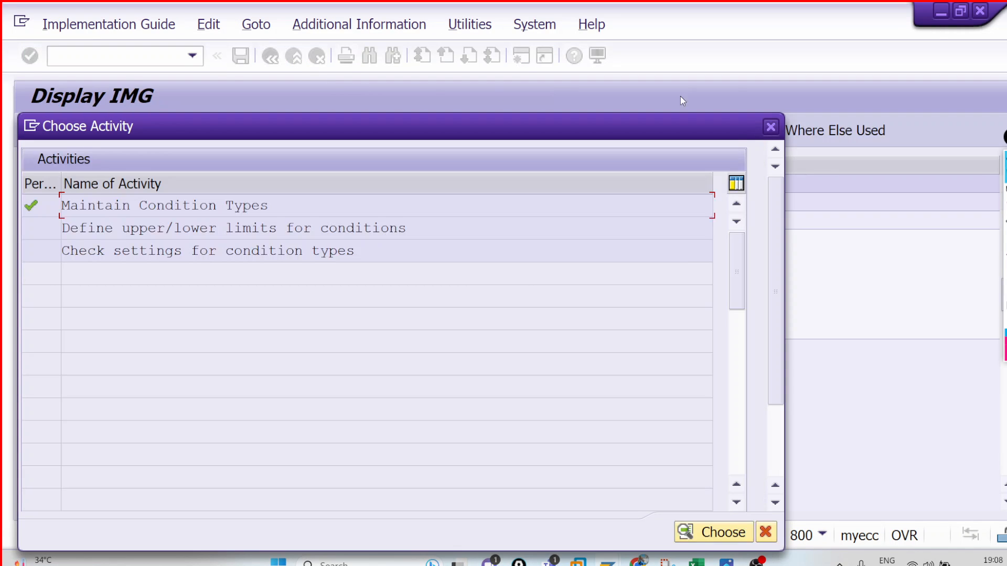
pyautogui.click(770, 127)
# Switch to the Excel Pricing sheet and enter the heading Pricing Procedure in A183 below the pricing limits picture.
pyautogui.click(699, 563)
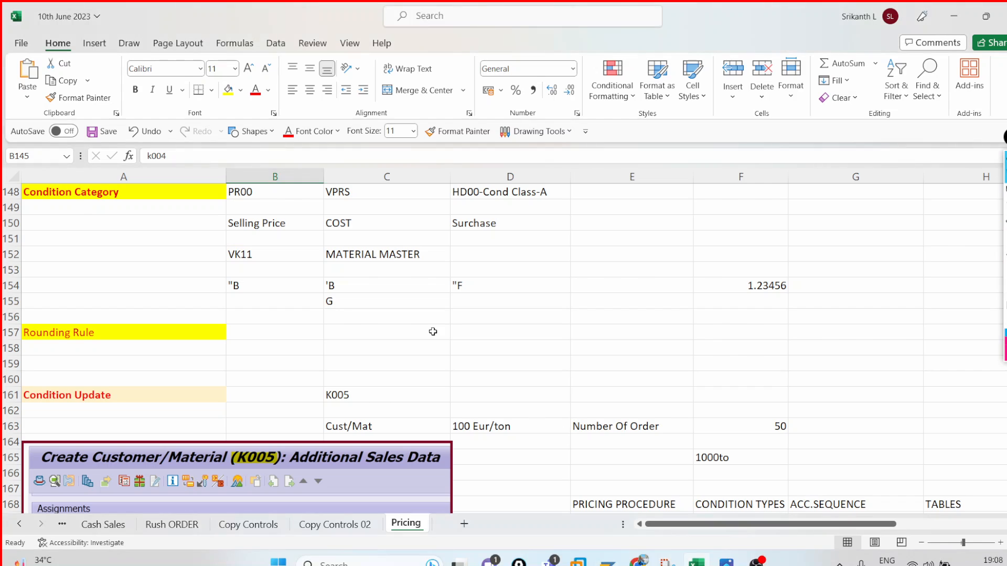
pyautogui.scroll(-12, 367, 313)
pyautogui.scroll(3, 397, 359)
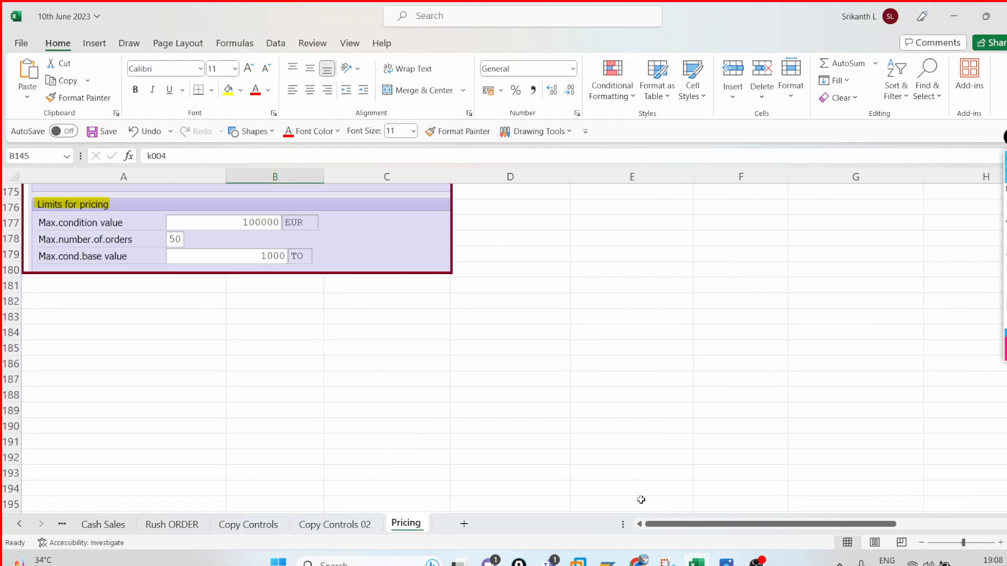
pyautogui.click(140, 321)
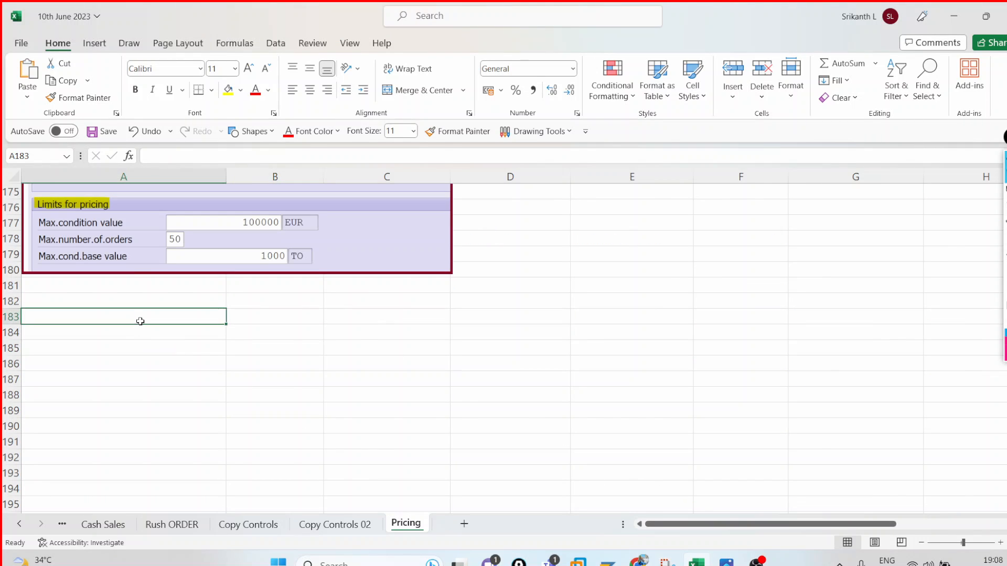
pyautogui.write('pRICING ')
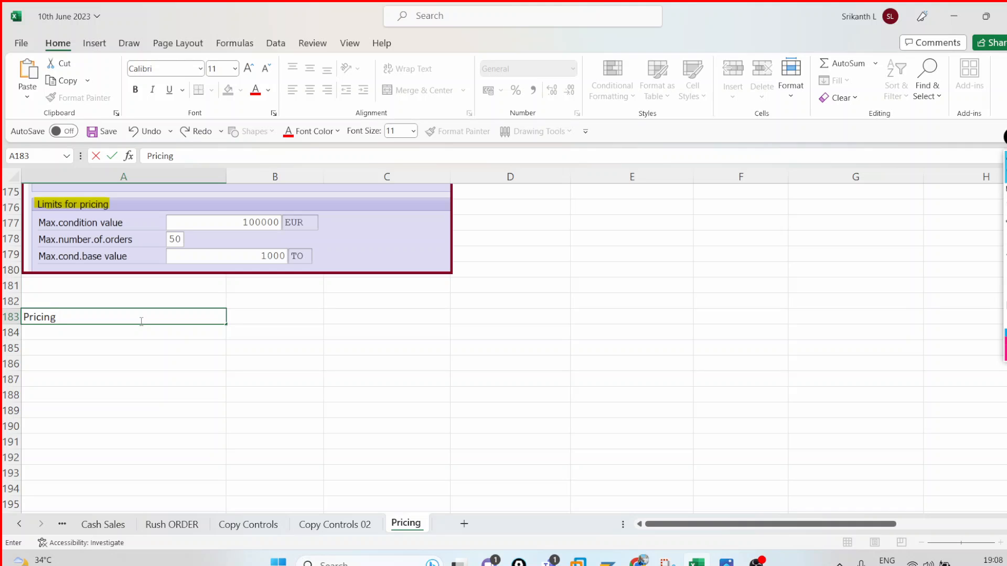
pyautogui.write('Proce')
pyautogui.press('Tab')
pyautogui.press('Tab')
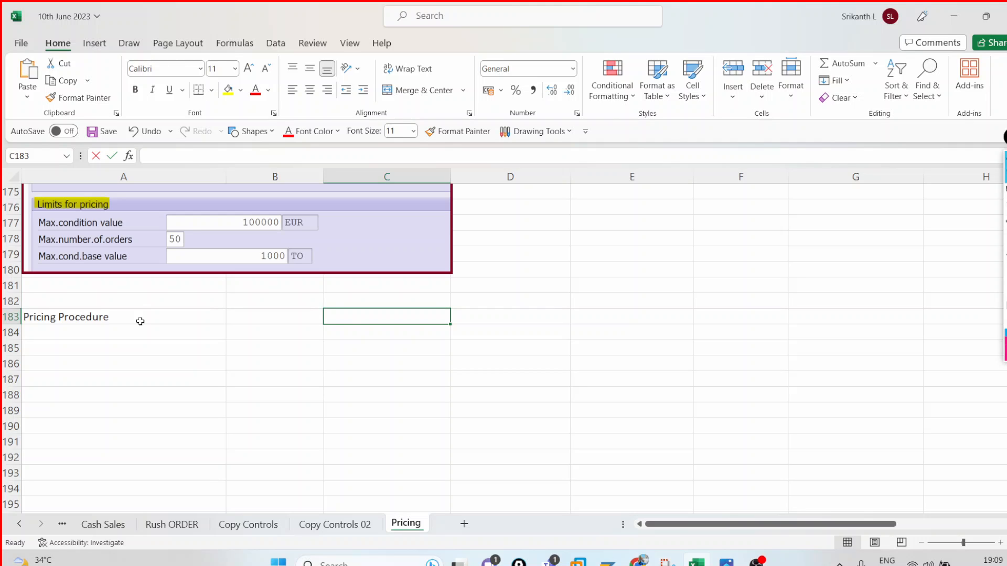
pyautogui.write('PR')
pyautogui.press('BackSpace')
pyautogui.press('BackSpace')
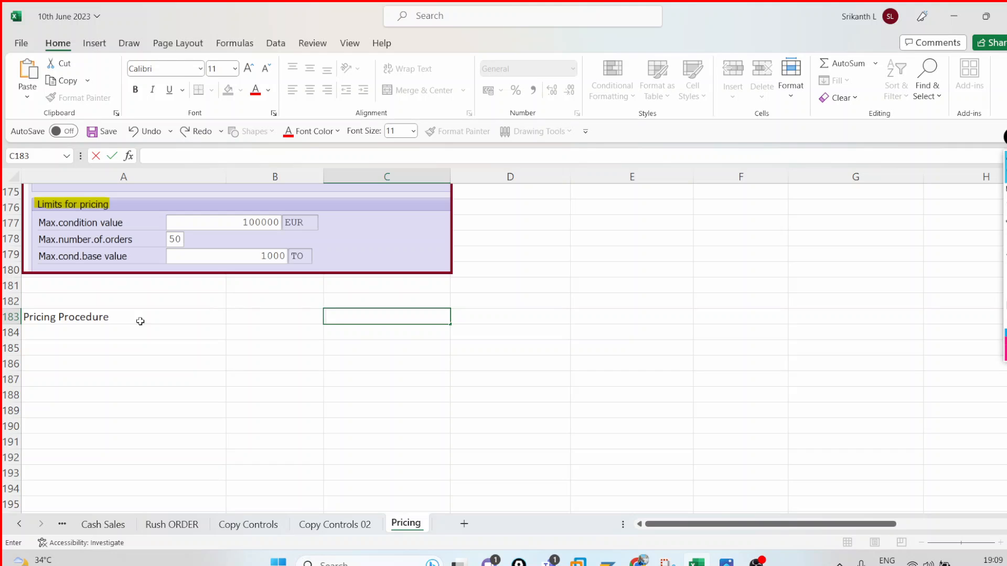
# Enter the condition types LR00, K004 and K005 in cells C183 to C185.
pyautogui.write('LR00')
pyautogui.press('Return')
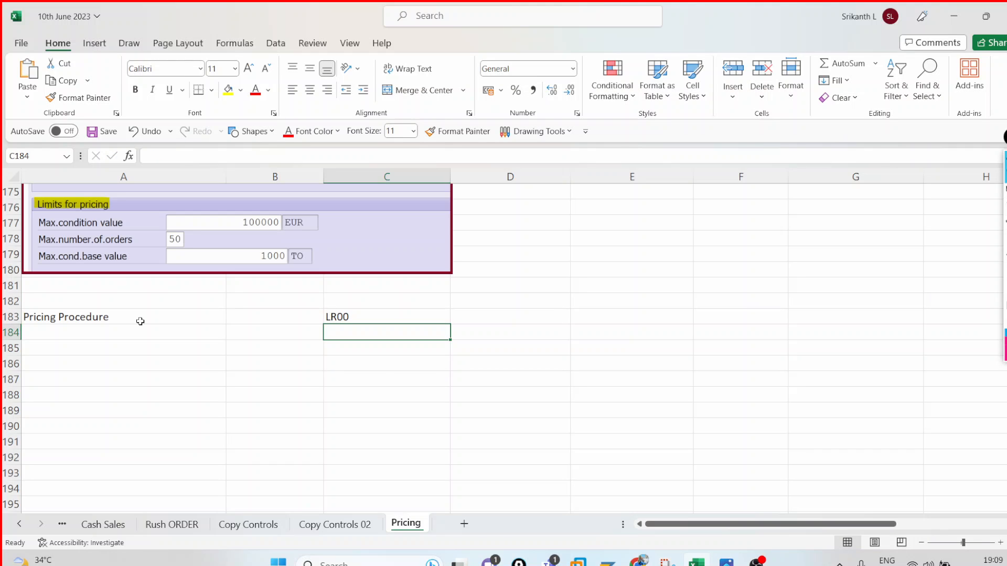
pyautogui.write('K004')
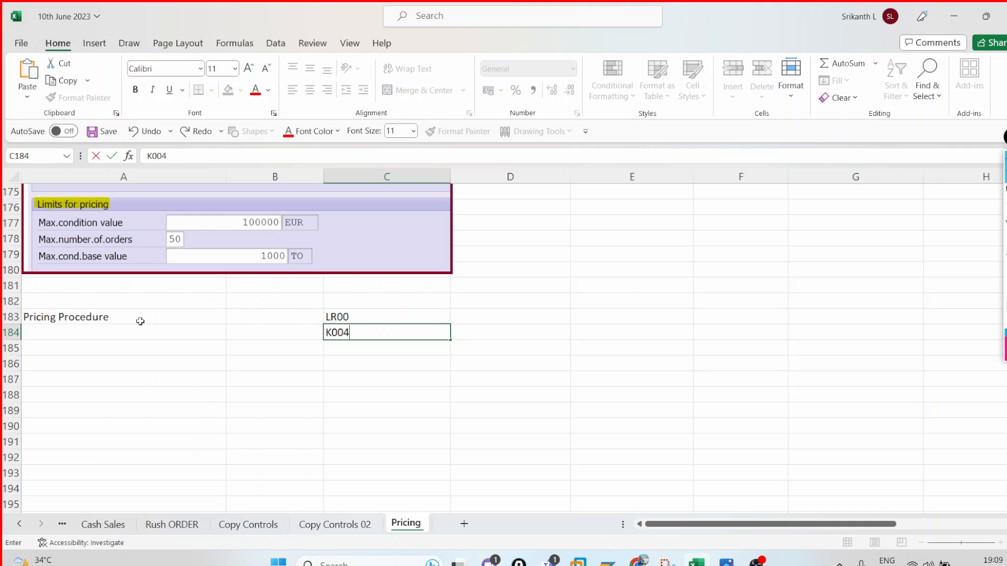
pyautogui.press('Return')
pyautogui.write('K0')
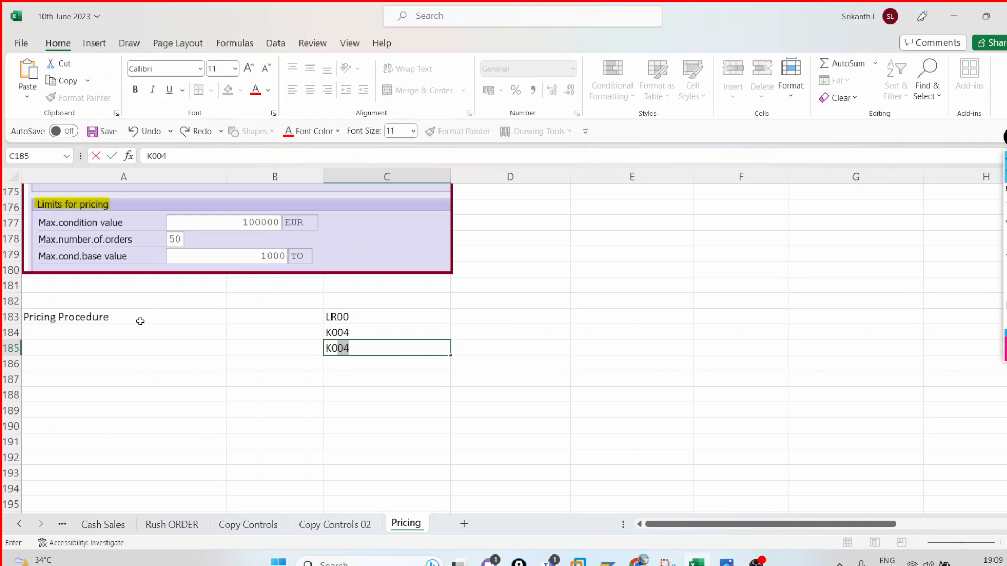
pyautogui.write('04')
pyautogui.press('Return')
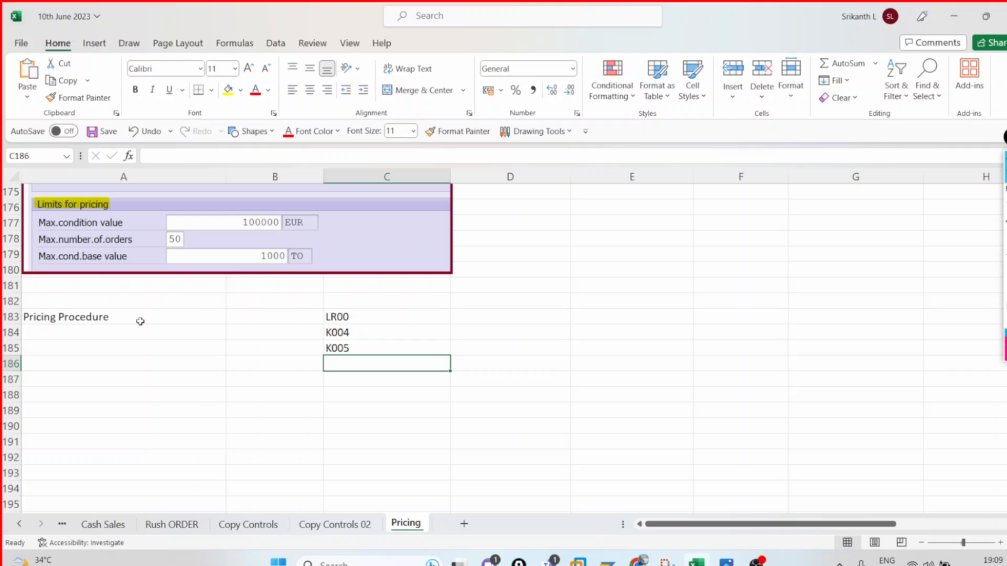
# Extend the condition type list with HA00, MWST and VPRS in cells C186 to C188.
pyautogui.write('H')
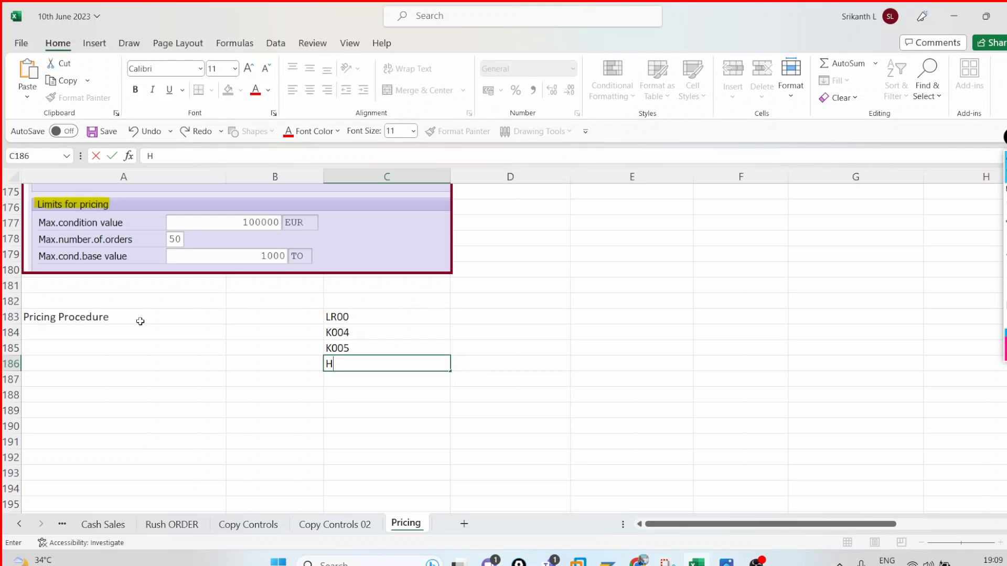
pyautogui.write('D00')
pyautogui.press('Return')
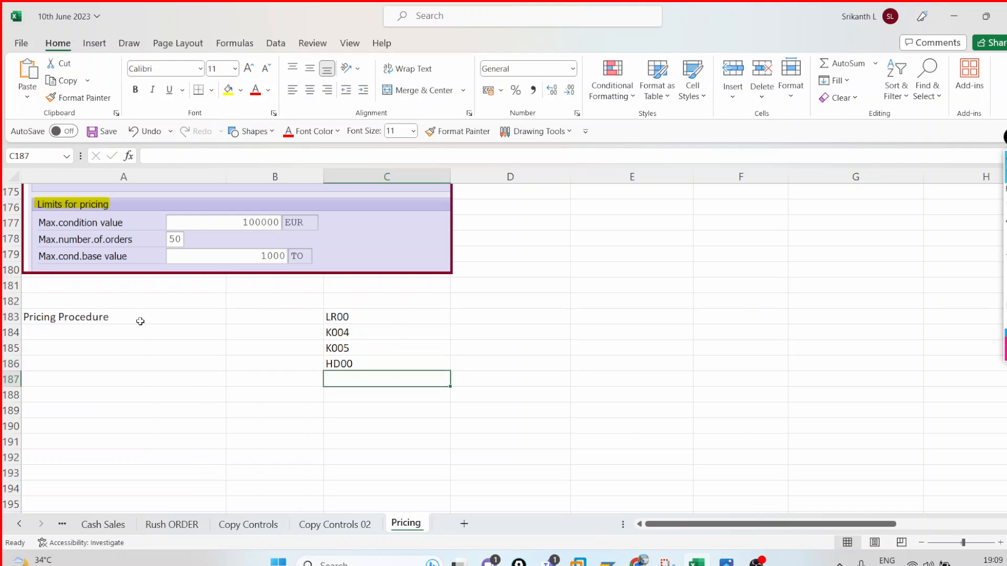
pyautogui.press('Up')
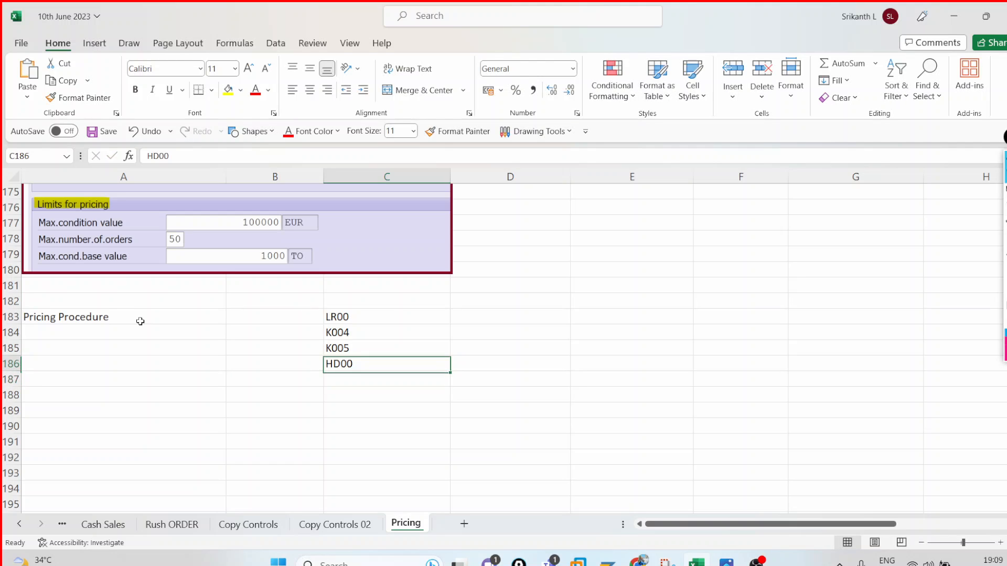
pyautogui.write('HA00')
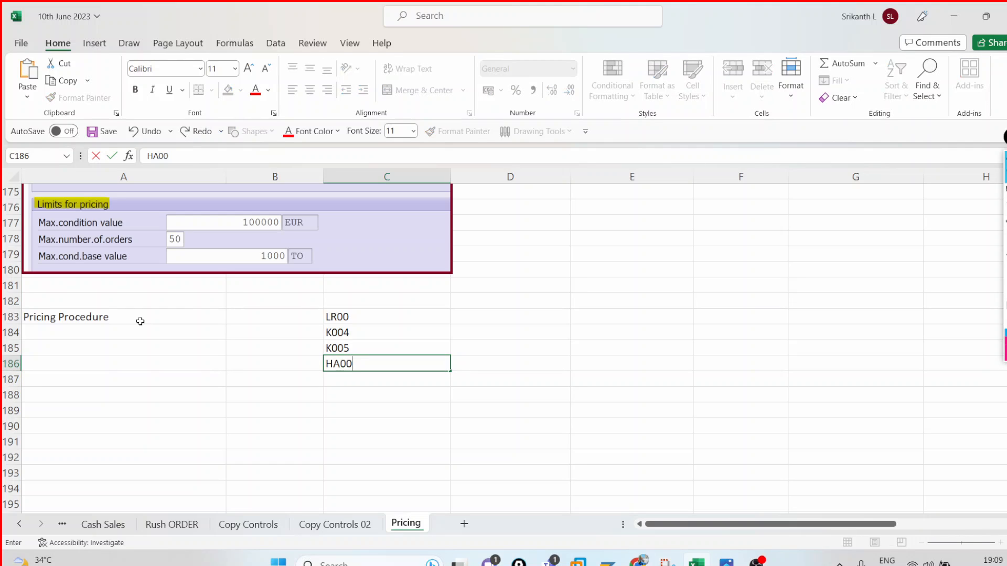
pyautogui.press('Return')
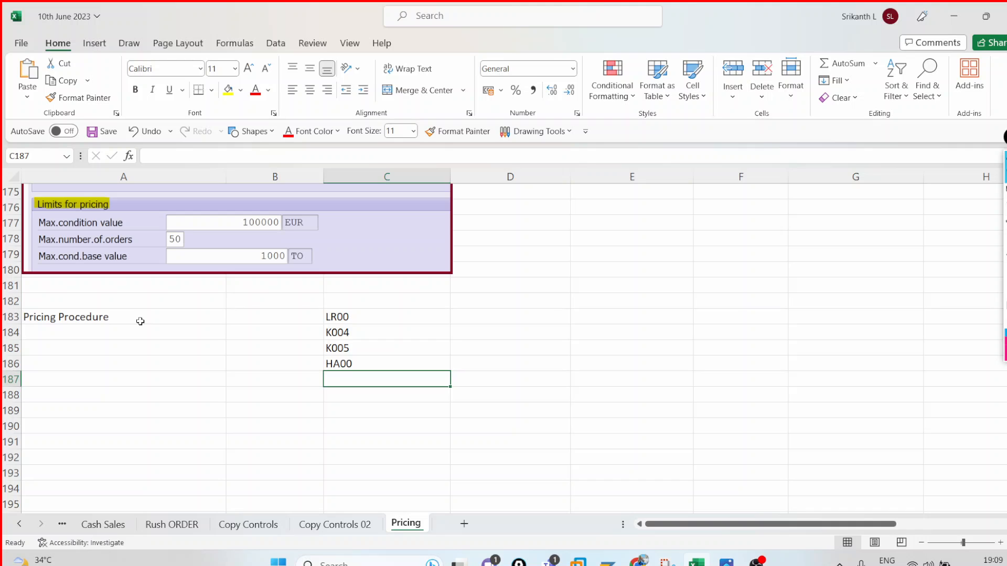
pyautogui.write('MWST')
pyautogui.press('Return')
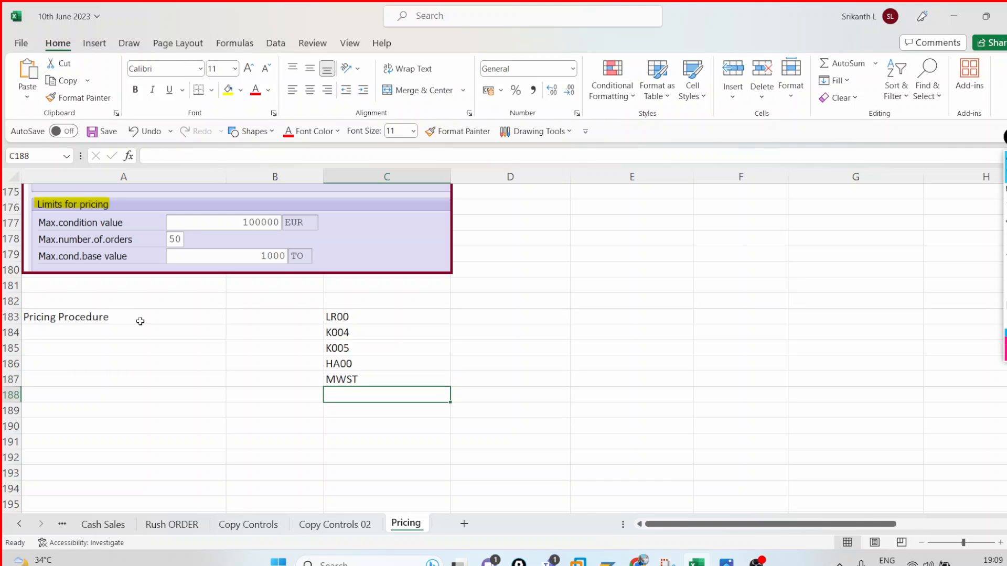
pyautogui.write('VPRS')
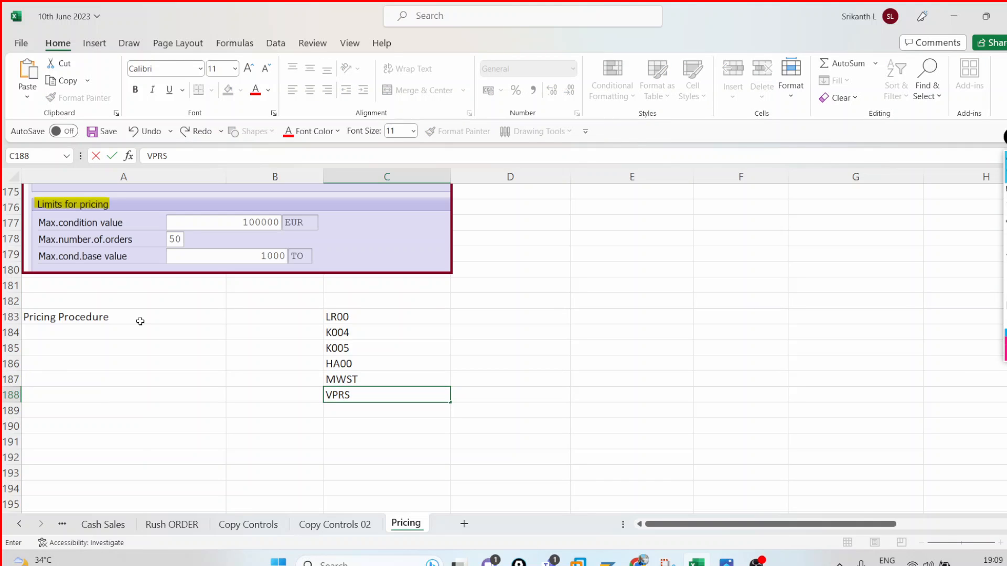
pyautogui.press('Return')
pyautogui.press('Return')
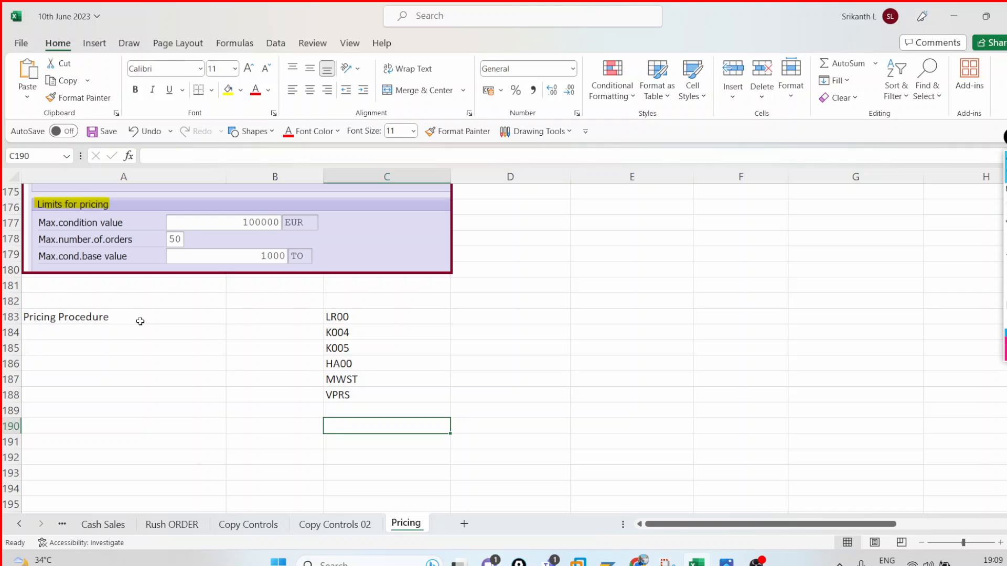
# Enter ORDER in B183, between the Pricing Procedure heading and the condition types.
pyautogui.moveTo(351, 316); pyautogui.dragTo(359, 395)
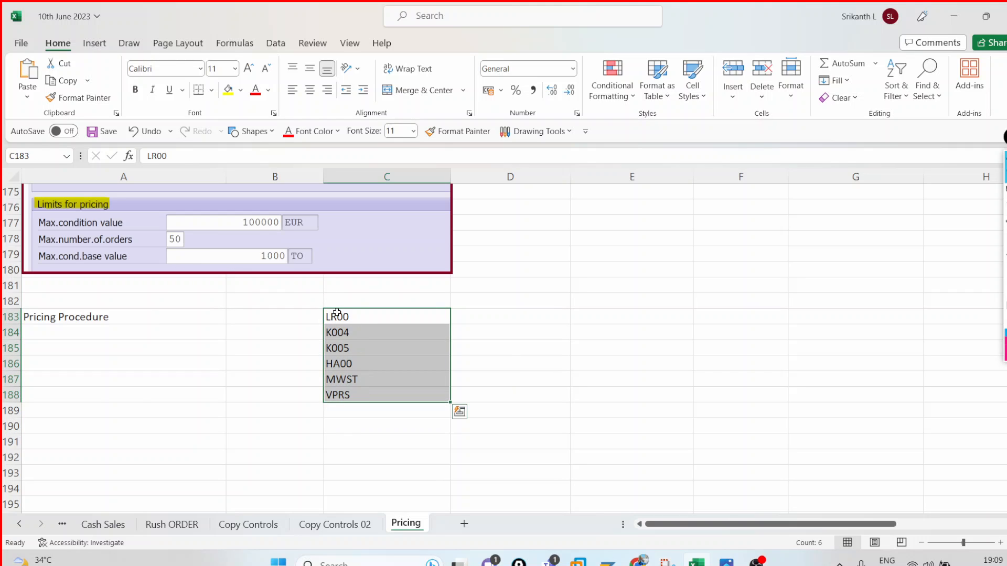
pyautogui.click(271, 315)
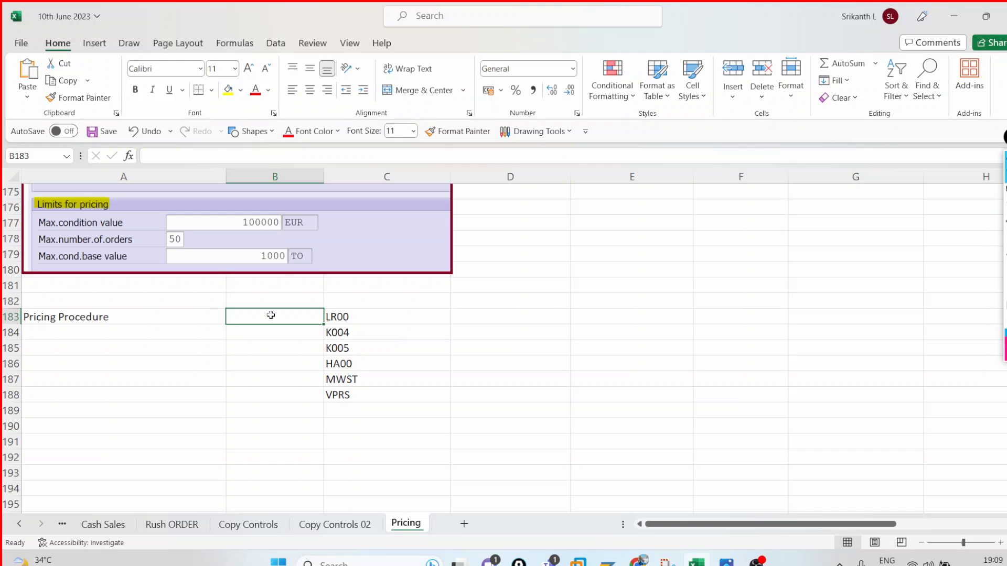
pyautogui.write('ORDERS')
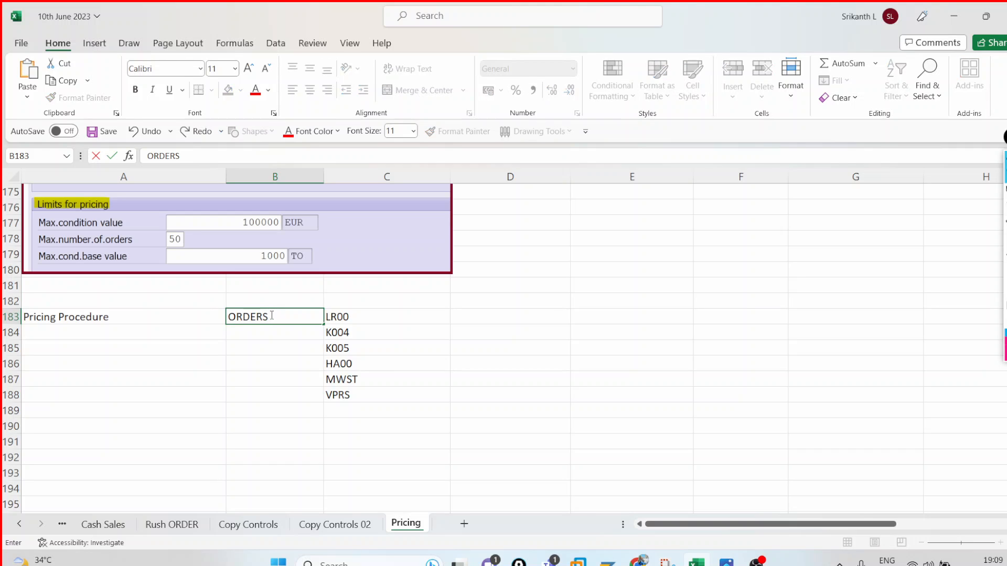
pyautogui.press('Tab')
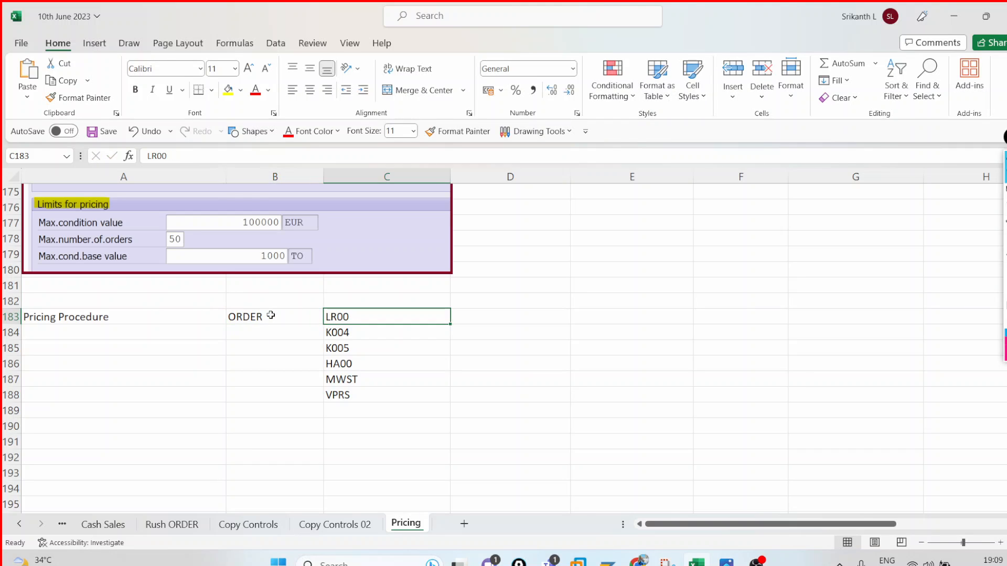
# Review the order of the condition types in C183:C188 in relation to the Pricing Procedure heading.
pyautogui.hotkey('shift', 'Down')
pyautogui.hotkey('shift', 'Down')
pyautogui.hotkey('shift', 'Down')
pyautogui.hotkey('shift', 'Down')
pyautogui.hotkey('shift', 'Down')
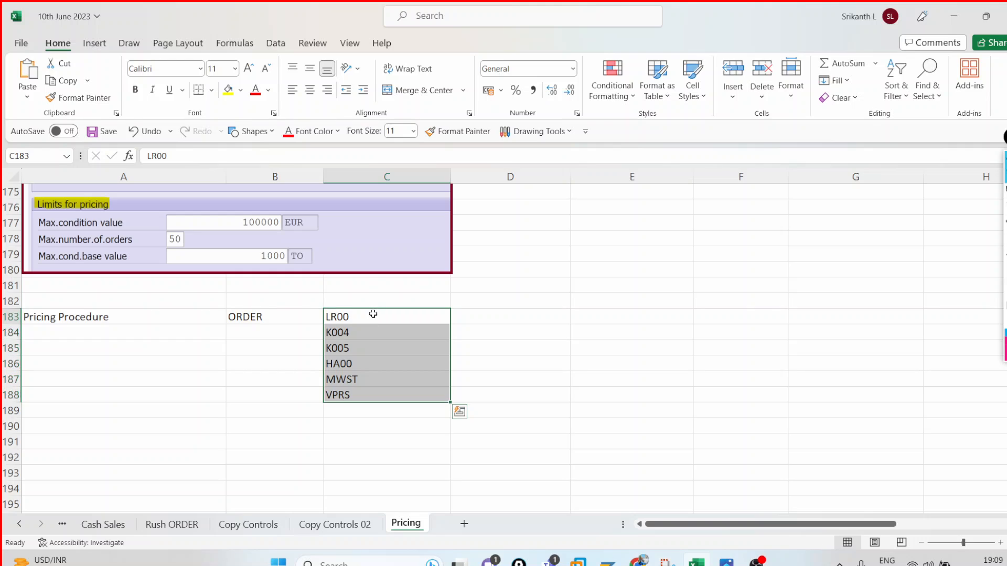
pyautogui.moveTo(371, 317); pyautogui.dragTo(372, 391)
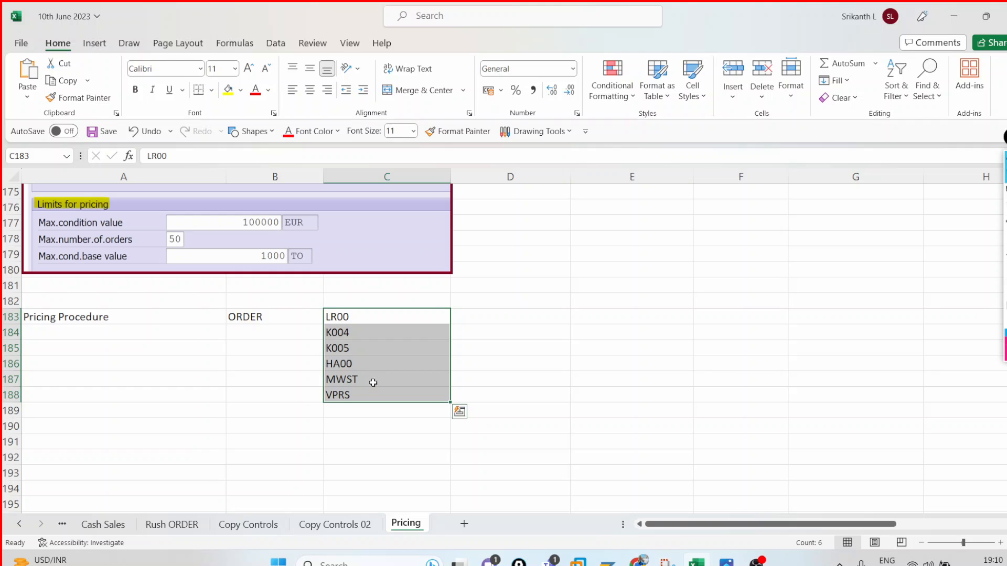
pyautogui.moveTo(378, 313); pyautogui.dragTo(377, 391)
pyautogui.click(131, 315)
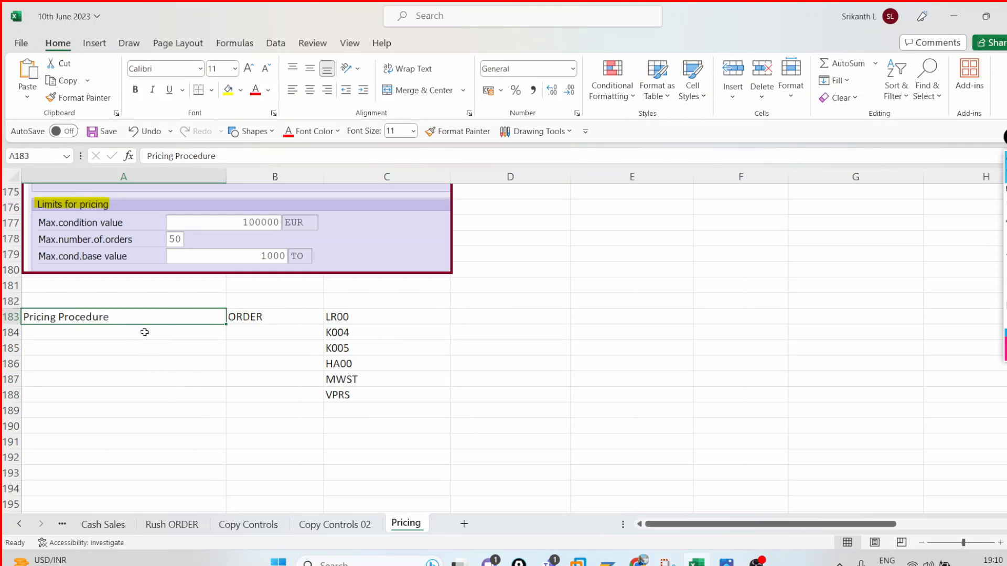
pyautogui.moveTo(351, 316); pyautogui.dragTo(387, 390)
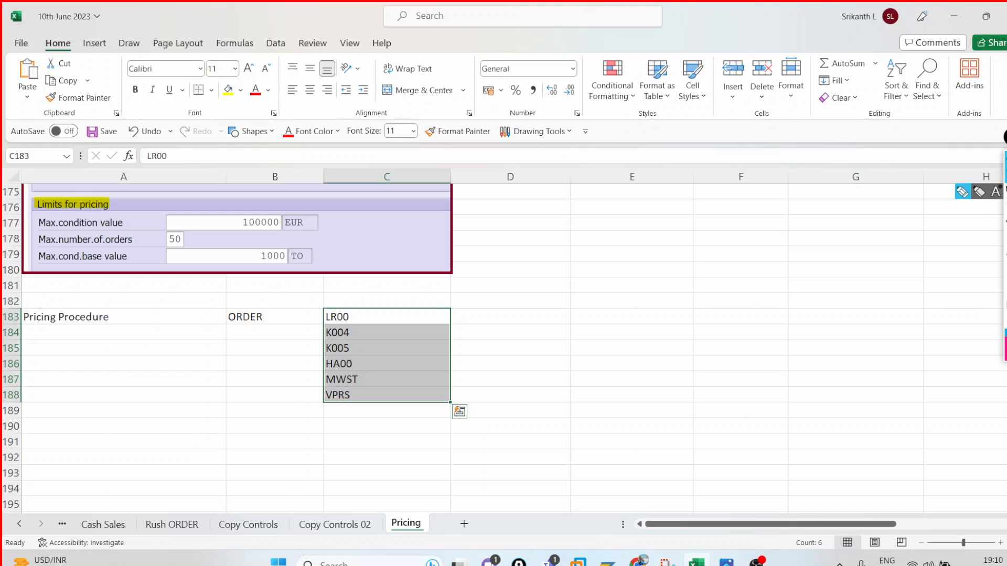
# Draw a downward pen arrow beside the condition type list and mark each code from LR00 to VPRS.
pyautogui.click(963, 194)
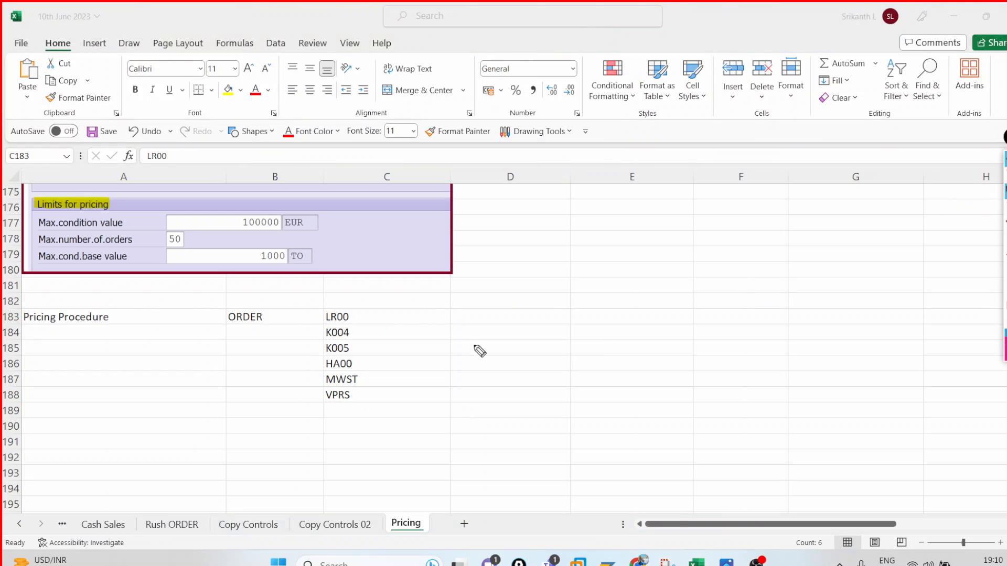
pyautogui.moveTo(409, 313)
pyautogui.mouseDown()
pyautogui.moveTo(412, 399)
pyautogui.moveTo(402, 394)
pyautogui.moveTo(422, 390)
pyautogui.mouseUp()
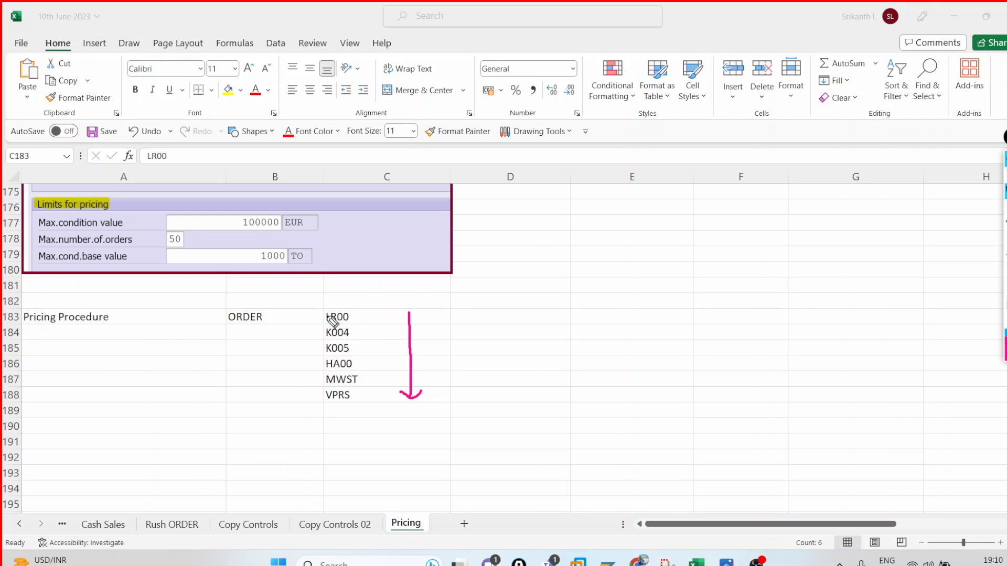
pyautogui.moveTo(321, 317)
pyautogui.mouseDown()
pyautogui.moveTo(328, 308)
pyautogui.moveTo(321, 332)
pyautogui.mouseUp()
pyautogui.click(323, 353)
pyautogui.click(323, 364)
pyautogui.click(321, 374)
pyautogui.click(324, 397)
# Tick the Pricing Procedure heading with the pen and write a circled, underlined 16 beside it.
pyautogui.moveTo(128, 318)
pyautogui.mouseDown()
pyautogui.moveTo(146, 296)
pyautogui.moveTo(163, 331)
pyautogui.moveTo(178, 330)
pyautogui.moveTo(160, 310)
pyautogui.moveTo(152, 325)
pyautogui.moveTo(165, 337)
pyautogui.moveTo(185, 328)
pyautogui.moveTo(178, 313)
pyautogui.moveTo(189, 343)
pyautogui.mouseUp()
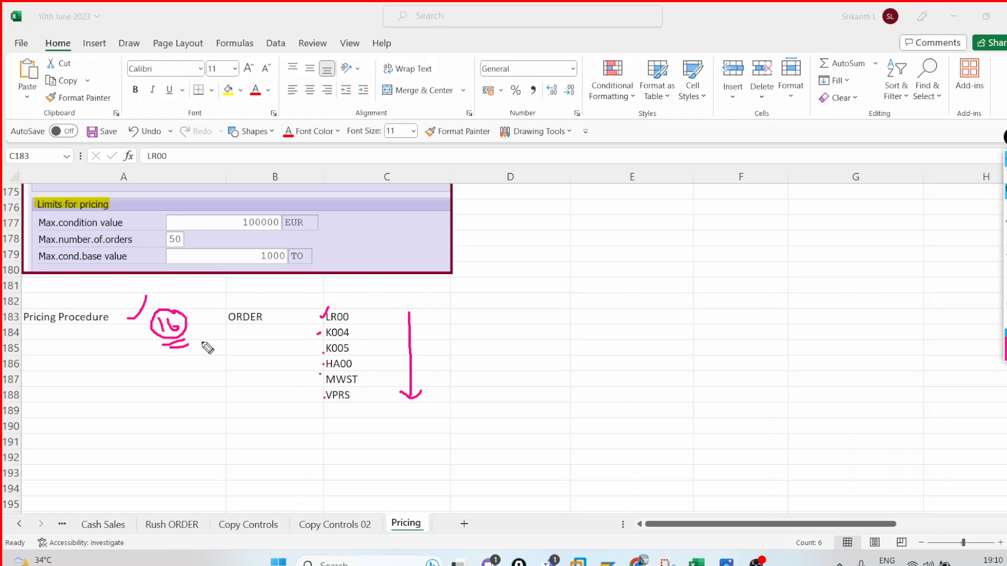
pyautogui.click(372, 310)
pyautogui.click(370, 316)
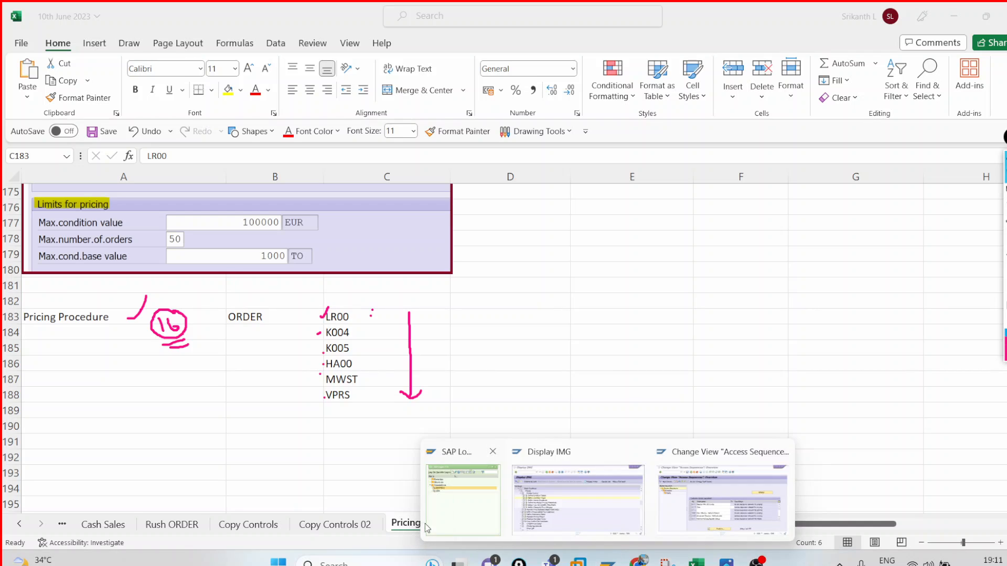
# Switch to the SAP Display IMG window and clear the pen annotations from the screen.
pyautogui.click(585, 366)
pyautogui.click(585, 365)
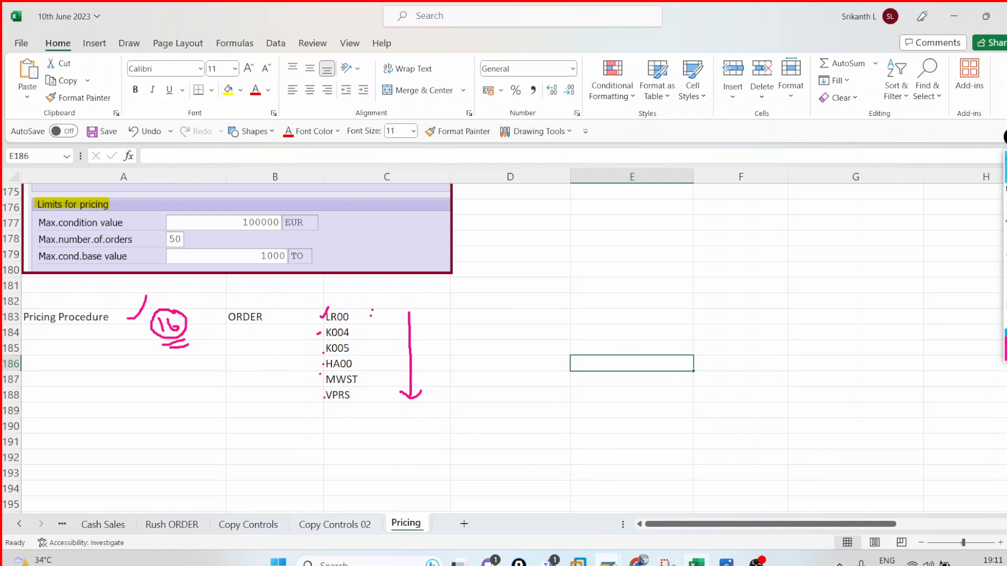
pyautogui.moveTo(614, 560)
pyautogui.click(598, 500)
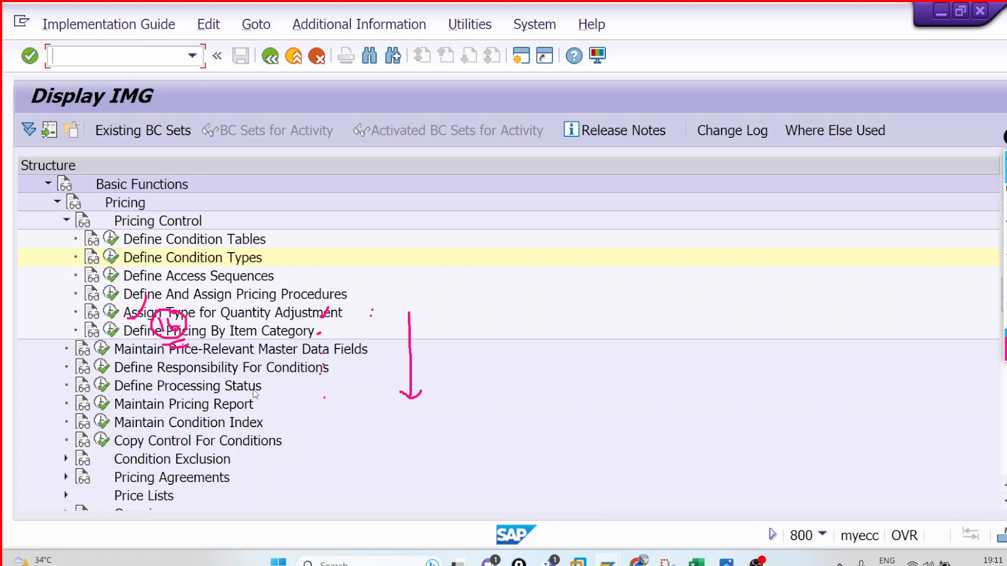
pyautogui.click(1004, 310)
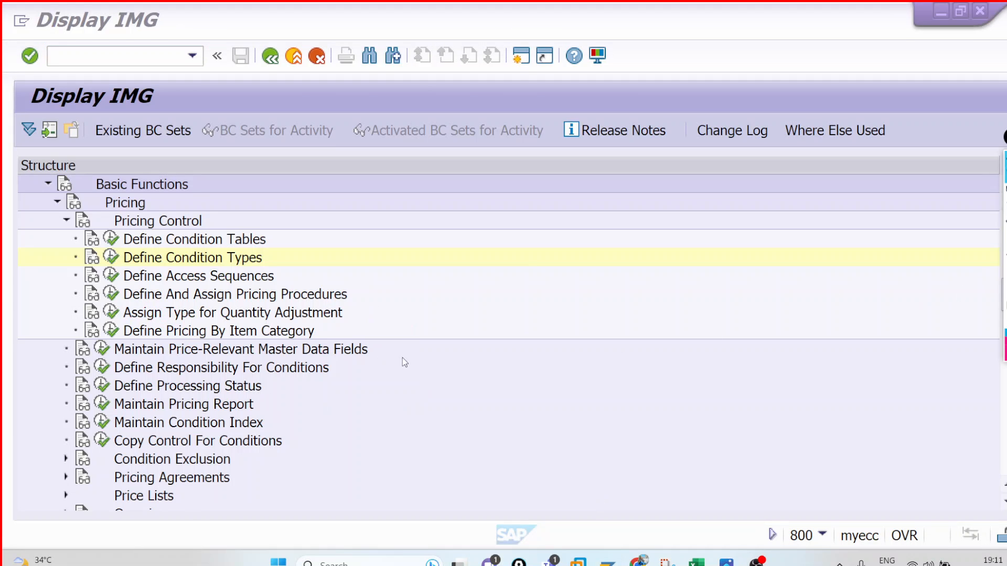
# Open Maintain pricing procedures under Define And Assign Pricing Procedures, and position the list at LGAA01.
pyautogui.click(111, 296)
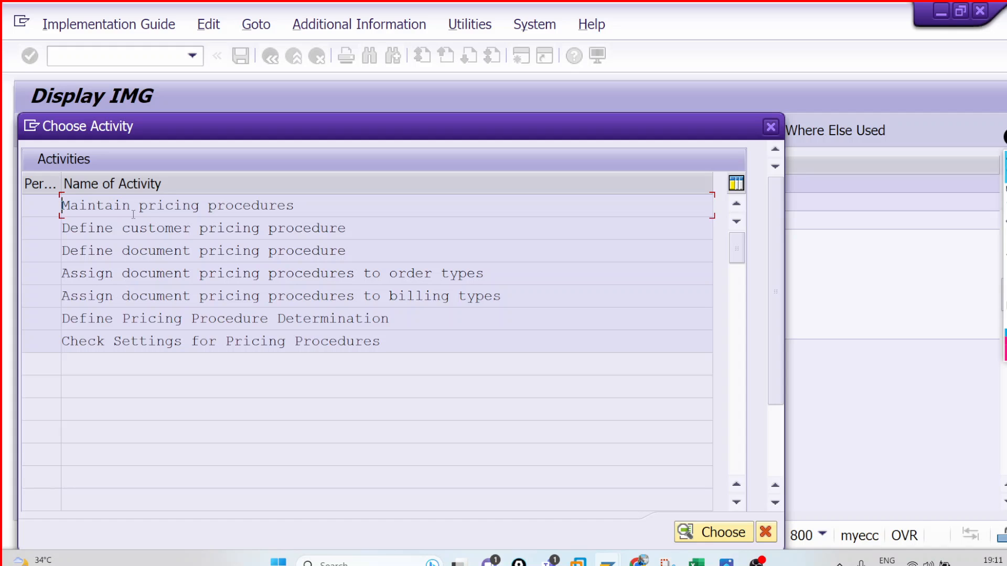
pyautogui.doubleClick(160, 205)
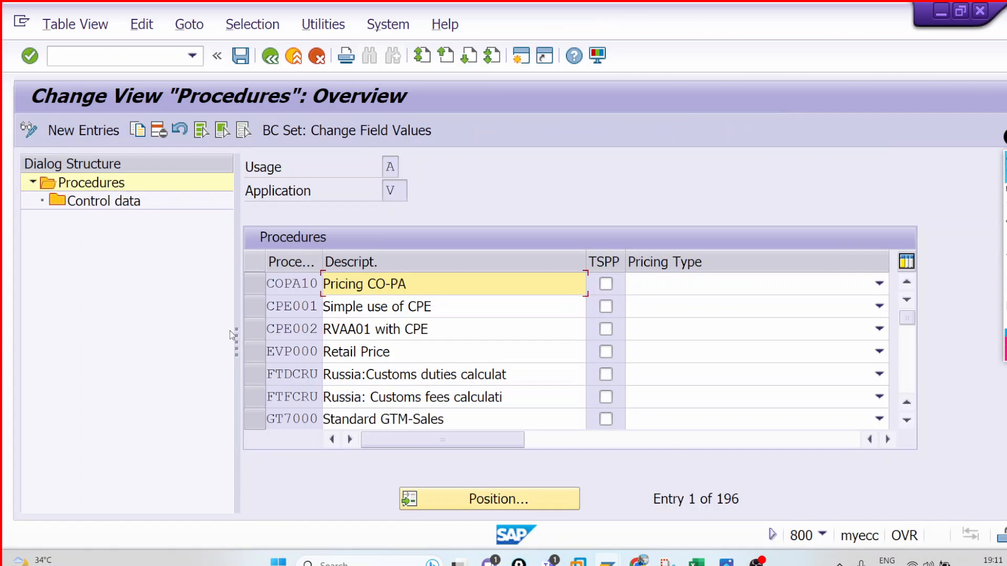
pyautogui.click(506, 499)
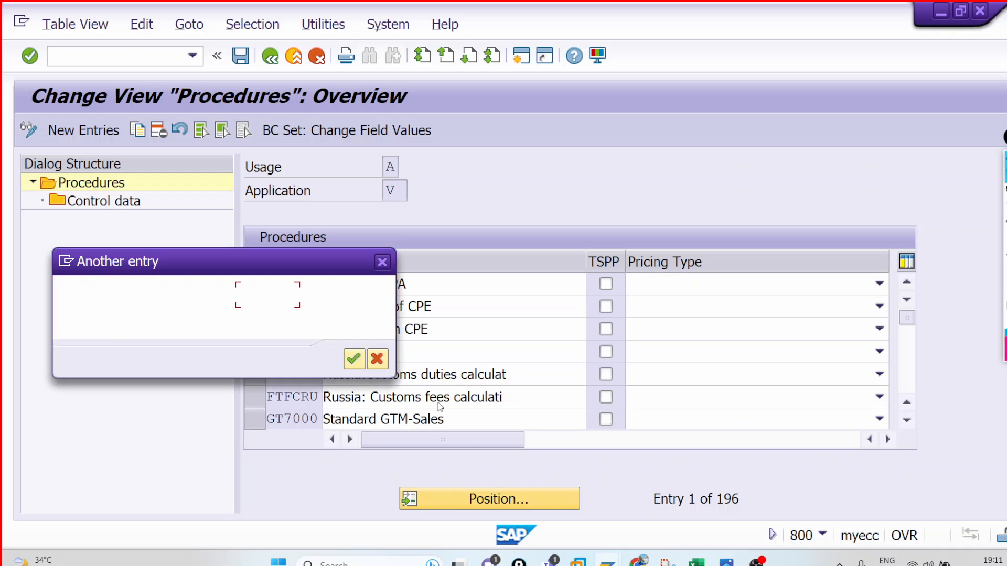
pyautogui.click(285, 297)
pyautogui.click(268, 39)
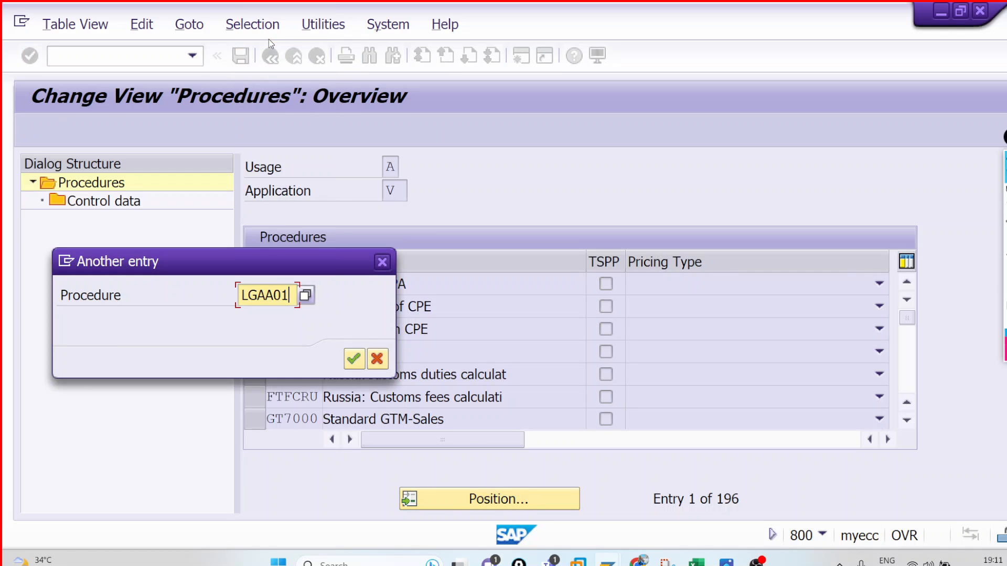
pyautogui.press('Return')
pyautogui.click(261, 290)
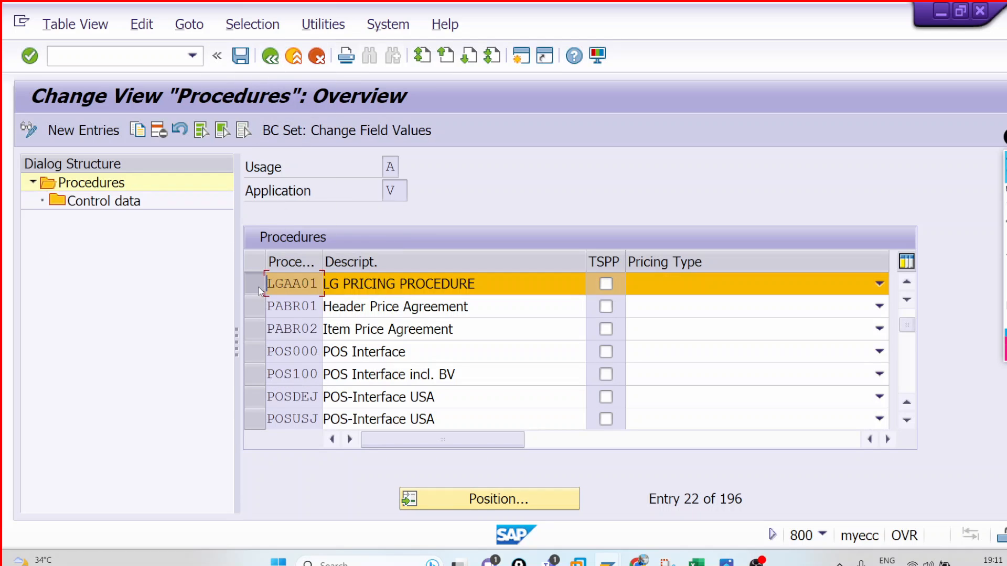
# Position the procedures list at RVAA01 and select that row.
pyautogui.scroll(1, 295, 316)
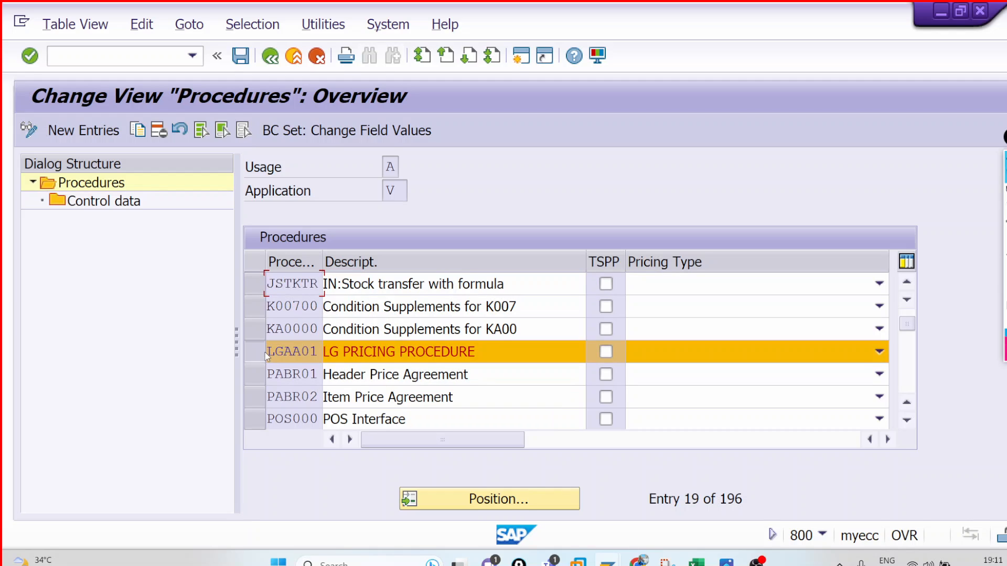
pyautogui.click(447, 493)
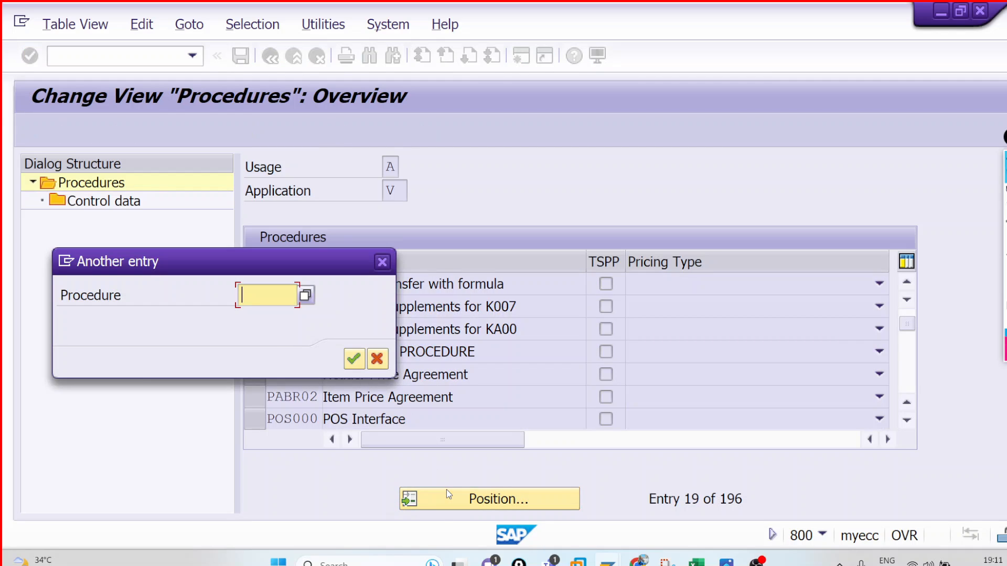
pyautogui.write('RVAA01')
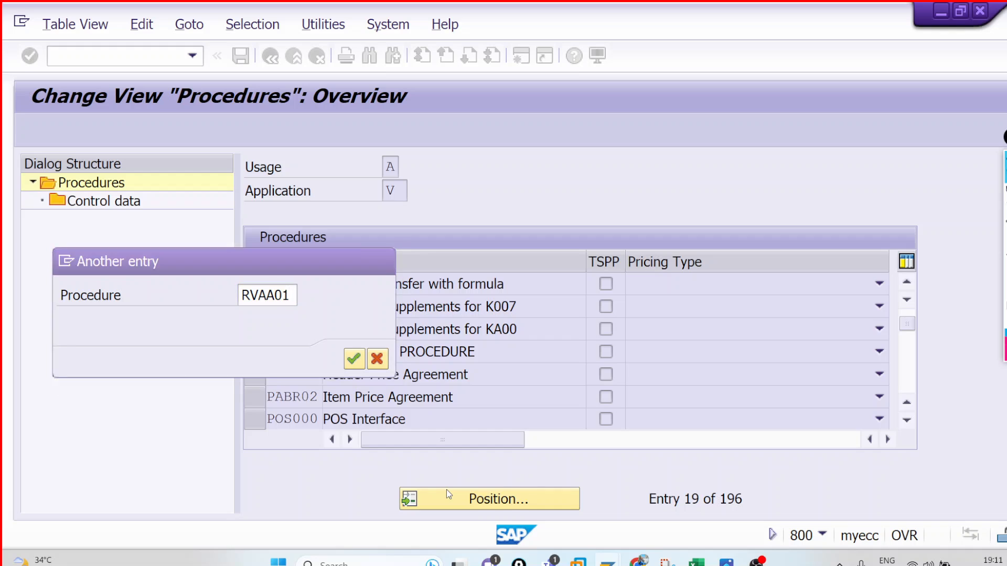
pyautogui.press('Return')
pyautogui.click(262, 288)
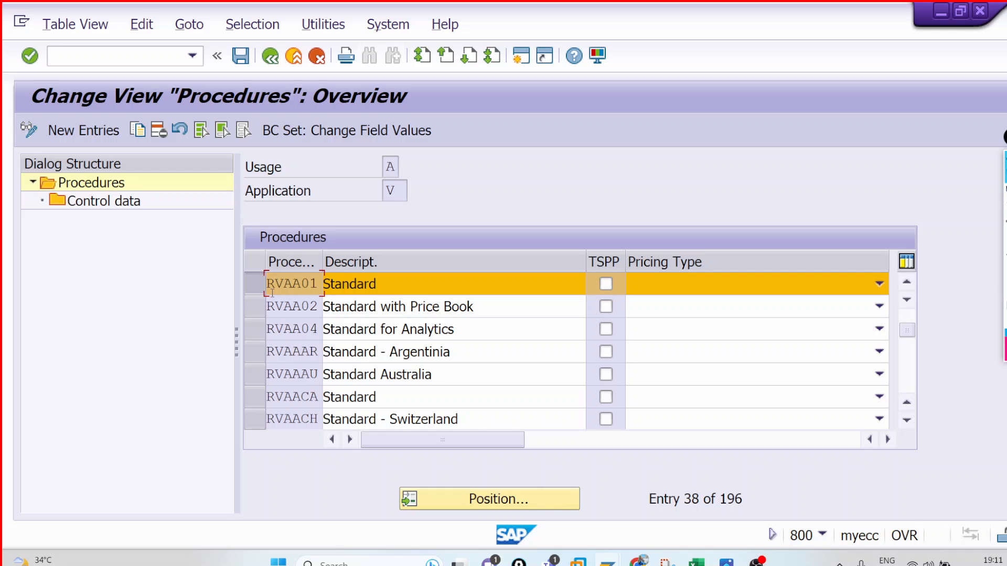
# Reposition the list at LGAA01, select that procedure and try to open its Control data.
pyautogui.click(518, 490)
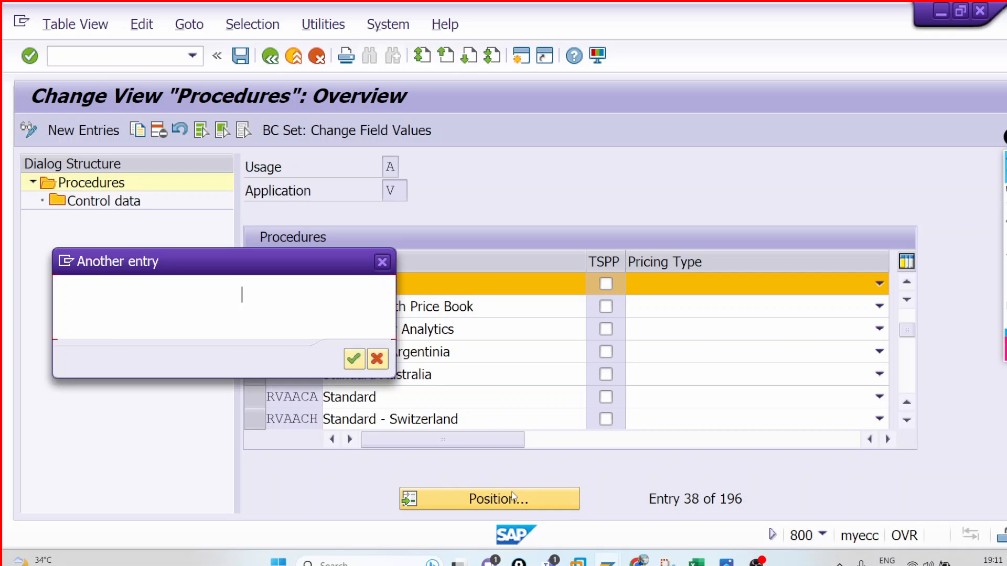
pyautogui.write('LG')
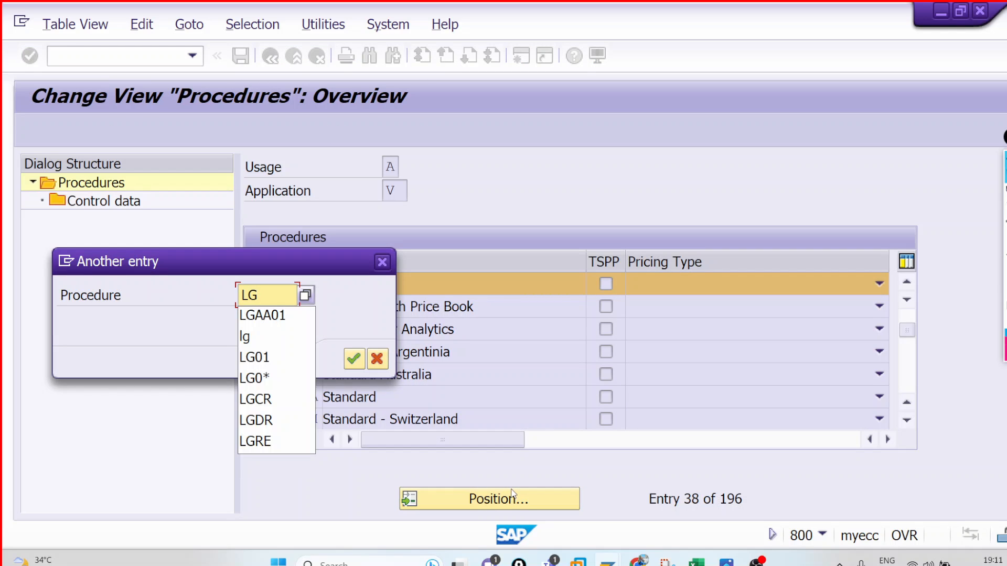
pyautogui.write('AA0')
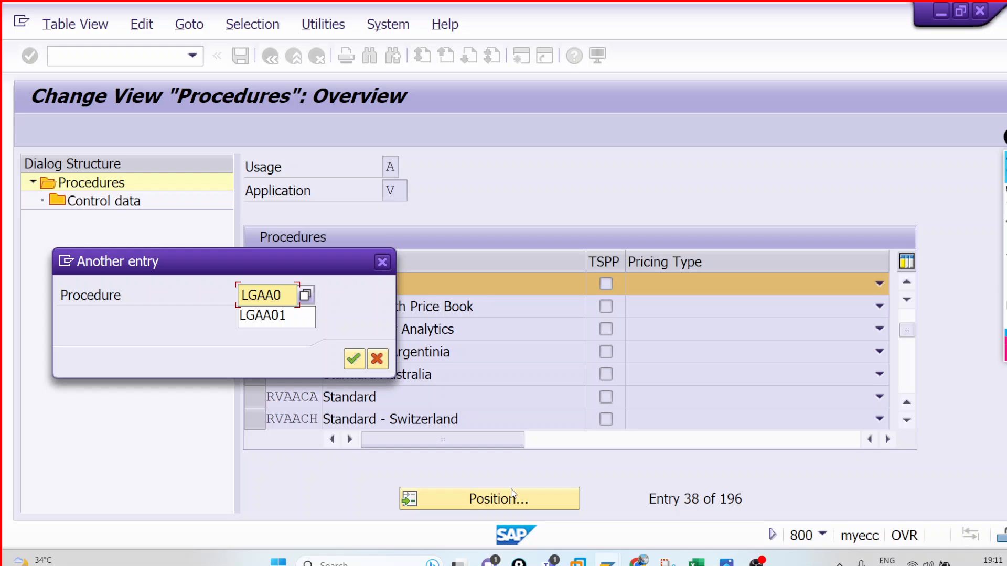
pyautogui.write('1')
pyautogui.press('Return')
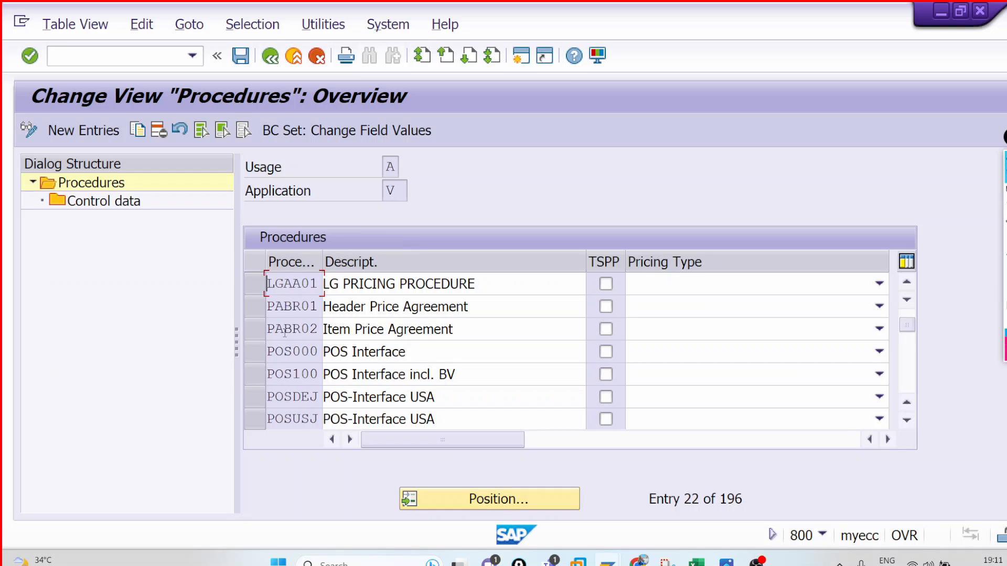
pyautogui.click(256, 286)
pyautogui.doubleClick(131, 202)
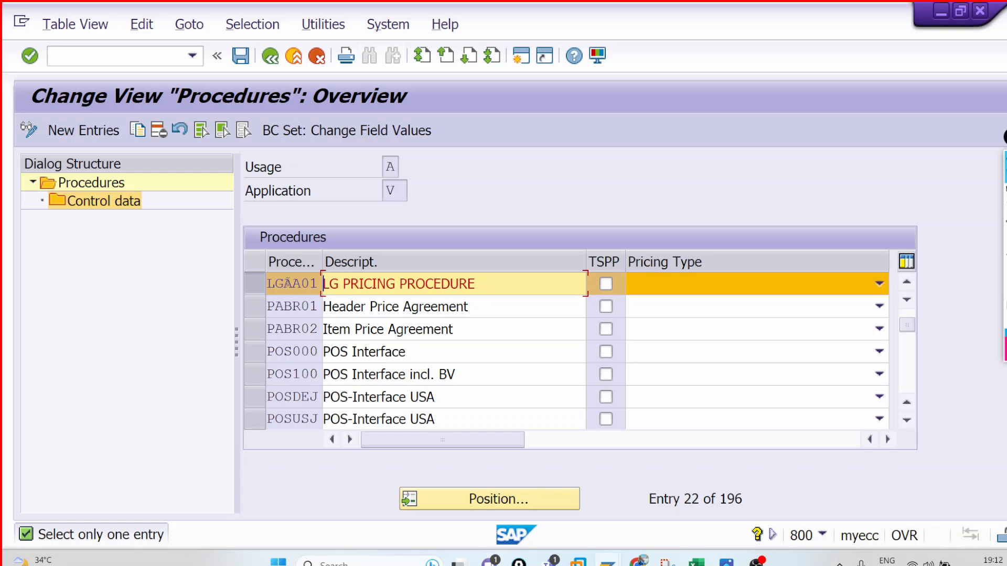
# Leave and reopen the procedures list, position it at LGAA01 and open that procedure's Control data.
pyautogui.click(270, 64)
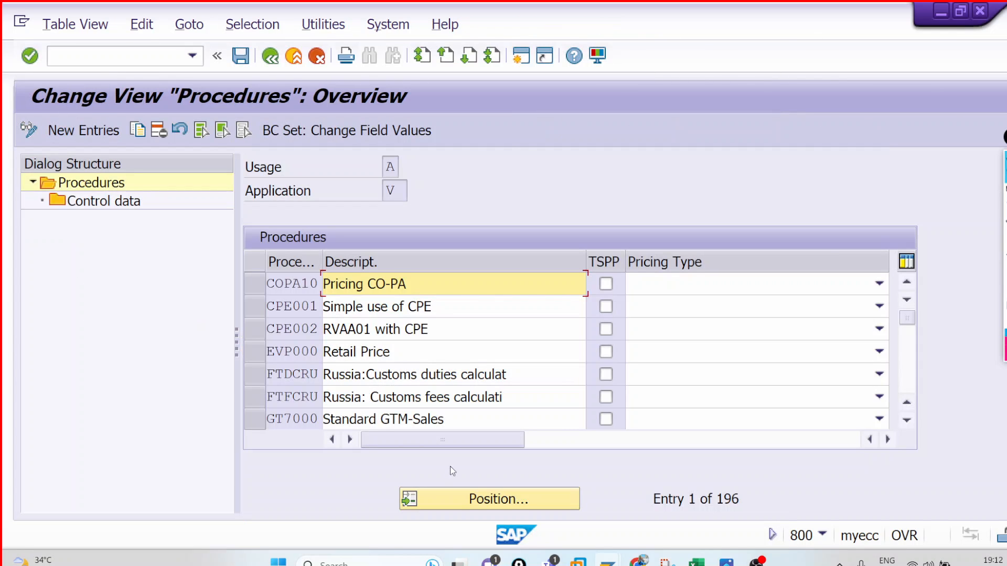
pyautogui.click(462, 498)
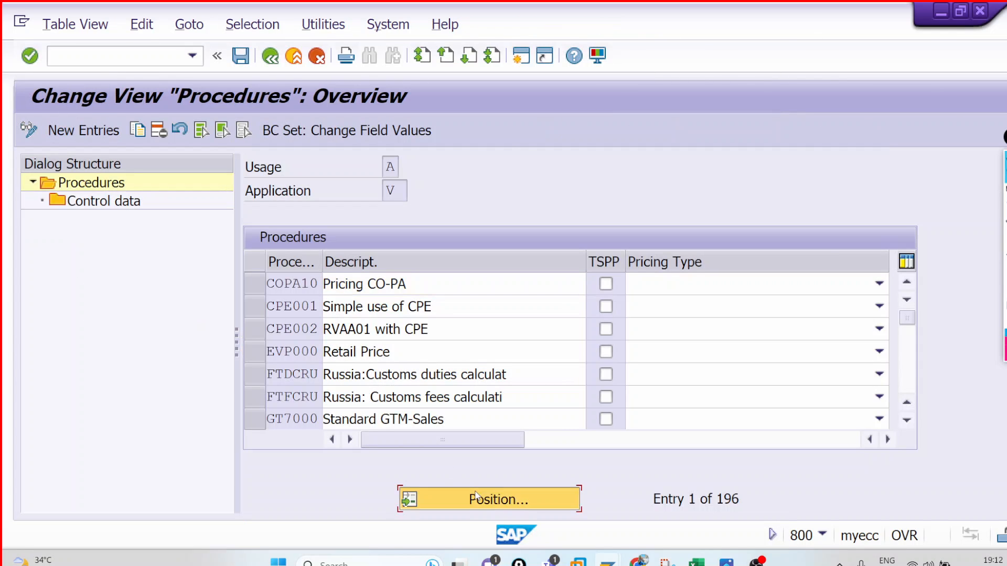
pyautogui.click(269, 301)
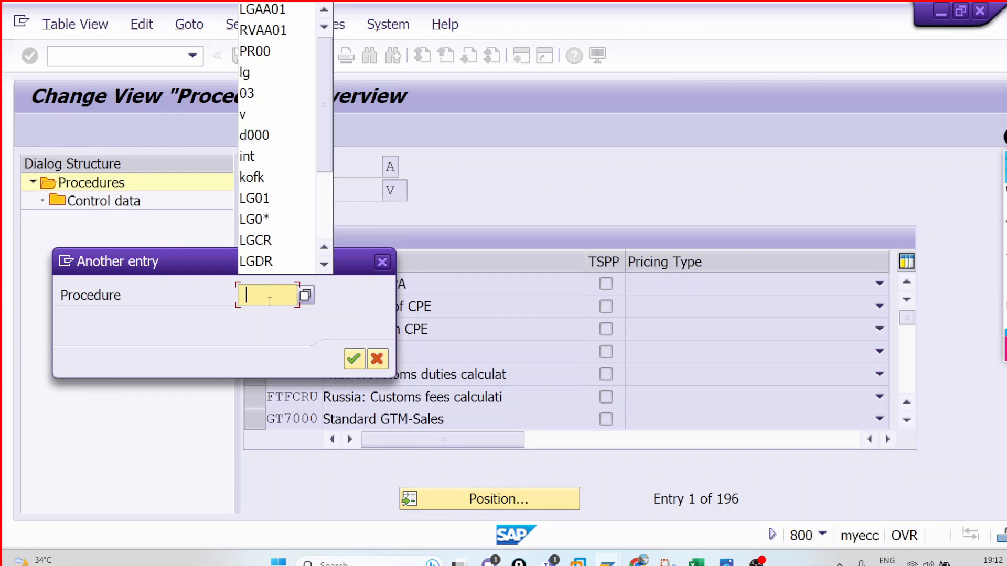
pyautogui.click(273, 8)
pyautogui.press('Return')
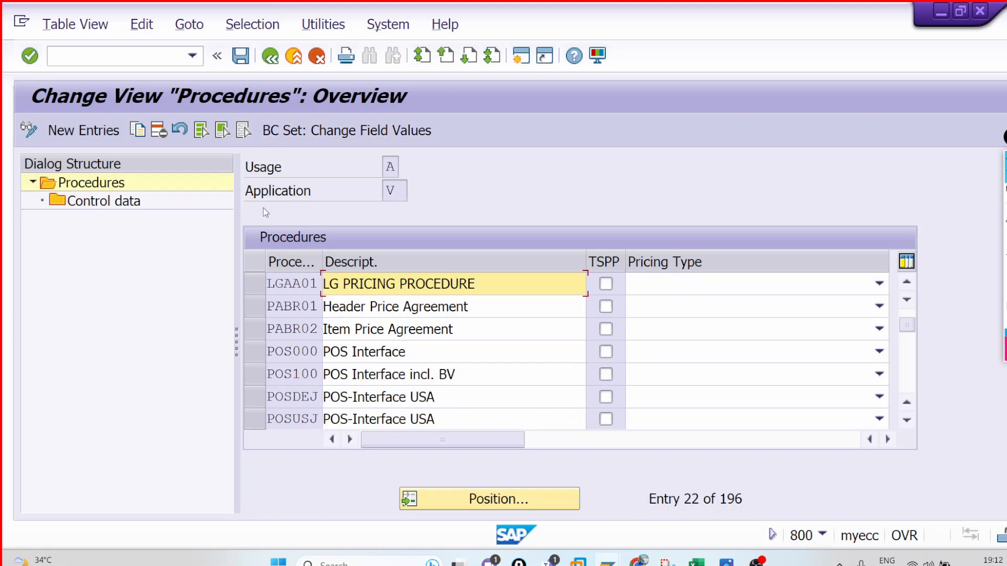
pyautogui.doubleClick(106, 202)
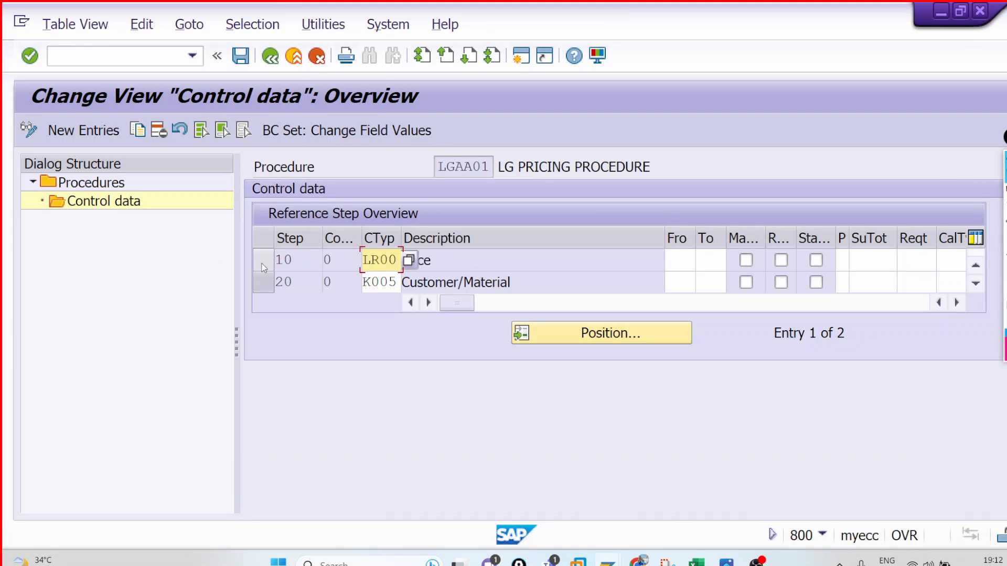
# Narrow the Dialog Structure pane and the Description column, and highlight condition types LR00 and K005 in the control data.
pyautogui.moveTo(236, 341); pyautogui.dragTo(148, 332)
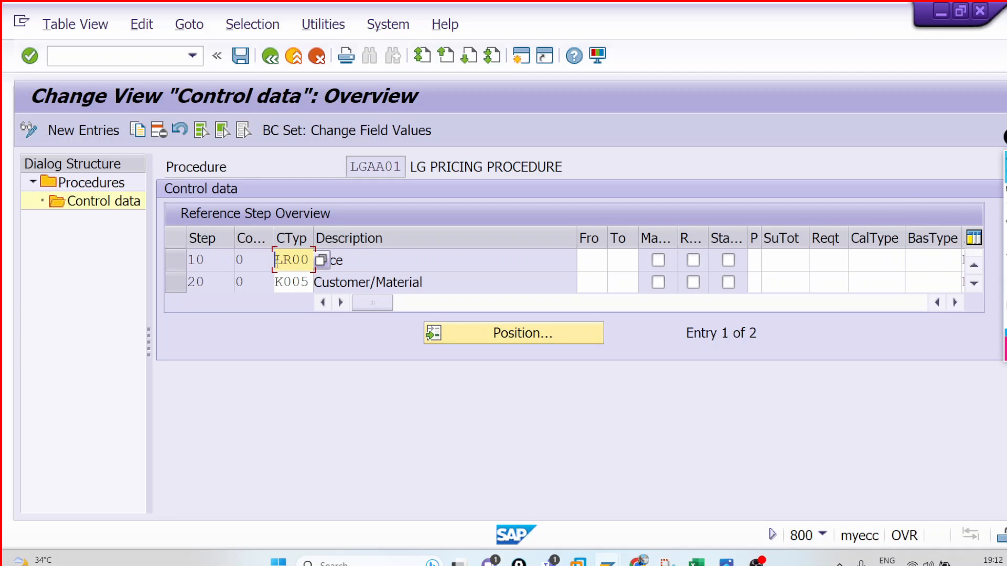
pyautogui.moveTo(276, 263); pyautogui.dragTo(310, 263)
pyautogui.click(311, 263)
pyautogui.moveTo(277, 259); pyautogui.dragTo(314, 282)
pyautogui.click(312, 259)
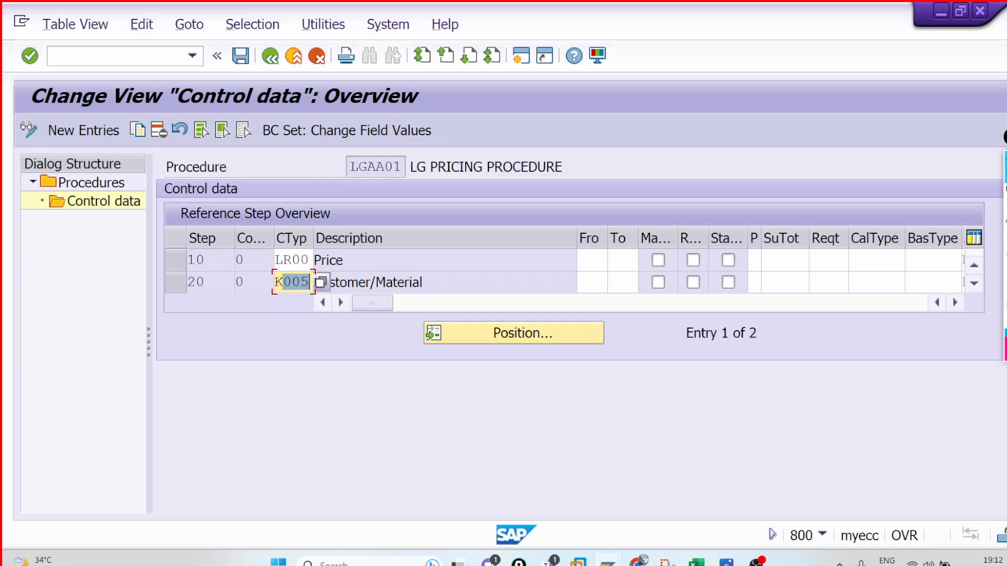
pyautogui.click(311, 284)
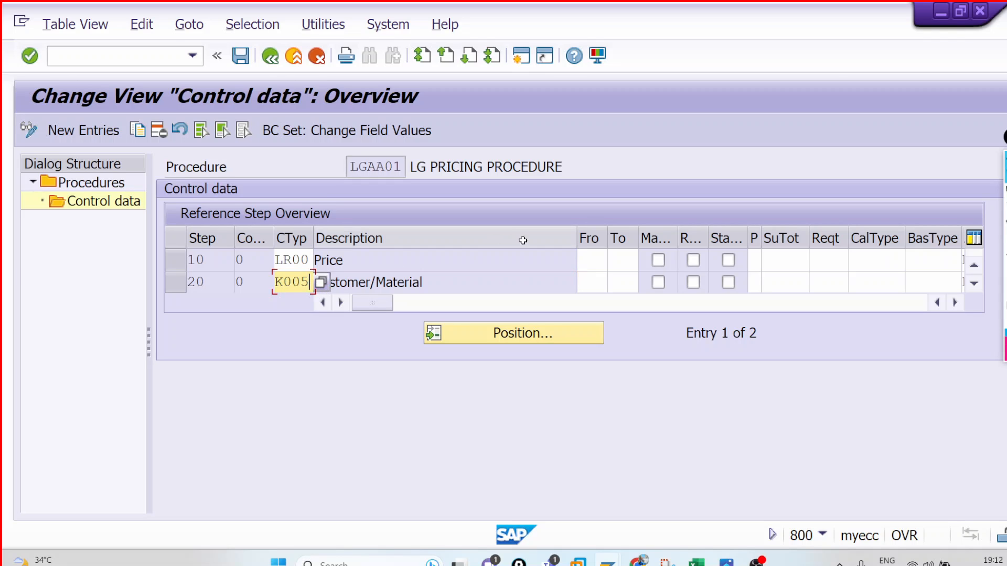
pyautogui.moveTo(576, 239); pyautogui.dragTo(440, 240)
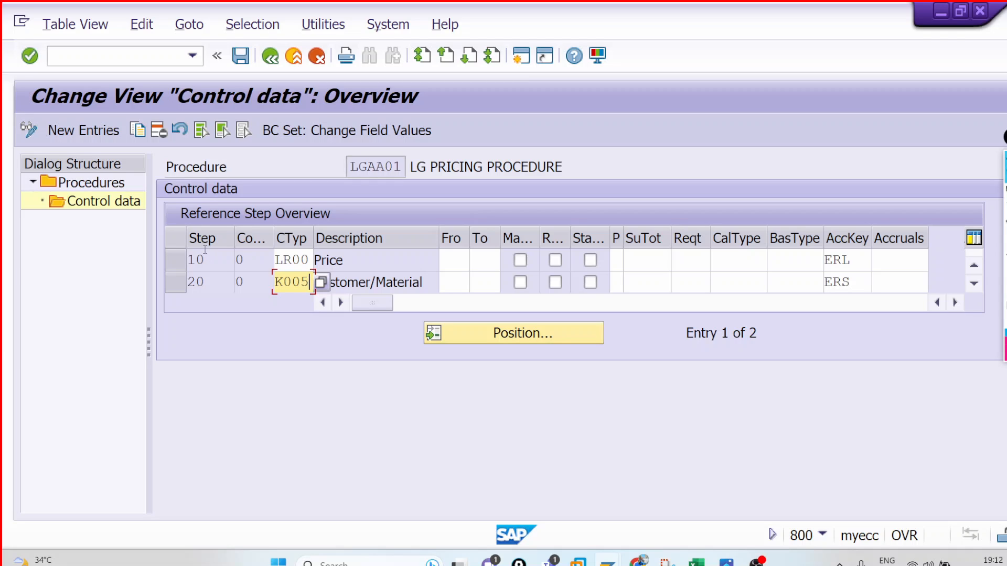
# Point out the Counter, Accruals and Step fields in the LR00 row of the control data.
pyautogui.click(241, 259)
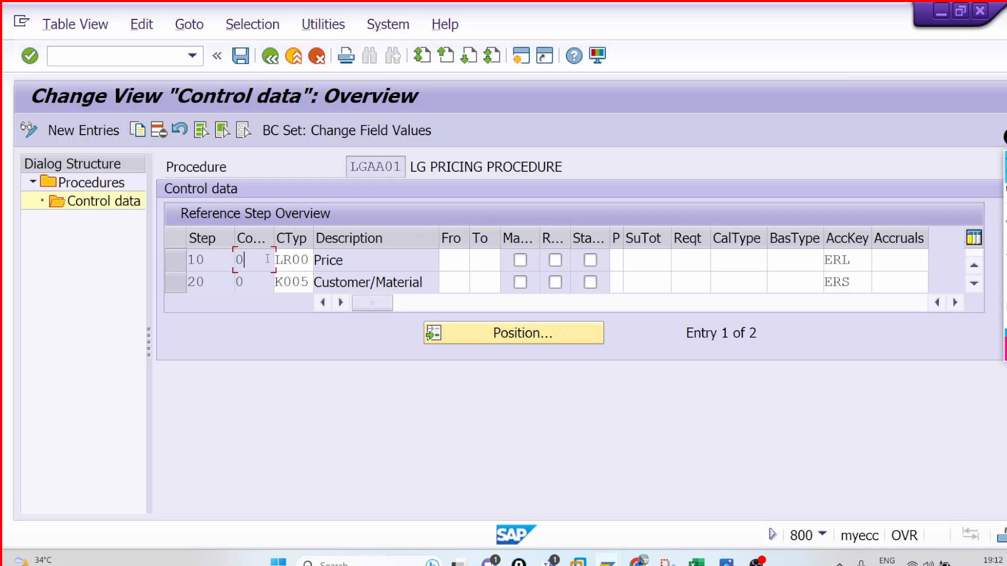
pyautogui.click(900, 258)
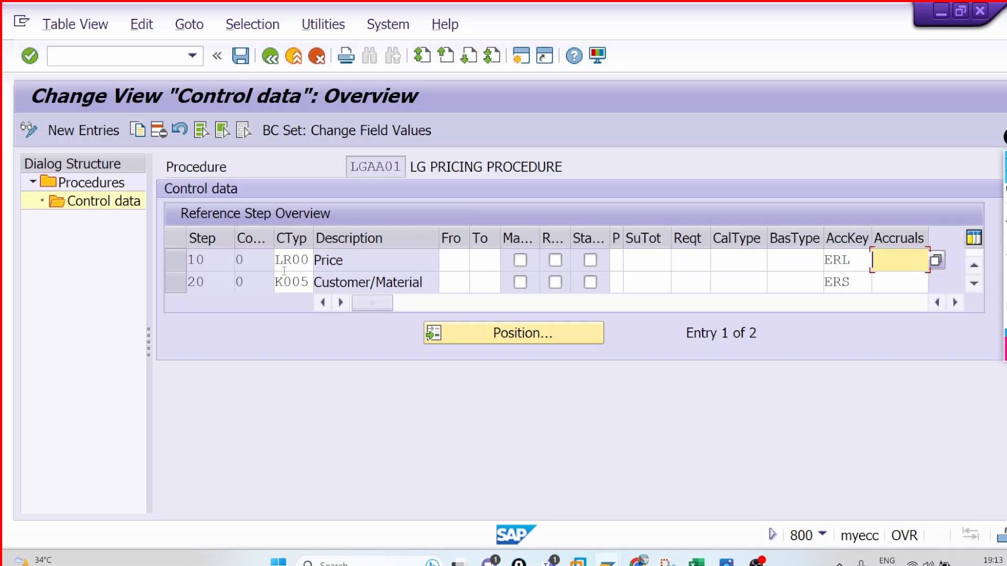
pyautogui.click(220, 270)
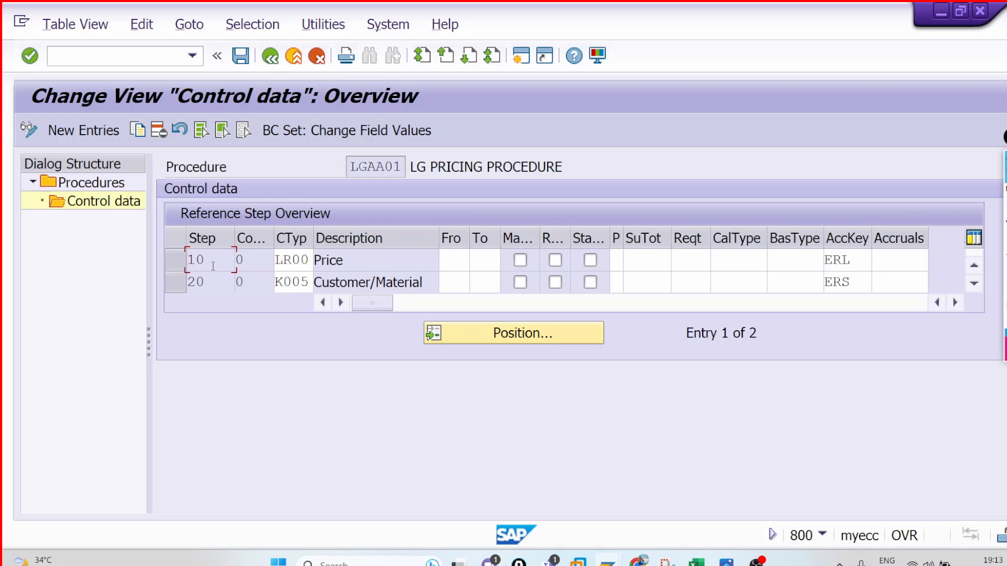
# Switch to the Excel Pricing sheet and move the condition type codes from C183:C188 to D183:D188.
pyautogui.click(697, 563)
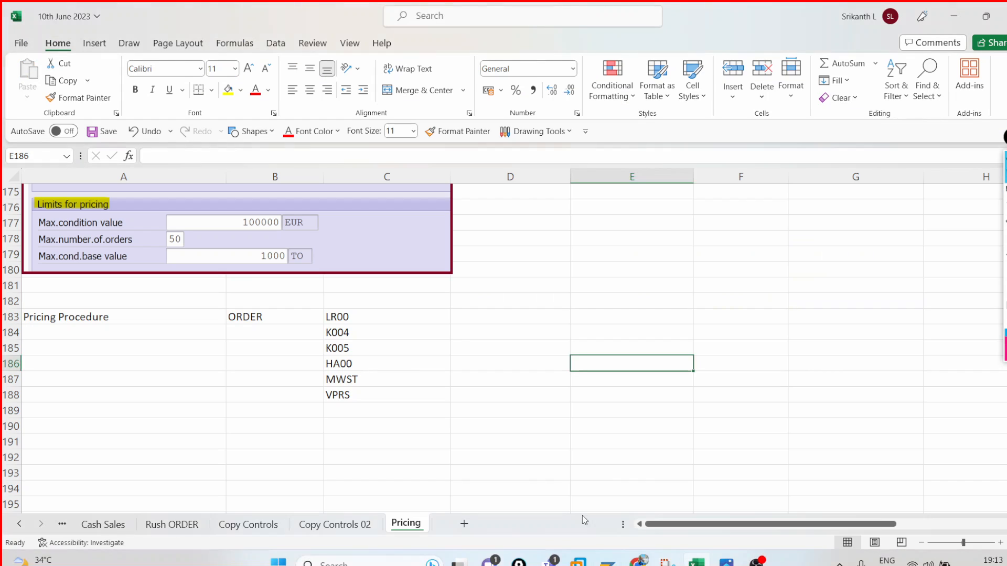
pyautogui.moveTo(364, 317); pyautogui.dragTo(368, 394)
pyautogui.hotkey('ctrl', 'c')
pyautogui.click(509, 318)
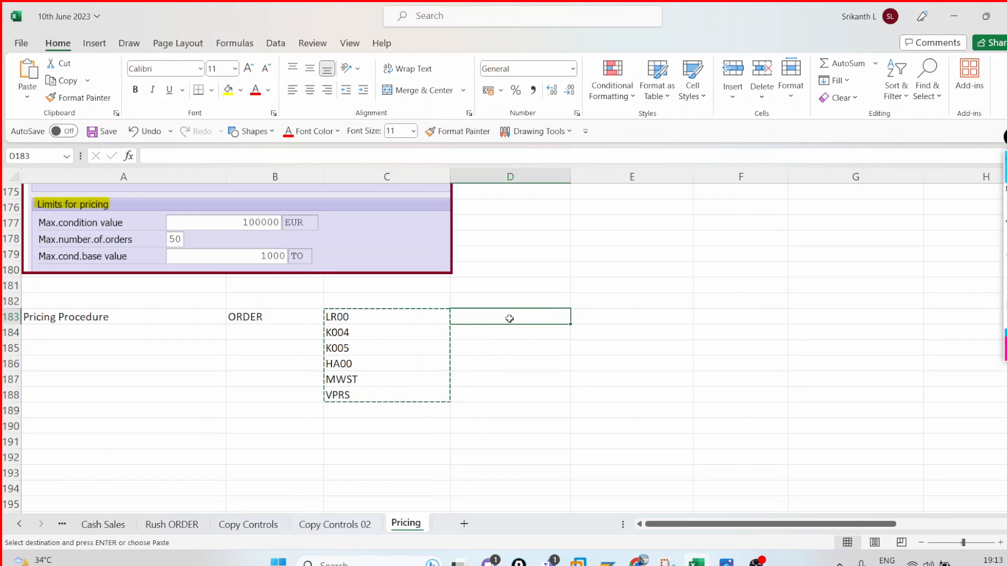
pyautogui.hotkey('ctrl', 'v')
# Enter the heading Step in cell C182, above the emptied column.
pyautogui.click(415, 316)
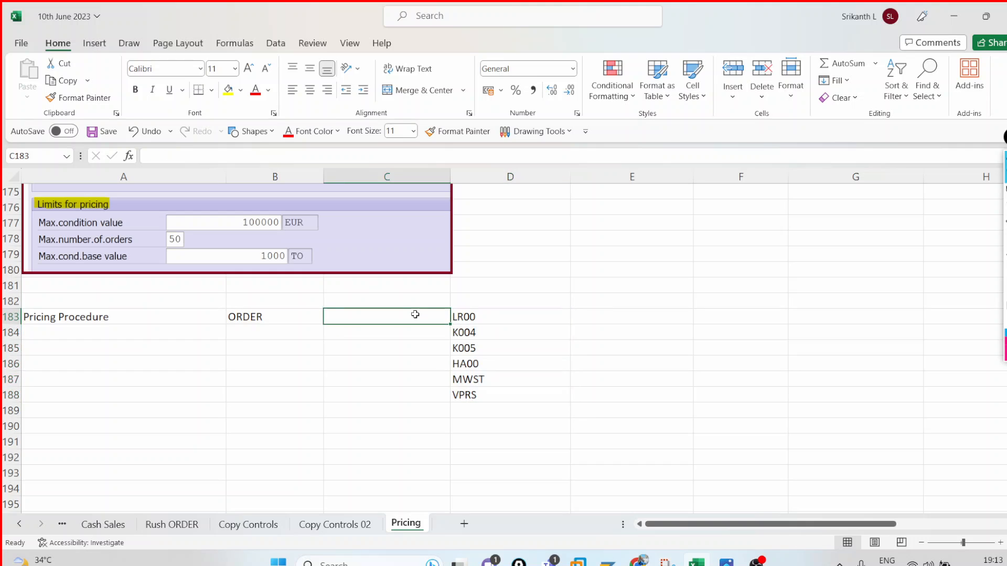
pyautogui.click(414, 300)
pyautogui.write('Step')
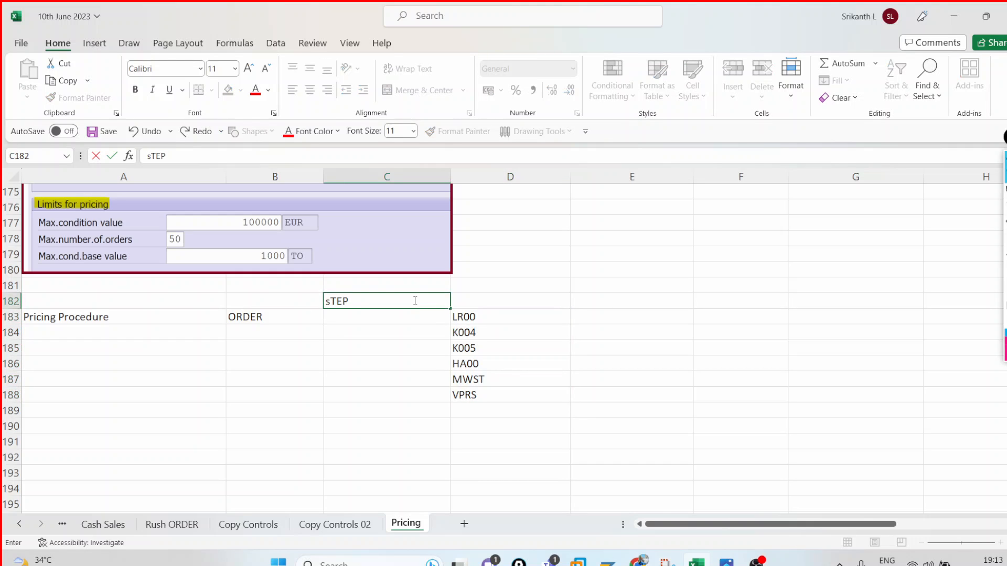
pyautogui.press('Return')
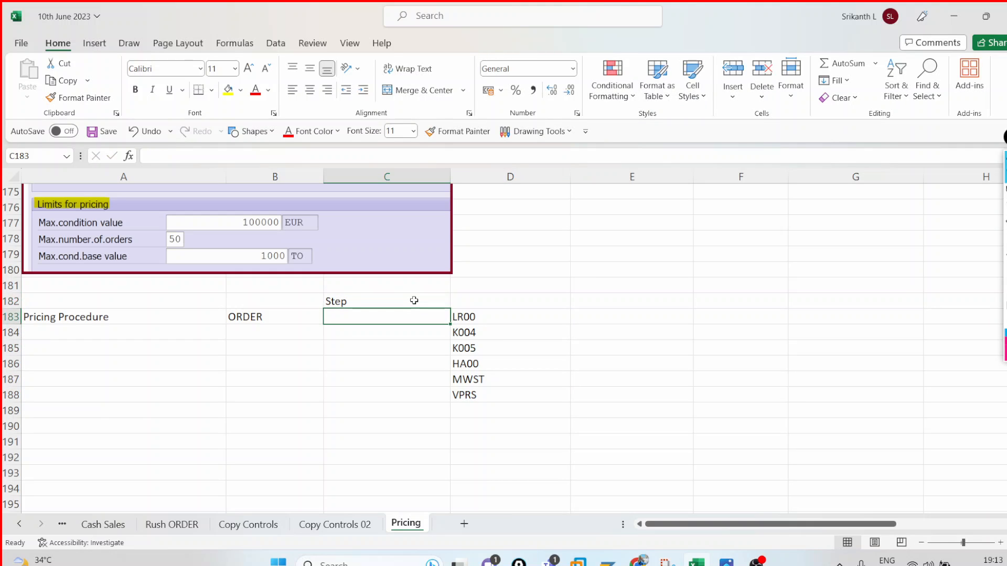
# Number the condition types from LR00 to VPRS as 1 to 6 in cells C183:C188.
pyautogui.write('1')
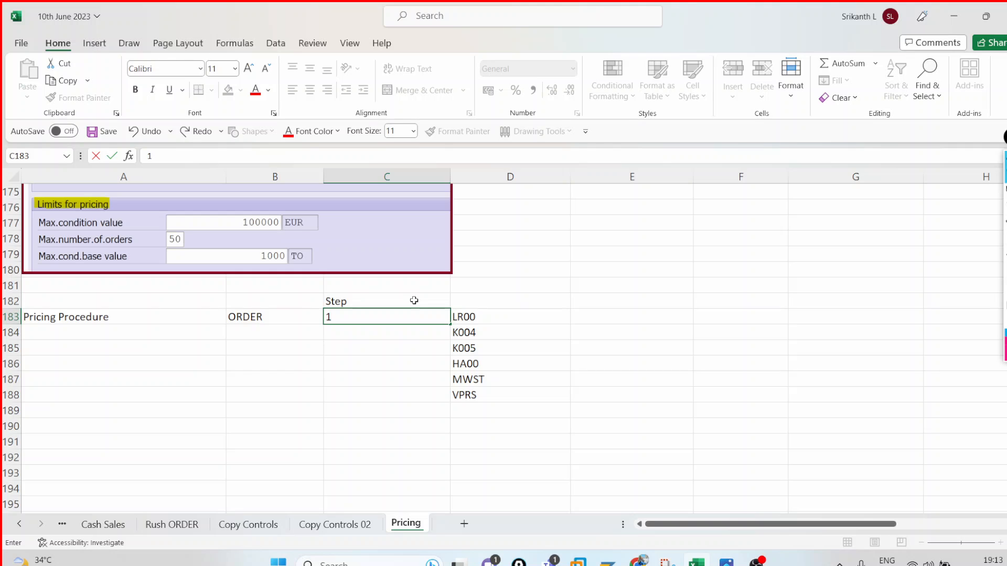
pyautogui.hotkey('ctrl', 'Return')
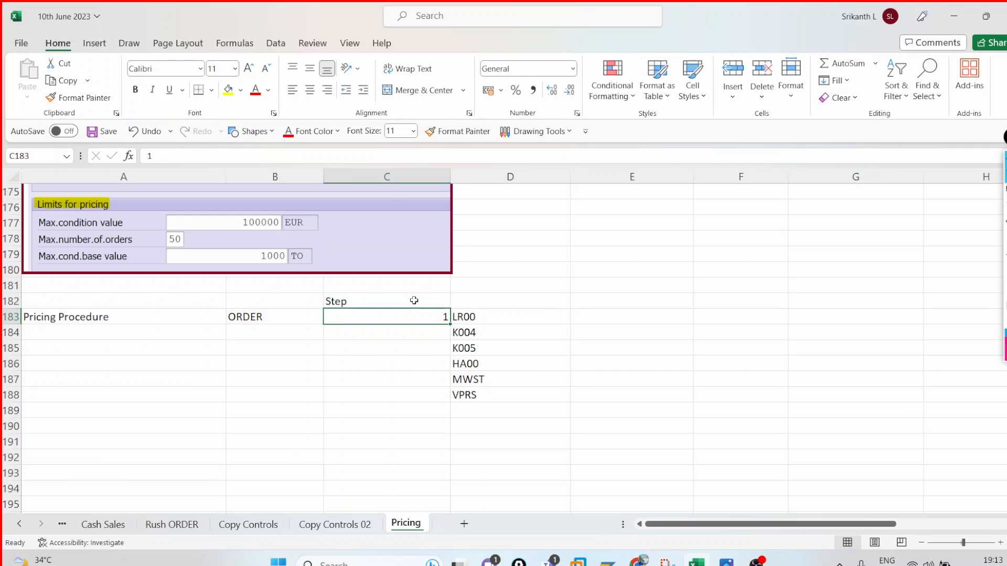
pyautogui.press('Return')
pyautogui.write('2')
pyautogui.press('Return')
pyautogui.write('3')
pyautogui.press('Return')
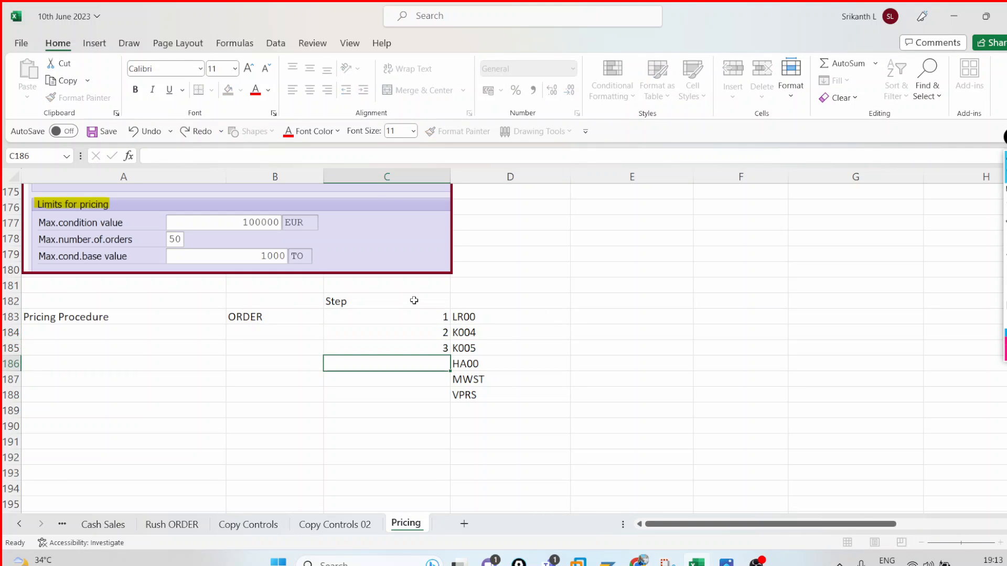
pyautogui.write('4')
pyautogui.press('Return')
pyautogui.write('5')
pyautogui.press('Return')
pyautogui.write('6')
pyautogui.press('Return')
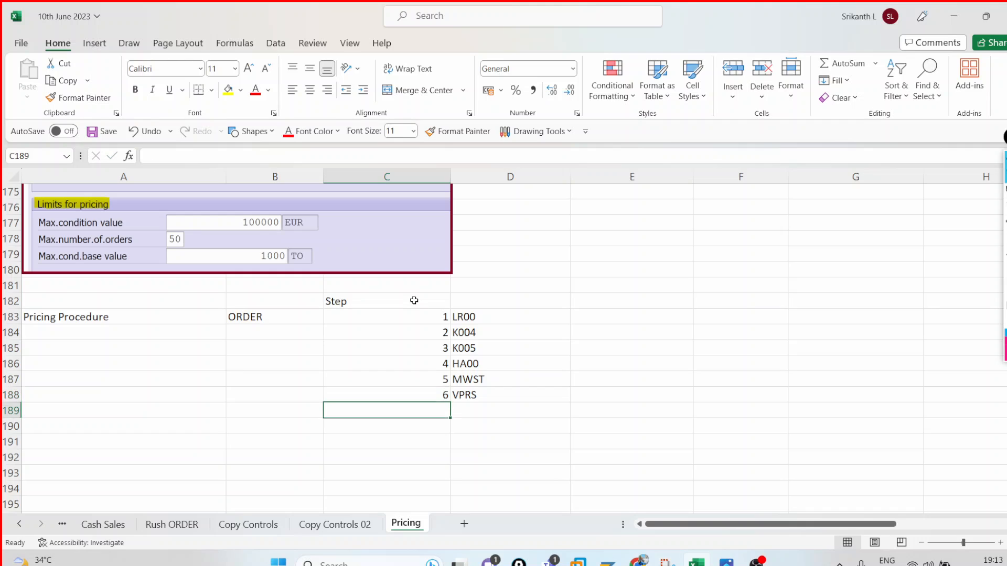
# Highlight the whole block of step numbers in C183:C188.
pyautogui.press('Up')
pyautogui.press('Up')
pyautogui.press('Up')
pyautogui.press('Up')
pyautogui.press('Up')
pyautogui.press('Up')
pyautogui.hotkey('shift', 'Down')
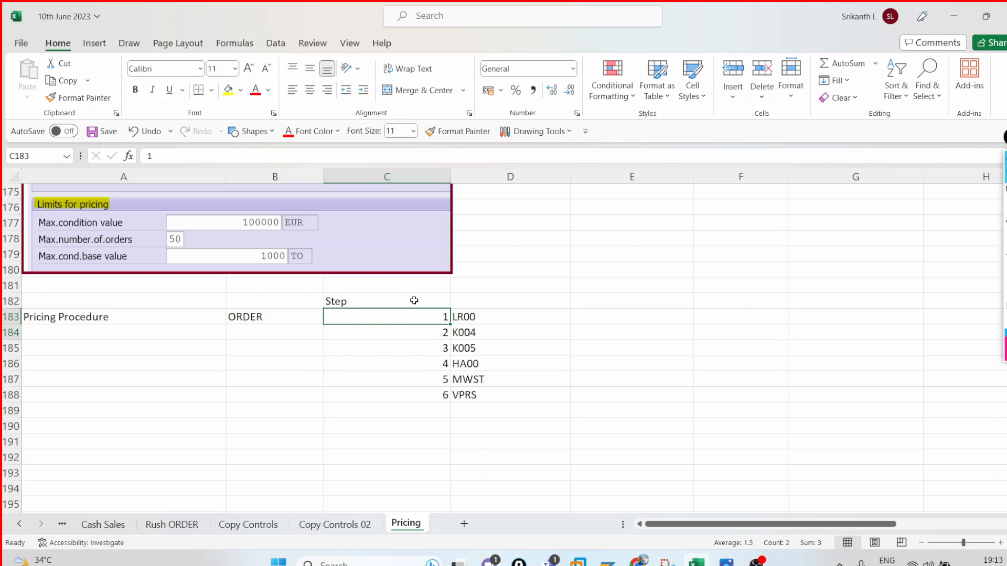
pyautogui.hotkey('shift', 'Down')
pyautogui.hotkey('shift', 'Down')
pyautogui.hotkey('shift', 'Down')
pyautogui.hotkey('shift', 'Down')
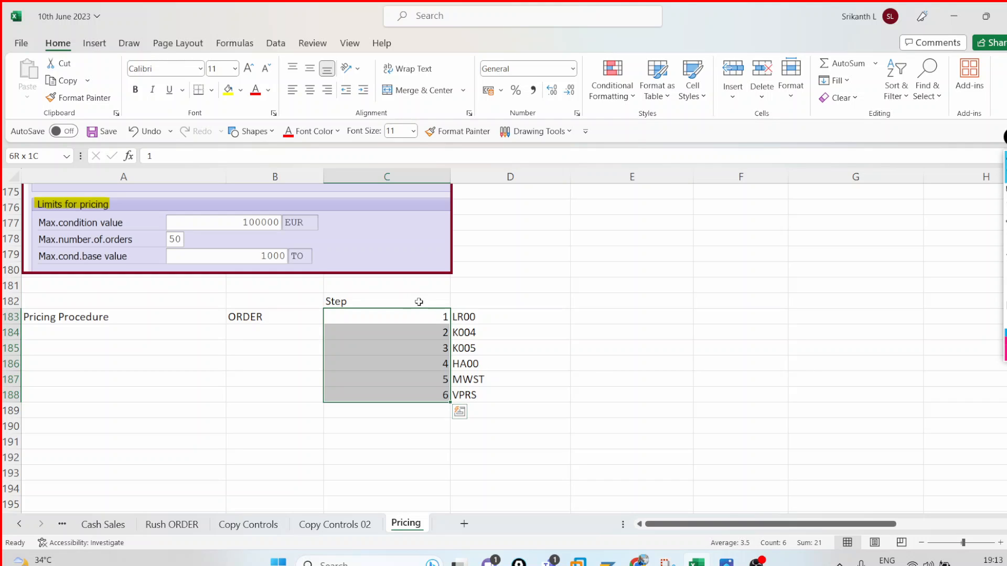
# Point out the step numbers 1 to 6 one after another, and select cell B184 below ORDER.
pyautogui.click(423, 312)
pyautogui.click(426, 333)
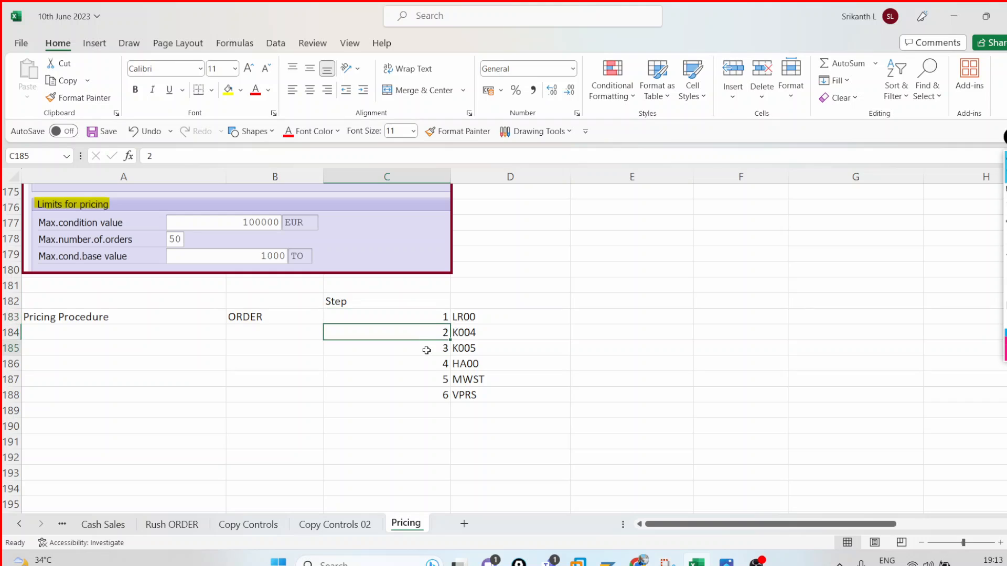
pyautogui.click(427, 348)
pyautogui.click(431, 363)
pyautogui.click(429, 381)
pyautogui.click(430, 396)
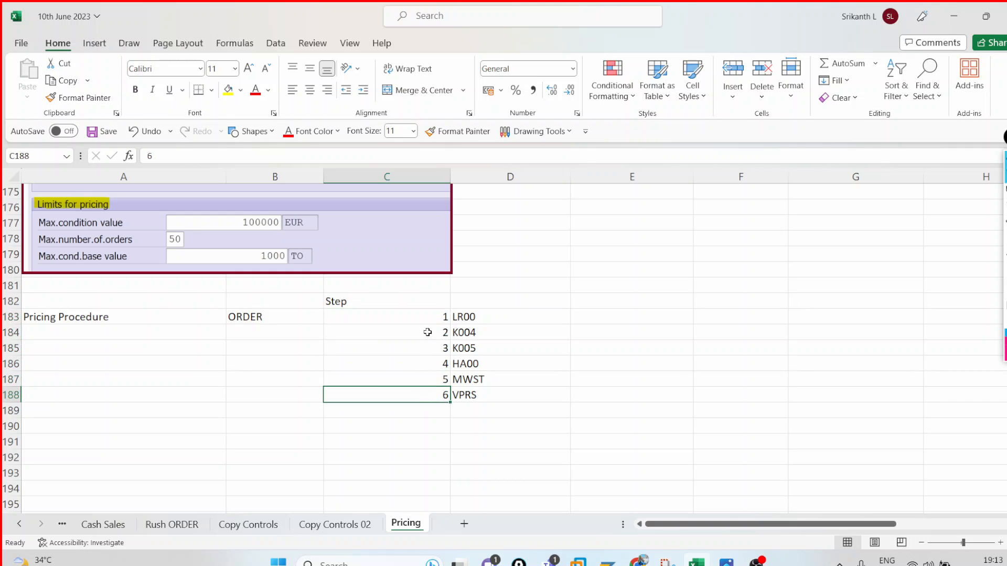
pyautogui.click(266, 334)
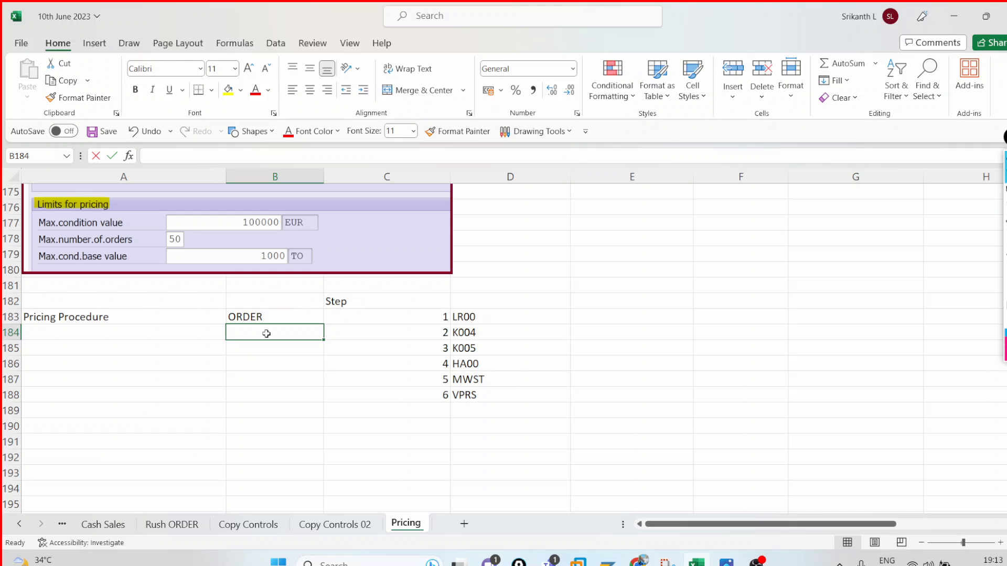
# Enter the procedure name LGAA01 in cell B184, below ORDER.
pyautogui.write('lgaa')
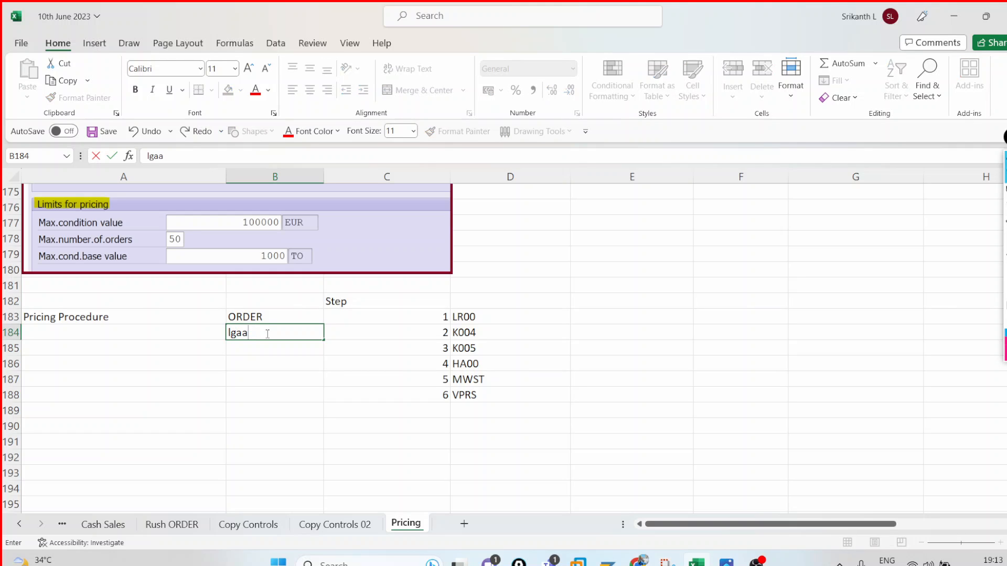
pyautogui.press('BackSpace')
pyautogui.press('BackSpace')
pyautogui.press('BackSpace')
pyautogui.press('BackSpace')
pyautogui.write('LGAA0')
pyautogui.hotkey('ctrl', 'Return')
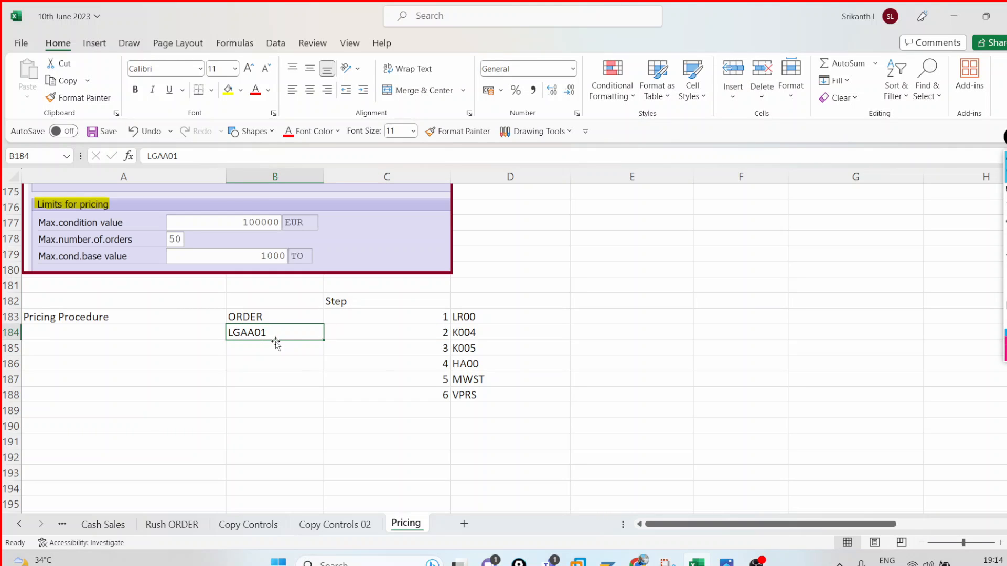
# Go over the step numbers and condition type LR00, and compare them with the step numbering in the SAP control data.
pyautogui.click(371, 315)
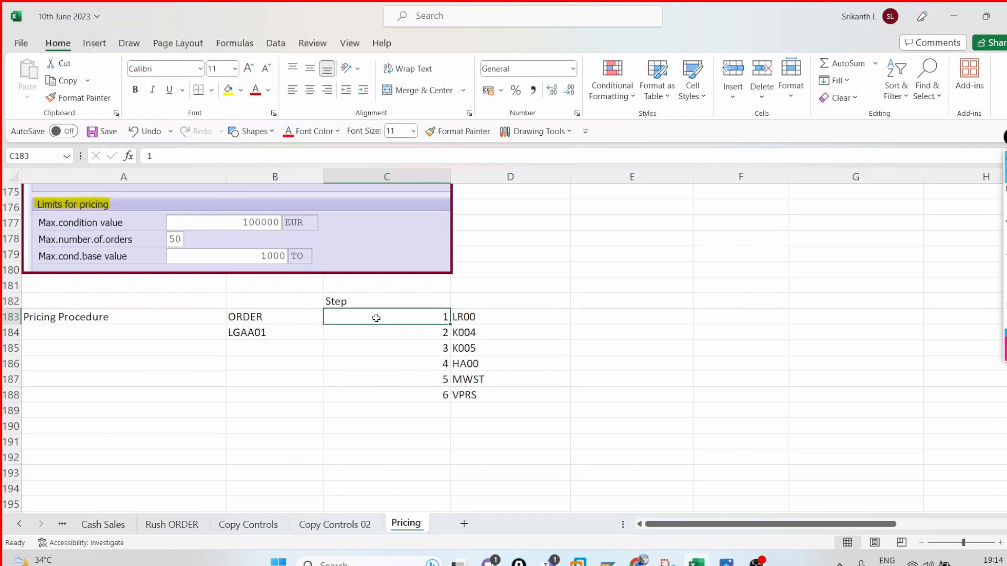
pyautogui.click(472, 318)
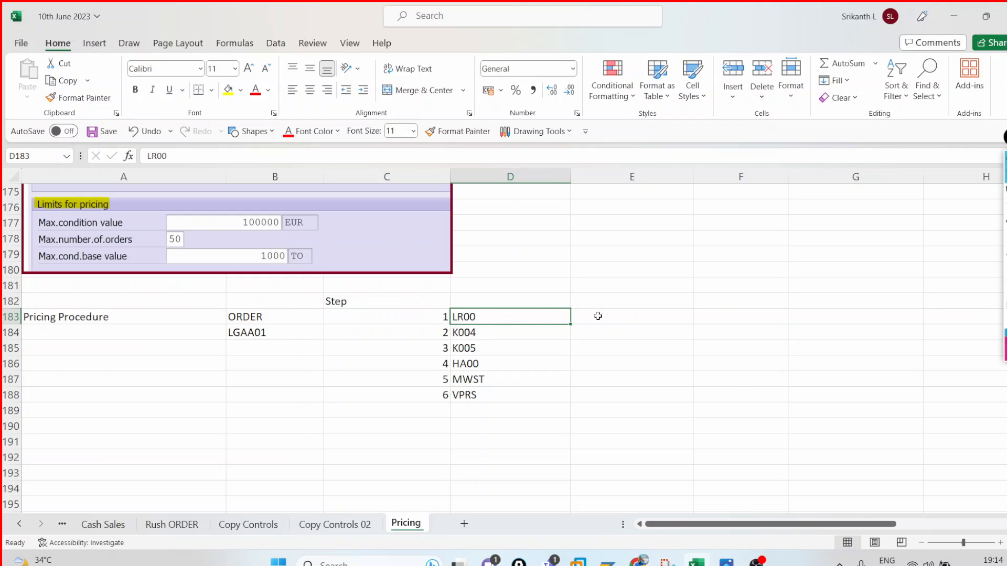
pyautogui.moveTo(598, 316); pyautogui.dragTo(937, 315)
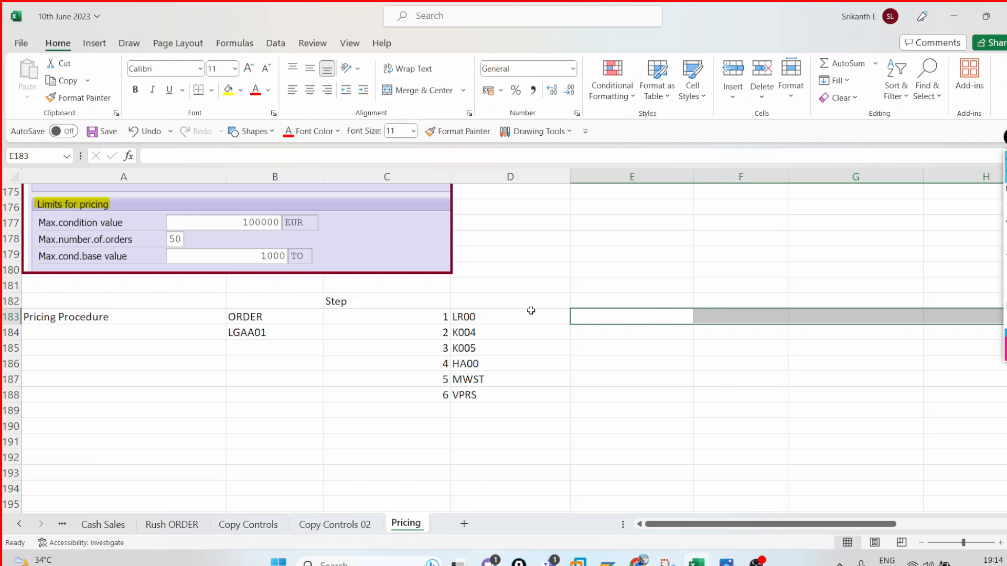
pyautogui.click(432, 332)
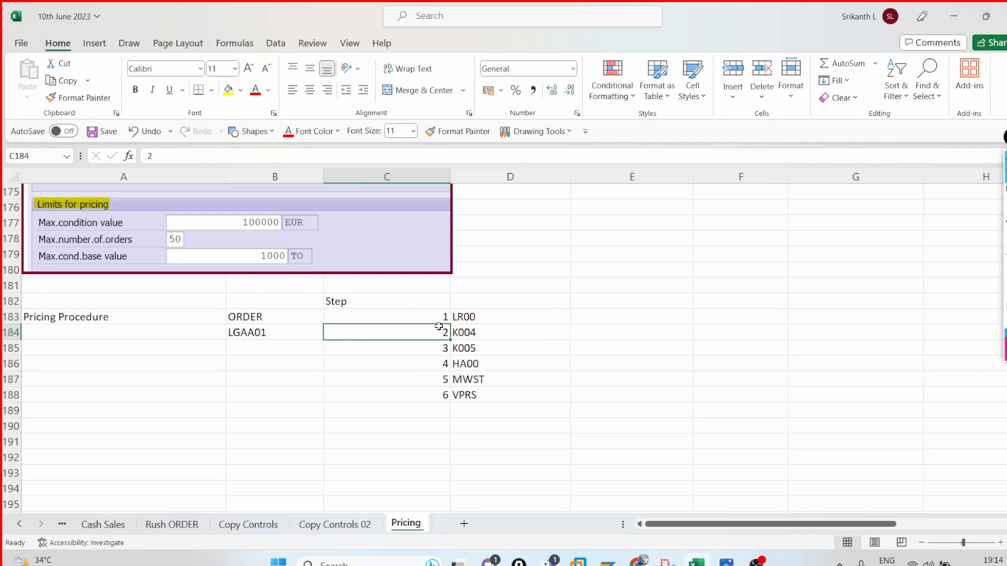
pyautogui.click(435, 350)
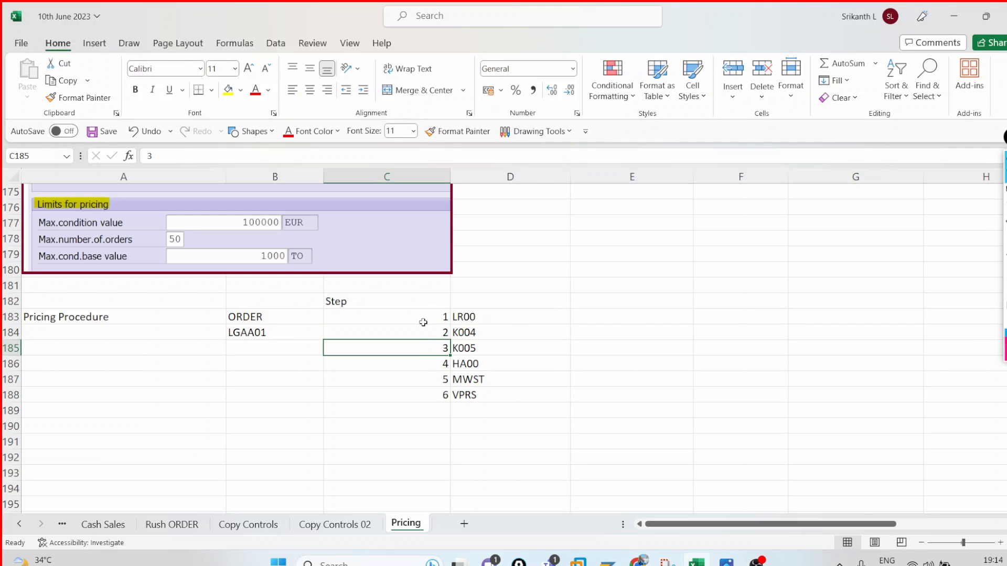
pyautogui.click(399, 313)
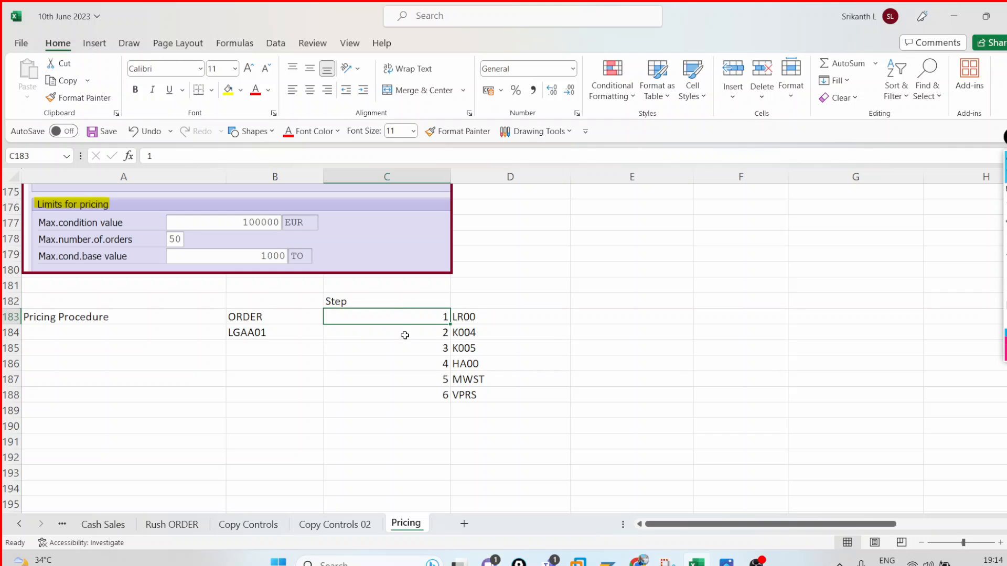
pyautogui.moveTo(411, 320); pyautogui.dragTo(425, 391)
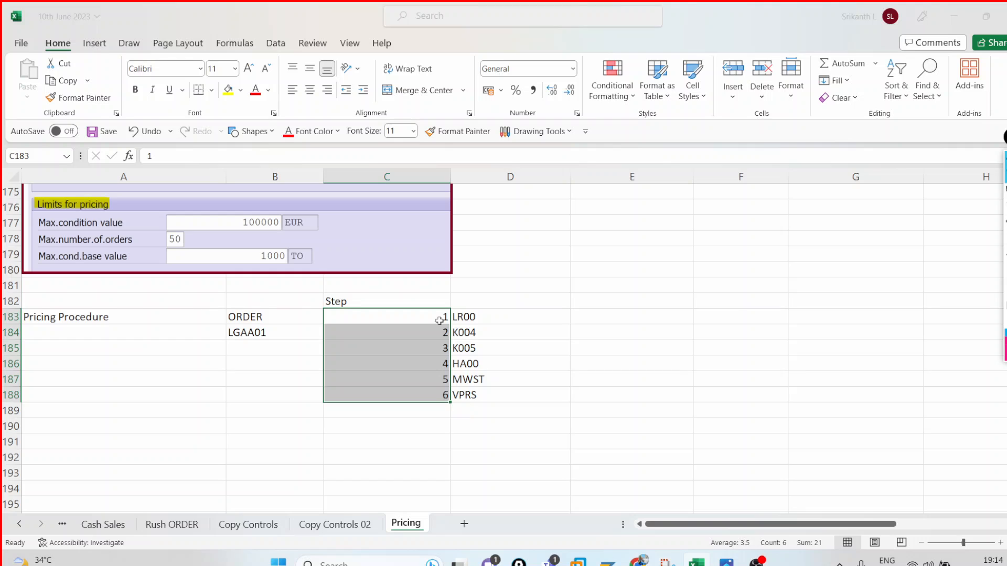
pyautogui.hotkey('alt', 'Tab')
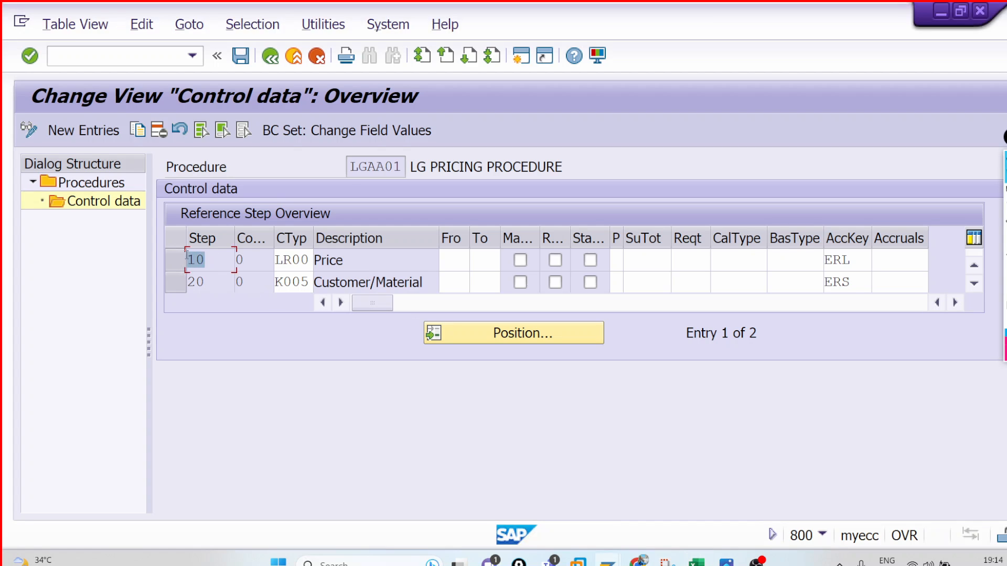
pyautogui.hotkey('alt', 'Tab')
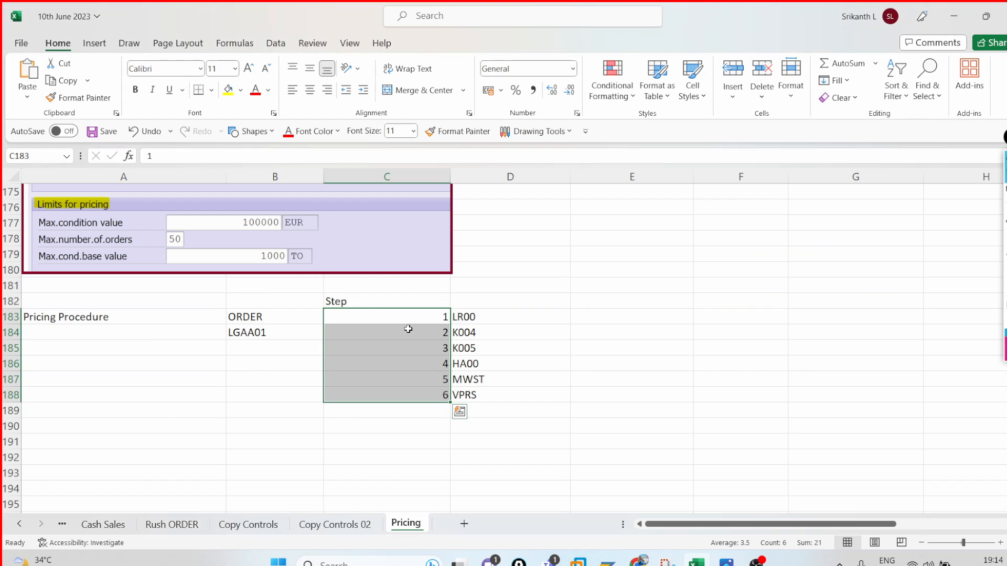
# Renumber the steps in C183:C188 in tens as 10, 20, 30, 40, 50 and 60, and point out the numbers.
pyautogui.click(407, 322)
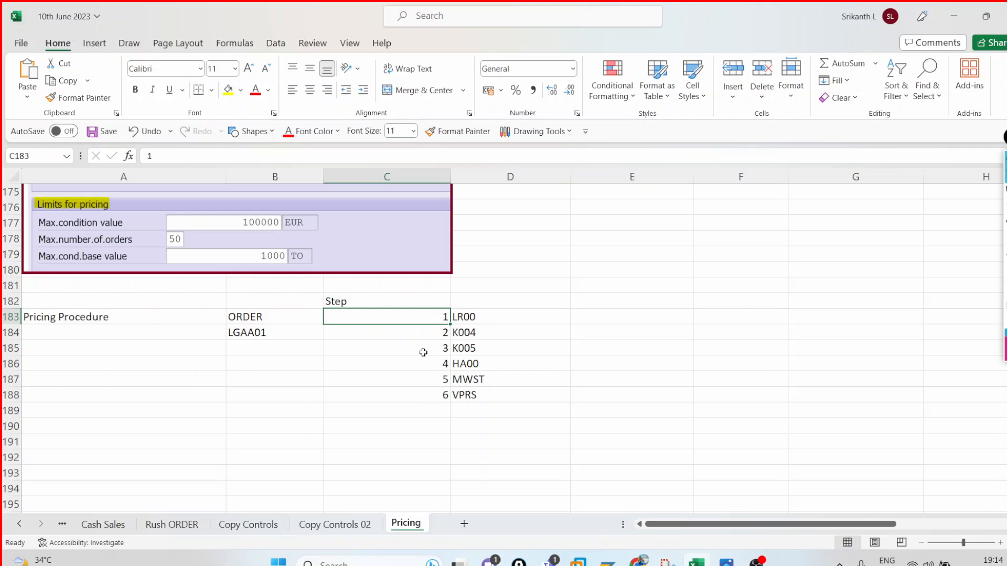
pyautogui.write('10')
pyautogui.press('Return')
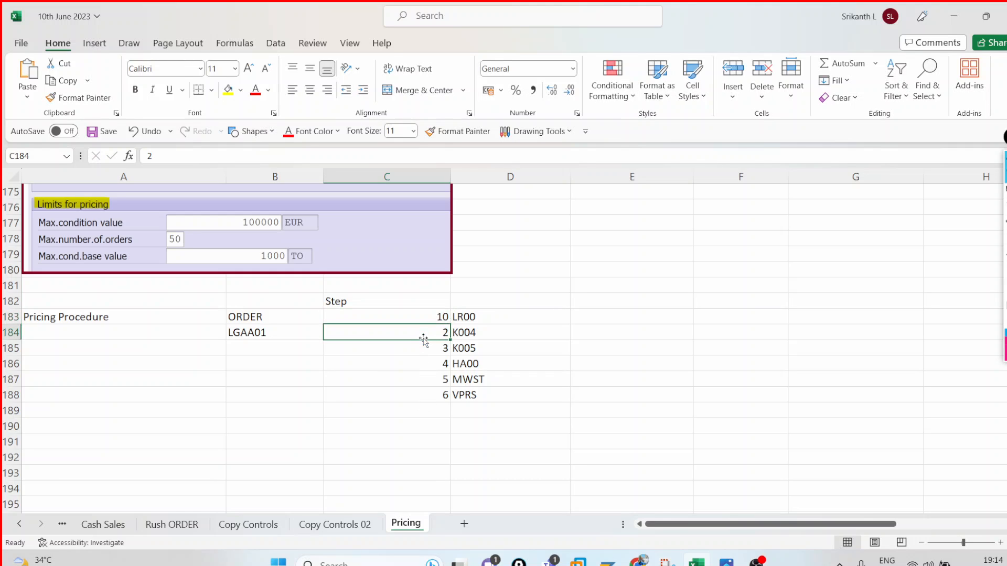
pyautogui.write('20')
pyautogui.press('Return')
pyautogui.write('30')
pyautogui.press('Return')
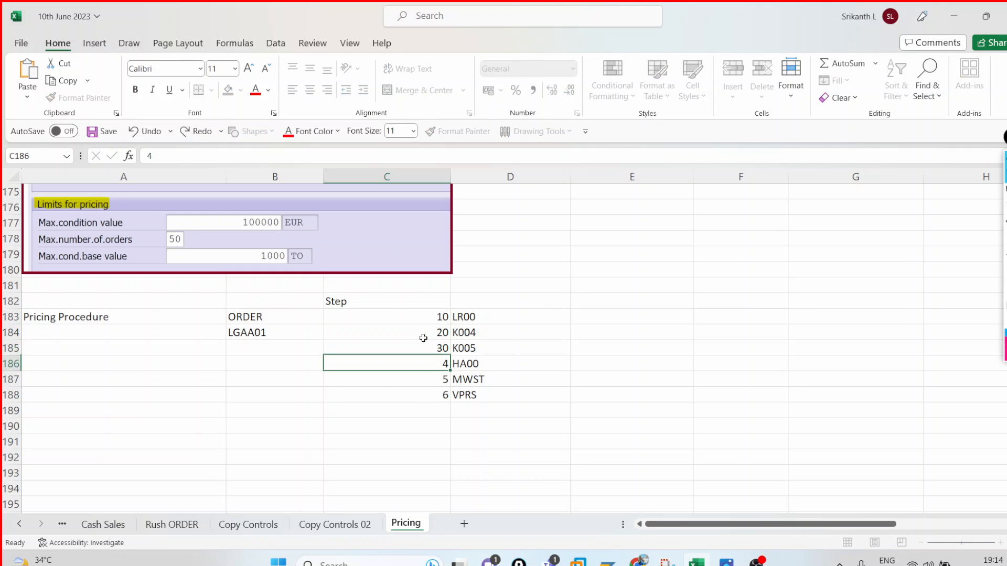
pyautogui.write('40')
pyautogui.press('Return')
pyautogui.write('50')
pyautogui.press('Return')
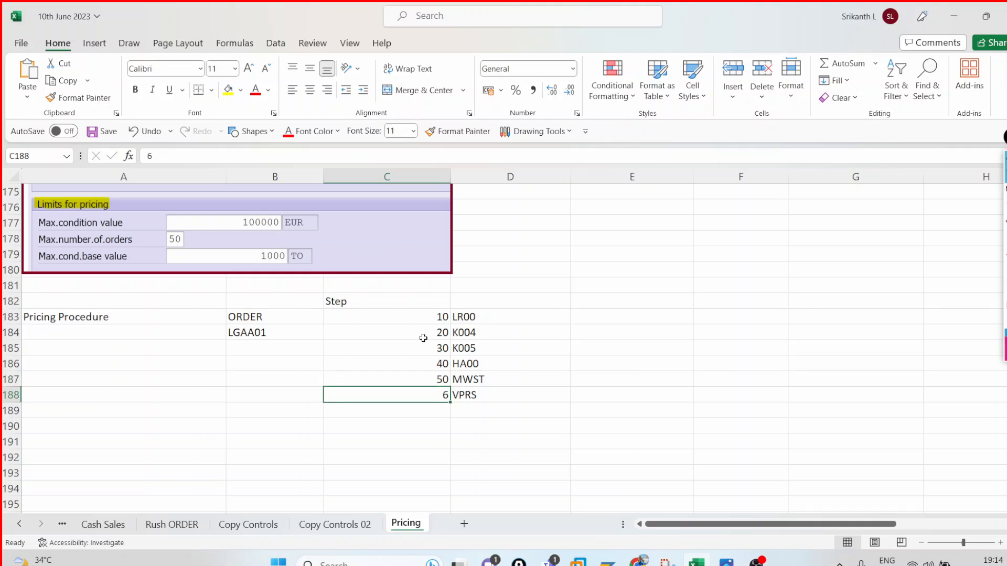
pyautogui.write('60')
pyautogui.press('Return')
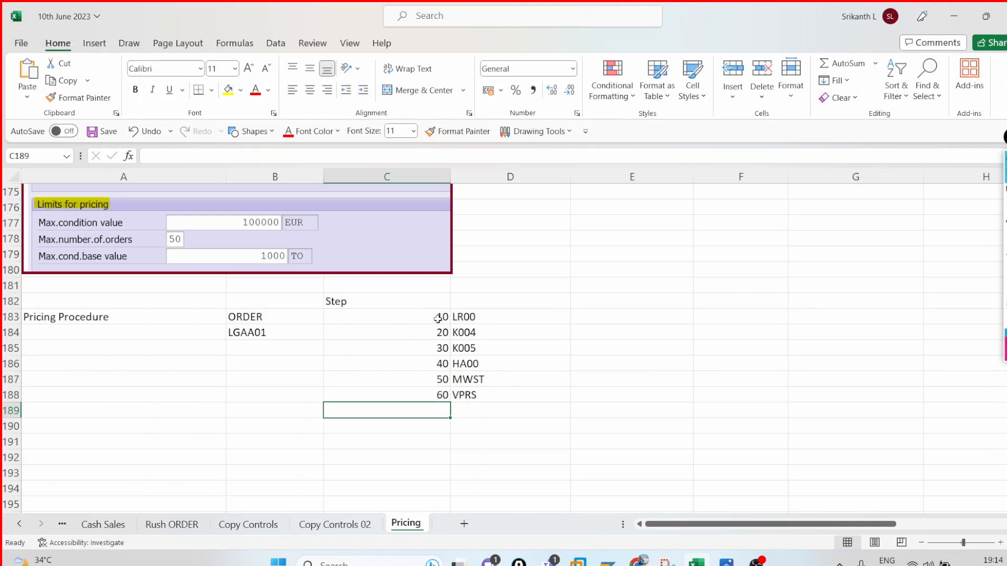
pyautogui.click(438, 319)
pyautogui.click(437, 332)
pyautogui.click(435, 359)
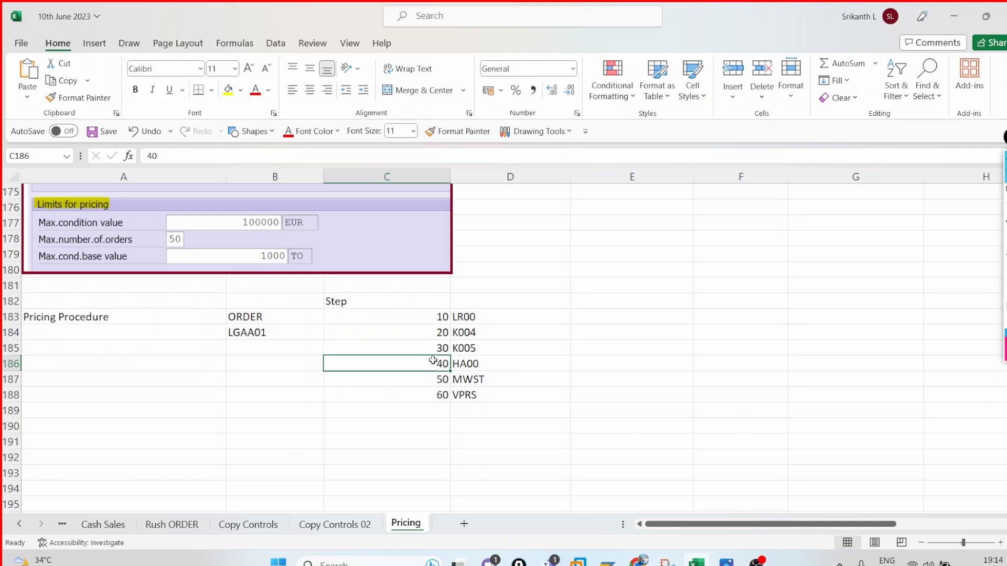
# Restore the consecutive step numbers 1 to 6 in cells C183:C188.
pyautogui.moveTo(431, 317); pyautogui.dragTo(430, 395)
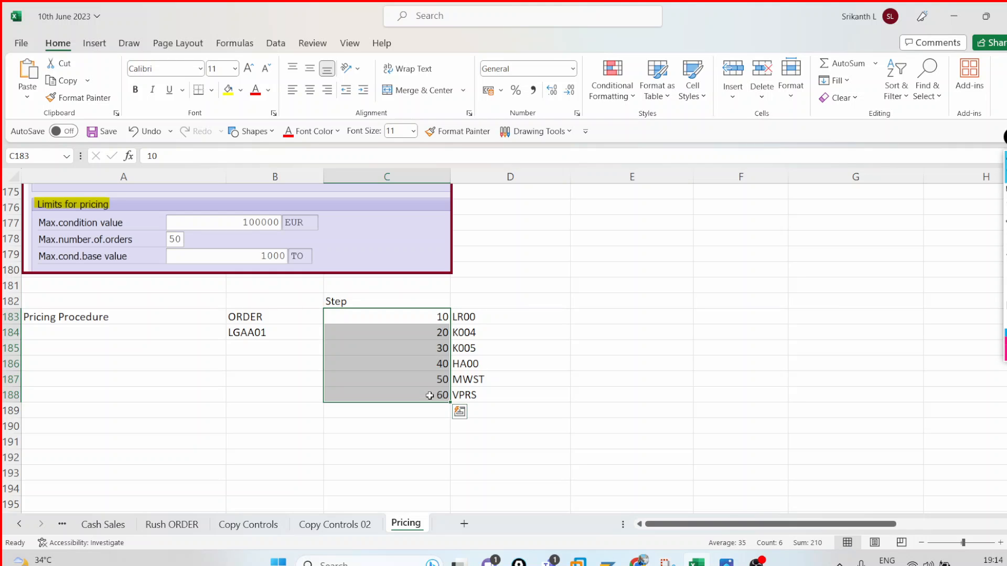
pyautogui.write('1')
pyautogui.press('Down')
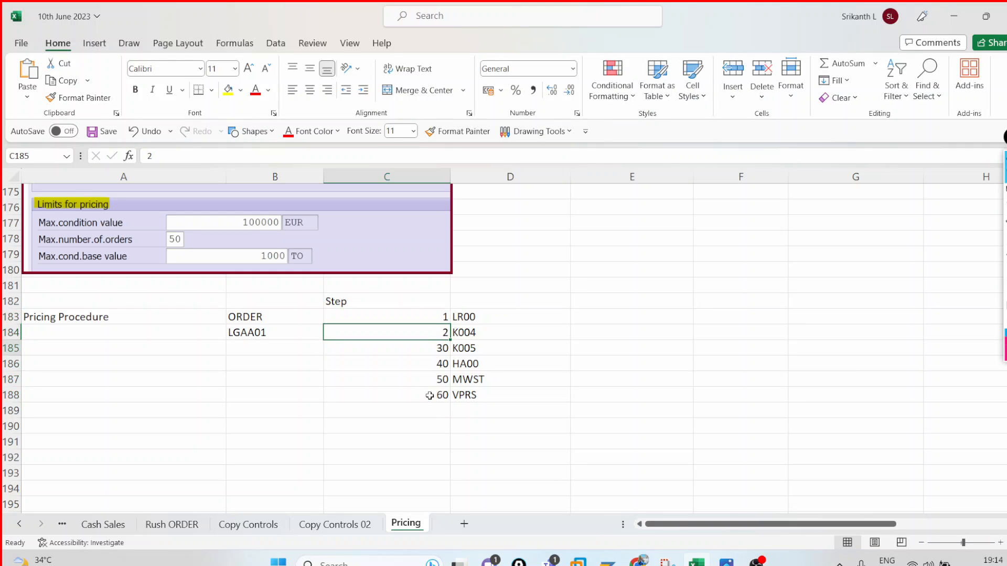
pyautogui.write('2')
pyautogui.press('Down')
pyautogui.write('3')
pyautogui.press('Down')
pyautogui.write('4')
pyautogui.press('Down')
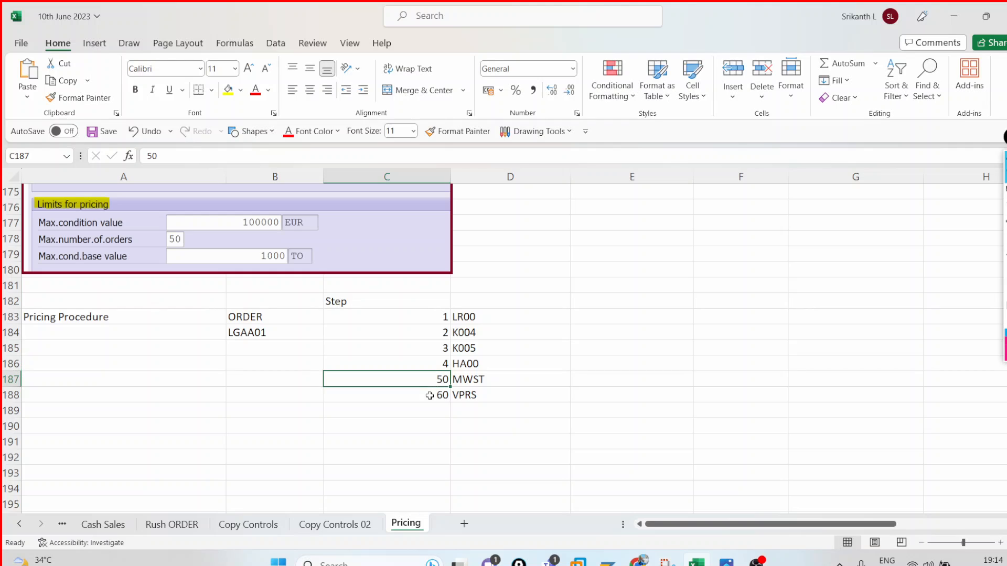
pyautogui.write('5')
pyautogui.press('Down')
pyautogui.write('60')
pyautogui.press('BackSpace')
pyautogui.press('Down')
pyautogui.click(649, 333)
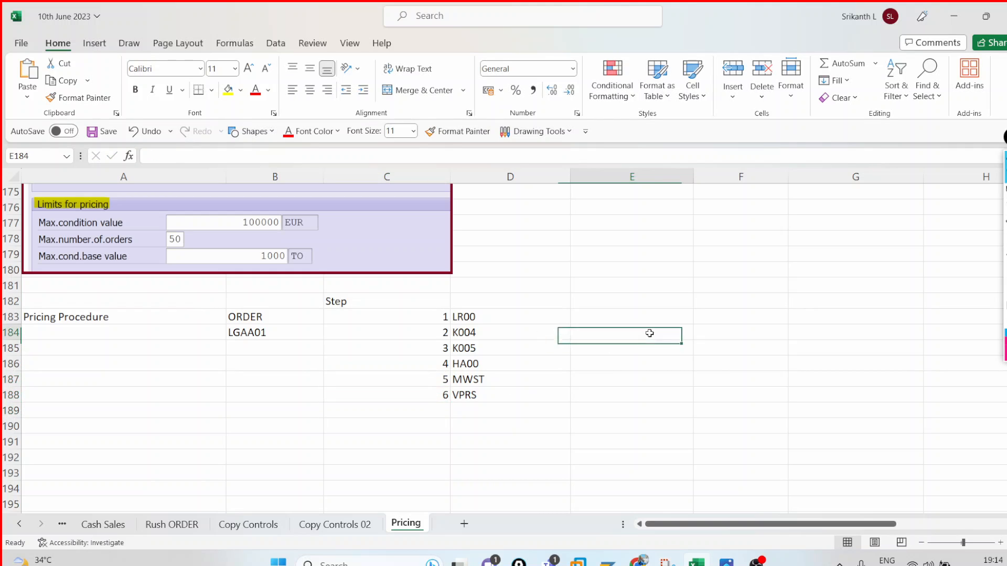
# Point out the Step heading, the block of step numbers, and the condition types K004, K005 and HA00.
pyautogui.click(434, 302)
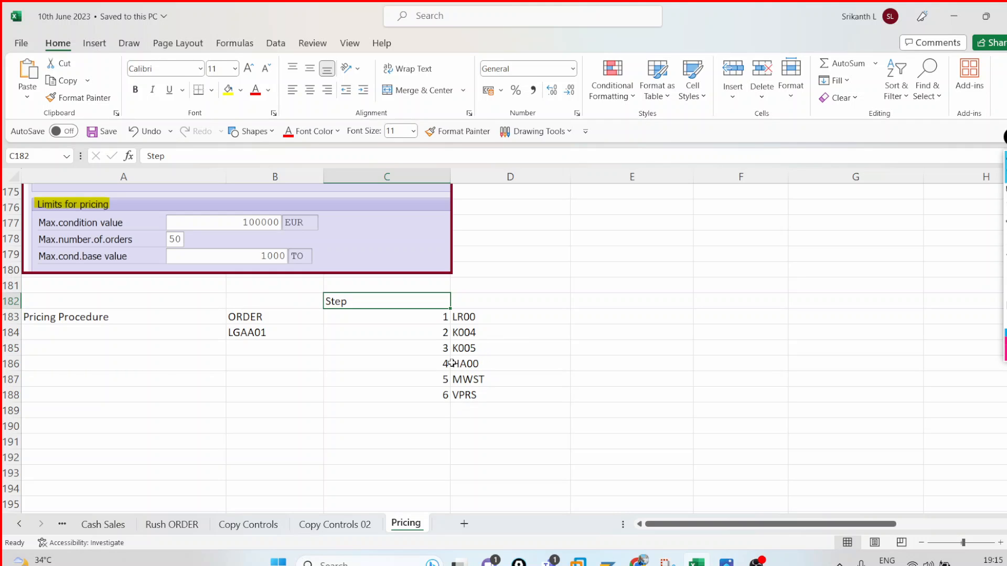
pyautogui.click(461, 334)
pyautogui.click(462, 348)
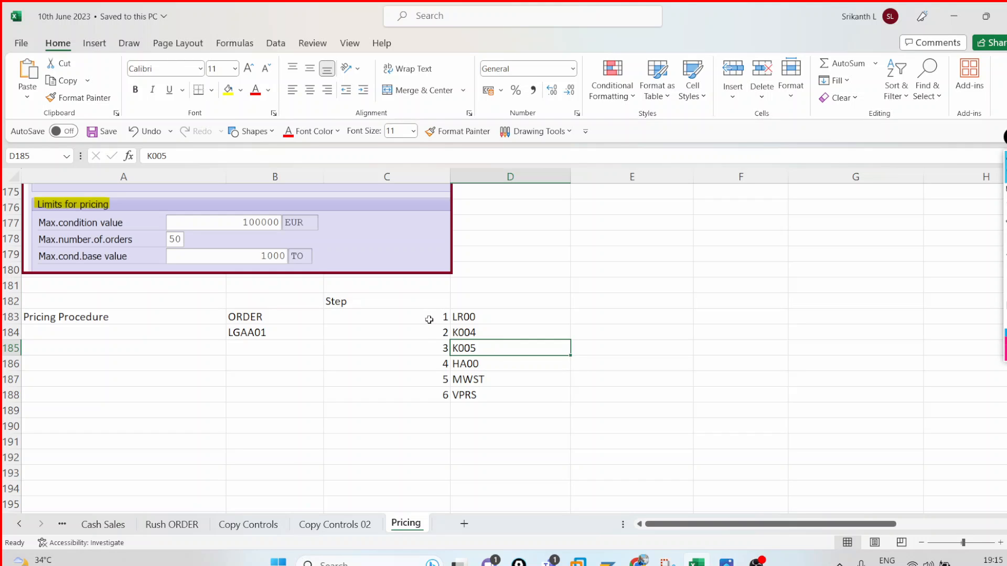
pyautogui.moveTo(431, 316); pyautogui.dragTo(441, 394)
pyautogui.click(474, 364)
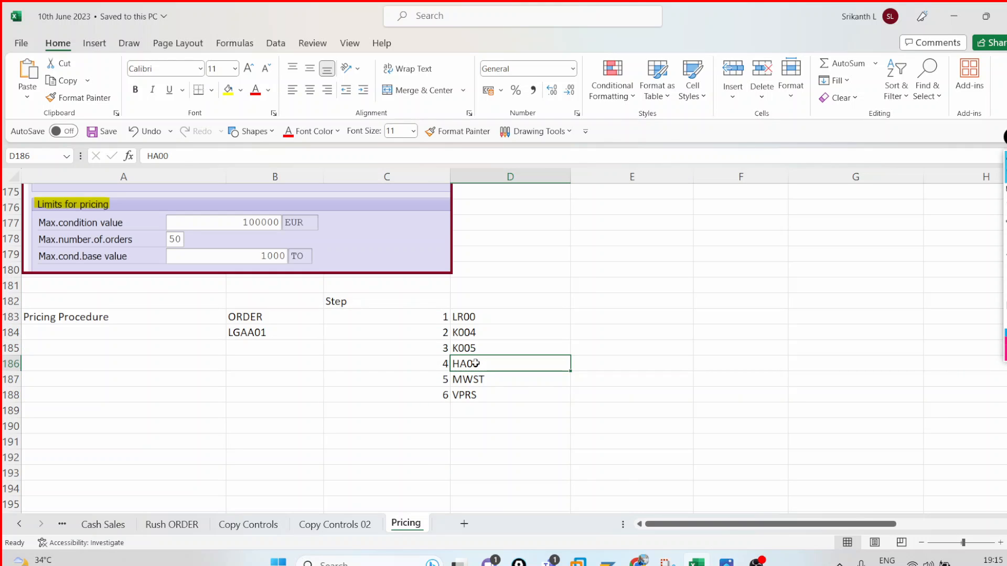
pyautogui.click(477, 331)
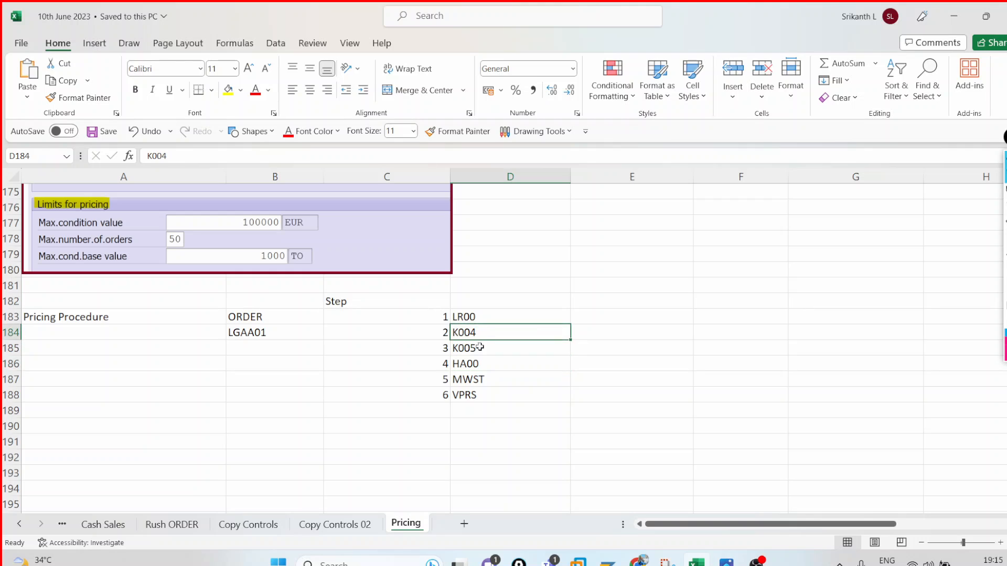
pyautogui.click(479, 347)
pyautogui.click(480, 336)
pyautogui.click(481, 349)
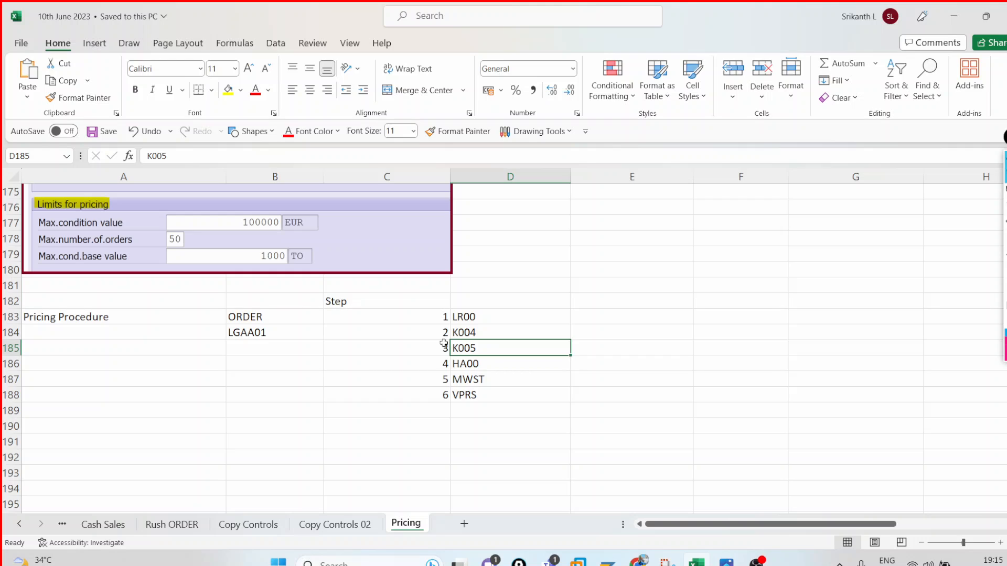
# Point out the Step heading with steps 2 and 3, and check the columns beside Step in SAP's LGAA01 control data.
pyautogui.click(437, 304)
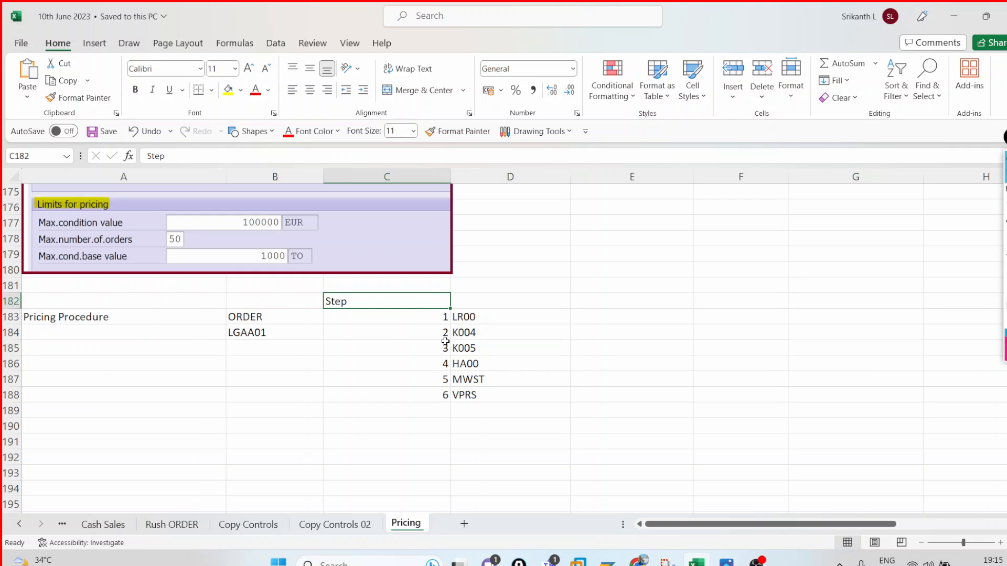
pyautogui.click(442, 334)
pyautogui.click(443, 346)
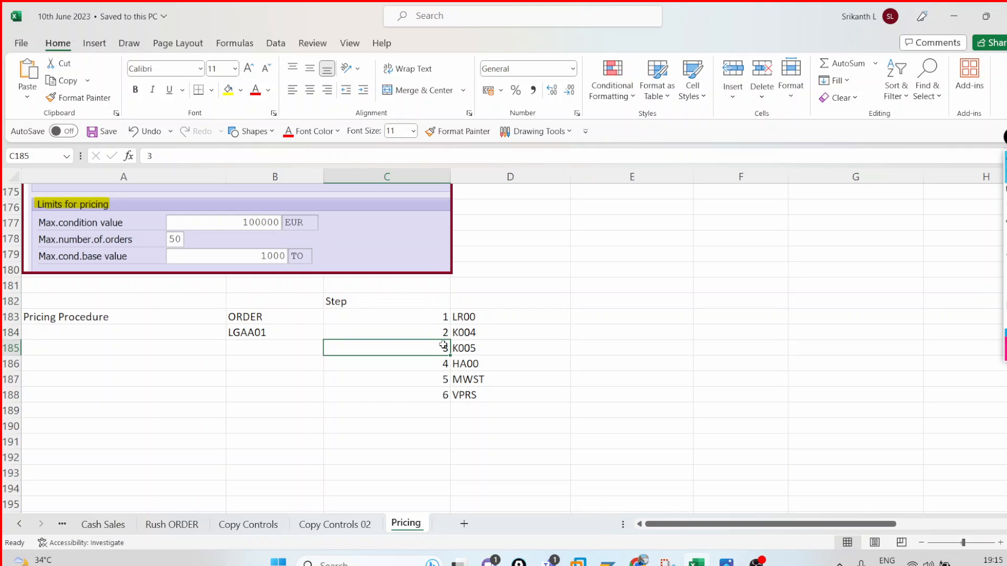
pyautogui.click(442, 331)
pyautogui.click(442, 345)
pyautogui.hotkey('alt', 'Tab')
pyautogui.hotkey('alt', 'Tab')
pyautogui.hotkey('alt', 'Tab')
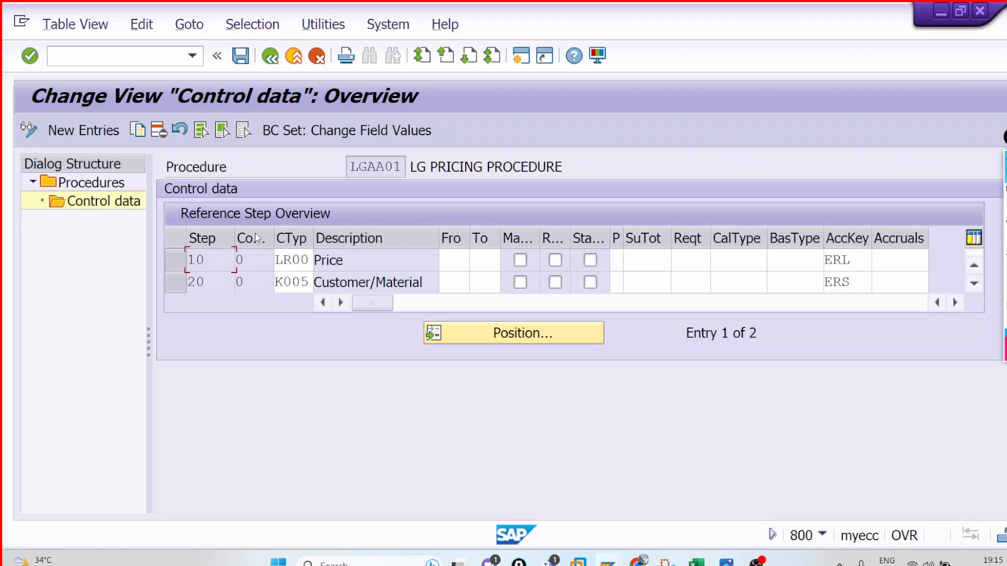
pyautogui.hotkey('alt', 'Tab')
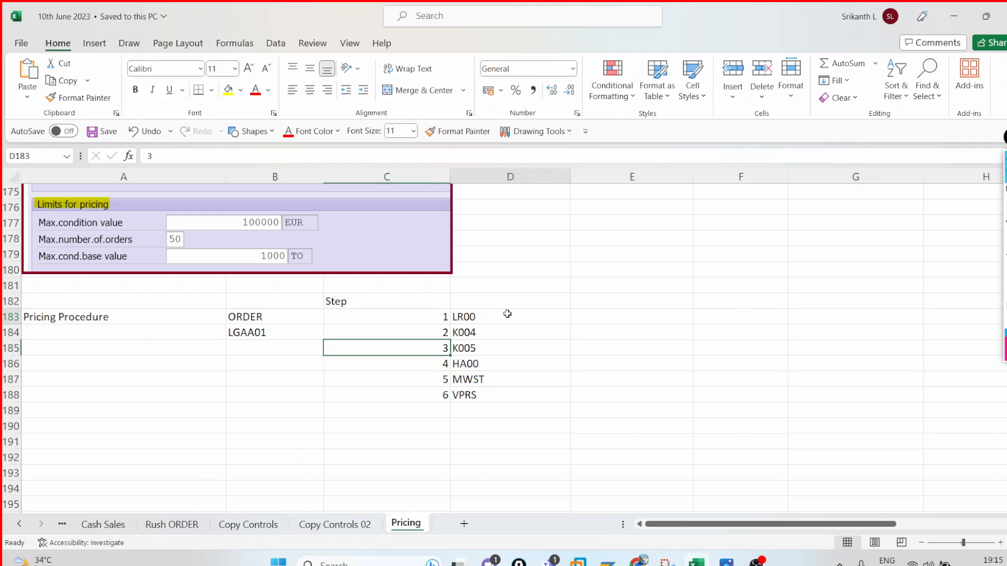
# Move the condition types LR00 to VPRS from D183:D188 to E183:E188, leaving column D empty beside the steps.
pyautogui.moveTo(507, 313); pyautogui.dragTo(512, 396)
pyautogui.hotkey('ctrl', 'c')
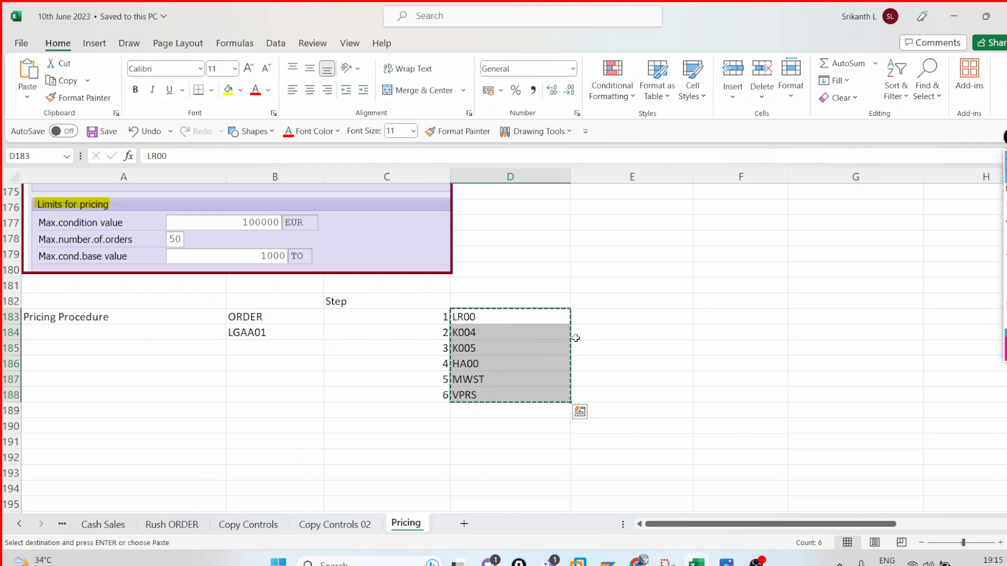
pyautogui.click(584, 316)
pyautogui.press('Return')
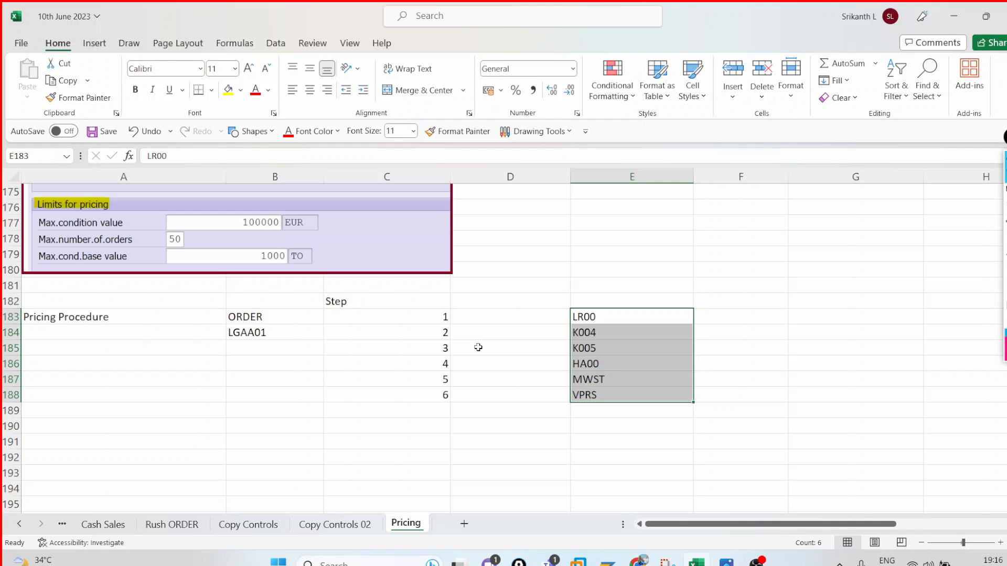
# Move the block C185:E188, with steps 3 to 6 and their condition types, down one row to free row 185.
pyautogui.moveTo(451, 348); pyautogui.dragTo(583, 391)
pyautogui.hotkey('ctrl', 'x')
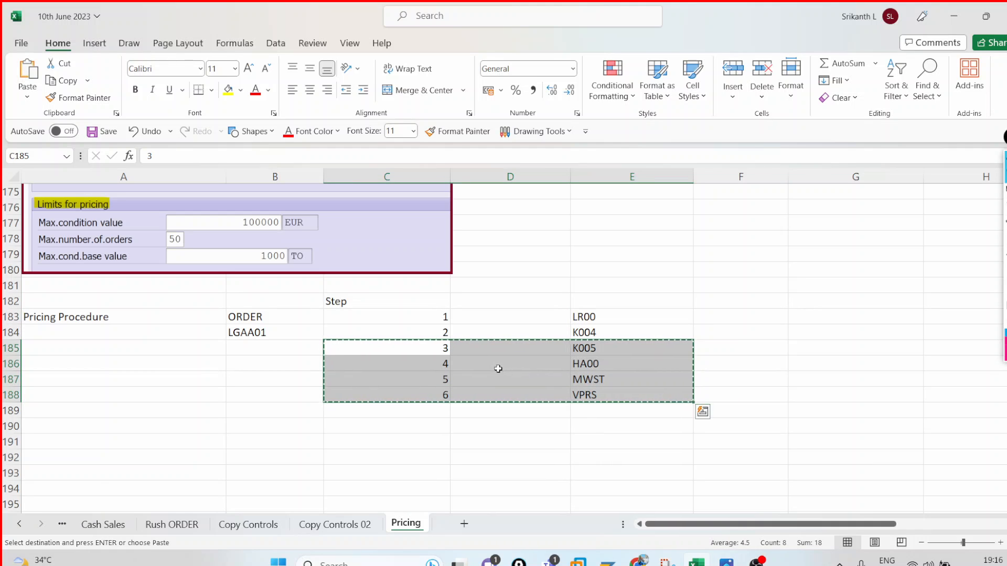
pyautogui.click(447, 364)
pyautogui.hotkey('ctrl', 'v')
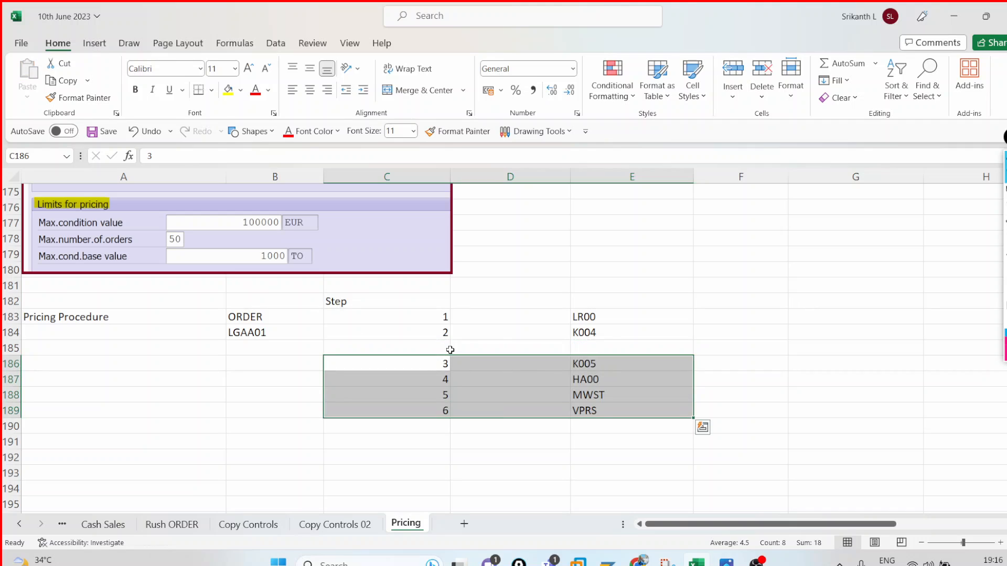
# Enter a second step 2 in cell C185 and the value 1 beside it in D185.
pyautogui.click(444, 347)
pyautogui.write('2')
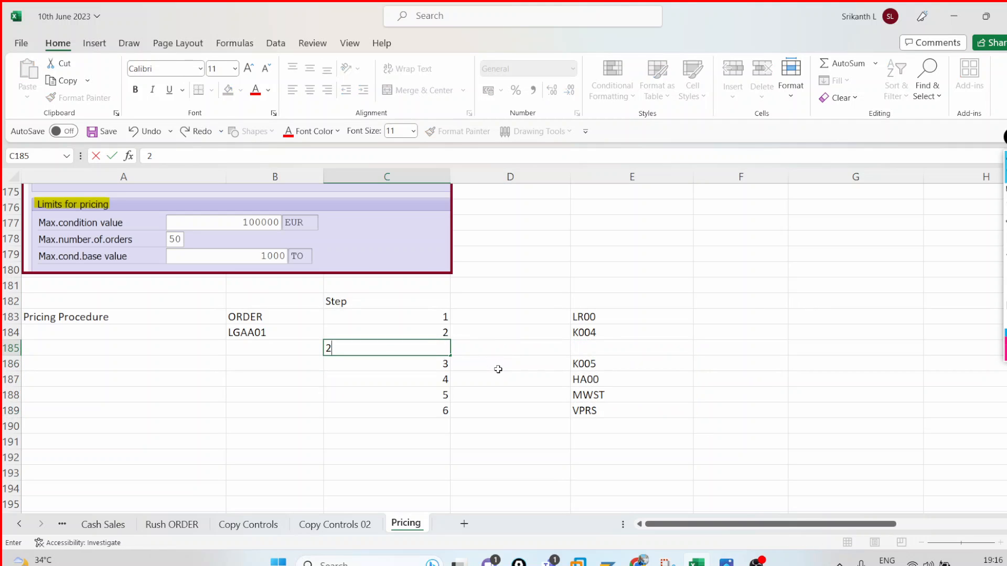
pyautogui.press('Tab')
pyautogui.write('1')
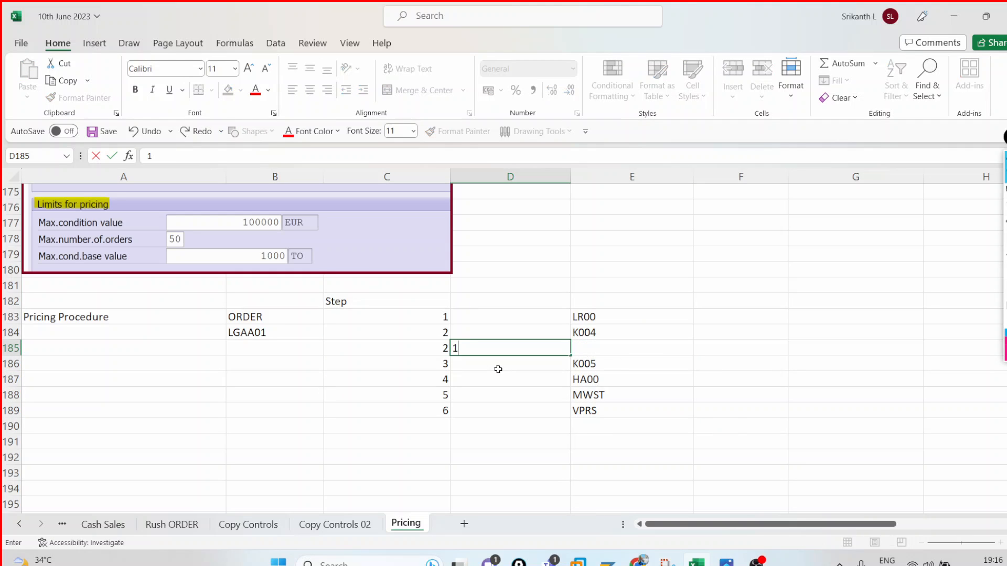
pyautogui.press('Tab')
pyautogui.press('Left')
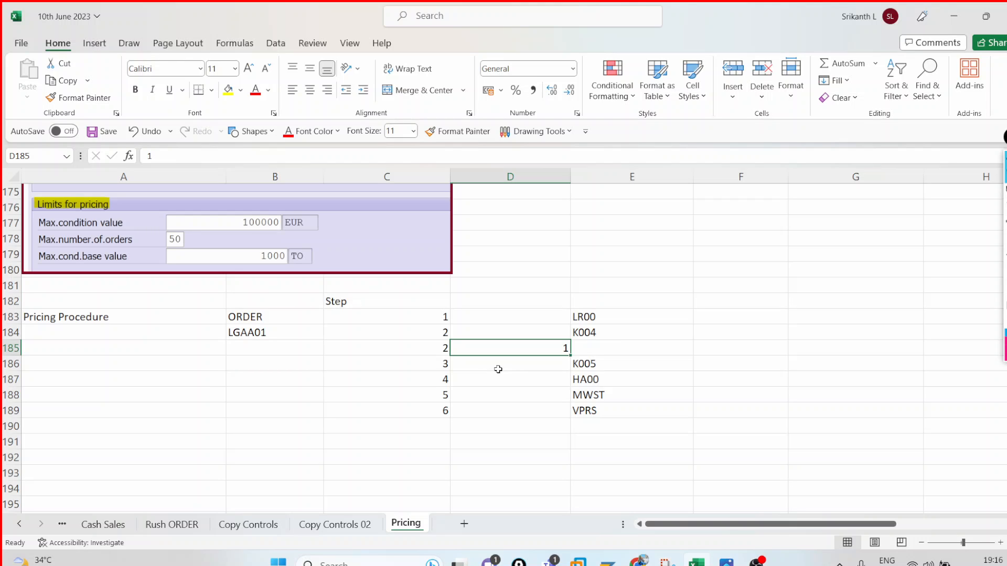
pyautogui.press('Right')
# Enter condition type K007 in cell E185, between K004 and K005.
pyautogui.click(502, 317)
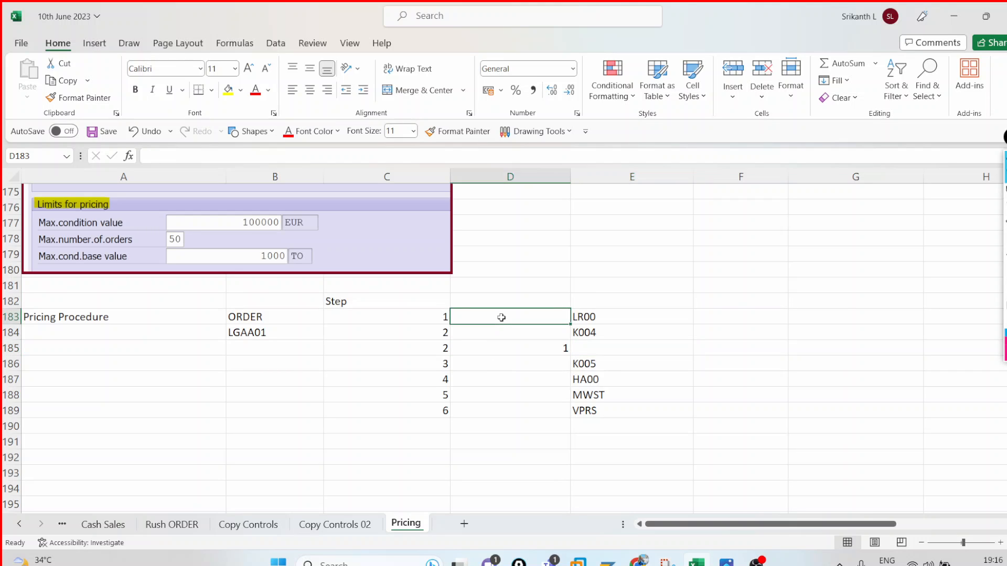
pyautogui.click(397, 302)
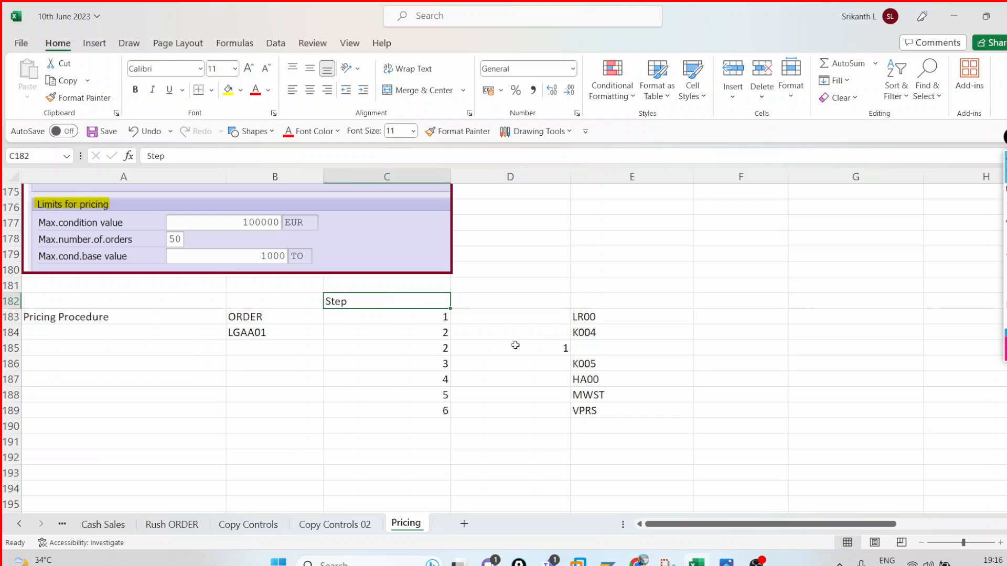
pyautogui.click(580, 352)
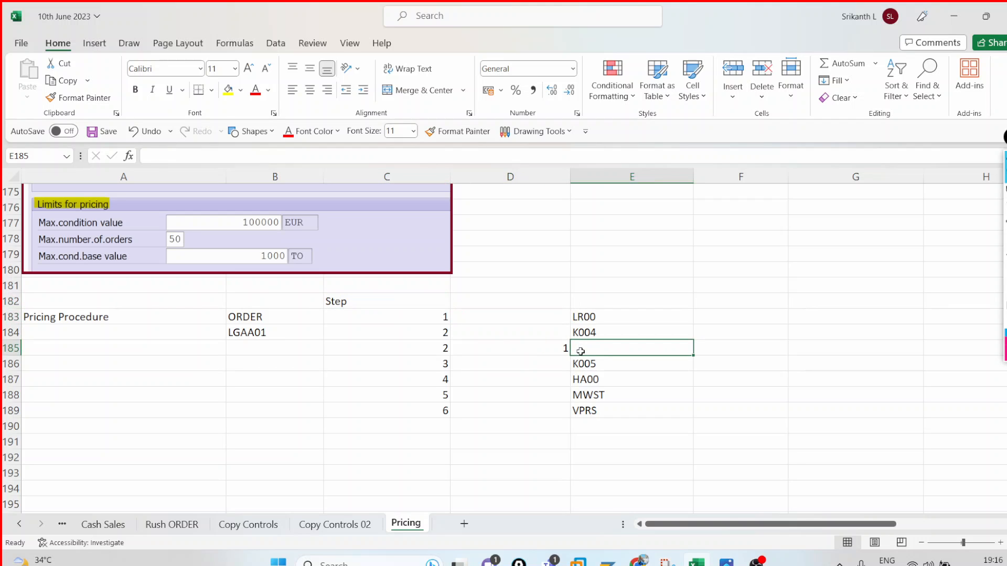
pyautogui.write('K007')
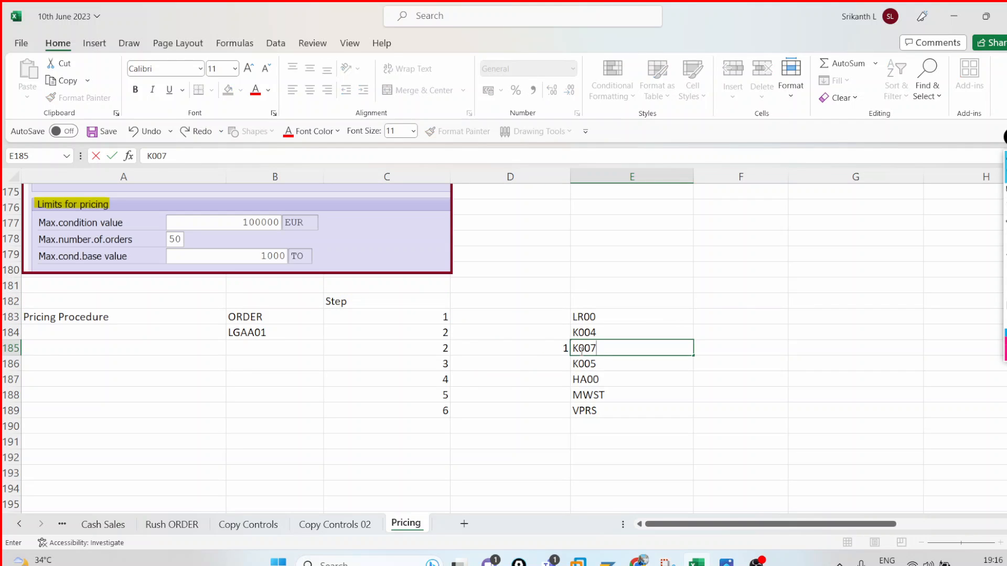
pyautogui.press('Return')
pyautogui.click(614, 352)
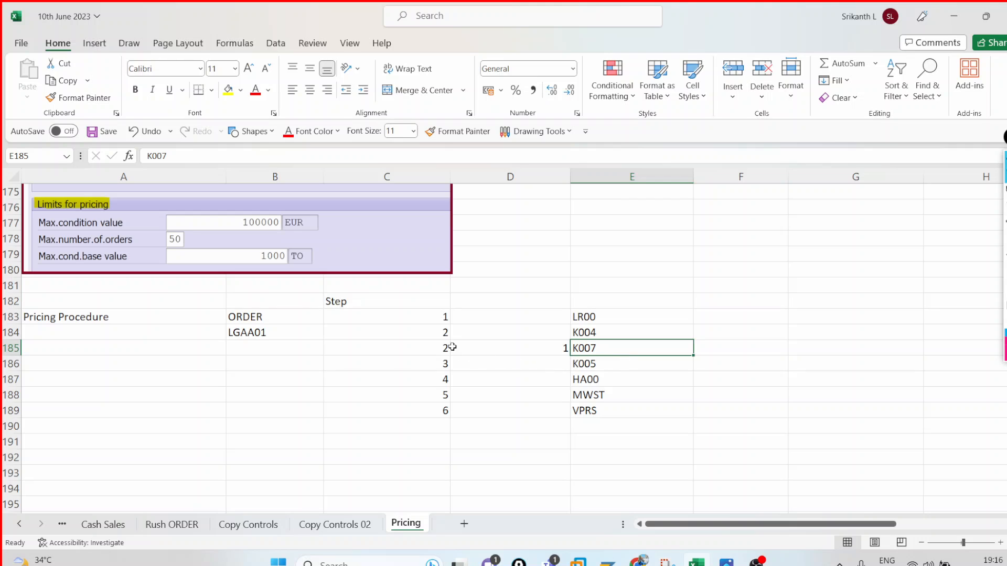
# Point out the step numbers 1 to 5 in column C and the inserted row 185 with step 2, 1 and K007.
pyautogui.click(438, 315)
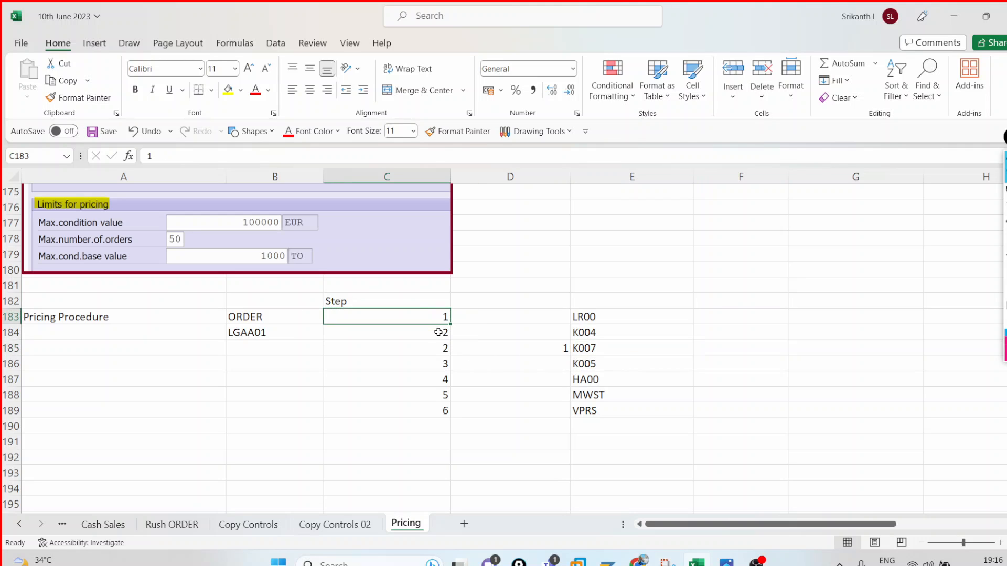
pyautogui.click(438, 332)
pyautogui.click(439, 347)
pyautogui.moveTo(438, 348); pyautogui.dragTo(535, 348)
pyautogui.click(587, 352)
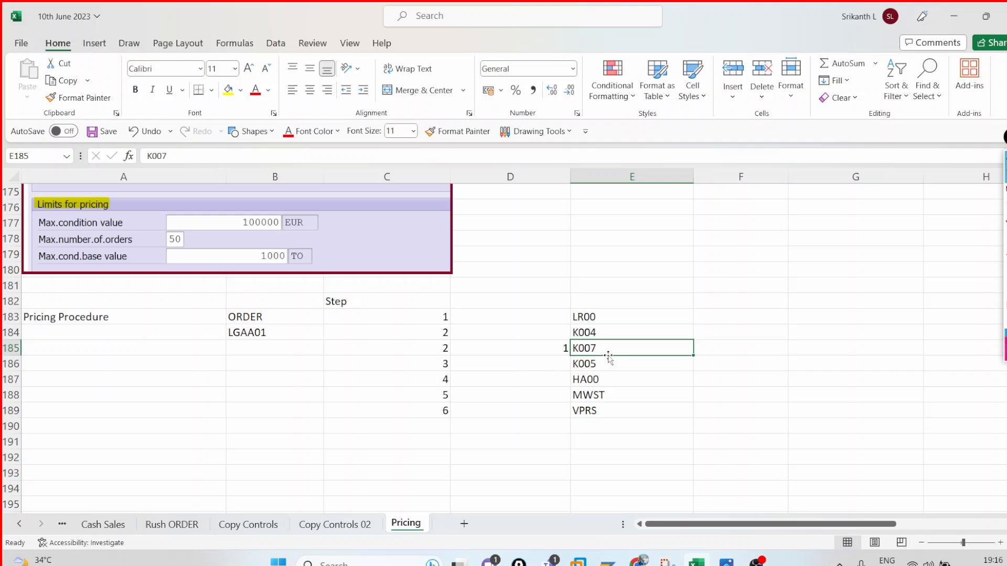
pyautogui.click(446, 367)
pyautogui.click(446, 391)
pyautogui.click(446, 381)
pyautogui.click(441, 398)
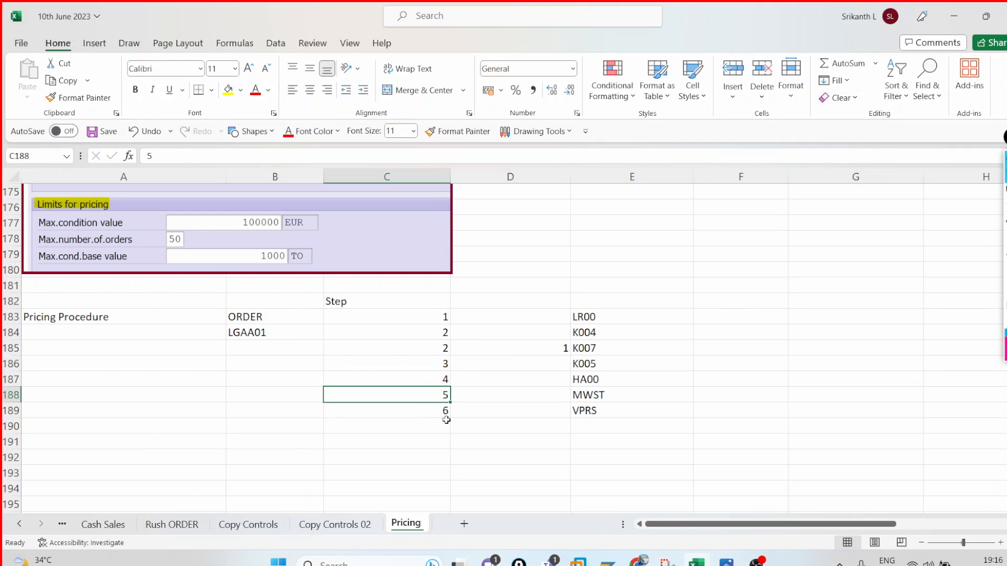
pyautogui.click(446, 421)
# Switch to SAP and examine the step number of the LR00 row in LGAA01's control data.
pyautogui.hotkey('alt', 'Tab')
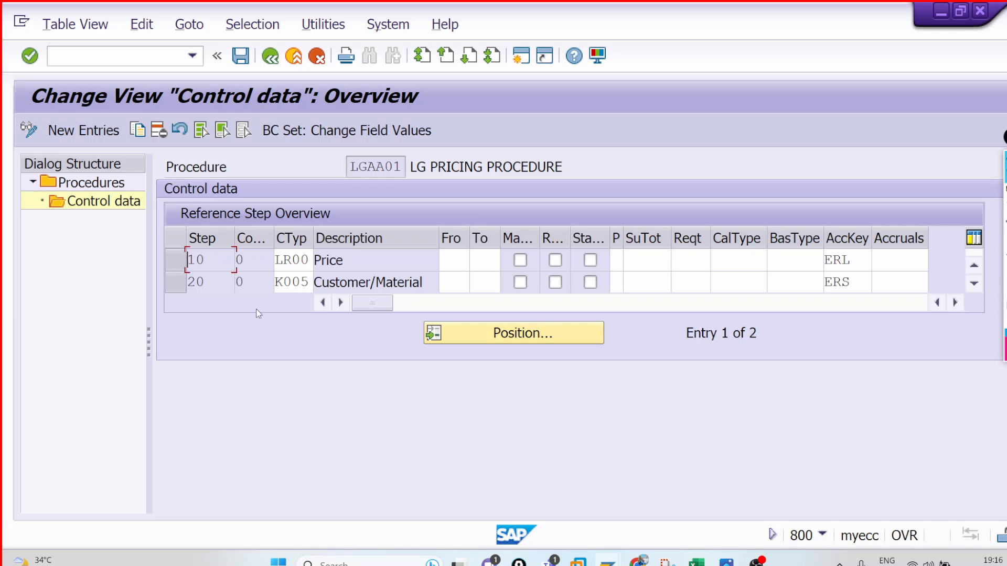
pyautogui.doubleClick(199, 260)
pyautogui.moveTo(204, 261)
pyautogui.mouseDown()
pyautogui.moveTo(185, 260)
pyautogui.moveTo(209, 262)
pyautogui.moveTo(197, 260)
pyautogui.mouseUp()
pyautogui.click(185, 260)
pyautogui.click(197, 261)
# Return to the Excel Pricing sheet and point out steps 1 and 2 and condition type K007.
pyautogui.hotkey('alt', 'Tab')
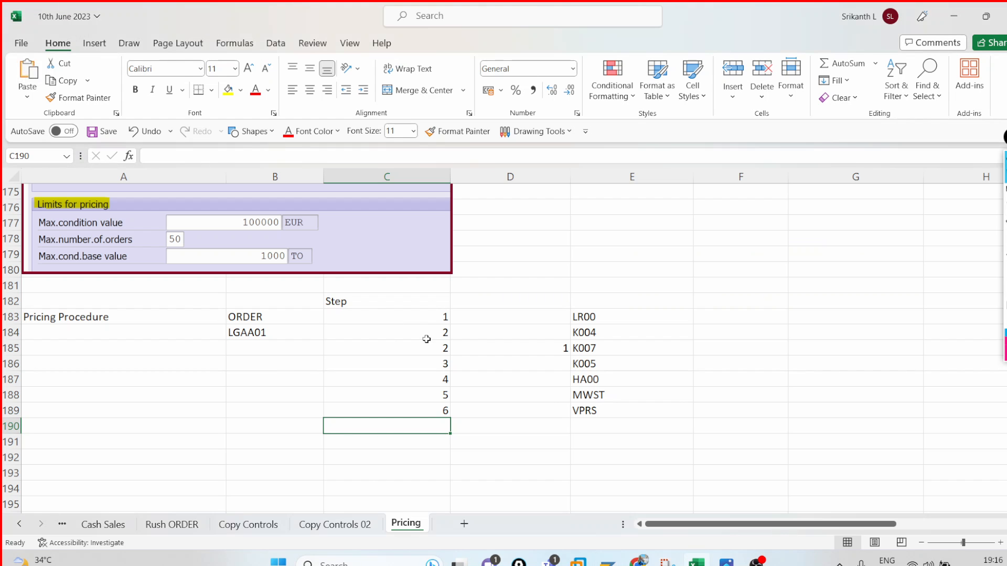
pyautogui.click(440, 319)
pyautogui.click(441, 330)
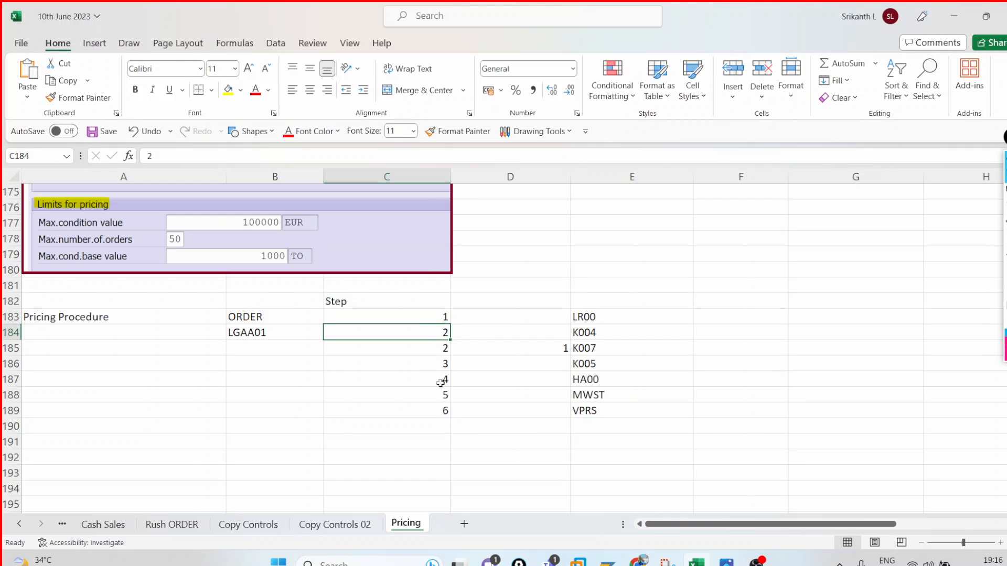
pyautogui.click(599, 348)
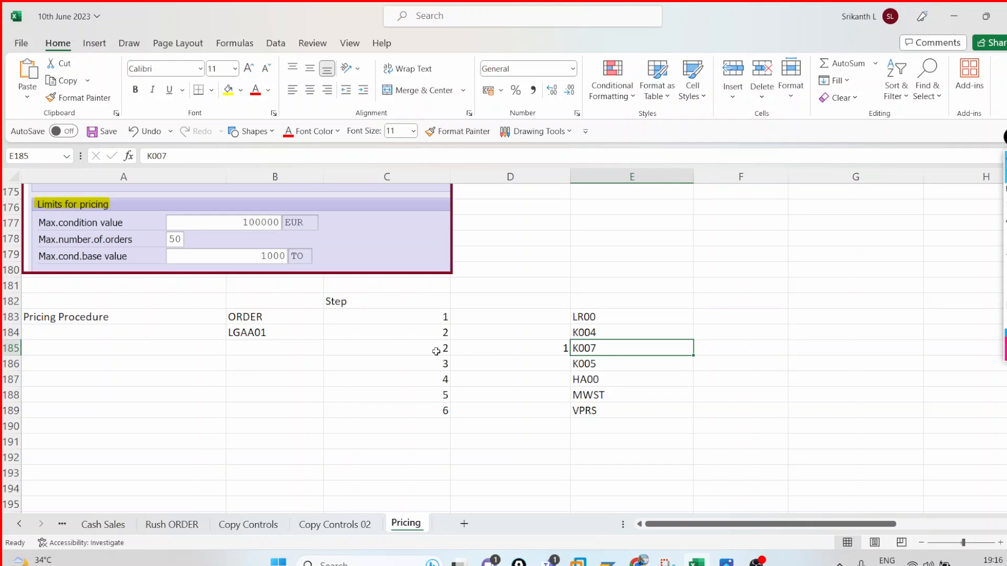
# Renumber the steps in tens: 10 and 20 in C183:C184, and 30, 40, 50 and 60 in C186:C189.
pyautogui.click(438, 318)
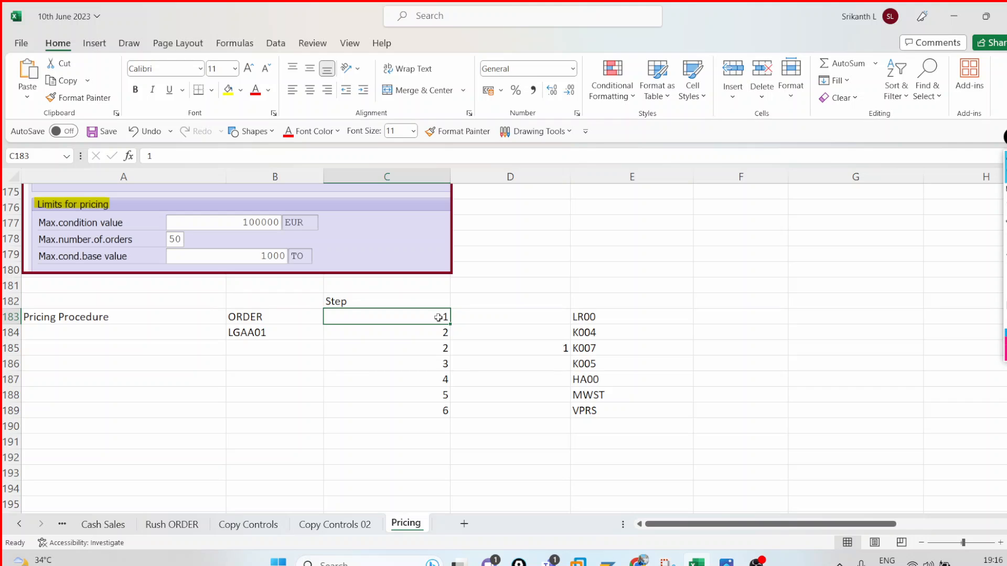
pyautogui.write('10')
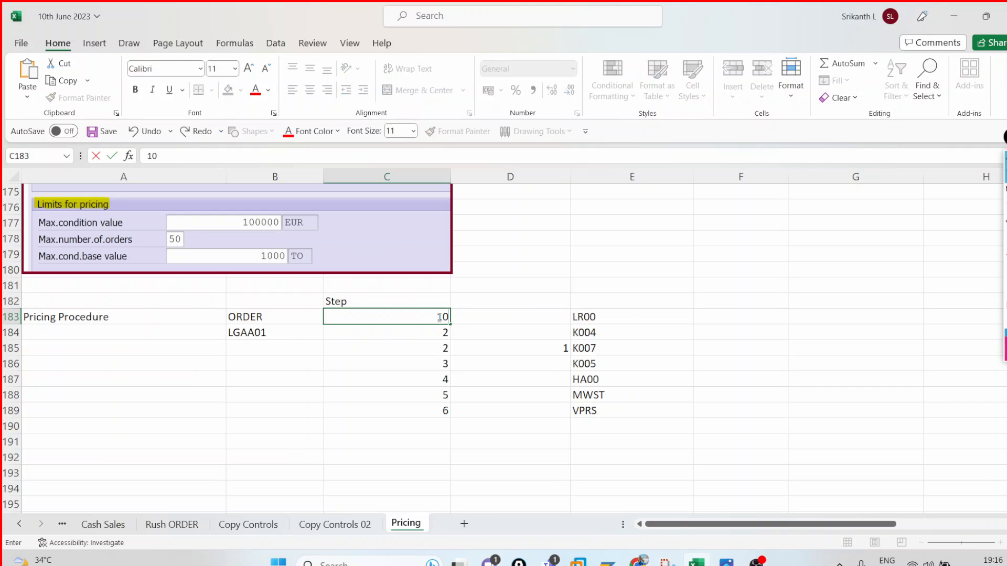
pyautogui.press('Return')
pyautogui.write('20')
pyautogui.press('Return')
pyautogui.press('Return')
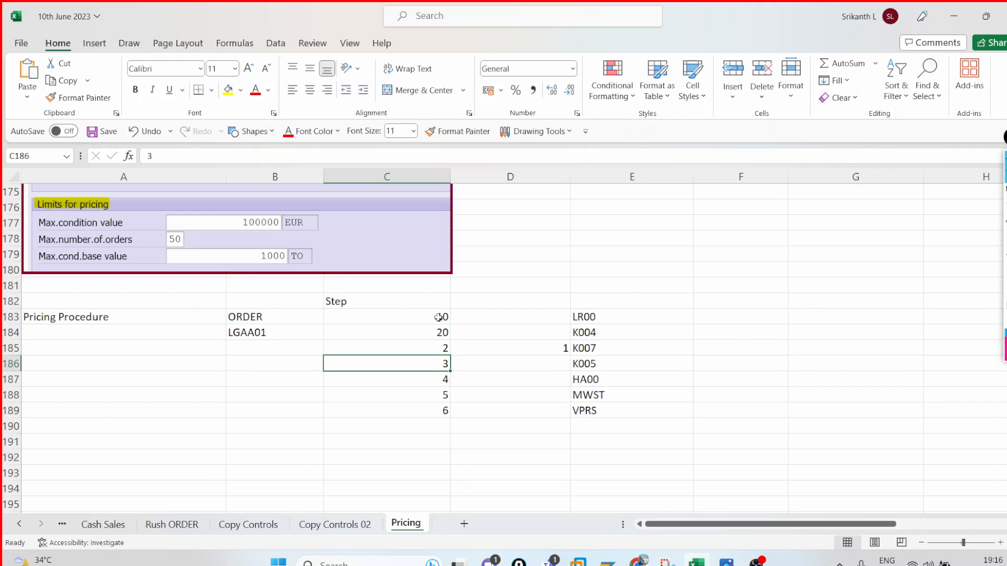
pyautogui.write('30')
pyautogui.press('Return')
pyautogui.write('4')
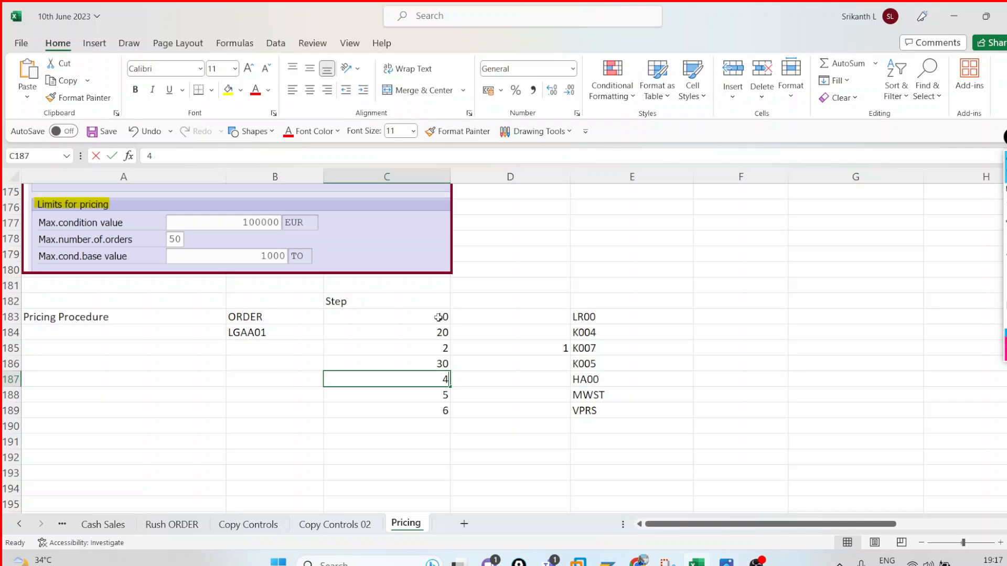
pyautogui.write('0')
pyautogui.press('Return')
pyautogui.write('50')
pyautogui.press('Return')
pyautogui.write('60')
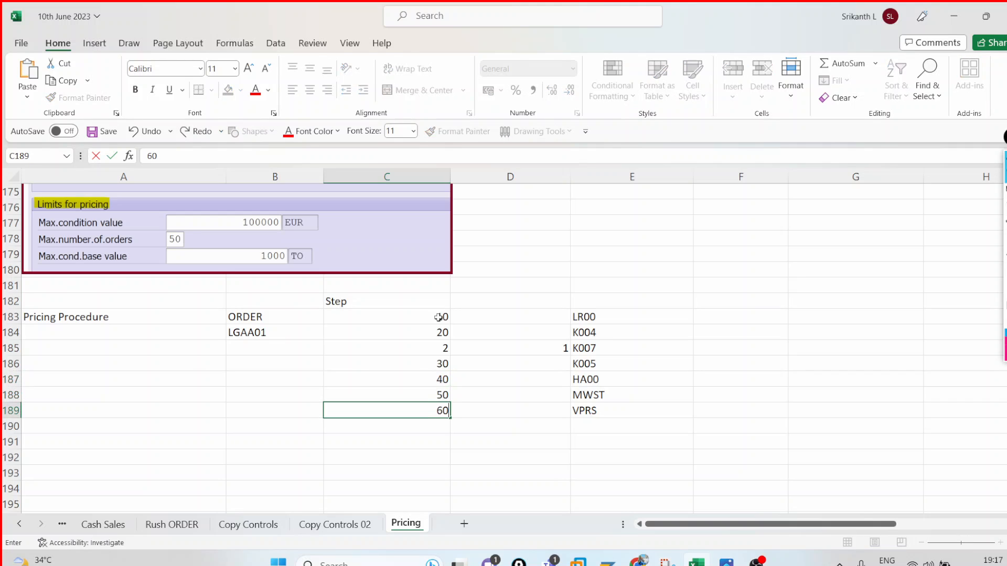
pyautogui.press('Return')
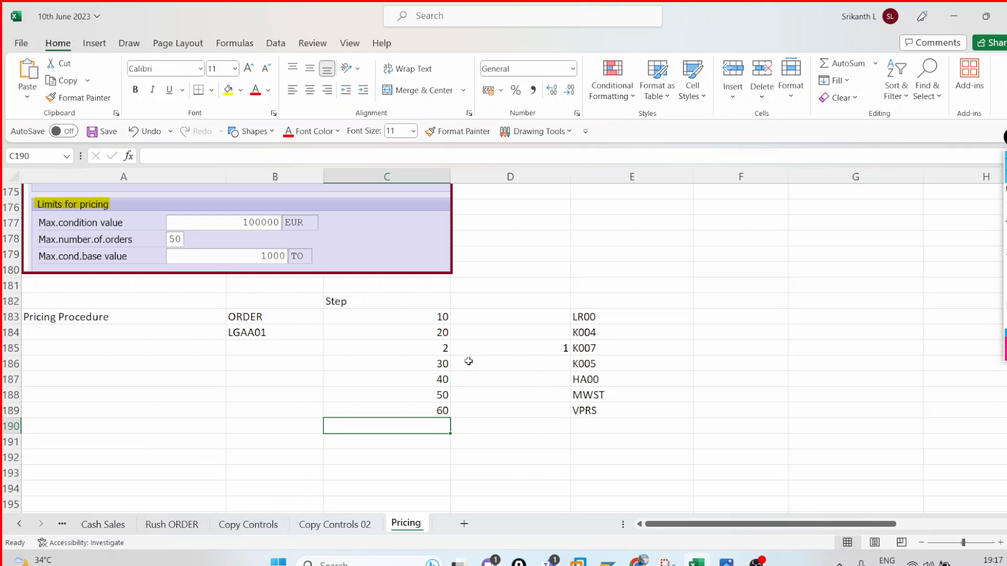
# Change the K007 row's step number in C185 to 21 and clear the value in D185.
pyautogui.moveTo(446, 350); pyautogui.dragTo(603, 351)
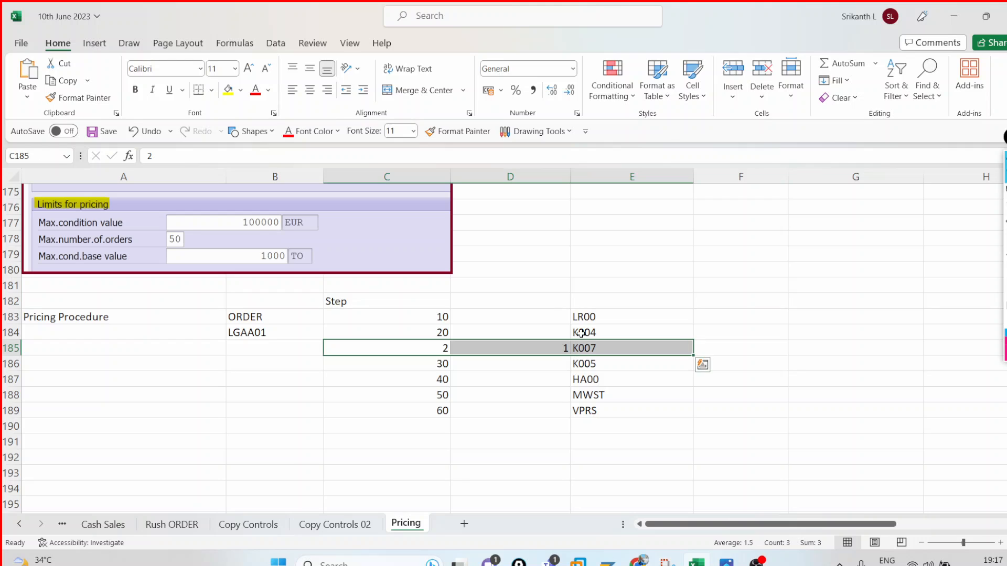
pyautogui.click(441, 349)
pyautogui.write('21')
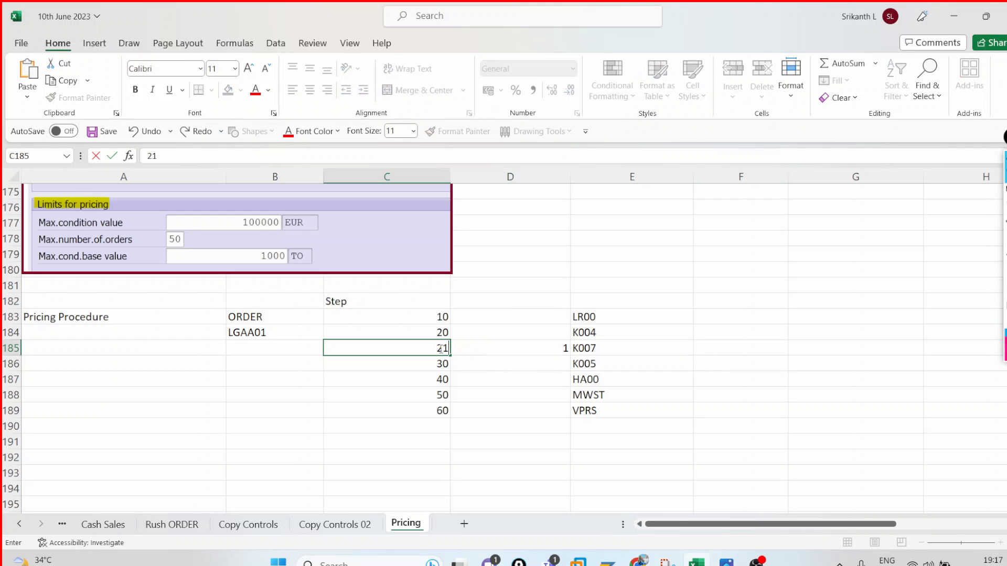
pyautogui.click(725, 326)
pyautogui.click(554, 354)
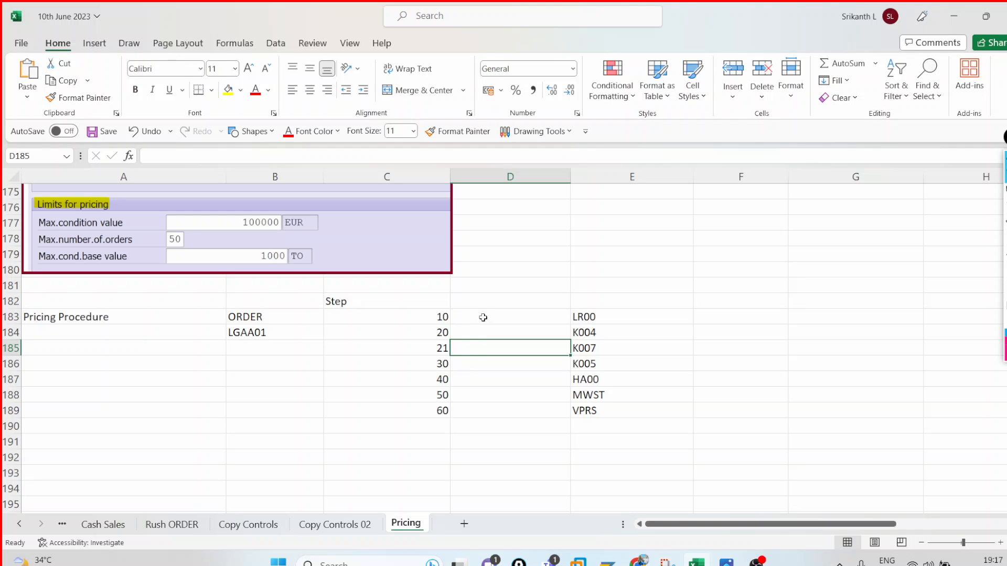
# Switch to SAP, check the Counter column in LGAA01's control data, and go back to the Procedures overview.
pyautogui.hotkey('alt', 'Tab')
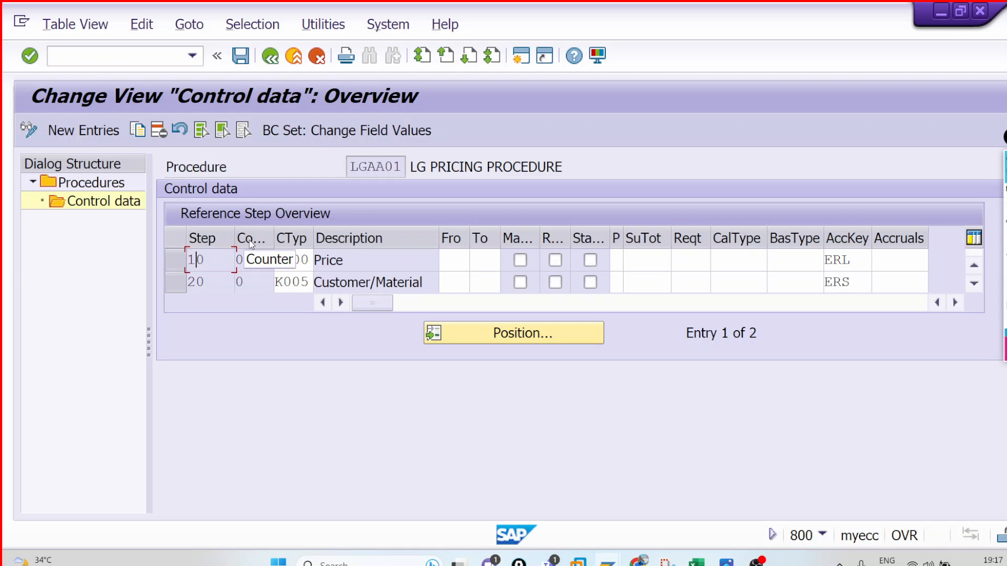
pyautogui.click(108, 130)
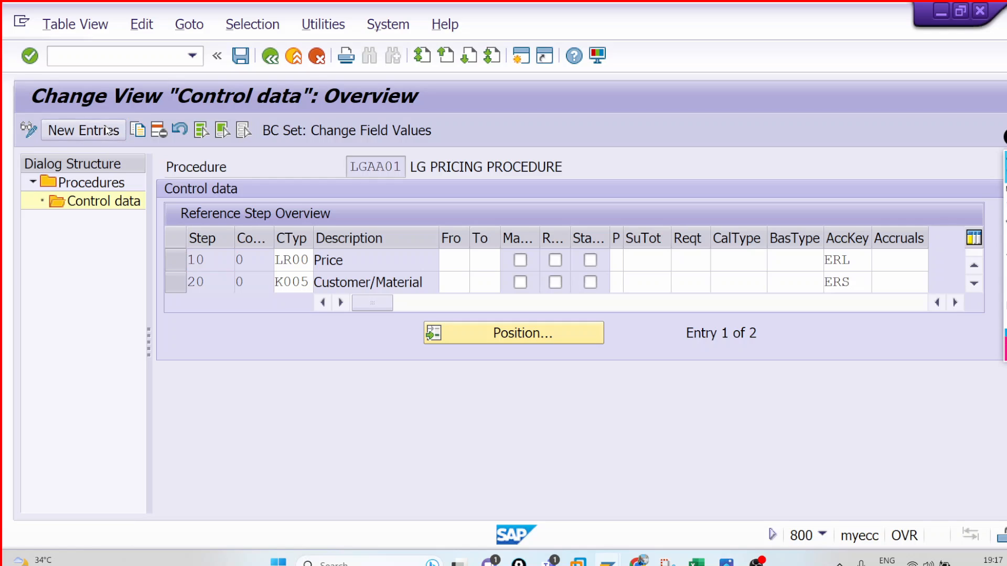
pyautogui.click(270, 55)
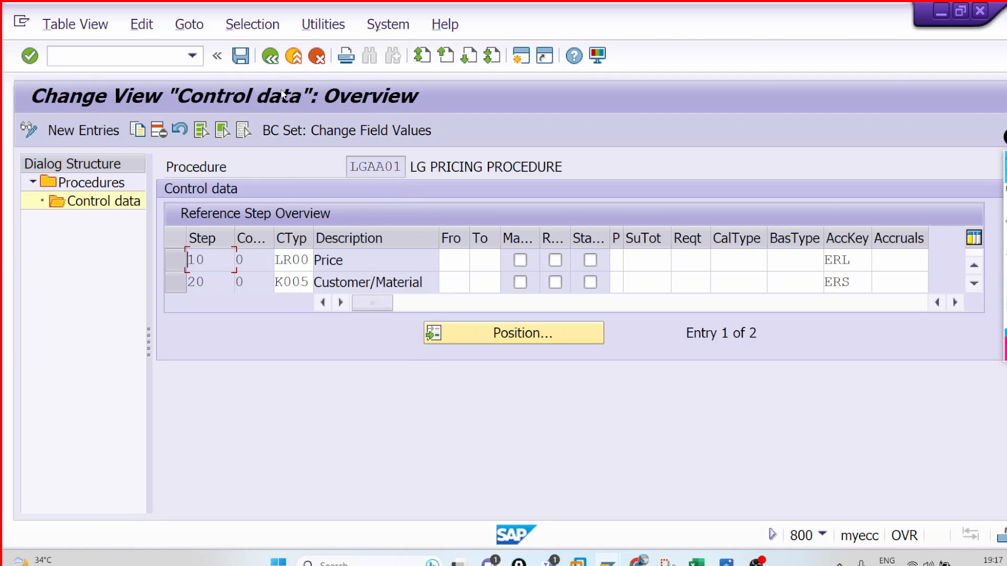
pyautogui.click(270, 55)
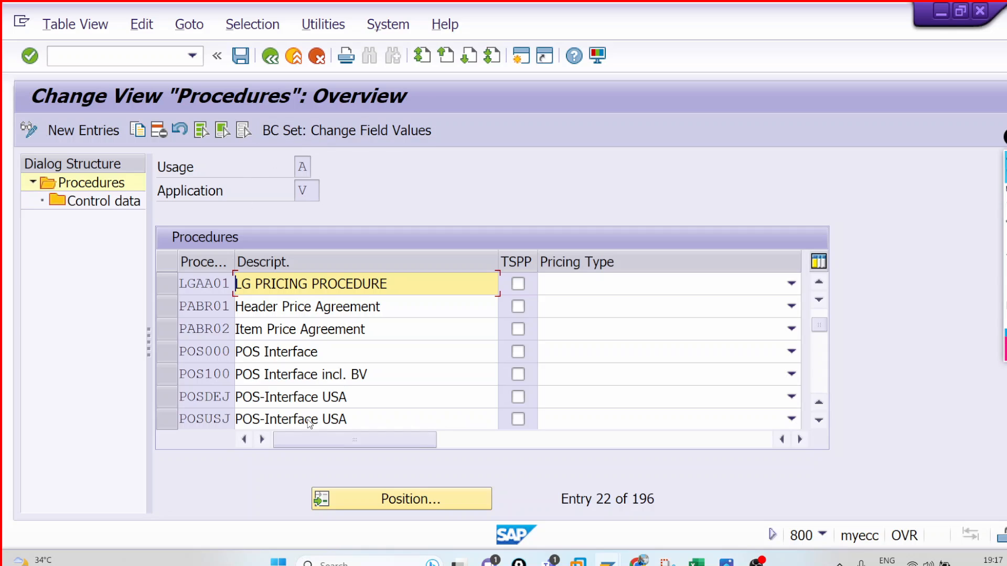
# Add a new pricing procedure entry LGDUMM with the description LG DUMMY.
pyautogui.click(94, 131)
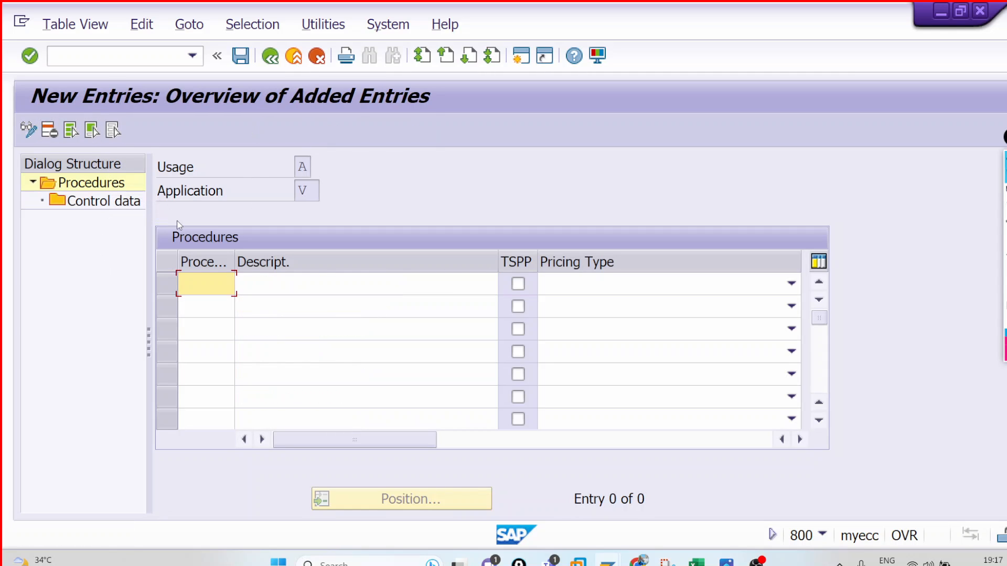
pyautogui.write('l')
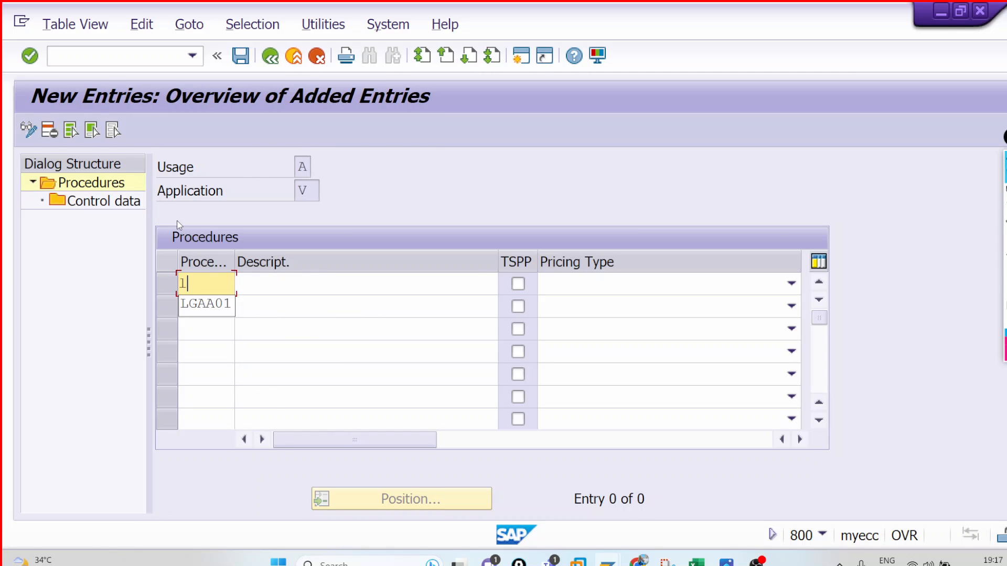
pyautogui.write('gaa')
pyautogui.press('BackSpace')
pyautogui.press('BackSpace')
pyautogui.press('BackSpace')
pyautogui.press('BackSpace')
pyautogui.write('lgdumm')
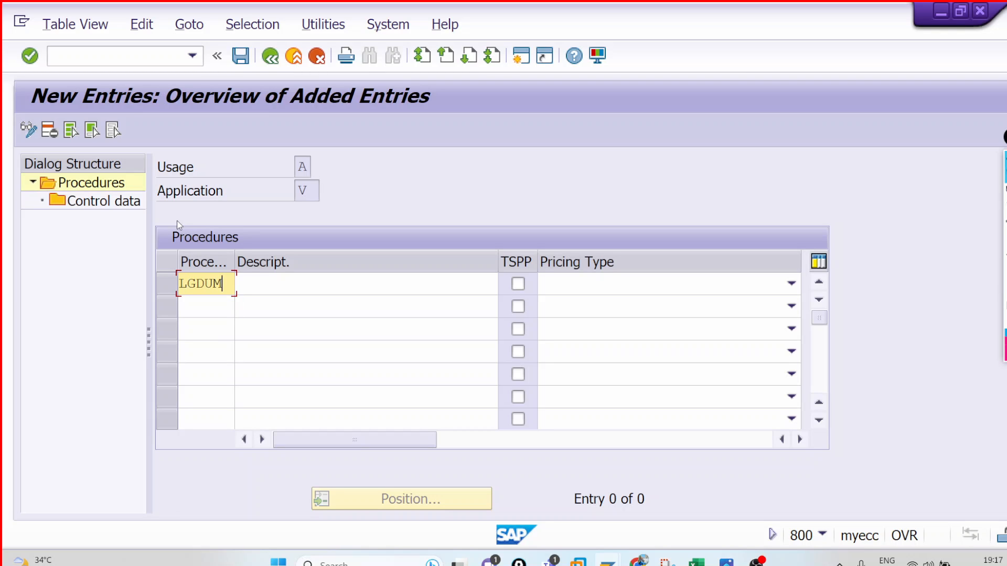
pyautogui.press('Tab')
pyautogui.write('LG ')
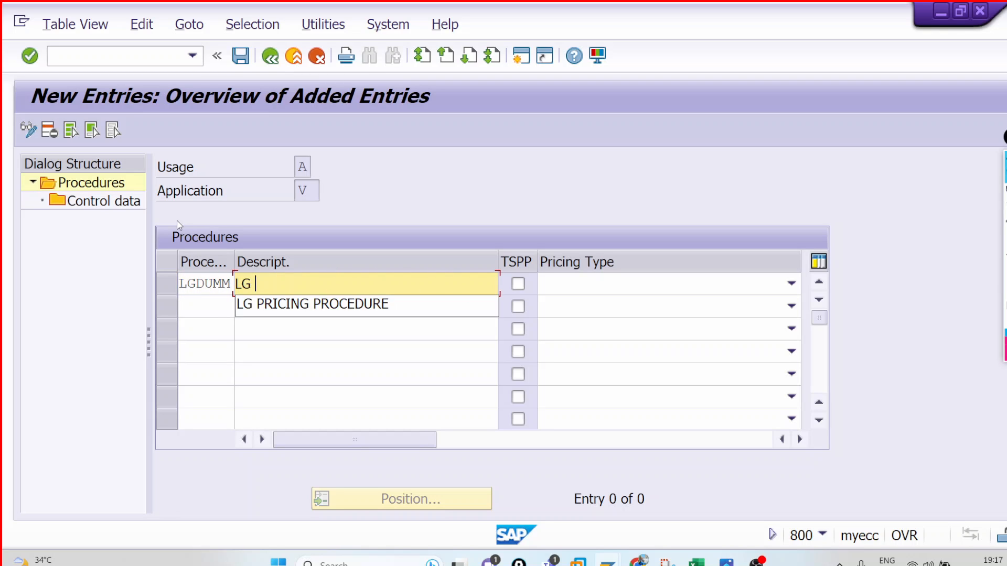
pyautogui.write('DUMMY')
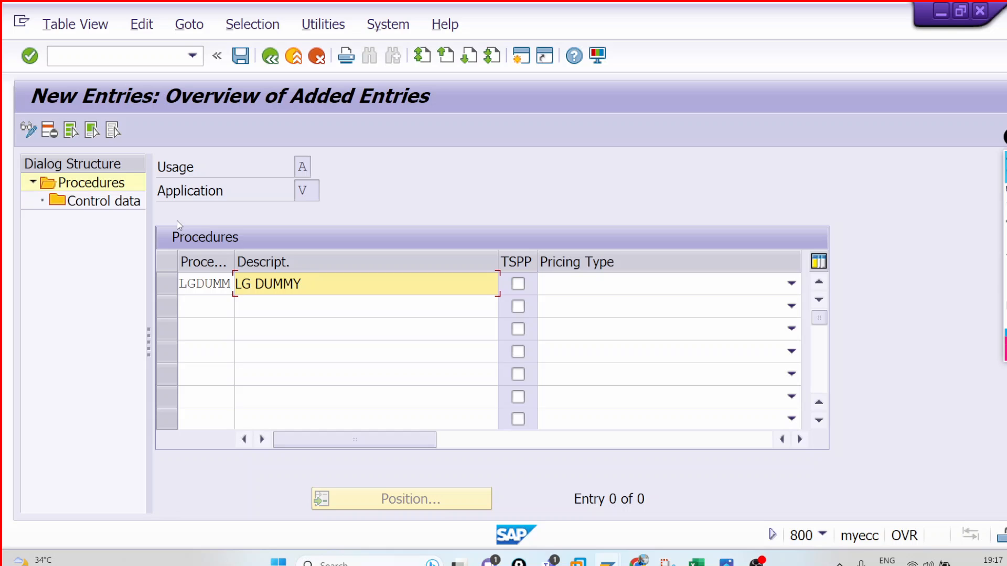
# Save the new LGDUMM procedure entry and accept the customizing request.
pyautogui.press('Return')
pyautogui.click(167, 283)
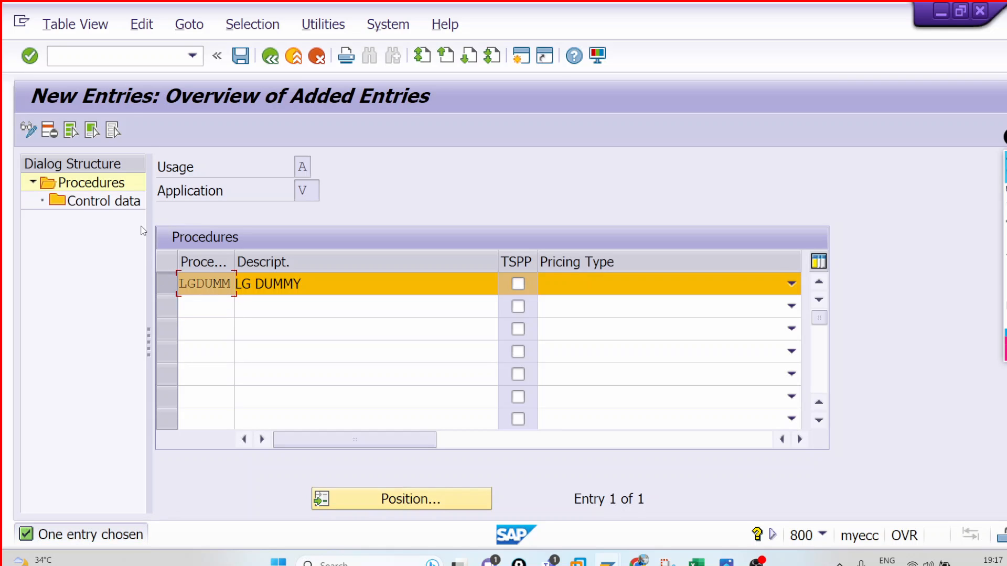
pyautogui.hotkey('ctrl', 's')
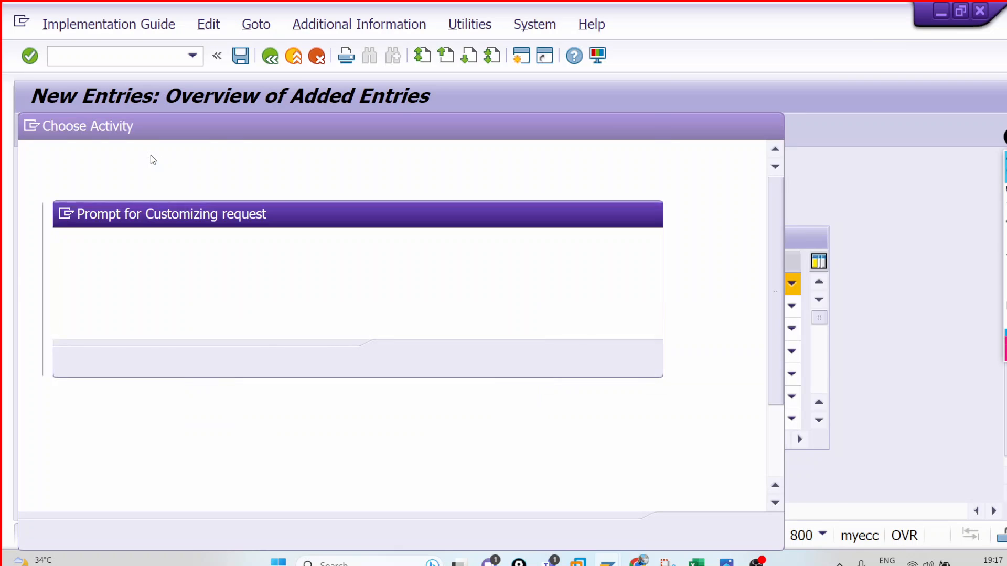
pyautogui.press('Return')
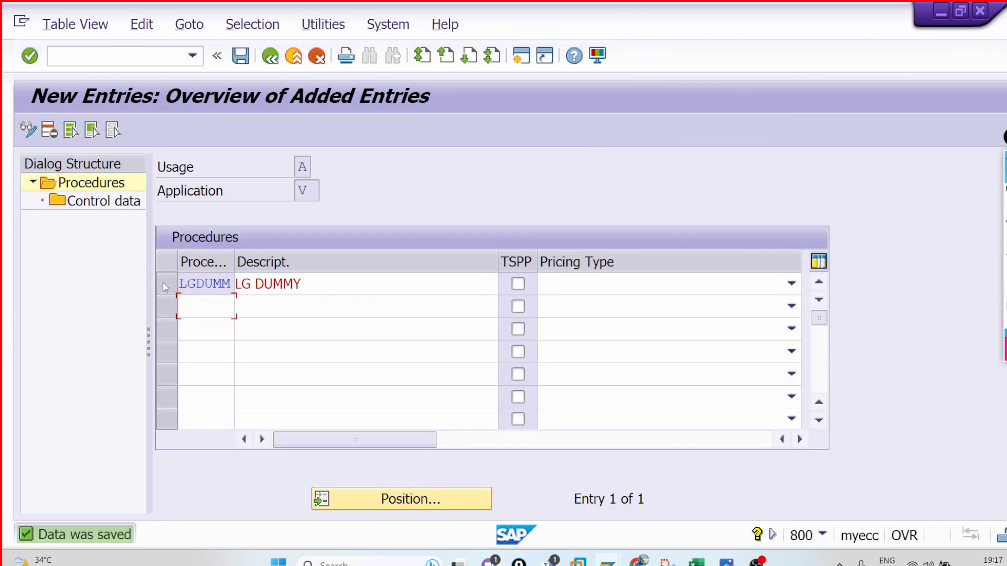
# Open the control data of procedure LGDUMM and add a new entry for step 1 with condition type LR00.
pyautogui.click(165, 286)
pyautogui.doubleClick(107, 206)
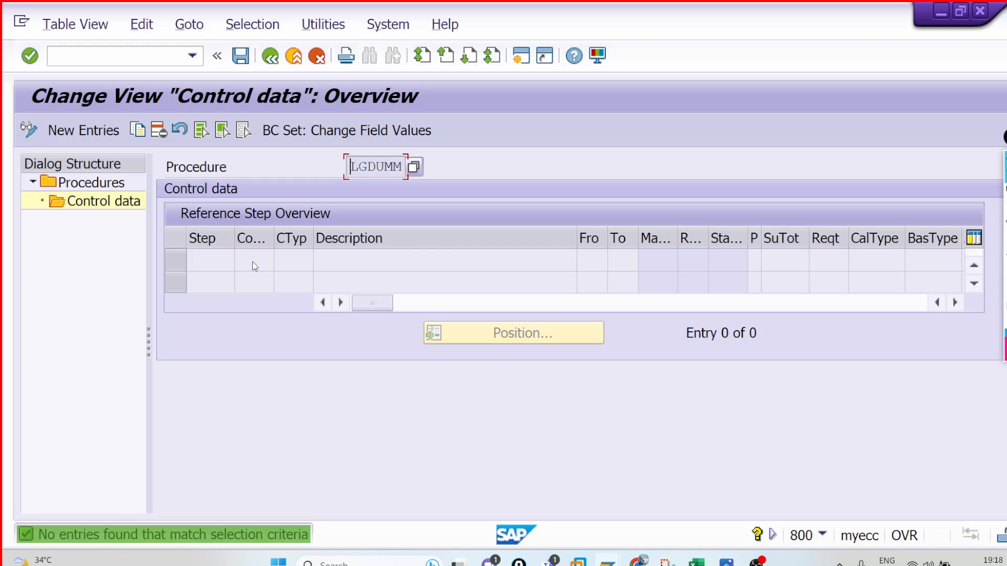
pyautogui.click(118, 131)
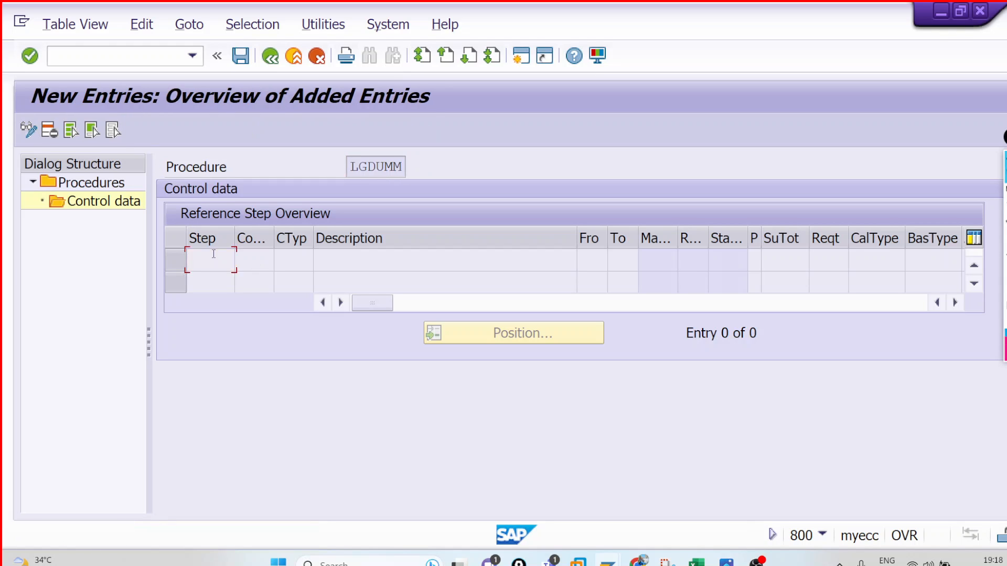
pyautogui.write('1')
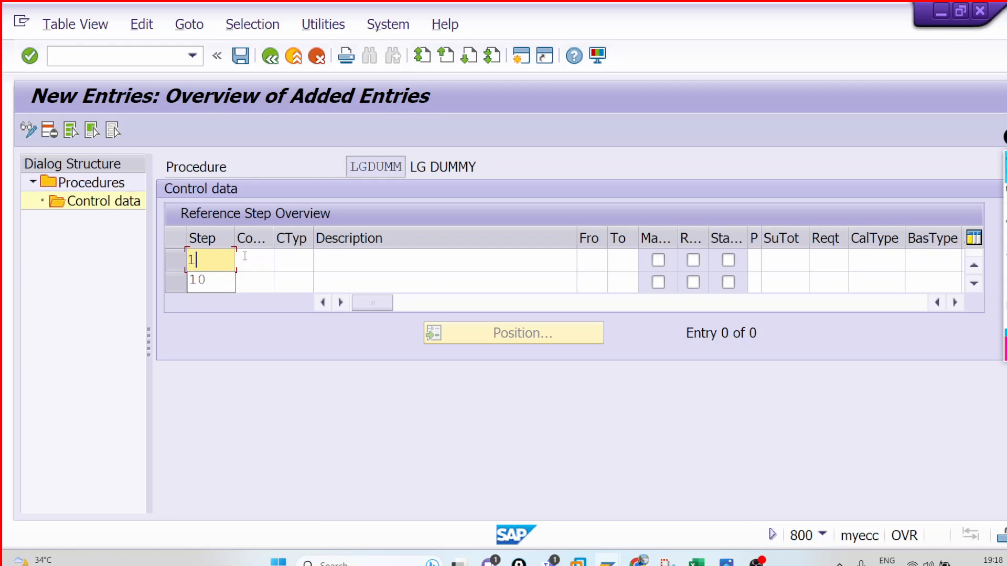
pyautogui.click(283, 260)
pyautogui.write('LR00')
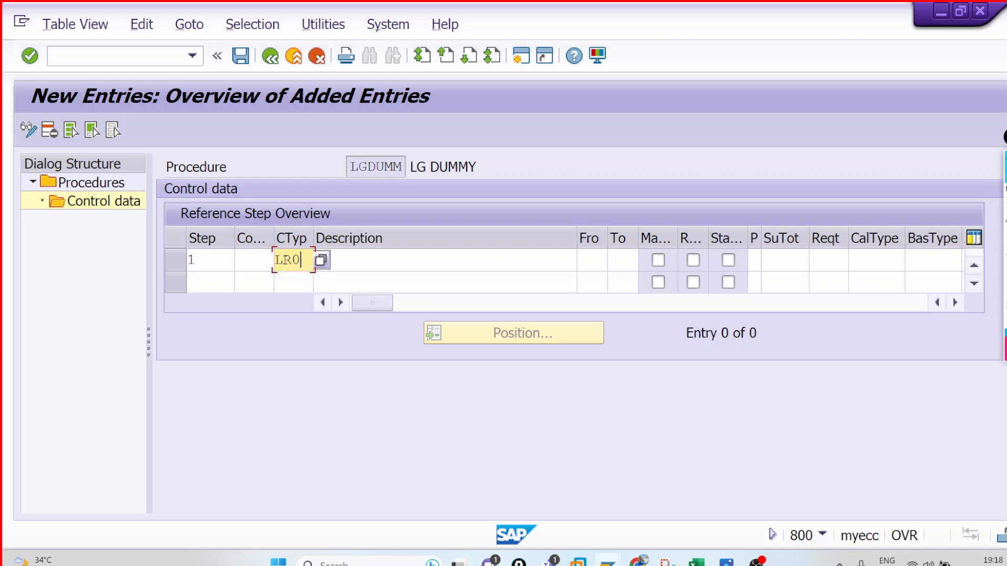
# Add step 2 with condition type K004 to the LGDUMM control data.
pyautogui.click(218, 283)
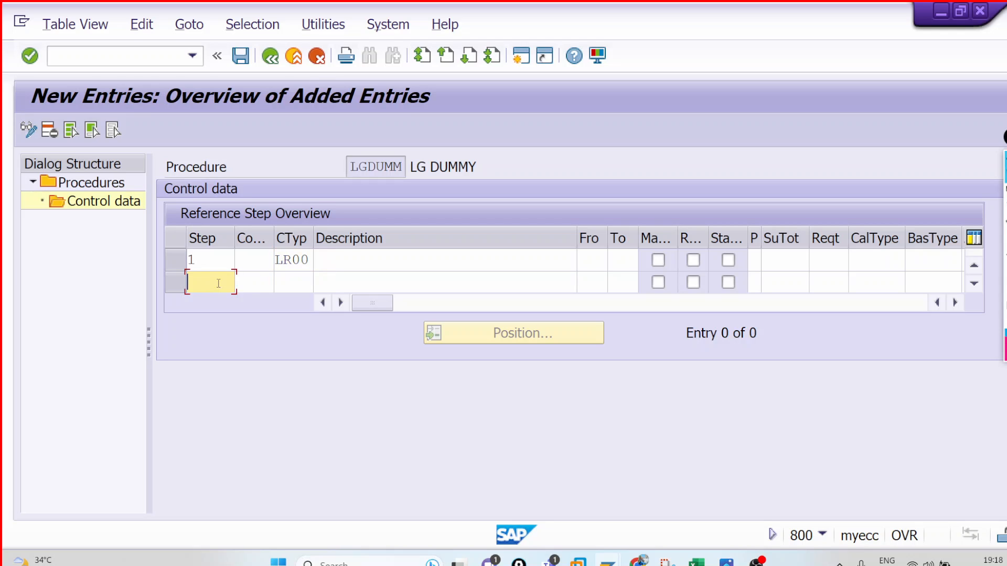
pyautogui.write('2')
pyautogui.press('Tab')
pyautogui.press('Tab')
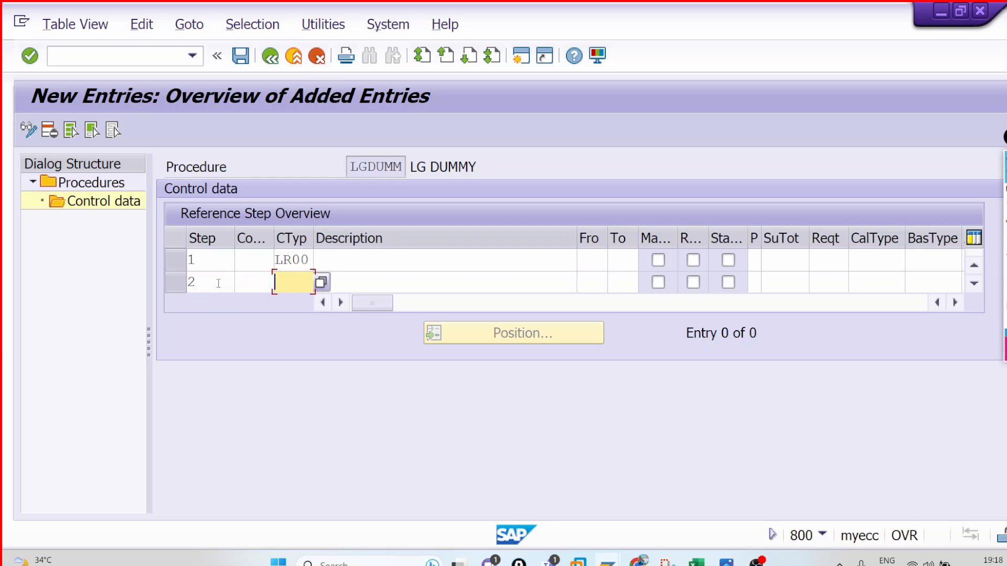
pyautogui.write('K004')
pyautogui.press('Return')
# Add step 3 with condition type K005 and save the new control data entries.
pyautogui.write('3')
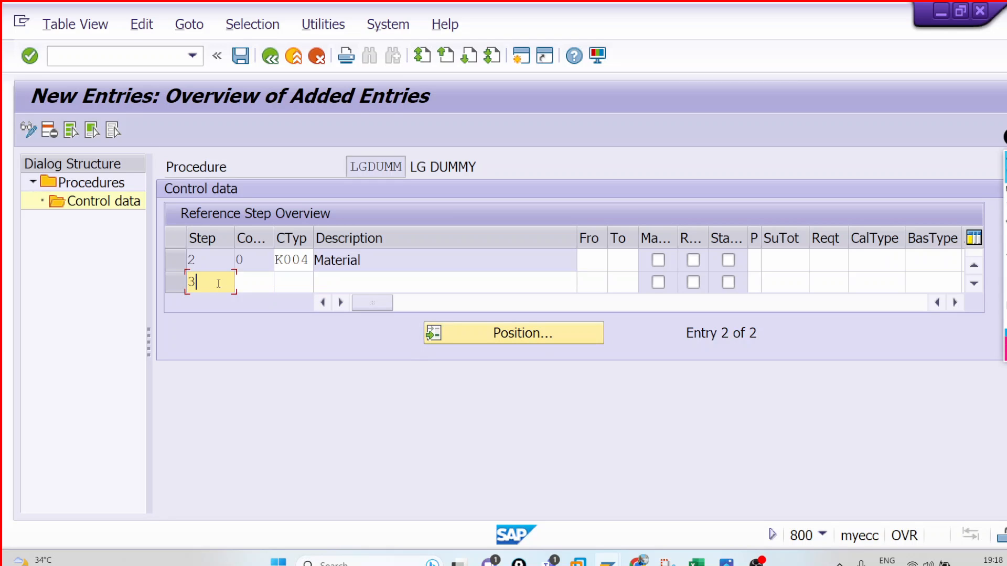
pyautogui.press('Tab')
pyautogui.press('Tab')
pyautogui.write('K00')
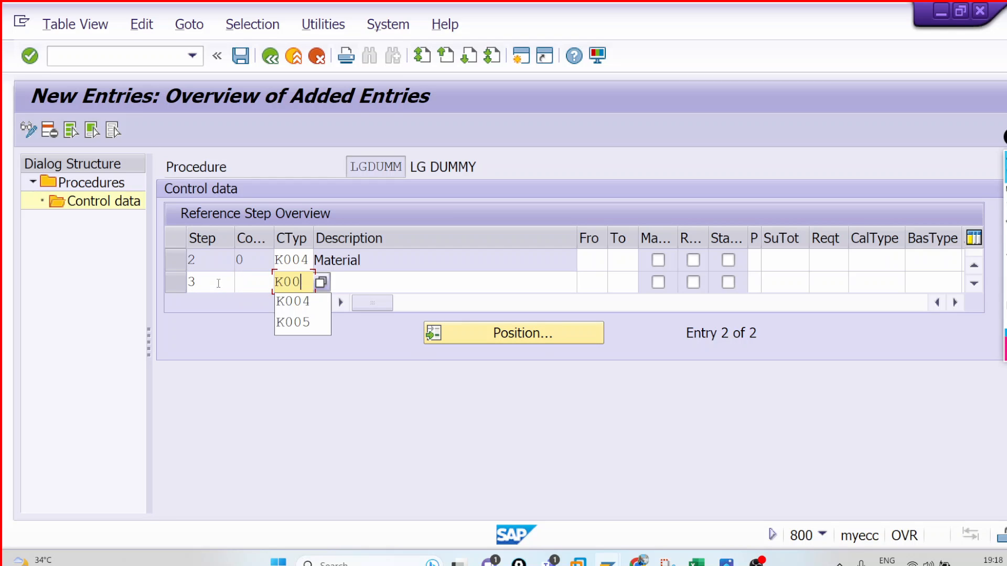
pyautogui.write('5')
pyautogui.press('Return')
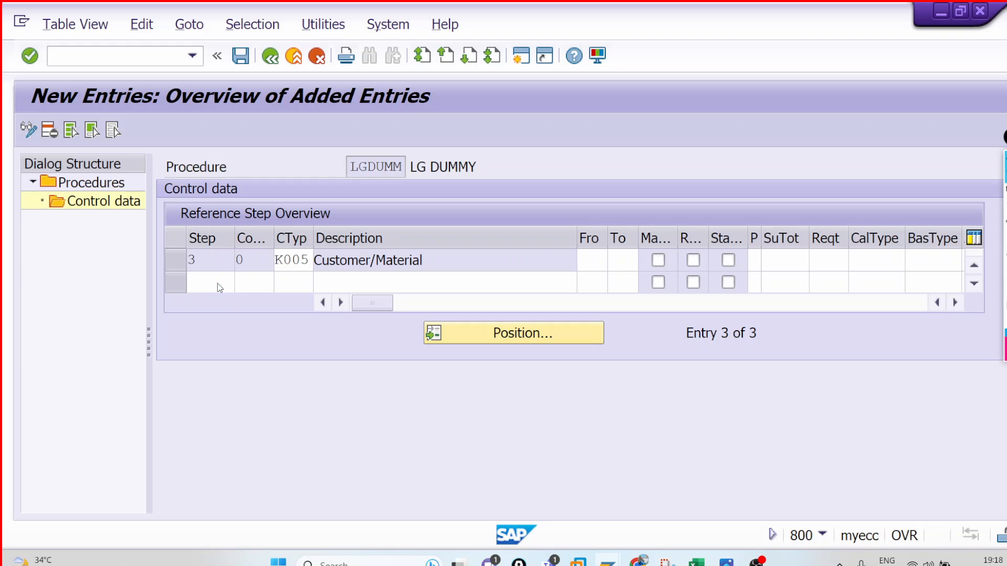
pyautogui.click(240, 55)
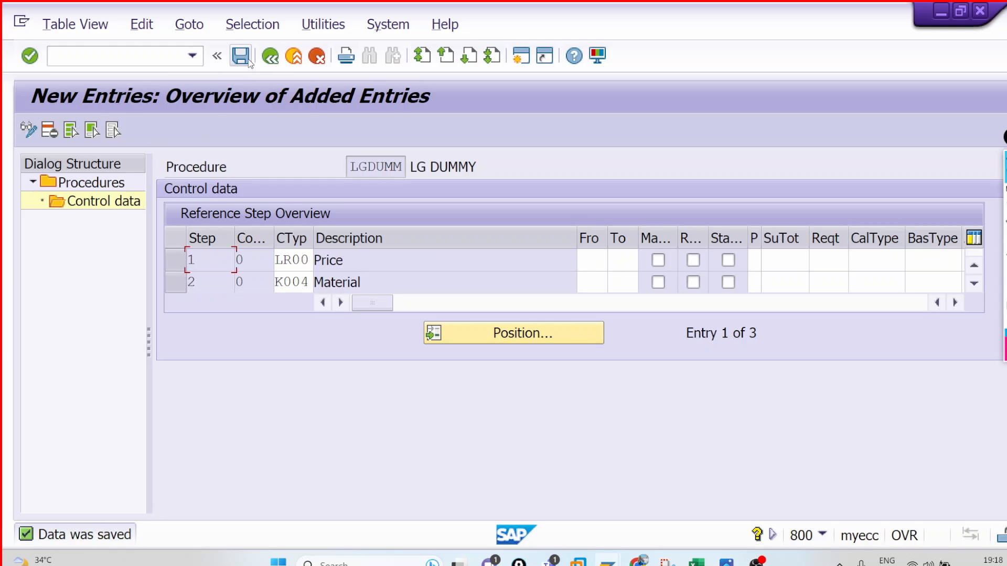
# Go back to the procedures, reopen LGDUMM's control data and review its saved steps in order.
pyautogui.click(269, 59)
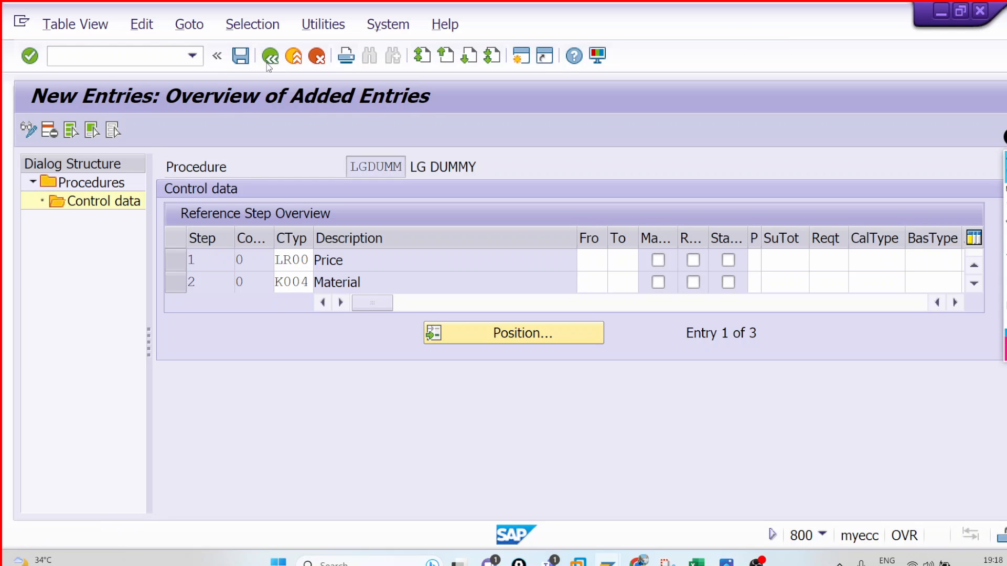
pyautogui.click(268, 59)
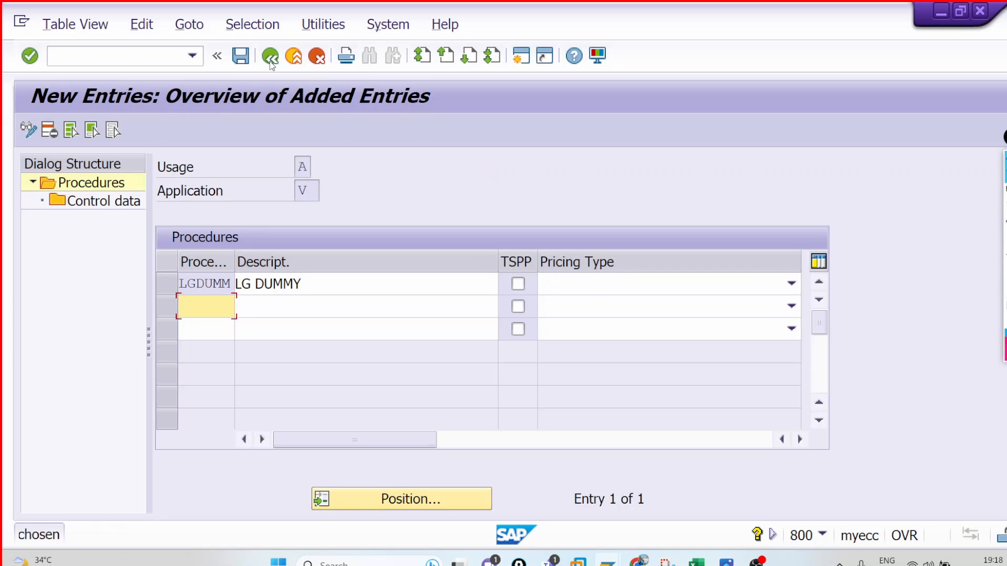
pyautogui.click(167, 283)
pyautogui.doubleClick(128, 208)
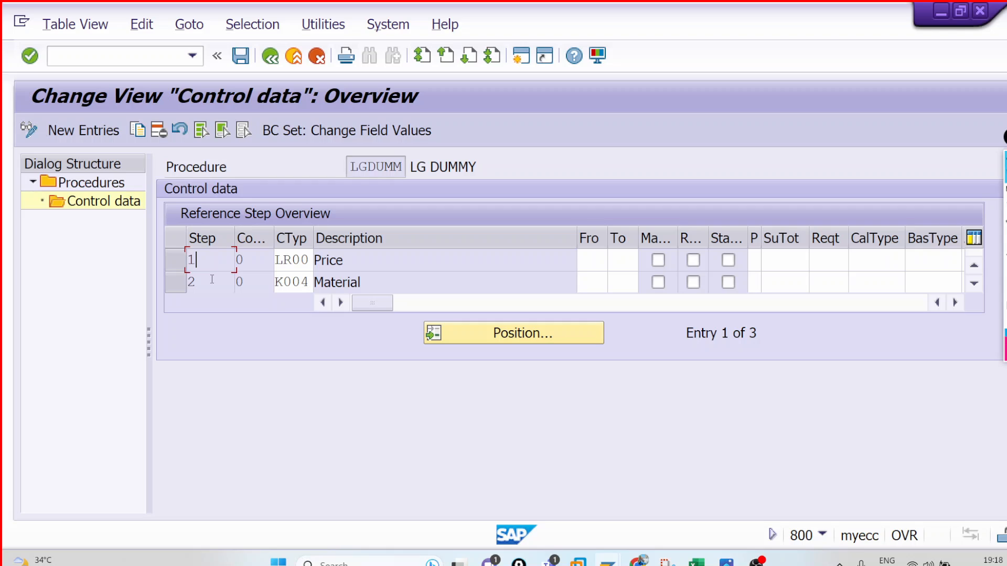
pyautogui.scroll(-2, 211, 283)
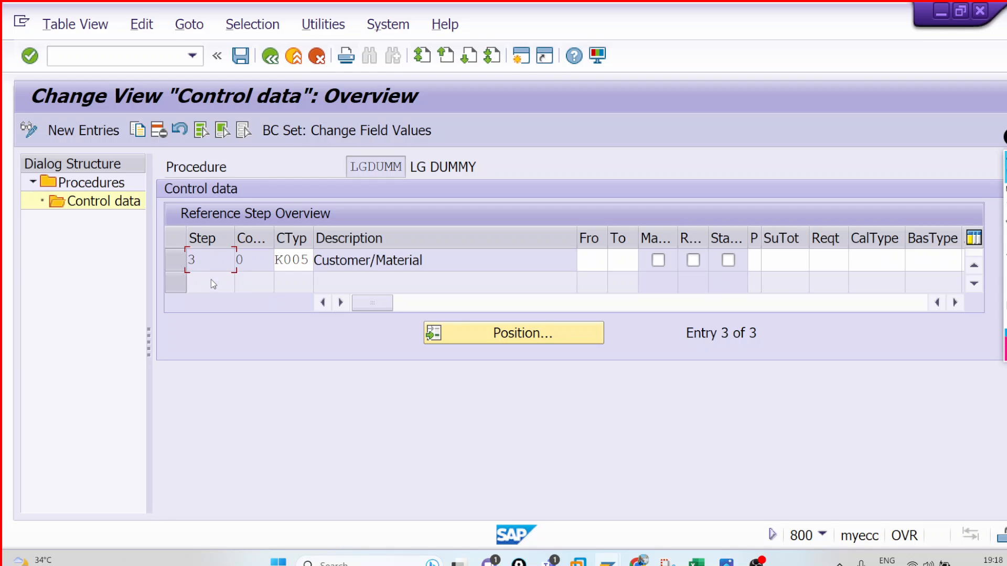
pyautogui.scroll(2, 222, 270)
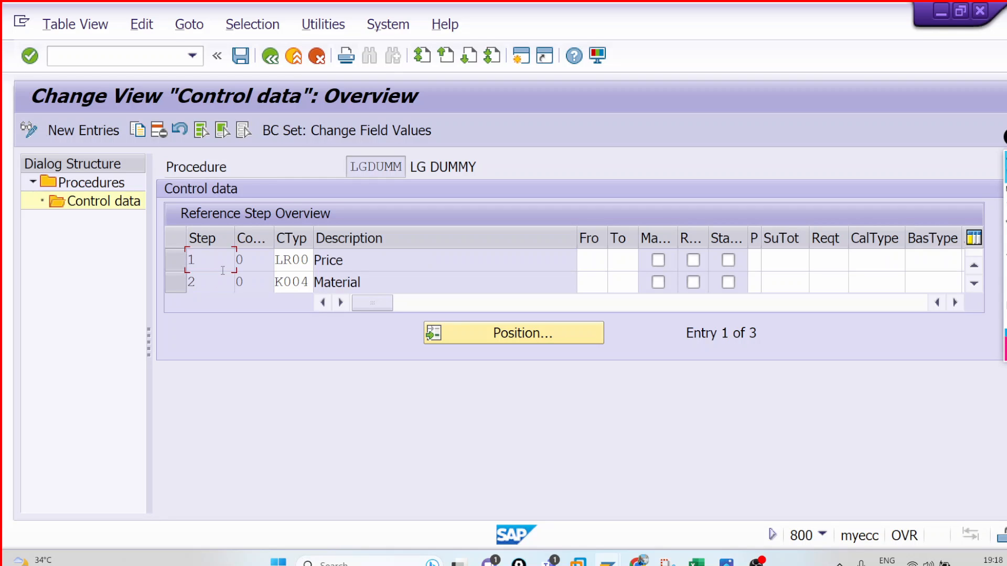
pyautogui.click(973, 284)
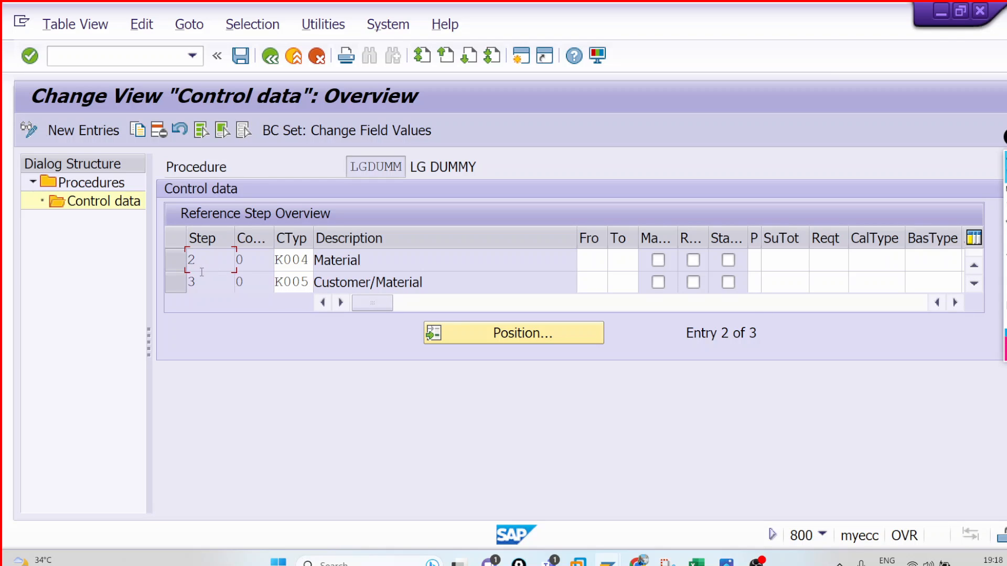
pyautogui.scroll(-1, 241, 283)
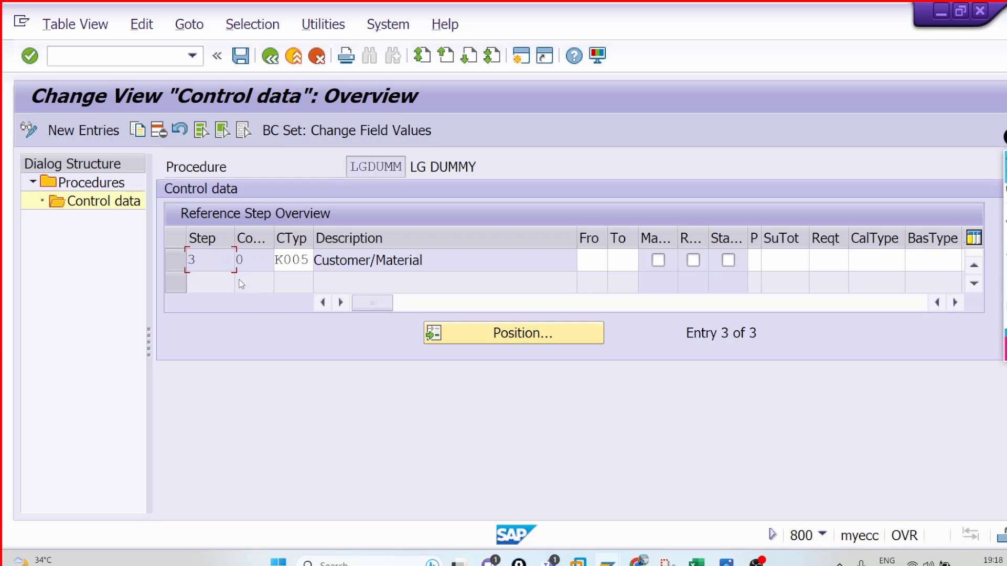
# Add and save a new control data entry with step 2, counter 1 and condition type K007, and return to the overview.
pyautogui.click(83, 130)
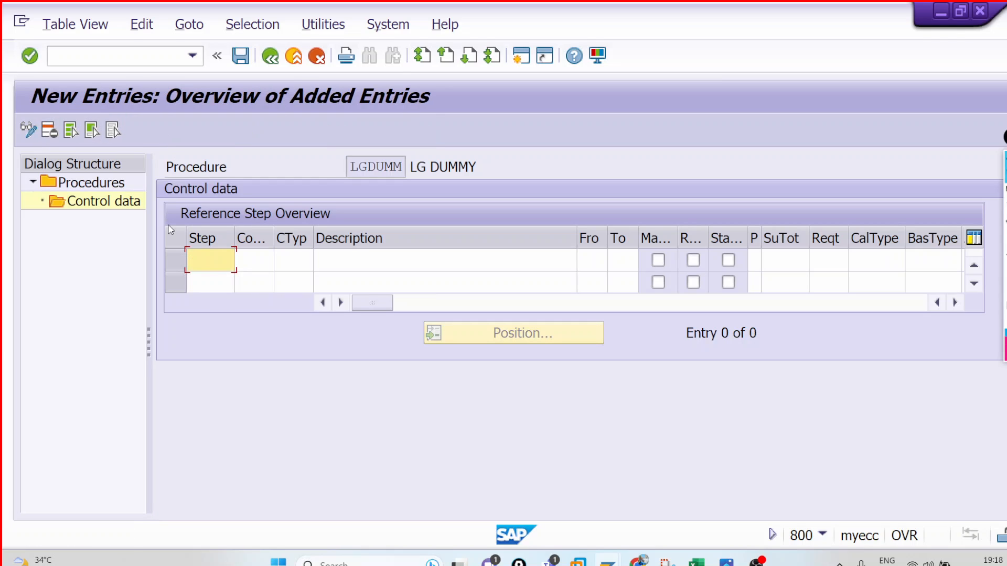
pyautogui.write('2')
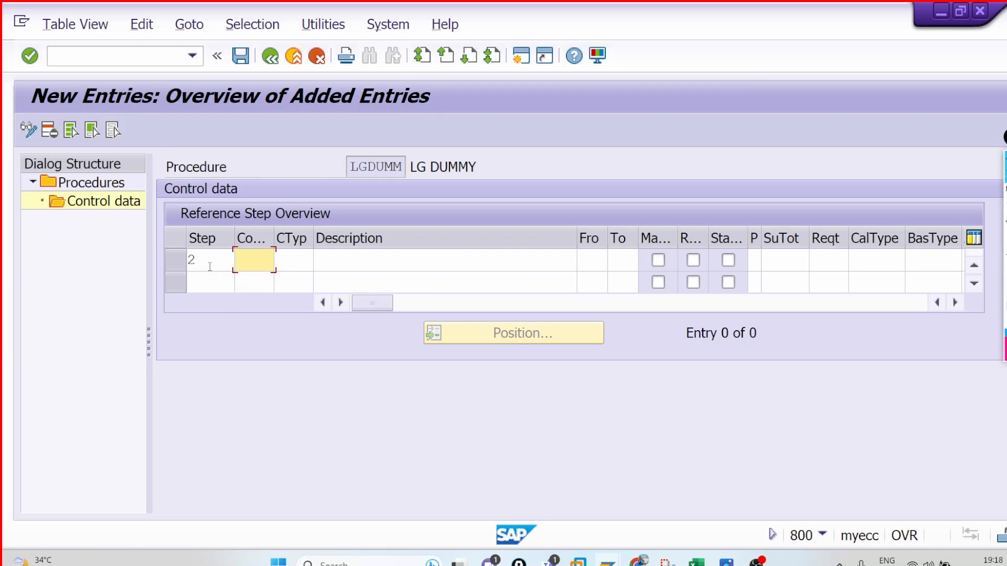
pyautogui.write('1')
pyautogui.press('Tab')
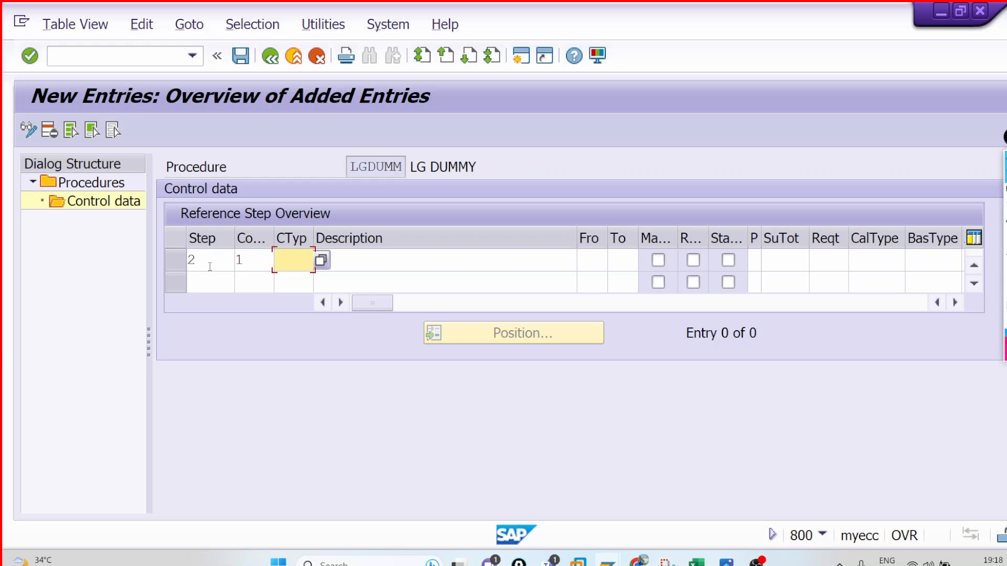
pyautogui.write('K007')
pyautogui.press('Return')
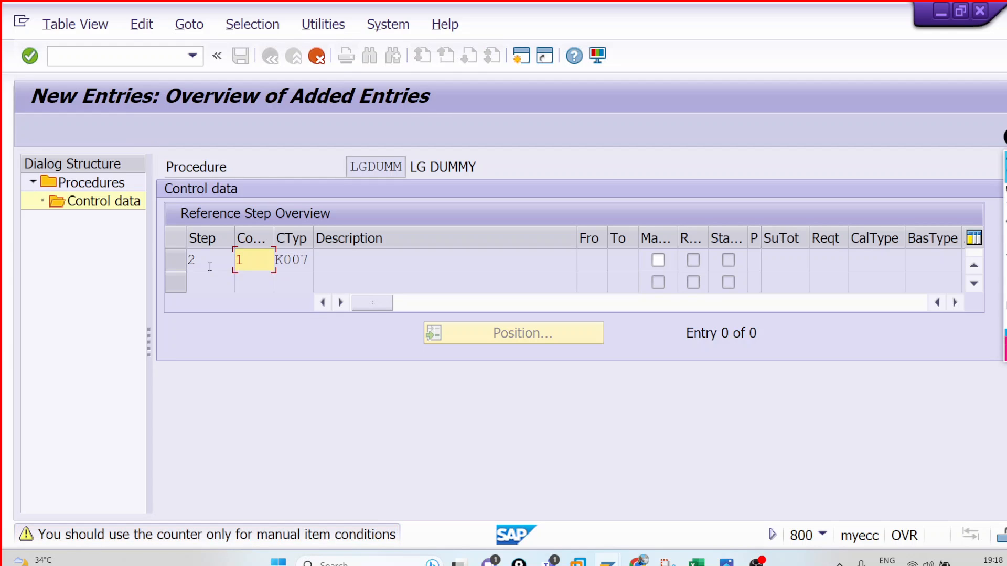
pyautogui.press('Return')
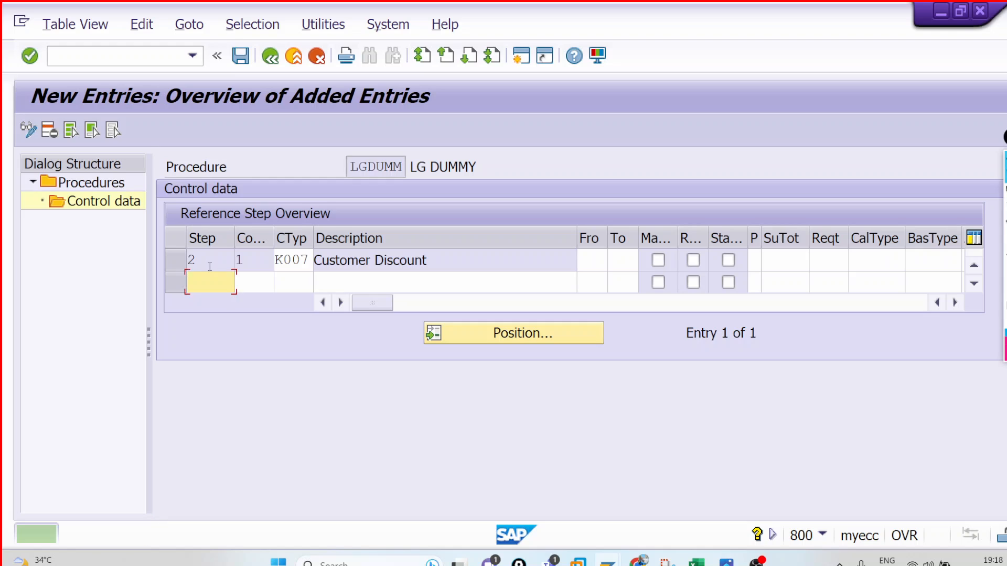
pyautogui.click(241, 56)
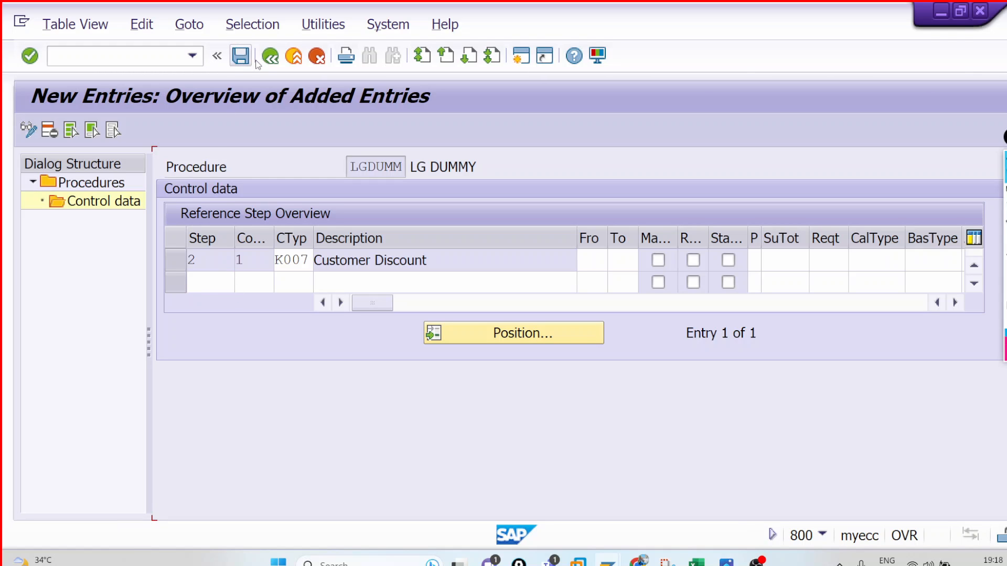
pyautogui.click(241, 55)
pyautogui.click(277, 56)
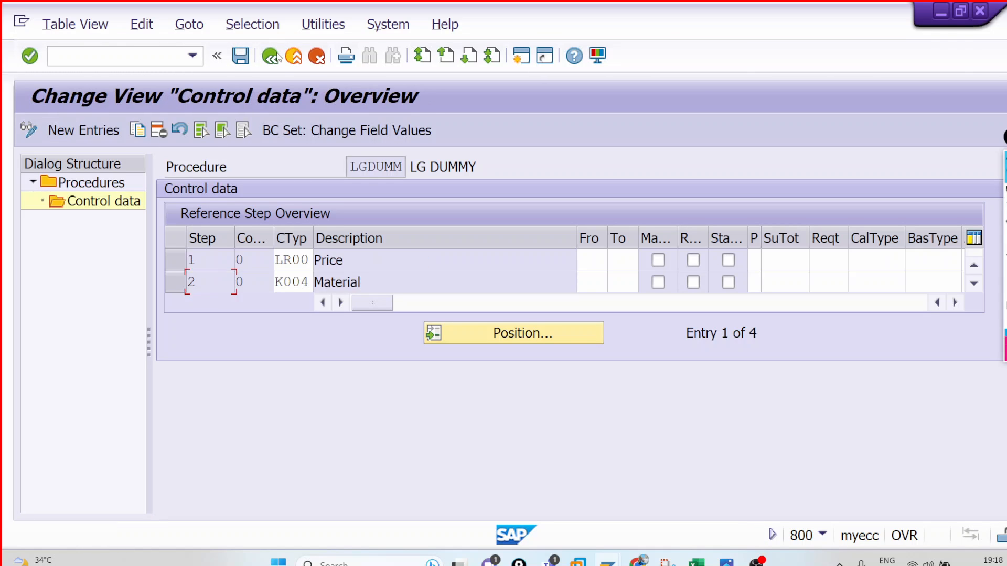
# Check the order of the K004, K007 and K005 rows and narrow the Description column of the control data table.
pyautogui.click(977, 286)
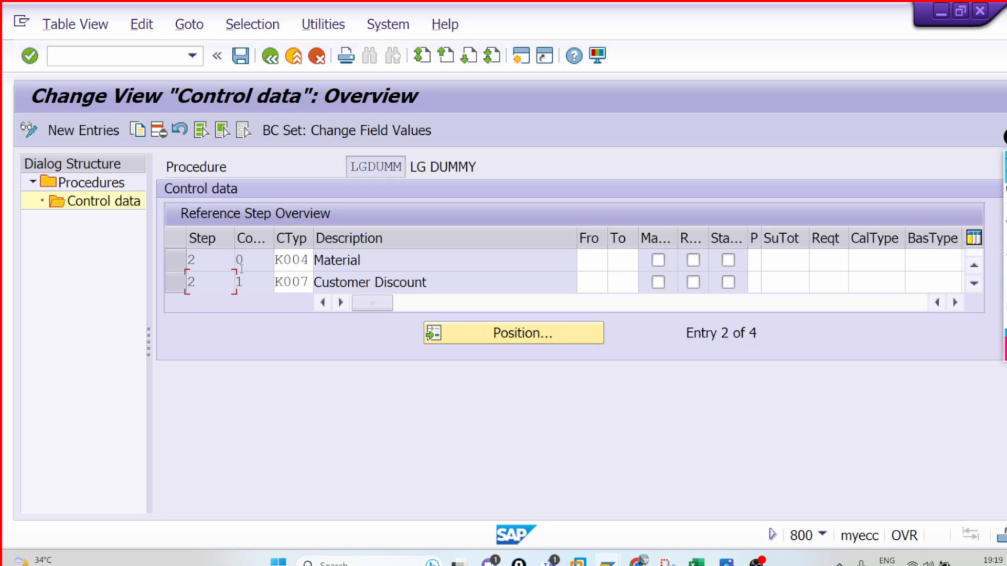
pyautogui.click(974, 285)
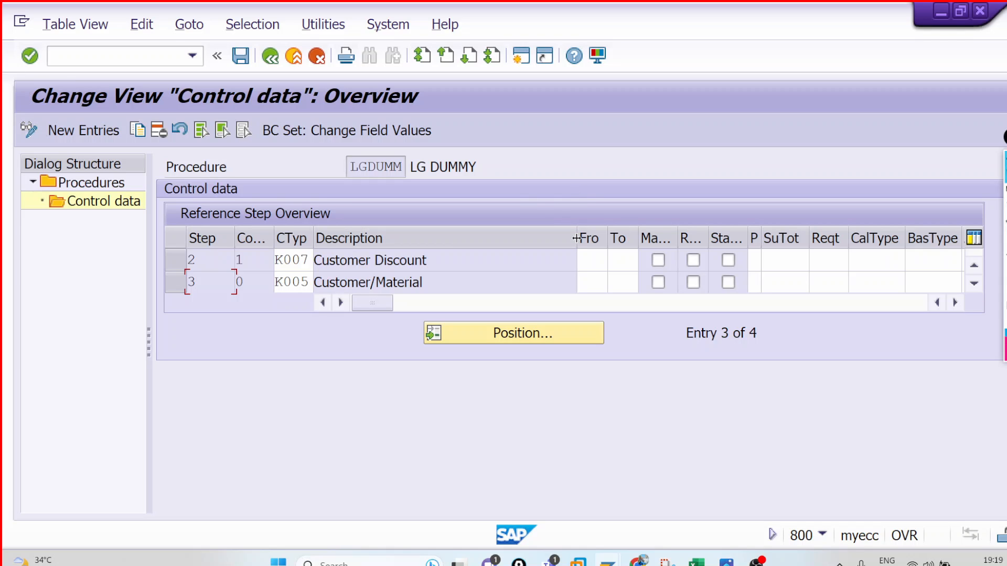
pyautogui.moveTo(576, 238); pyautogui.dragTo(456, 247)
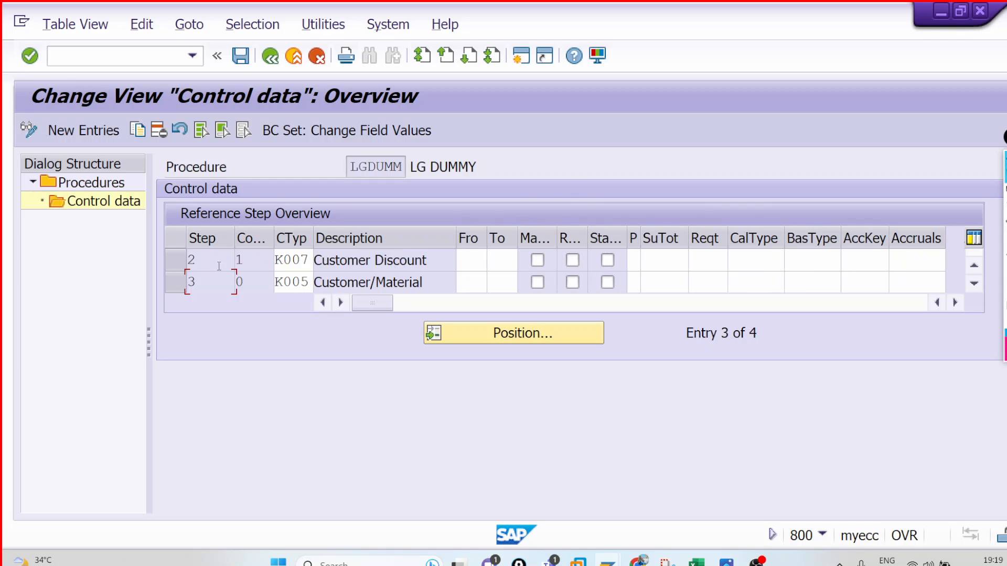
# Examine the step and counter values of the K007 row and the condition type of the step 1 row.
pyautogui.moveTo(212, 266); pyautogui.dragTo(181, 282)
pyautogui.click(182, 281)
pyautogui.moveTo(252, 265); pyautogui.dragTo(235, 263)
pyautogui.click(236, 263)
pyautogui.click(189, 260)
pyautogui.click(246, 259)
pyautogui.scroll(1, 285, 262)
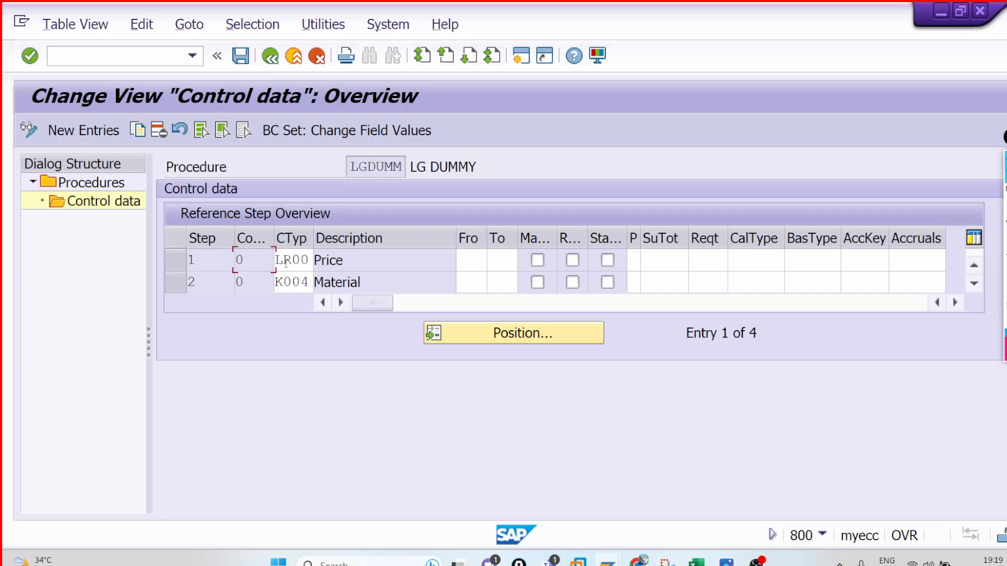
pyautogui.click(286, 261)
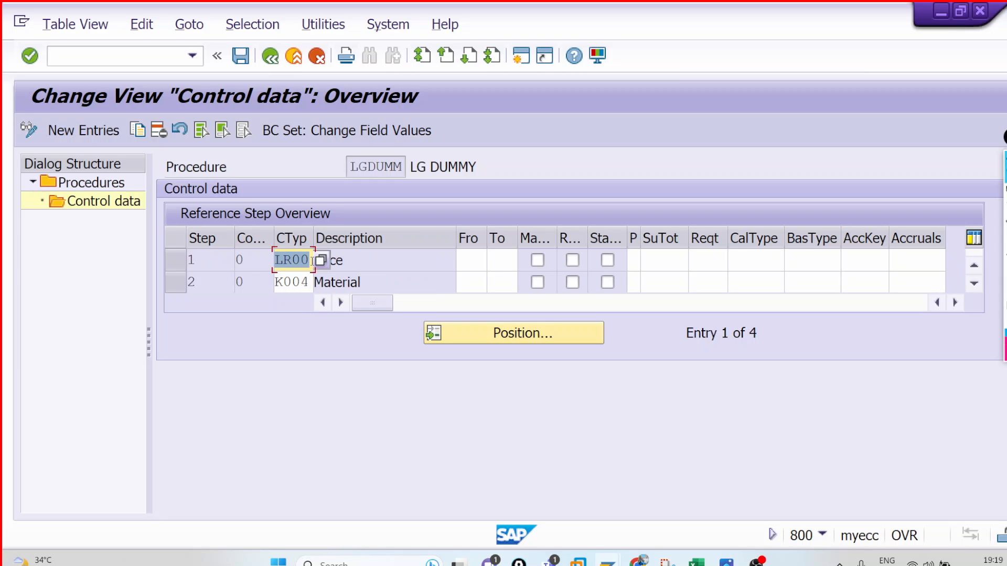
pyautogui.moveTo(277, 260); pyautogui.dragTo(309, 261)
pyautogui.click(310, 262)
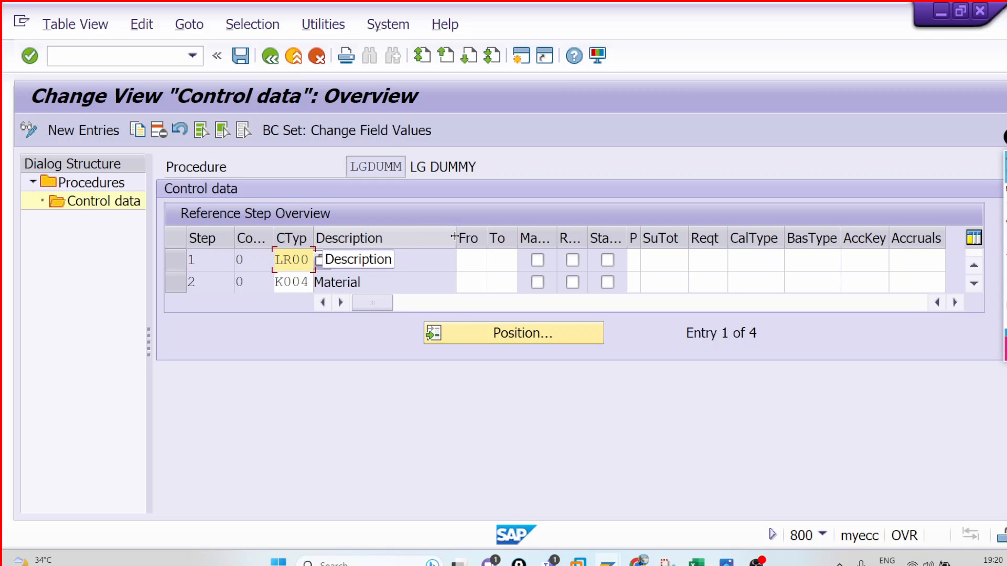
# Narrow the Description column further and select the From step field of the LR00 row.
pyautogui.moveTo(451, 228); pyautogui.dragTo(398, 239)
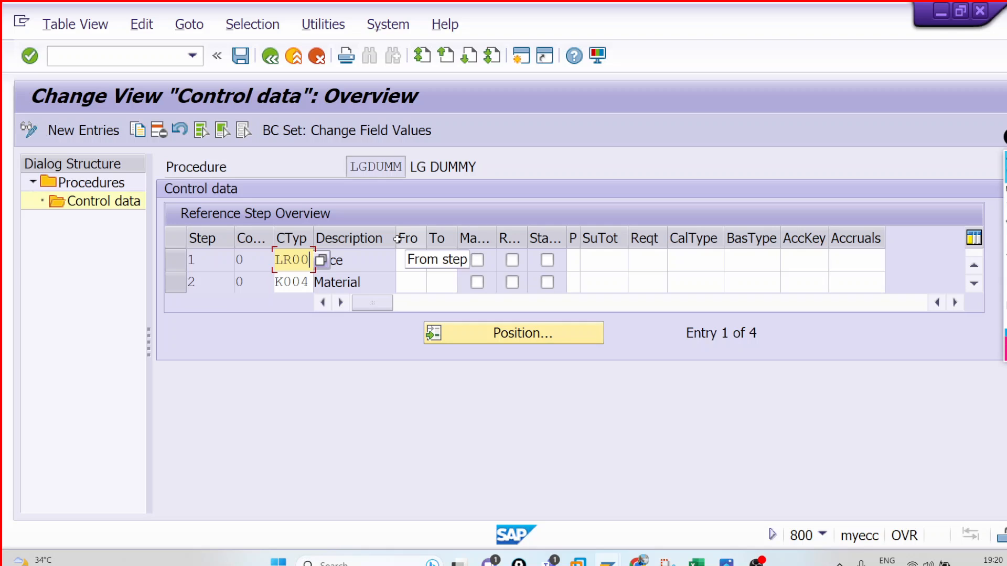
pyautogui.click(402, 257)
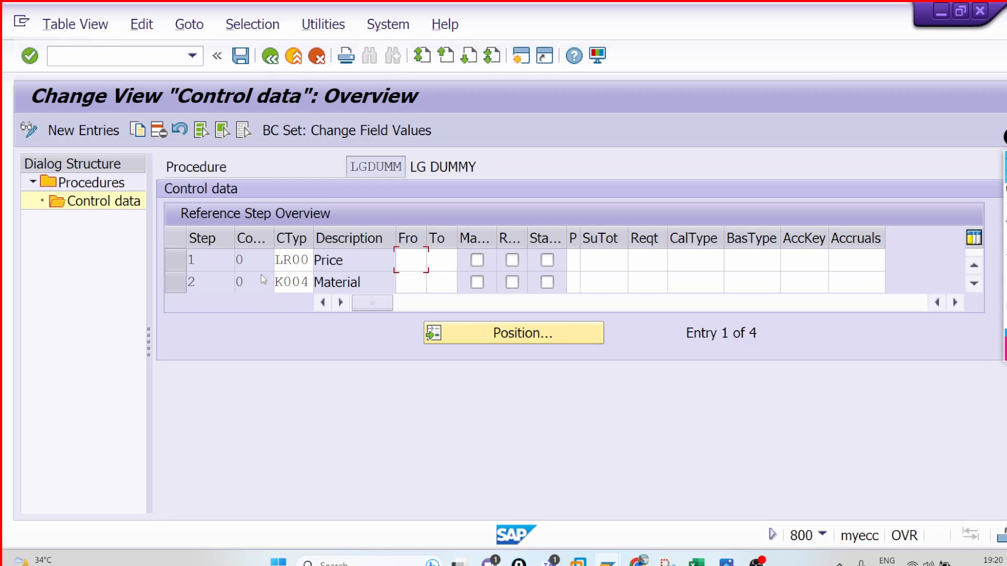
# Examine the steps, condition types and descriptions of the LR00, K004 and K005 rows in the control data table.
pyautogui.scroll(-1, 263, 277)
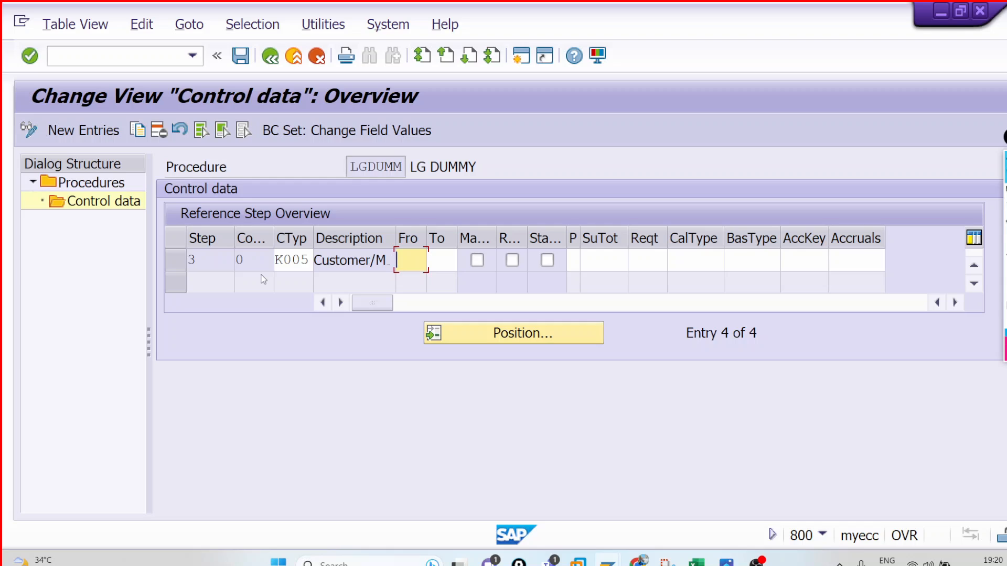
pyautogui.scroll(1, 262, 276)
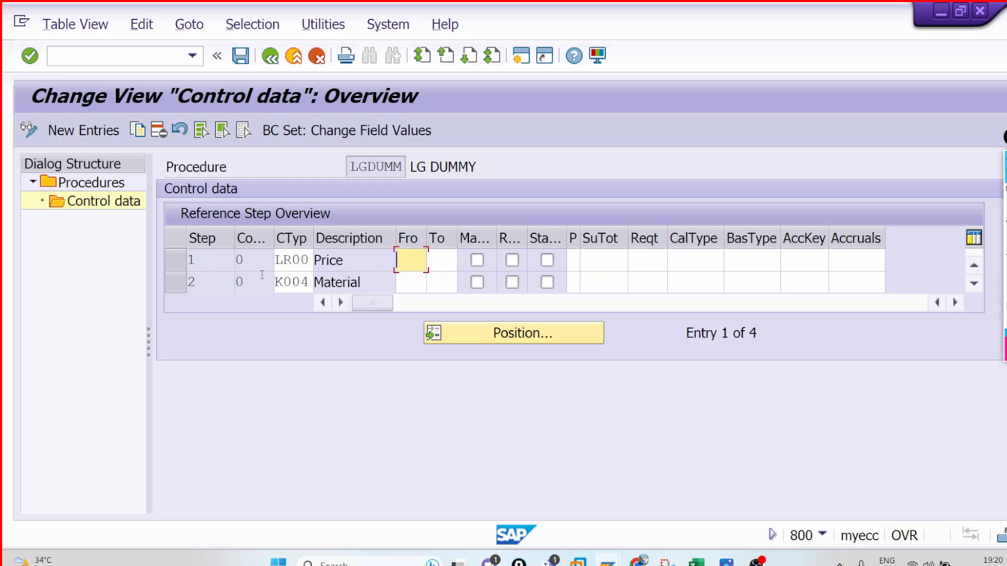
pyautogui.scroll(-1, 263, 280)
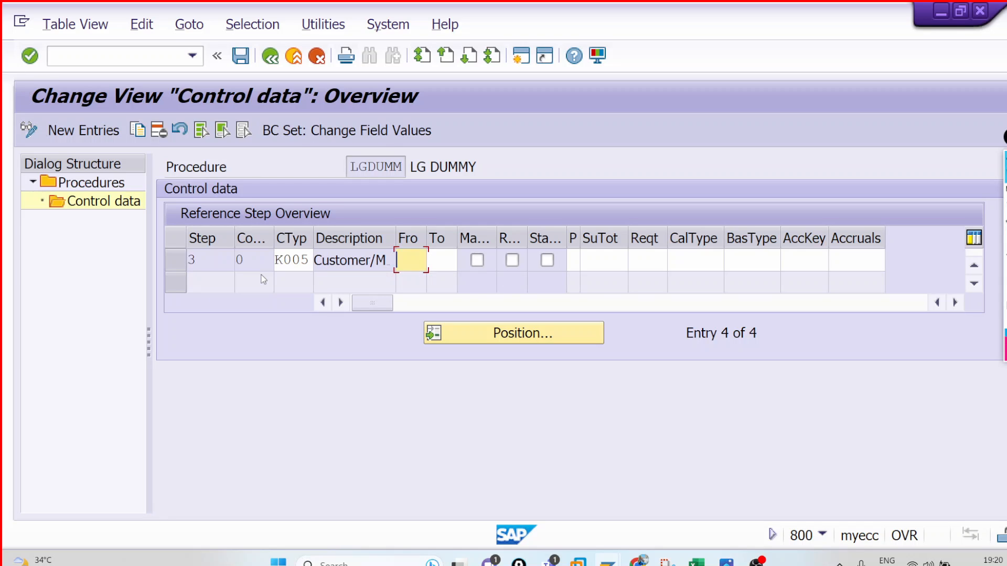
pyautogui.scroll(1, 220, 284)
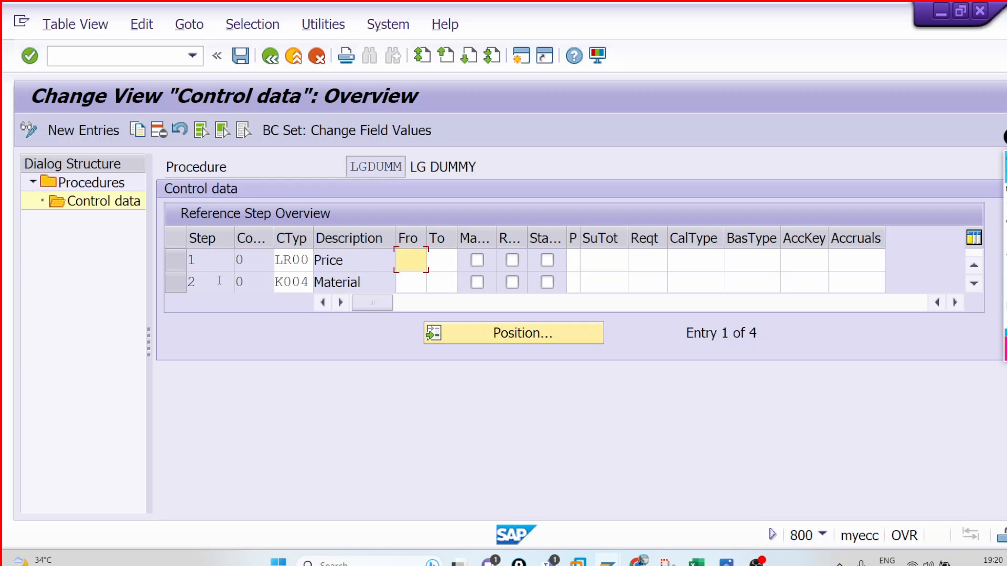
pyautogui.scroll(-1, 220, 280)
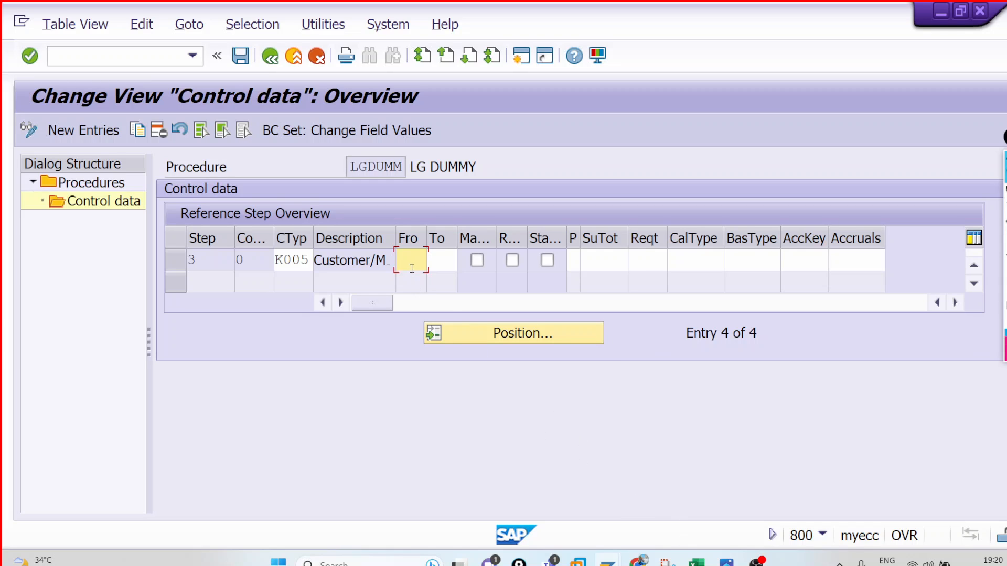
pyautogui.moveTo(388, 262); pyautogui.dragTo(312, 261)
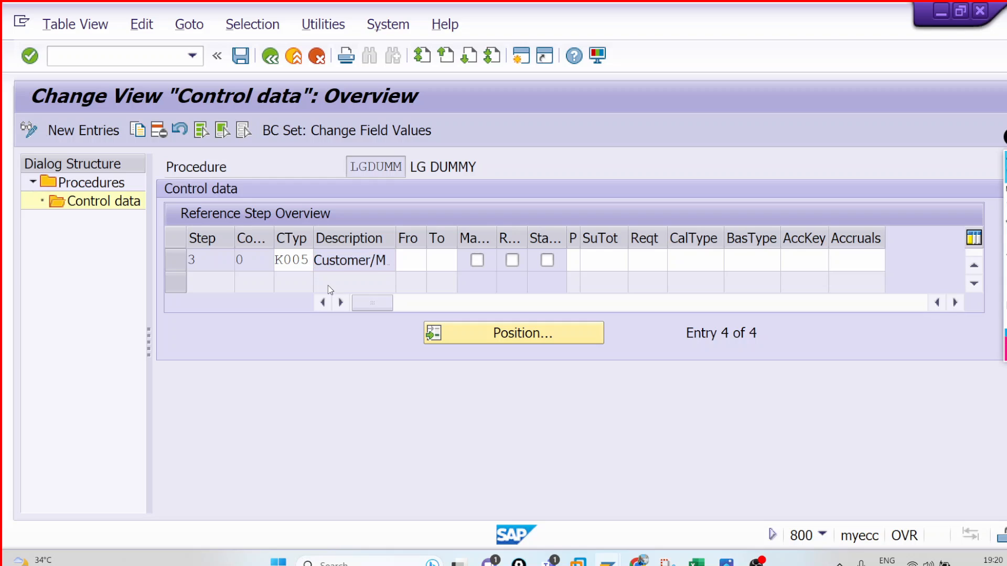
pyautogui.scroll(3, 328, 286)
pyautogui.moveTo(344, 261); pyautogui.dragTo(310, 261)
pyautogui.click(313, 261)
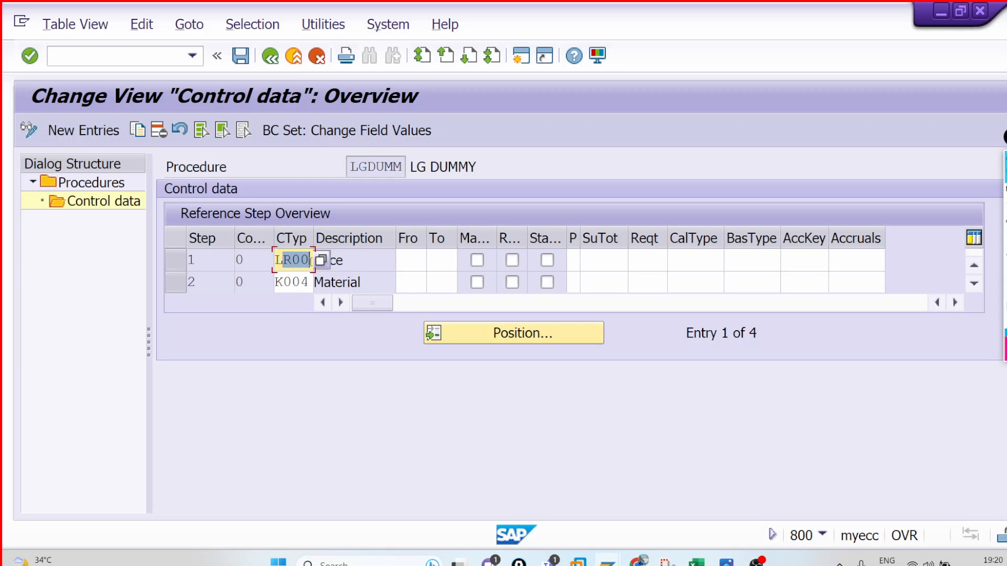
pyautogui.click(311, 260)
pyautogui.moveTo(367, 284); pyautogui.dragTo(314, 284)
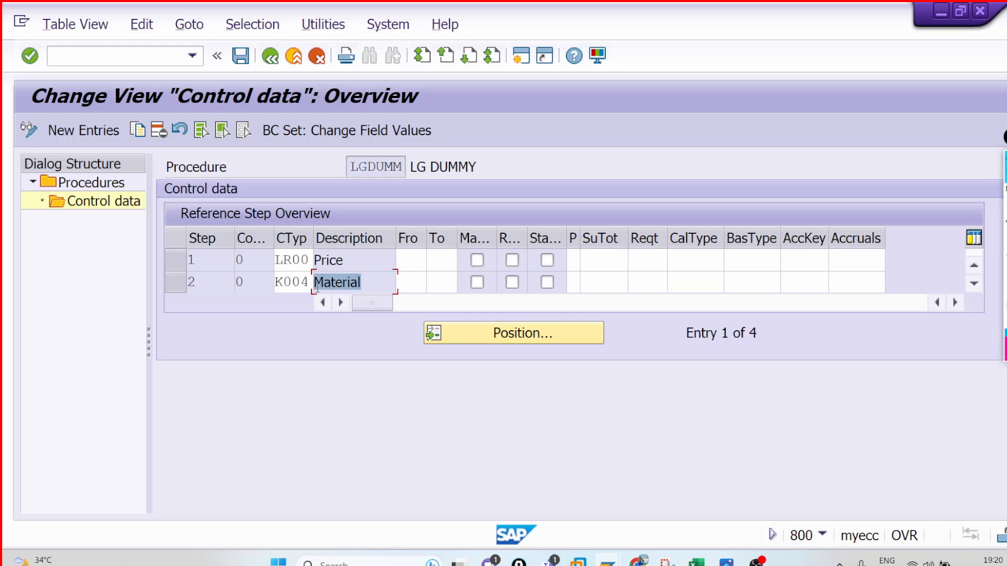
pyautogui.click(288, 283)
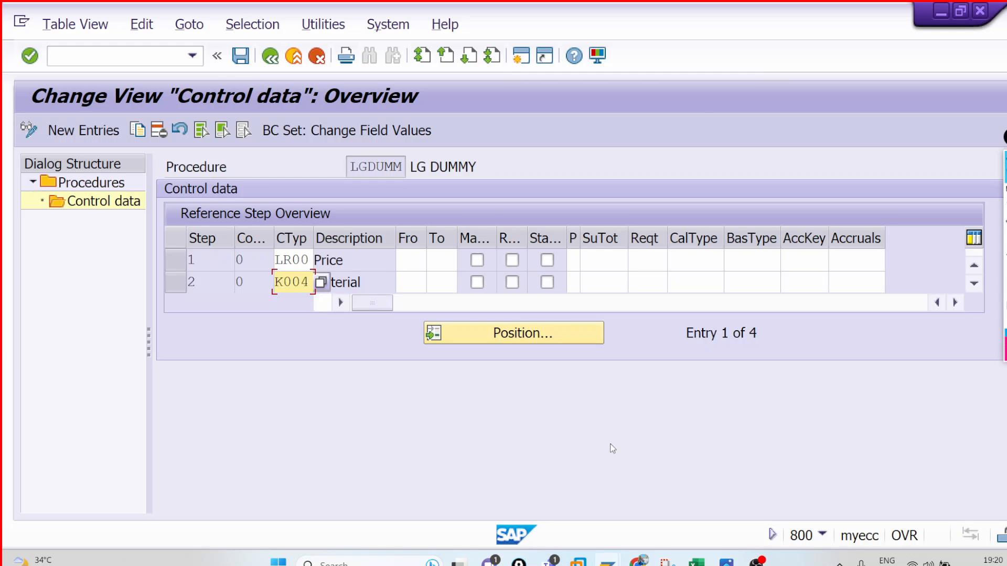
# Switch to Excel, review the condition type list in the Pricing sheet and enter the heading Counter in cell D182.
pyautogui.click(696, 563)
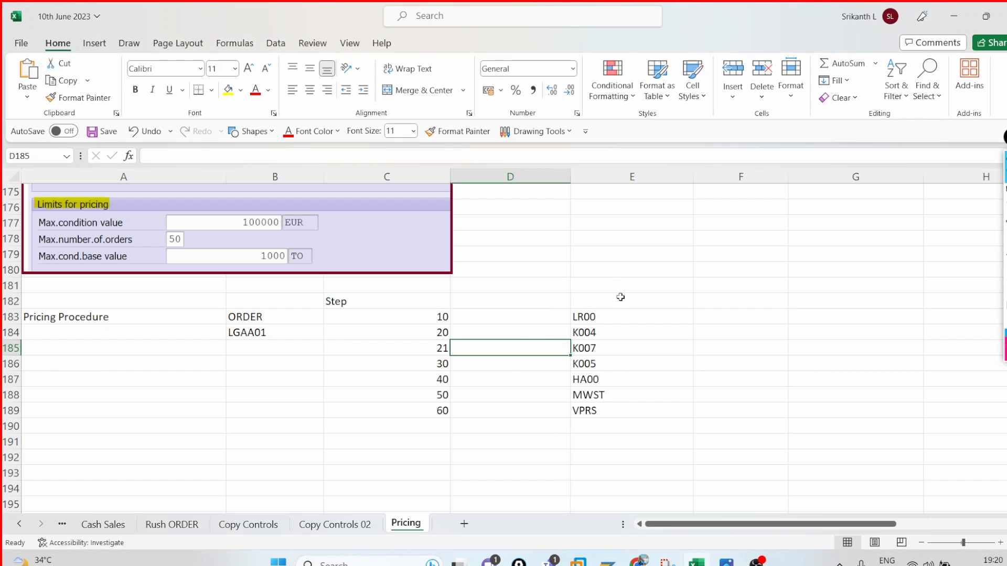
pyautogui.moveTo(607, 313); pyautogui.dragTo(611, 406)
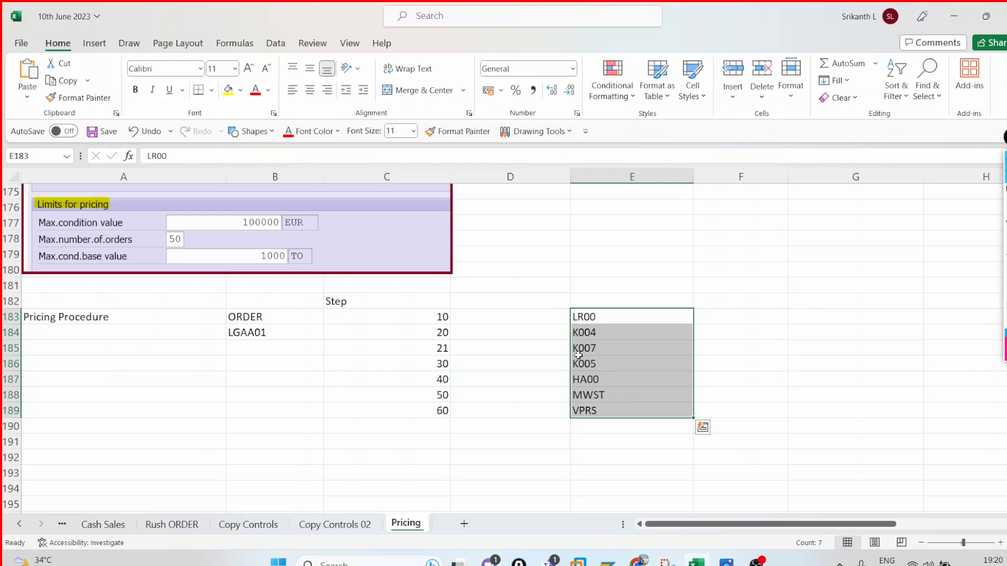
pyautogui.click(422, 302)
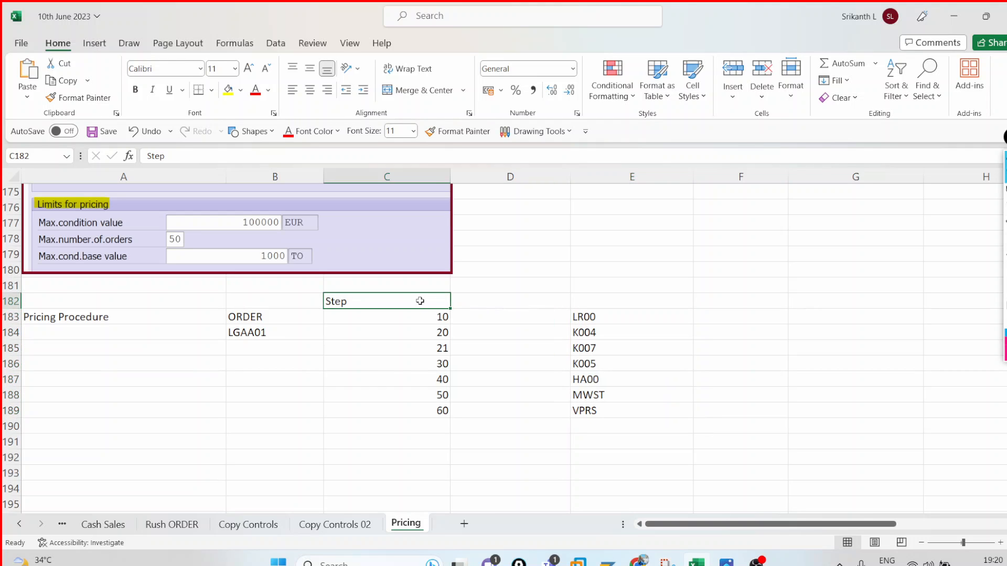
pyautogui.click(480, 302)
pyautogui.write('cOUN')
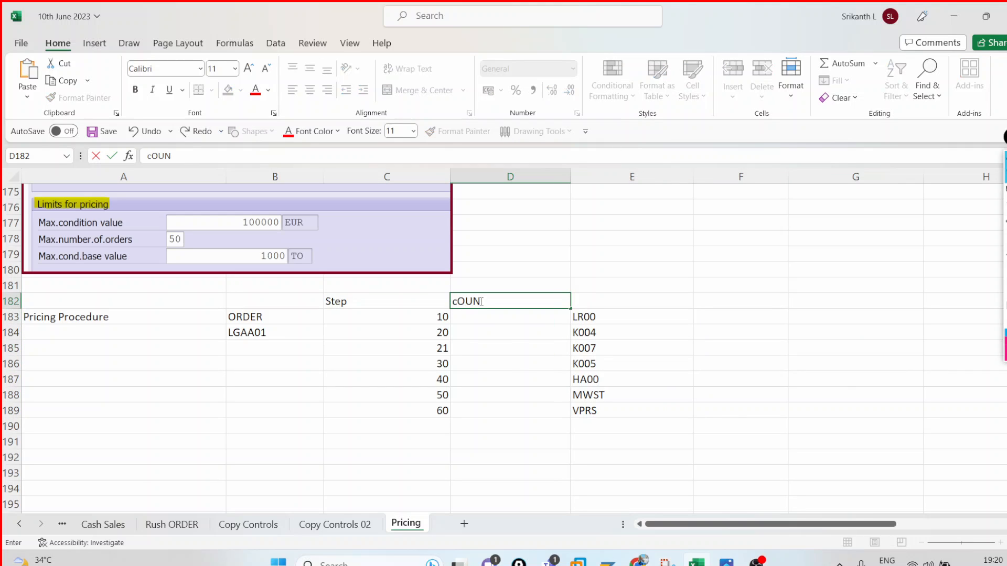
pyautogui.write('TEE')
pyautogui.press('BackSpace')
pyautogui.write('R')
pyautogui.press('Tab')
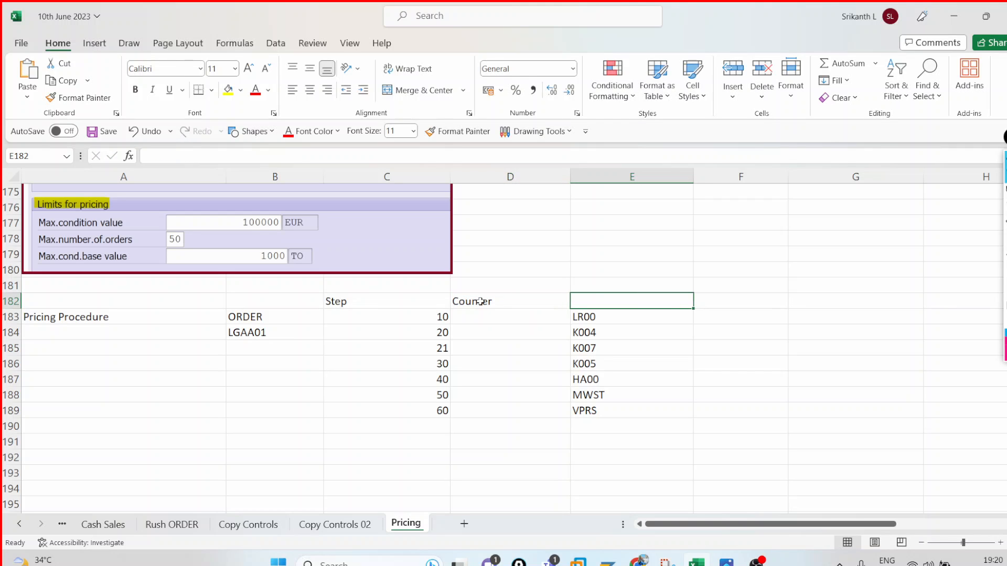
# Enter the heading Cond Type in cell E182 above the condition type list.
pyautogui.write('Cond')
pyautogui.write(' Ty')
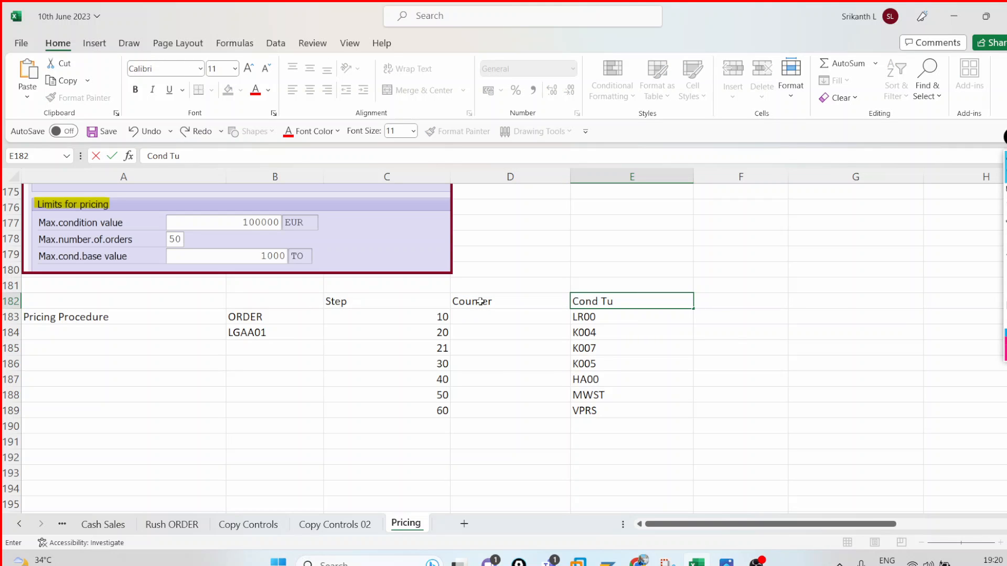
pyautogui.press('BackSpace')
pyautogui.write('ype')
pyautogui.press('Tab')
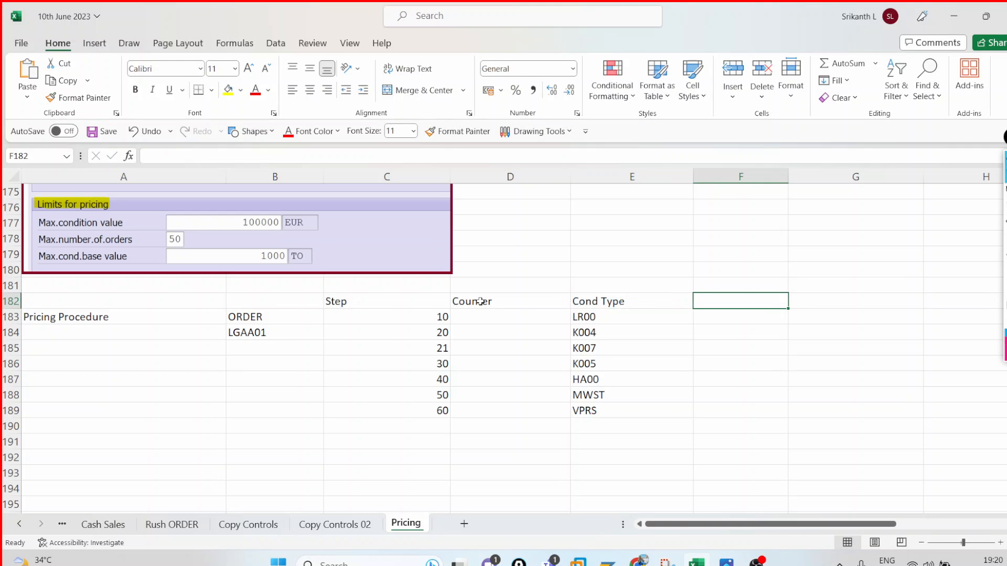
# Enter the heading Descriptions in cell F182.
pyautogui.write('D')
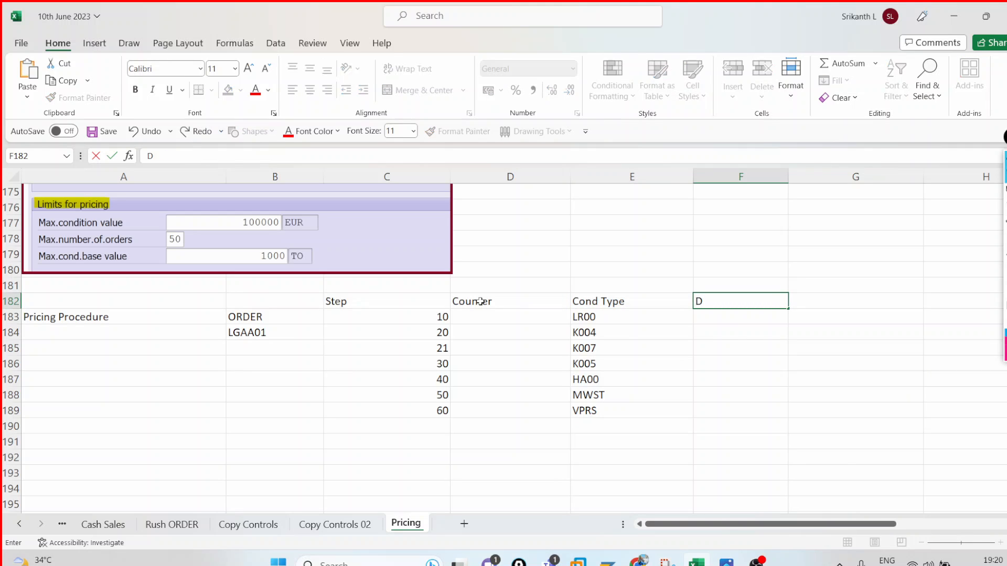
pyautogui.write('escriptionx')
pyautogui.press('Return')
# Switch to SAP and examine the Description, From step and To step fields of the LR00 row.
pyautogui.hotkey('alt', 'Tab')
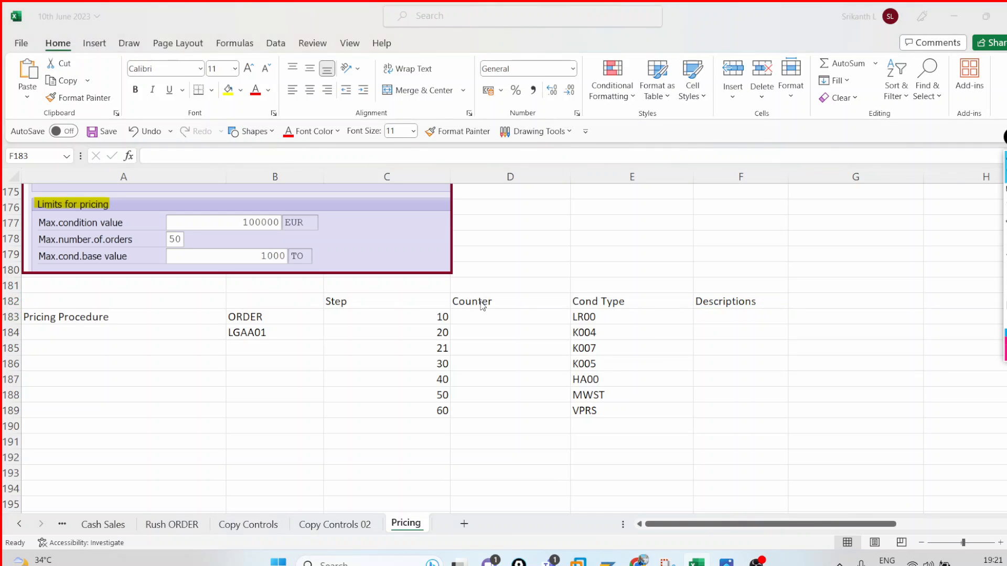
pyautogui.click(378, 258)
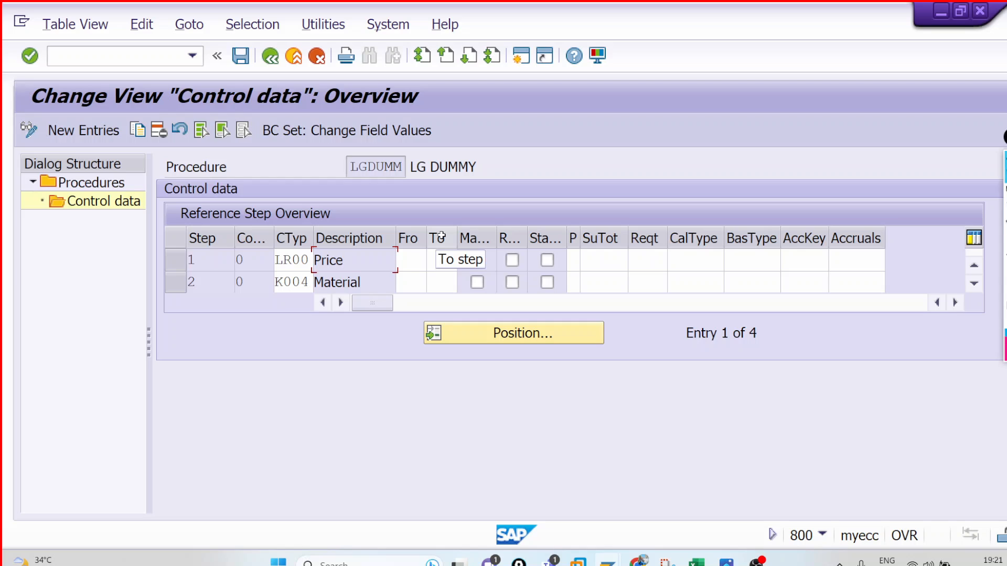
pyautogui.click(415, 260)
pyautogui.click(447, 259)
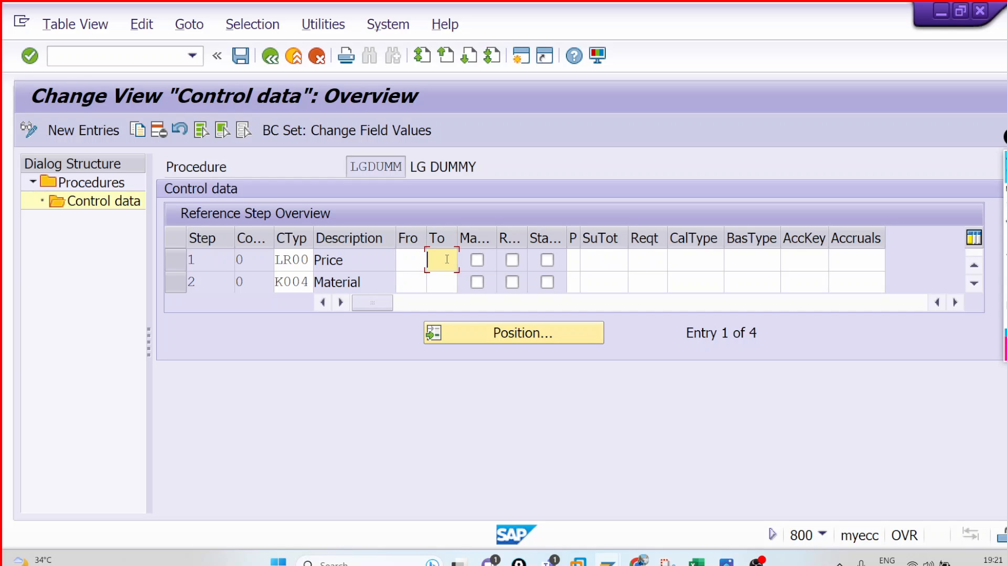
# Switch to Excel and set the step numbers of K007 and K005 to 30 and 40 in cells C185 and C186.
pyautogui.hotkey('alt', 'Tab')
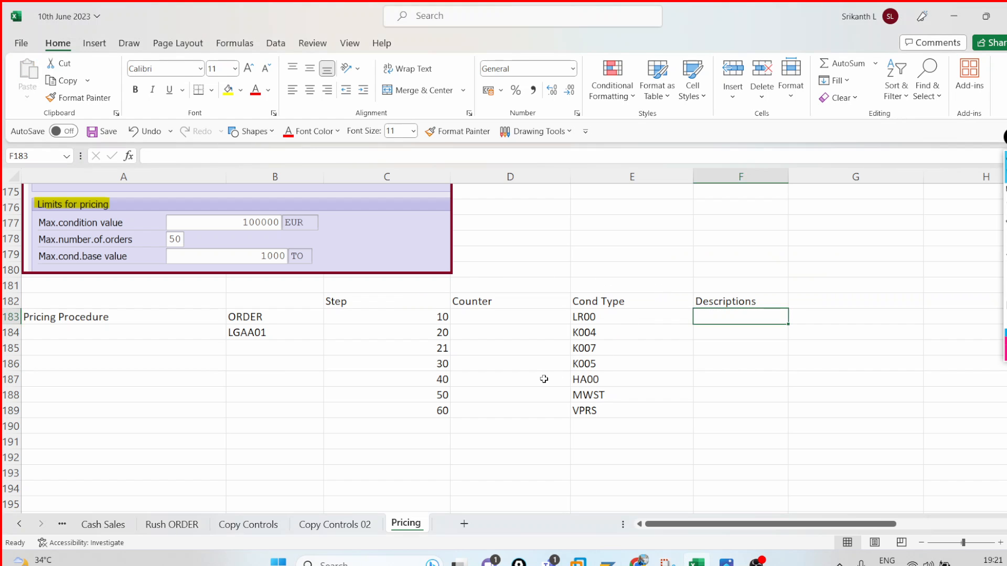
pyautogui.click(439, 316)
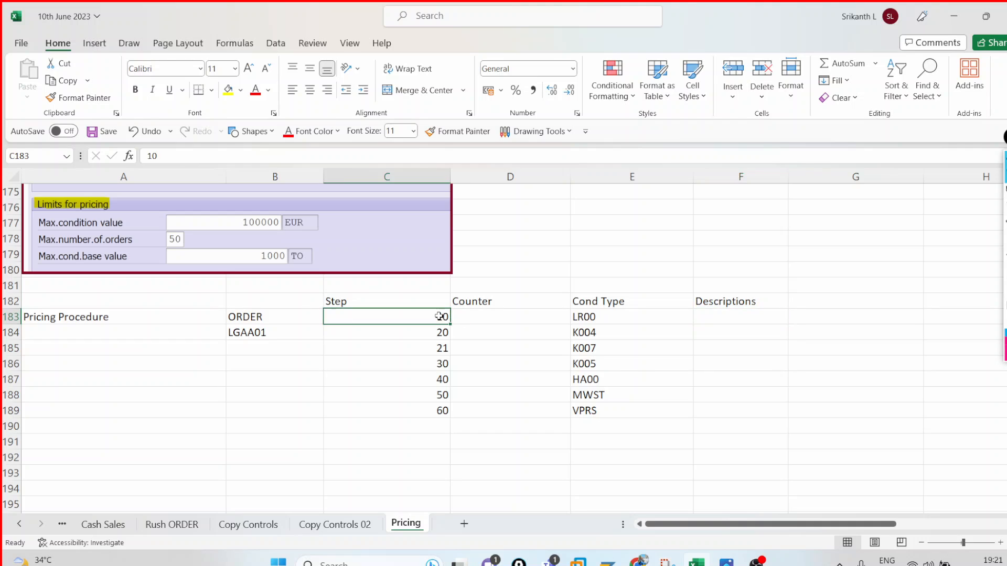
pyautogui.doubleClick(439, 316)
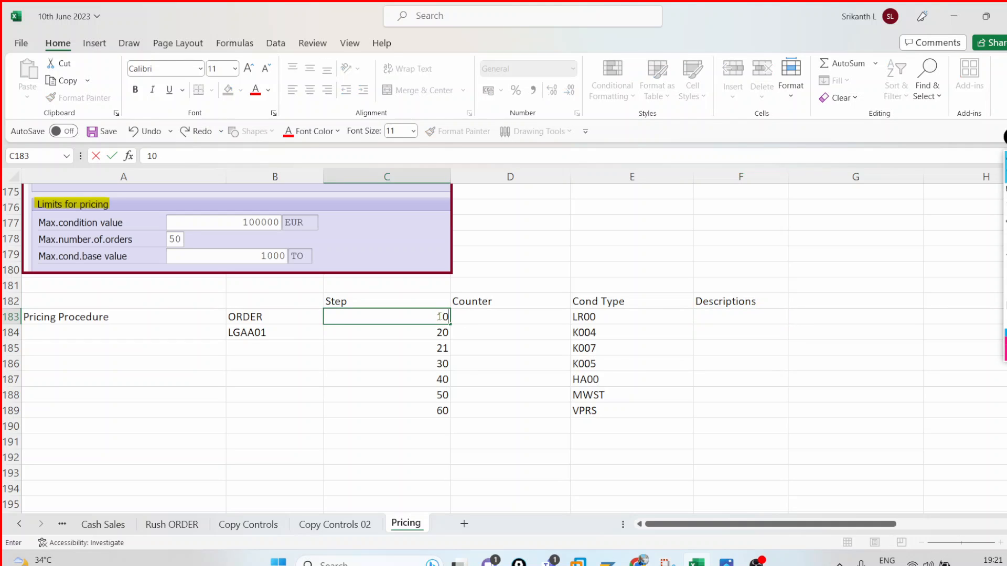
pyautogui.press('Return')
pyautogui.press('Return')
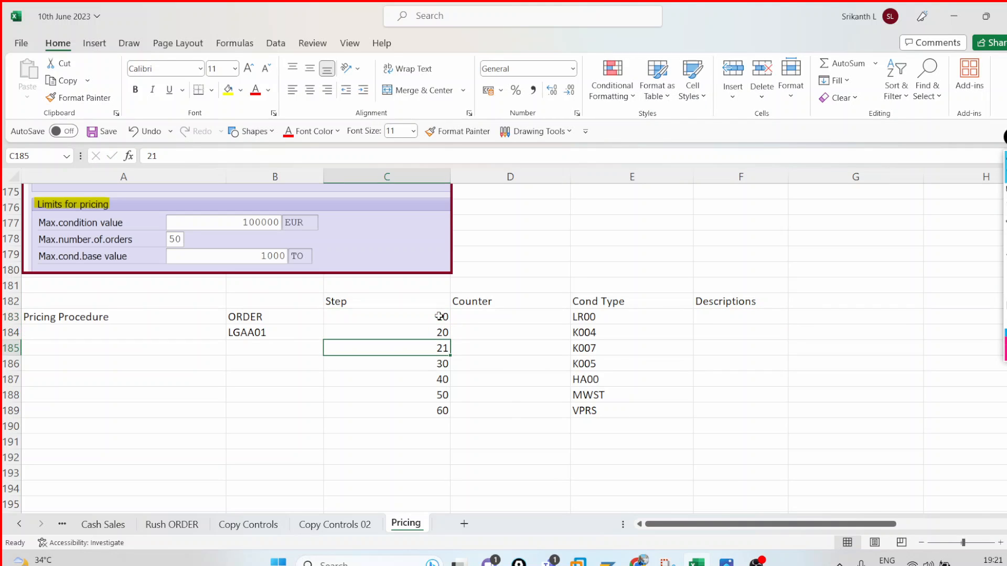
pyautogui.write('30')
pyautogui.press('Return')
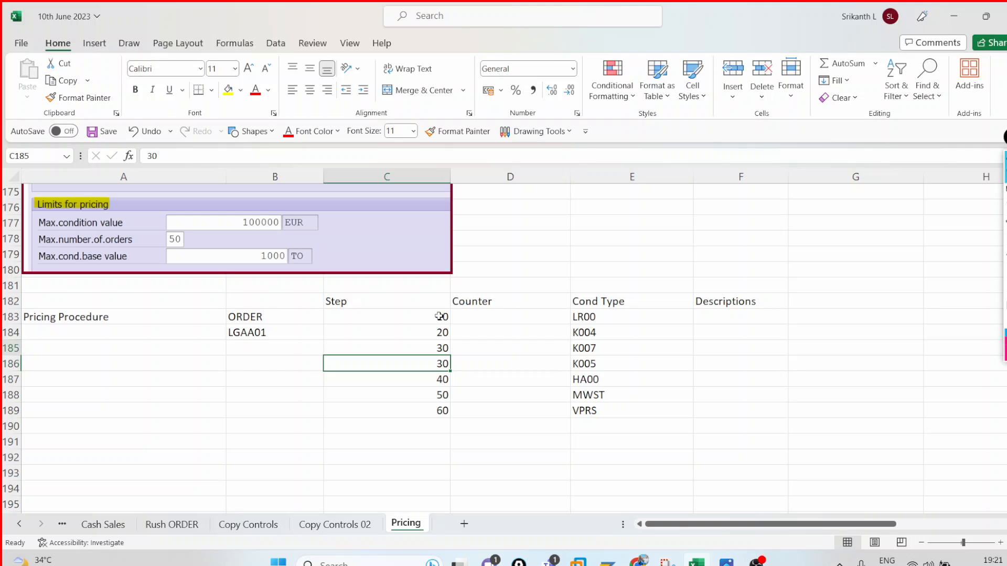
pyautogui.press('Up')
pyautogui.press('Down')
pyautogui.write('40')
pyautogui.press('Return')
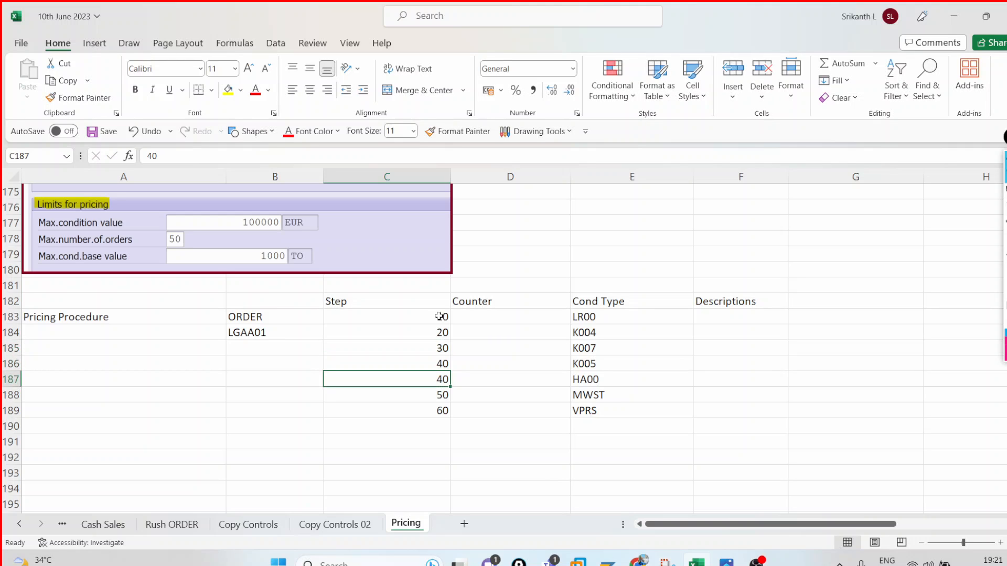
# Set the step numbers of HA00, MWST and VPRS to 50, 60 and 70 in cells C187 to C189.
pyautogui.write('50')
pyautogui.press('Return')
pyautogui.write('60')
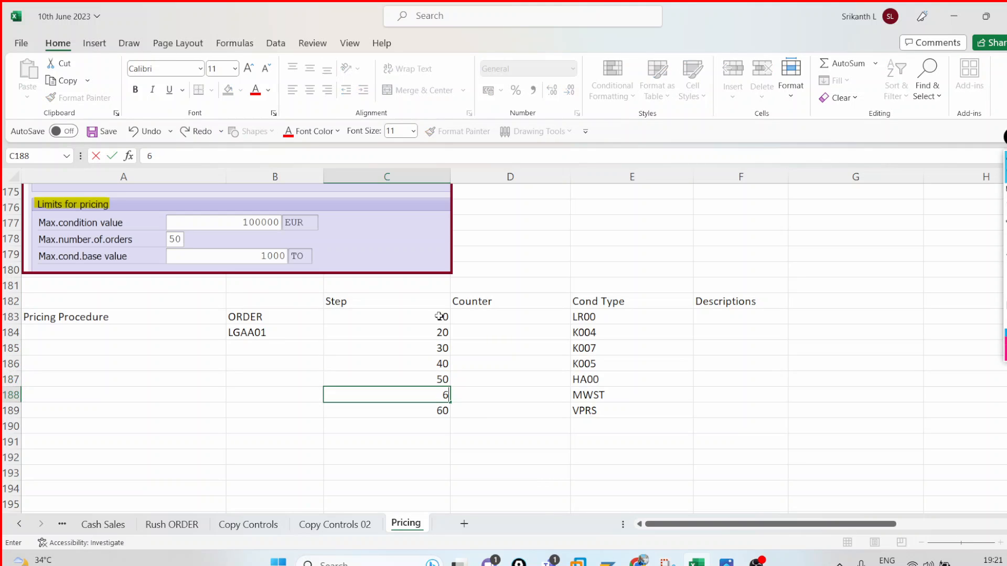
pyautogui.press('Return')
pyautogui.write('70')
pyautogui.press('Return')
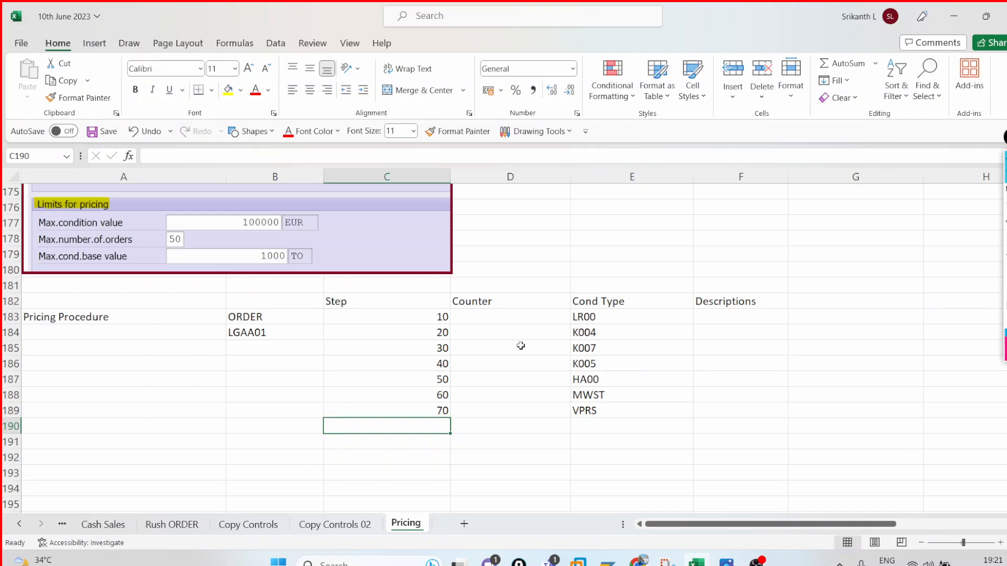
# Clear the Descriptions heading and enter 10000, 100, 200 and 300 in column F beside LR00, K004, K007 and K005.
pyautogui.click(714, 301)
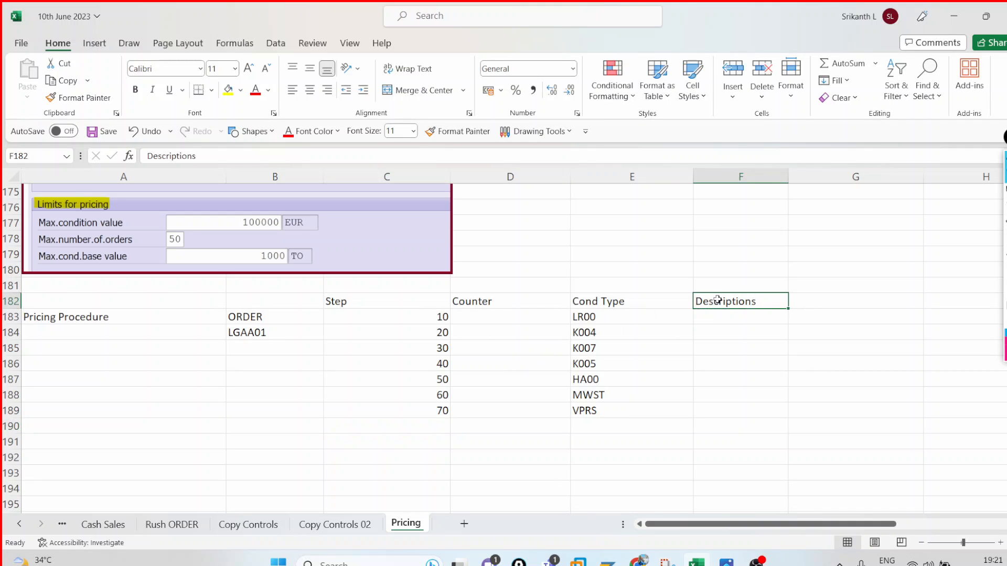
pyautogui.press('Delete')
pyautogui.click(708, 313)
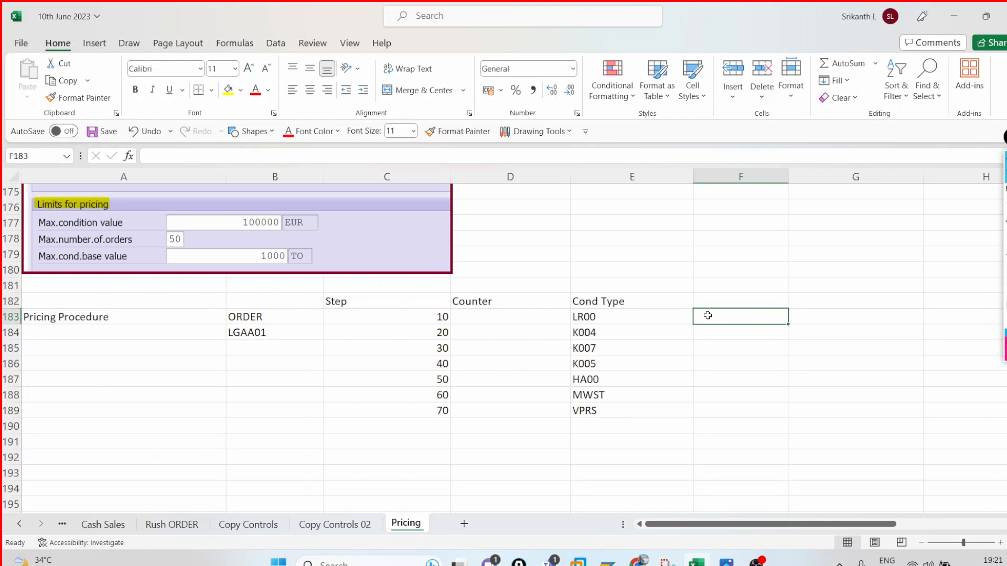
pyautogui.write('10000')
pyautogui.click(714, 334)
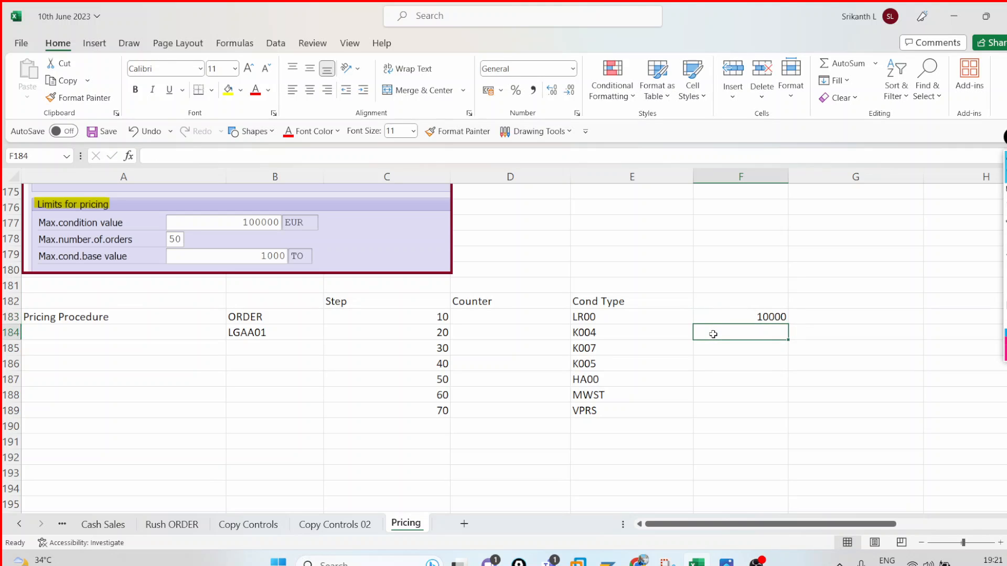
pyautogui.write('100')
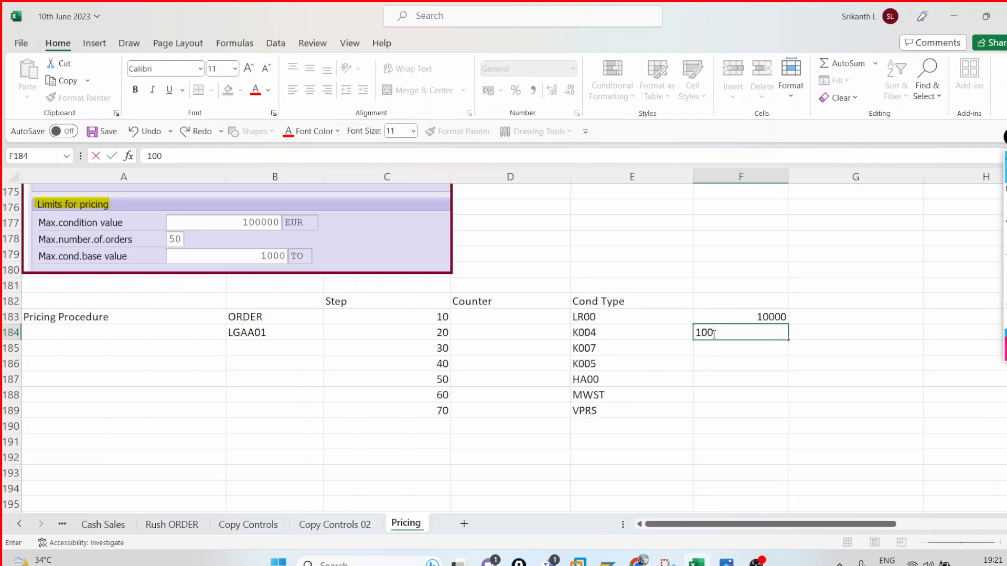
pyautogui.press('Return')
pyautogui.write('200')
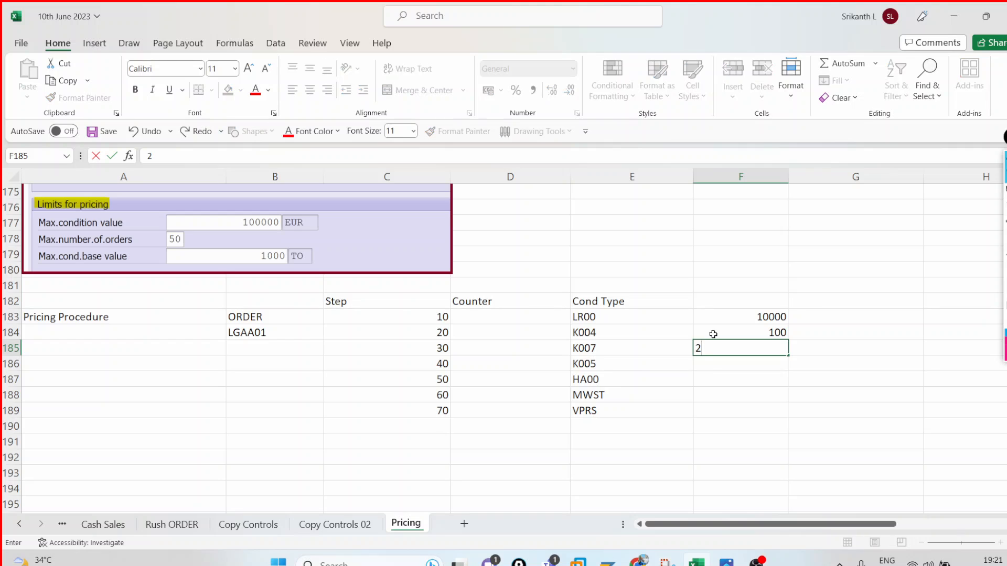
pyautogui.press('Return')
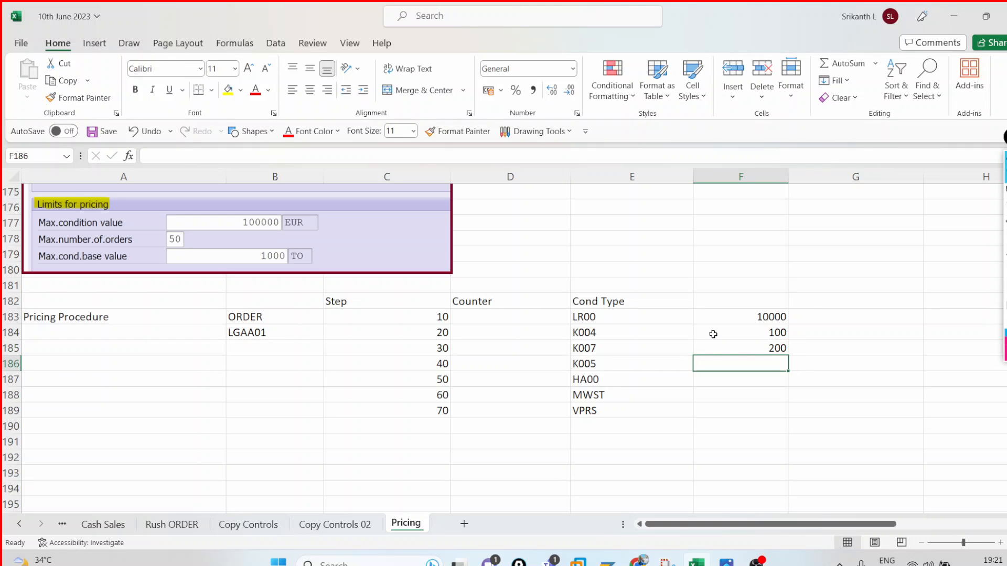
pyautogui.write('300')
pyautogui.press('Return')
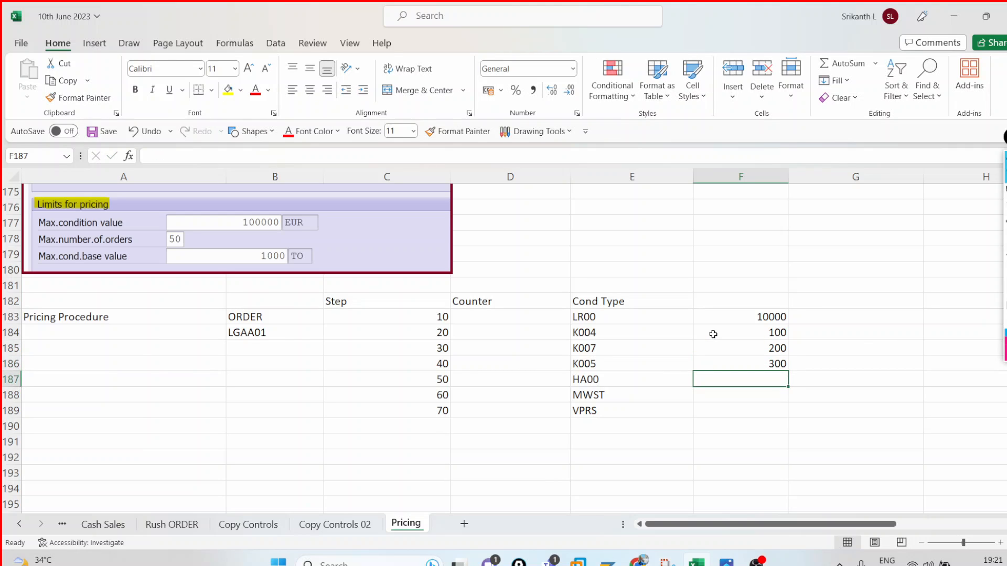
# Move the HA00, MWST and VPRS rows with their step numbers down one row, starting at C188.
pyautogui.doubleClick(713, 334)
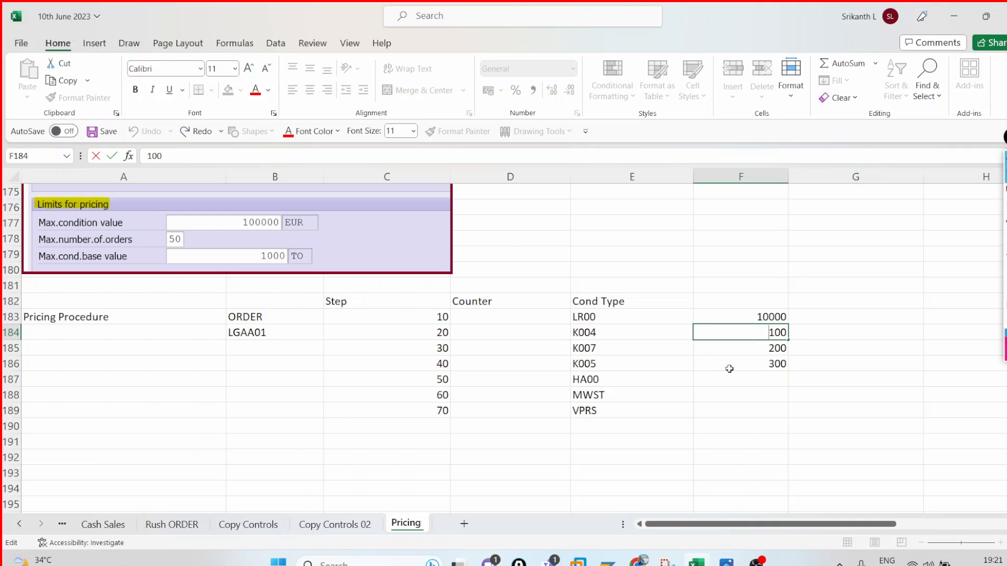
pyautogui.press('Escape')
pyautogui.moveTo(442, 379); pyautogui.dragTo(737, 411)
pyautogui.hotkey('ctrl', 'c')
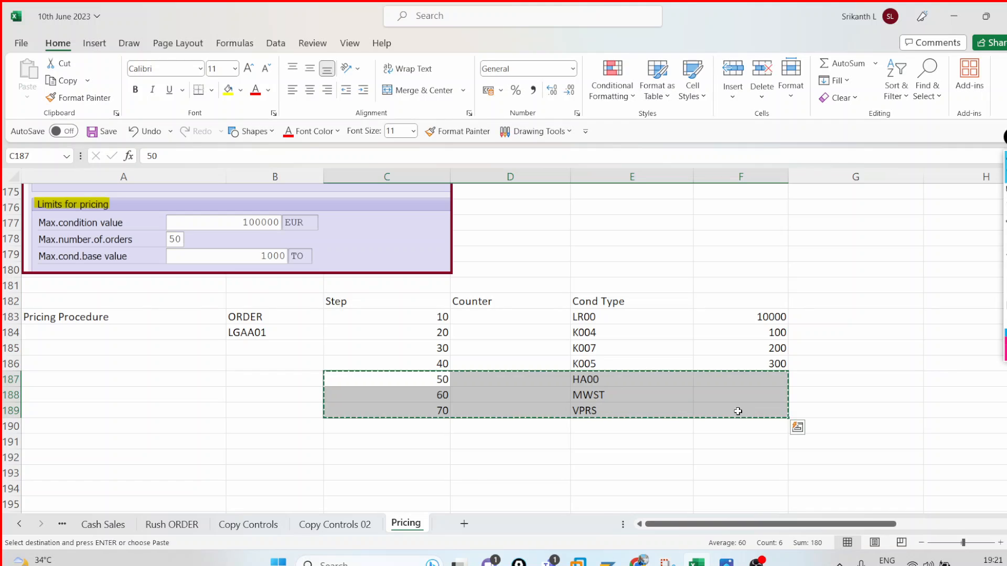
pyautogui.click(437, 397)
pyautogui.press('Return')
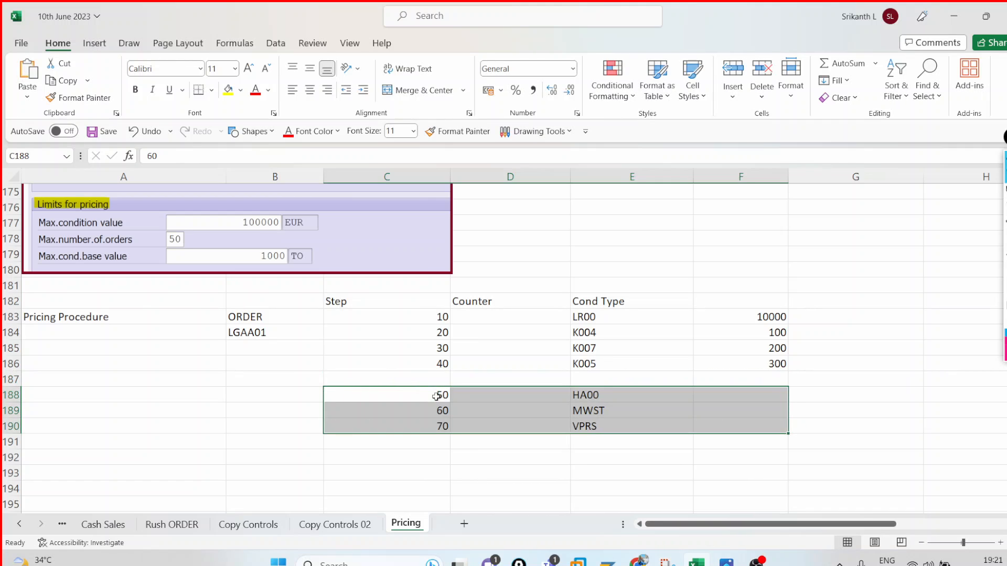
# Enter Disc Total in cell E187, in the empty row between K005 and HA00.
pyautogui.click(483, 375)
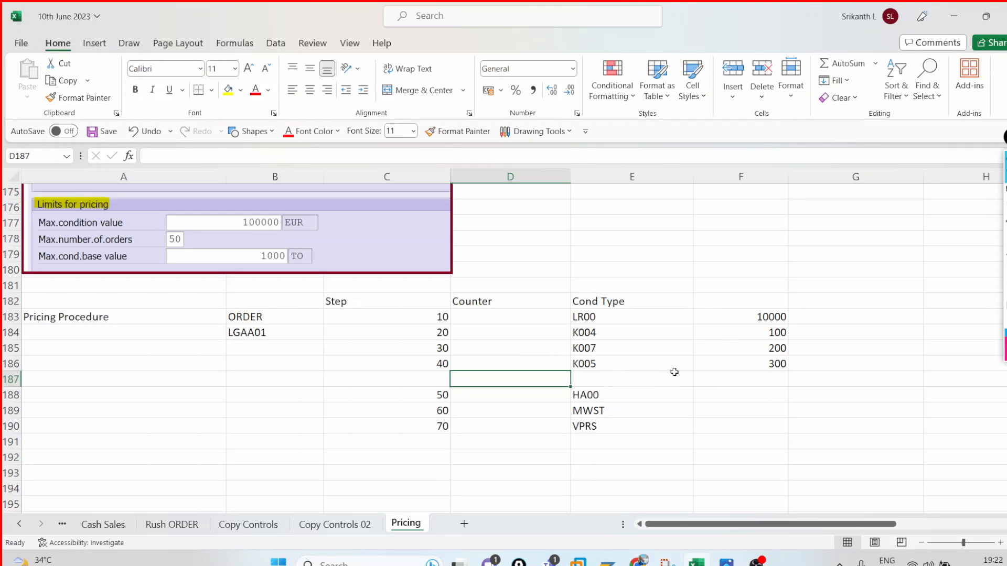
pyautogui.click(648, 377)
pyautogui.write('Net')
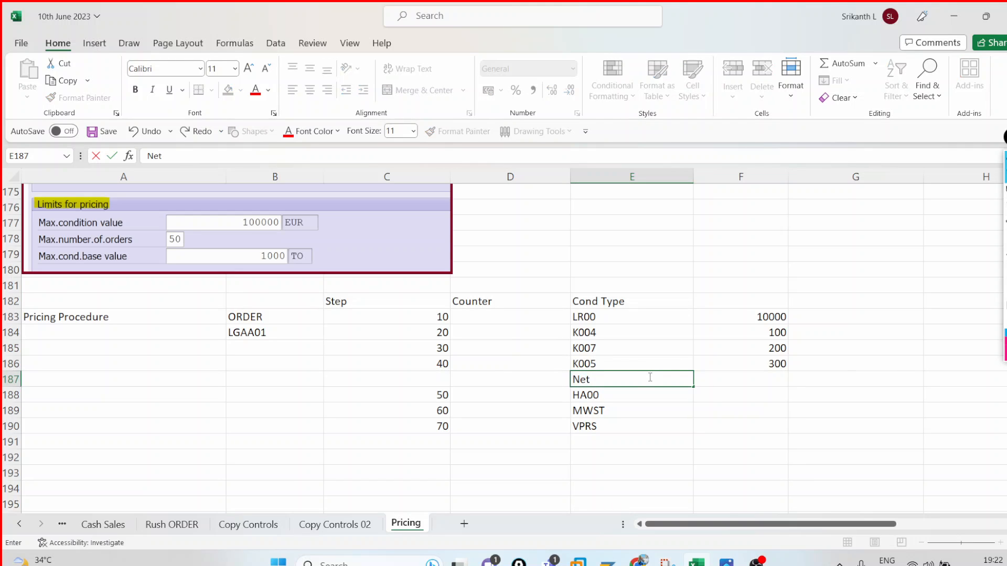
pyautogui.write('Disc Total')
pyautogui.press('Tab')
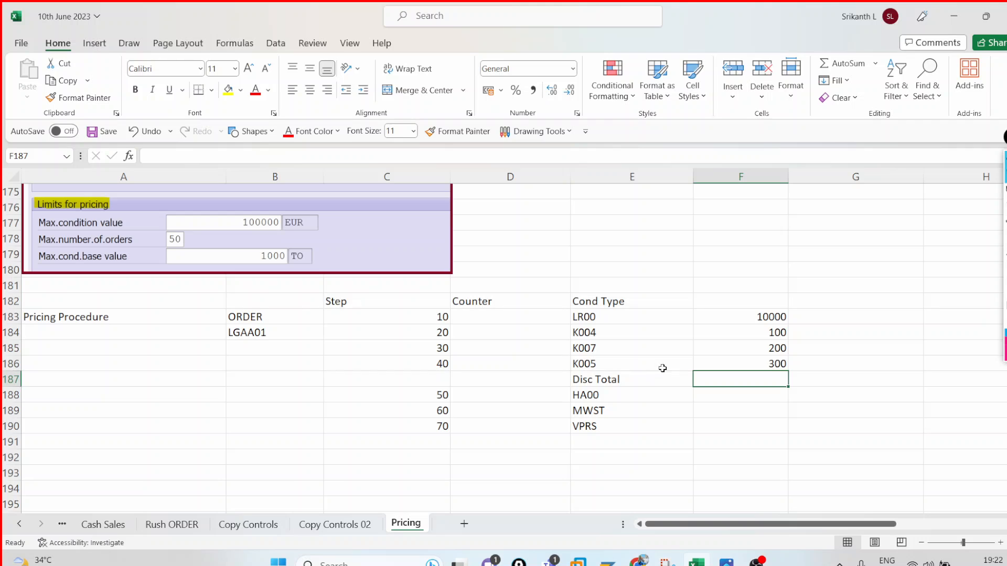
# Examine the discount values in F184 to F186 and the matching step numbers in C184 to C186.
pyautogui.click(717, 334)
pyautogui.click(722, 348)
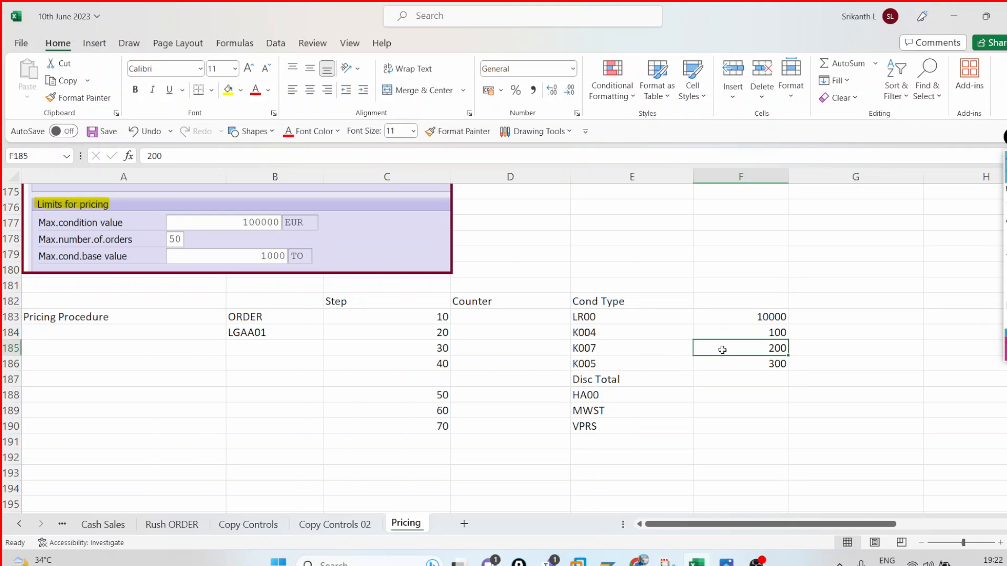
pyautogui.click(723, 360)
pyautogui.click(707, 378)
pyautogui.doubleClick(706, 377)
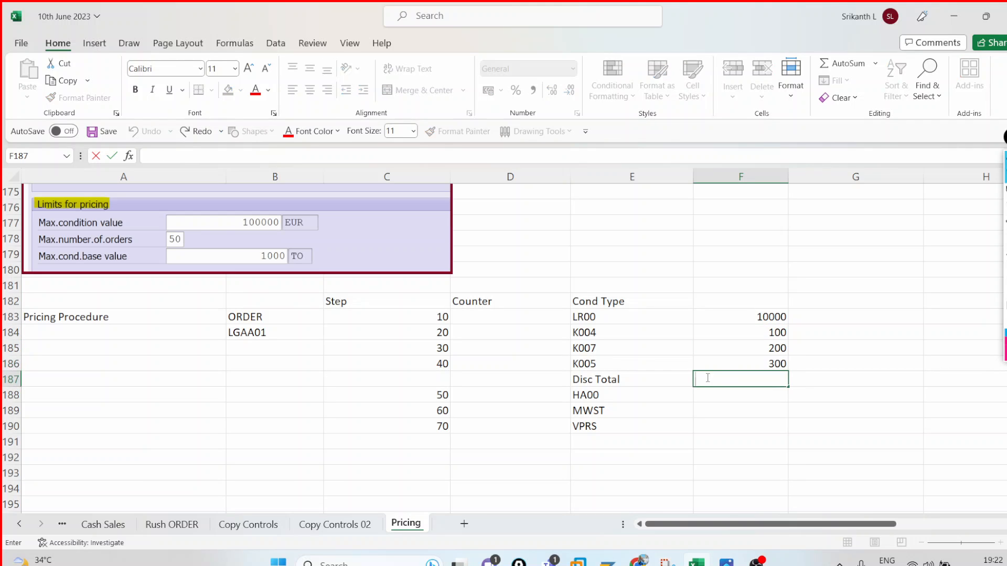
pyautogui.click(754, 332)
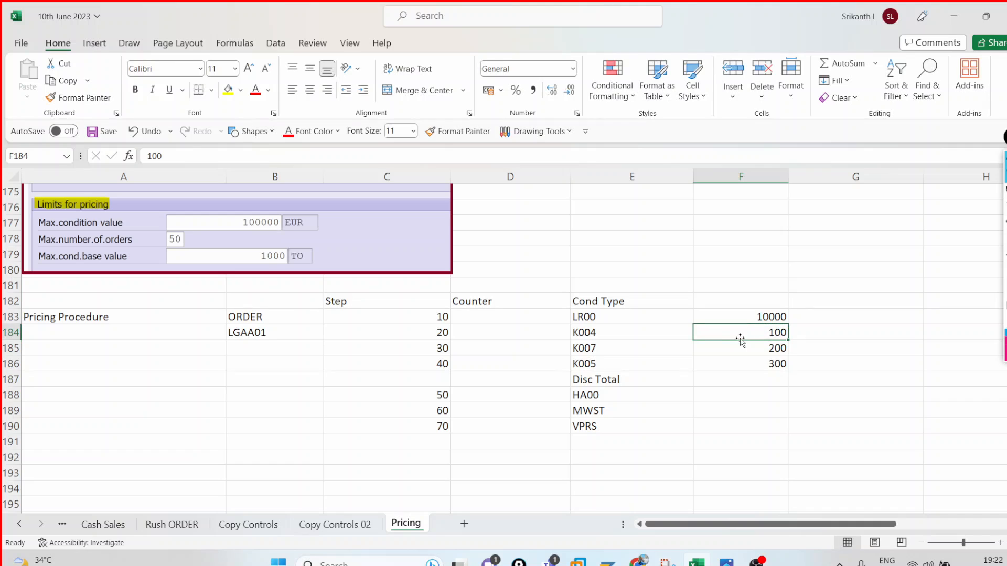
pyautogui.click(445, 331)
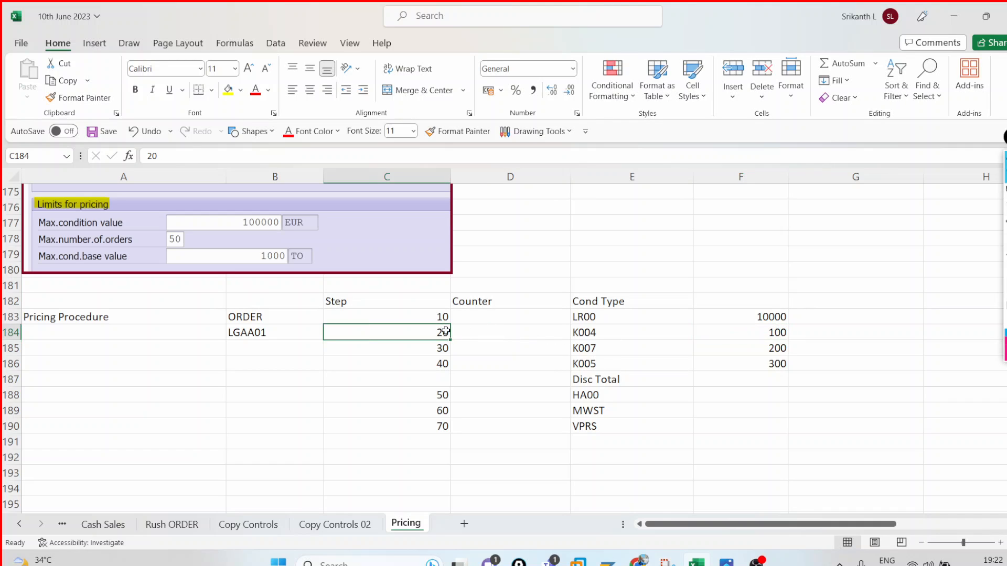
pyautogui.click(754, 338)
pyautogui.moveTo(753, 338); pyautogui.dragTo(753, 358)
pyautogui.click(745, 378)
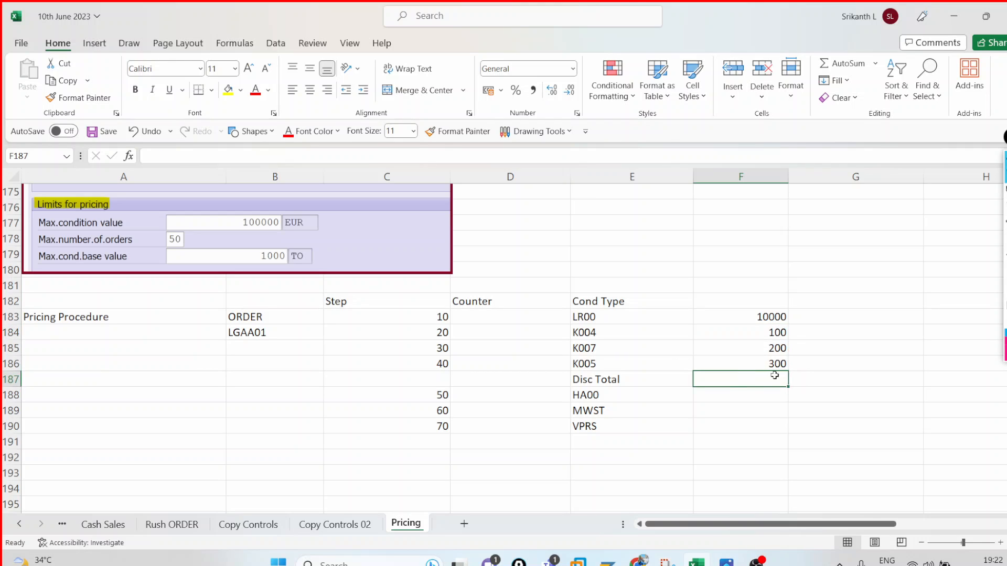
pyautogui.moveTo(766, 335); pyautogui.dragTo(766, 360)
pyautogui.click(718, 378)
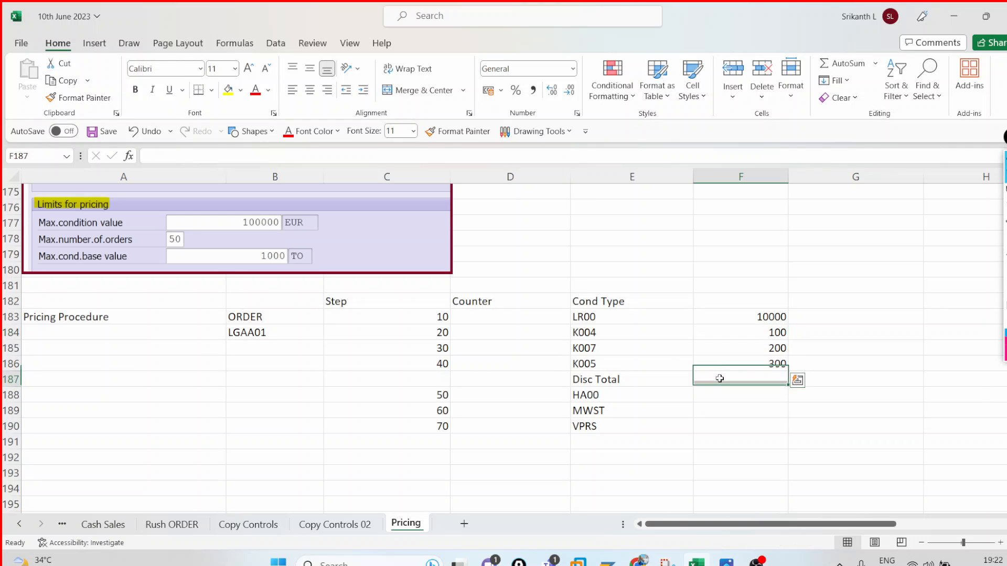
pyautogui.click(442, 335)
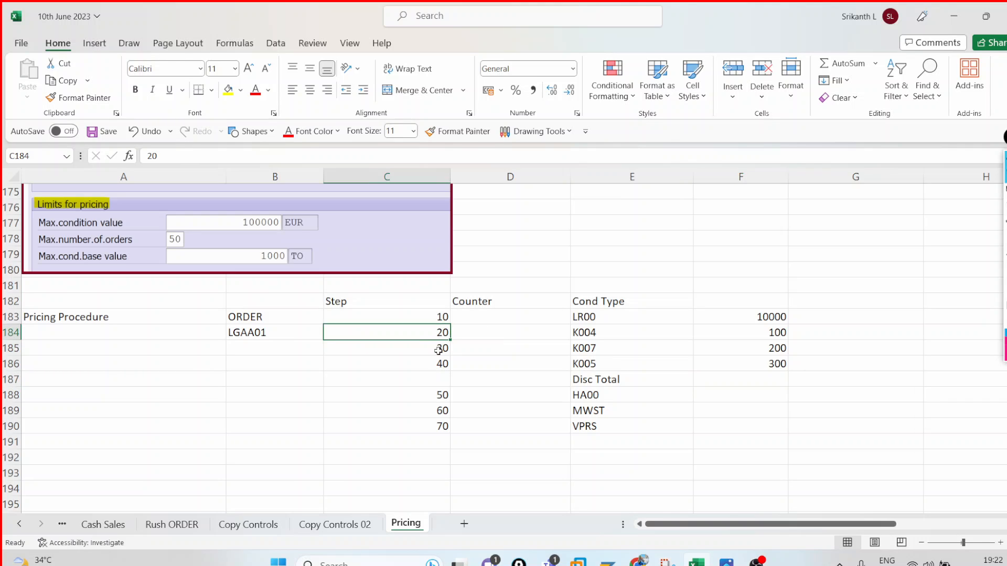
pyautogui.click(439, 351)
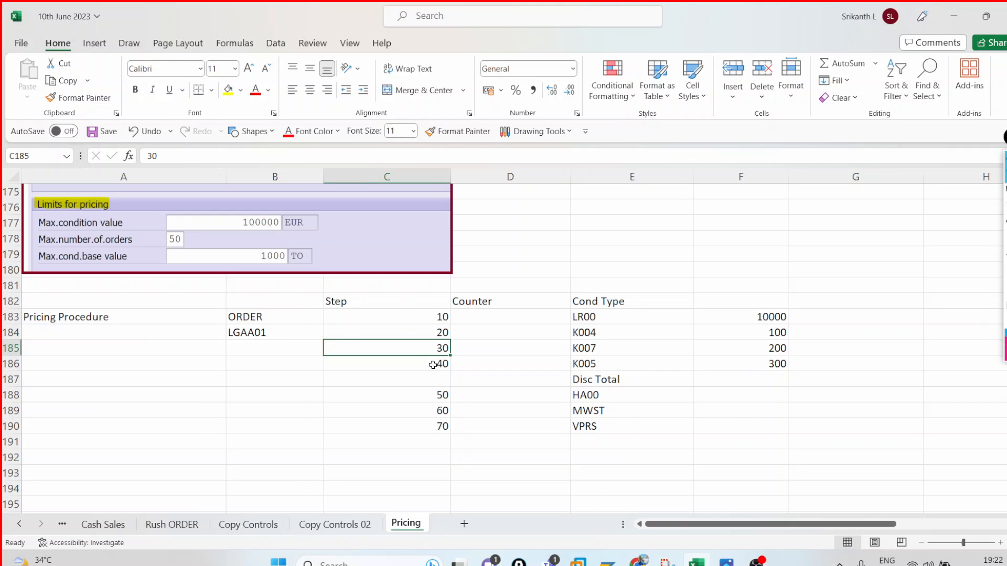
pyautogui.click(431, 367)
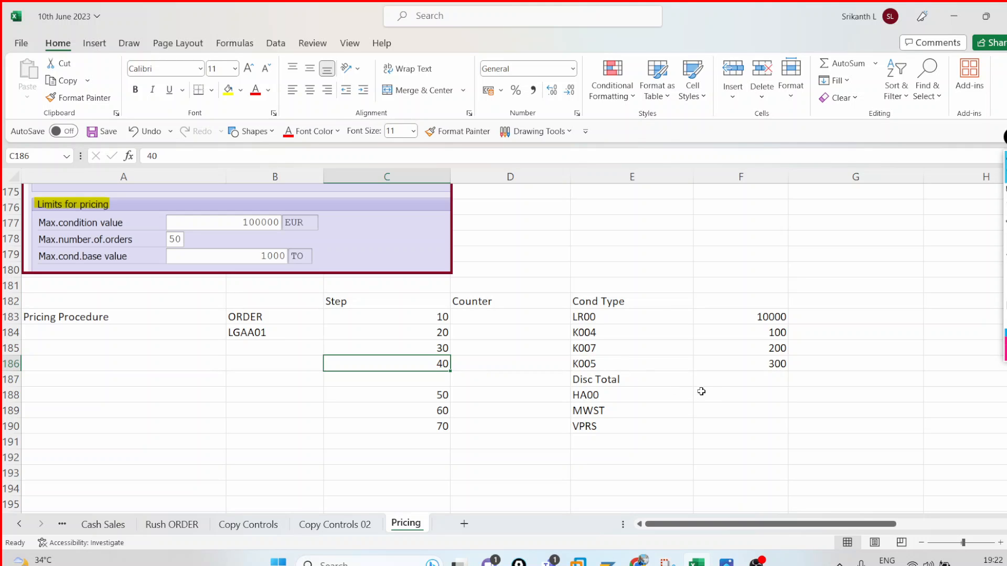
# Enter the note (20 +30+40) in cell G187 of the Disc Total row.
pyautogui.click(720, 383)
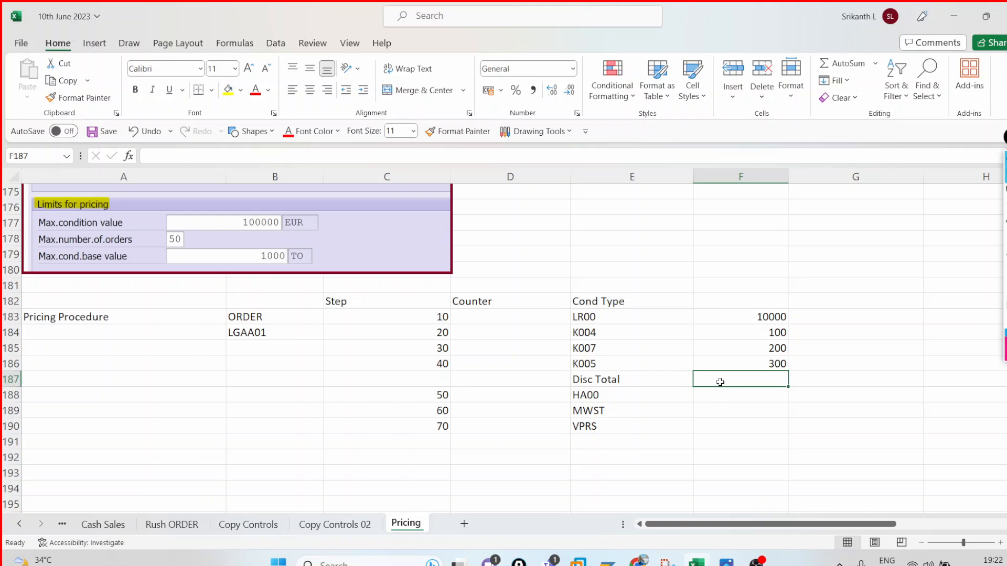
pyautogui.doubleClick(720, 383)
pyautogui.doubleClick(879, 376)
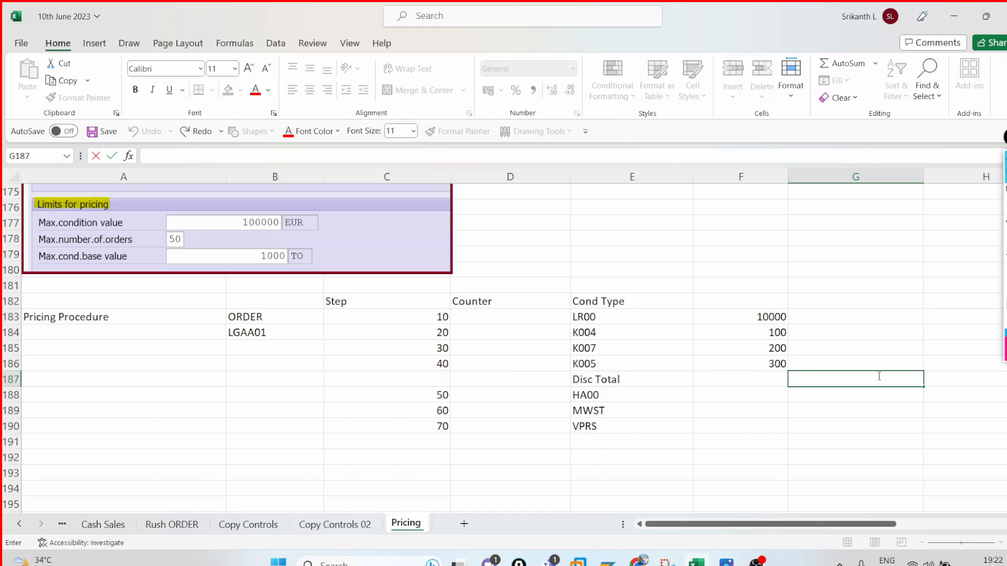
pyautogui.write('(20 +30')
pyautogui.write('+')
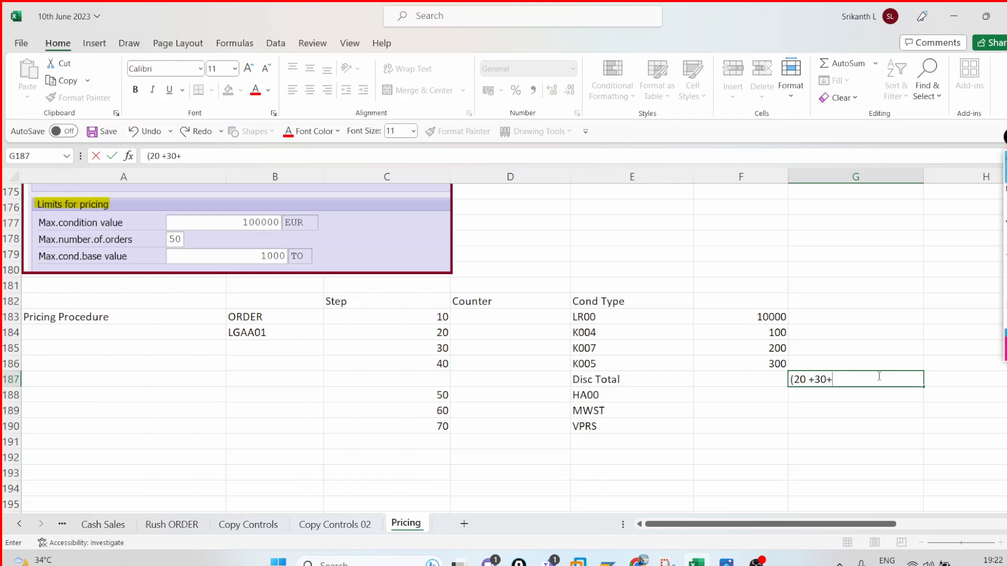
pyautogui.write('40')
pyautogui.click(894, 335)
# Enter From 20 in cell F187 beside Disc Total and to 40 in cell F188 below it.
pyautogui.click(755, 377)
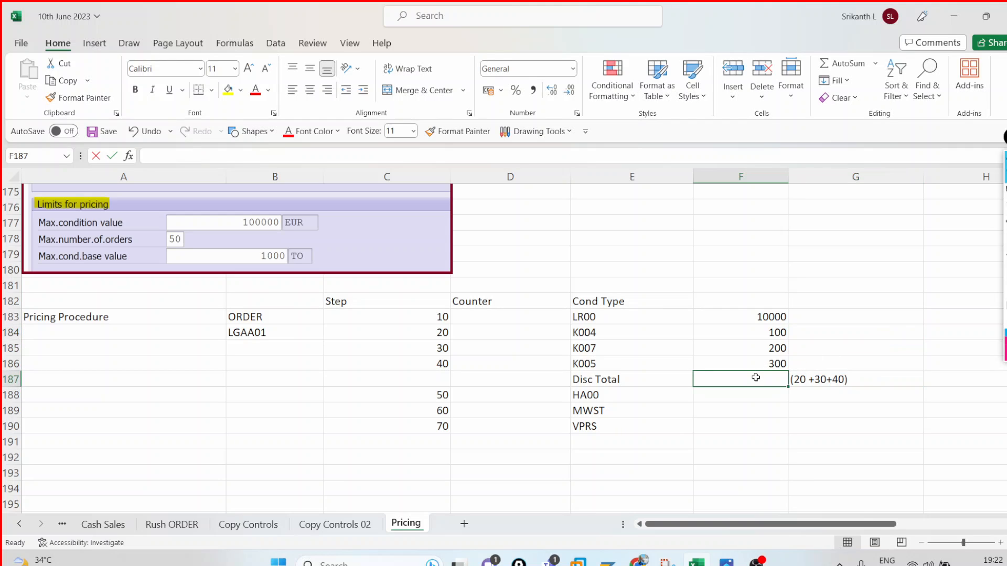
pyautogui.doubleClick(756, 377)
pyautogui.write('Frg')
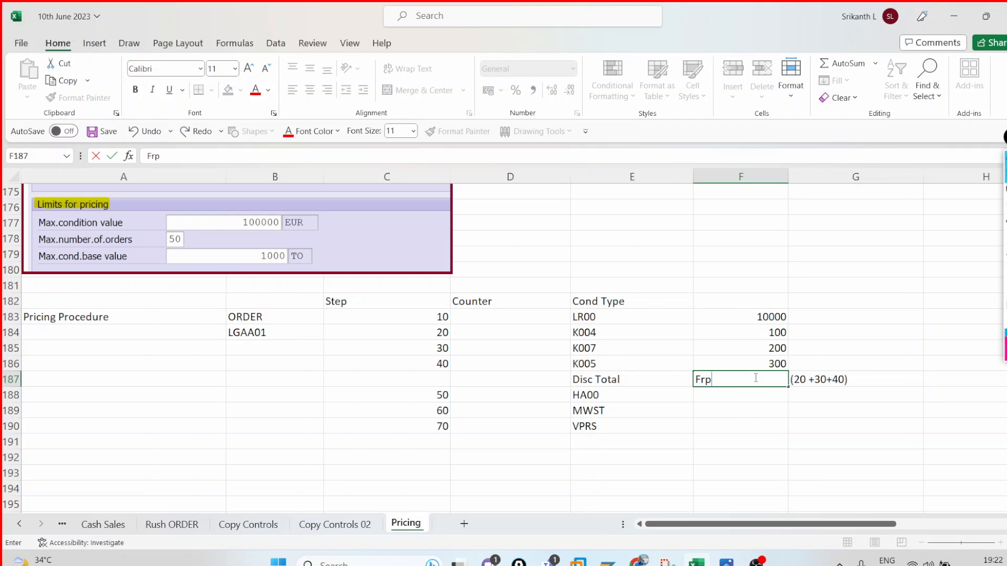
pyautogui.press('BackSpace')
pyautogui.write('om 20')
pyautogui.press('Return')
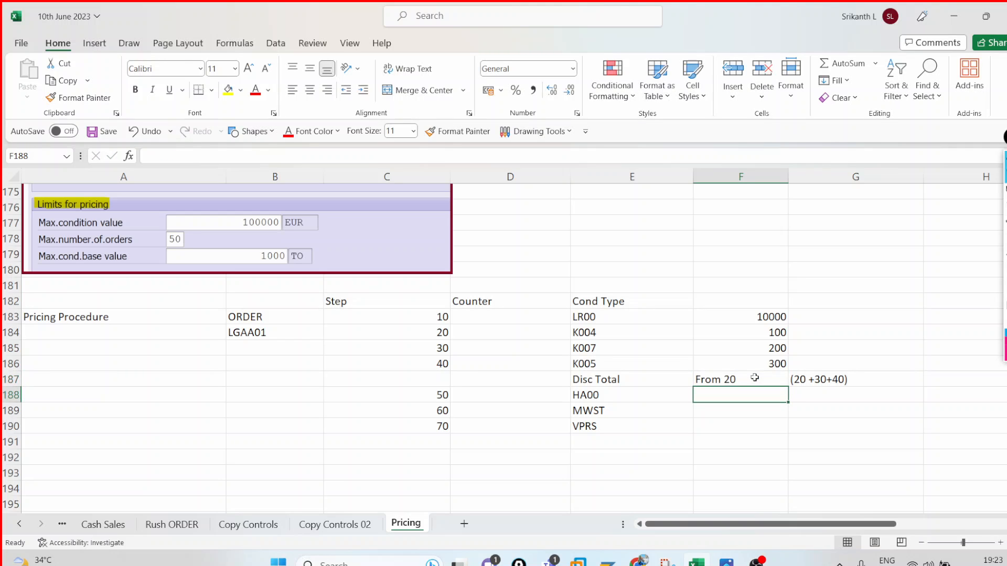
pyautogui.write('to 40')
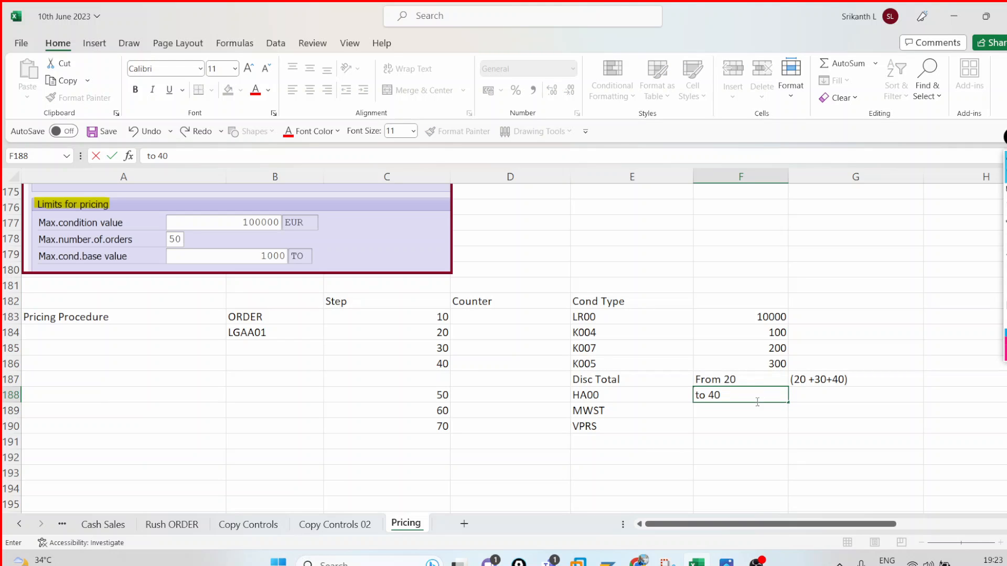
pyautogui.click(751, 427)
pyautogui.click(721, 386)
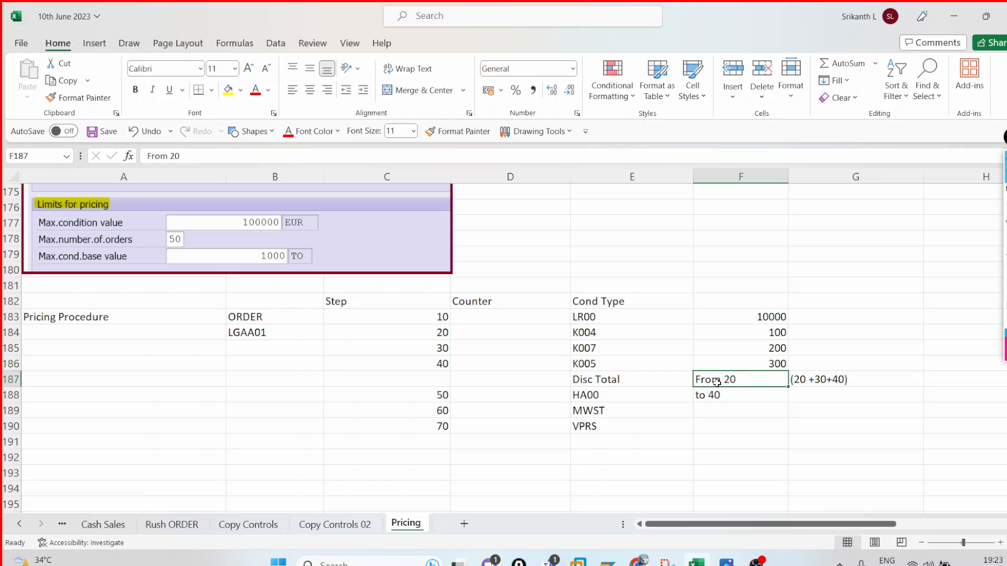
pyautogui.click(730, 392)
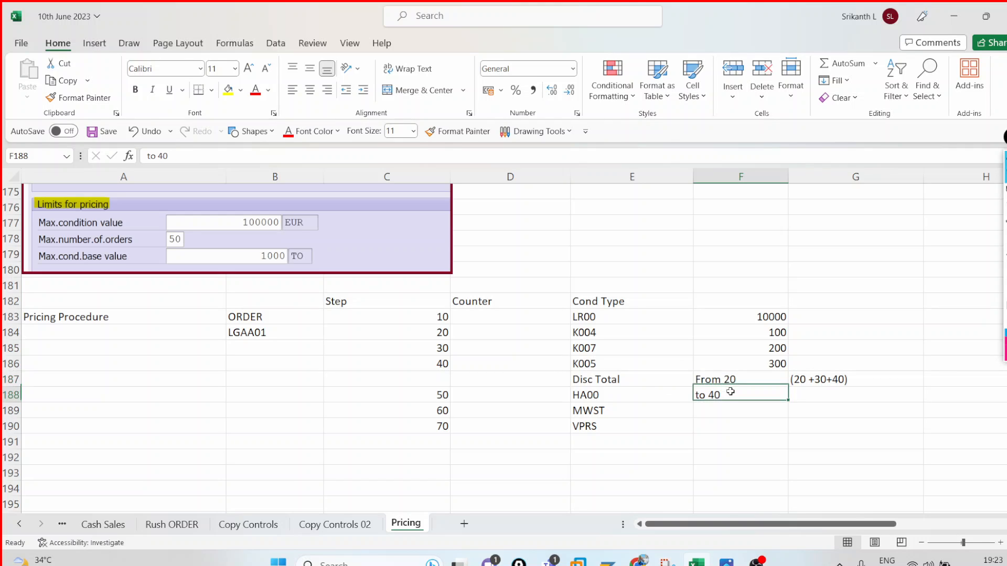
pyautogui.click(634, 383)
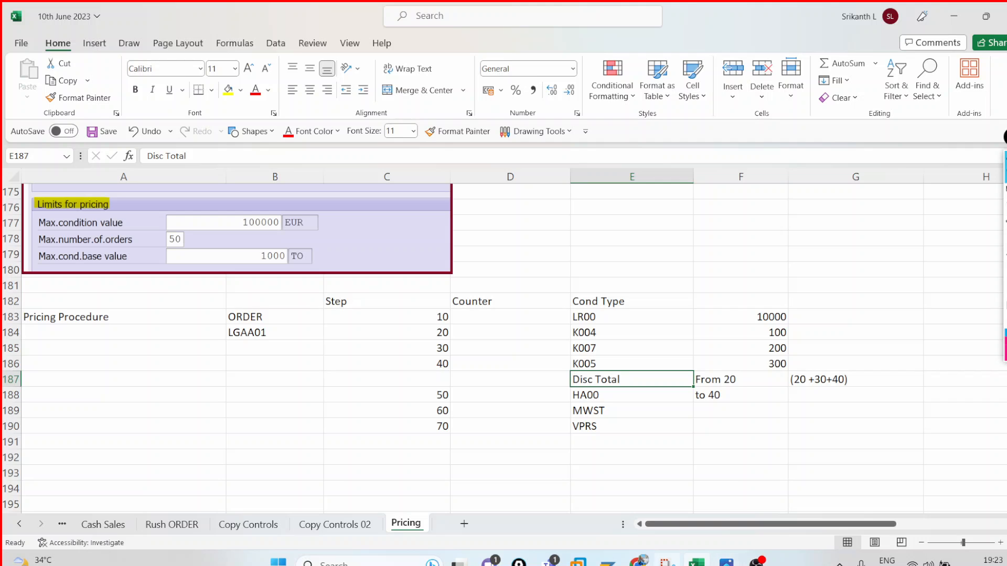
# Switch to SAP and examine the existing steps in the control data of procedure LGDUMM.
pyautogui.click(607, 563)
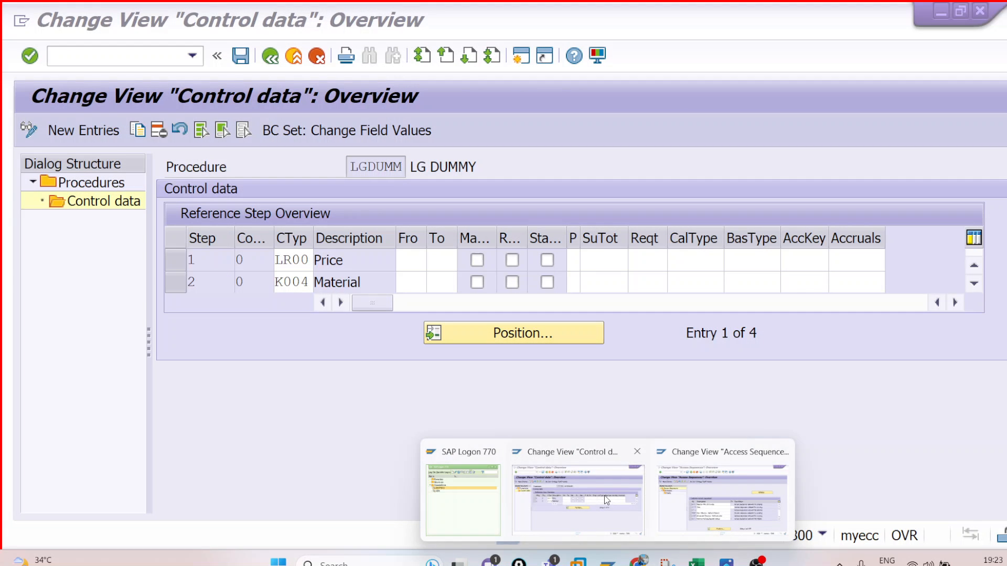
pyautogui.click(607, 499)
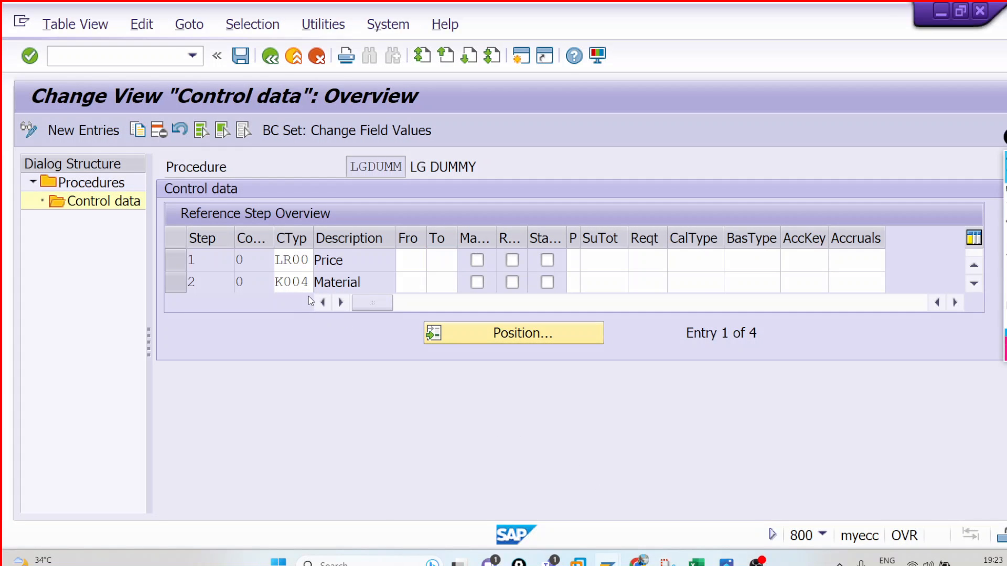
pyautogui.scroll(-1, 308, 296)
pyautogui.scroll(1, 304, 282)
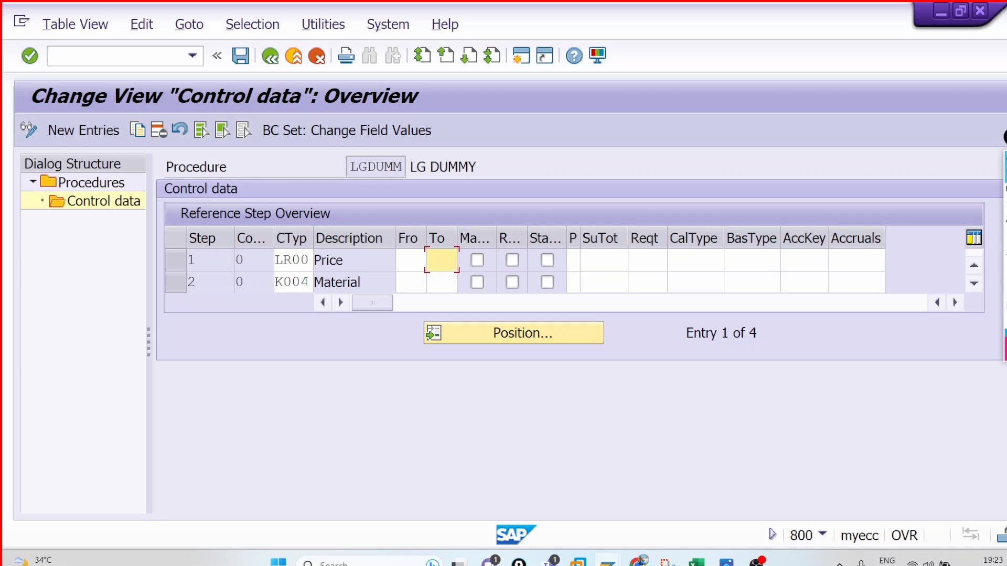
pyautogui.click(192, 283)
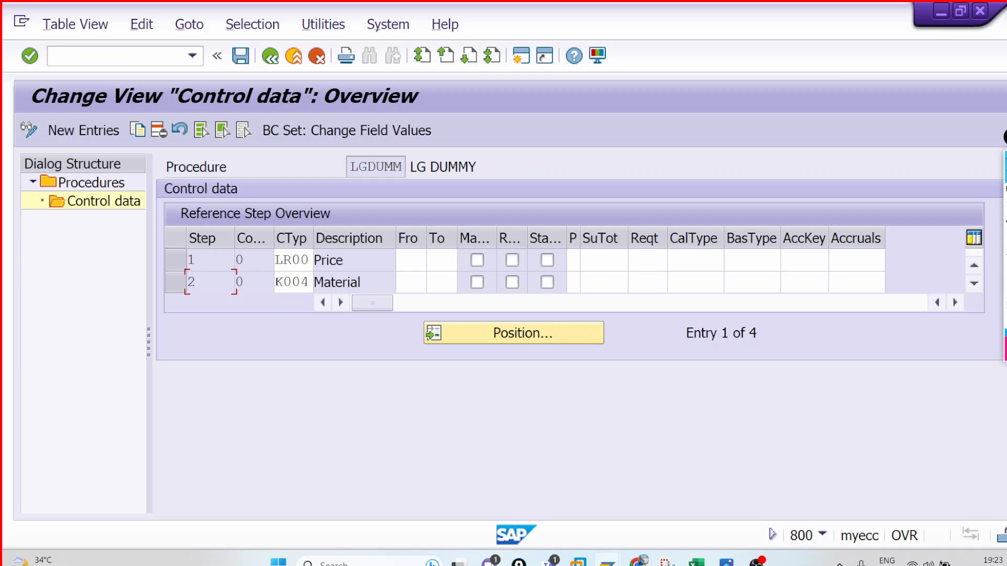
pyautogui.scroll(-1, 239, 277)
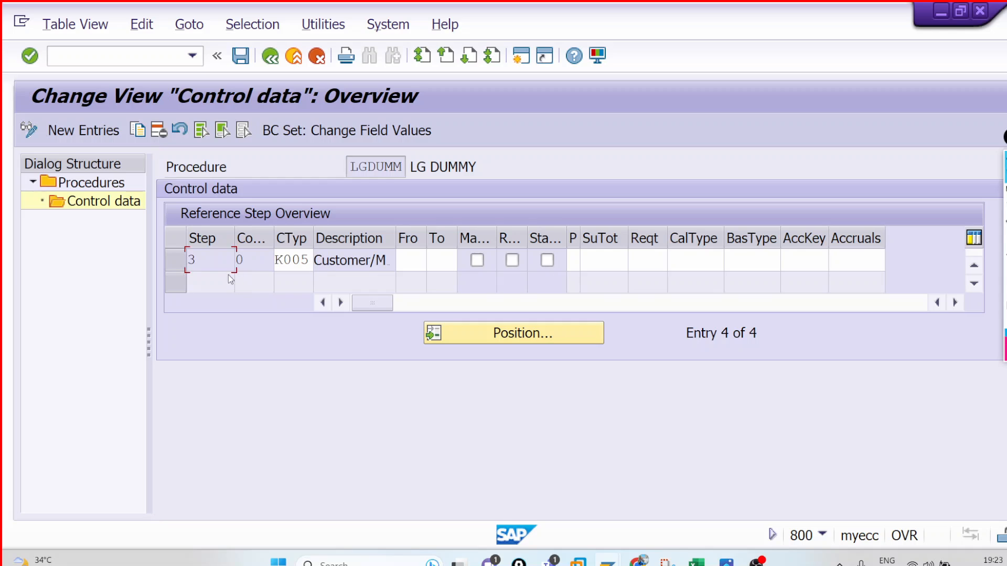
# Start a new control data entry described as Disc Total, with From step 2 and To step 3.
pyautogui.click(120, 133)
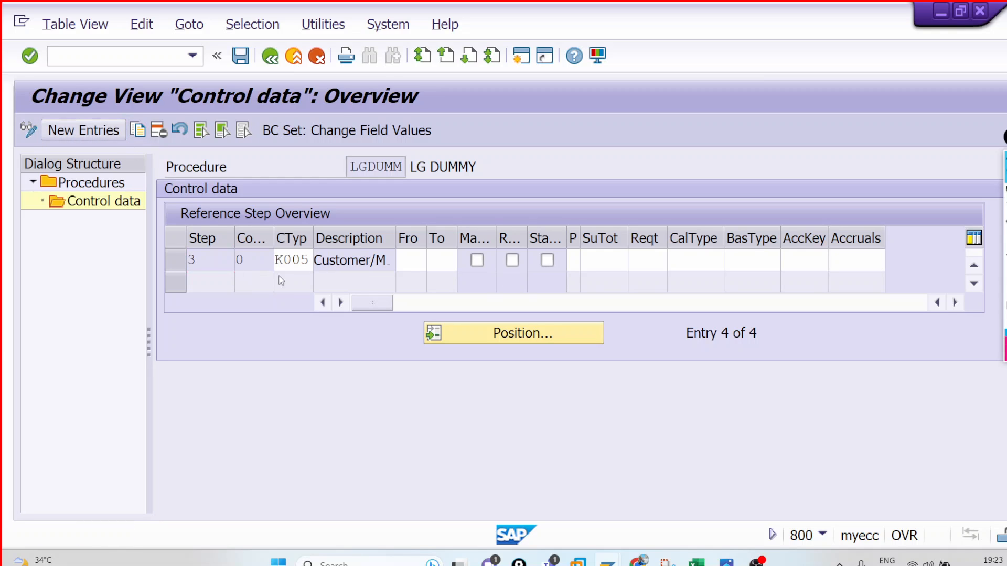
pyautogui.click(341, 260)
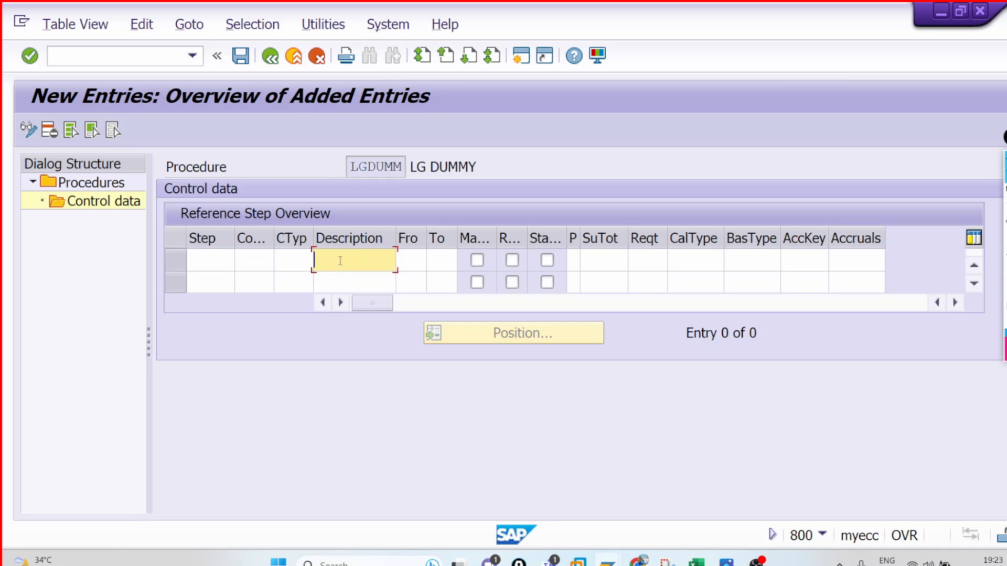
pyautogui.write('N')
pyautogui.press('BackSpace')
pyautogui.write('Disc Total')
pyautogui.click(404, 259)
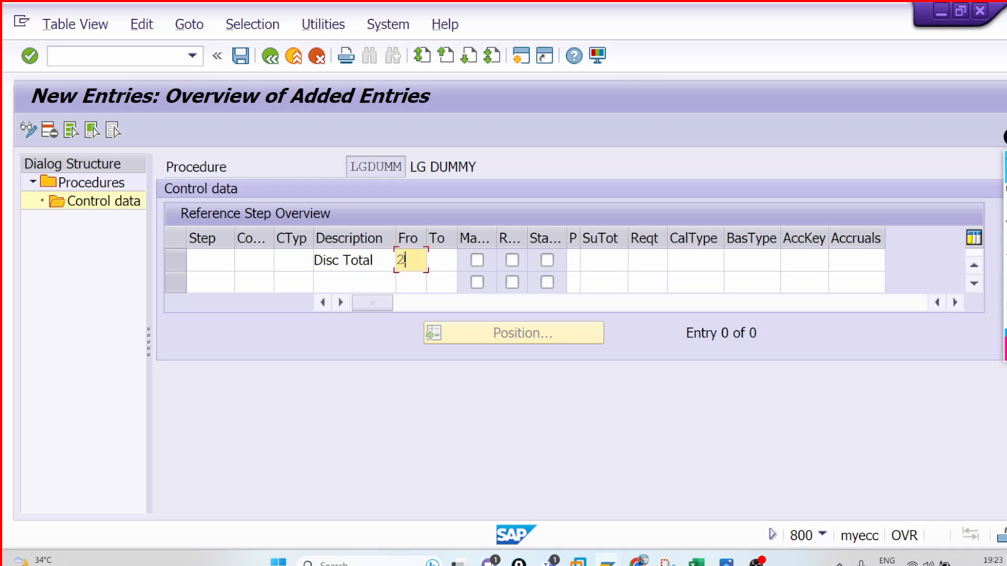
pyautogui.write('2')
pyautogui.press('Tab')
pyautogui.write('3')
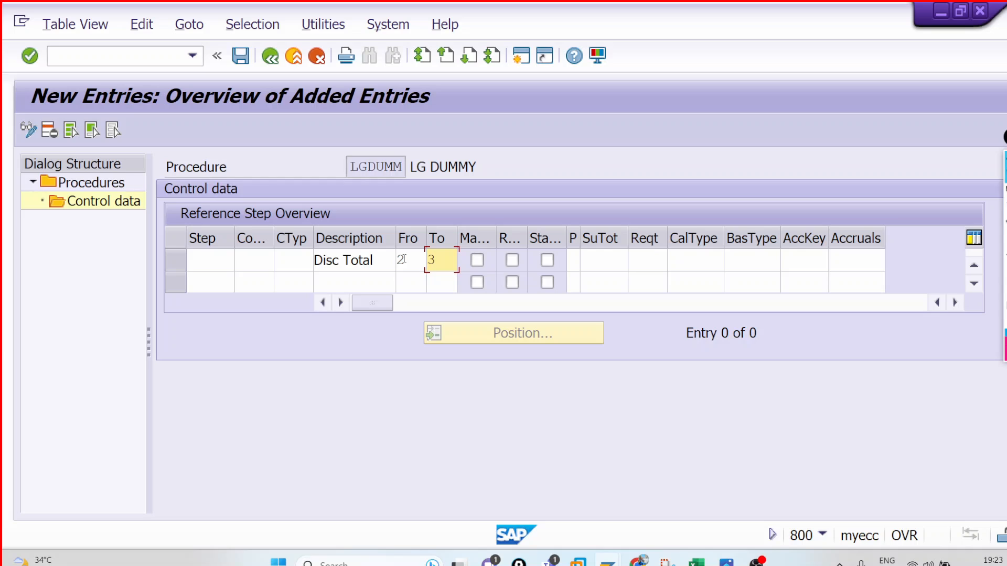
pyautogui.press('Return')
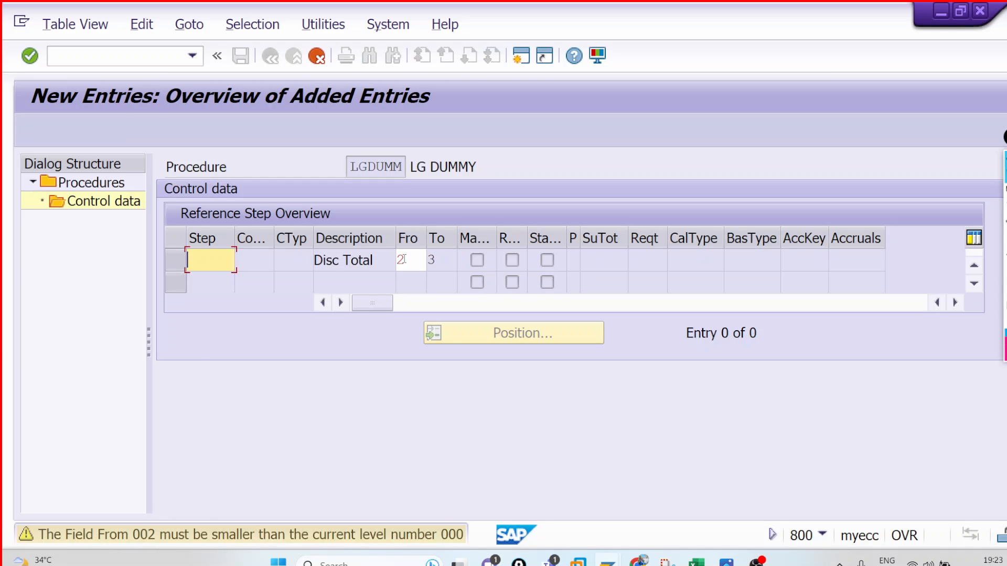
# Enter the Disc Total subtotal as step 5, save it, and return to the control data overview.
pyautogui.press('Return')
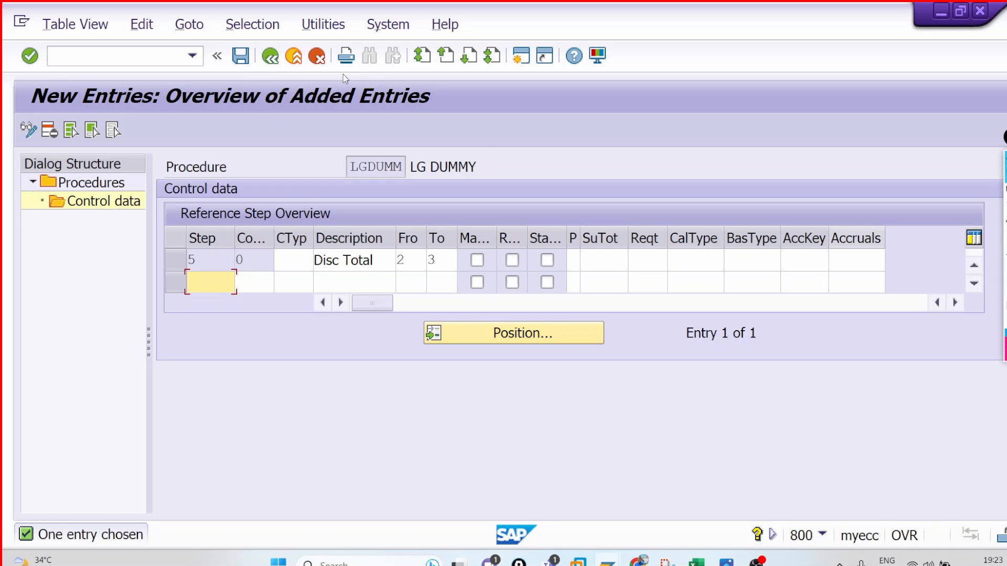
pyautogui.hotkey('ctrl', 's')
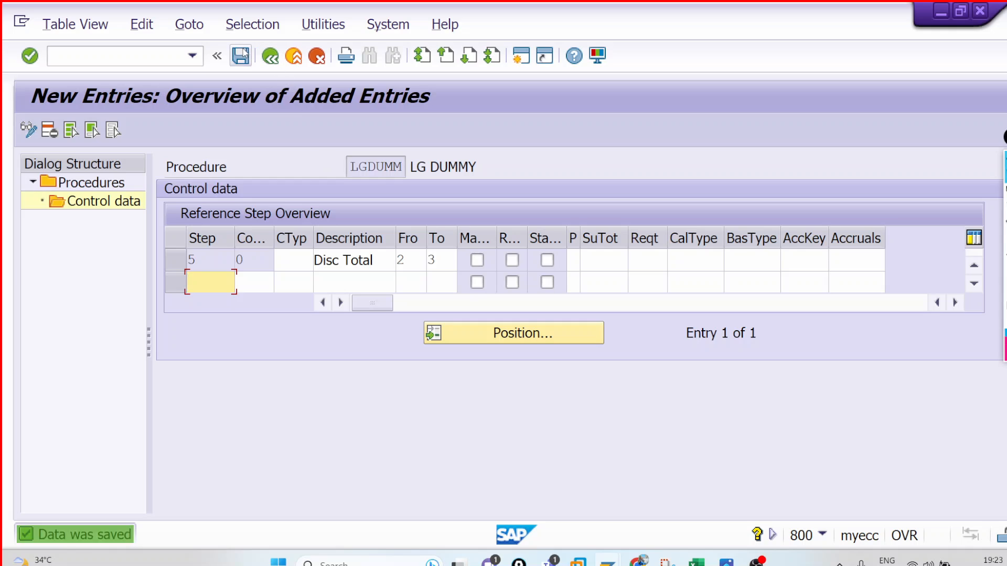
pyautogui.click(240, 55)
pyautogui.click(270, 57)
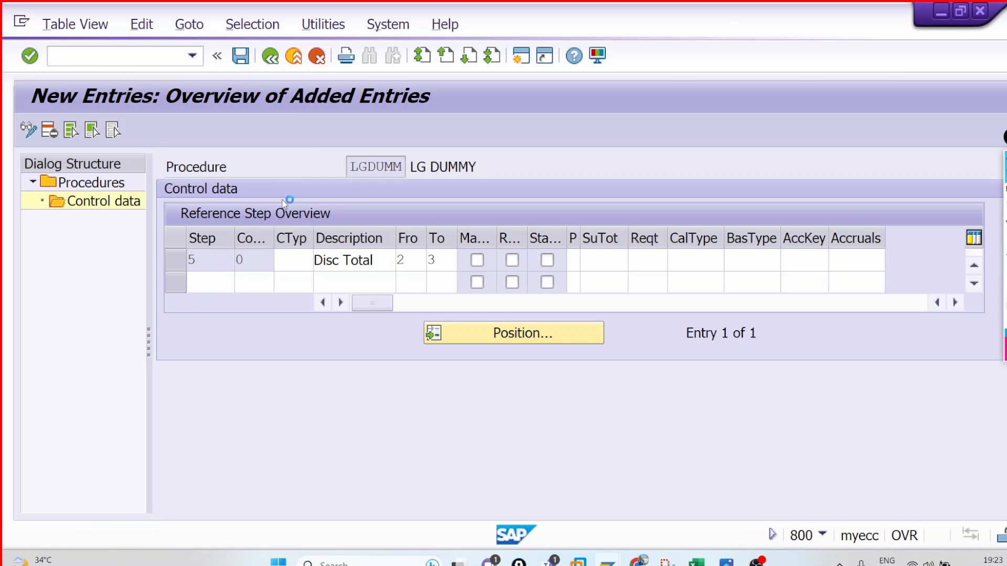
# Delete all control data entries of procedure LGDUMM and save the change.
pyautogui.scroll(-3, 265, 263)
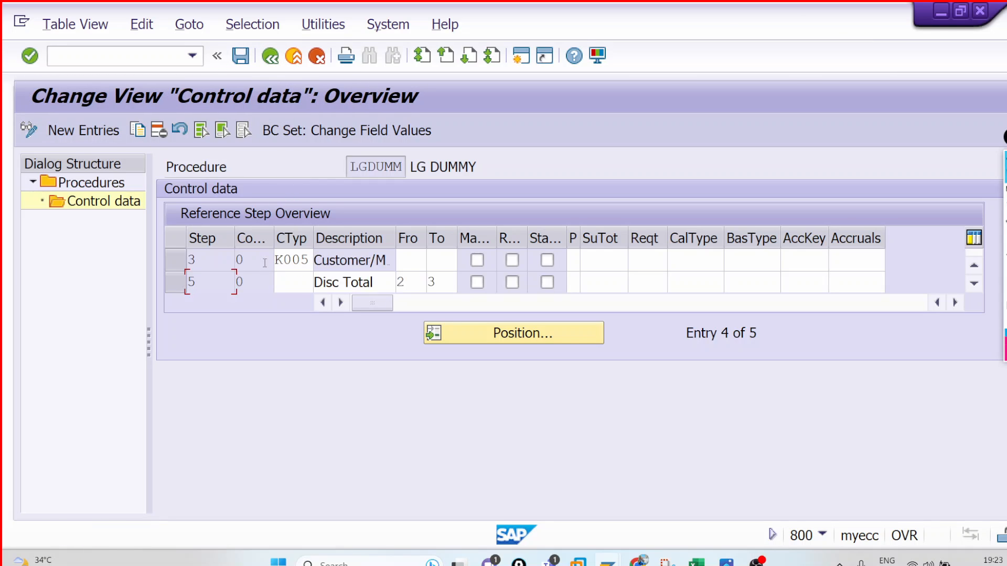
pyautogui.click(411, 284)
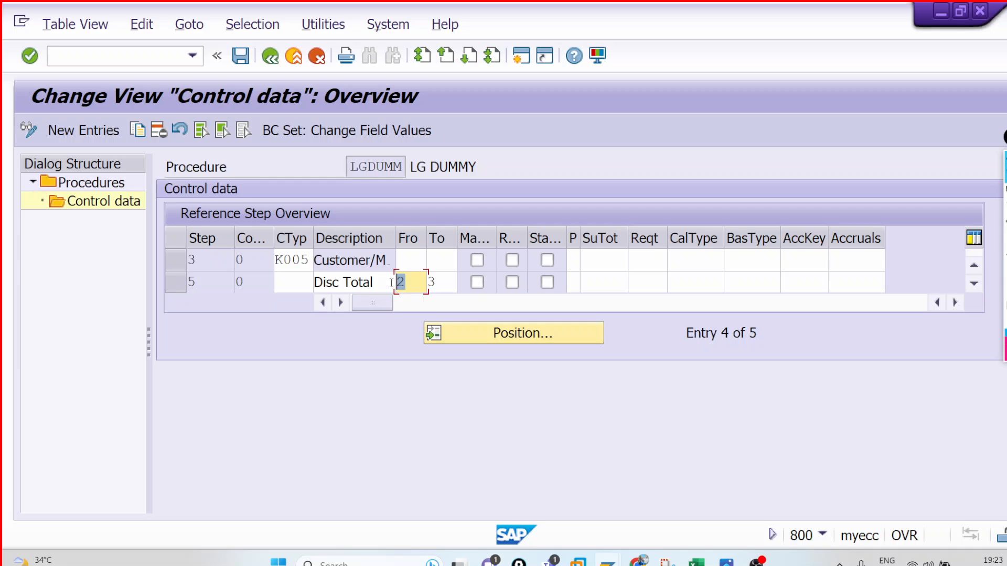
pyautogui.press('Tab')
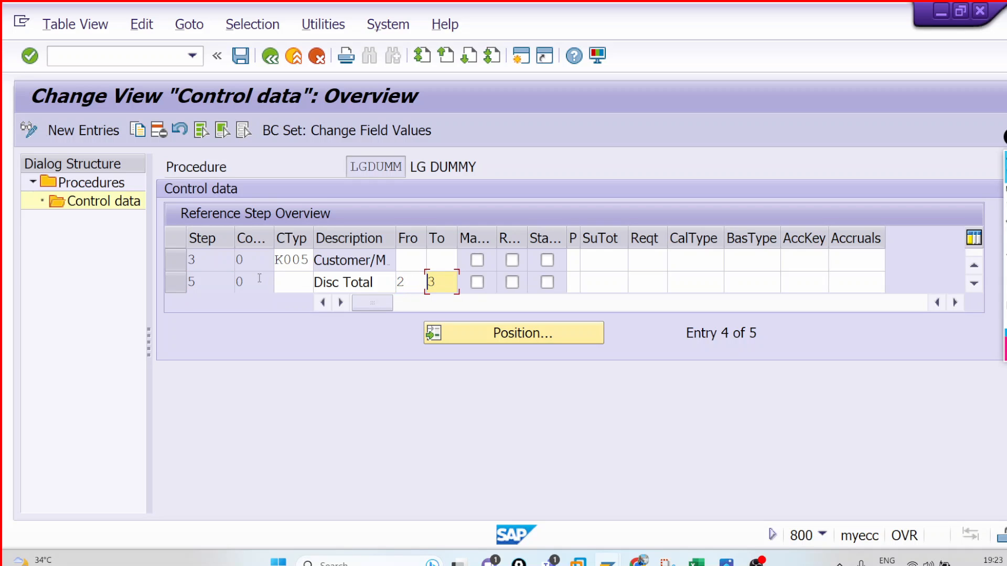
pyautogui.scroll(3, 218, 279)
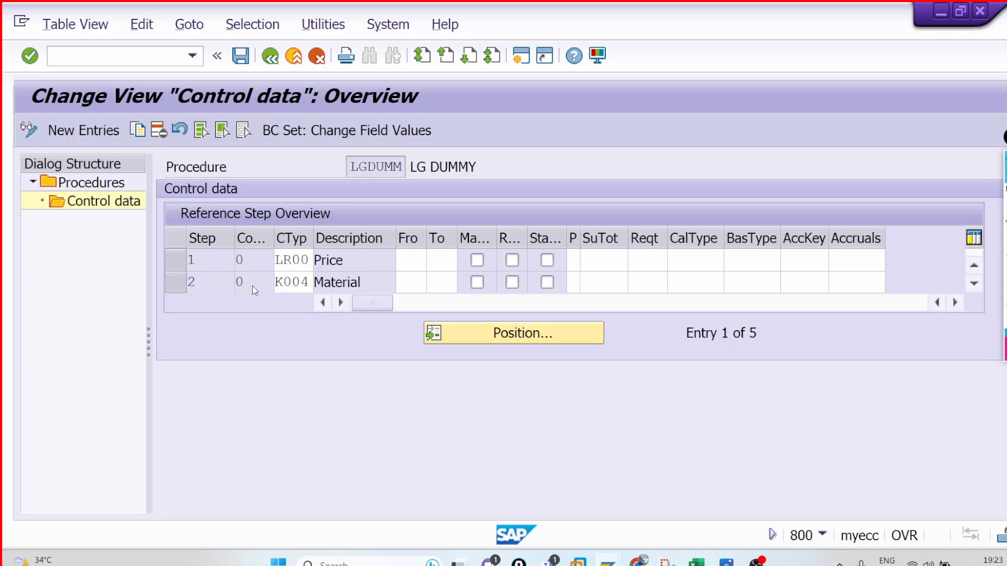
pyautogui.scroll(-3, 242, 284)
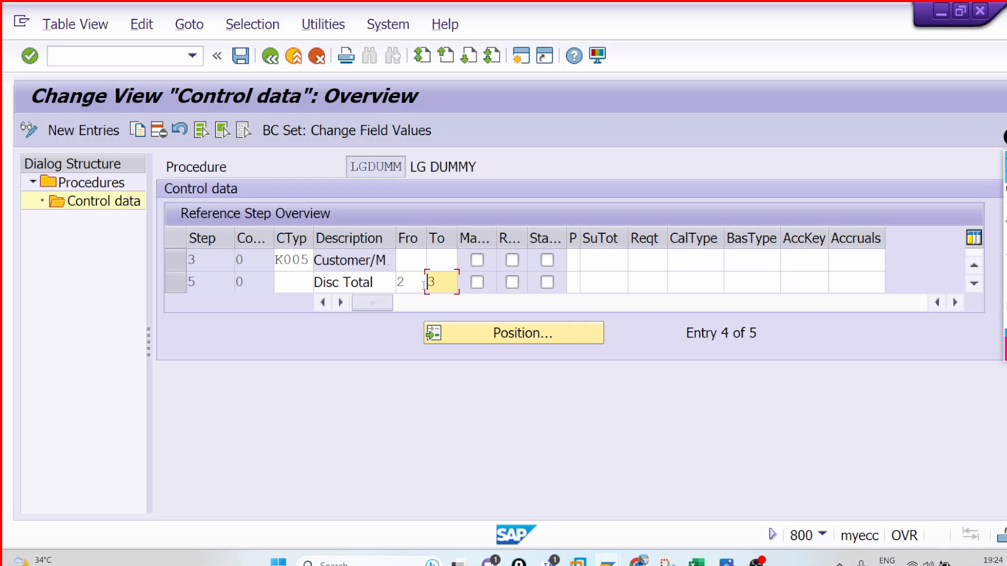
pyautogui.click(177, 263)
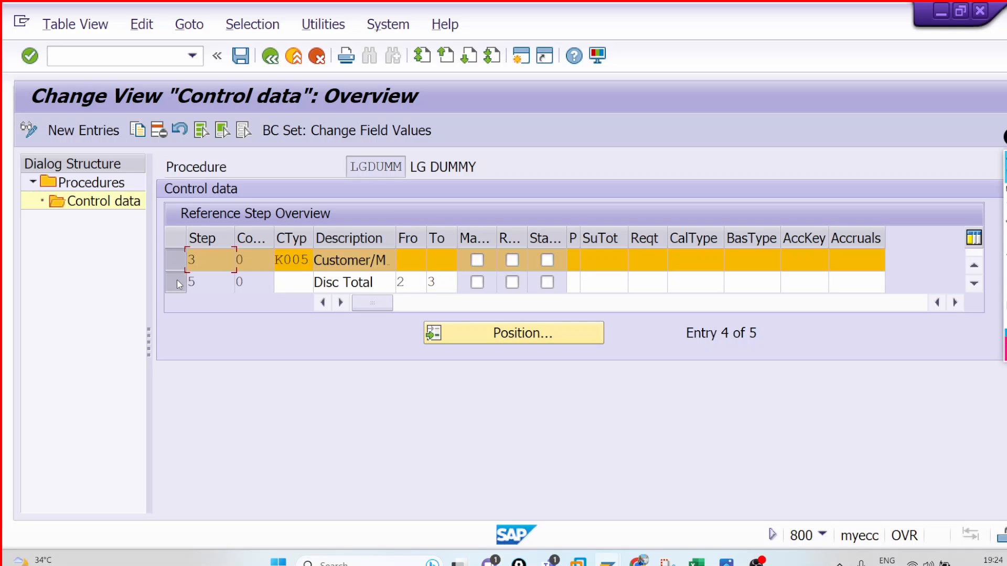
pyautogui.click(178, 282)
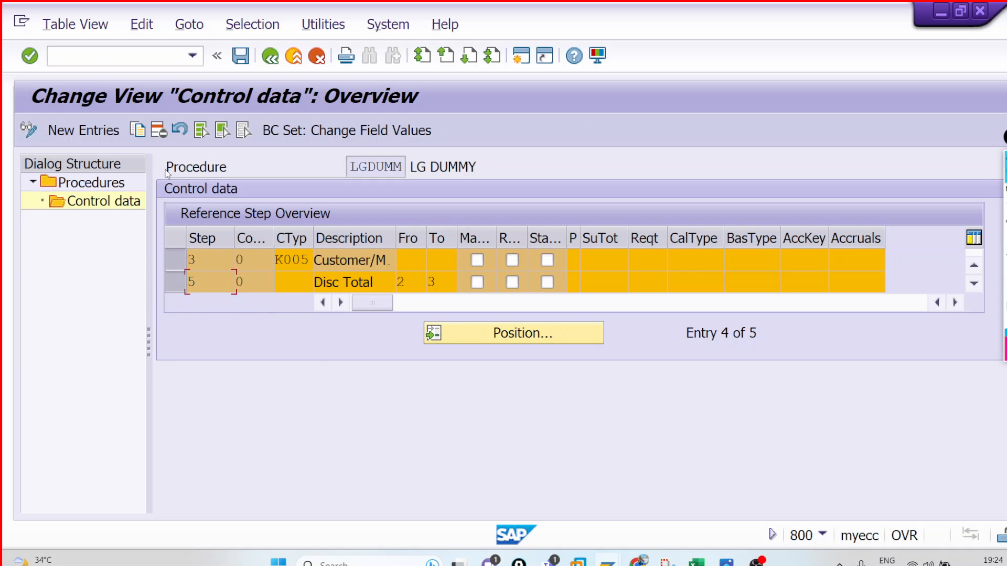
pyautogui.click(204, 135)
pyautogui.click(158, 133)
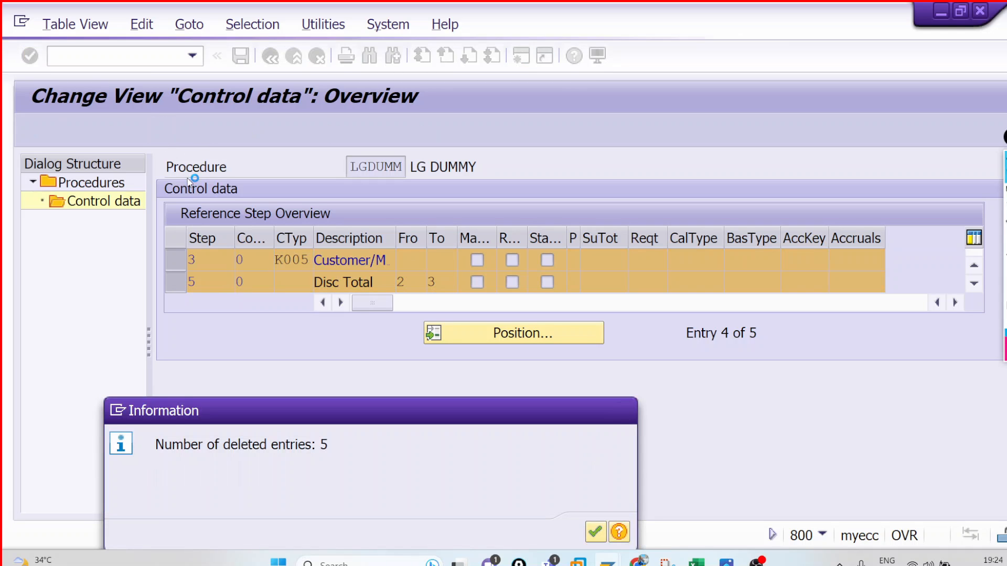
pyautogui.press('Return')
pyautogui.hotkey('ctrl', 's')
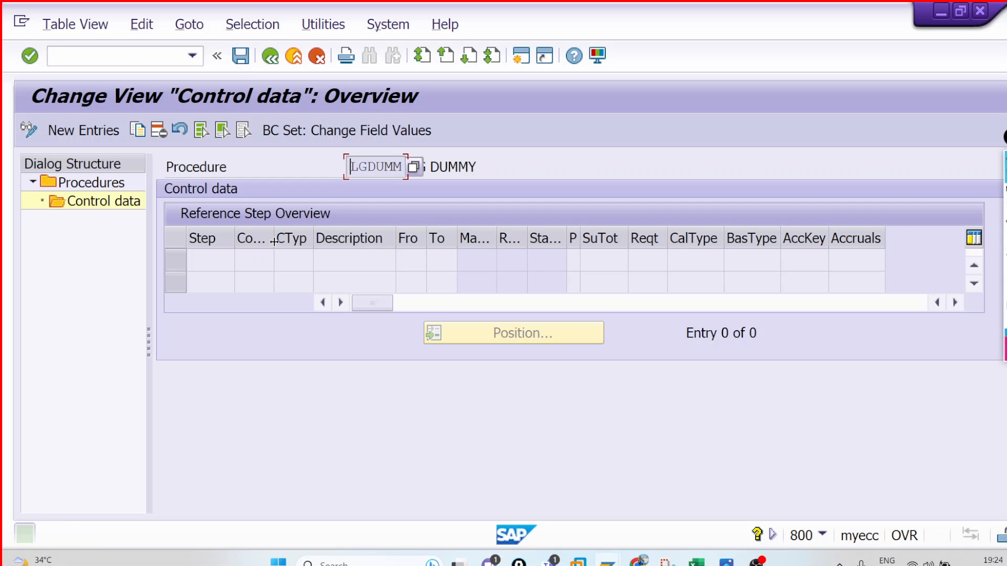
# Start new control data entries with step 10 for condition type LR00.
pyautogui.click(103, 132)
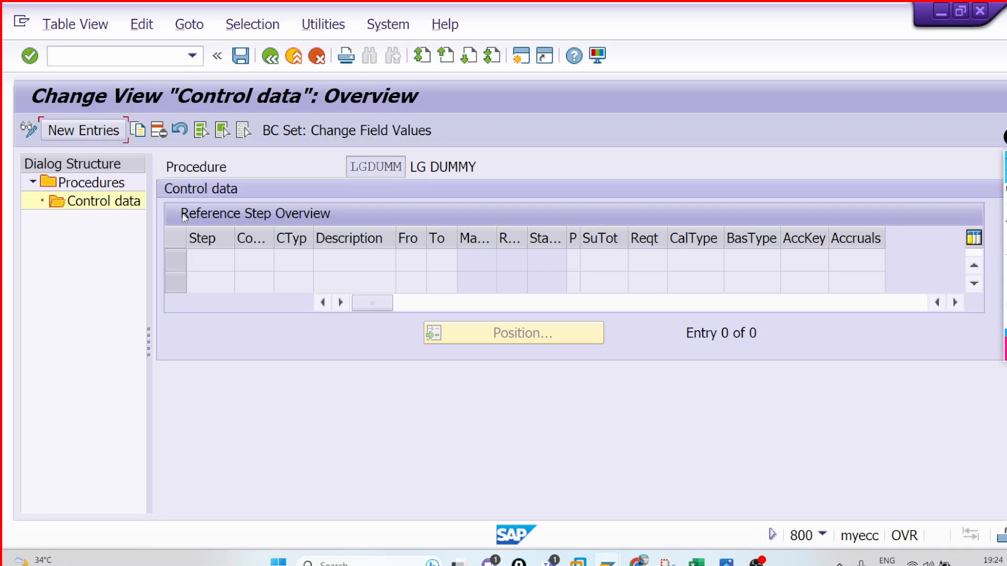
pyautogui.write('10')
pyautogui.press('Return')
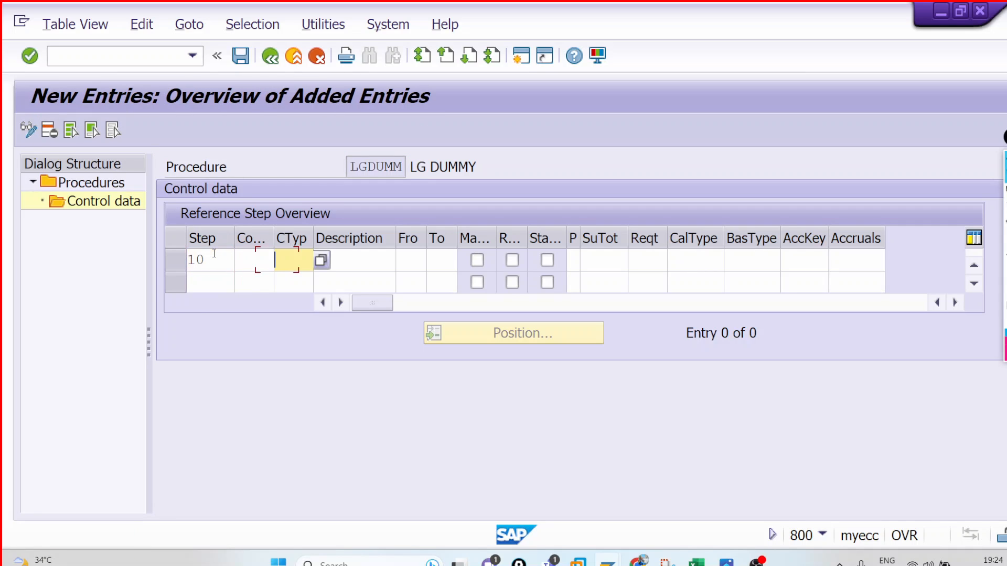
pyautogui.write('lr00')
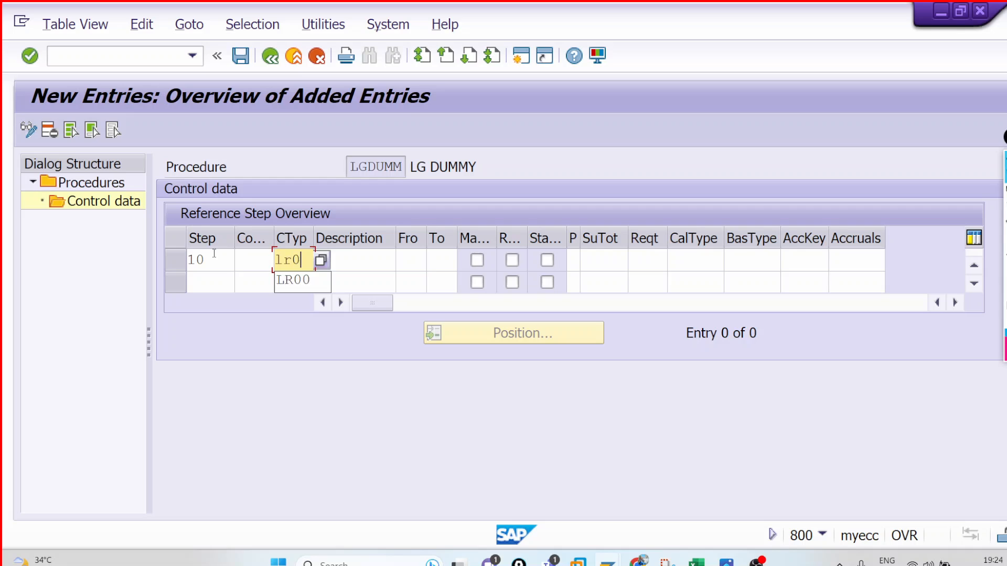
pyautogui.press('Tab')
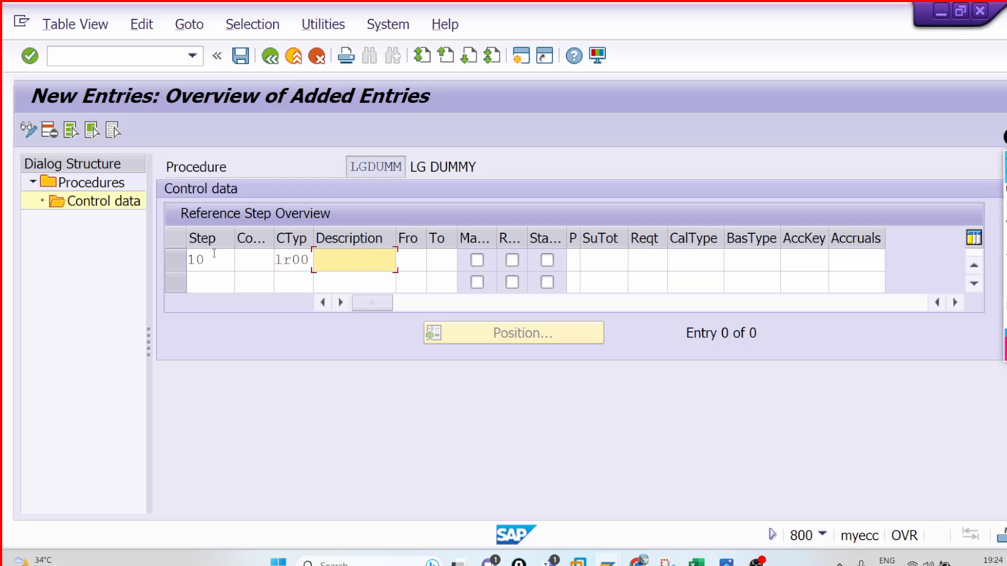
# Add step 20 with condition type K004 to the new control data entries.
pyautogui.click(190, 272)
pyautogui.write('20')
pyautogui.press('Tab')
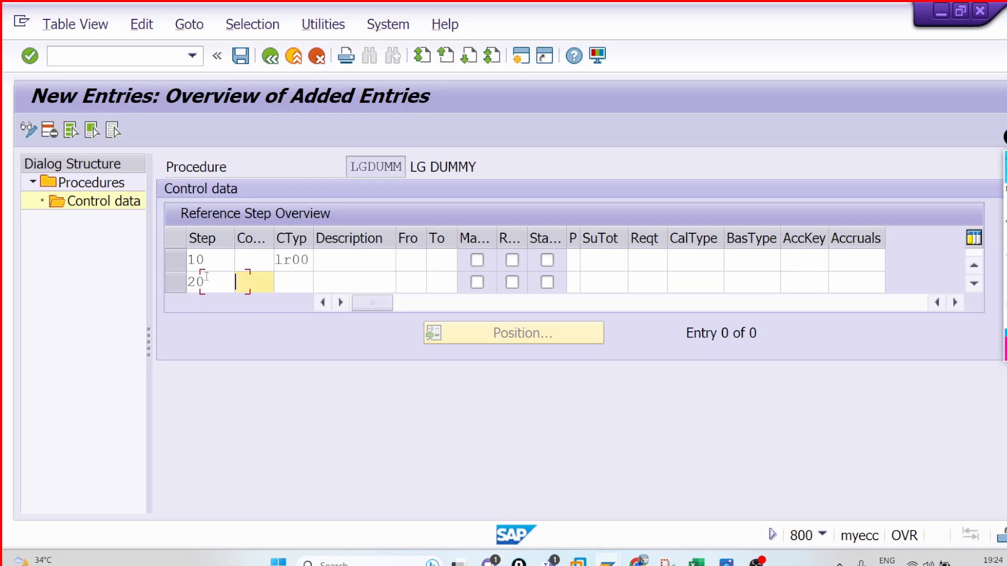
pyautogui.press('Tab')
pyautogui.write('k004')
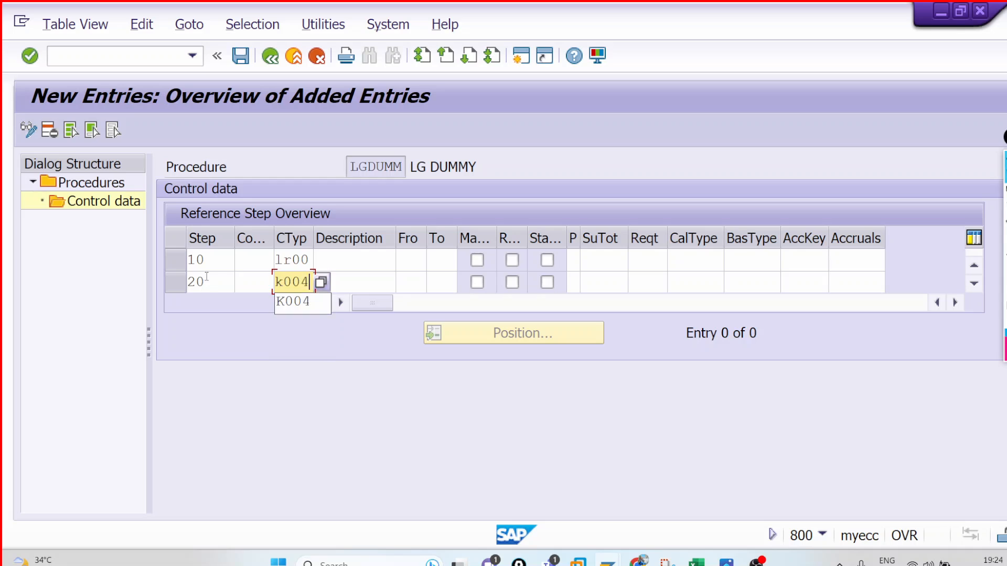
pyautogui.press('Return')
# Add step 30 with condition type K005 to the new control data entries.
pyautogui.write('30')
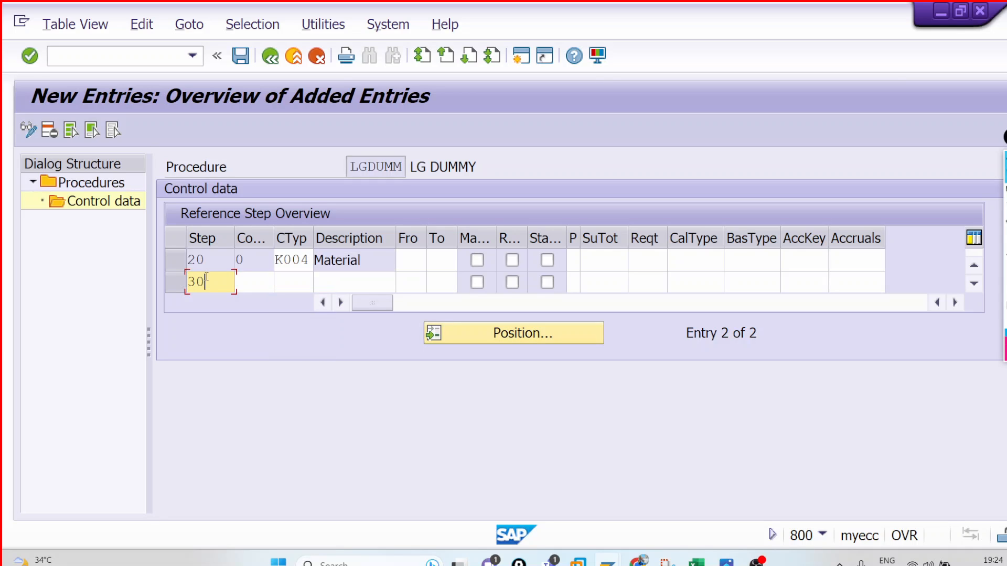
pyautogui.press('Tab')
pyautogui.press('Tab')
pyautogui.write('k005')
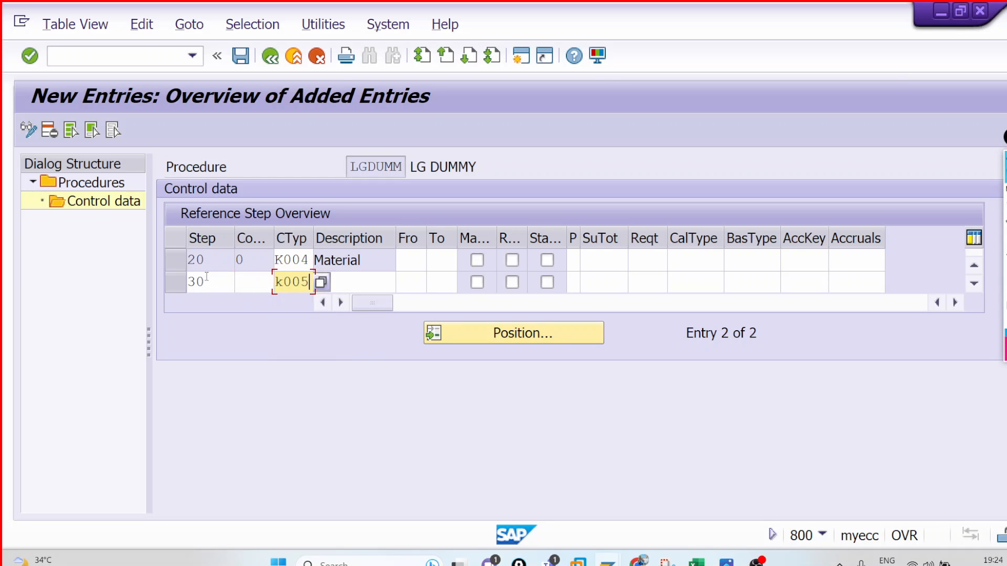
pyautogui.press('Return')
# Add step 40 with condition type K007 to the new control data entries.
pyautogui.write('40')
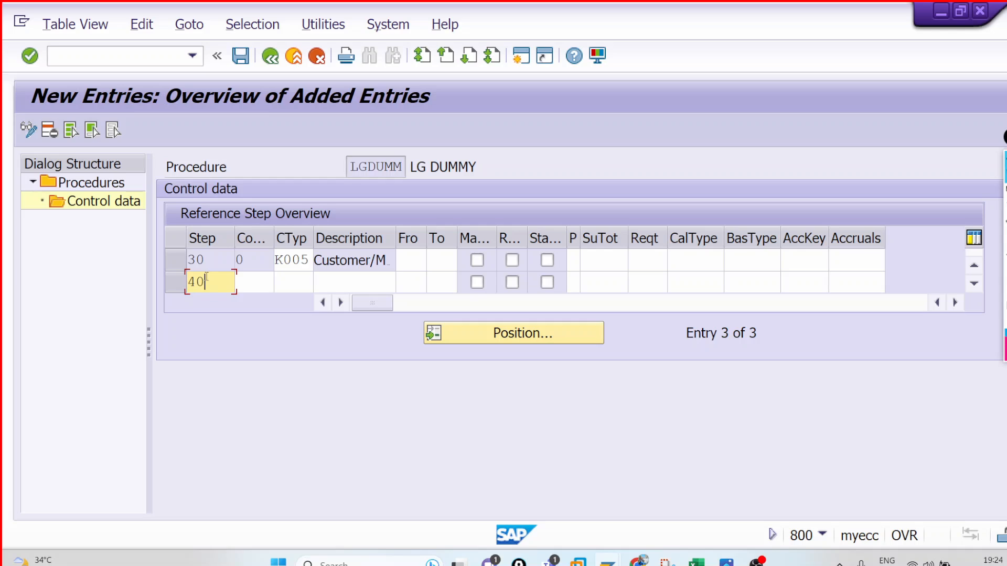
pyautogui.press('Tab')
pyautogui.press('Tab')
pyautogui.write('k007')
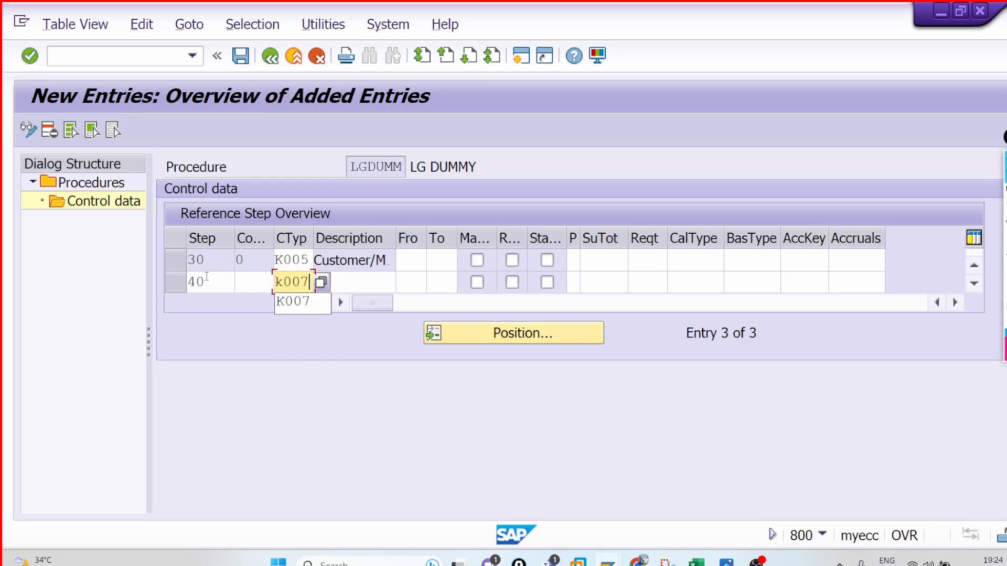
pyautogui.press('Return')
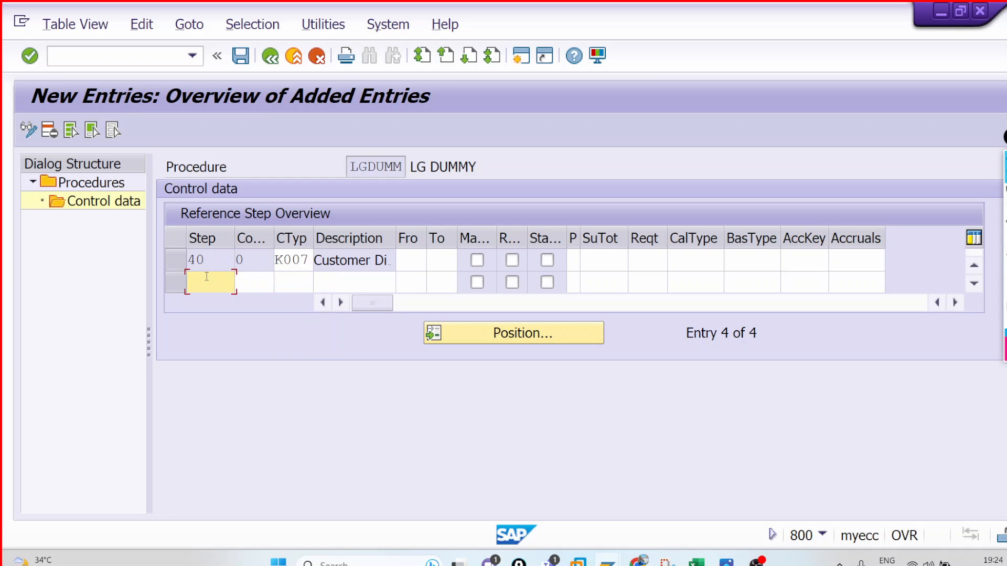
# Add step 50 described as Total Disc, without a condition type, and review the new entries.
pyautogui.click(207, 277)
pyautogui.write('50')
pyautogui.click(370, 284)
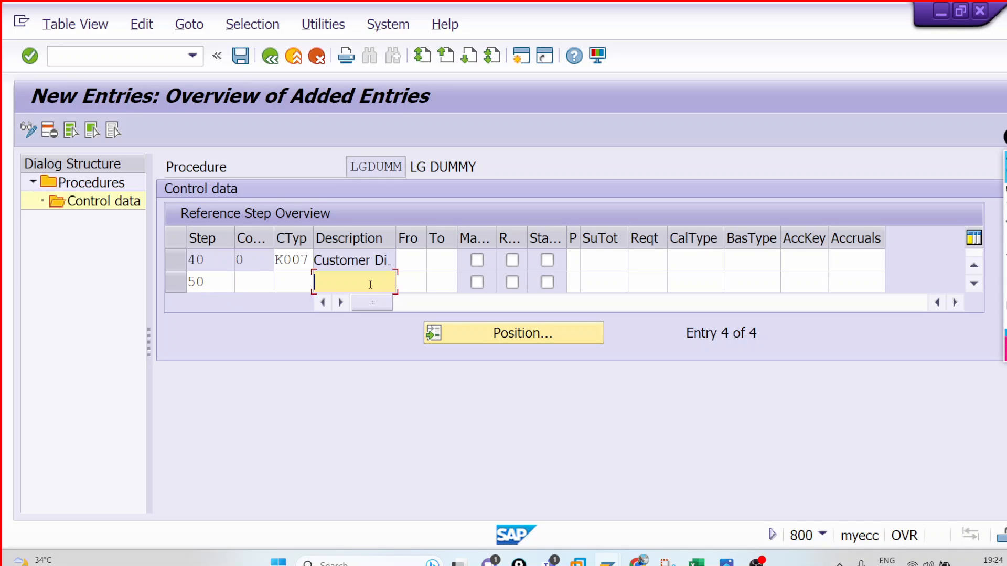
pyautogui.write('Total Disc')
pyautogui.click(416, 284)
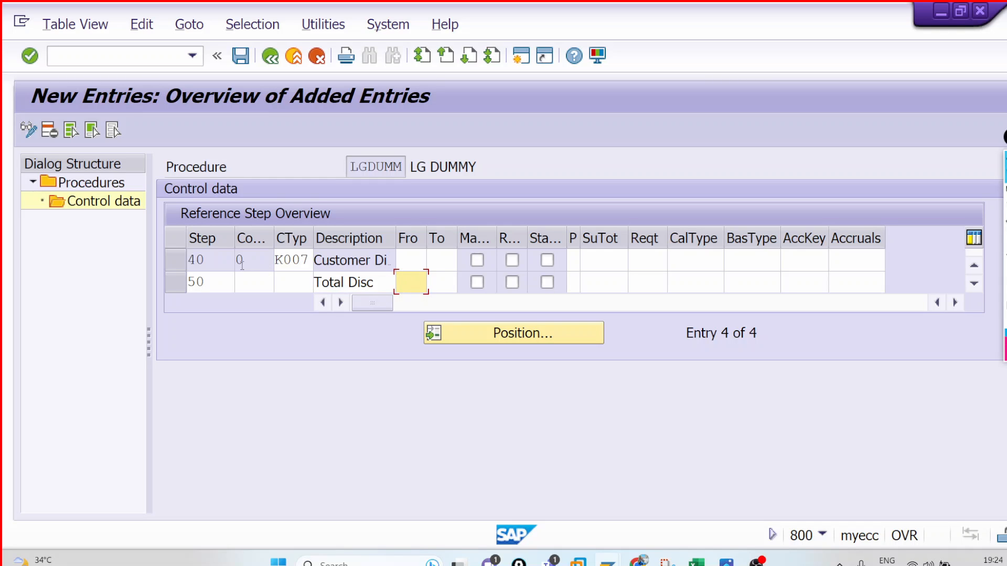
pyautogui.press('Return')
pyautogui.scroll(3, 221, 270)
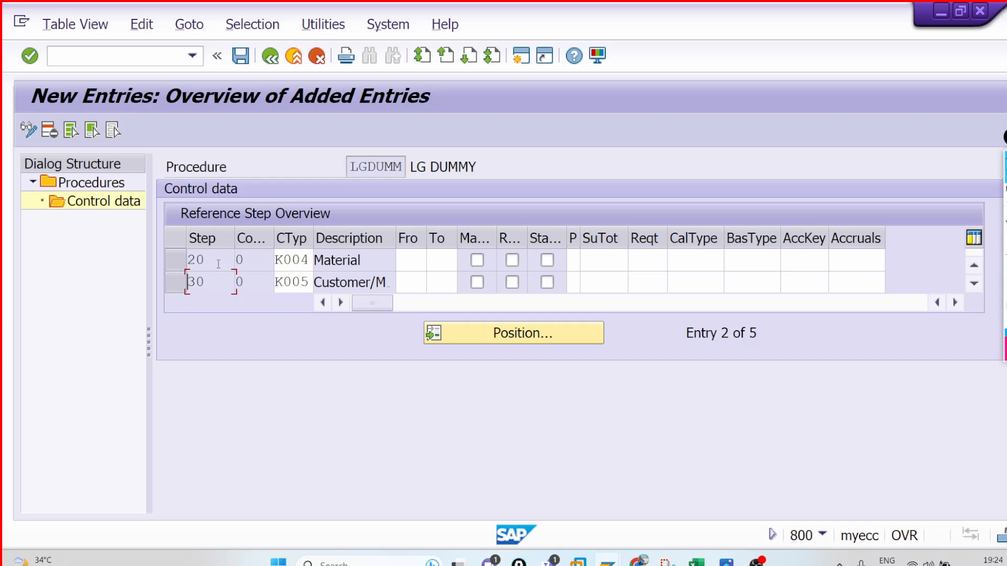
pyautogui.scroll(-3, 218, 275)
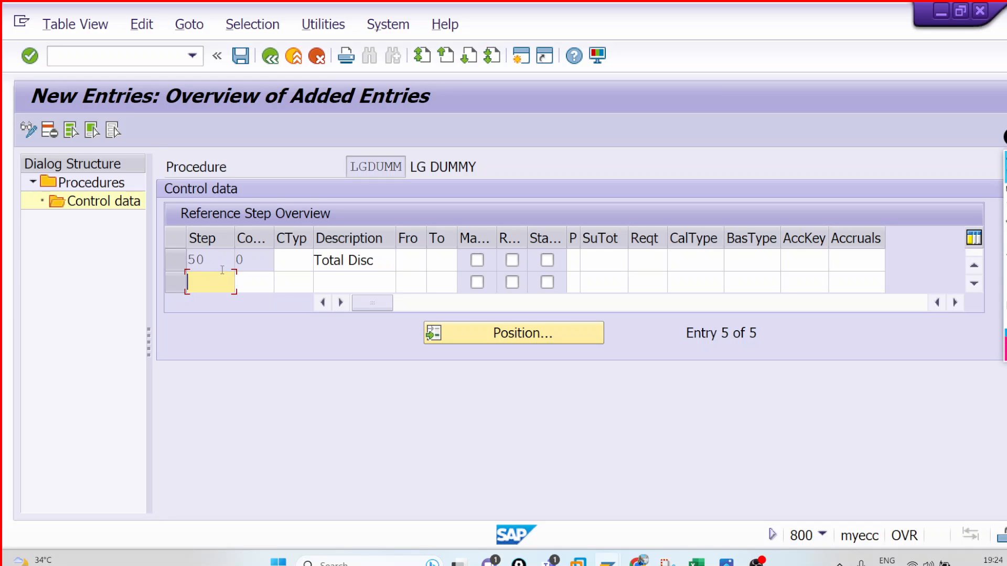
# Set the Total Disc line at step 50 to total from step 20 to step 40, and save the entries.
pyautogui.click(407, 265)
pyautogui.write('20')
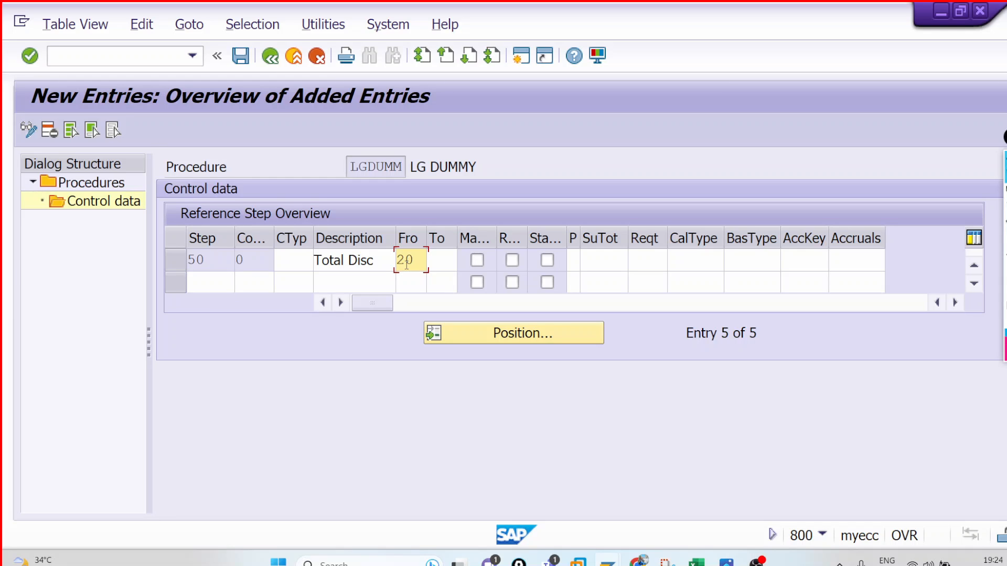
pyautogui.press('Tab')
pyautogui.write('40')
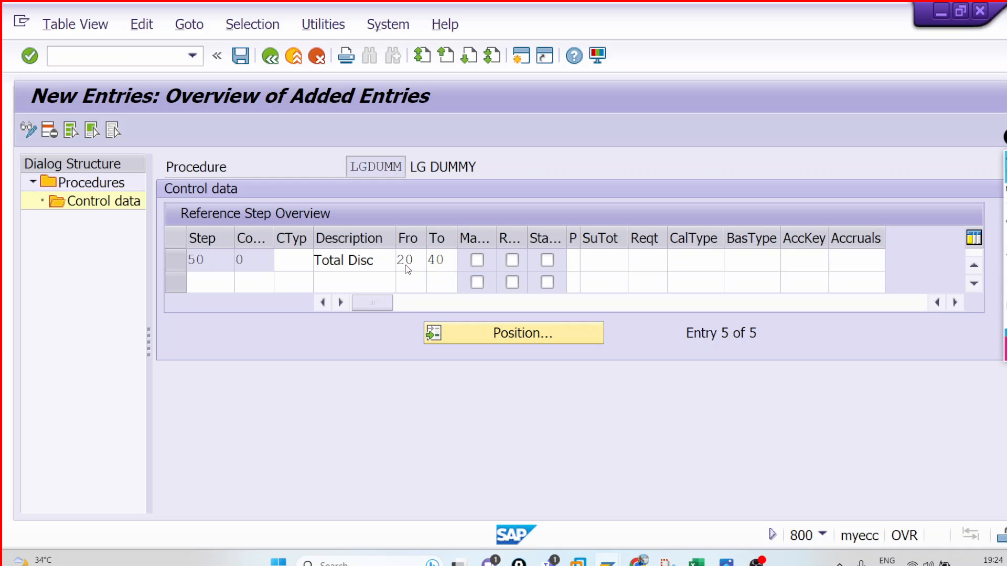
pyautogui.hotkey('ctrl', 's')
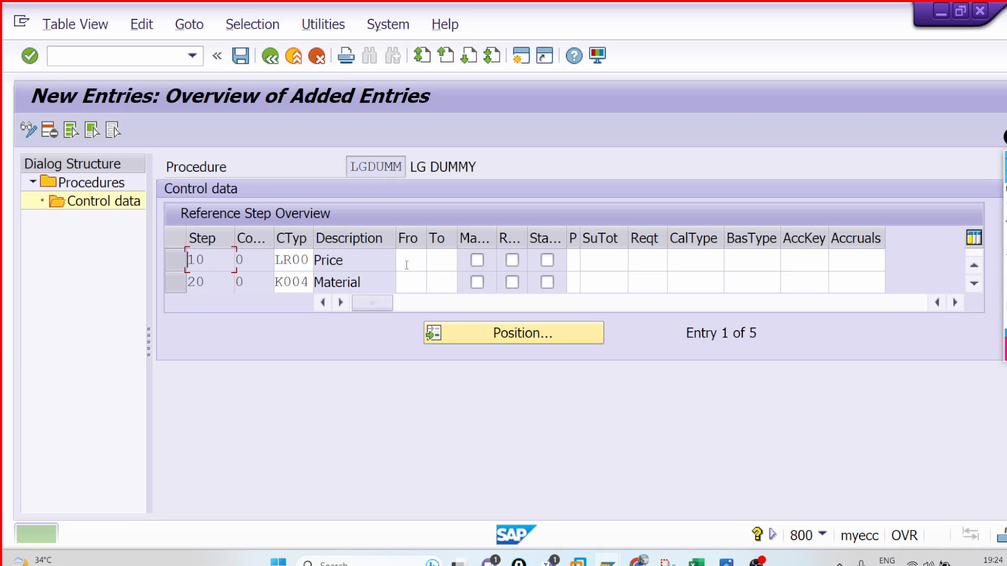
# Open the list output of the LGDUMM control data, examine how Total Disc's From and To values refer to the step numbers, and return to the entries.
pyautogui.click(81, 32)
pyautogui.click(105, 163)
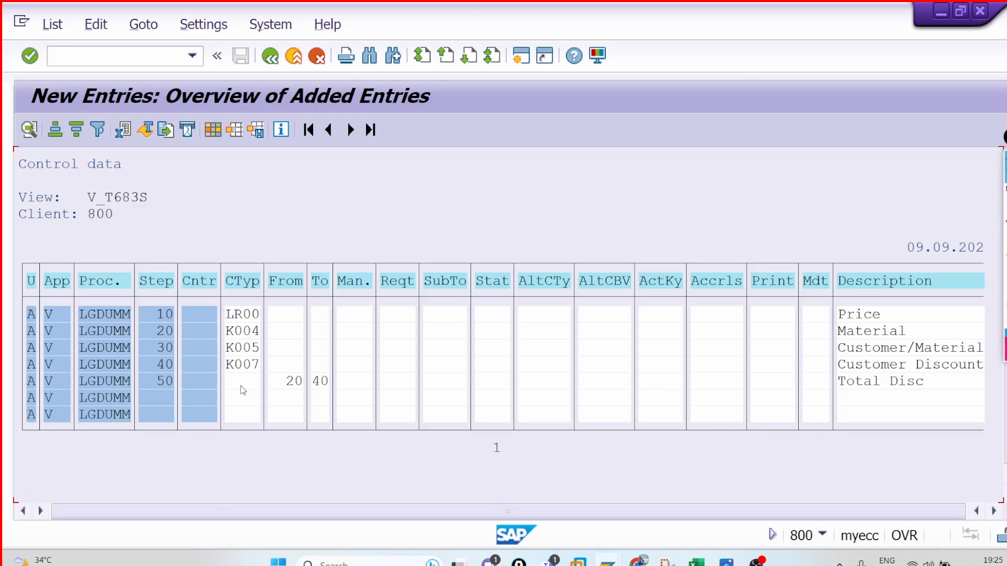
pyautogui.click(291, 382)
pyautogui.click(316, 383)
pyautogui.click(173, 336)
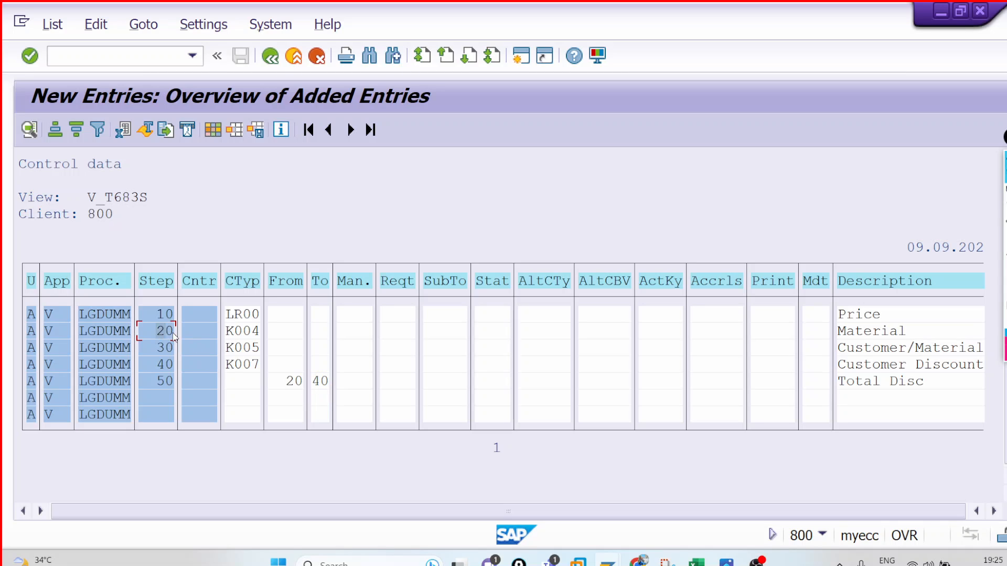
pyautogui.click(161, 364)
pyautogui.moveTo(226, 332); pyautogui.dragTo(320, 383)
pyautogui.click(292, 385)
pyautogui.click(341, 382)
pyautogui.click(173, 338)
pyautogui.click(172, 350)
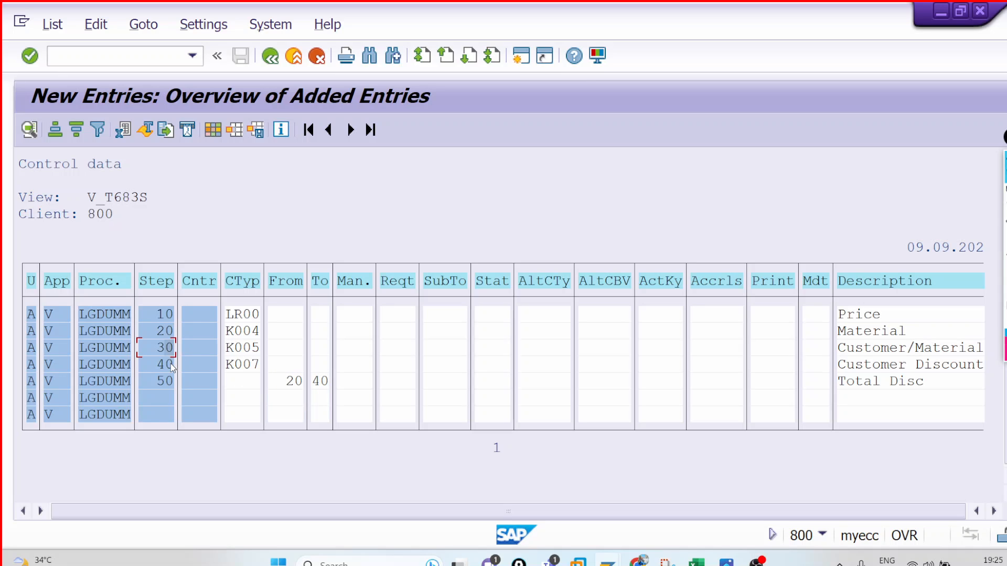
pyautogui.click(159, 331)
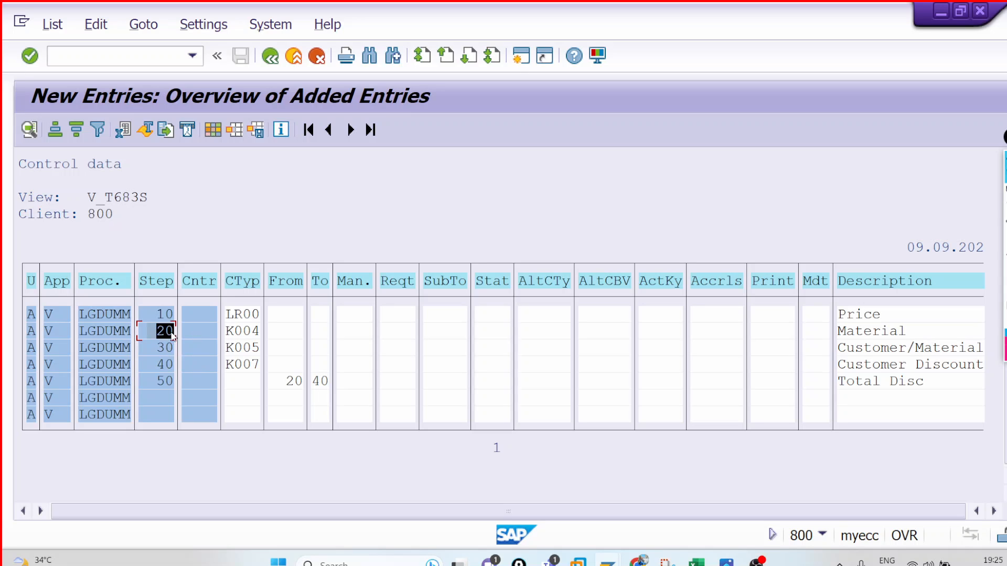
pyautogui.click(160, 364)
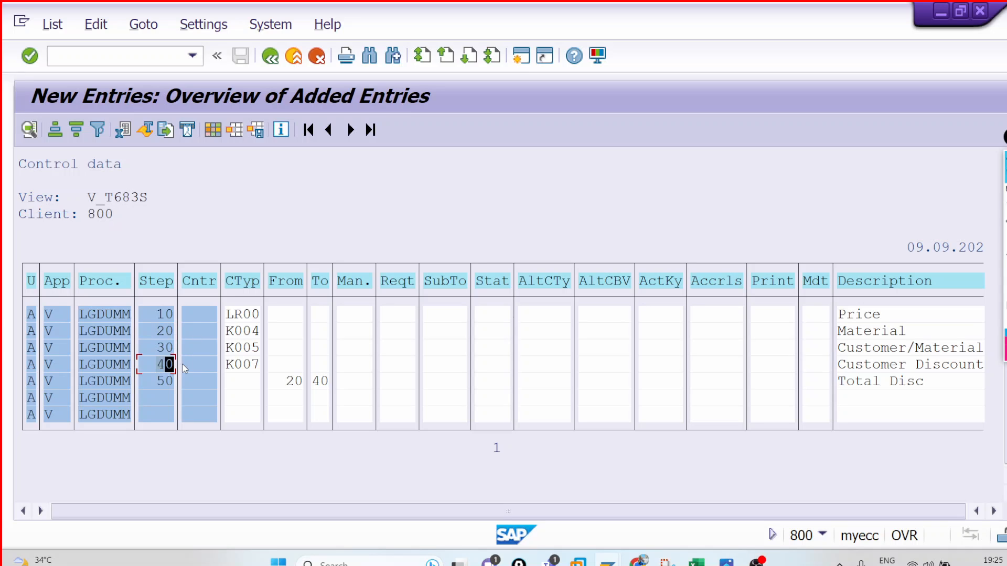
pyautogui.click(277, 381)
pyautogui.moveTo(315, 384)
pyautogui.mouseDown()
pyautogui.moveTo(342, 384)
pyautogui.moveTo(289, 384)
pyautogui.moveTo(300, 386)
pyautogui.mouseUp()
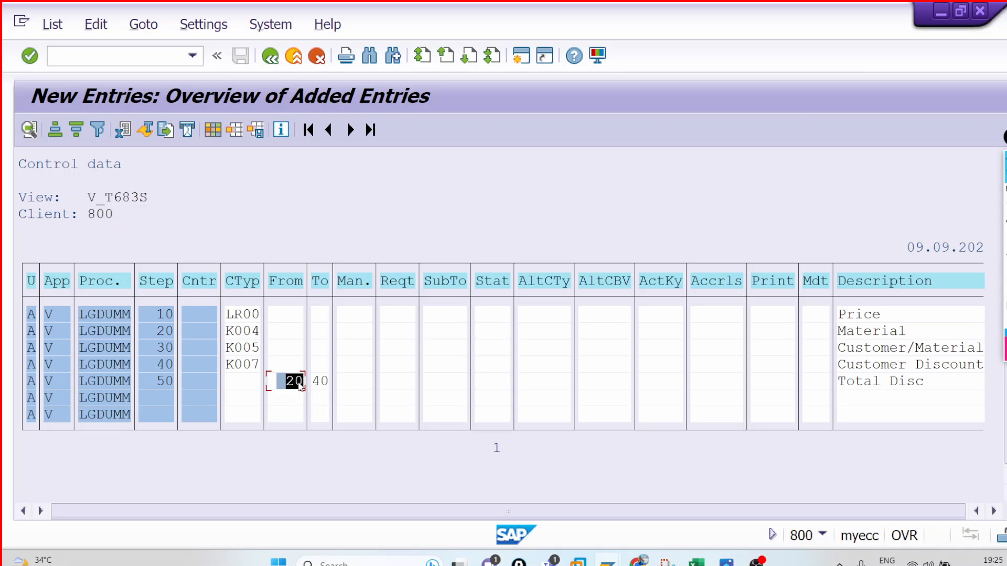
pyautogui.click(306, 387)
pyautogui.moveTo(312, 383); pyautogui.dragTo(326, 383)
pyautogui.doubleClick(292, 387)
pyautogui.doubleClick(324, 386)
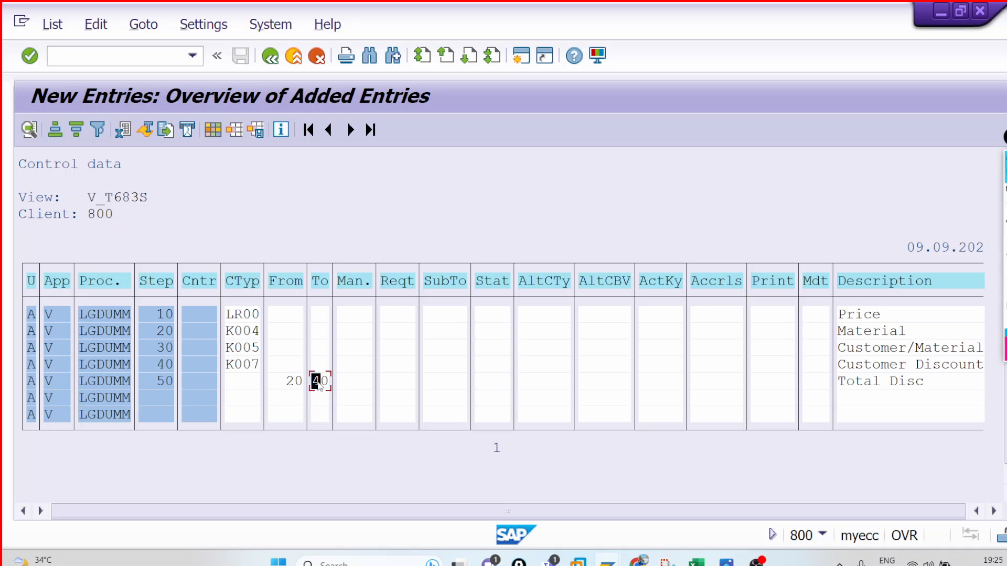
pyautogui.click(193, 333)
pyautogui.click(159, 331)
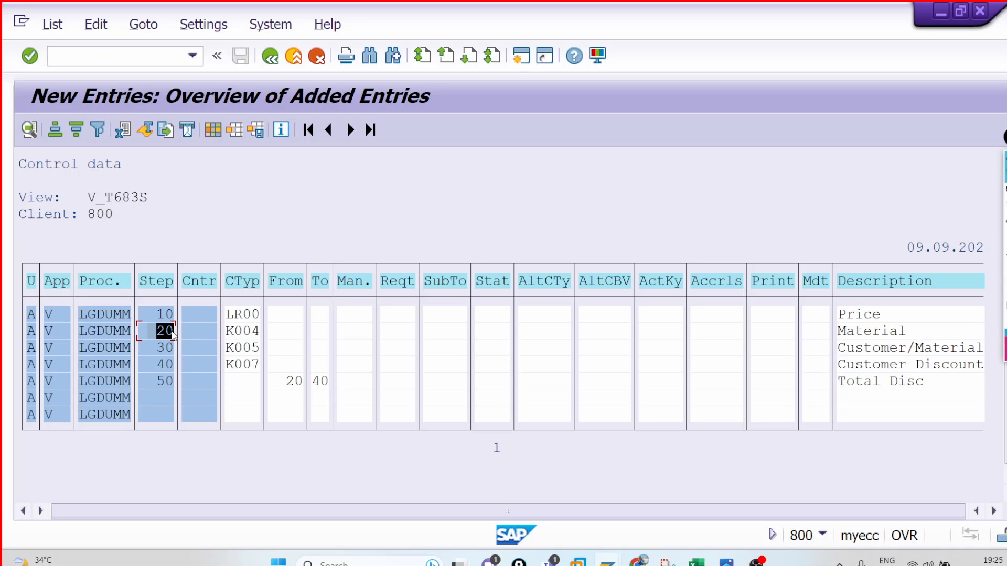
pyautogui.click(159, 365)
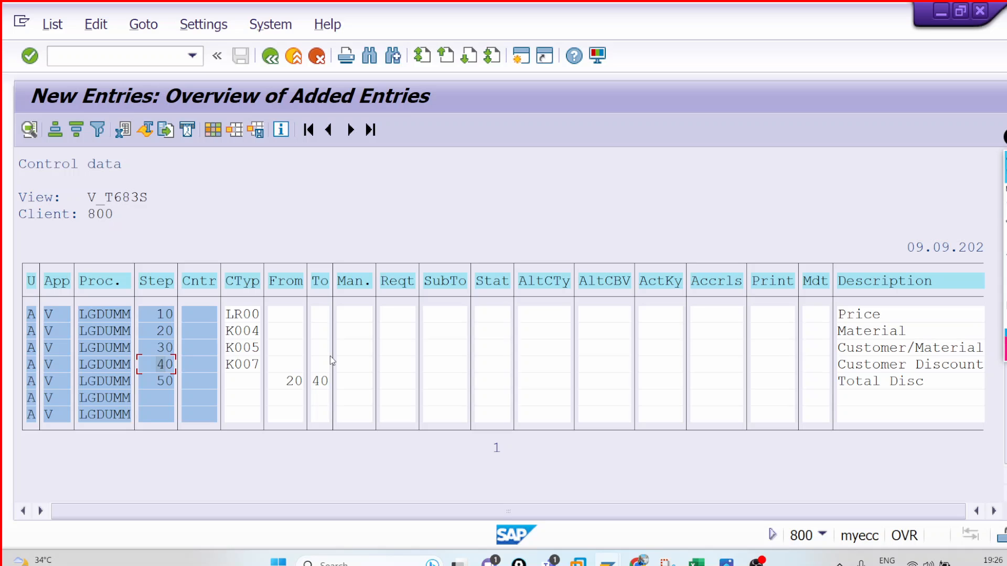
pyautogui.click(270, 57)
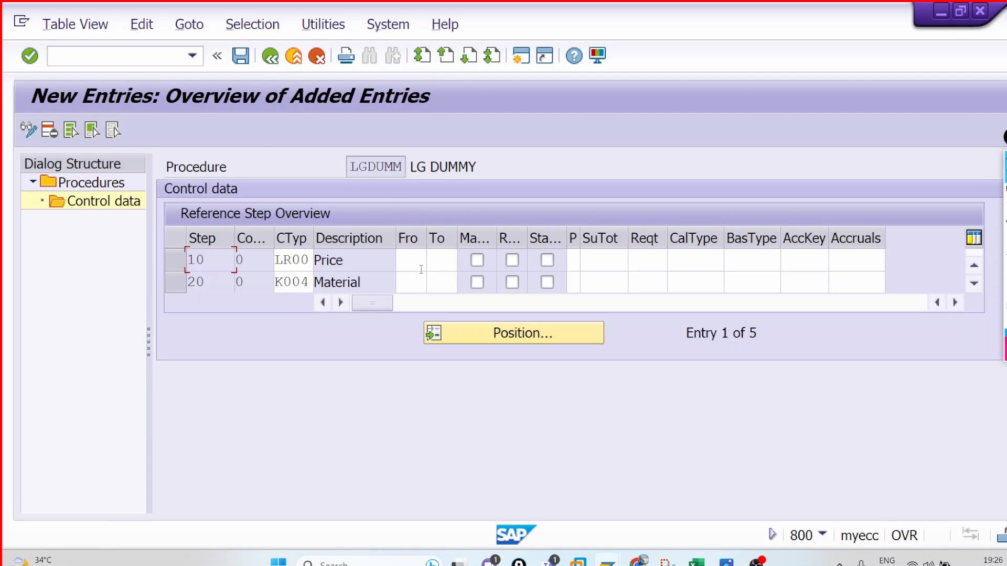
# Switch to the Excel workbook and append "(10 % Price )" to the K007 condition type in E185.
pyautogui.click(696, 563)
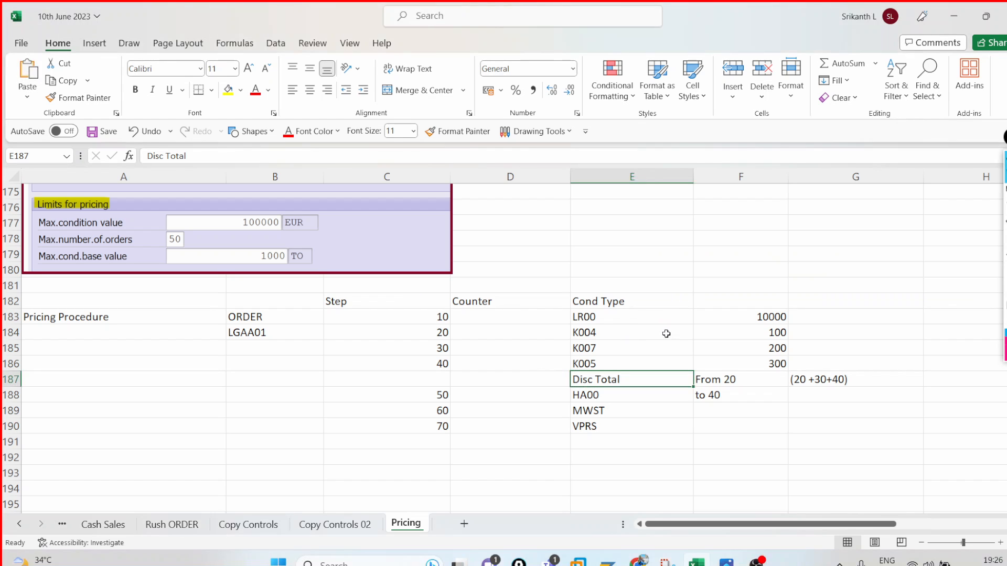
pyautogui.click(716, 384)
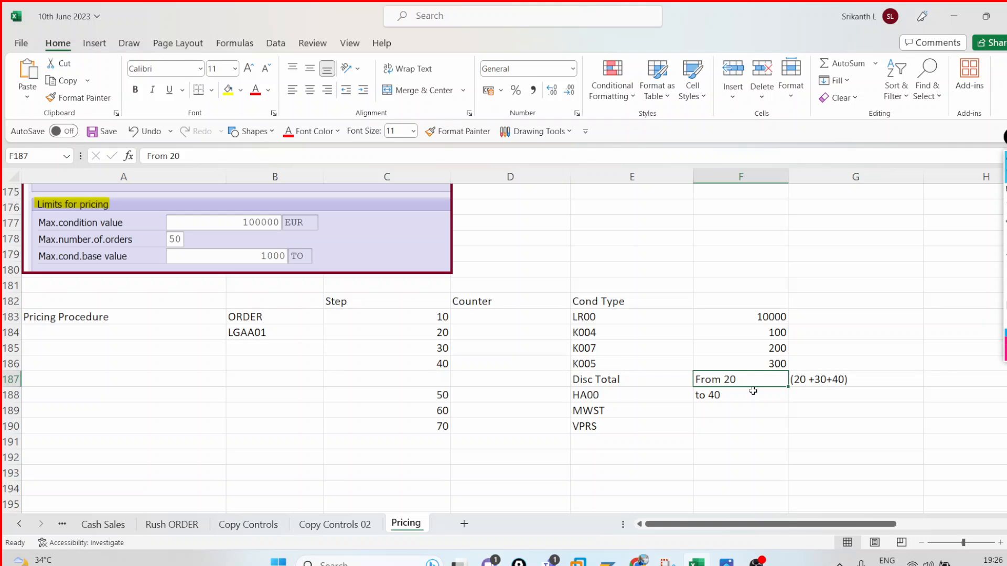
pyautogui.click(629, 349)
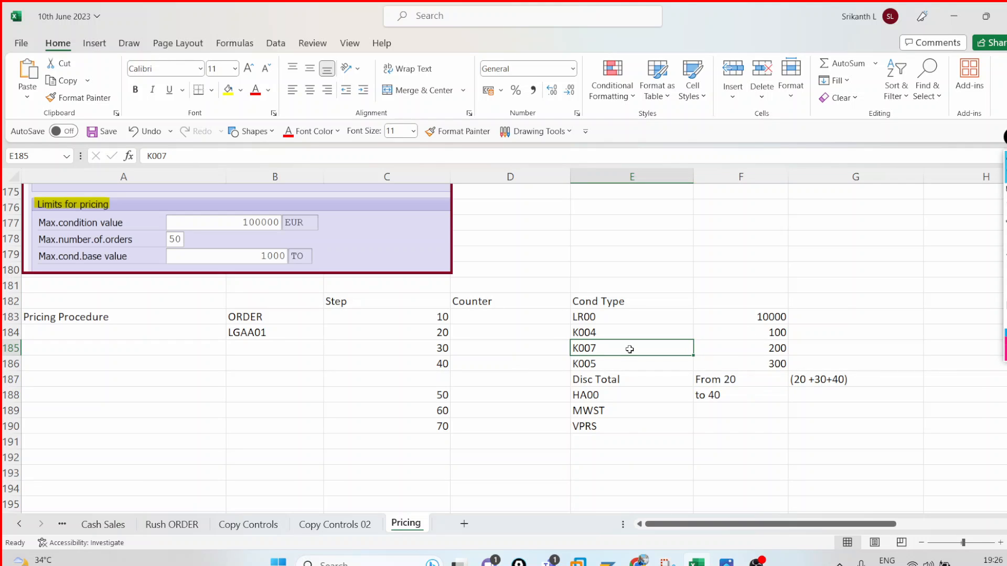
pyautogui.doubleClick(629, 350)
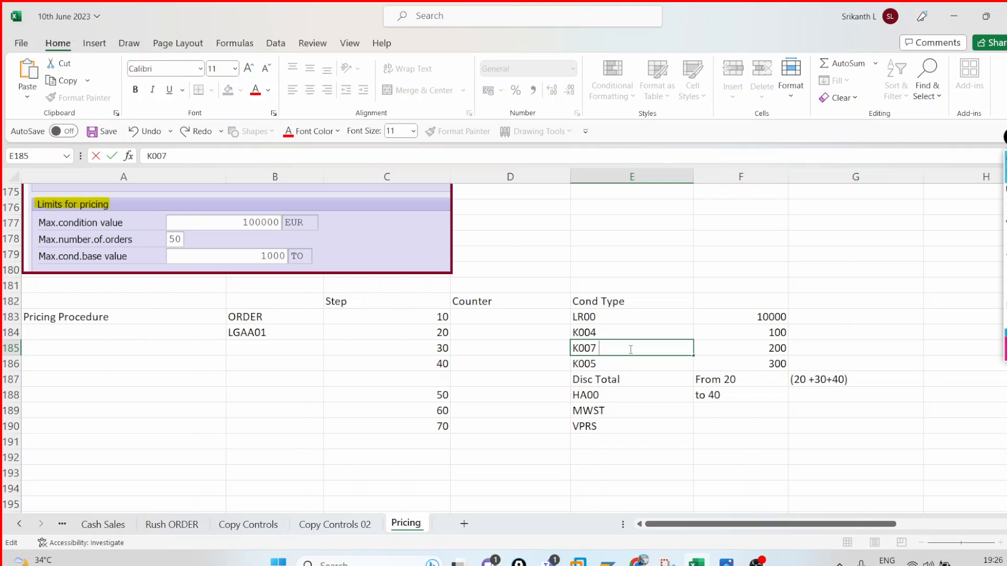
pyautogui.write('(10 % Price )')
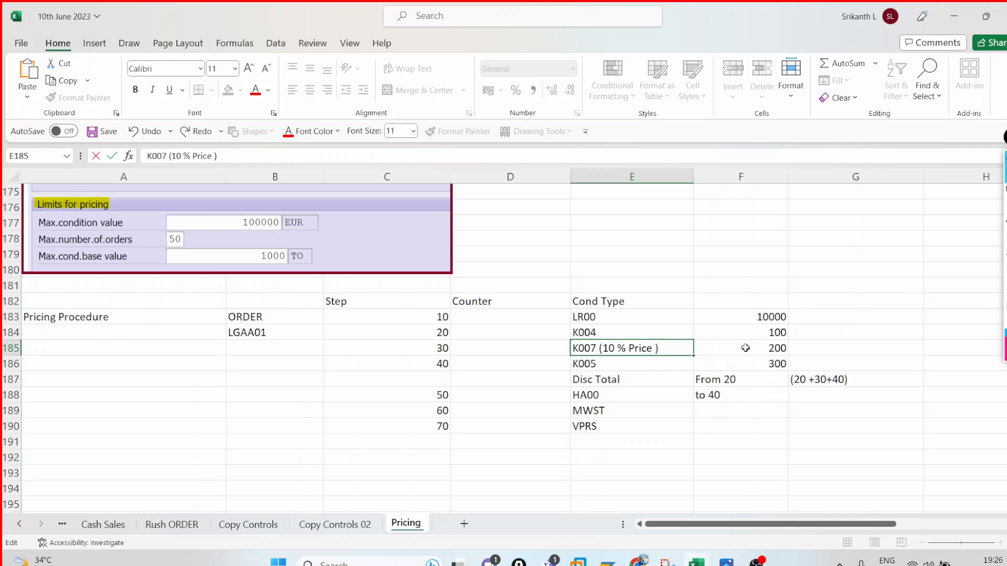
# Clear the amounts and range notes in F185:G189 beside the condition types.
pyautogui.moveTo(748, 346); pyautogui.dragTo(820, 407)
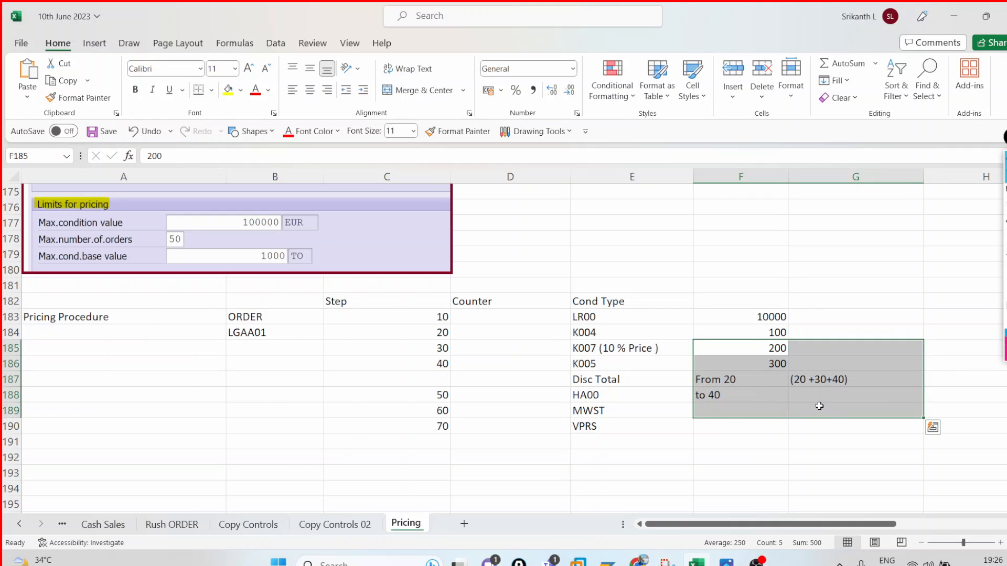
pyautogui.press('Delete')
pyautogui.click(843, 394)
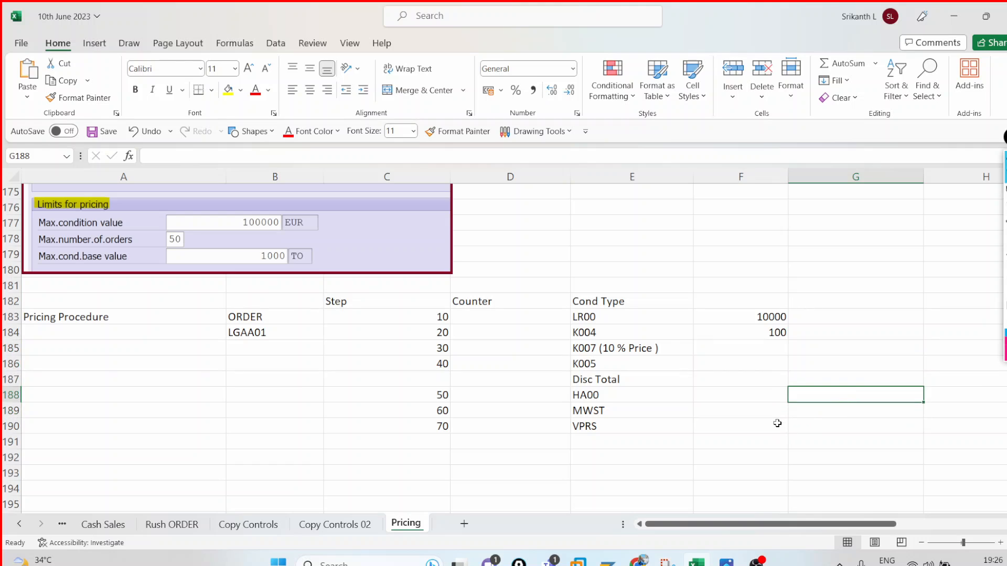
# Examine K007's percentage note in E185 against the LR00 price amount and its step number.
pyautogui.click(608, 348)
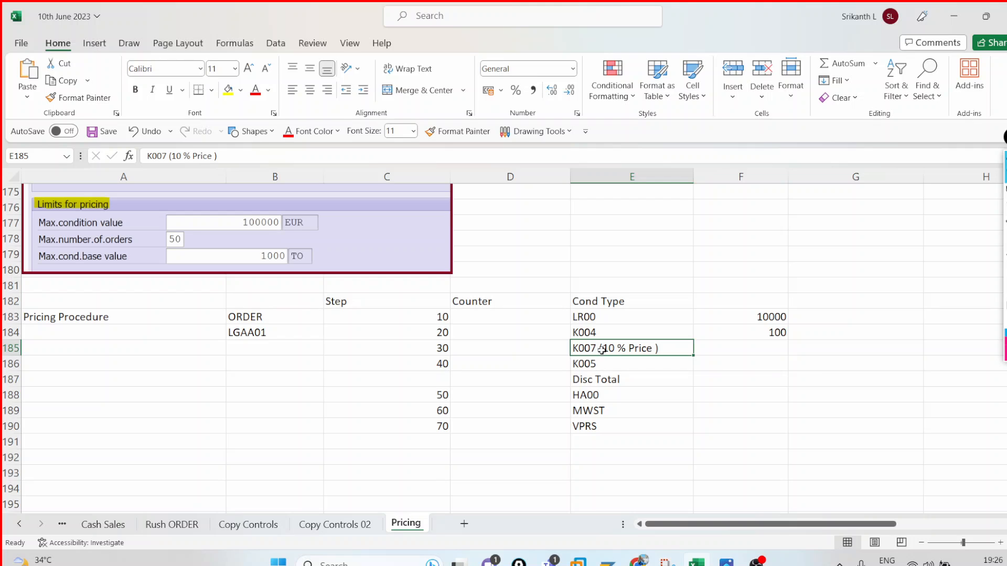
pyautogui.doubleClick(618, 348)
pyautogui.doubleClick(609, 348)
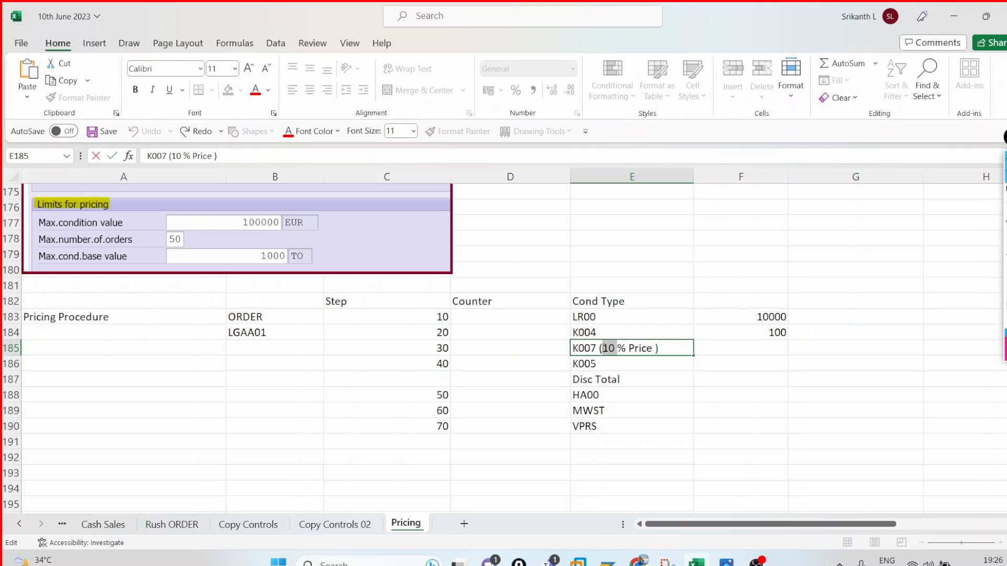
pyautogui.click(590, 315)
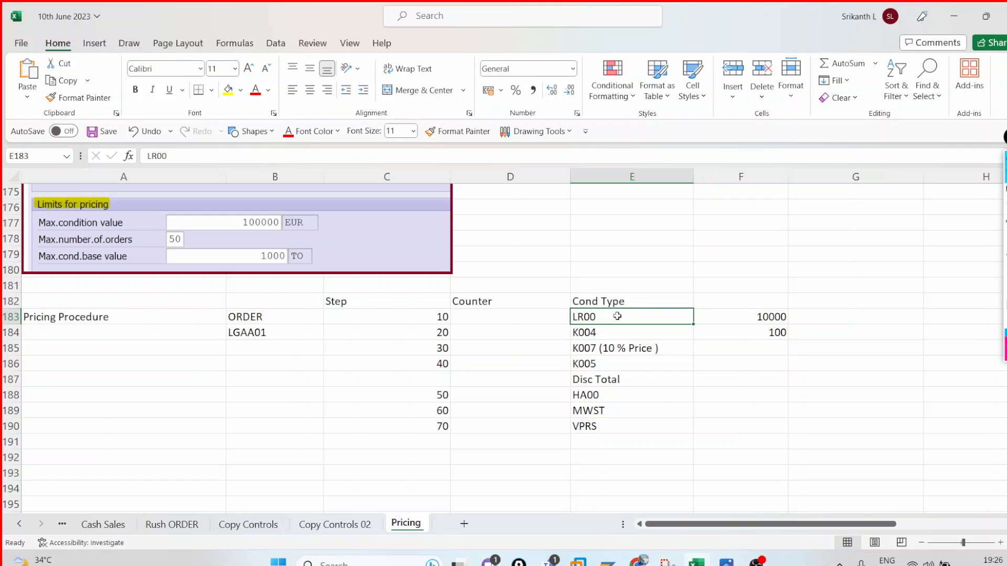
pyautogui.click(596, 348)
pyautogui.doubleClick(606, 349)
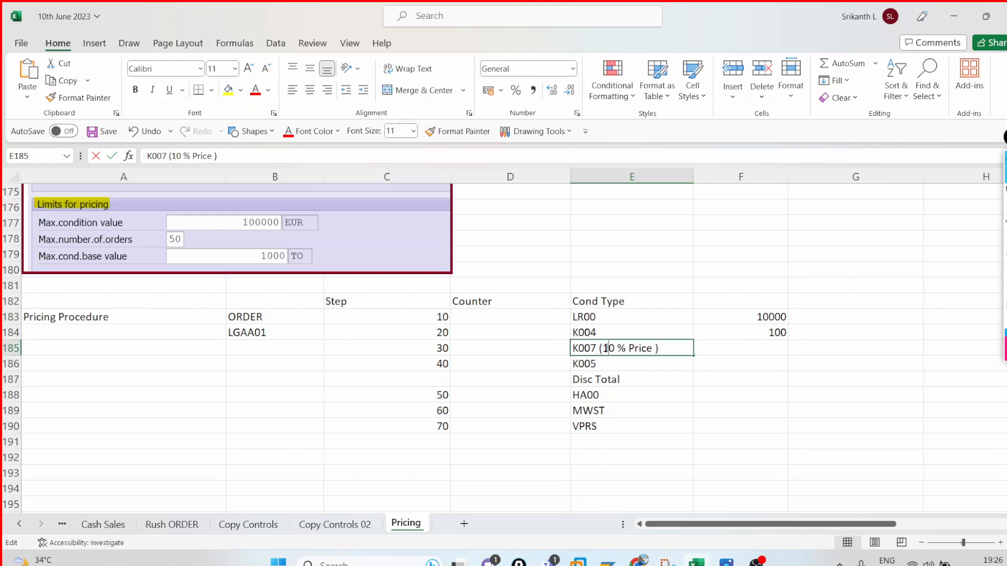
pyautogui.moveTo(603, 348); pyautogui.dragTo(617, 348)
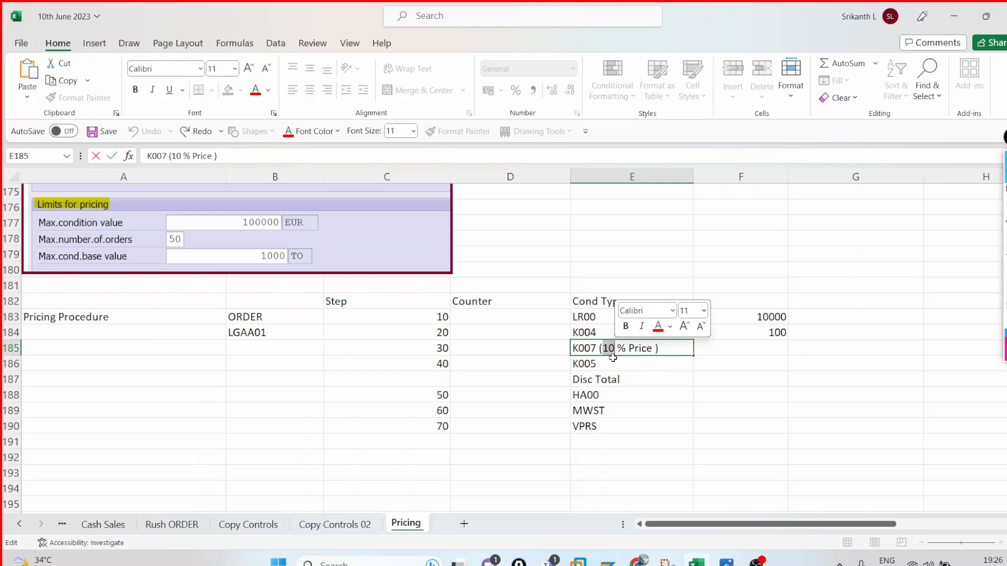
pyautogui.click(740, 316)
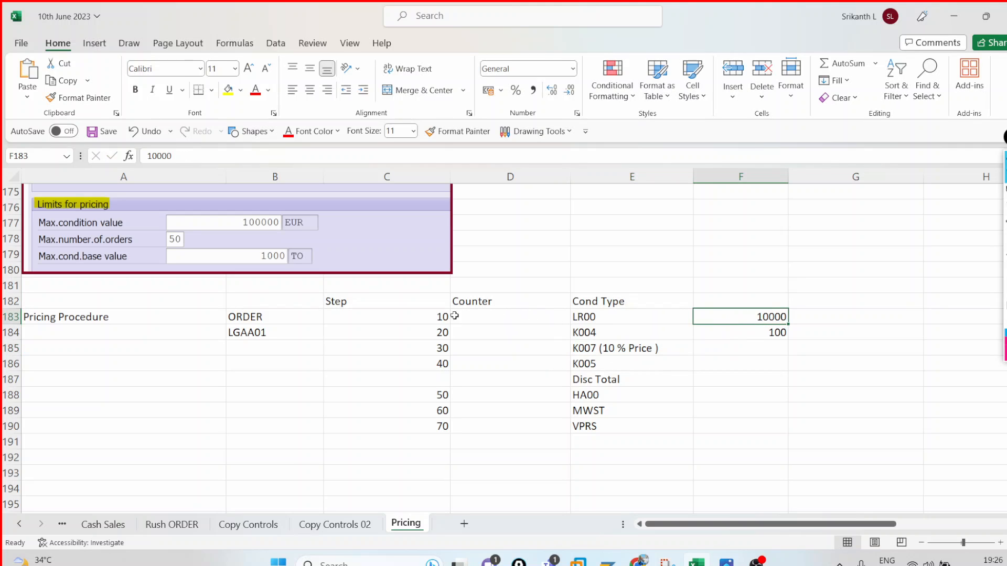
pyautogui.click(434, 316)
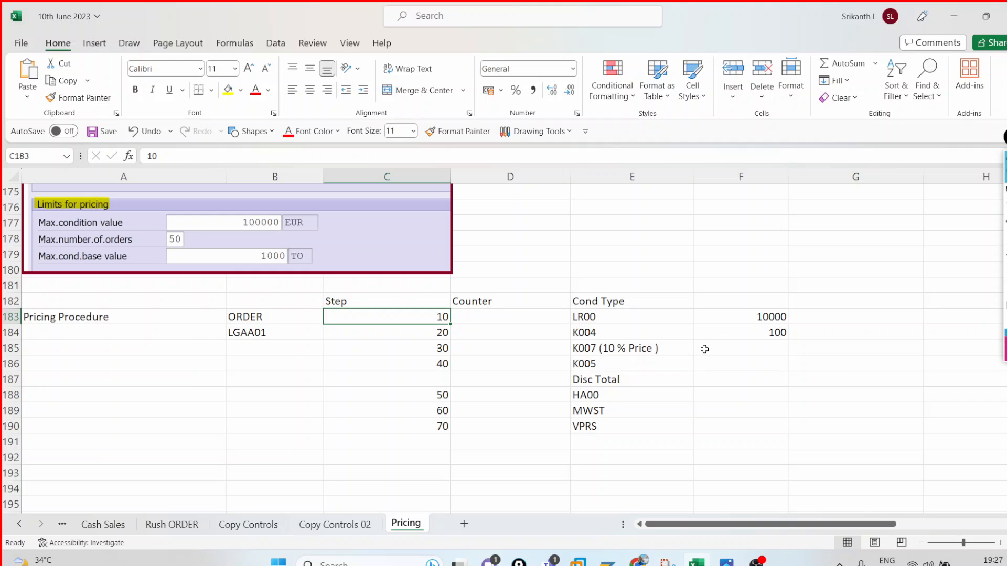
pyautogui.click(722, 345)
# Clear the amounts in F183:F184 and enter the headings From in F181 and TO in G181.
pyautogui.moveTo(740, 315); pyautogui.dragTo(746, 326)
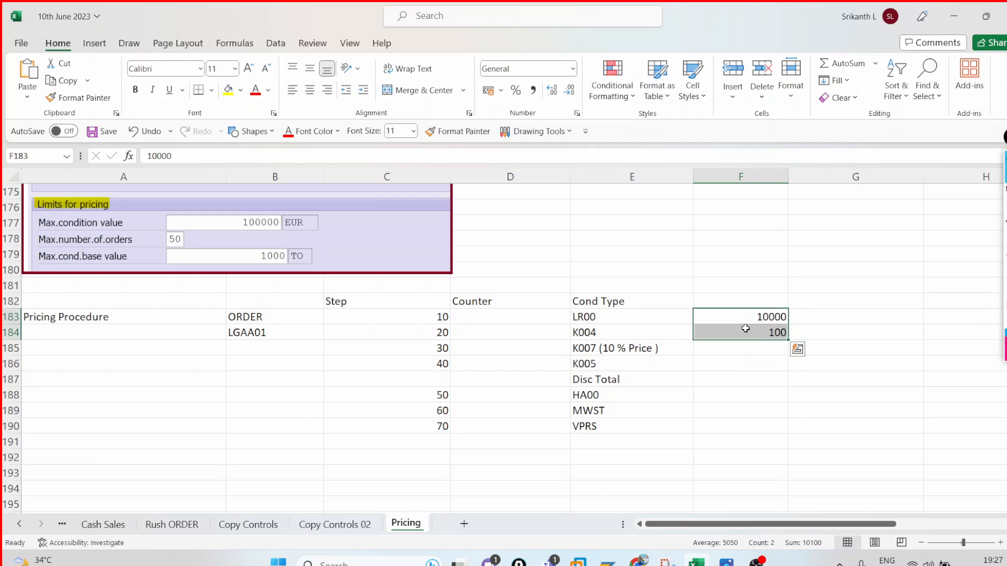
pyautogui.press('Delete')
pyautogui.click(742, 287)
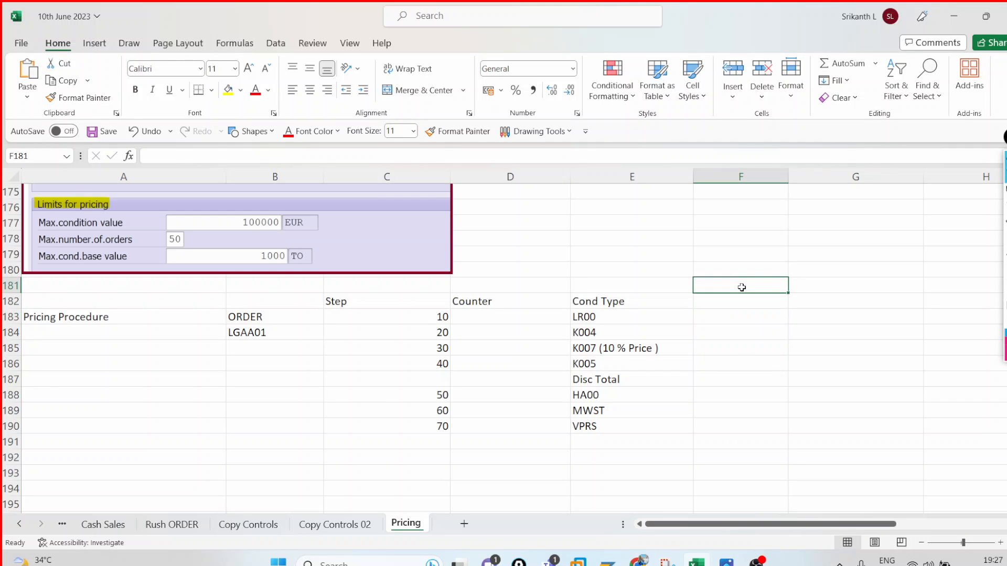
pyautogui.write('From')
pyautogui.press('Tab')
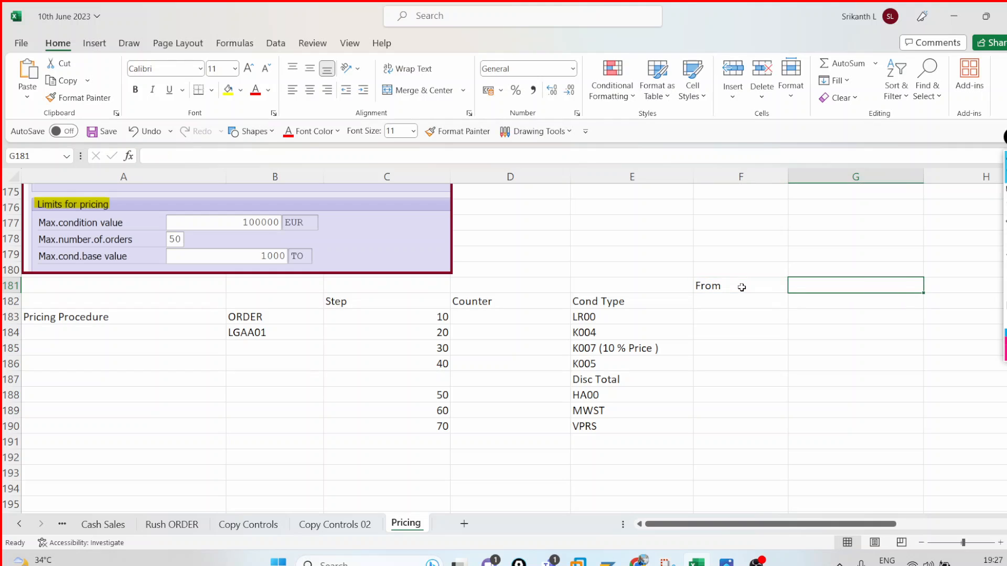
pyautogui.write('TO')
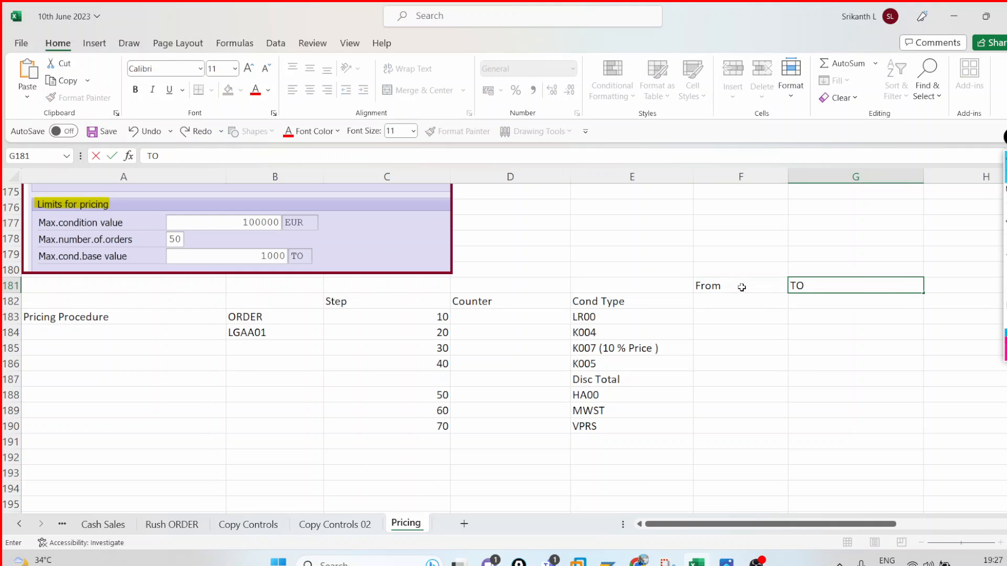
# Enter 10 as the From step for K007 in F185 and highlight the K007 code in E185.
pyautogui.click(703, 349)
pyautogui.write('10')
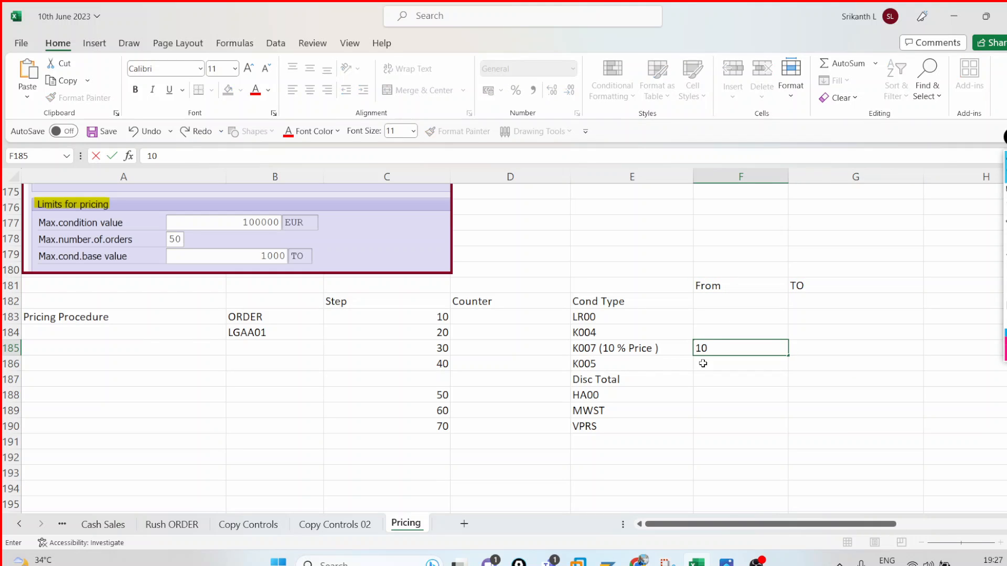
pyautogui.click(798, 394)
pyautogui.click(741, 343)
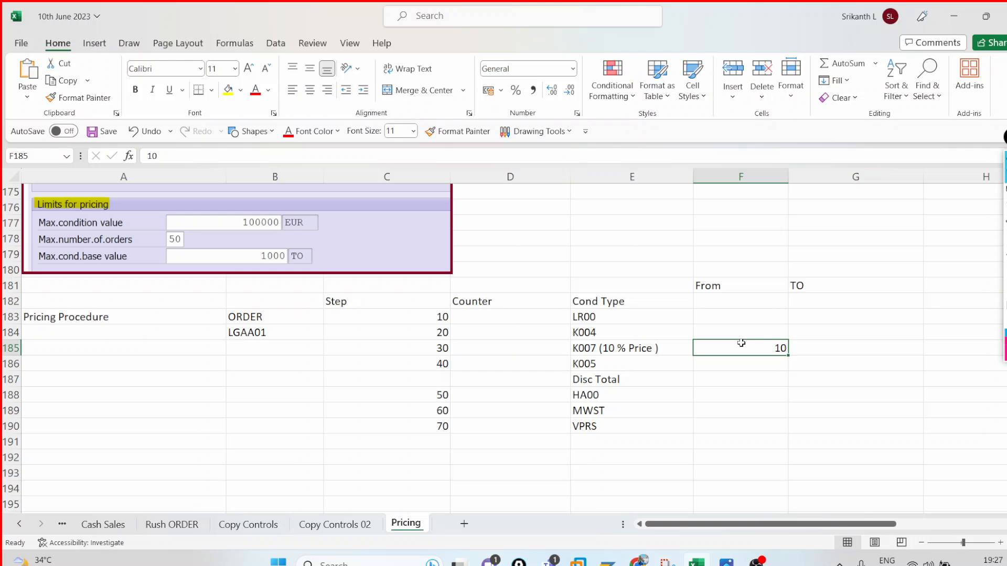
pyautogui.doubleClick(597, 348)
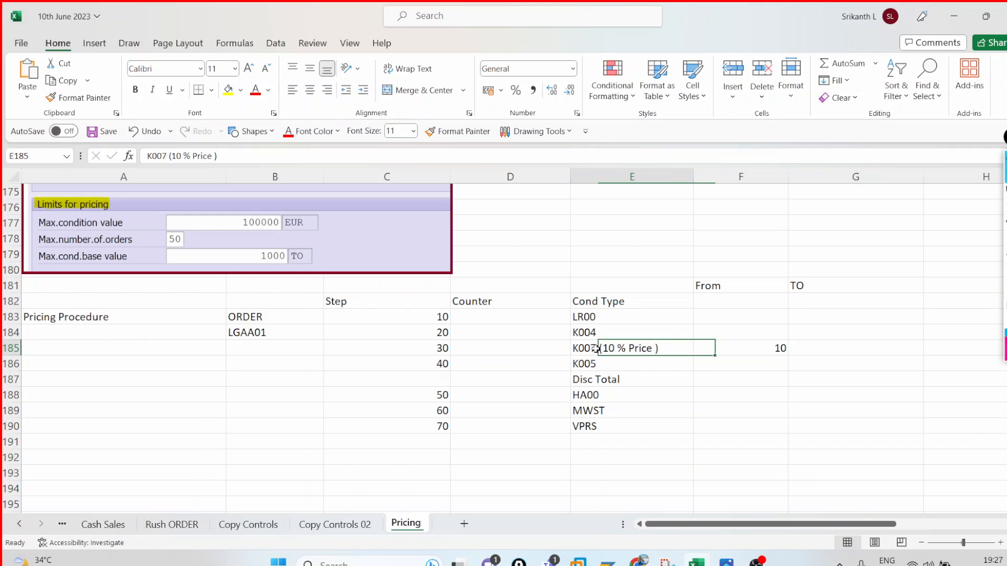
pyautogui.moveTo(598, 348); pyautogui.dragTo(572, 349)
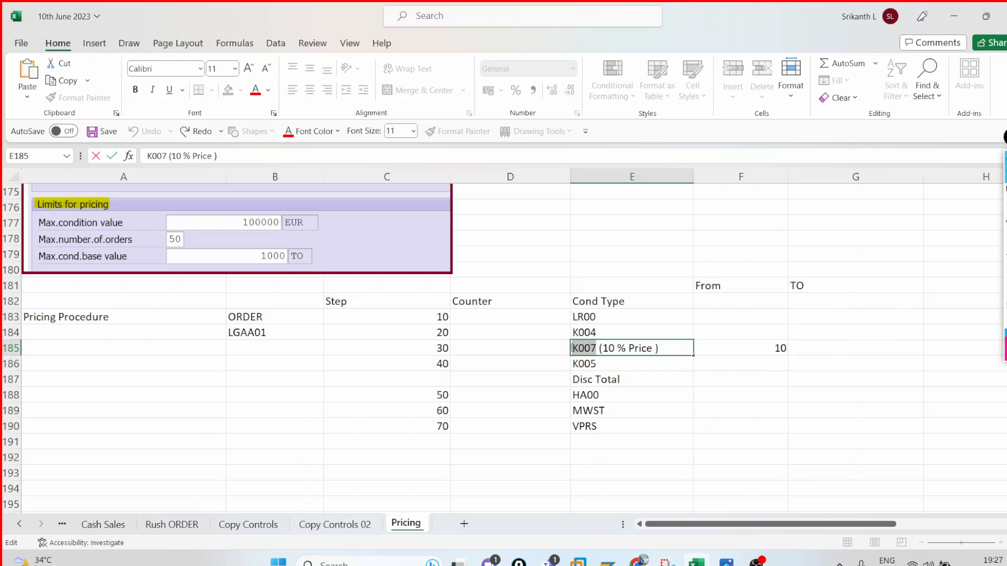
# Annotate K007's From value with pen strokes: underline its percentage note, circle the 10 in F185 and draw an arrow to step 10.
pyautogui.click(729, 347)
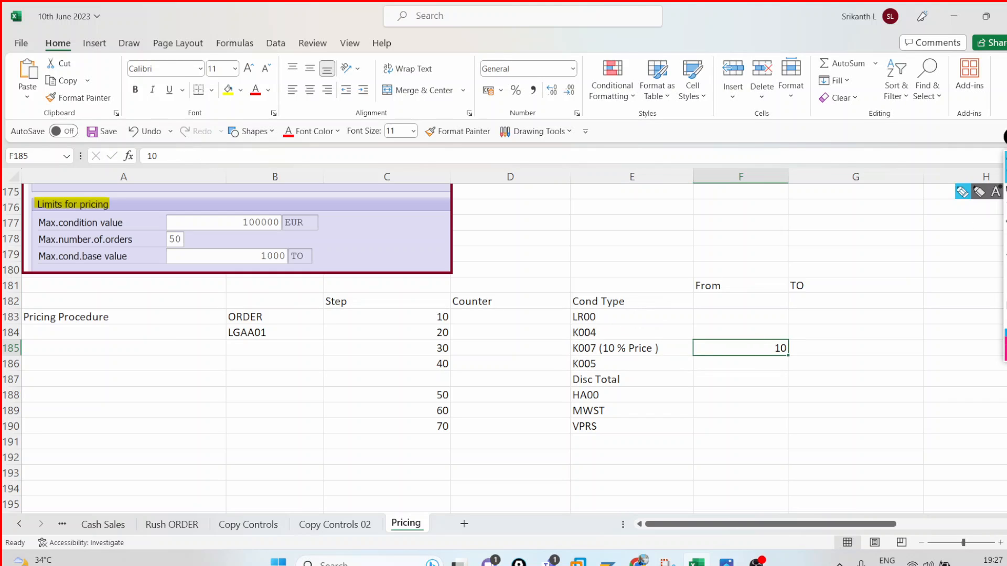
pyautogui.click(960, 193)
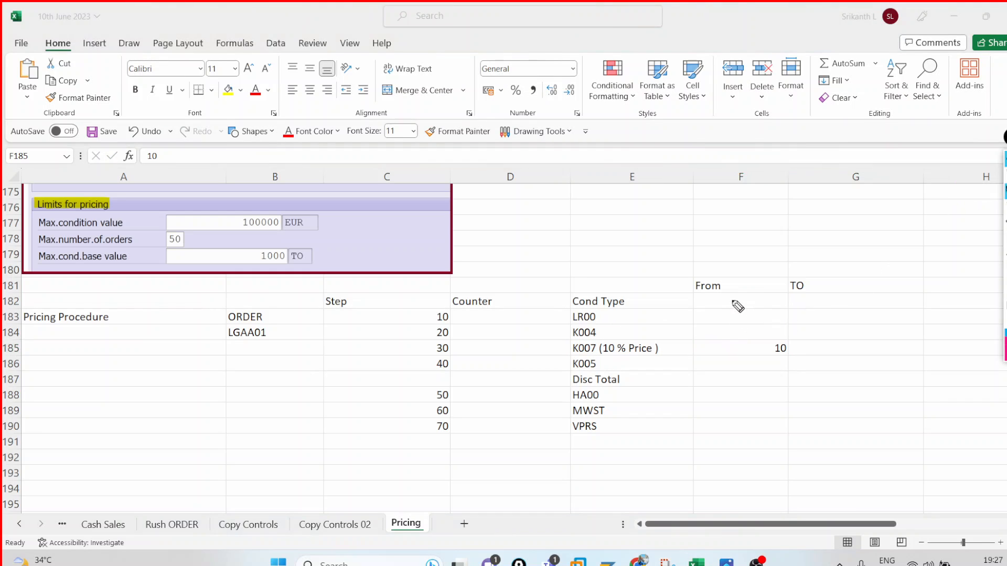
pyautogui.moveTo(727, 296)
pyautogui.mouseDown()
pyautogui.moveTo(771, 339)
pyautogui.moveTo(778, 329)
pyautogui.mouseUp()
pyautogui.moveTo(611, 355); pyautogui.dragTo(646, 361)
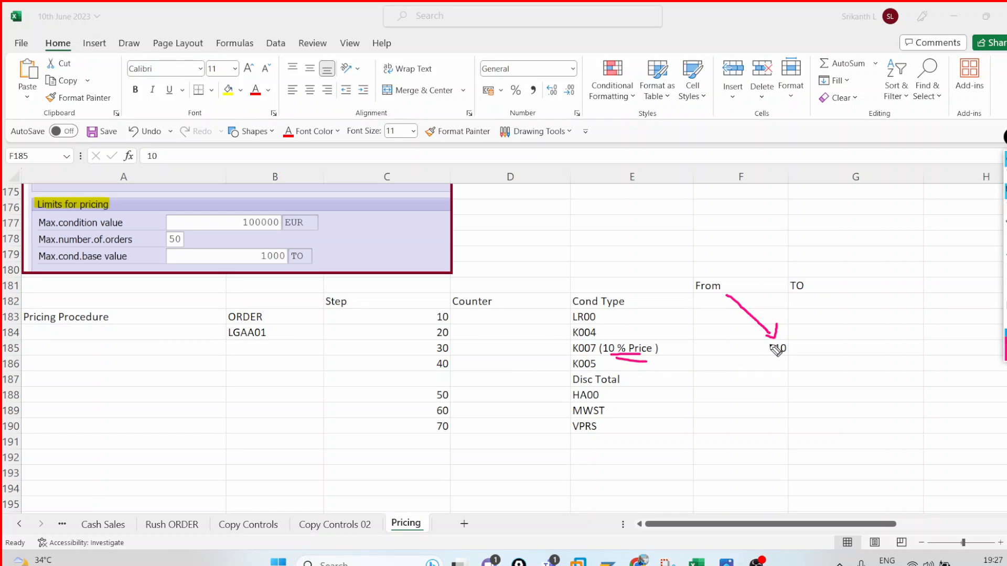
pyautogui.moveTo(783, 336)
pyautogui.mouseDown()
pyautogui.moveTo(766, 340)
pyautogui.moveTo(786, 373)
pyautogui.moveTo(794, 354)
pyautogui.moveTo(779, 338)
pyautogui.mouseUp()
pyautogui.moveTo(774, 354)
pyautogui.mouseDown()
pyautogui.moveTo(786, 354)
pyautogui.moveTo(533, 378)
pyautogui.moveTo(467, 323)
pyautogui.moveTo(469, 312)
pyautogui.moveTo(464, 340)
pyautogui.mouseUp()
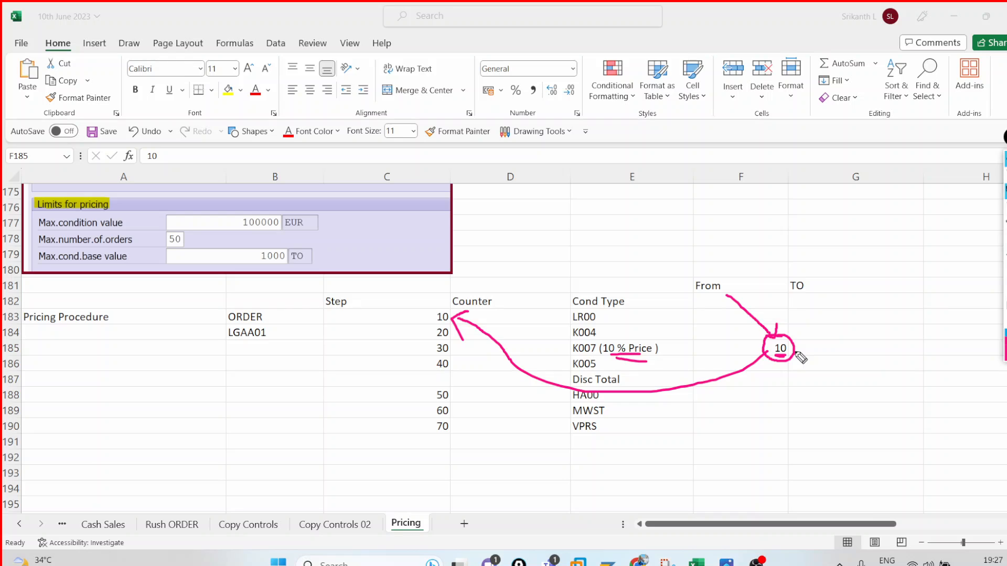
pyautogui.click(746, 379)
pyautogui.moveTo(745, 397); pyautogui.dragTo(823, 397)
# Draw check marks above the From and TO headings, circle and underline the 10 in F185, and dot step 10.
pyautogui.moveTo(712, 276); pyautogui.dragTo(733, 251)
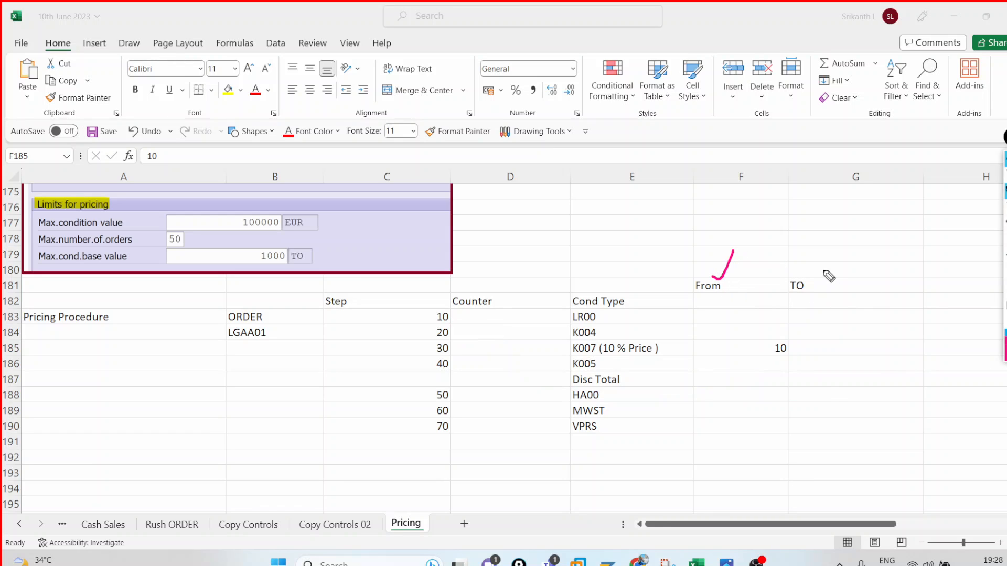
pyautogui.moveTo(806, 267)
pyautogui.mouseDown()
pyautogui.moveTo(817, 273)
pyautogui.moveTo(828, 243)
pyautogui.mouseUp()
pyautogui.moveTo(780, 337)
pyautogui.mouseDown()
pyautogui.moveTo(767, 340)
pyautogui.moveTo(769, 361)
pyautogui.moveTo(791, 363)
pyautogui.moveTo(798, 344)
pyautogui.moveTo(771, 335)
pyautogui.moveTo(799, 366)
pyautogui.mouseUp()
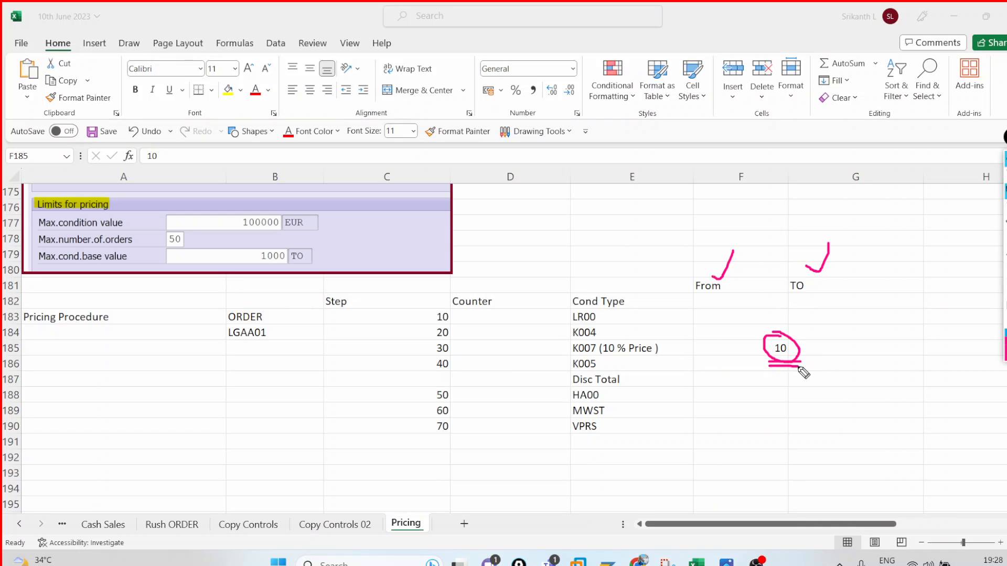
pyautogui.click(788, 349)
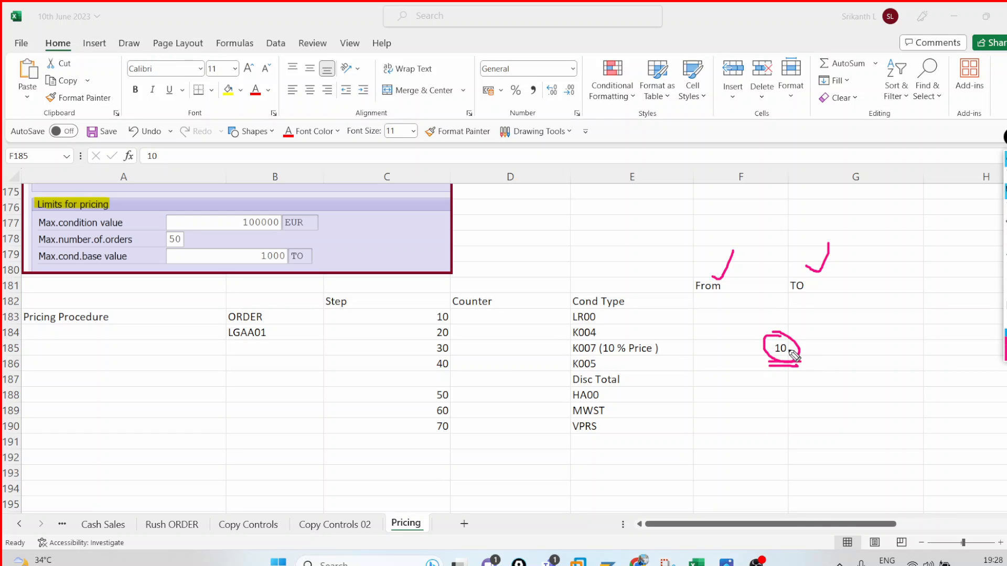
pyautogui.click(450, 317)
# Underline K007's 10 %, draw an arrow from the From heading to a handwritten "Basis", and erase all pen marks.
pyautogui.moveTo(603, 356); pyautogui.dragTo(630, 356)
pyautogui.moveTo(716, 302)
pyautogui.mouseDown()
pyautogui.moveTo(724, 344)
pyautogui.moveTo(728, 332)
pyautogui.mouseUp()
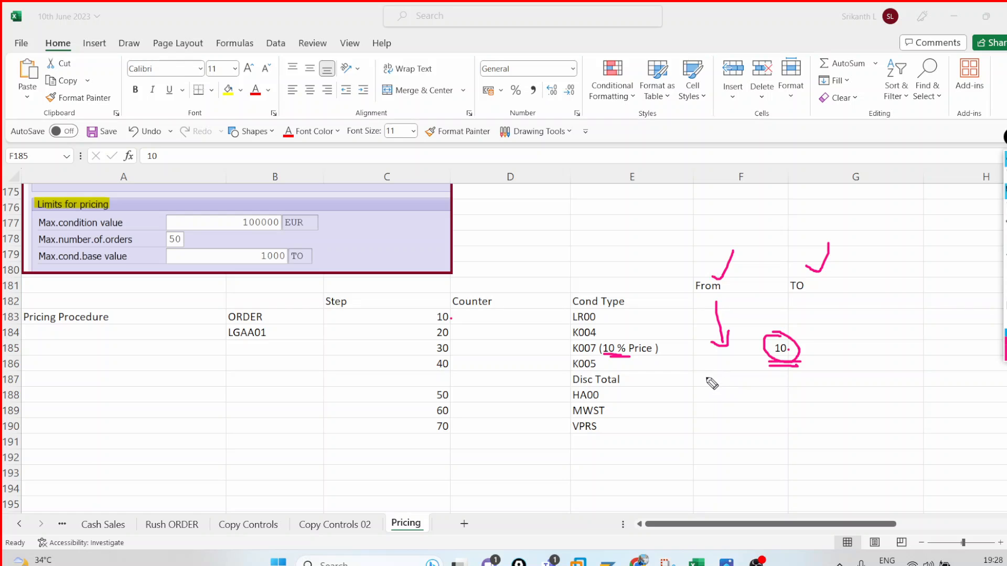
pyautogui.moveTo(708, 379)
pyautogui.mouseDown()
pyautogui.moveTo(747, 374)
pyautogui.moveTo(737, 353)
pyautogui.moveTo(749, 367)
pyautogui.moveTo(736, 397)
pyautogui.mouseUp()
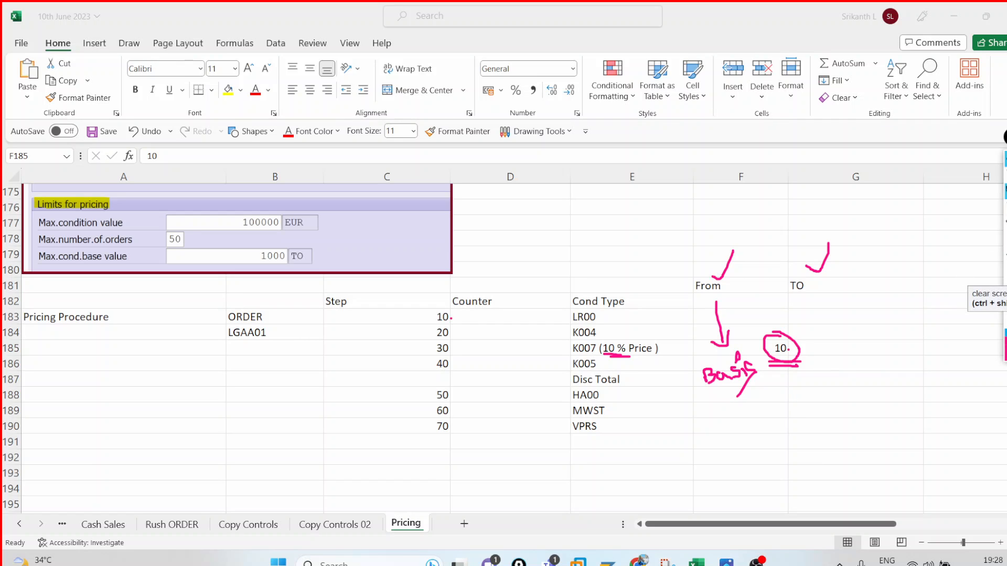
pyautogui.click(1003, 293)
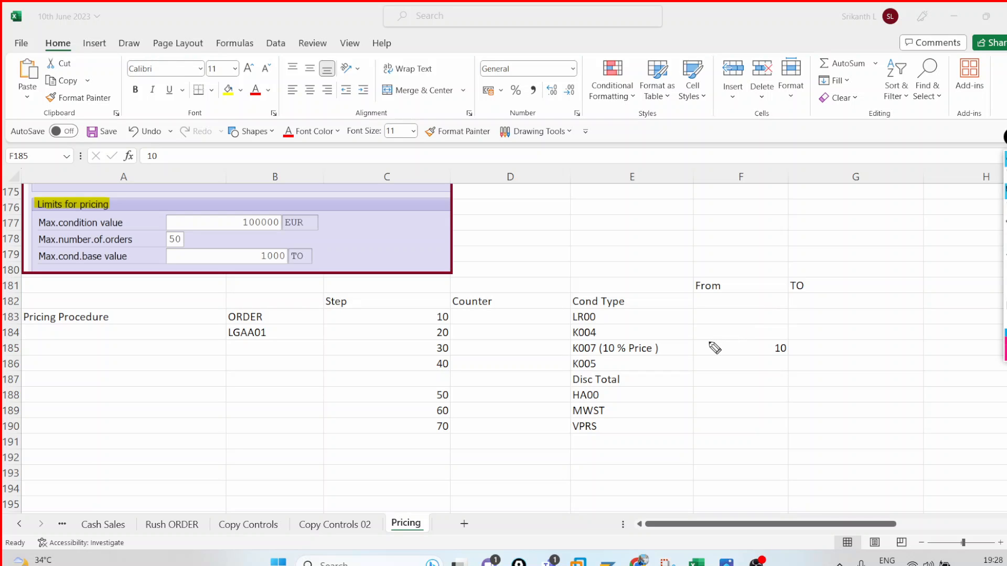
# Draw a downward arrow beside the condition types LR00 to VPRS and erase it.
pyautogui.moveTo(558, 318)
pyautogui.mouseDown()
pyautogui.moveTo(557, 450)
pyautogui.moveTo(551, 442)
pyautogui.moveTo(564, 442)
pyautogui.mouseUp()
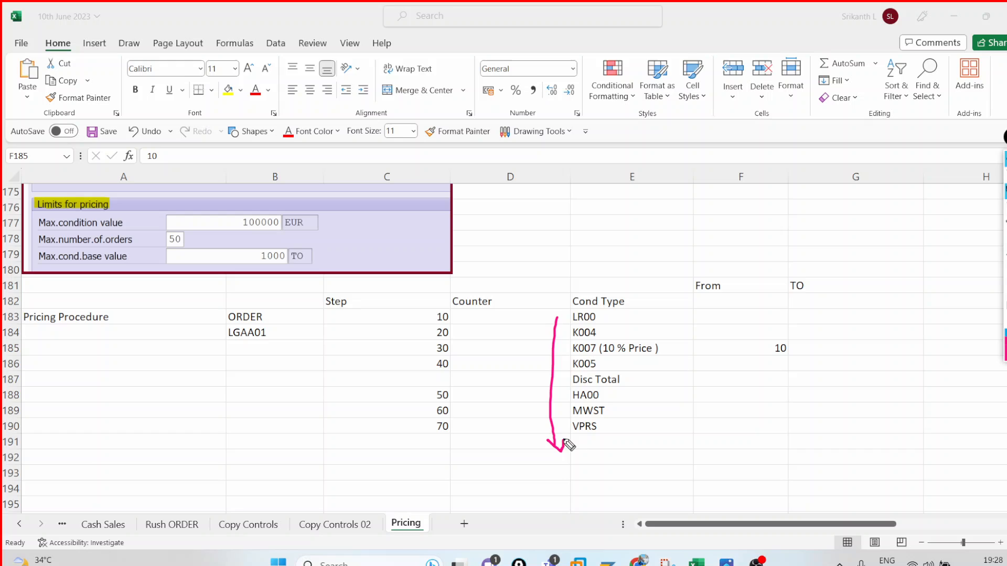
pyautogui.rightClick(572, 394)
pyautogui.click(1005, 275)
# Switch to the SAP New Entries window and enter 10 as the From step for K004 in step 20.
pyautogui.moveTo(607, 560)
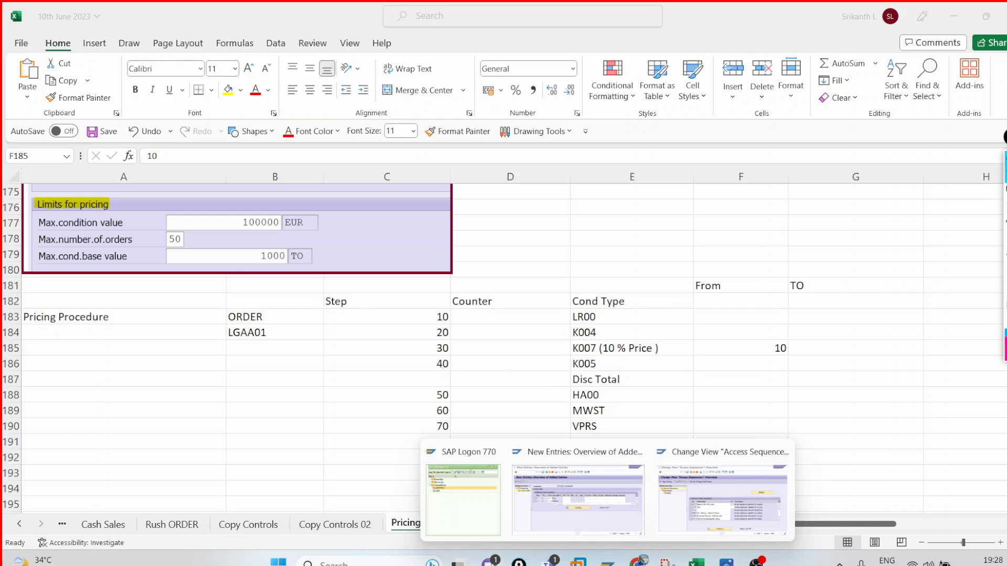
pyautogui.click(601, 519)
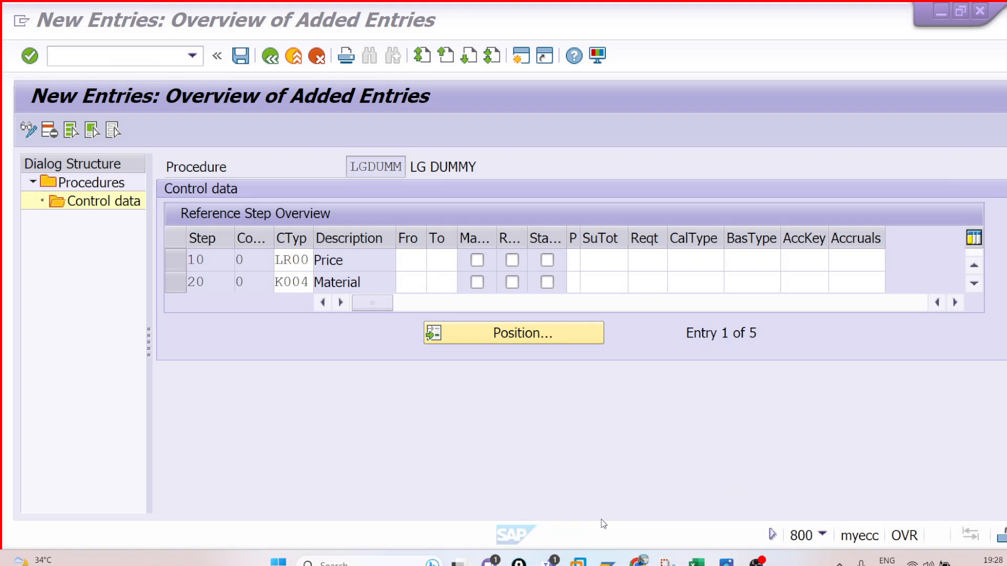
pyautogui.click(411, 283)
pyautogui.write('10')
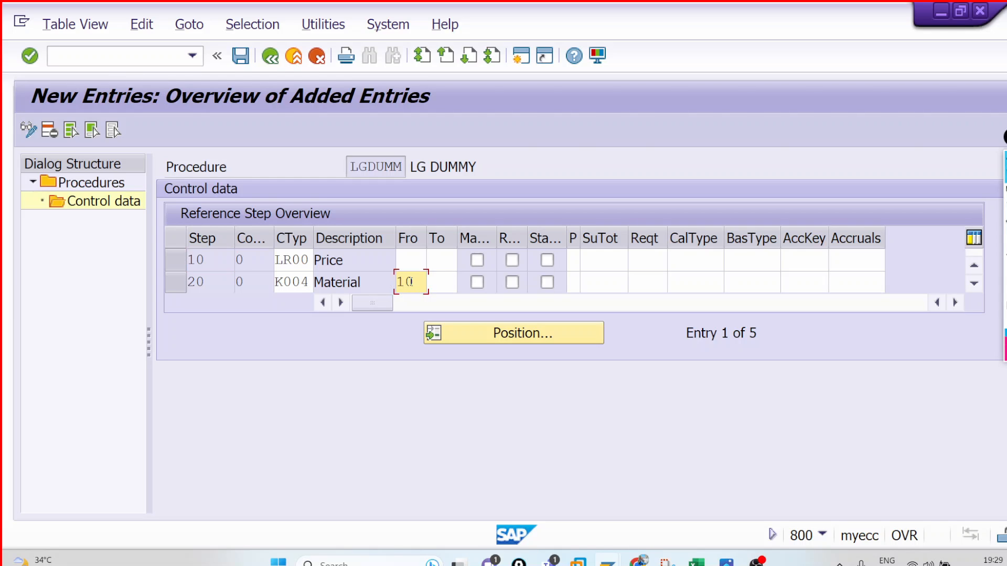
pyautogui.moveTo(416, 282); pyautogui.dragTo(310, 284)
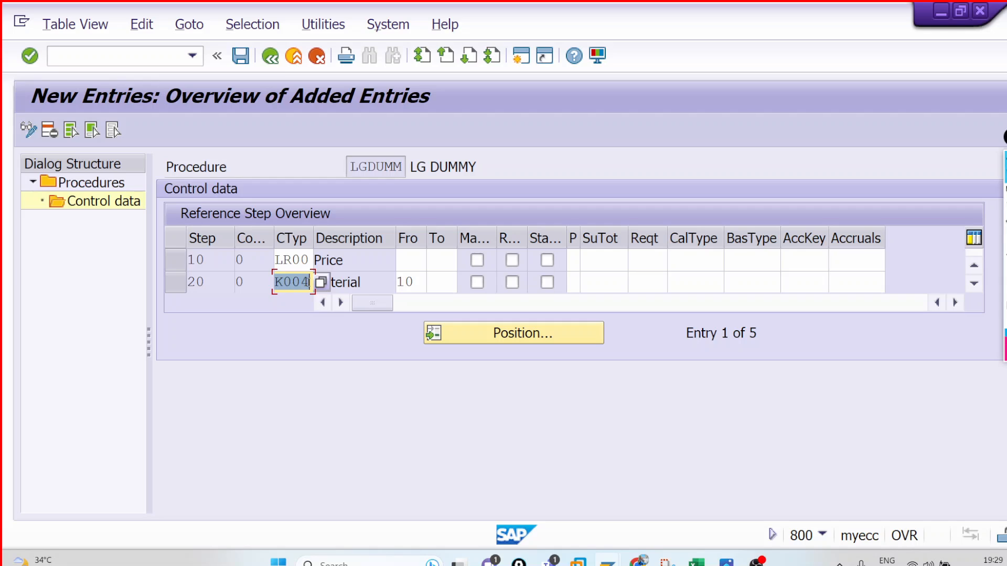
pyautogui.click(309, 282)
# Clear the From step of condition type K004 in step 20.
pyautogui.moveTo(417, 283); pyautogui.dragTo(397, 282)
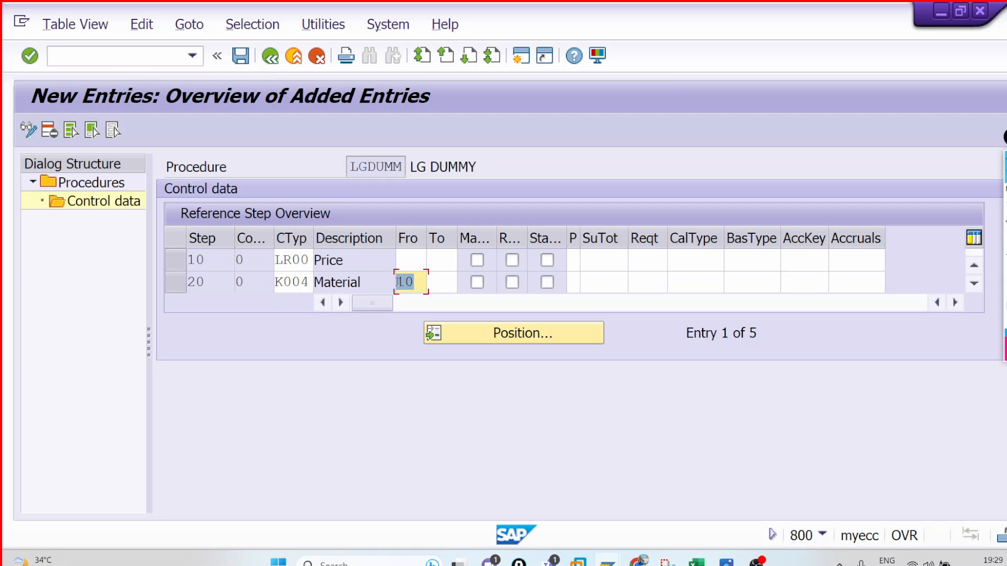
pyautogui.click(396, 282)
pyautogui.press('Delete')
pyautogui.press('Delete')
# Add step 60 with condition type HA00 and the Manual flag selected after the Total Disc row.
pyautogui.scroll(-1, 356, 286)
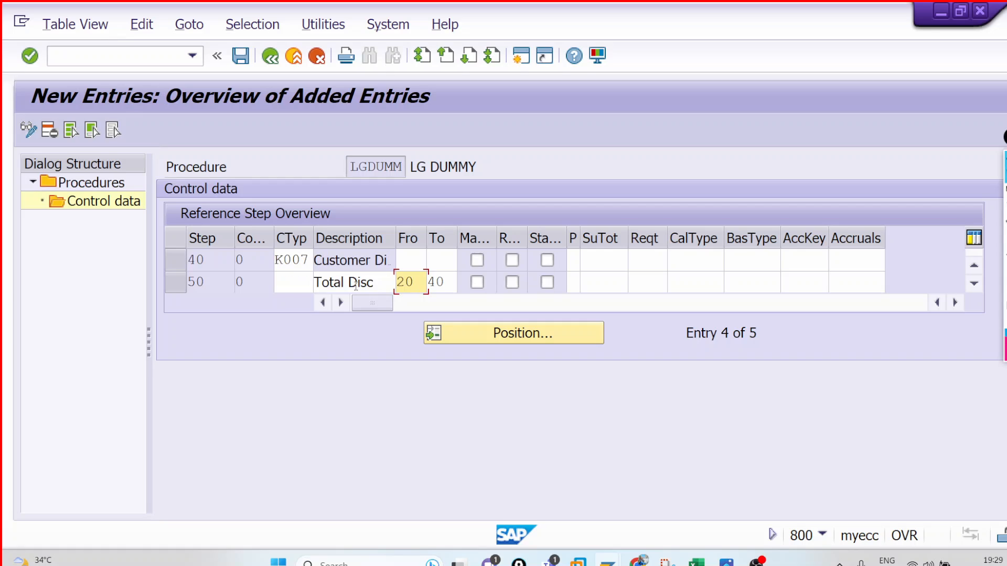
pyautogui.scroll(-1, 357, 288)
pyautogui.scroll(2, 356, 286)
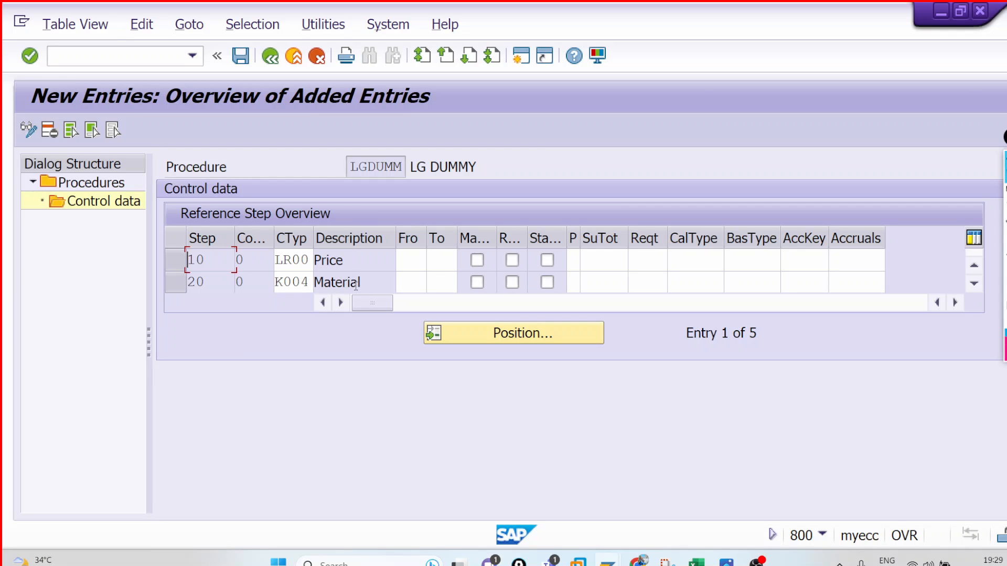
pyautogui.scroll(-1, 361, 271)
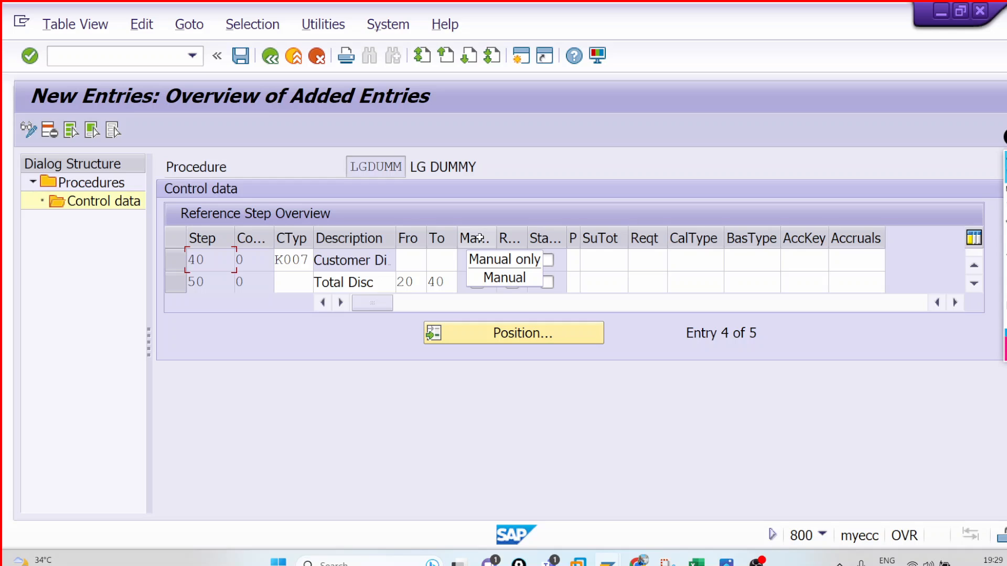
pyautogui.scroll(-1, 279, 261)
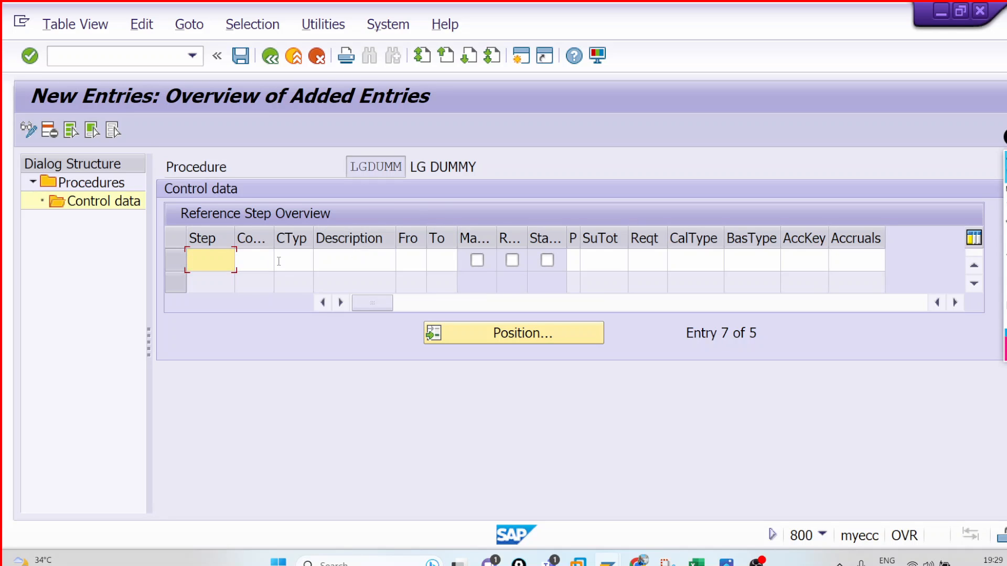
pyautogui.scroll(1, 238, 266)
pyautogui.scroll(-1, 231, 270)
pyautogui.write('60')
pyautogui.press('Tab')
pyautogui.press('Tab')
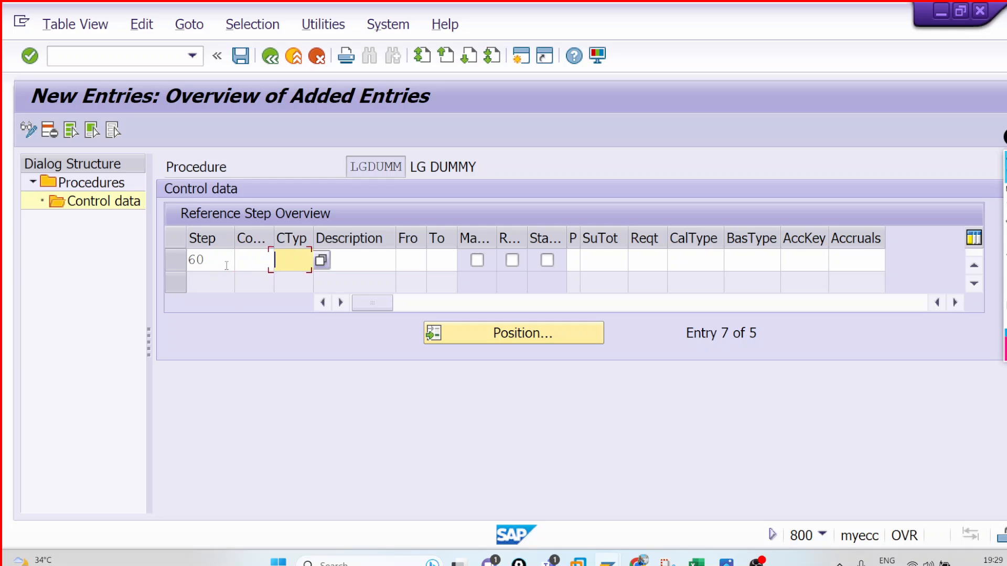
pyautogui.write('ha00')
pyautogui.click(477, 261)
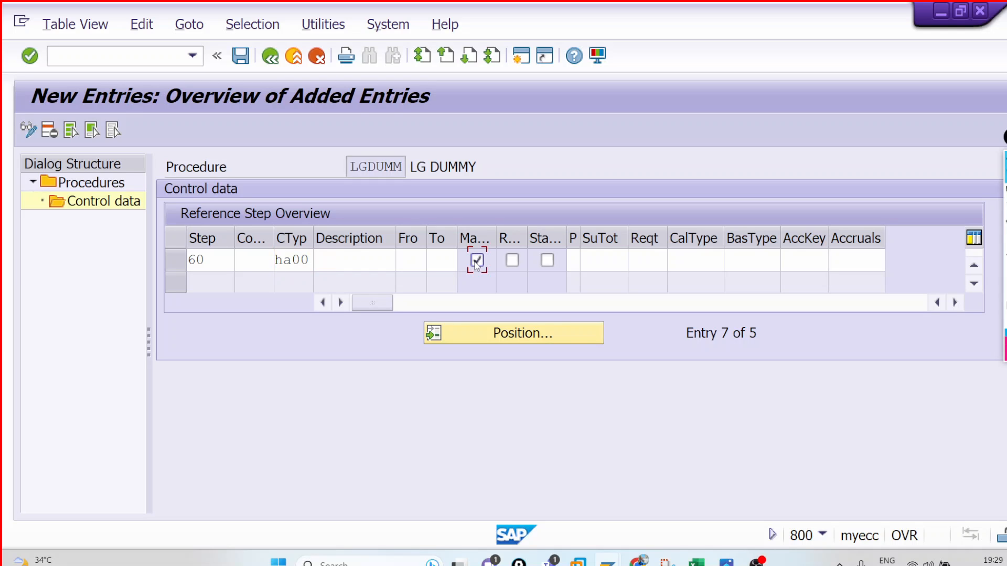
pyautogui.press('Return')
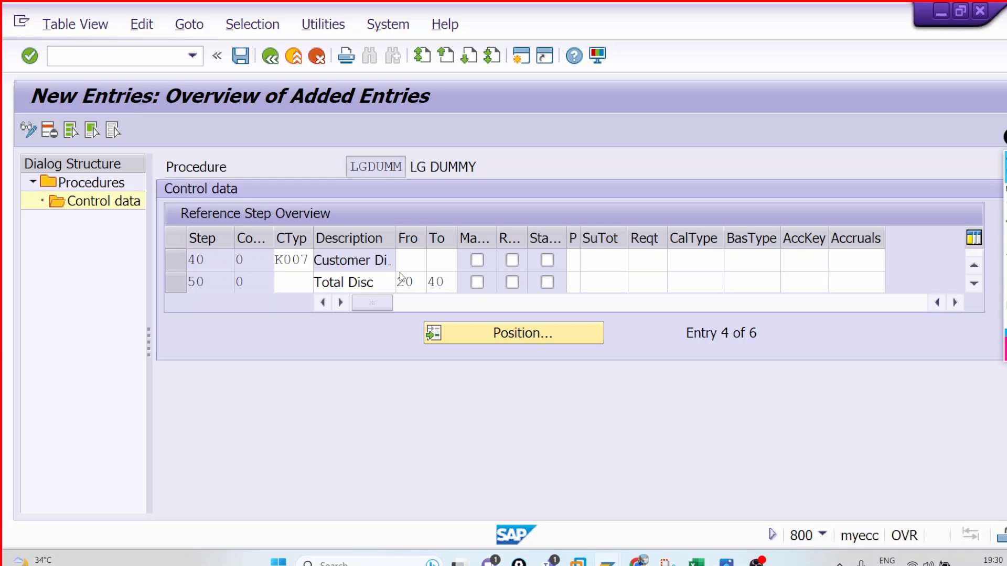
pyautogui.scroll(-1, 461, 238)
pyautogui.scroll(1, 457, 266)
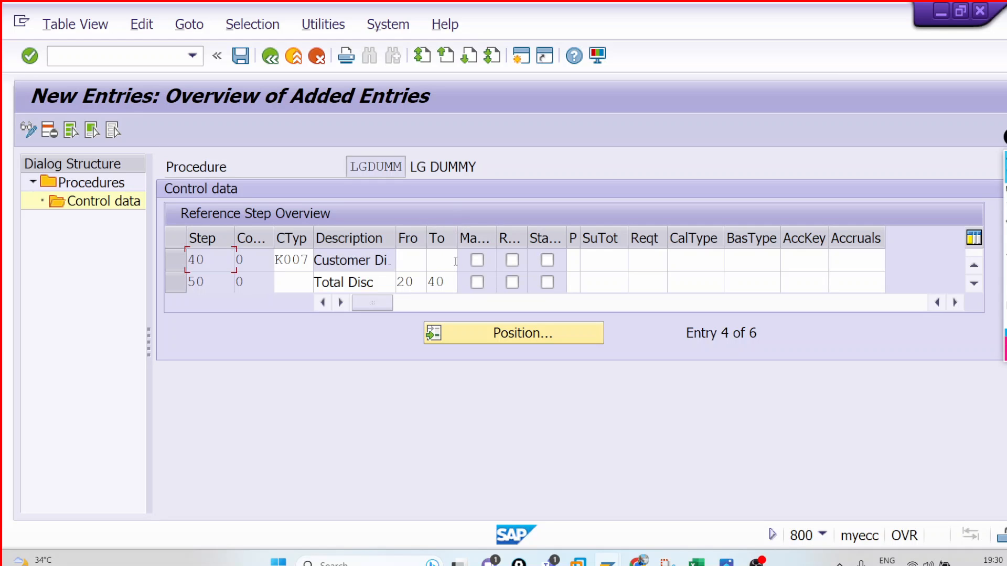
pyautogui.scroll(-1, 394, 267)
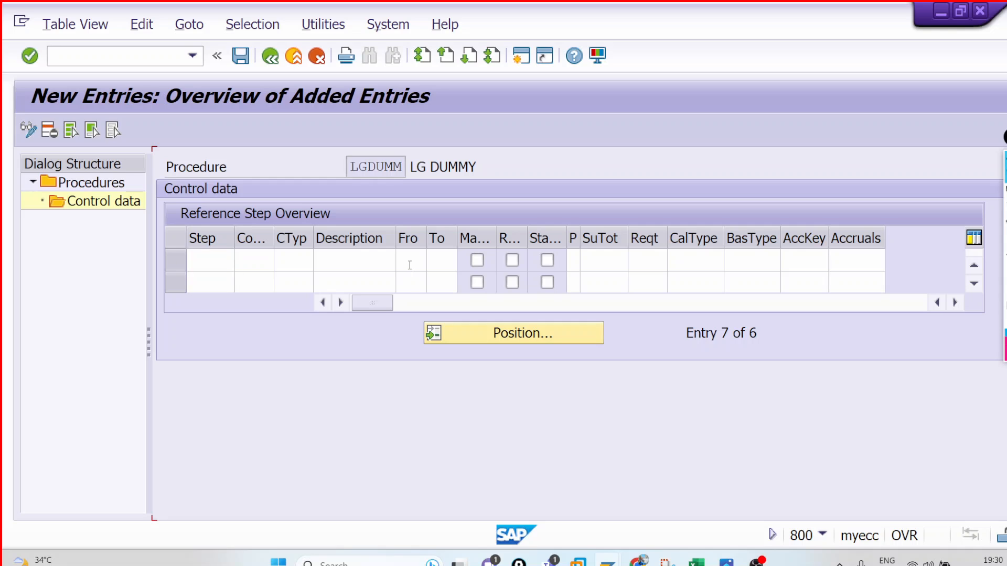
pyautogui.scroll(1, 410, 265)
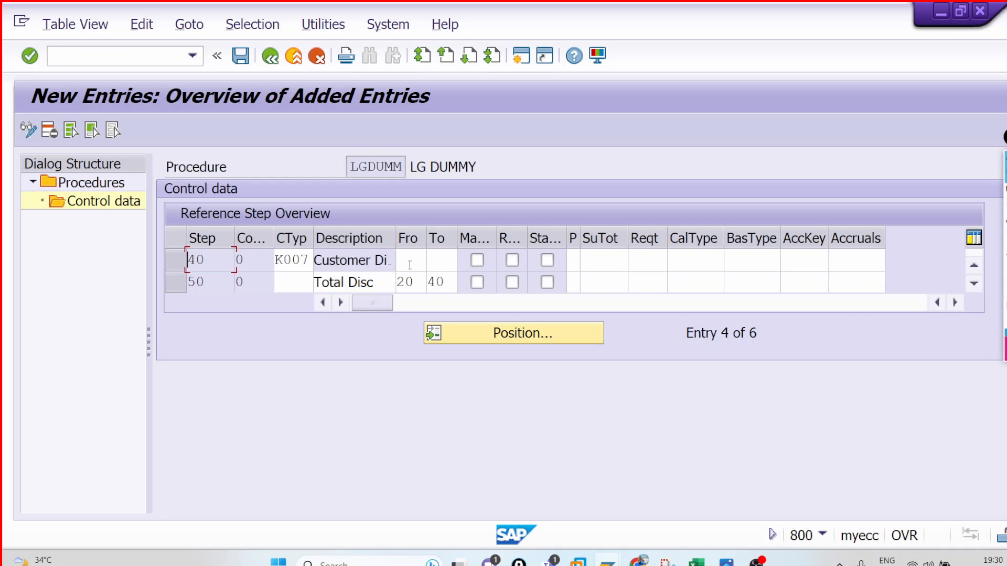
# Set the Windows display scale to 100% and close the display settings.
pyautogui.click(1006, 564)
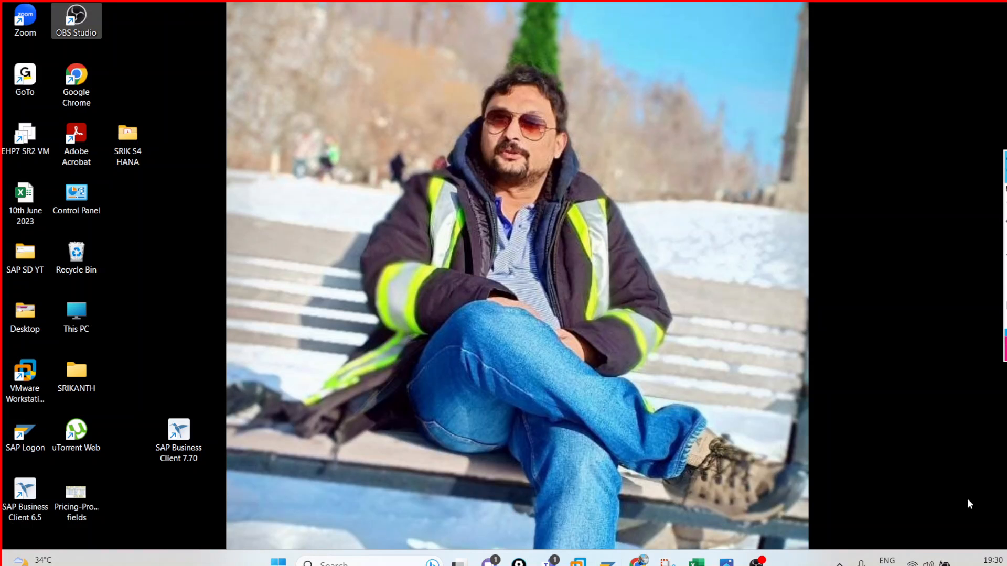
pyautogui.rightClick(781, 165)
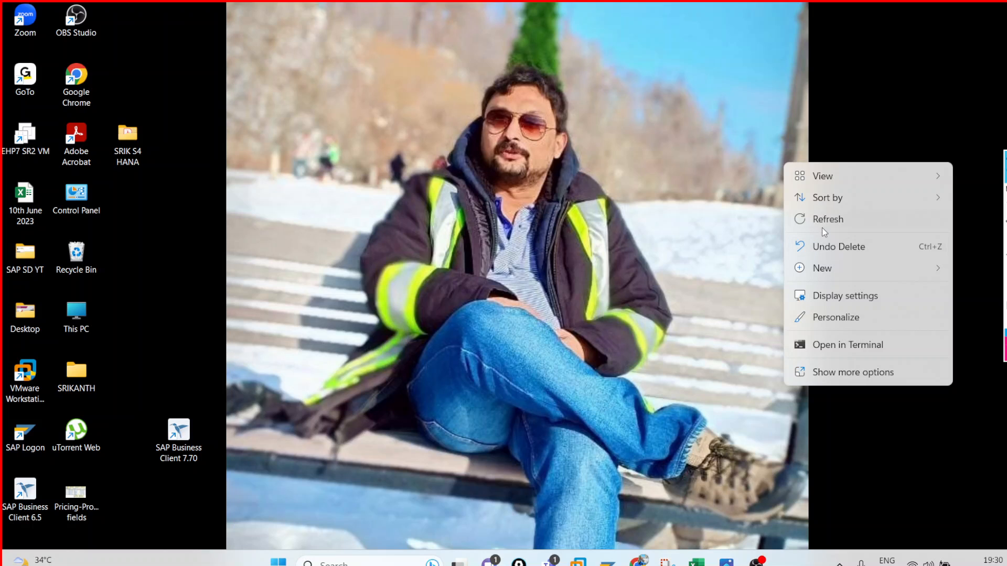
pyautogui.click(831, 295)
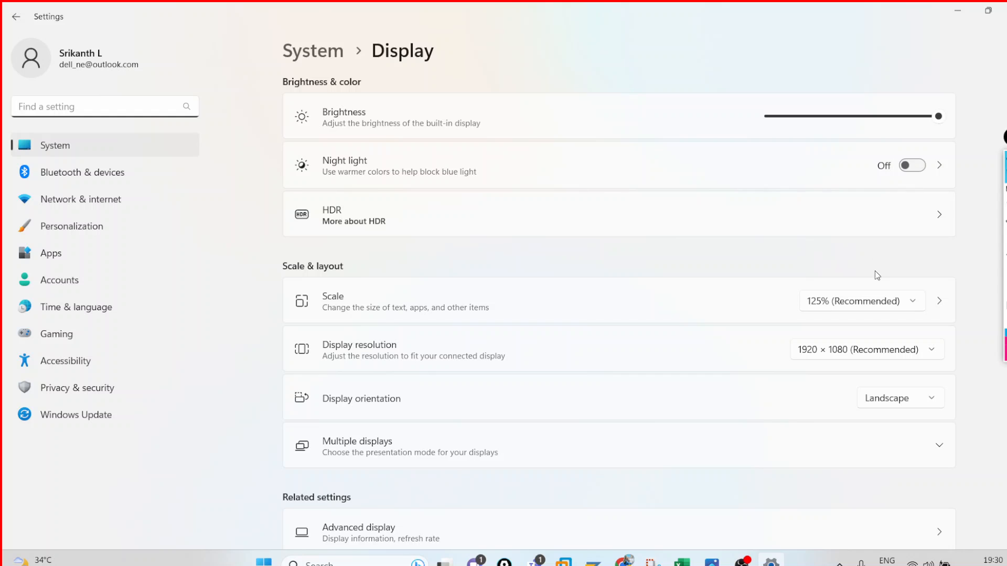
pyautogui.click(873, 304)
pyautogui.click(834, 277)
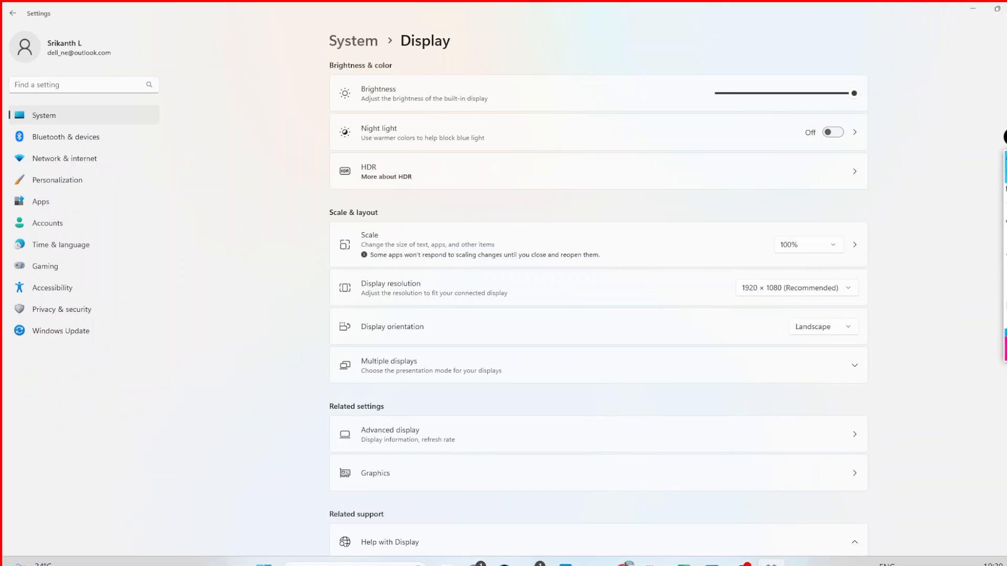
pyautogui.hotkey('alt', 'F4')
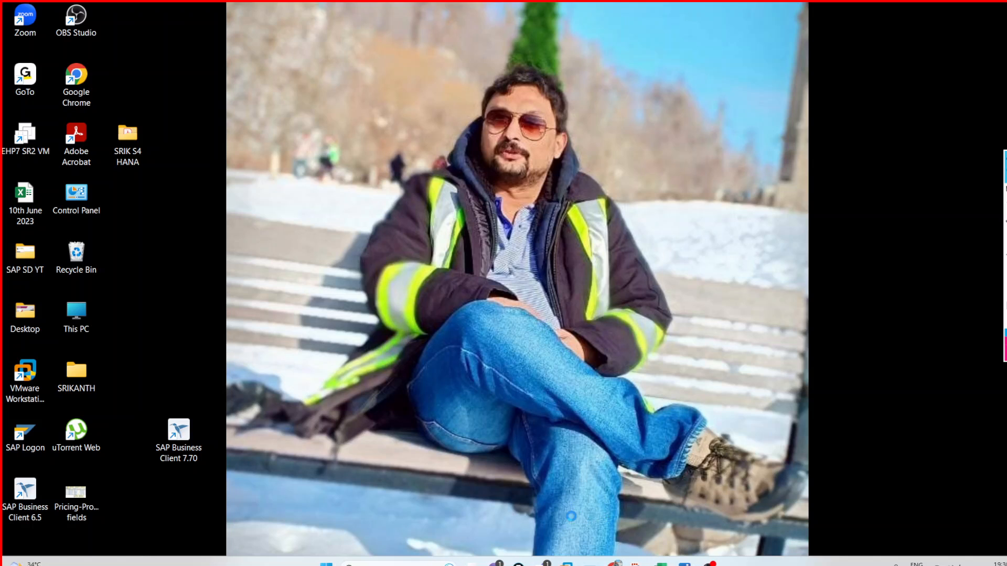
# Return to the SAP New Entries window and deselect the Manual flag for HA00 in step 60.
pyautogui.click(587, 565)
pyautogui.click(596, 524)
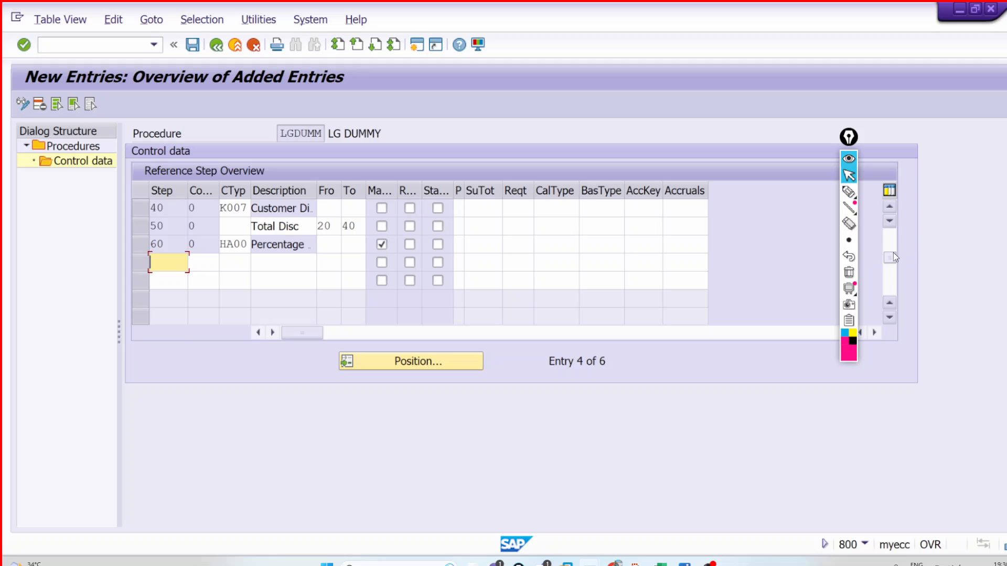
pyautogui.moveTo(893, 253); pyautogui.dragTo(891, 230)
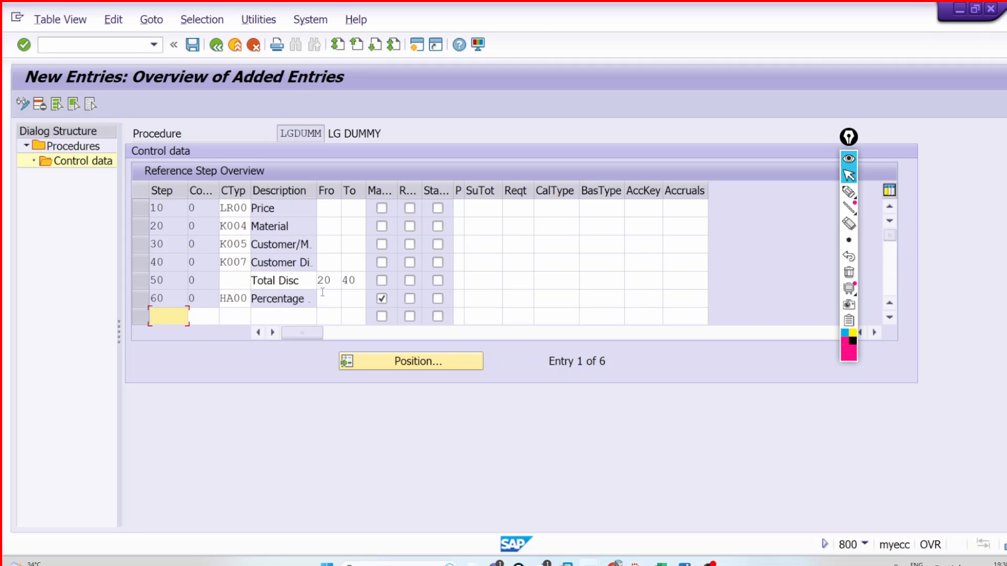
pyautogui.click(225, 299)
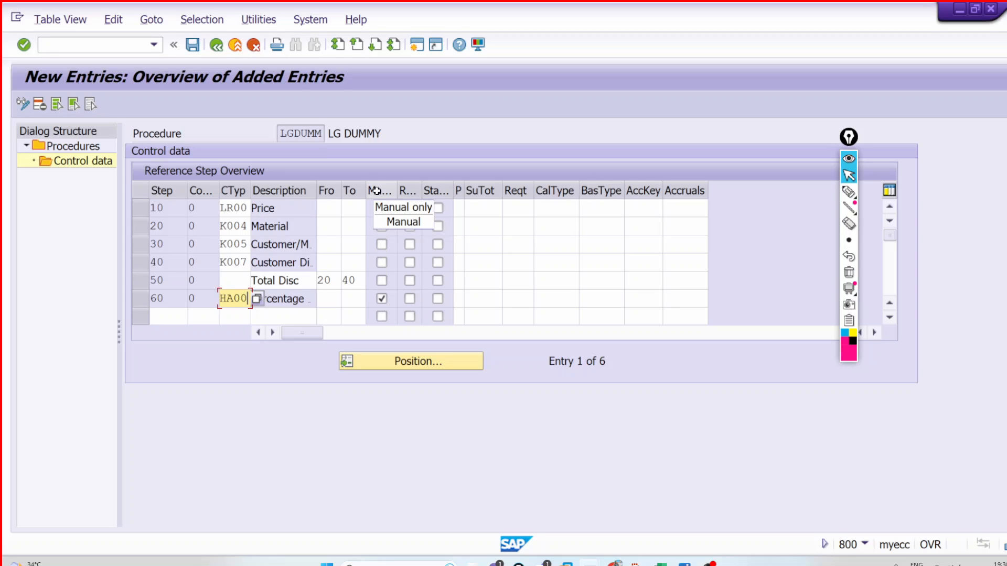
pyautogui.click(382, 299)
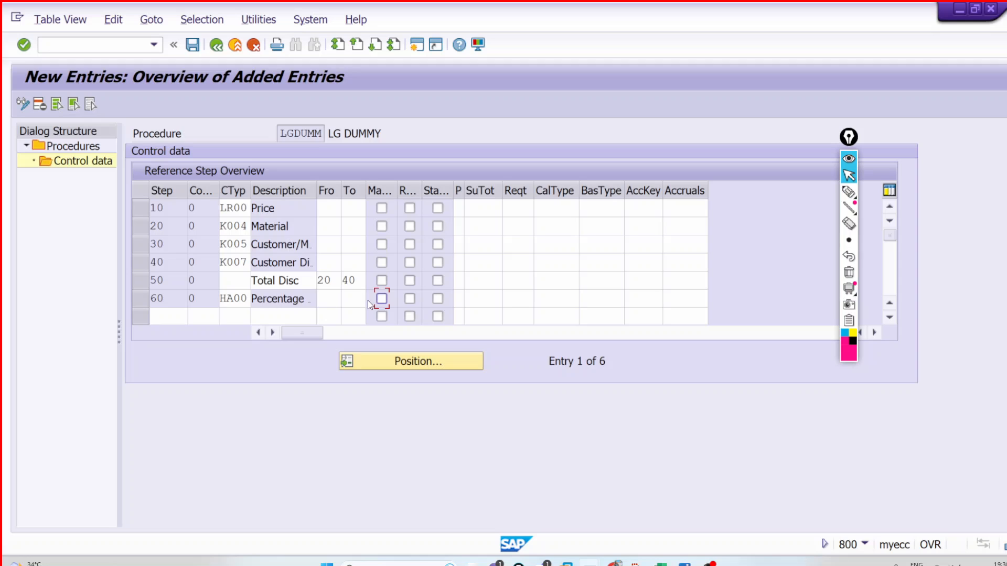
# Save the procedure with HA00 flagged as Manual, and select the Required flag for condition type K005 in step 30.
pyautogui.hotkey('ctrl', 's')
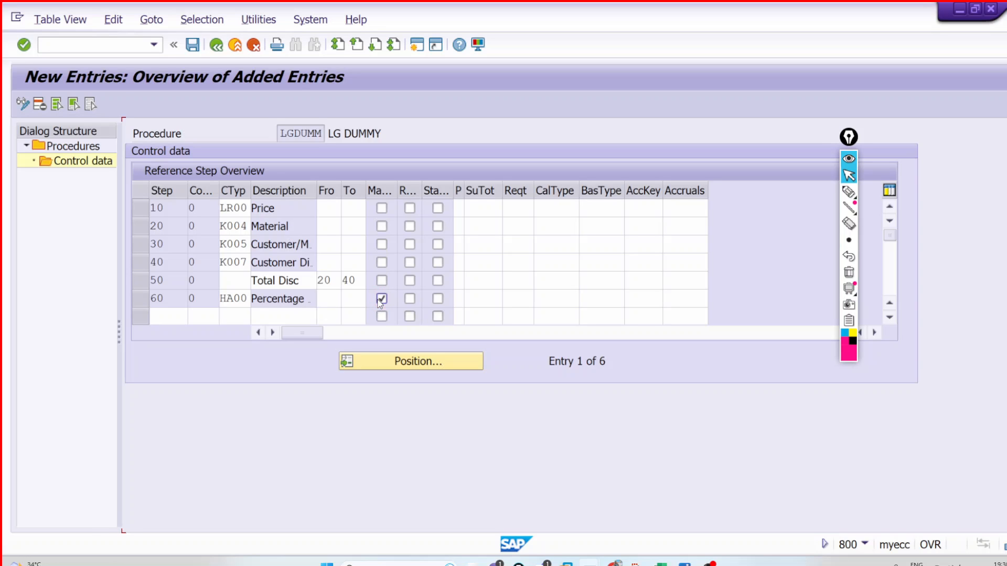
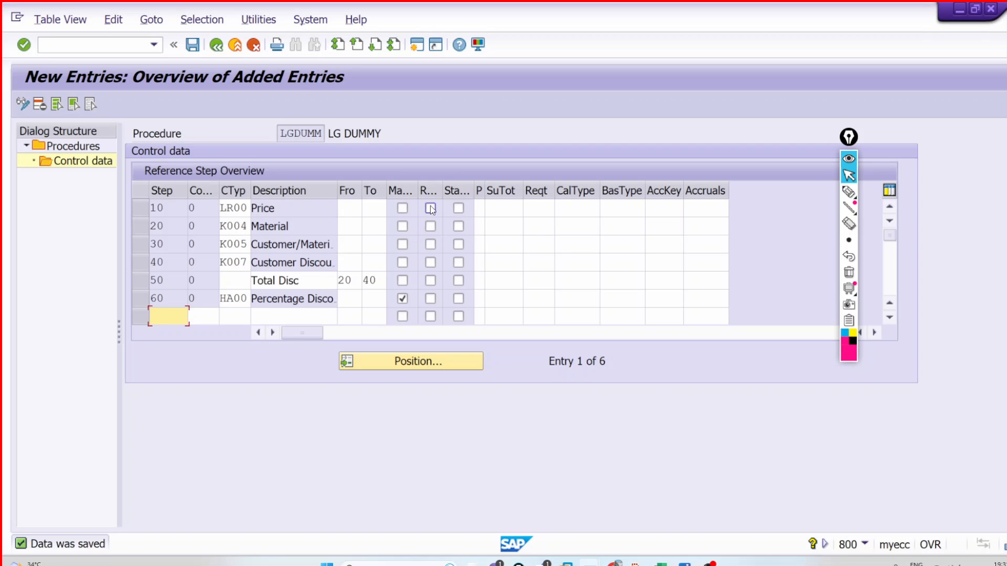
pyautogui.click(430, 208)
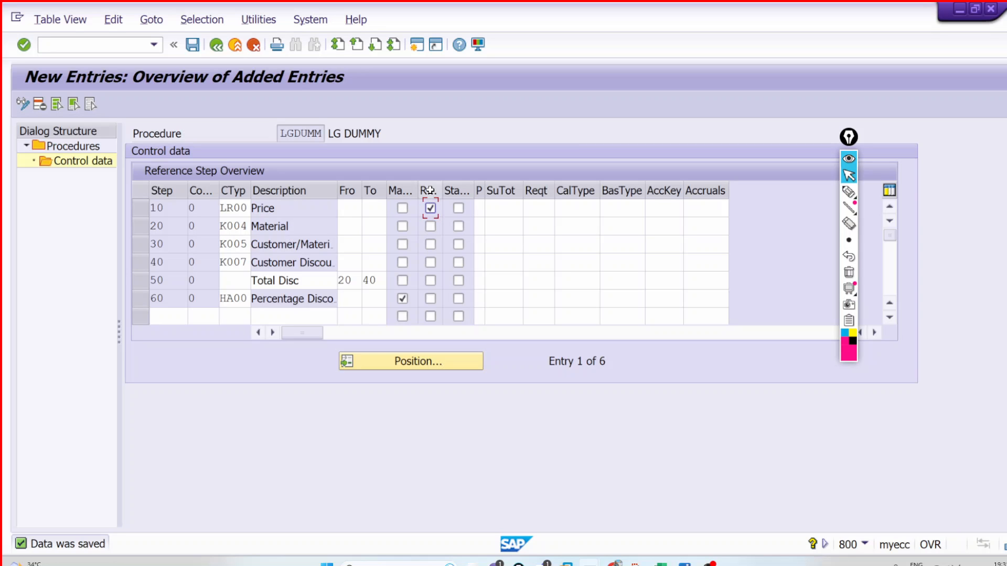
pyautogui.click(430, 209)
pyautogui.click(430, 244)
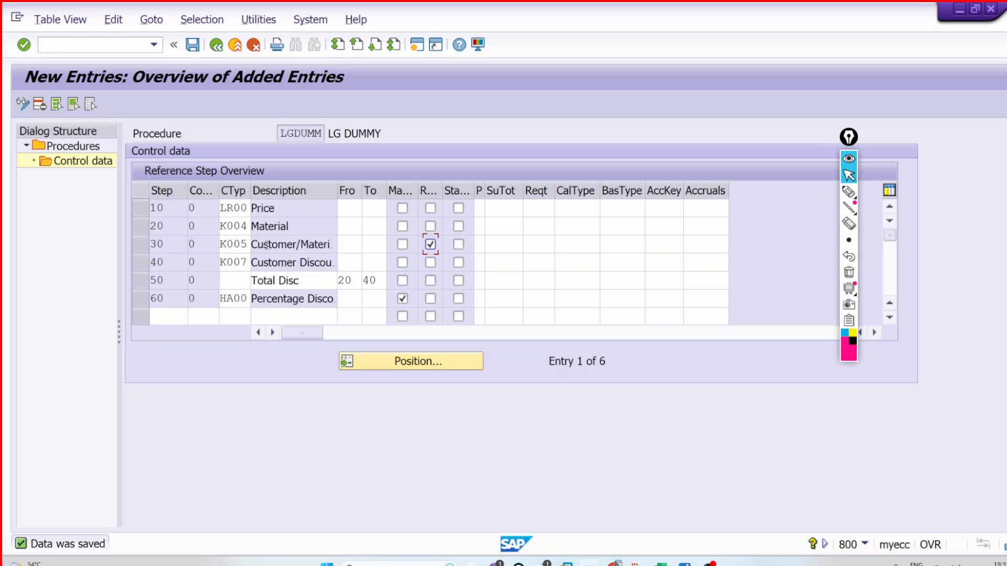
pyautogui.click(223, 244)
# Copy the procedure name LGDUMM and save the control data.
pyautogui.moveTo(281, 132); pyautogui.dragTo(323, 133)
pyautogui.hotkey('ctrl', 'c')
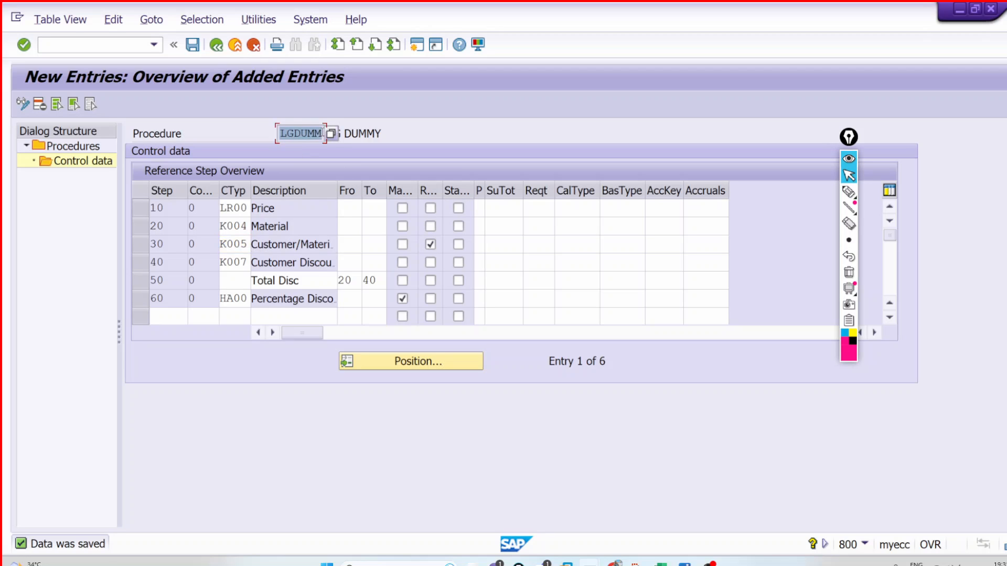
pyautogui.click(323, 134)
pyautogui.click(192, 45)
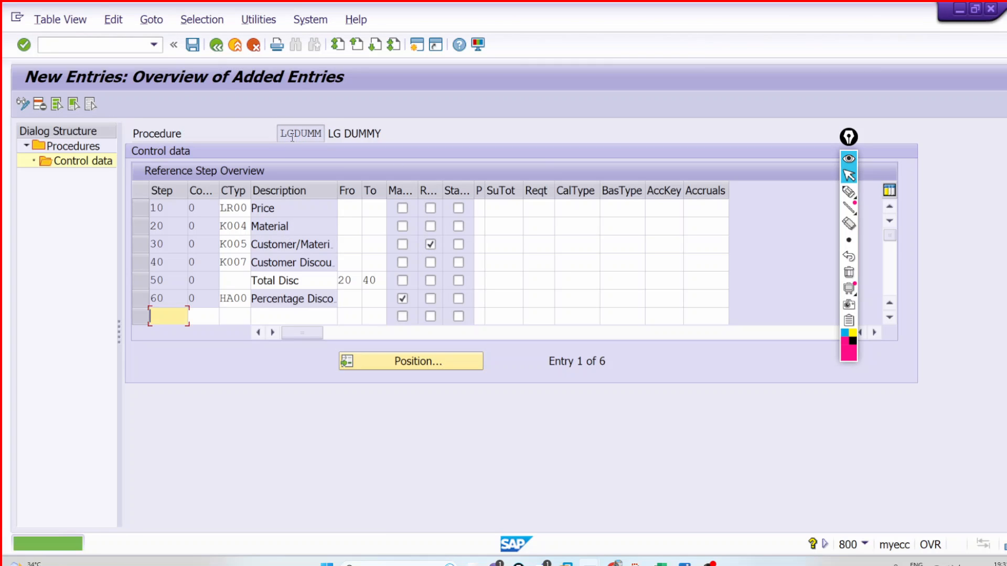
# Open transaction OVKK in a new session.
pyautogui.click(416, 46)
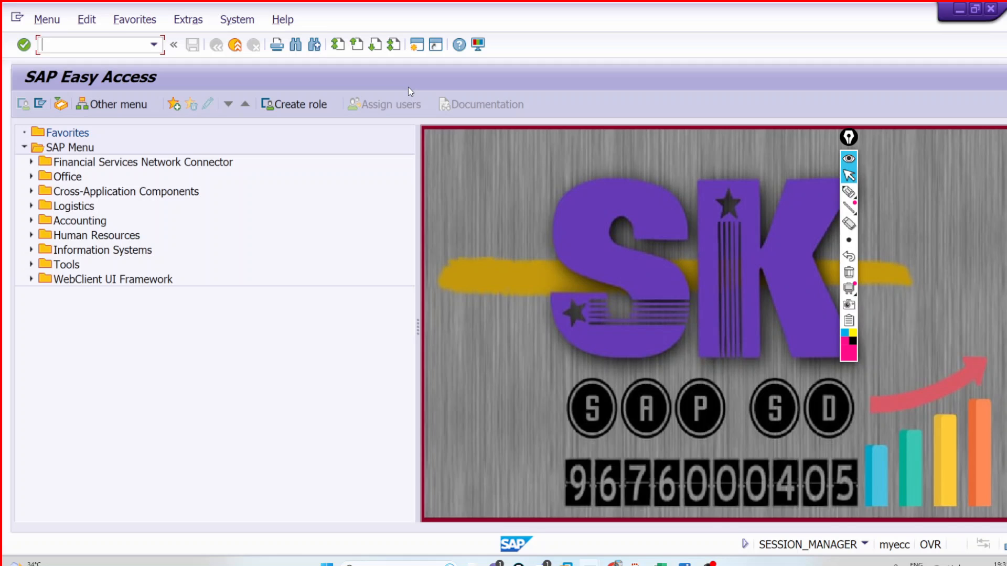
pyautogui.write('ovkk')
pyautogui.press('Return')
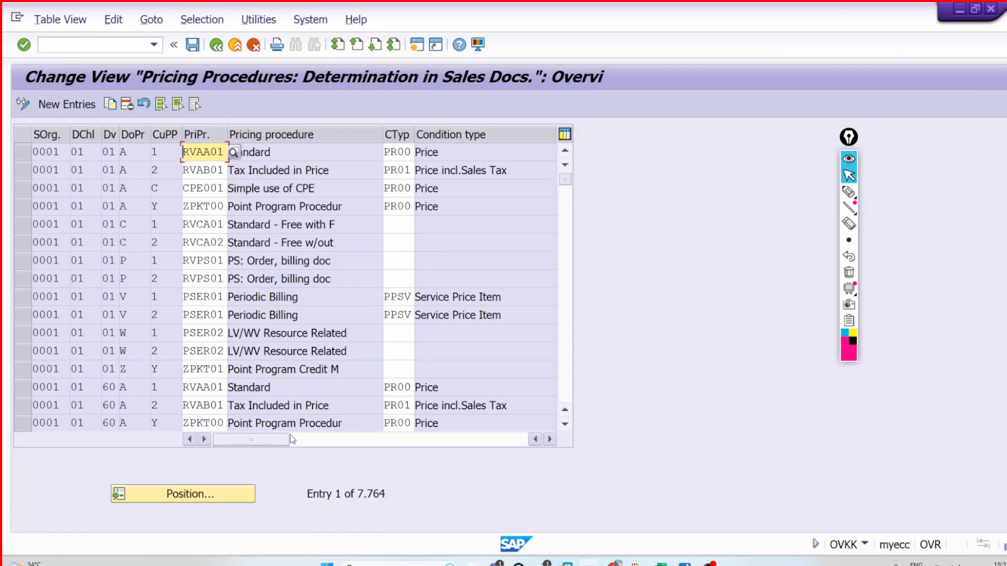
# Position the pricing procedure determination list at sales organization D000, distribution channel 00 and division 00.
pyautogui.click(237, 493)
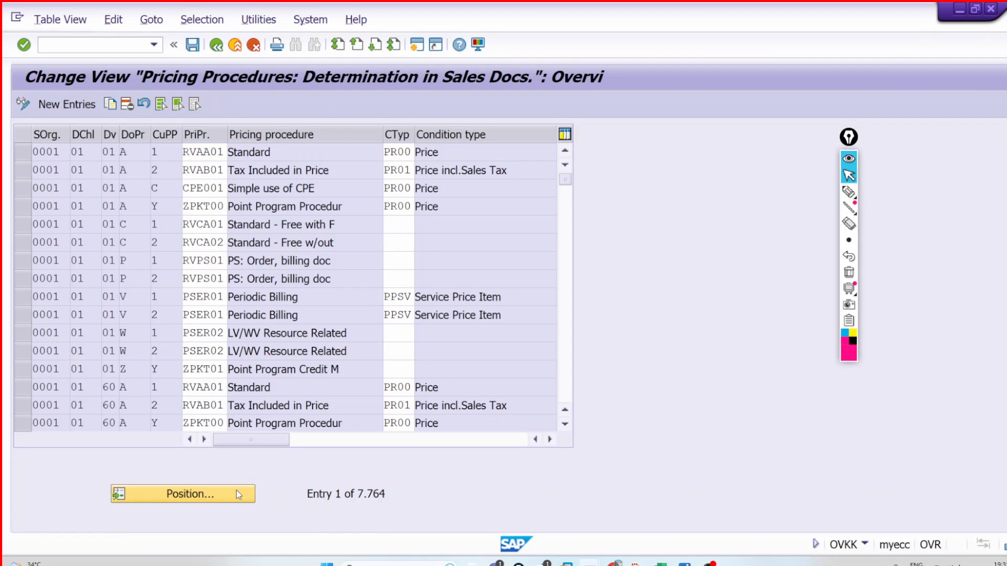
pyautogui.write('d000')
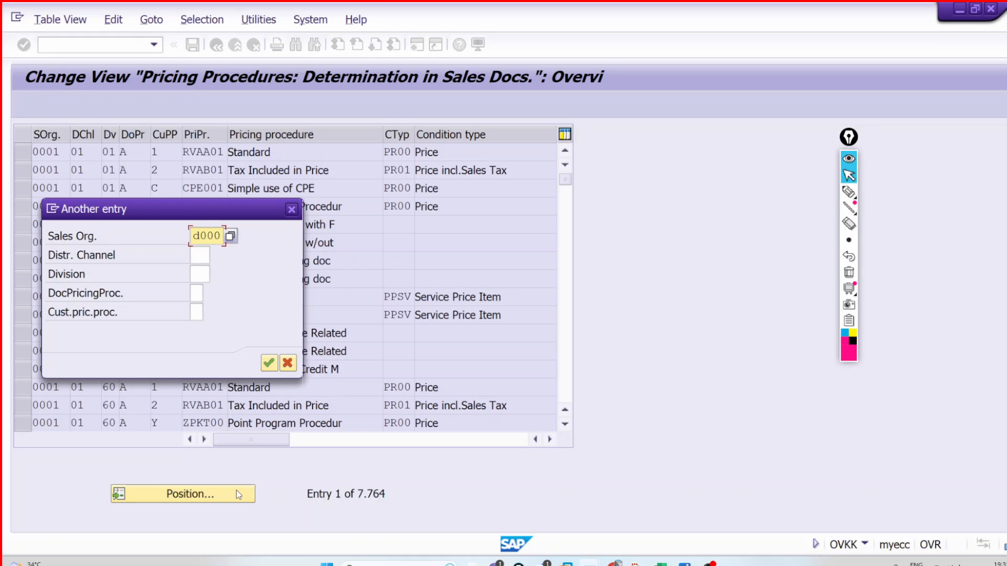
pyautogui.press('Tab')
pyautogui.write('00')
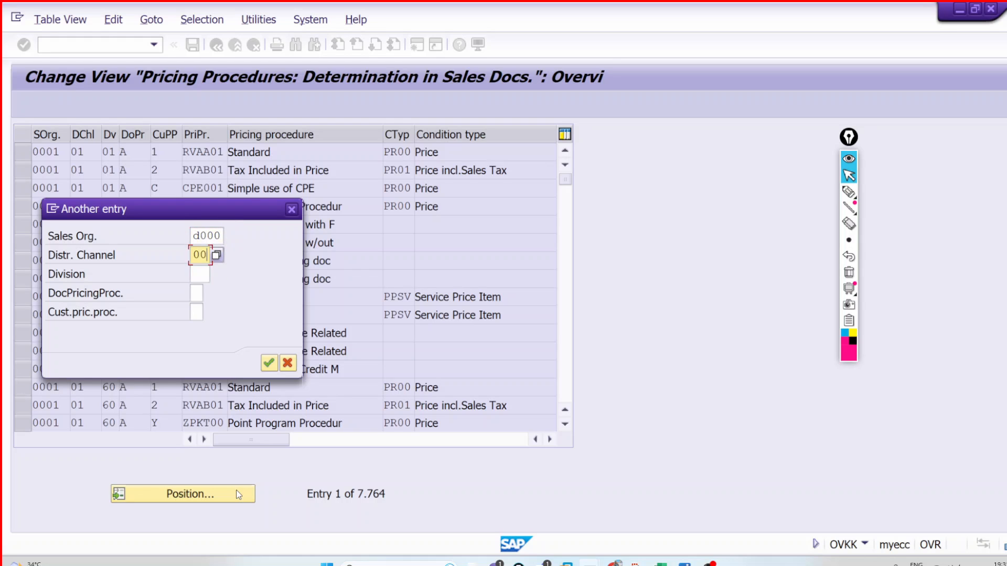
pyautogui.press('Tab')
pyautogui.write('00')
pyautogui.press('Return')
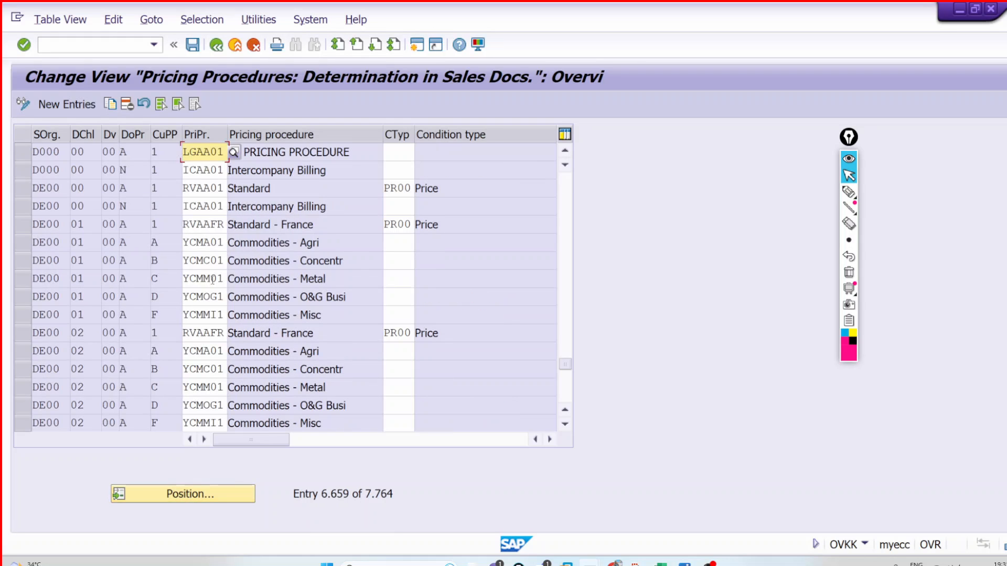
# Assign pricing procedure LGDUMM to the D000/00/00 entry with document procedure A and customer procedure 1, and save it to the proposed customizing request.
pyautogui.press('Delete')
pyautogui.press('Delete')
pyautogui.press('Delete')
pyautogui.press('Delete')
pyautogui.press('Delete')
pyautogui.press('Delete')
pyautogui.write('1')
pyautogui.hotkey('ctrl', 'v')
pyautogui.press('Return')
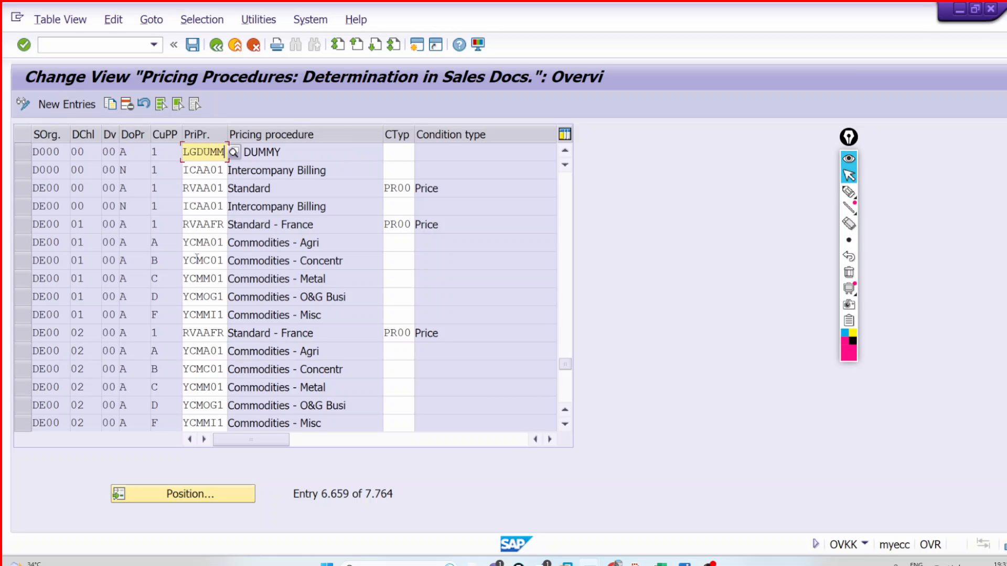
pyautogui.hotkey('ctrl', 's')
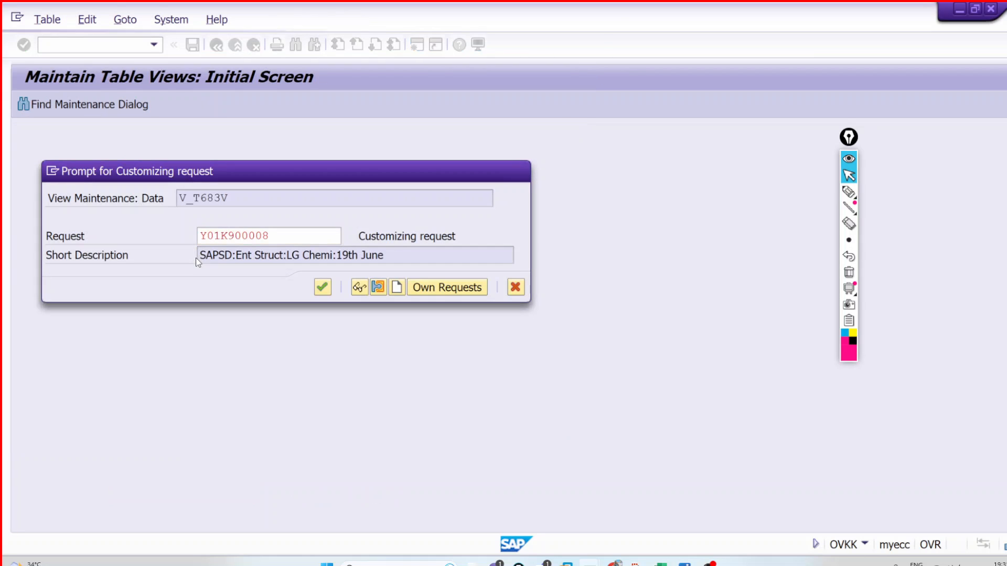
pyautogui.press('Return')
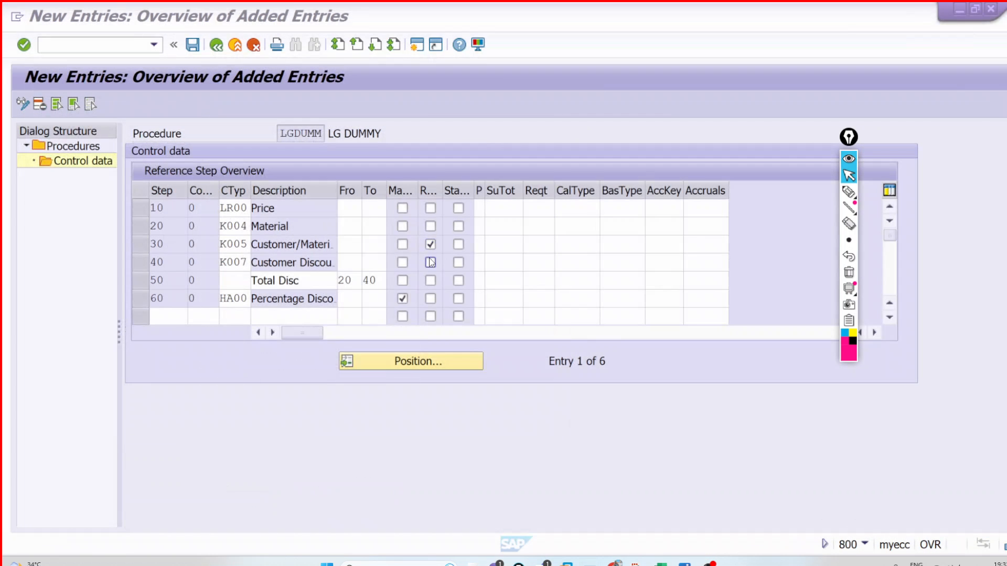
# Return to the control data of procedure LGDUMM and save it again with K005 flagged as Required.
pyautogui.click(430, 245)
pyautogui.click(240, 244)
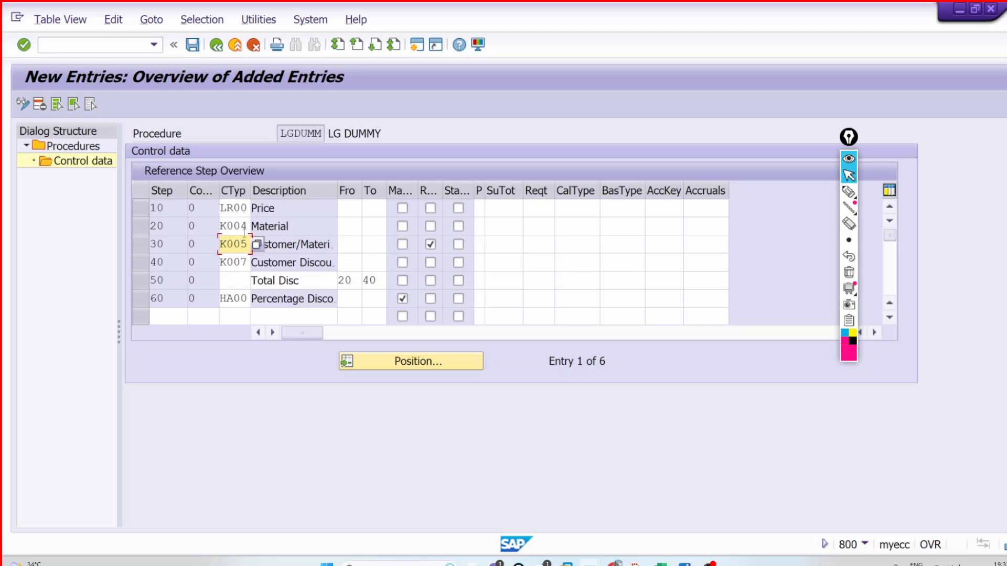
pyautogui.hotkey('ctrl', 's')
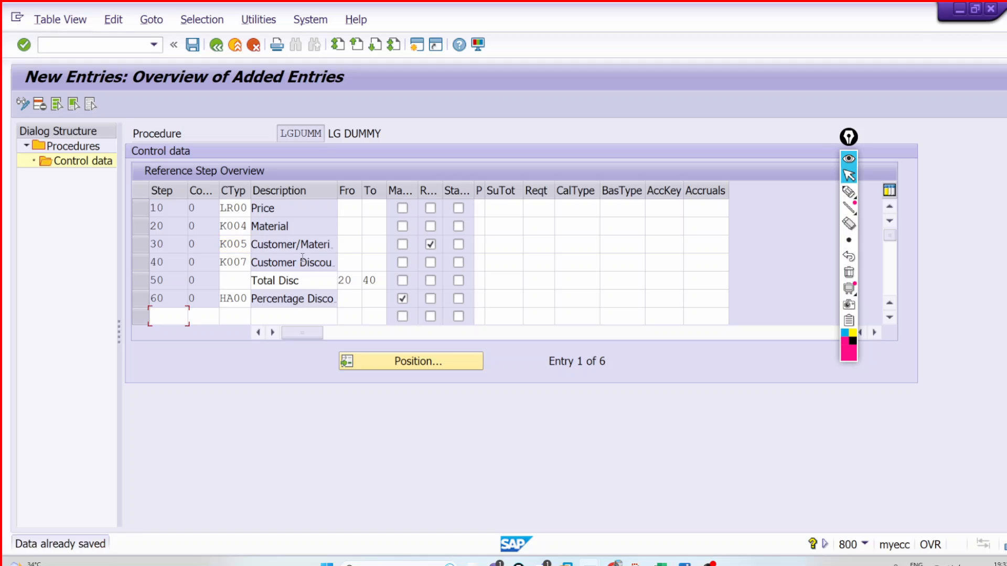
pyautogui.hotkey('ctrl', 's')
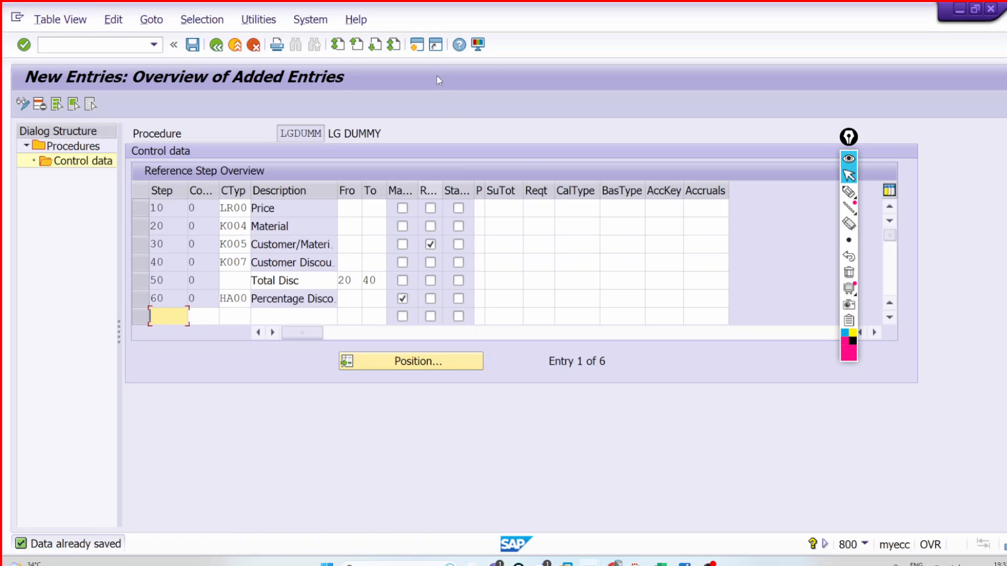
# Open transaction VA01 in a new session.
pyautogui.click(418, 46)
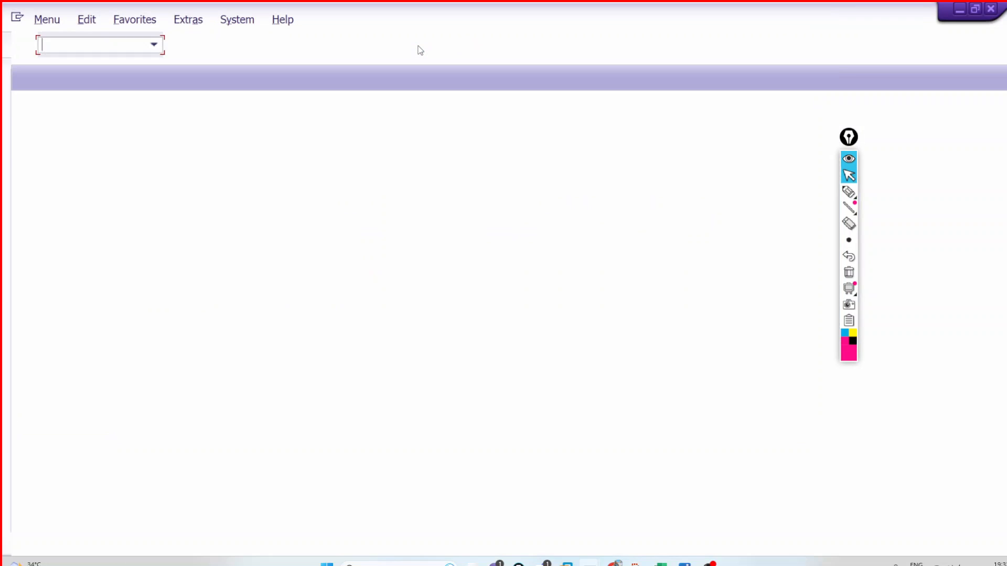
pyautogui.write('va0')
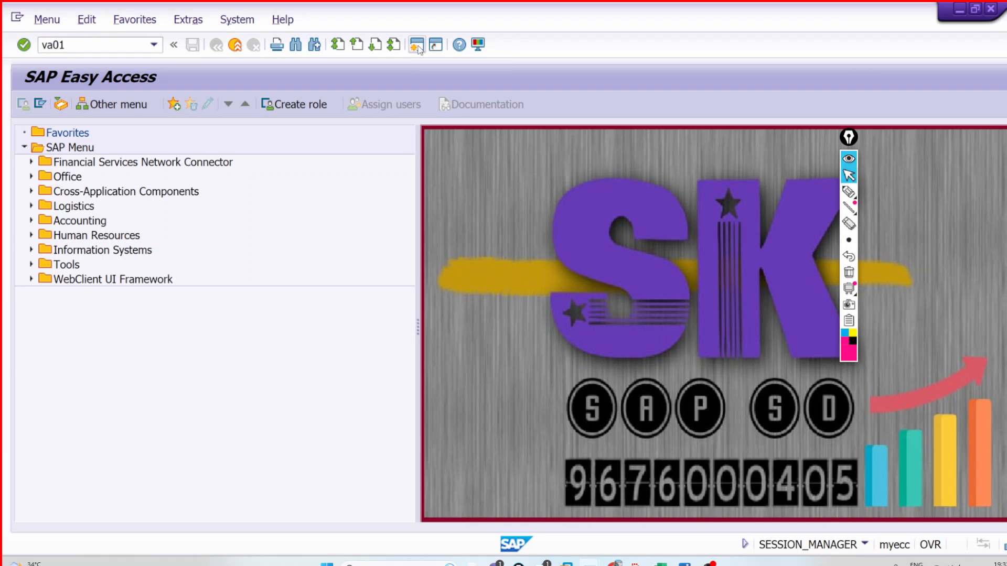
pyautogui.write('1')
pyautogui.press('Return')
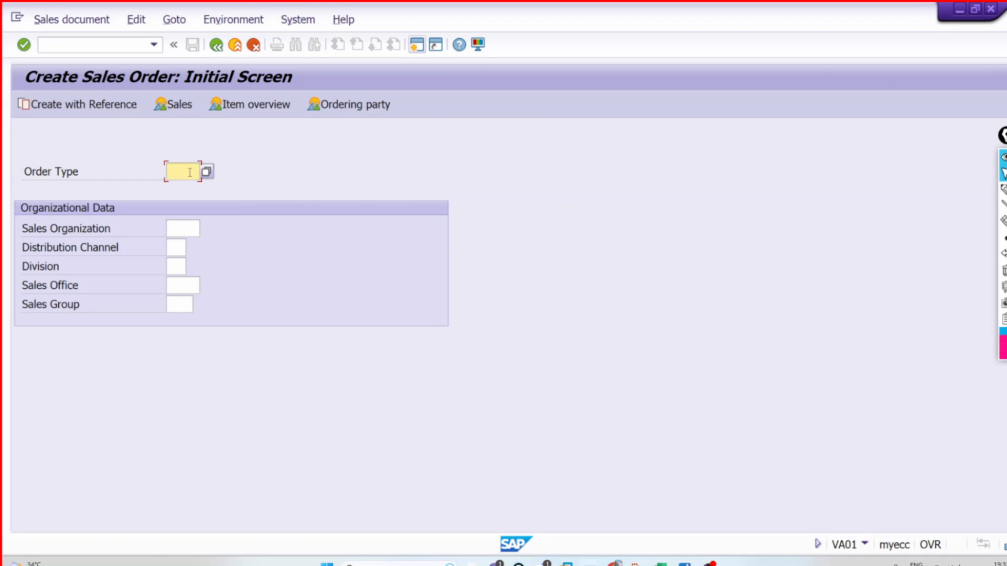
# Start a sales order of type OR for sales organization D000, distribution channel 00 and division 00.
pyautogui.press('Tab')
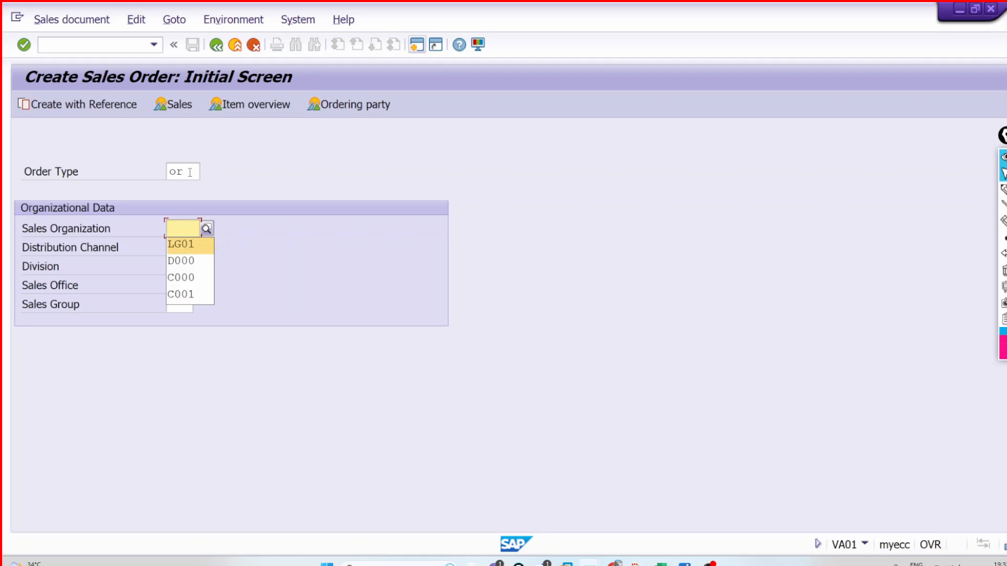
pyautogui.press('Down')
pyautogui.press('Return')
pyautogui.press('Tab')
pyautogui.press('Down')
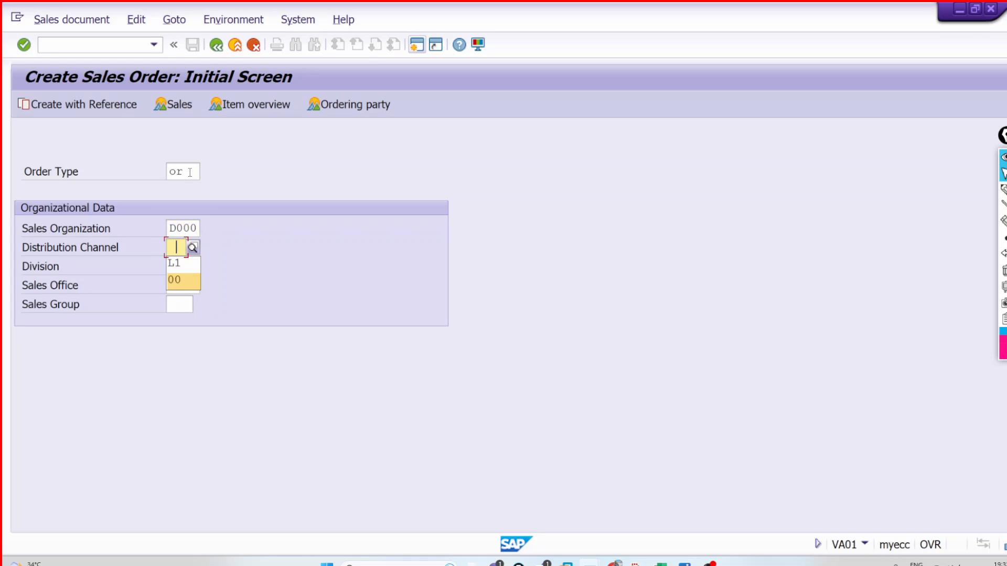
pyautogui.press('Return')
pyautogui.press('Tab')
pyautogui.press('Down')
pyautogui.press('Down')
pyautogui.press('Down')
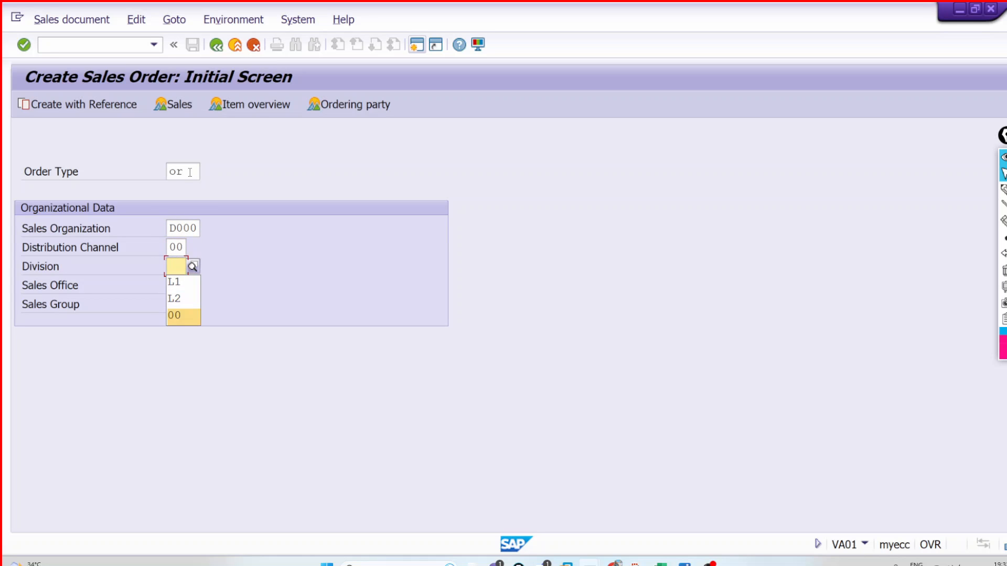
pyautogui.press('Return')
pyautogui.press('Return')
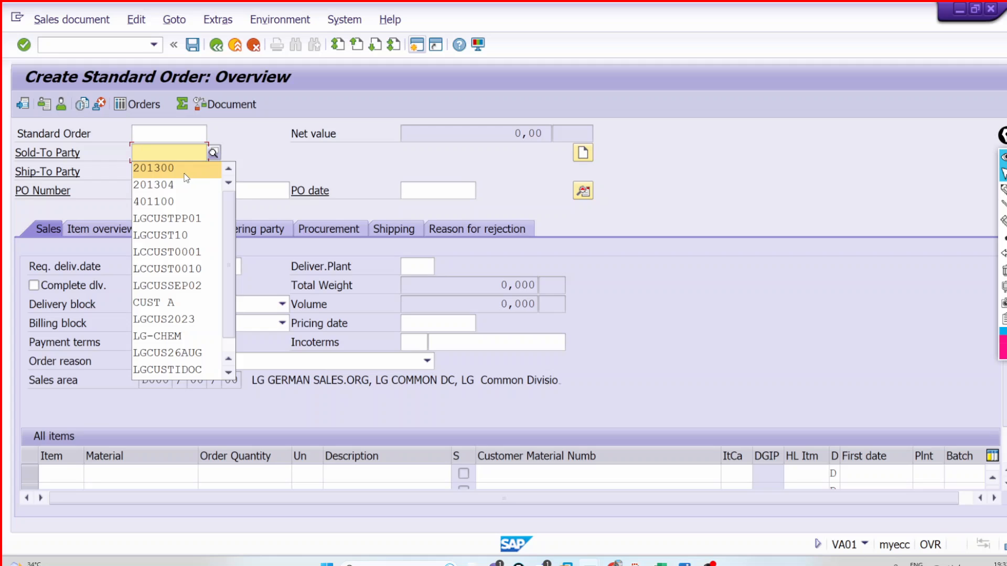
# Choose the LG pricing test customer as sold-to party and enter Test Pricing 09 SEP as the PO number.
pyautogui.click(188, 217)
pyautogui.click(190, 194)
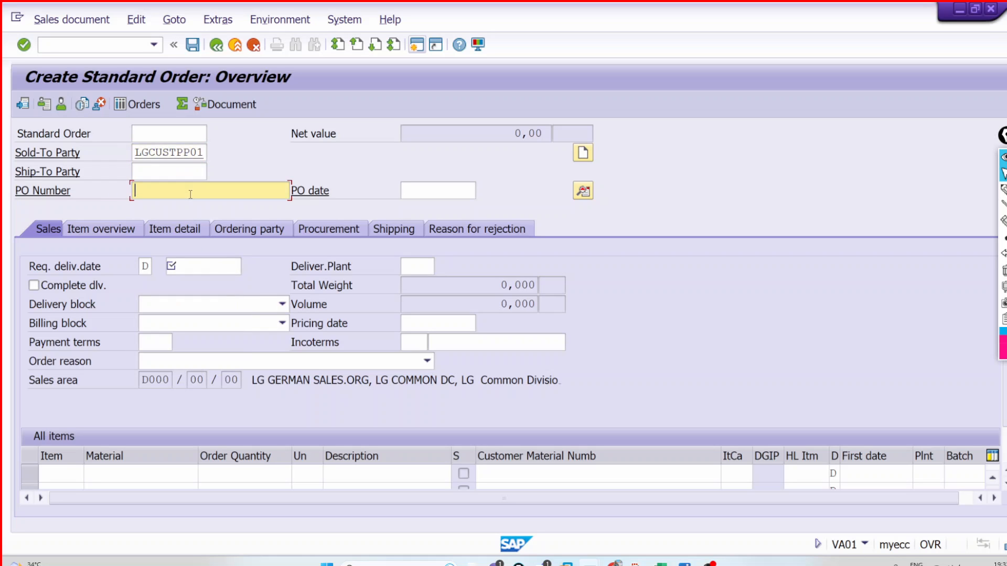
pyautogui.write('Test ')
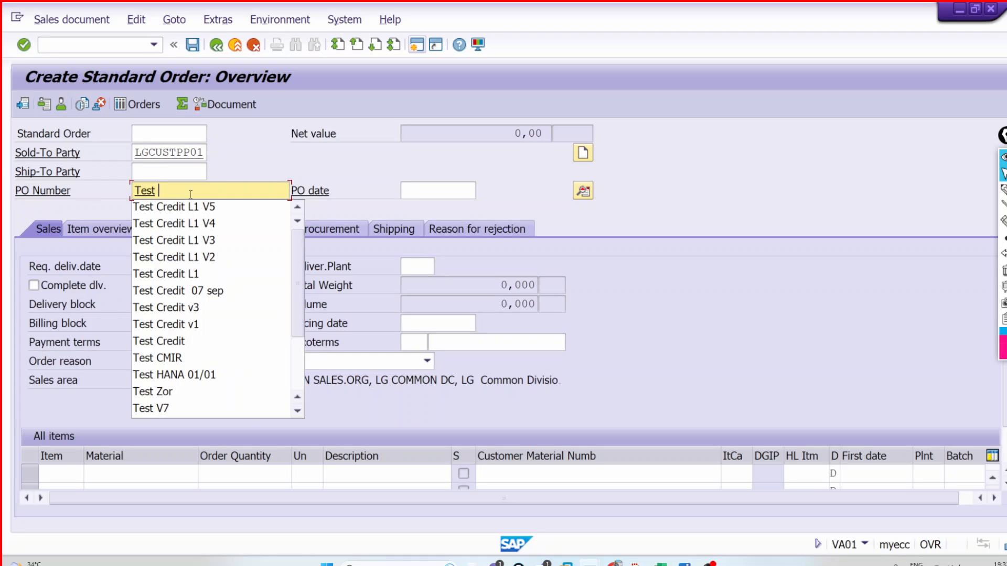
pyautogui.write('Pricing')
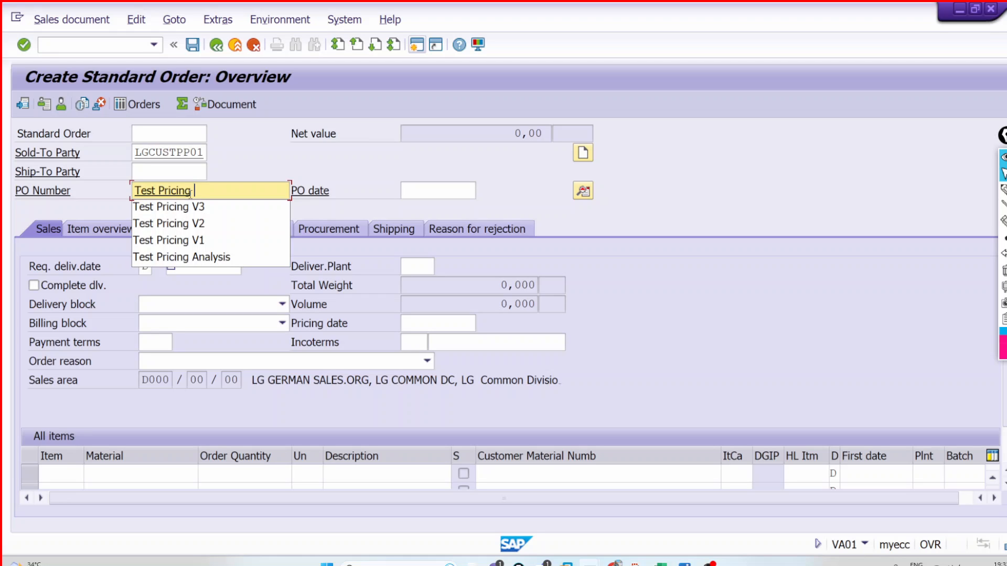
pyautogui.write(' 09 SEP')
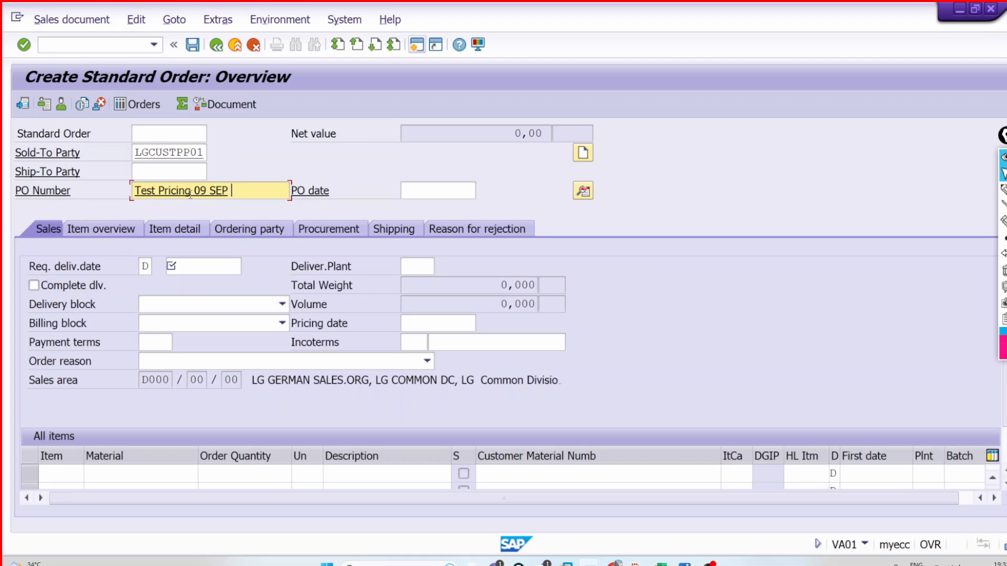
# Set the requested delivery date to 09.09.2023 from the calendar.
pyautogui.click(226, 267)
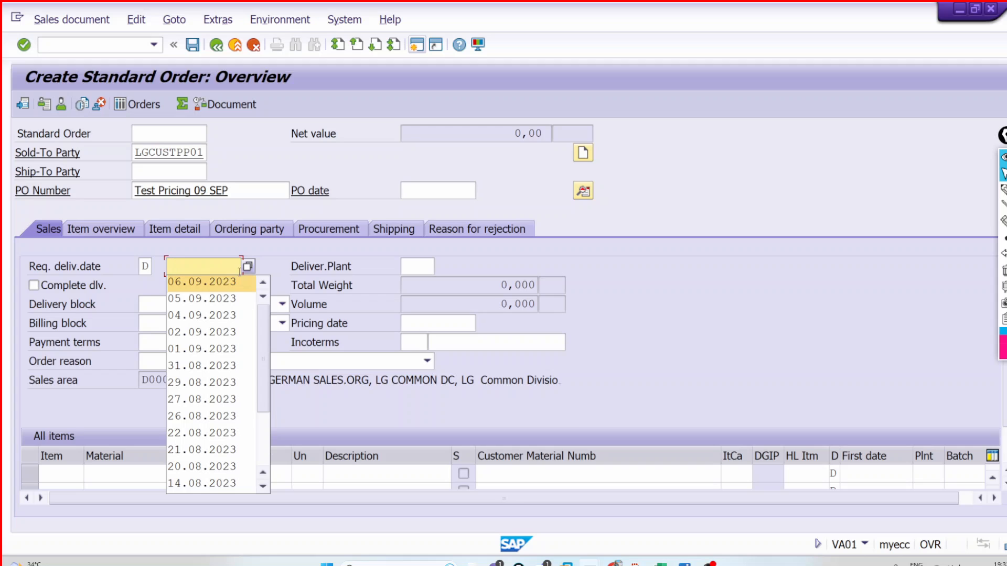
pyautogui.click(249, 270)
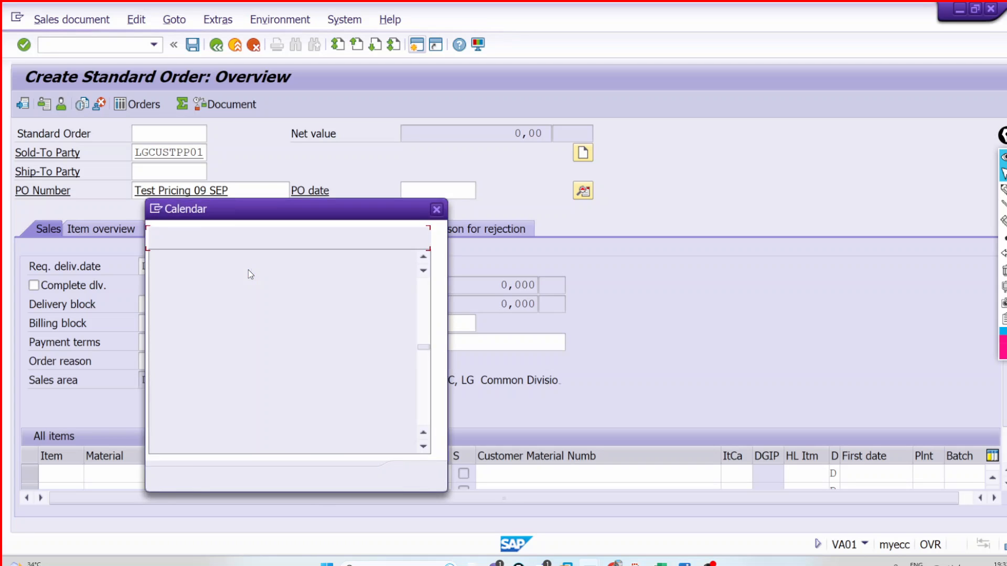
pyautogui.doubleClick(371, 356)
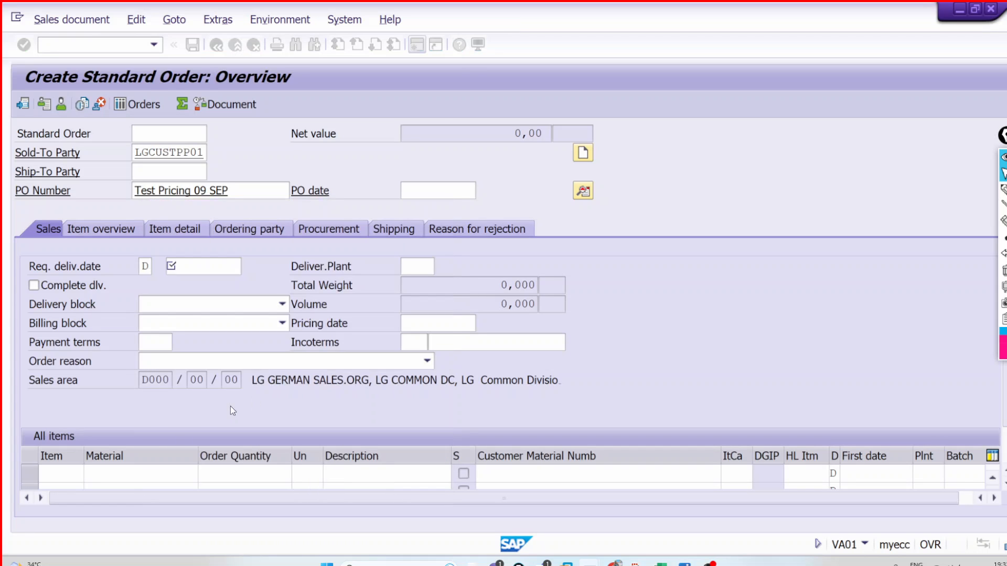
# Add material LGFERTPP01 as the first order item with a quantity of 100 KG.
pyautogui.click(184, 472)
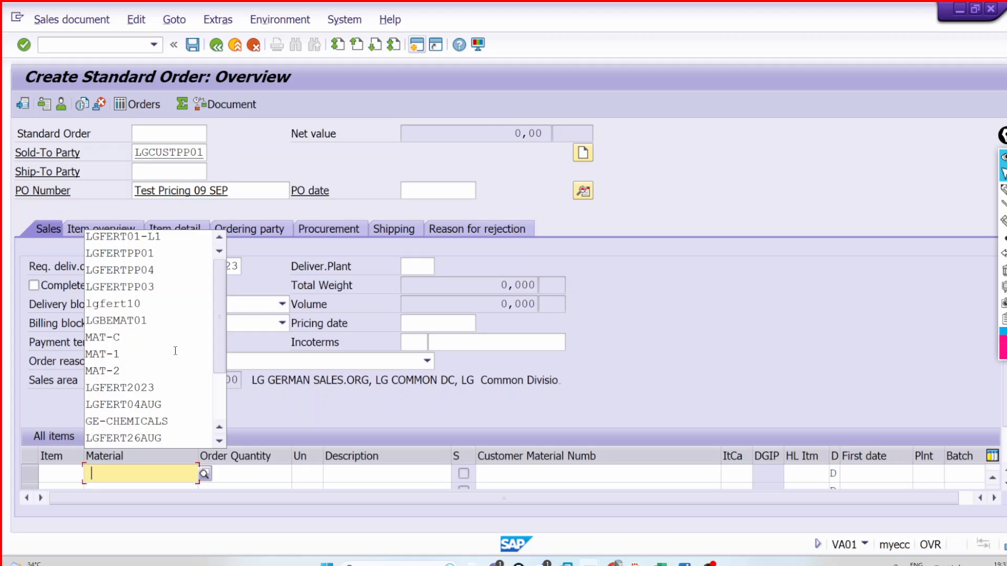
pyautogui.click(180, 254)
pyautogui.press('Tab')
pyautogui.write('100')
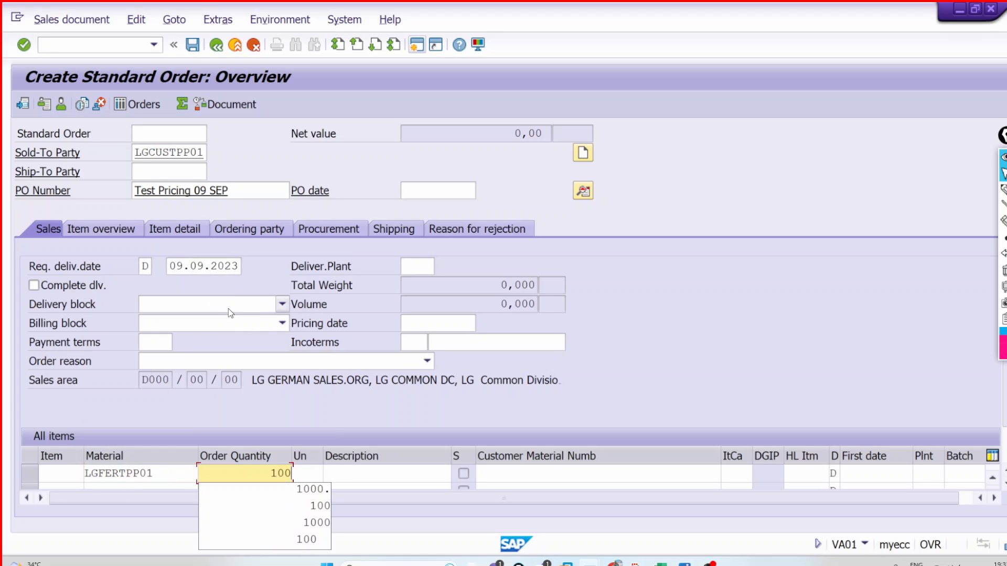
pyautogui.press('Tab')
pyautogui.write('KG')
pyautogui.press('Return')
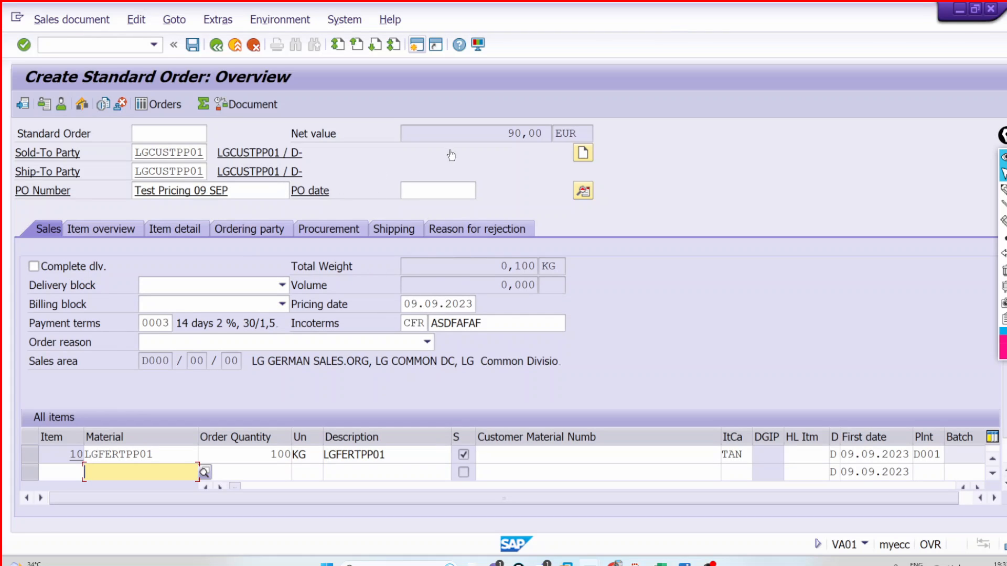
# Check the order's net value and currency, and open the pricing conditions of item 10.
pyautogui.click(487, 138)
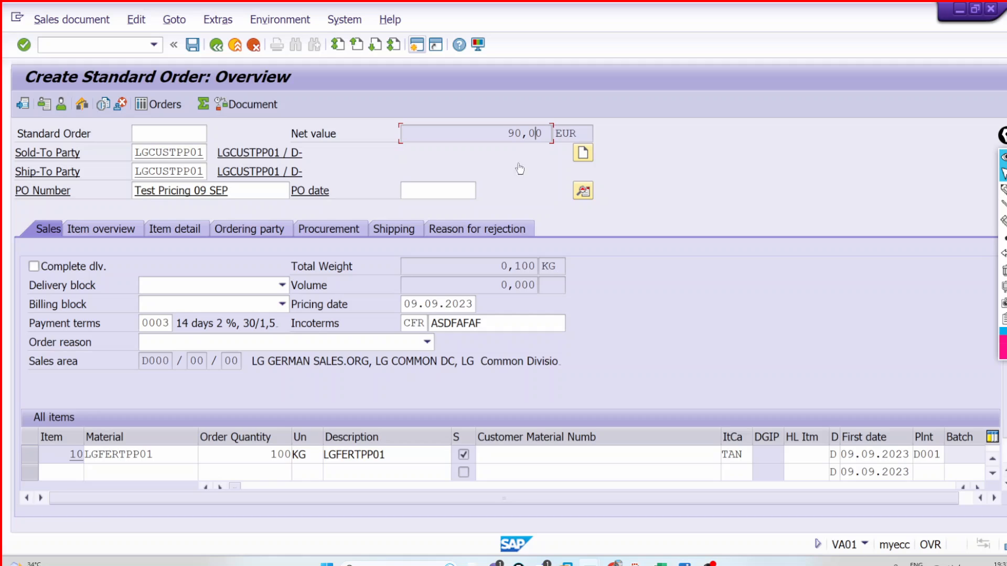
pyautogui.moveTo(503, 133); pyautogui.dragTo(559, 133)
pyautogui.click(545, 133)
pyautogui.moveTo(585, 132); pyautogui.dragTo(553, 134)
pyautogui.click(546, 212)
pyautogui.doubleClick(581, 134)
pyautogui.doubleClick(274, 455)
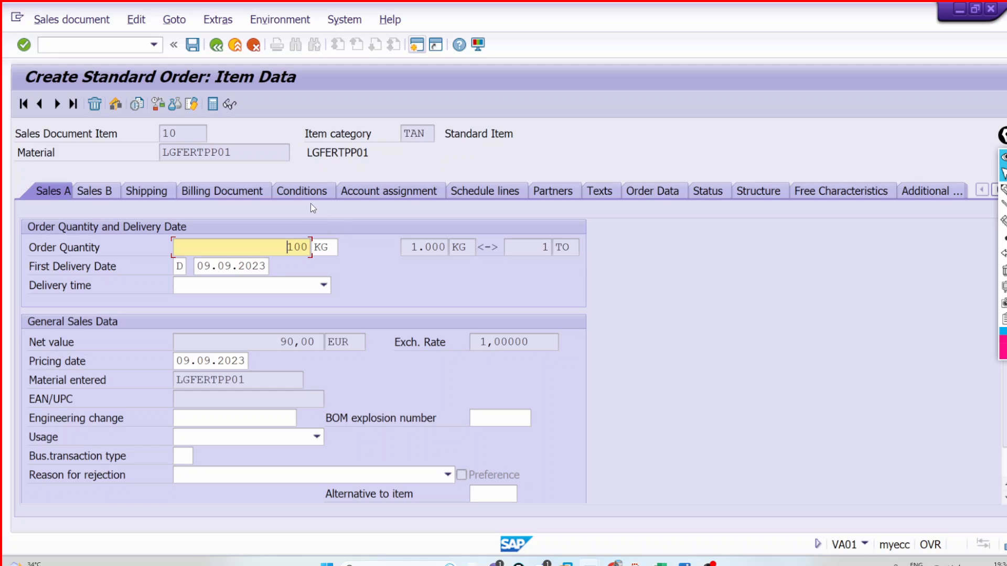
pyautogui.click(310, 197)
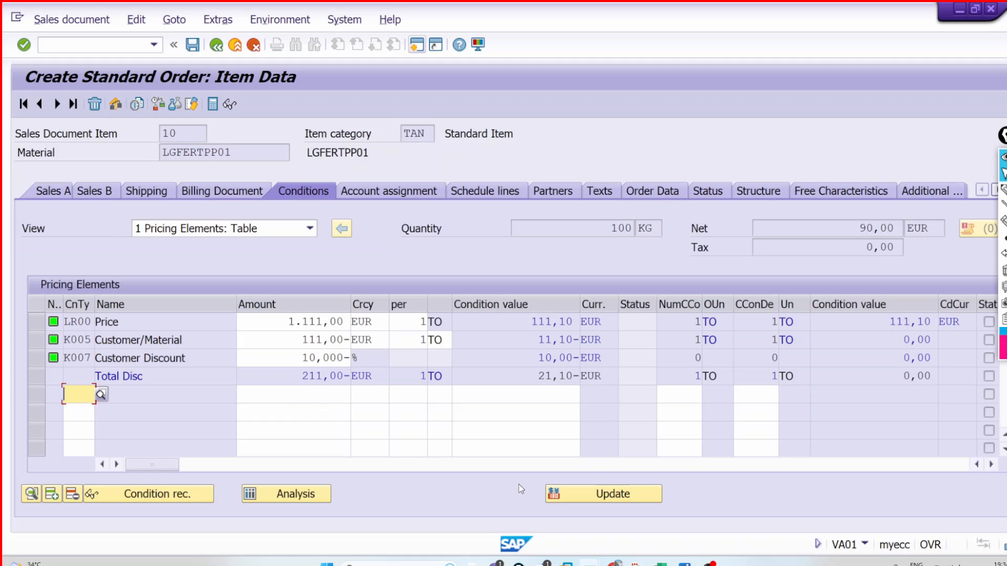
# Compare the order item's pricing elements with the control data of procedure LGDUMM.
pyautogui.moveTo(581, 561)
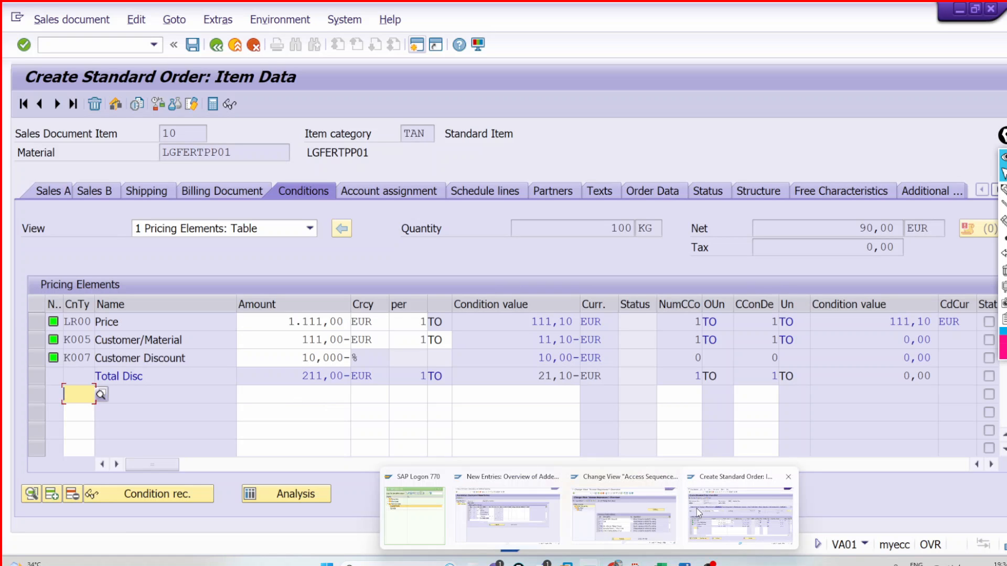
pyautogui.click(658, 508)
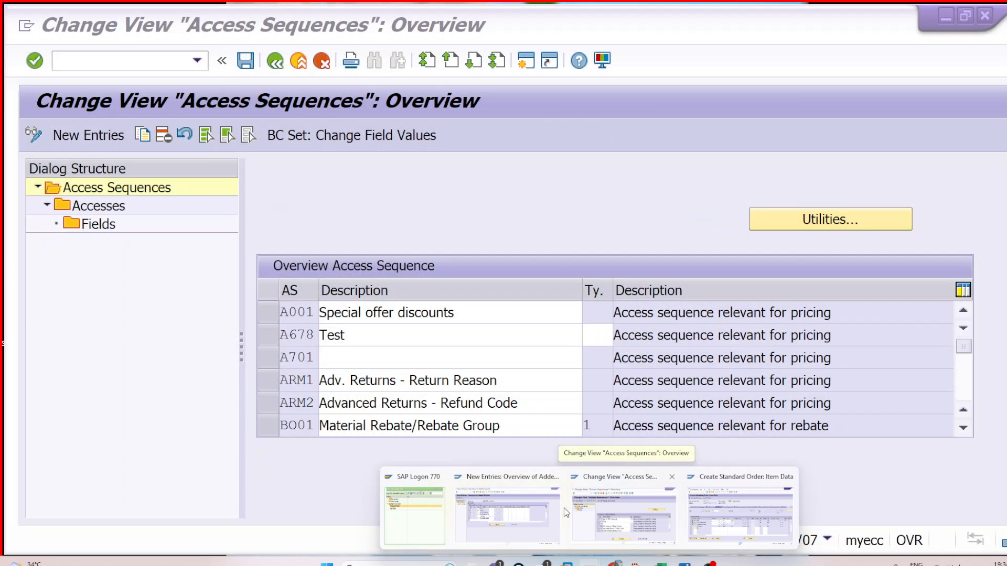
pyautogui.click(528, 509)
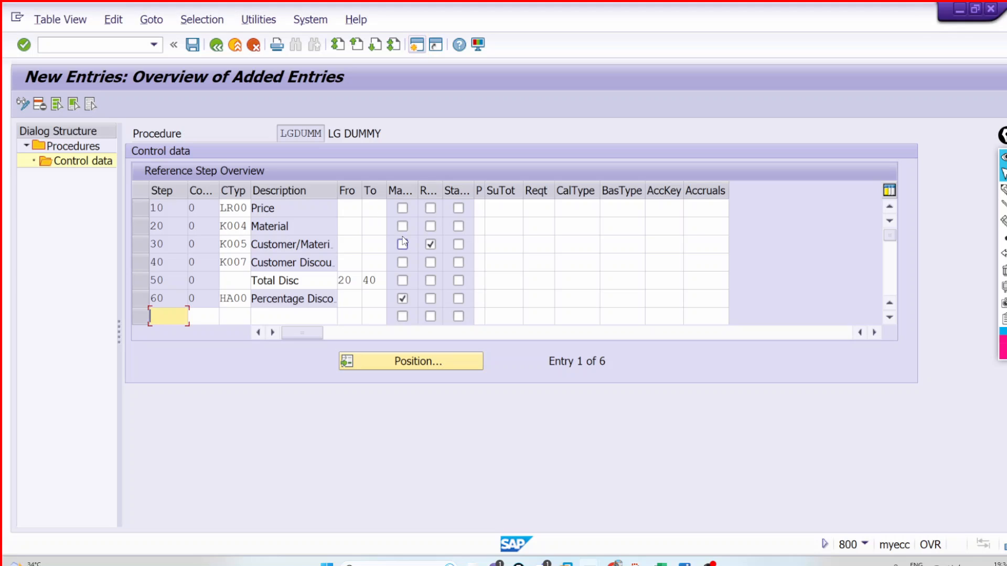
pyautogui.hotkey('alt', 'Tab')
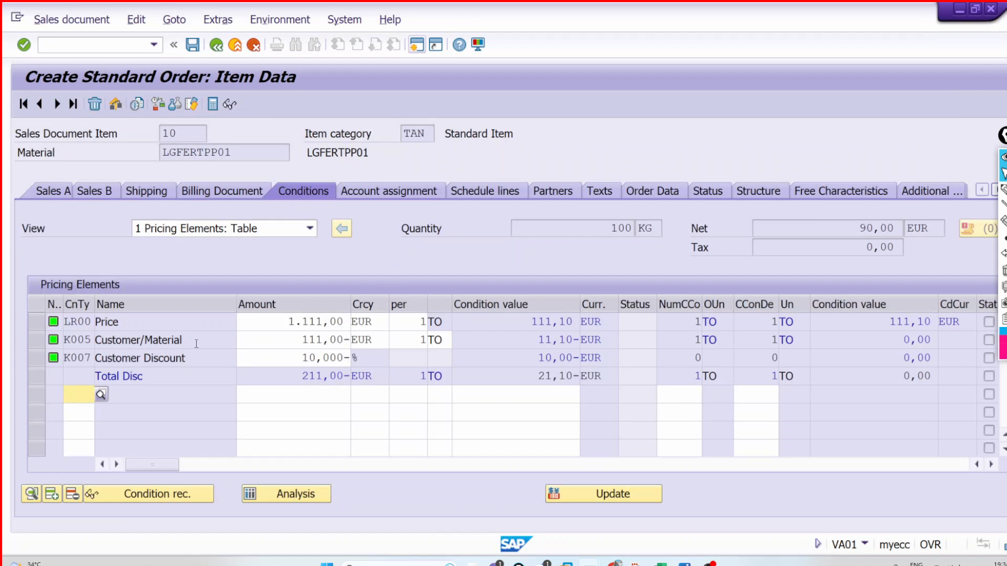
pyautogui.hotkey('alt', 'Tab')
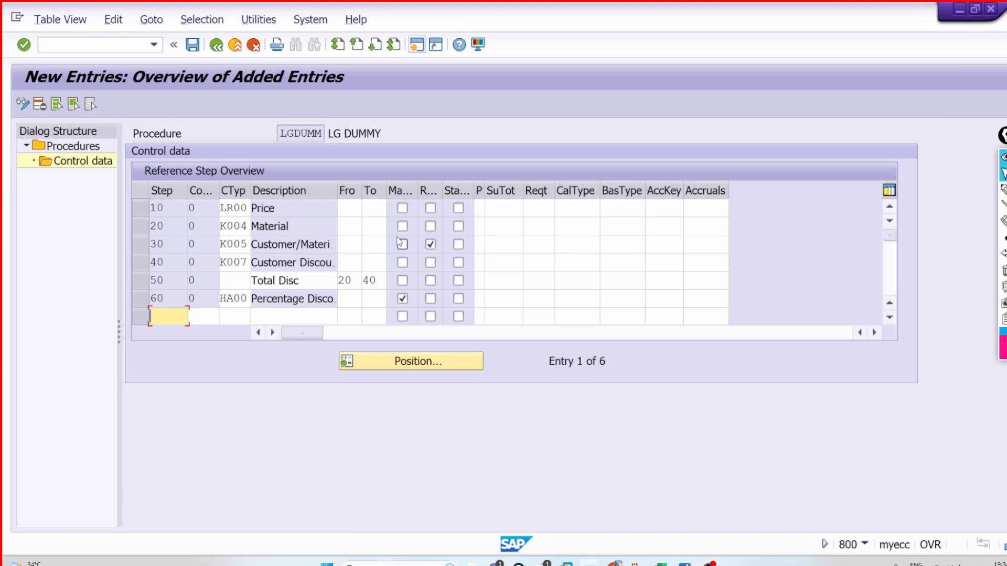
pyautogui.hotkey('alt', 'Tab')
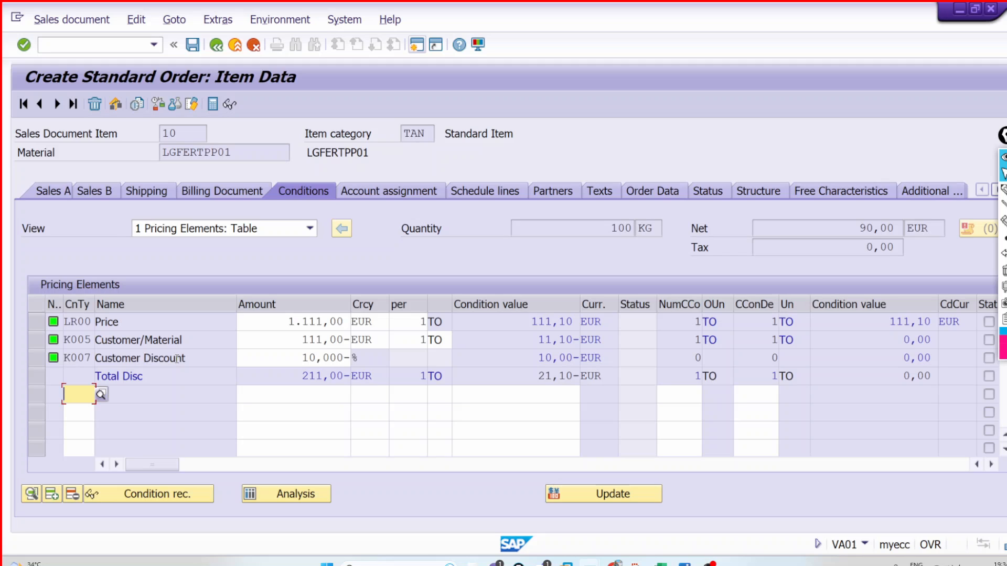
# Flag condition type K004 as required instead of K005 in procedure LGDUMM and save the control data.
pyautogui.hotkey('alt', 'Tab')
pyautogui.click(430, 244)
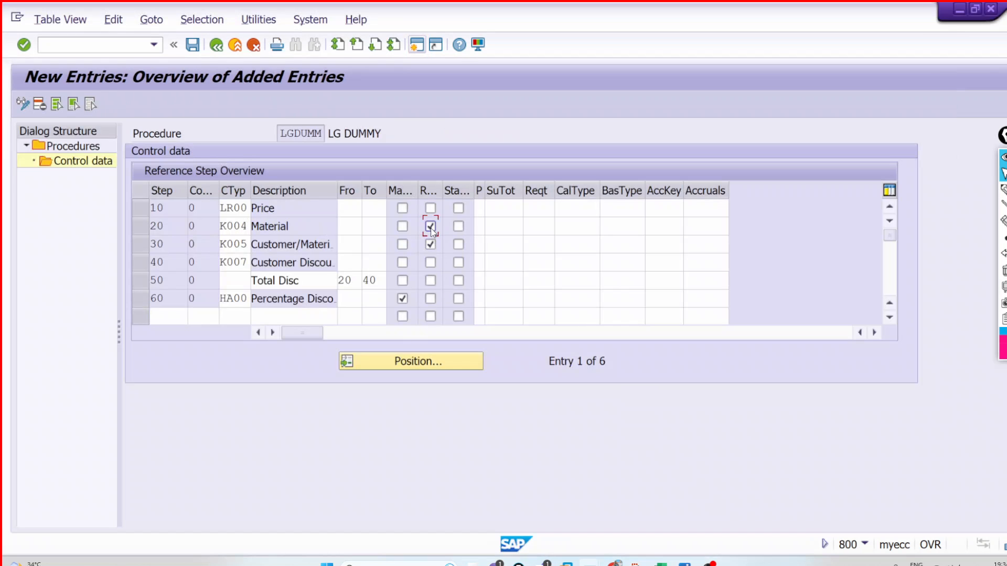
pyautogui.click(194, 46)
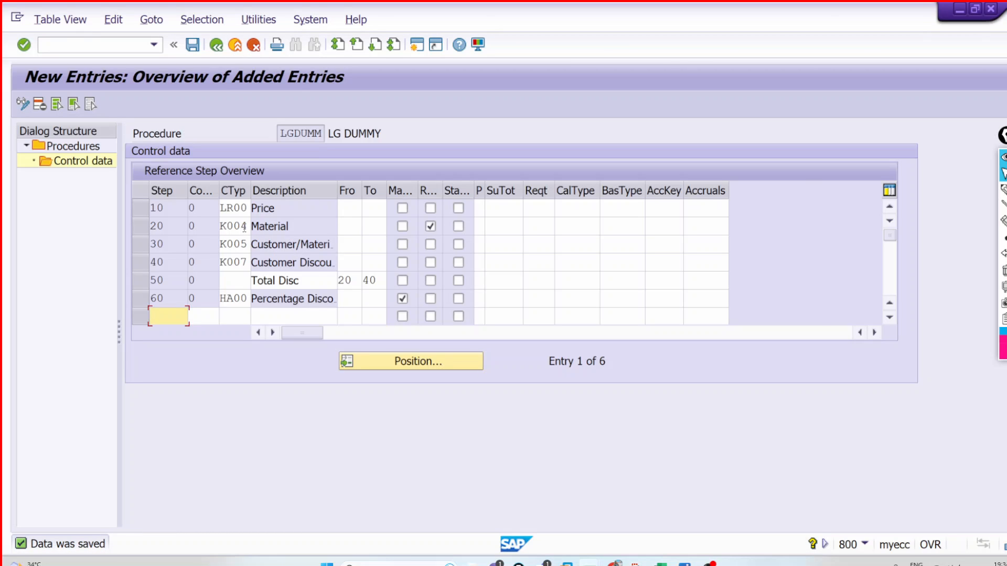
pyautogui.moveTo(510, 562)
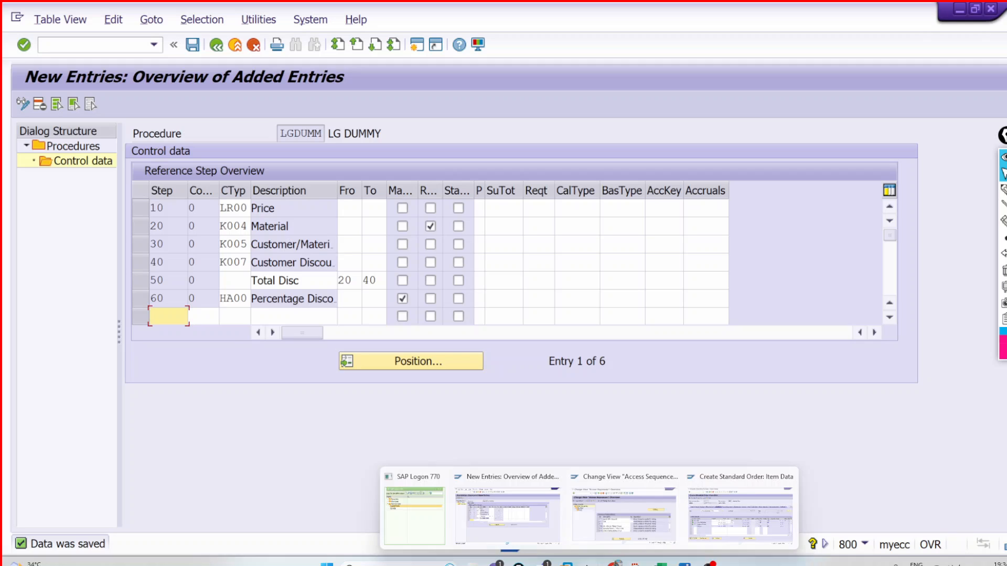
pyautogui.click(539, 501)
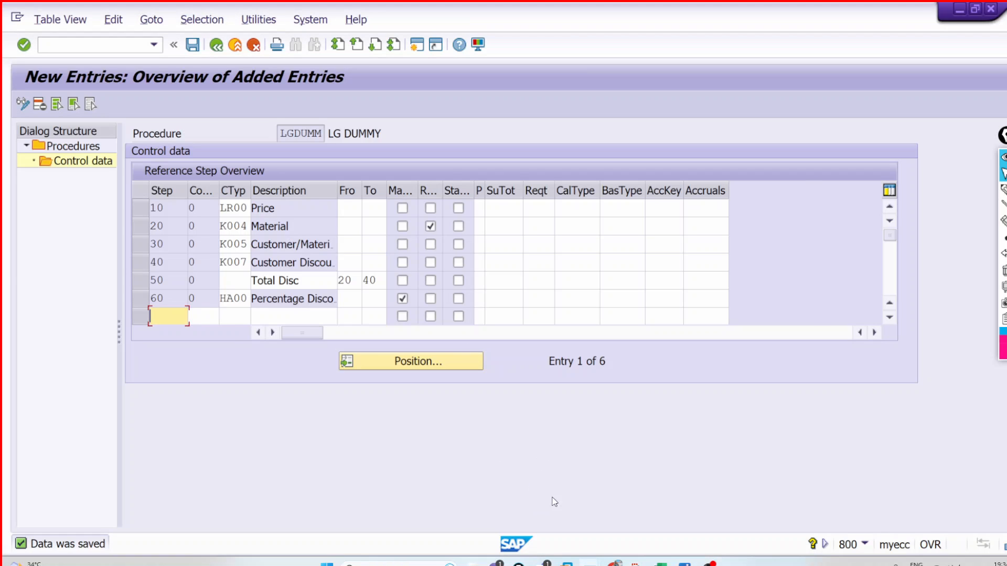
# Discard the open sales order and start a new VA01 order of type OR for sales area D000/00/00.
pyautogui.click(590, 563)
pyautogui.click(717, 503)
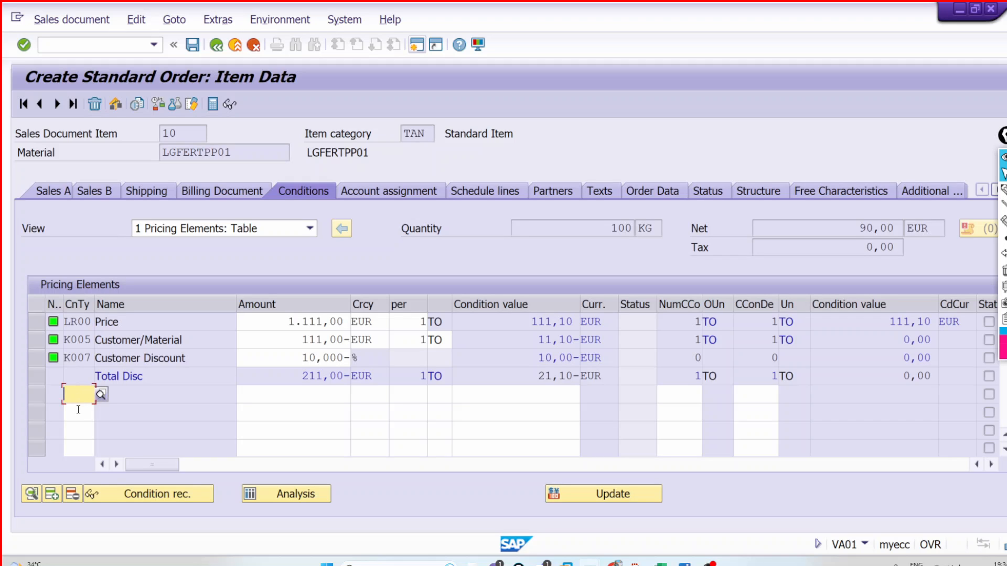
pyautogui.press('Return')
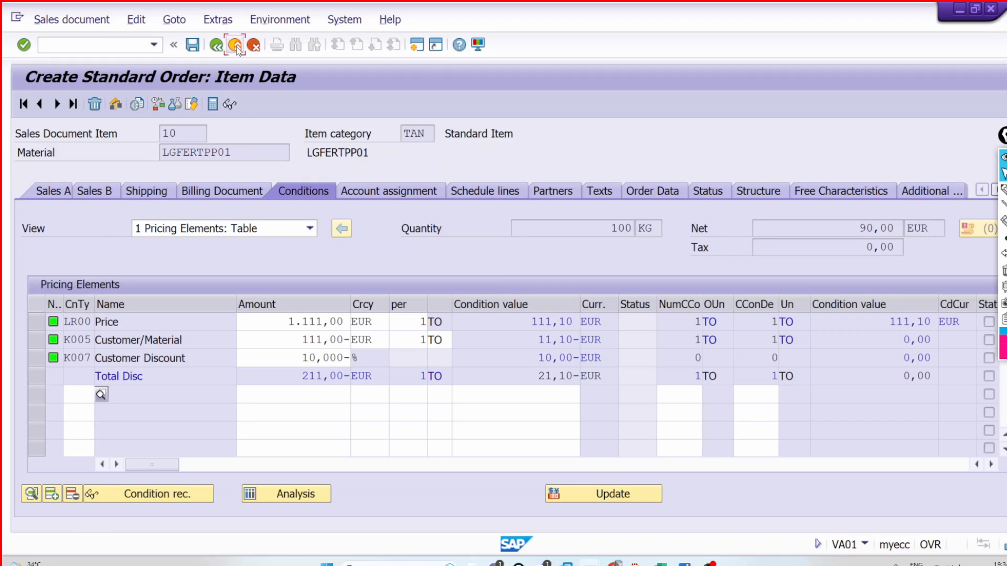
pyautogui.click(365, 305)
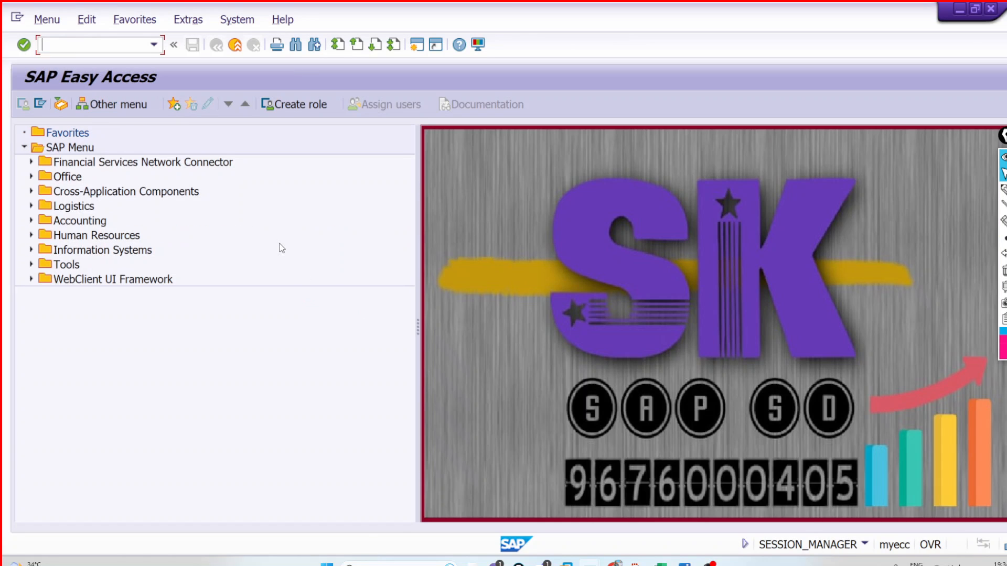
pyautogui.write('VA01')
pyautogui.press('Return')
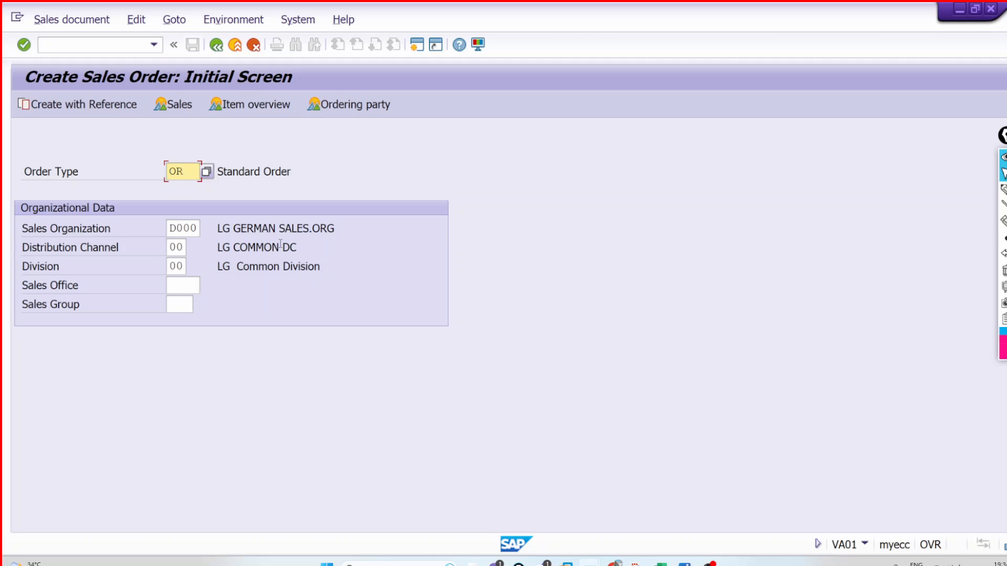
pyautogui.press('Return')
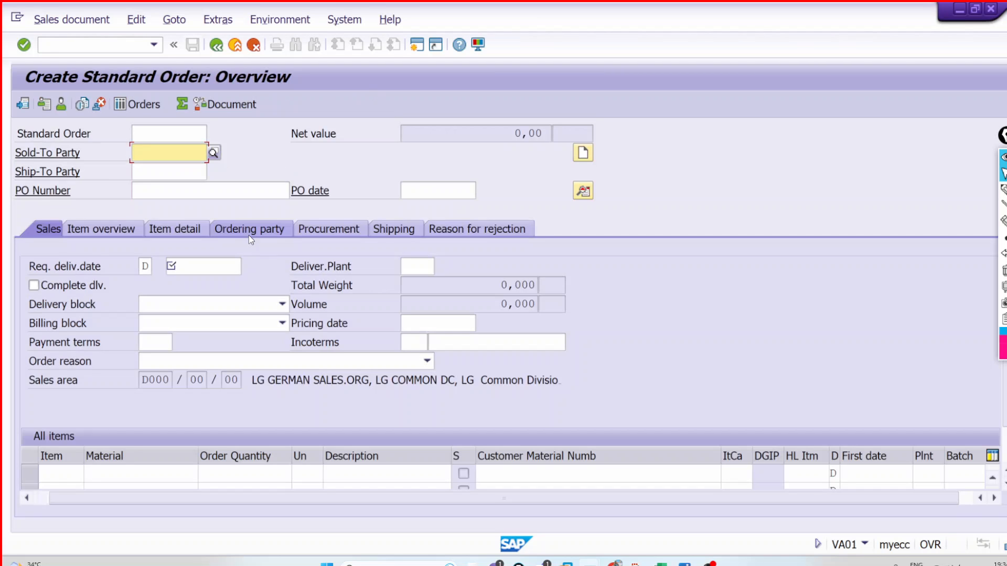
# Enter the LG pricing test customer as sold-to party, PO number Test Pricing 09 SEP and requested delivery date 09.09.2023.
pyautogui.click(168, 152)
pyautogui.click(190, 169)
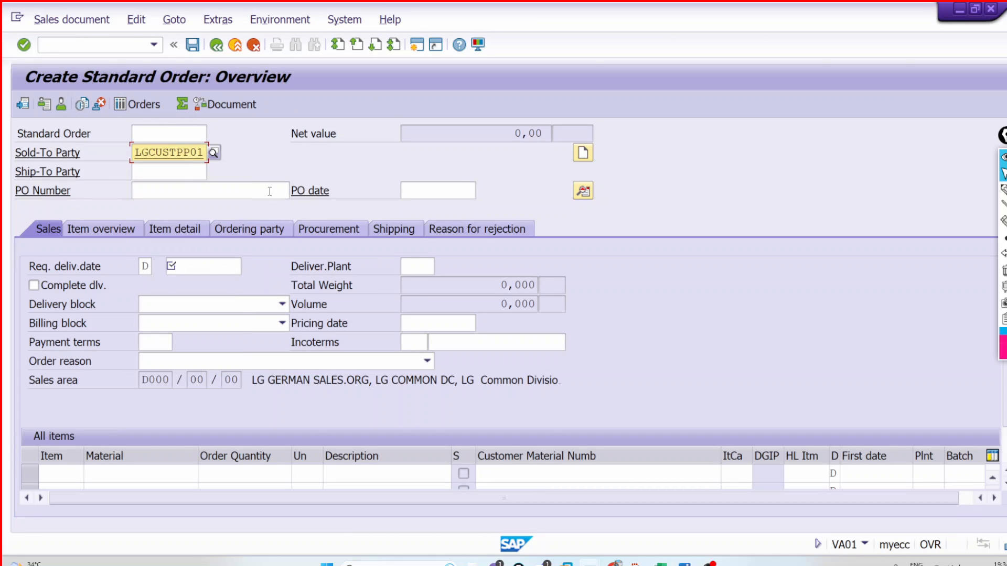
pyautogui.click(269, 191)
pyautogui.click(247, 207)
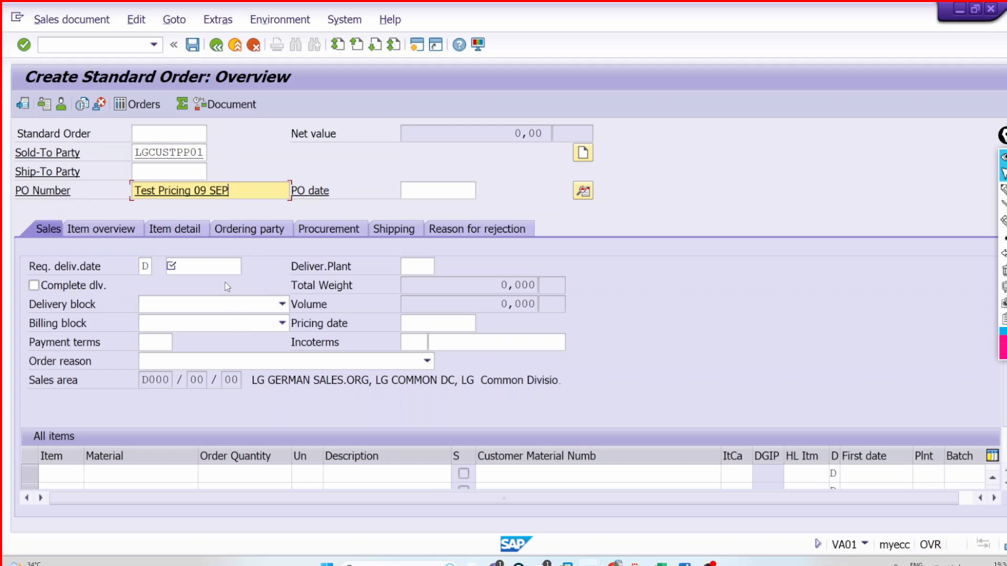
pyautogui.click(203, 265)
pyautogui.click(210, 282)
# Enter material LGFERTPP01 as the first item of the new order with a quantity of 100 KG.
pyautogui.click(178, 468)
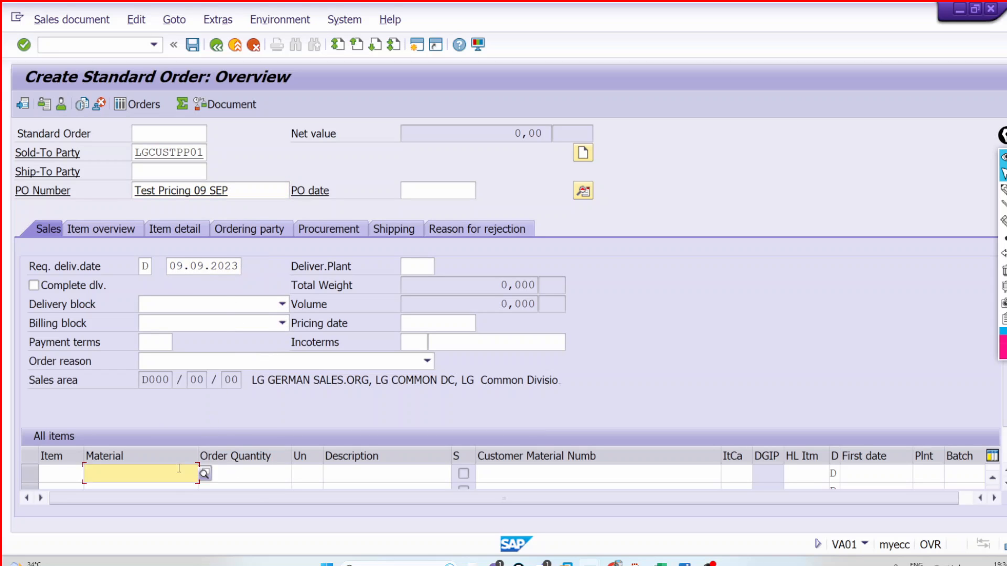
pyautogui.click(166, 244)
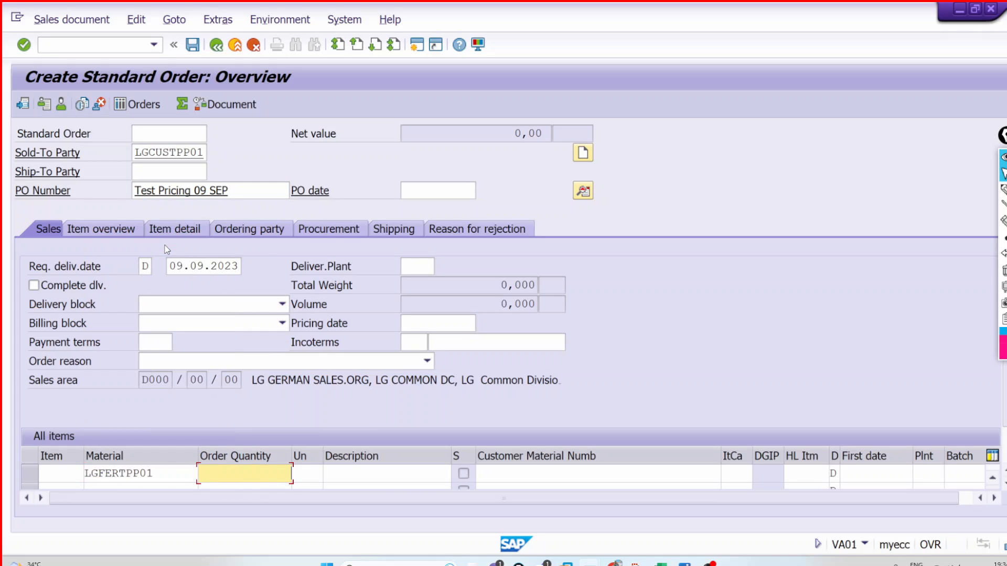
pyautogui.write('100')
pyautogui.press('Tab')
pyautogui.write('KG')
pyautogui.press('Return')
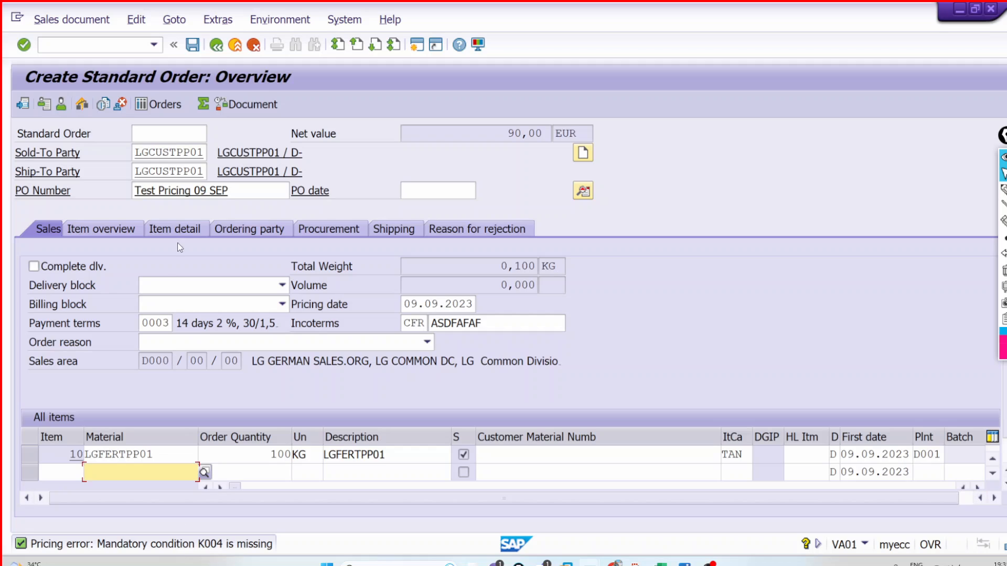
# Examine the net value and document currency of the new order.
pyautogui.click(576, 134)
pyautogui.moveTo(562, 133); pyautogui.dragTo(557, 133)
pyautogui.click(557, 133)
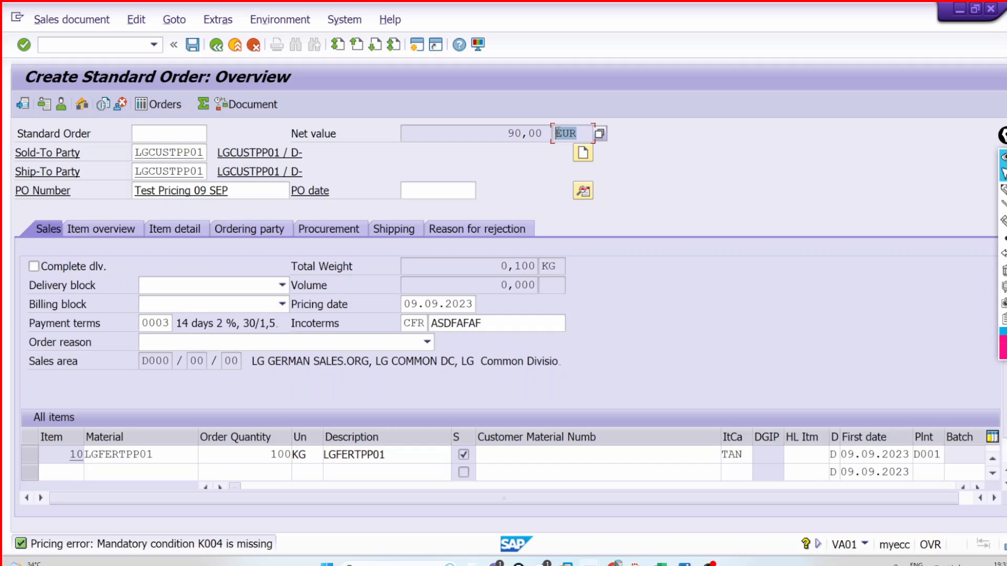
pyautogui.click(557, 133)
pyautogui.moveTo(558, 132); pyautogui.dragTo(576, 133)
pyautogui.click(575, 133)
# Set the document currency to USD in the order's header data and accept the exchange rate redetermination.
pyautogui.click(583, 191)
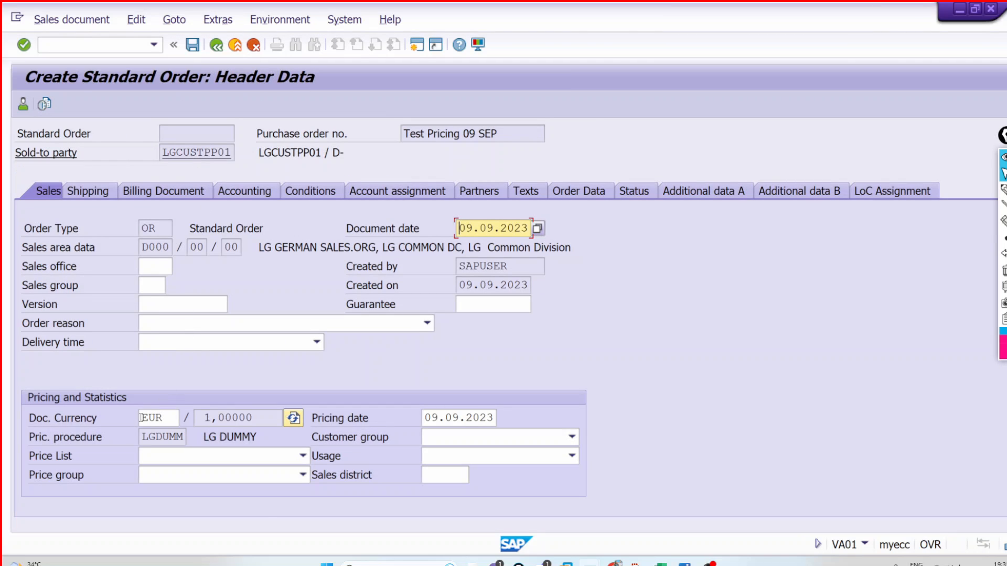
pyautogui.click(156, 424)
pyautogui.press('BackSpace')
pyautogui.press('BackSpace')
pyautogui.press('BackSpace')
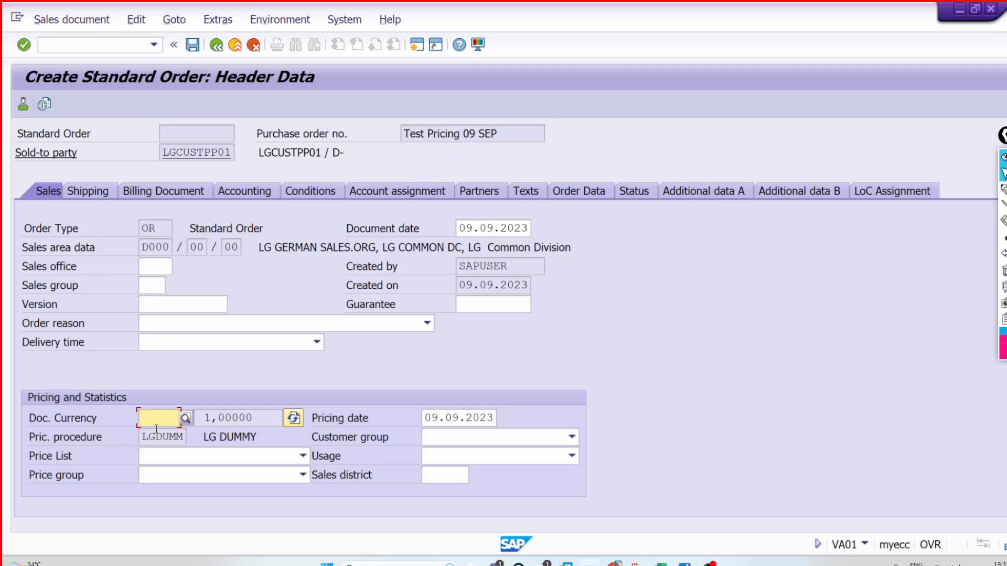
pyautogui.press('Return')
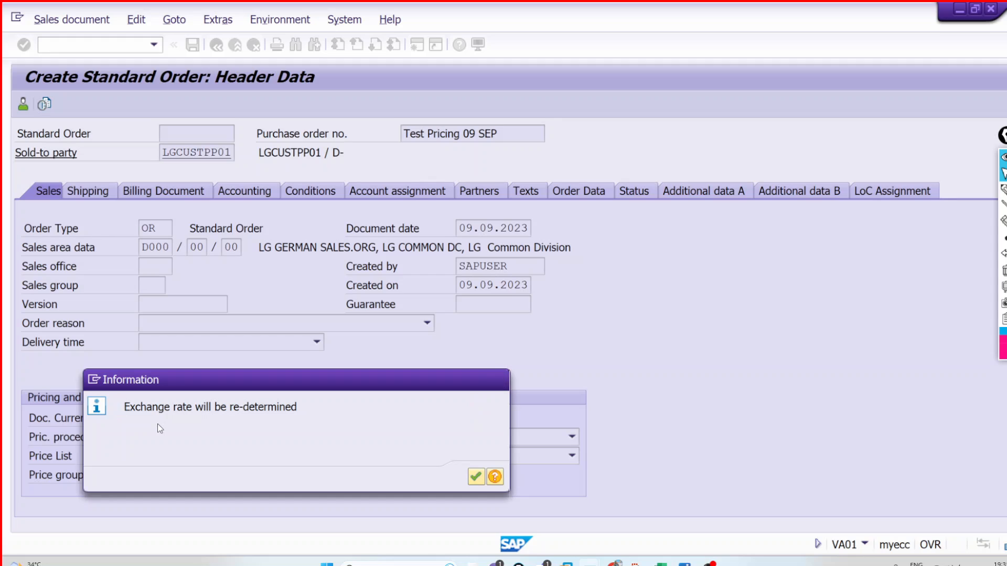
pyautogui.press('Return')
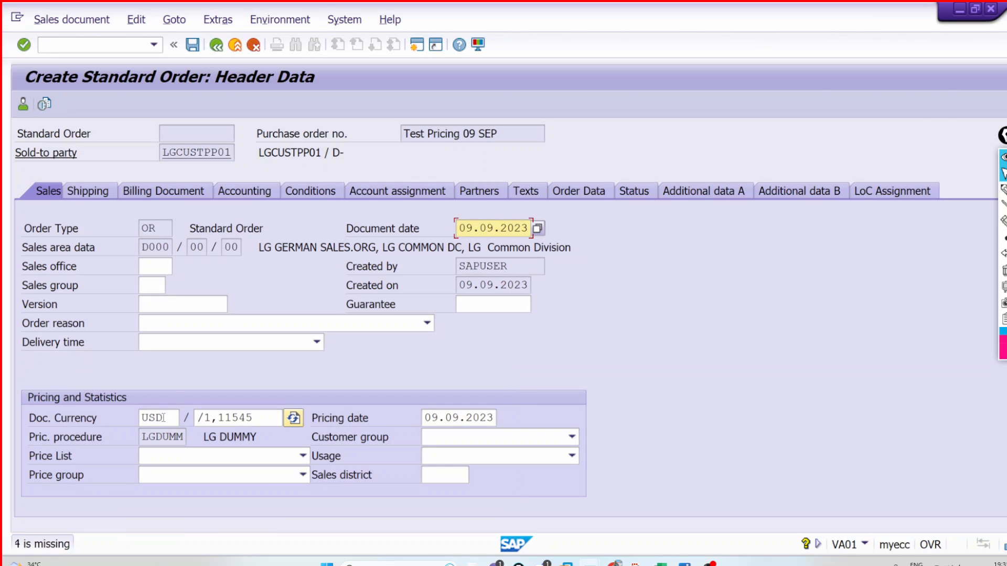
# Return to the order overview and check the net value in the new currency.
pyautogui.click(216, 46)
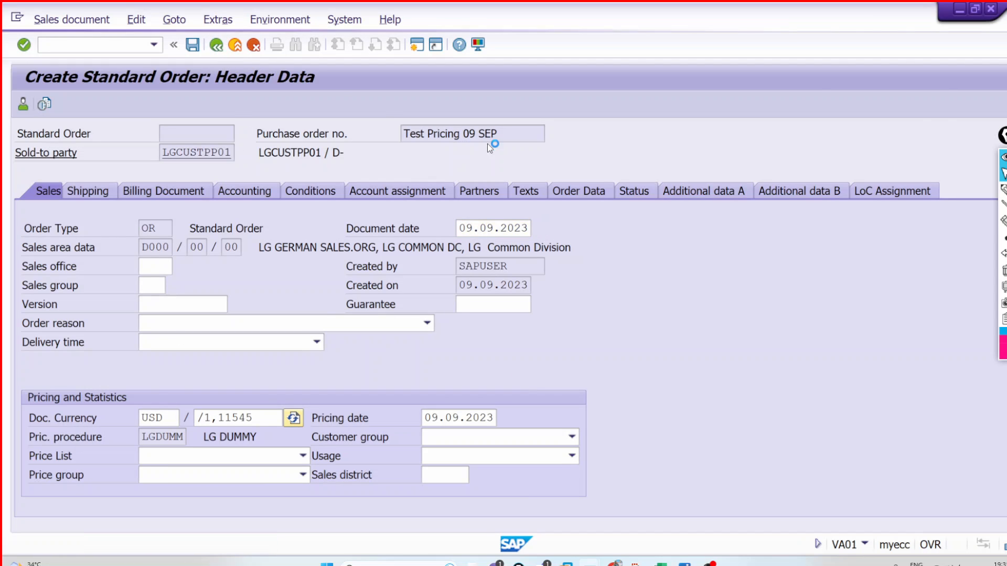
pyautogui.click(557, 132)
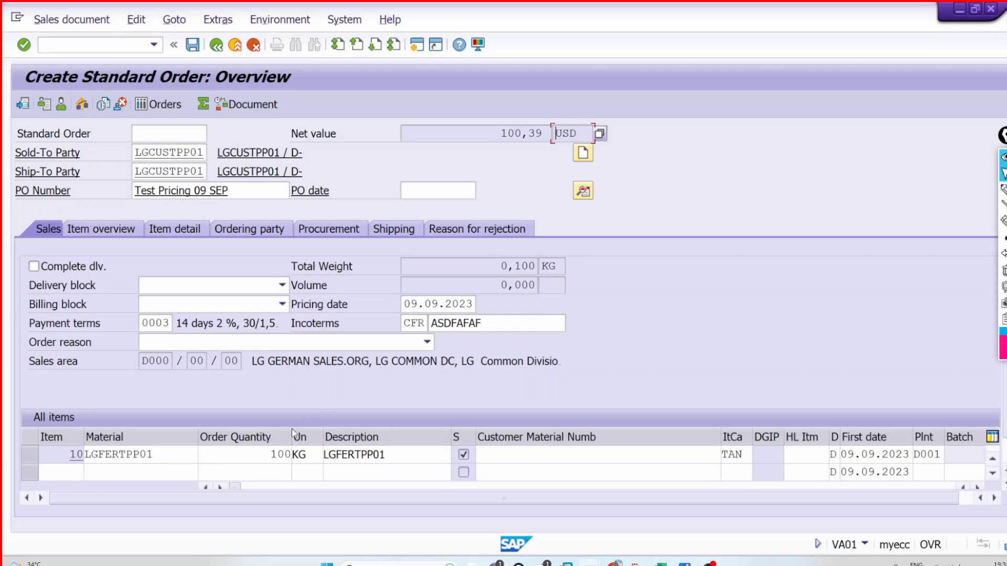
pyautogui.doubleClick(264, 455)
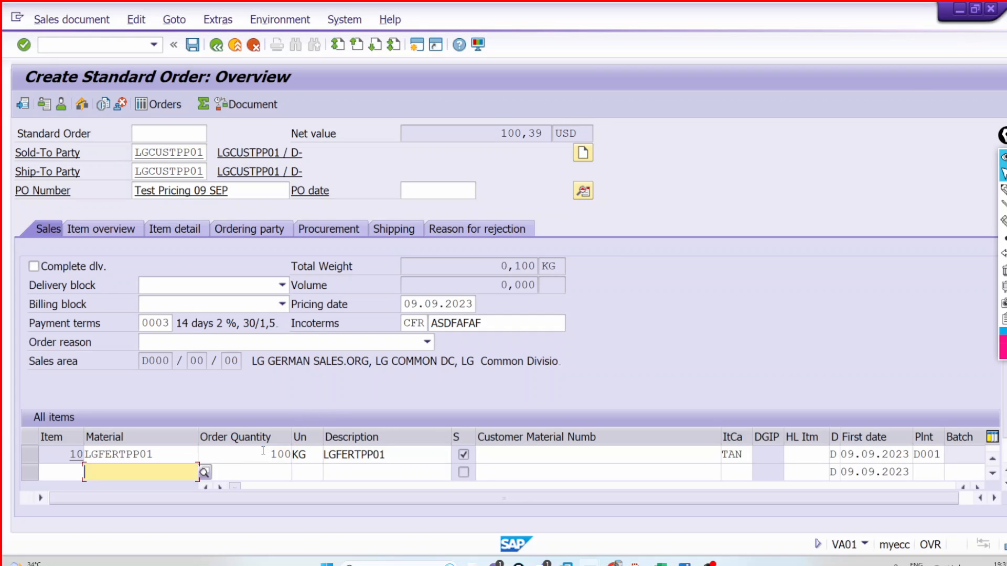
pyautogui.click(263, 453)
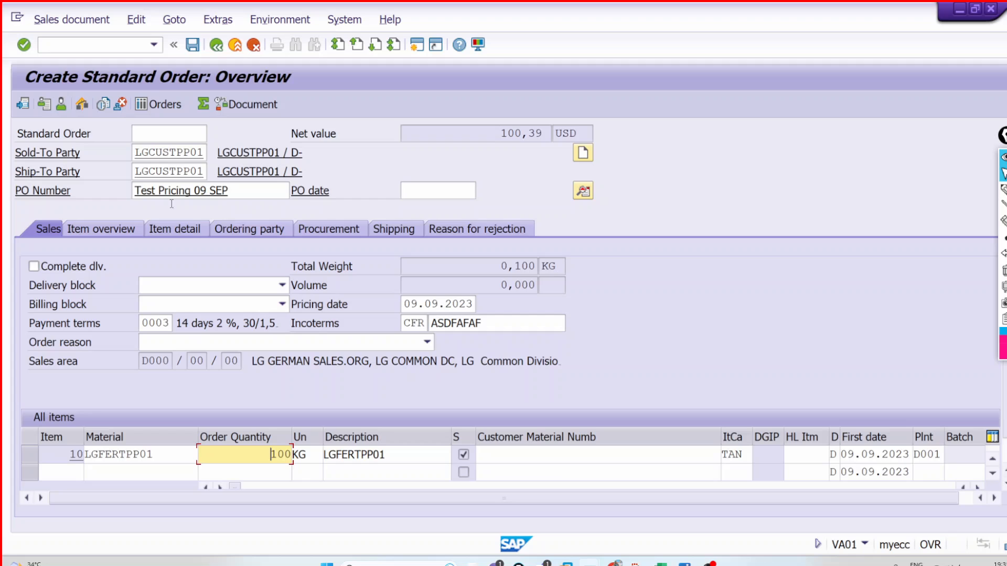
# Try to save the order and open the missing pricing data of item 10 from the incompletion log.
pyautogui.click(192, 45)
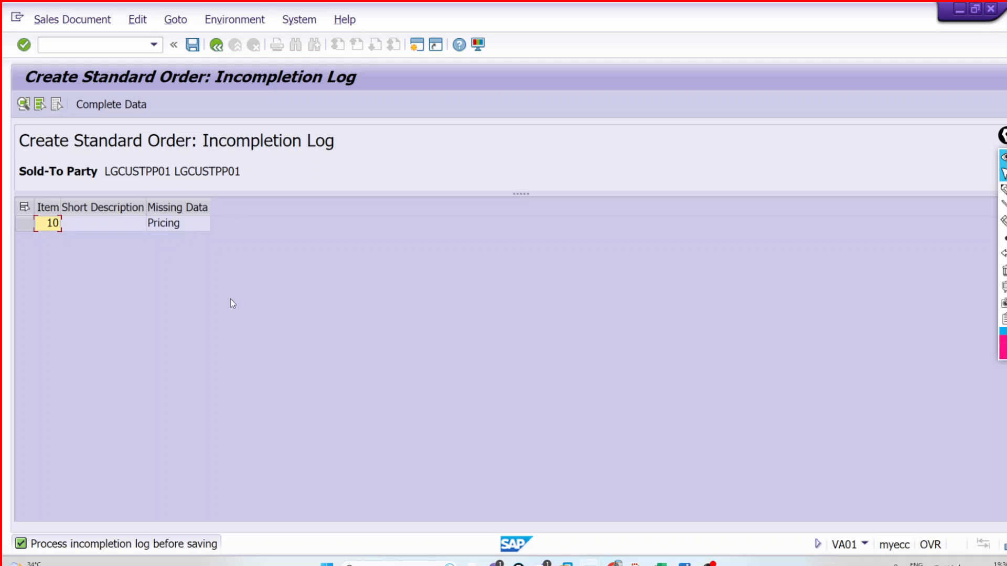
pyautogui.doubleClick(183, 227)
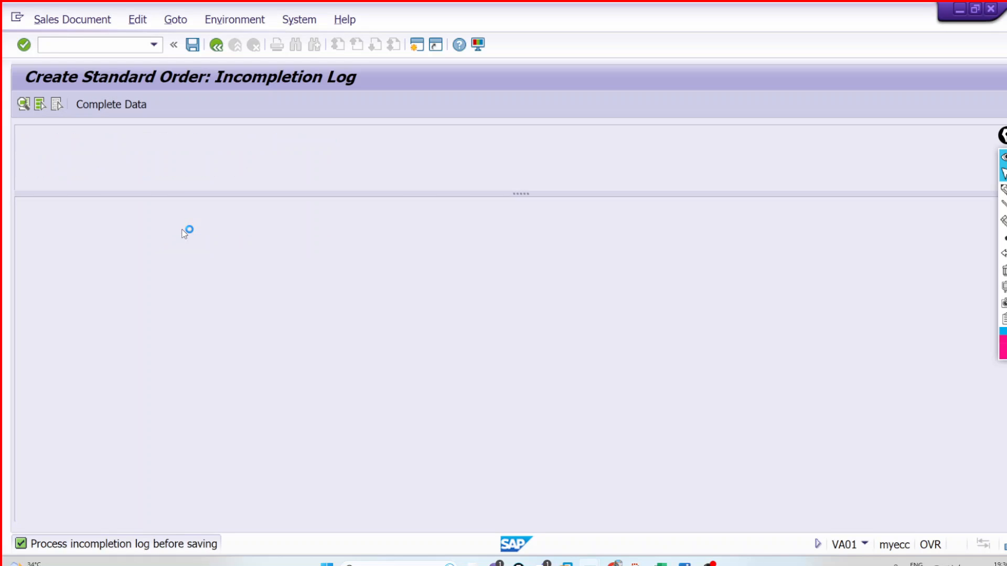
pyautogui.click(140, 107)
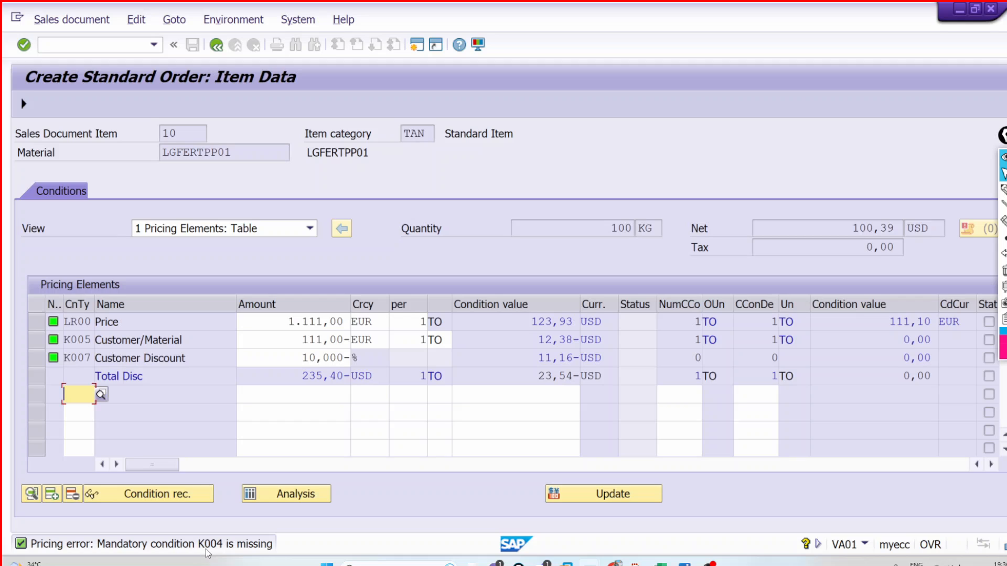
# Close the Access Sequences session and clear the Required flag of the Material condition K004 in step 20 of procedure LGDUMM.
pyautogui.moveTo(589, 564)
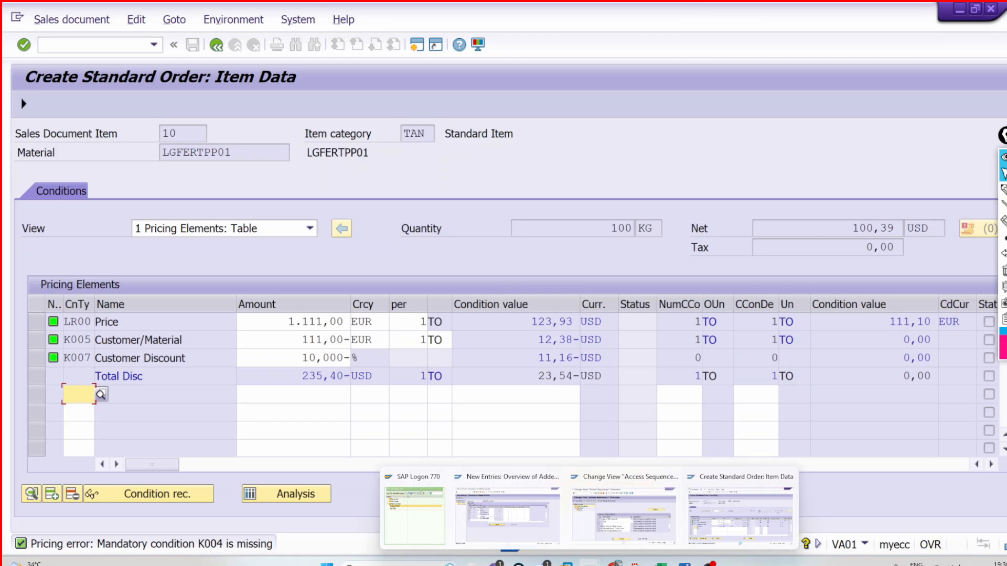
pyautogui.click(629, 514)
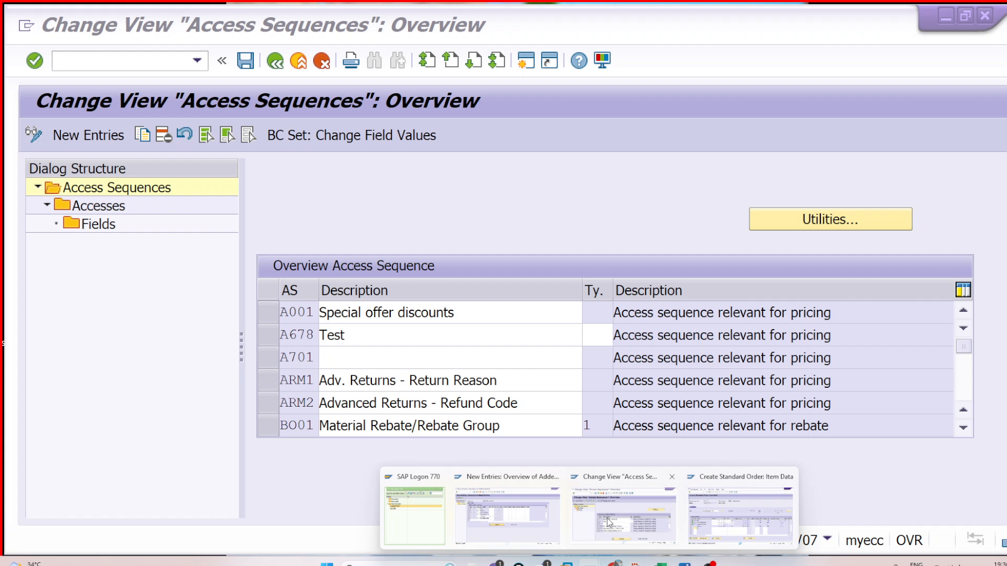
pyautogui.click(671, 477)
pyautogui.click(540, 514)
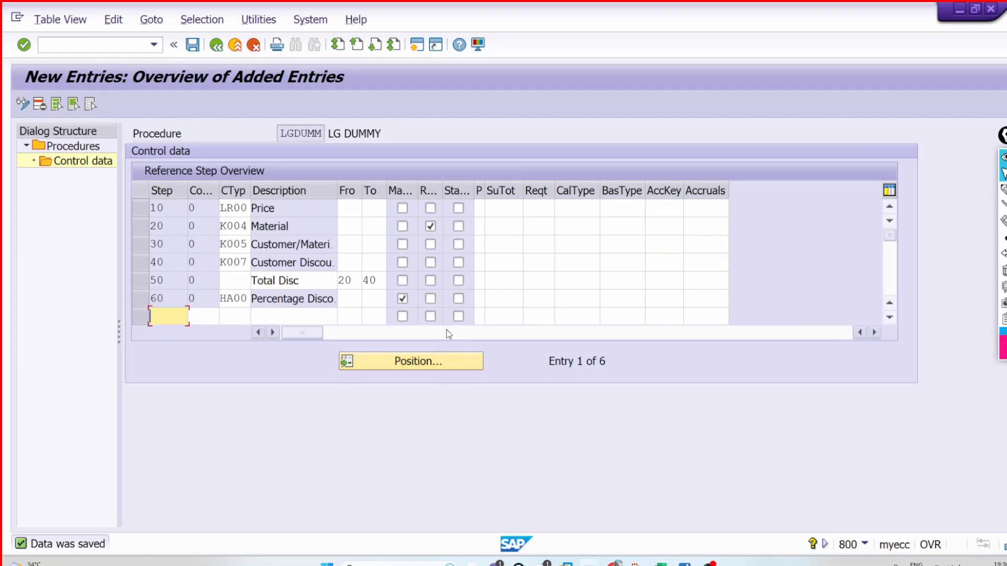
pyautogui.click(430, 226)
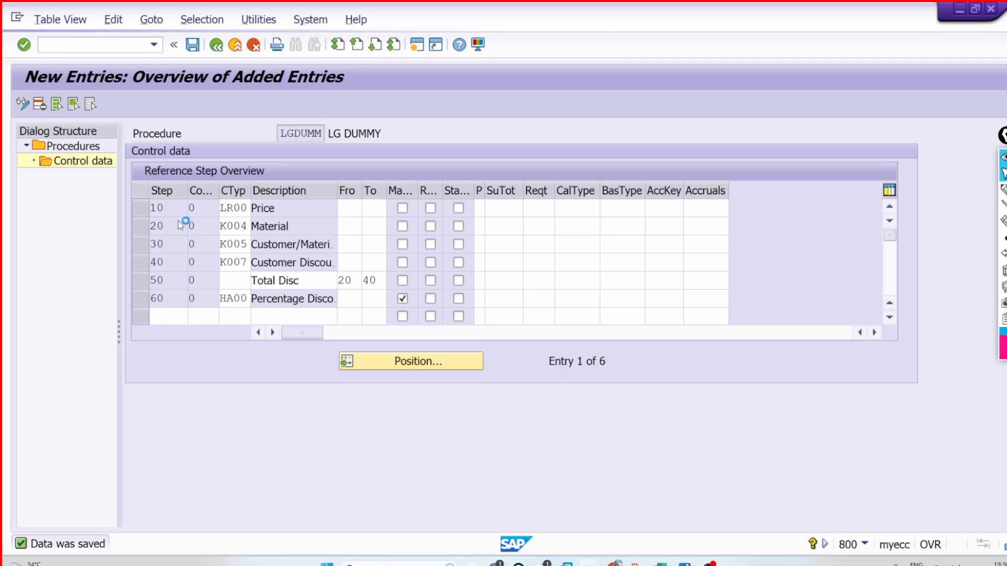
pyautogui.press('Return')
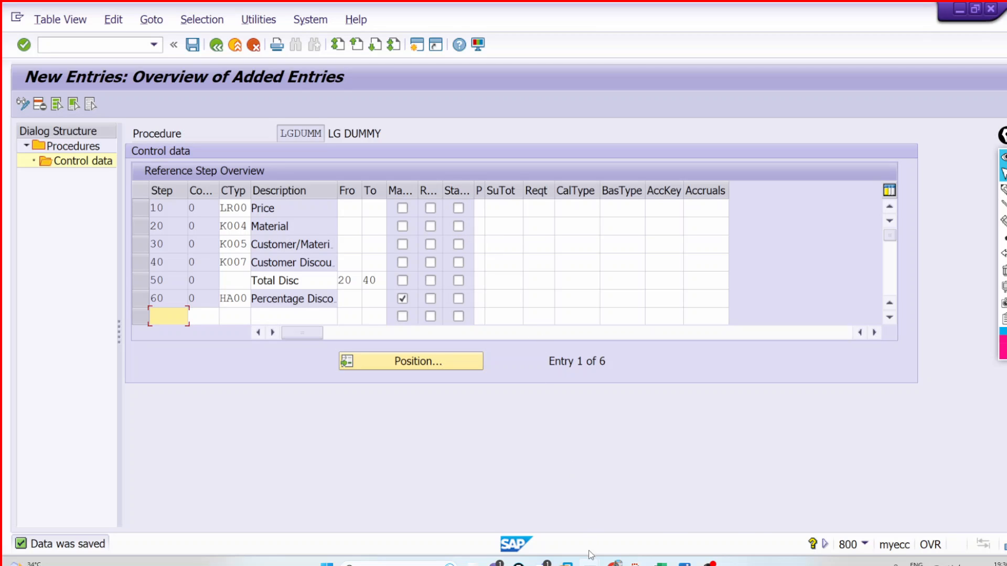
# Return to the sales order's item conditions and examine the USD condition values of the price, Customer/Material and Customer Discount lines.
pyautogui.moveTo(589, 562)
pyautogui.click(682, 514)
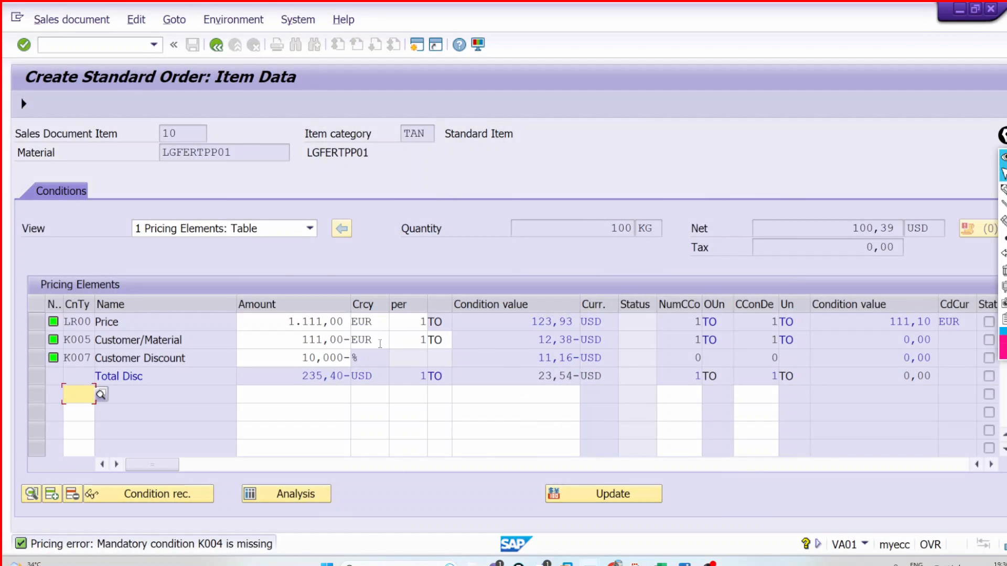
pyautogui.moveTo(525, 329); pyautogui.dragTo(580, 322)
pyautogui.click(579, 322)
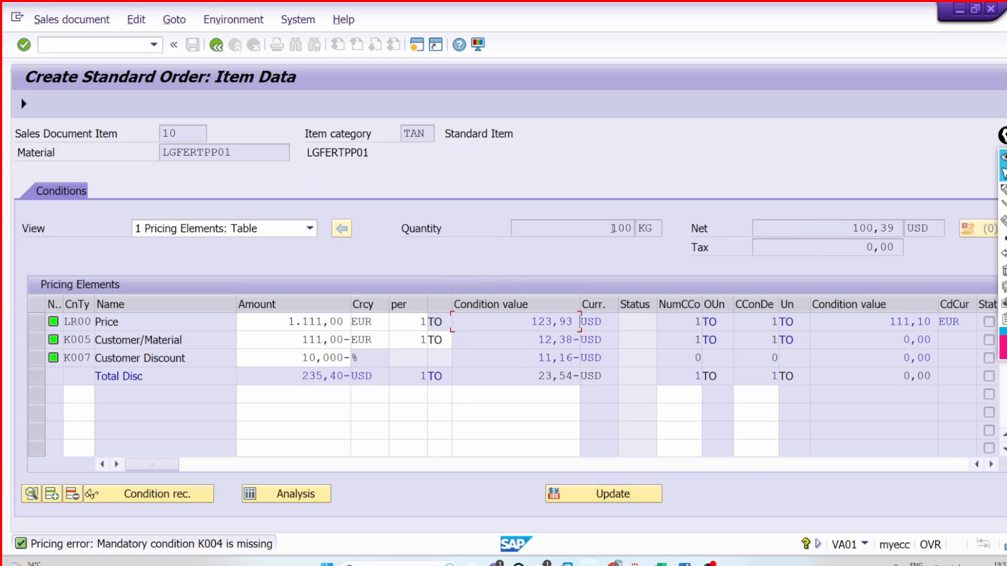
pyautogui.moveTo(532, 321); pyautogui.dragTo(582, 357)
pyautogui.click(578, 322)
pyautogui.click(539, 357)
pyautogui.click(574, 357)
pyautogui.click(573, 340)
pyautogui.click(579, 357)
pyautogui.moveTo(533, 321); pyautogui.dragTo(580, 322)
pyautogui.click(578, 321)
# Examine the condition value of the Total Disc subtotal line in item 10.
pyautogui.moveTo(537, 376); pyautogui.dragTo(580, 376)
pyautogui.click(579, 376)
pyautogui.moveTo(170, 377); pyautogui.dragTo(80, 376)
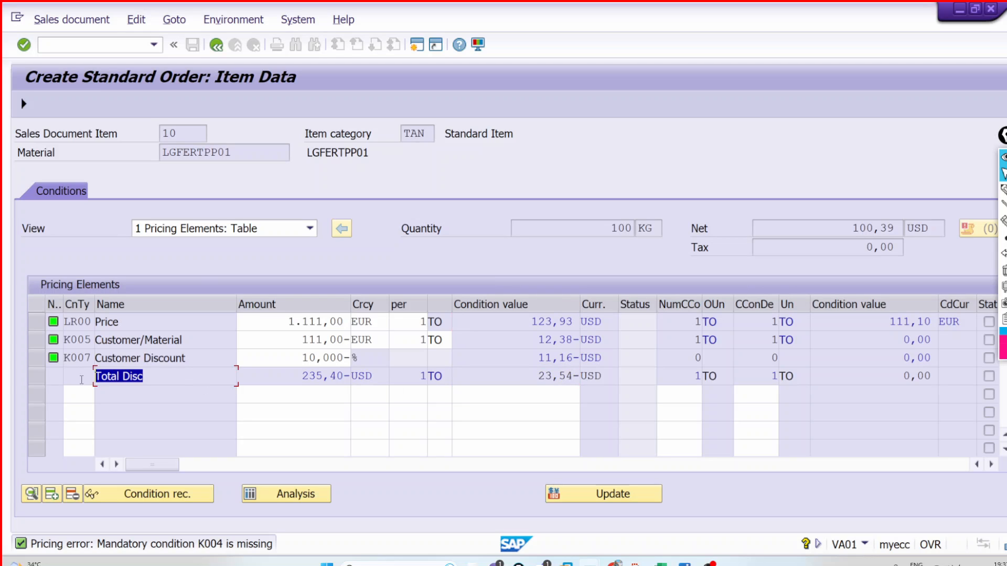
pyautogui.click(82, 376)
pyautogui.moveTo(537, 376); pyautogui.dragTo(581, 376)
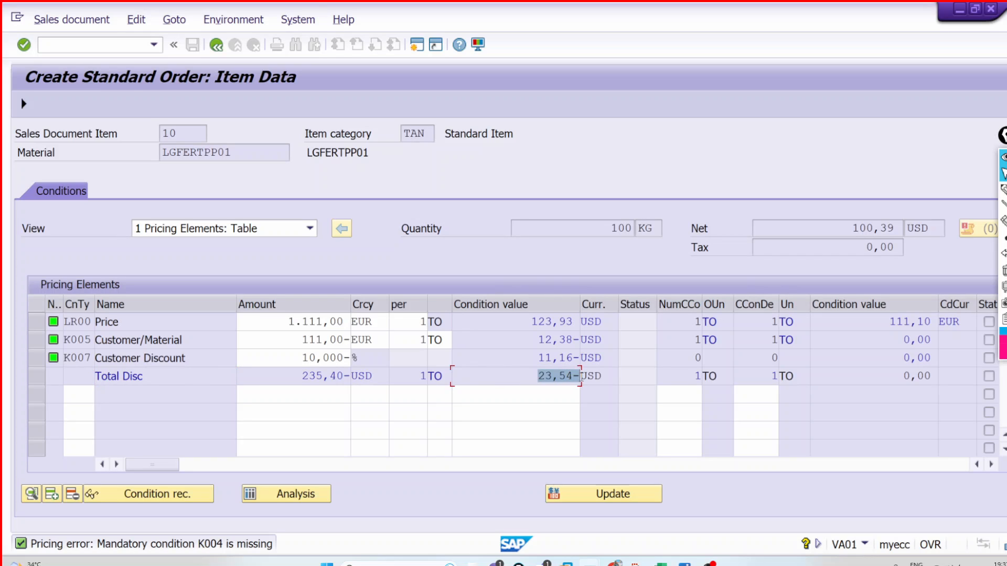
pyautogui.click(579, 376)
pyautogui.moveTo(146, 376); pyautogui.dragTo(97, 377)
pyautogui.click(96, 377)
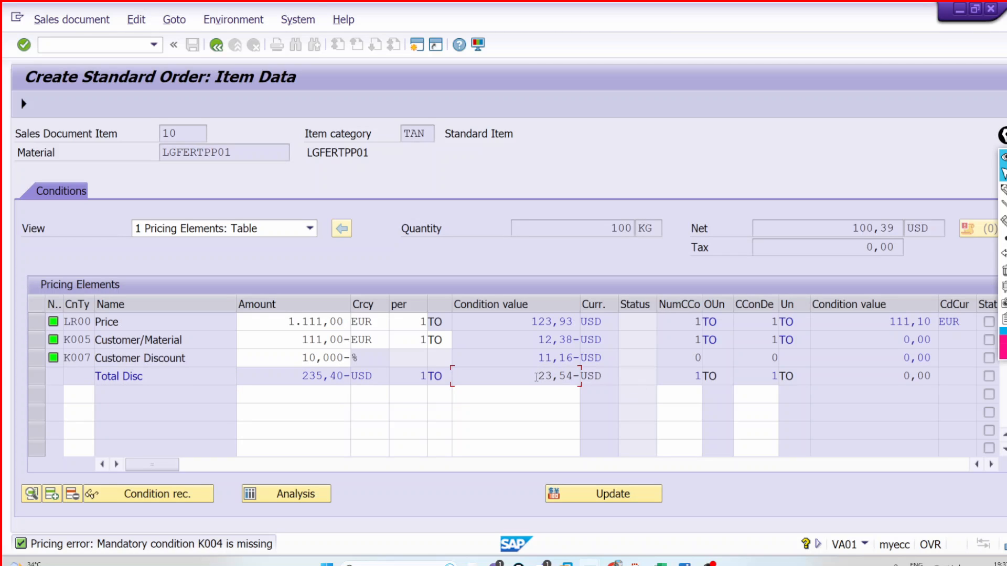
pyautogui.moveTo(536, 377); pyautogui.dragTo(579, 376)
pyautogui.click(580, 376)
# Set the document currency back to EUR in the order's header data and accept the exchange rate redetermination.
pyautogui.click(216, 45)
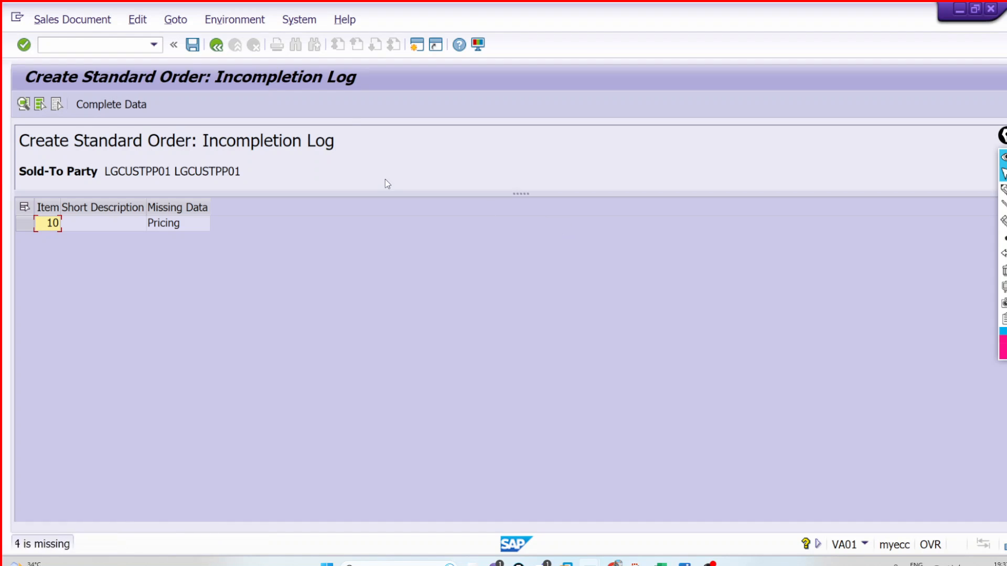
pyautogui.click(223, 48)
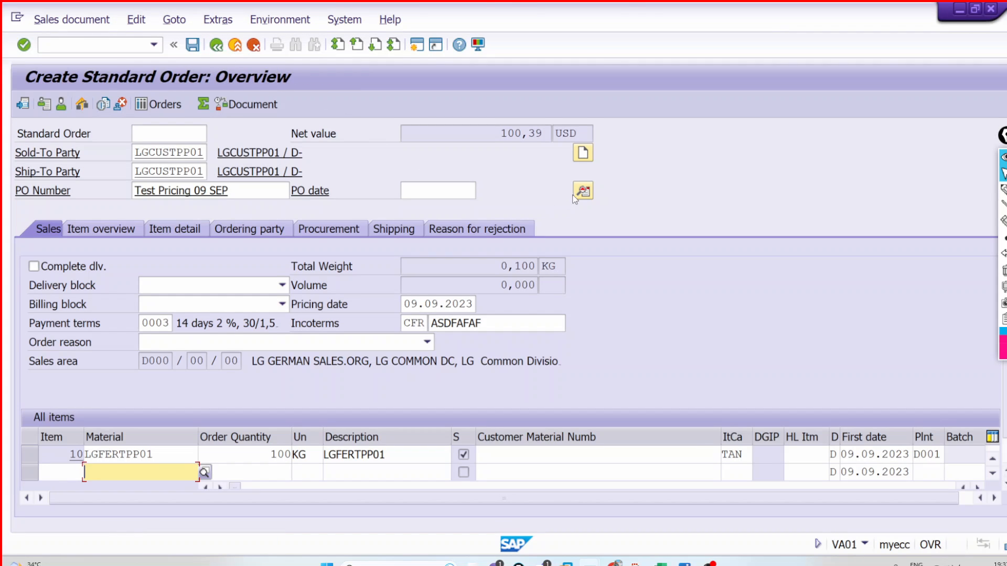
pyautogui.click(581, 192)
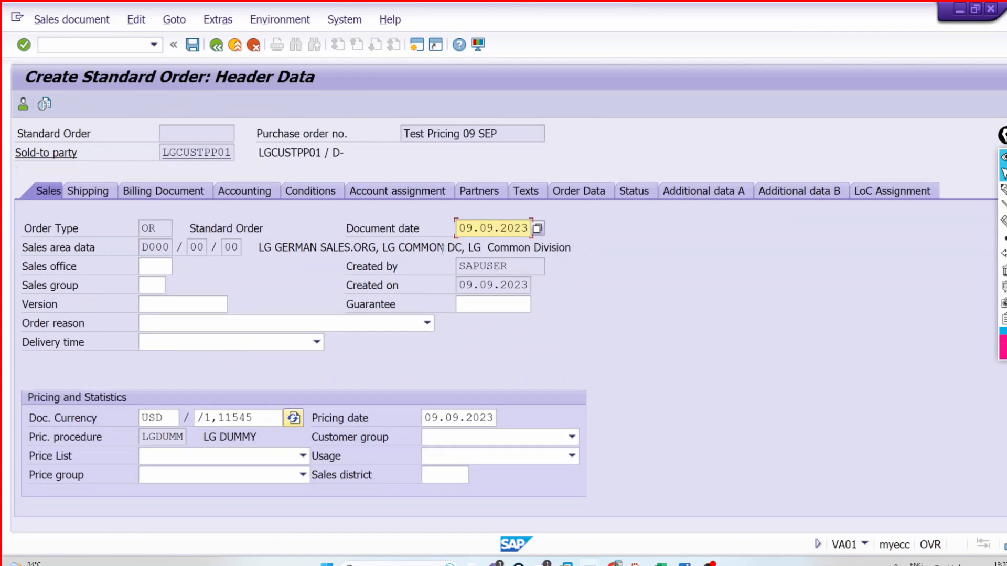
pyautogui.click(175, 415)
pyautogui.press('BackSpace')
pyautogui.press('BackSpace')
pyautogui.press('BackSpace')
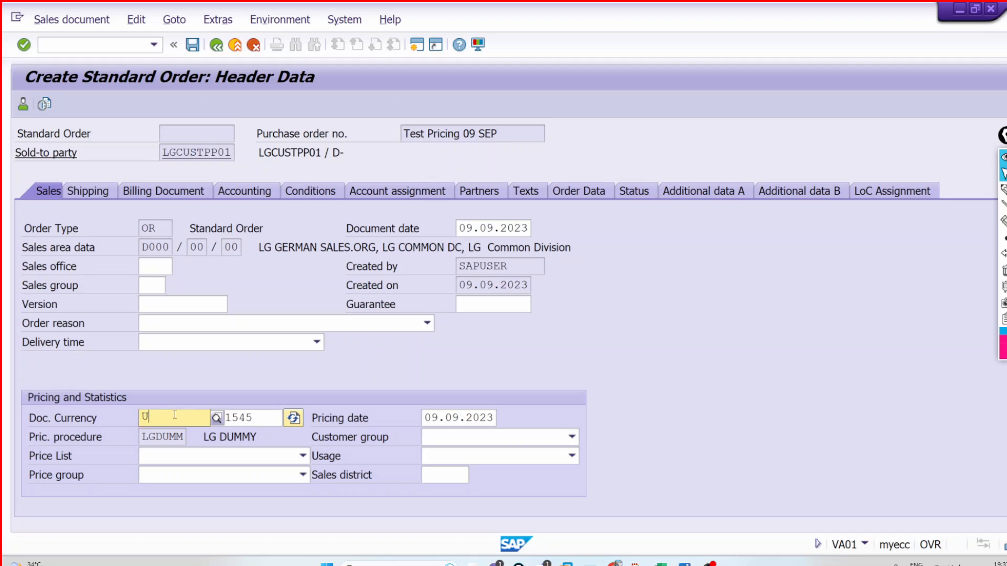
pyautogui.write('EUR')
pyautogui.press('Return')
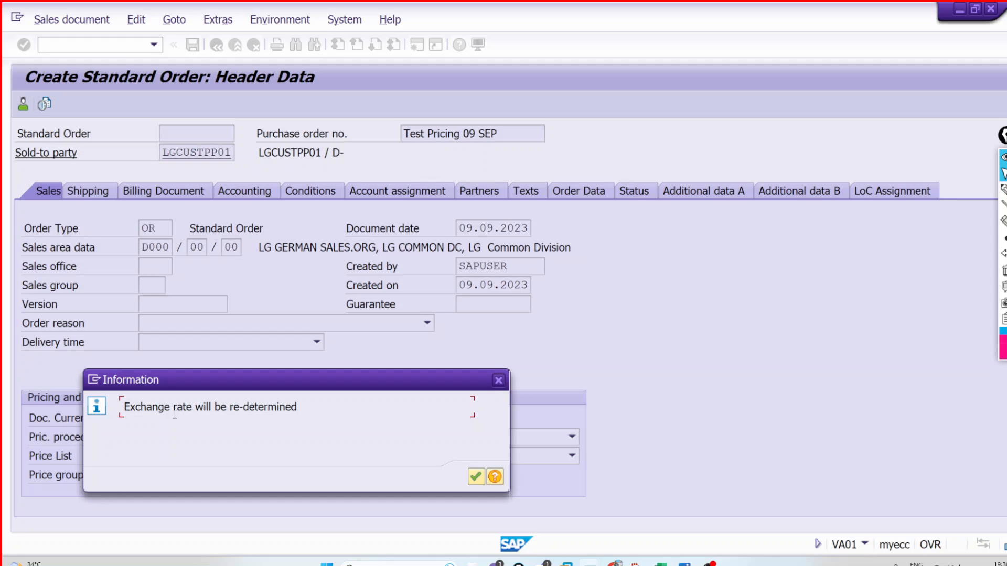
pyautogui.press('Return')
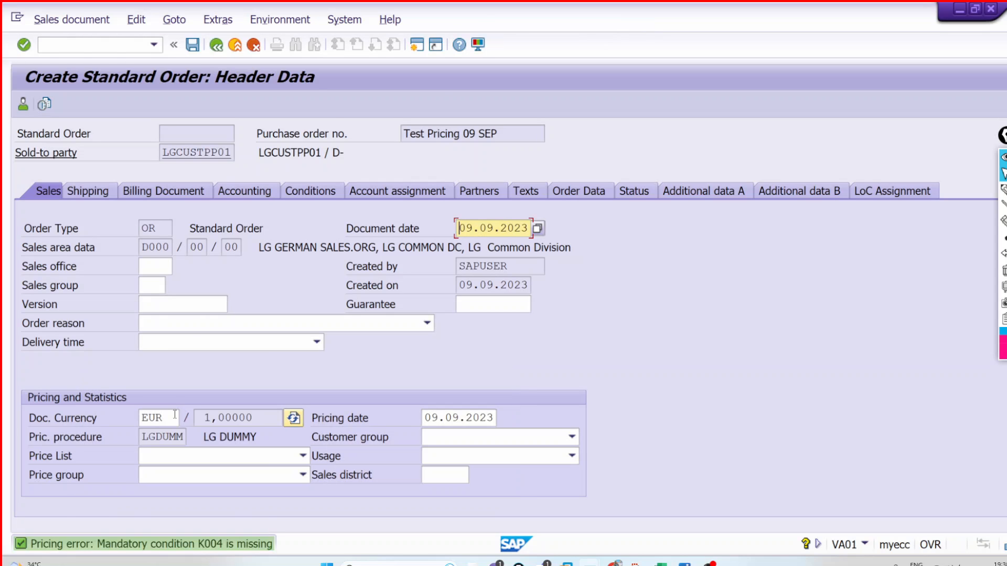
# Open item 10's conditions from the order overview and examine the price, Total Disc, net value and quantity in EUR.
pyautogui.click(216, 45)
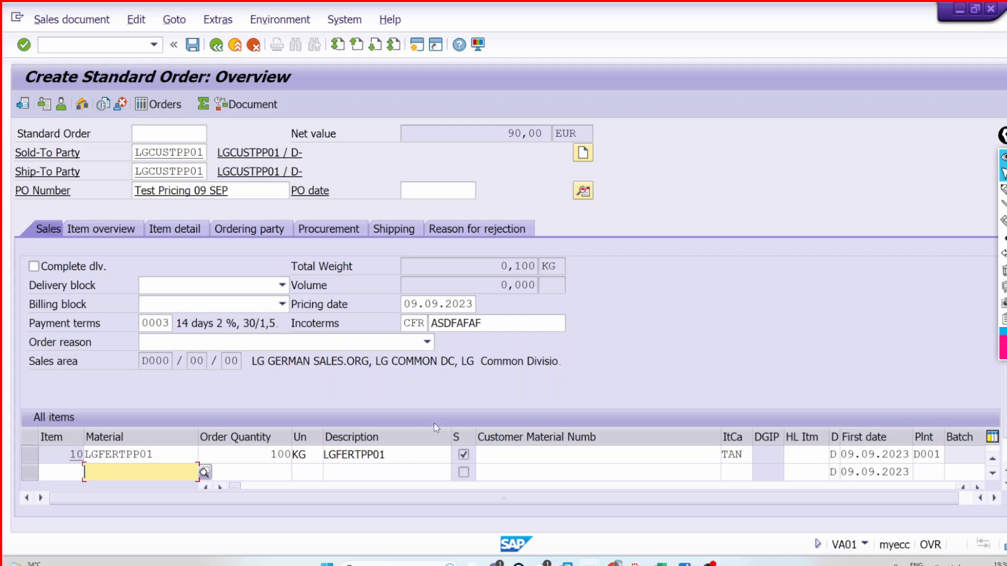
pyautogui.doubleClick(283, 455)
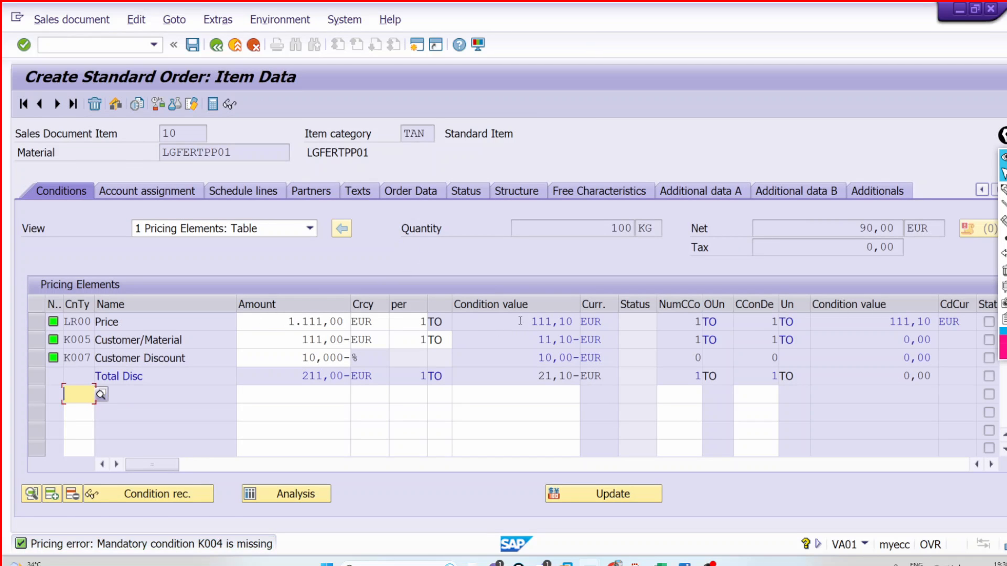
pyautogui.moveTo(530, 321); pyautogui.dragTo(582, 320)
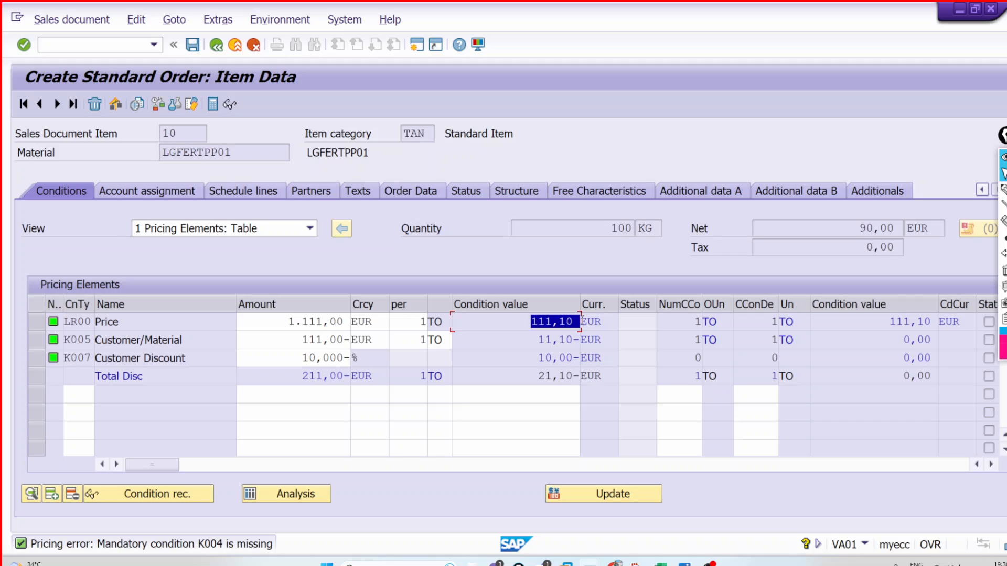
pyautogui.click(576, 324)
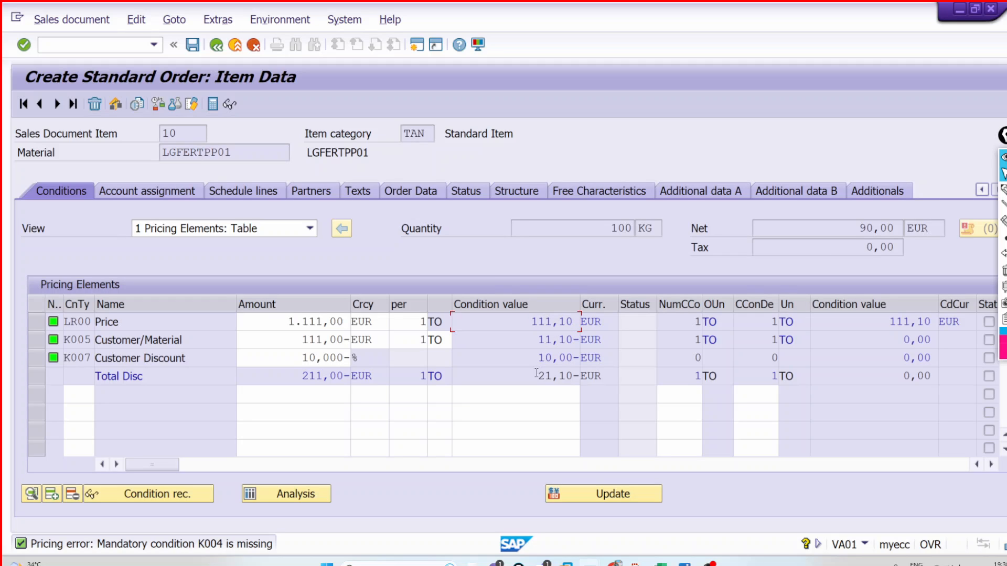
pyautogui.moveTo(535, 374); pyautogui.dragTo(577, 376)
pyautogui.click(577, 376)
pyautogui.moveTo(842, 233); pyautogui.dragTo(898, 229)
pyautogui.click(899, 229)
pyautogui.click(850, 233)
pyautogui.moveTo(599, 229); pyautogui.dragTo(641, 230)
pyautogui.click(641, 231)
# Compare the condition values of the K005 Customer/Material and K007 Customer Discount lines.
pyautogui.click(92, 340)
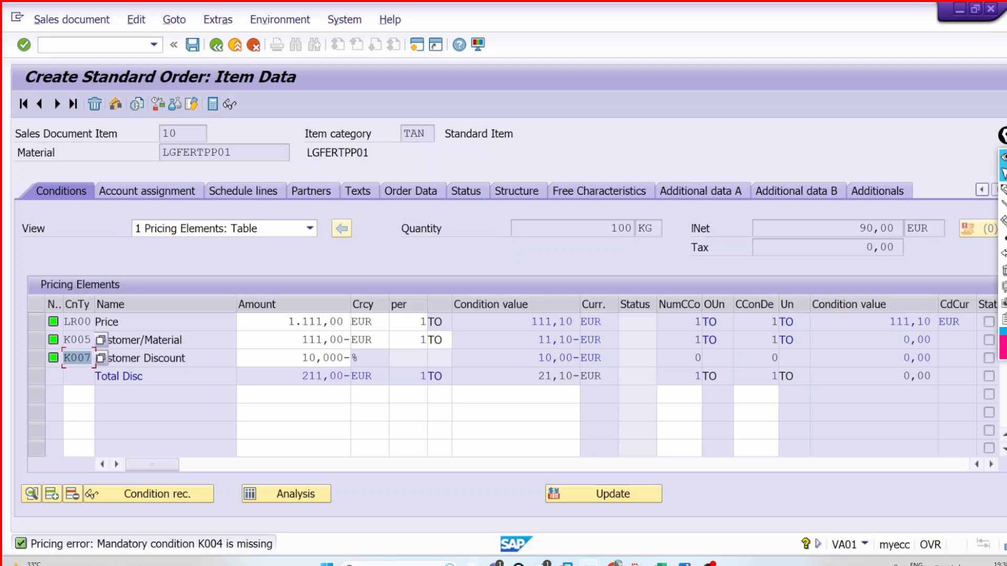
pyautogui.click(90, 358)
pyautogui.moveTo(589, 563)
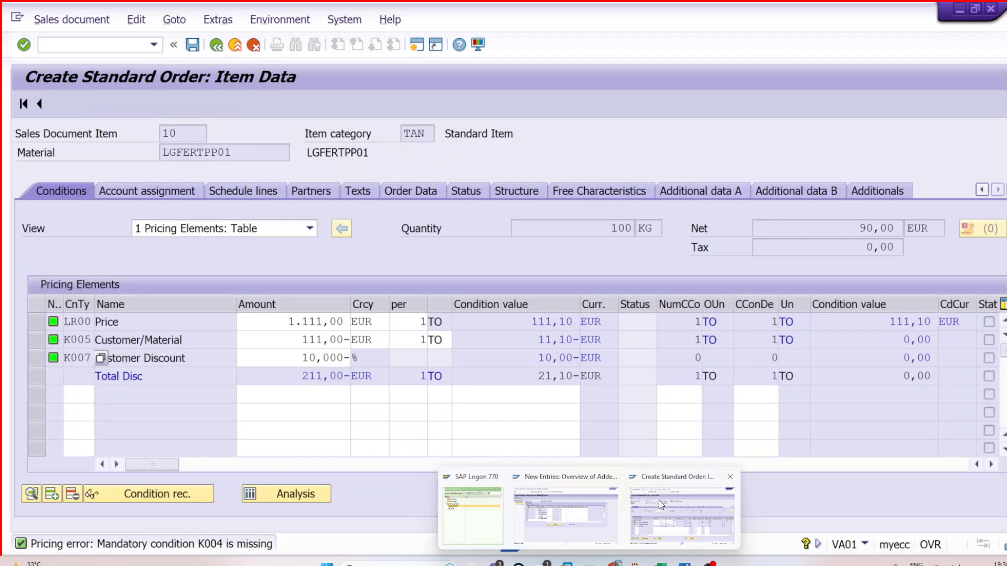
pyautogui.click(658, 501)
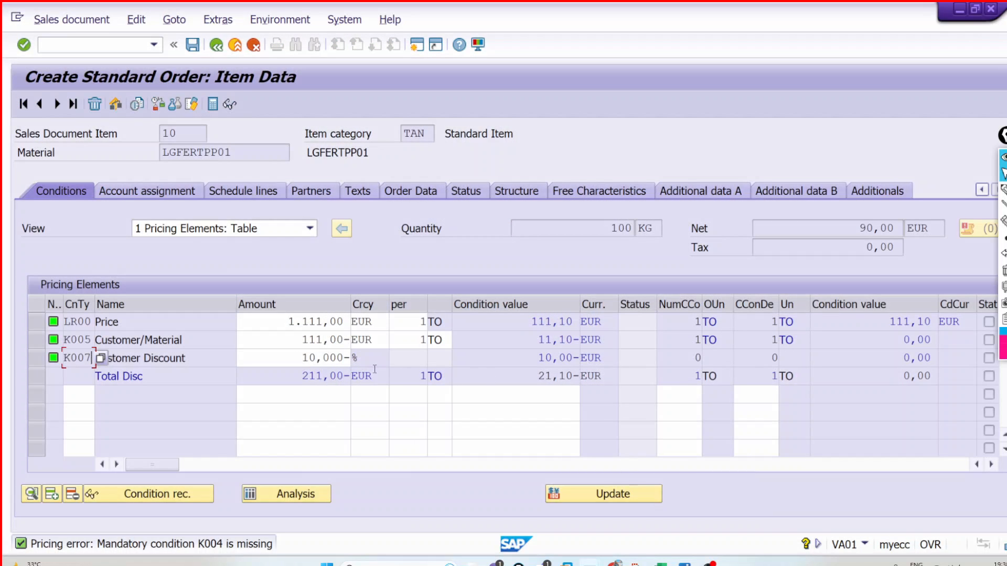
pyautogui.moveTo(536, 340); pyautogui.dragTo(577, 358)
pyautogui.click(578, 341)
pyautogui.click(577, 360)
# Review the discount and Total Disc steps in the LGDUMM control data and return to the sales order.
pyautogui.moveTo(587, 561)
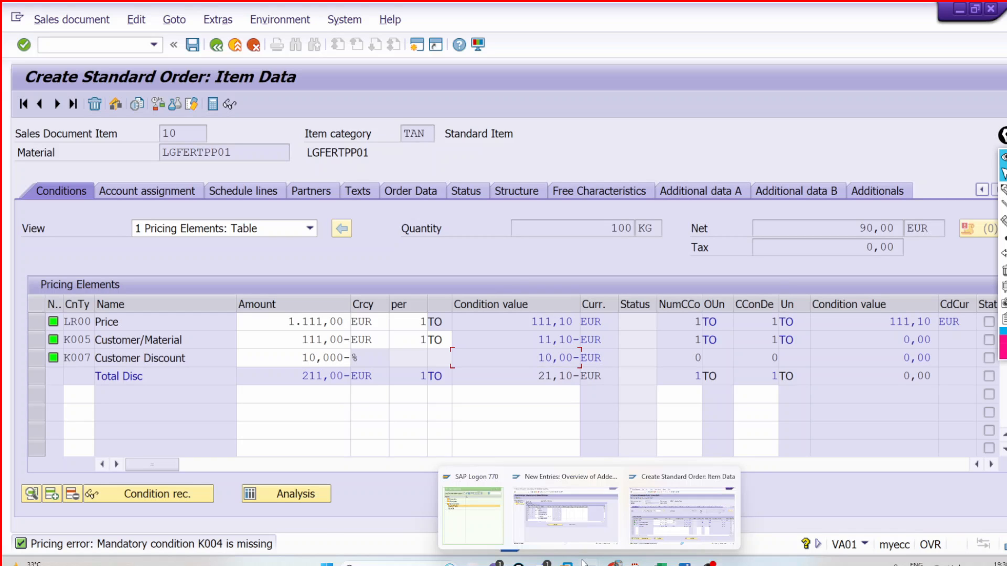
pyautogui.click(558, 519)
pyautogui.click(168, 316)
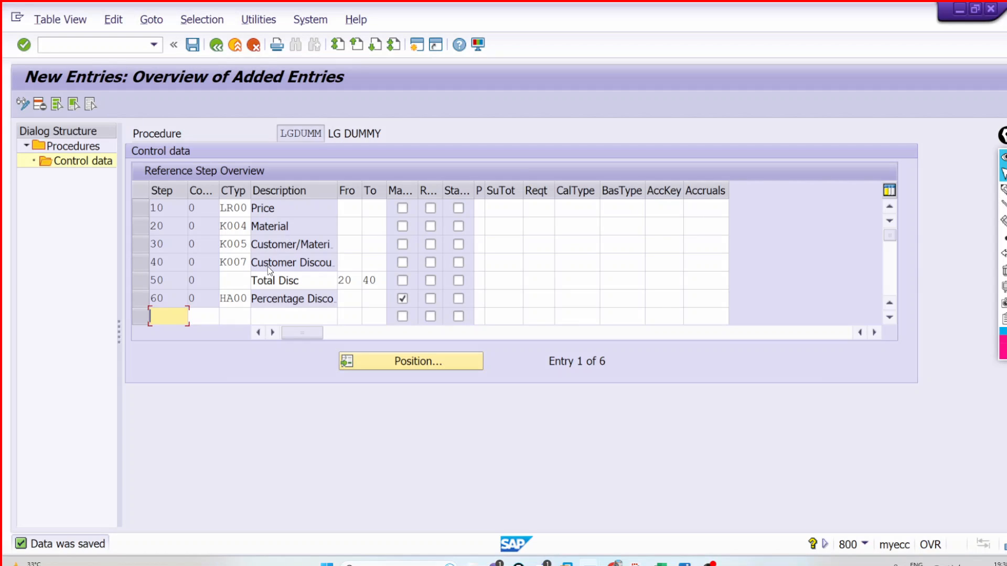
pyautogui.hotkey('alt', 'Tab')
pyautogui.moveTo(590, 562)
pyautogui.click(652, 498)
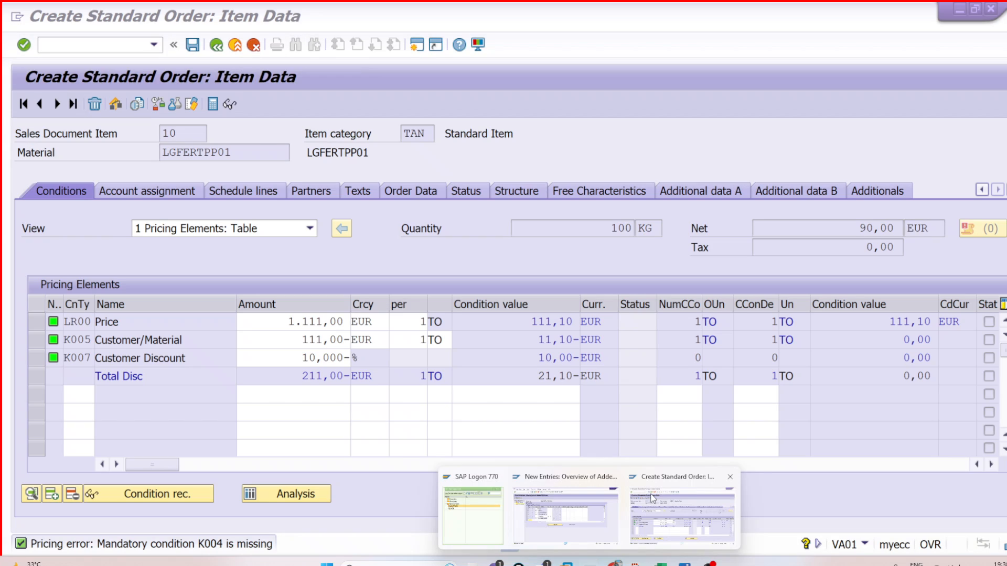
# Exit the order without saving and start a new standard order (OR) in VA01 with sales area D000/00/00.
pyautogui.click(235, 45)
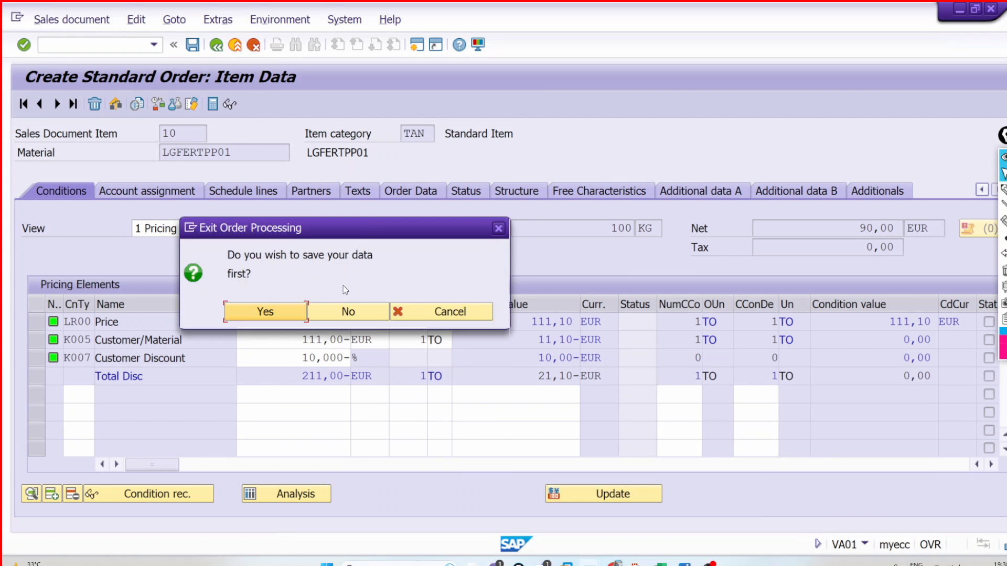
pyautogui.click(347, 312)
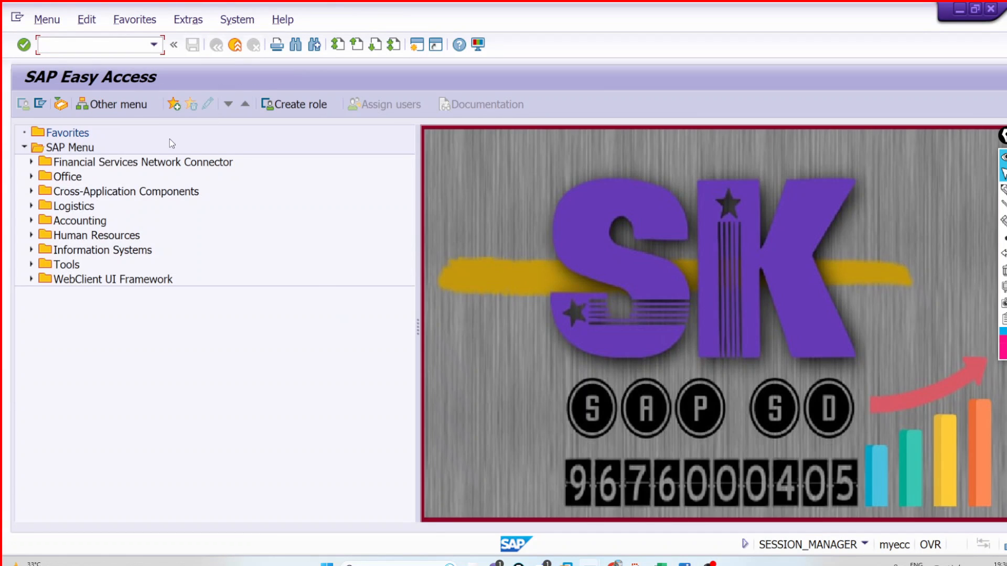
pyautogui.write('VA01')
pyautogui.press('Return')
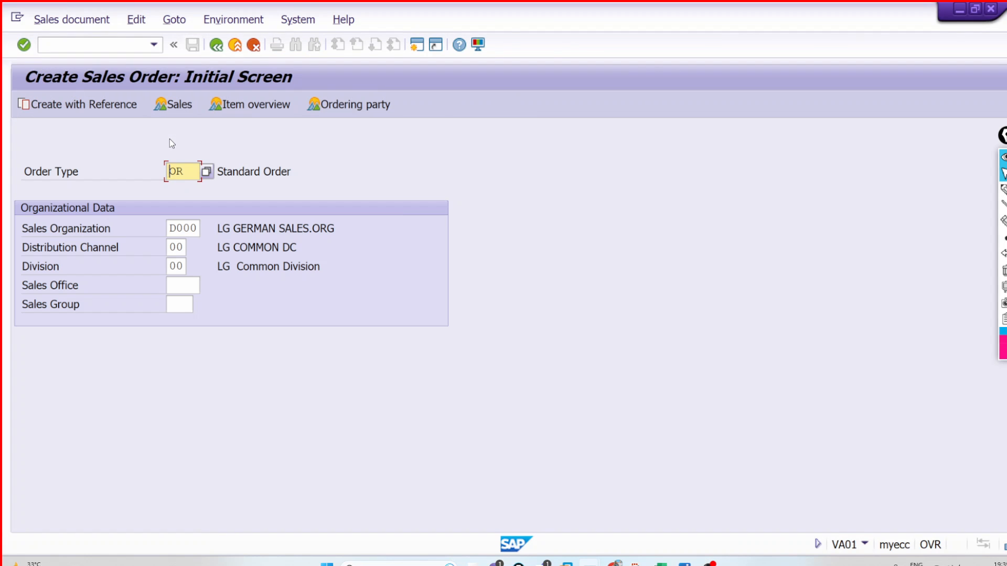
pyautogui.press('Return')
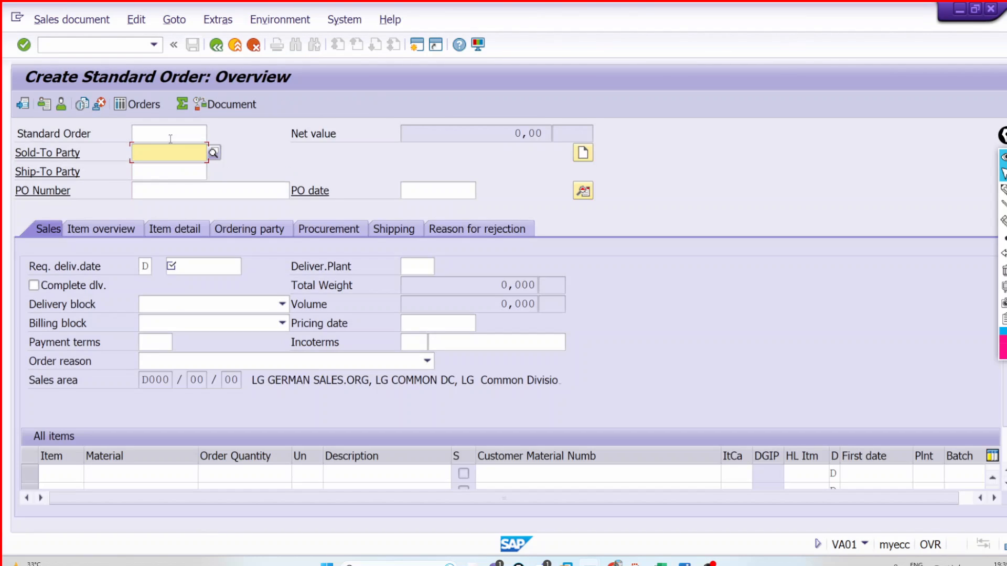
# Enter the test sold-to party, PO number Test Pricing 09 SEP, delivery date 09.09.2023 and material LGFERTPP01 with quantity 1000.
pyautogui.click(178, 168)
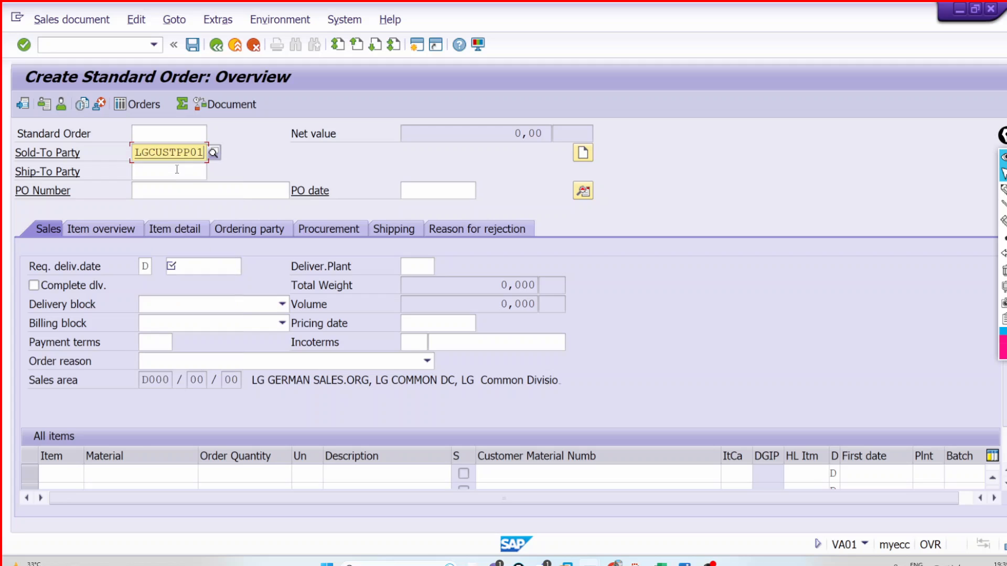
pyautogui.click(177, 187)
pyautogui.click(184, 210)
pyautogui.click(194, 266)
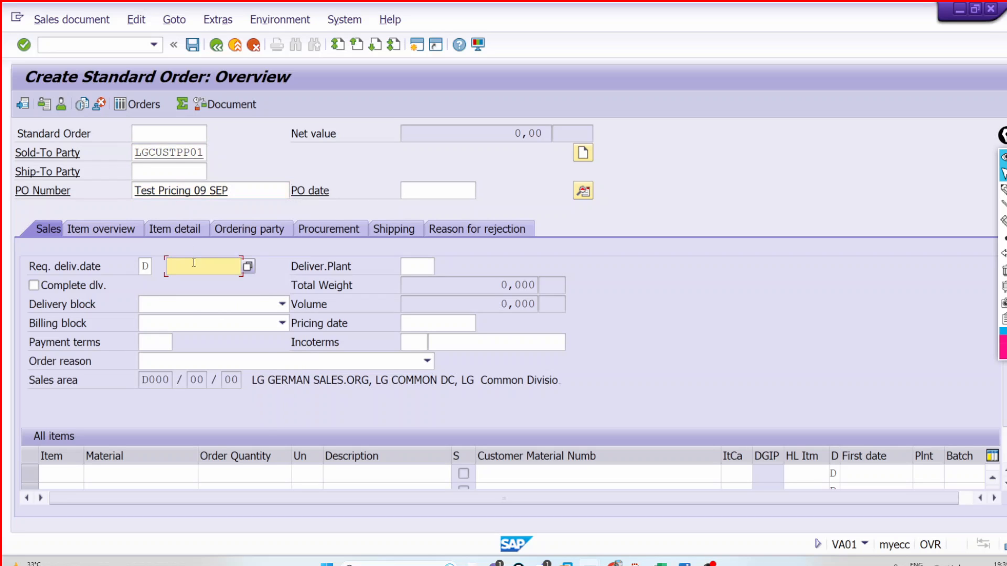
pyautogui.click(202, 283)
pyautogui.click(152, 473)
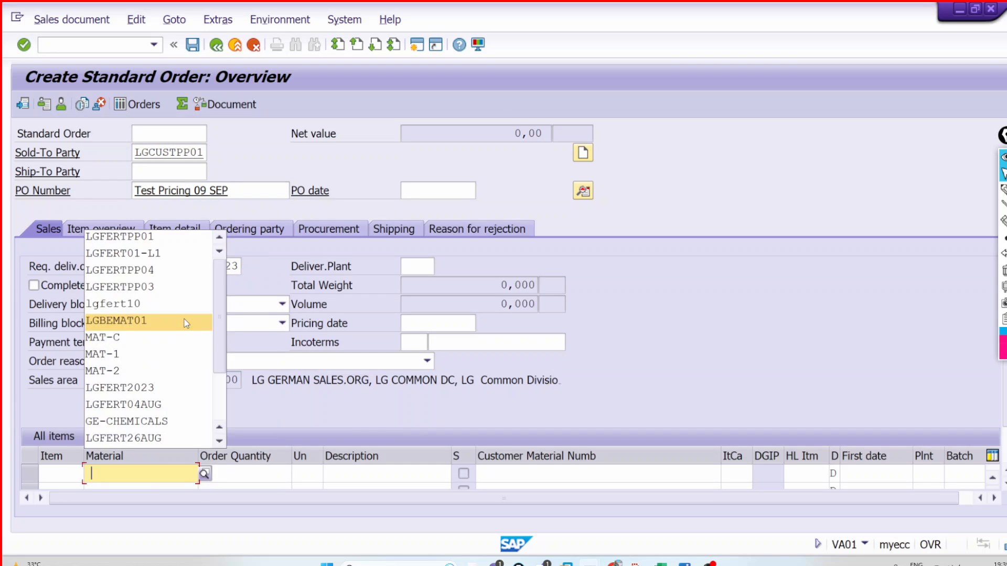
pyautogui.click(169, 240)
pyautogui.write('1000')
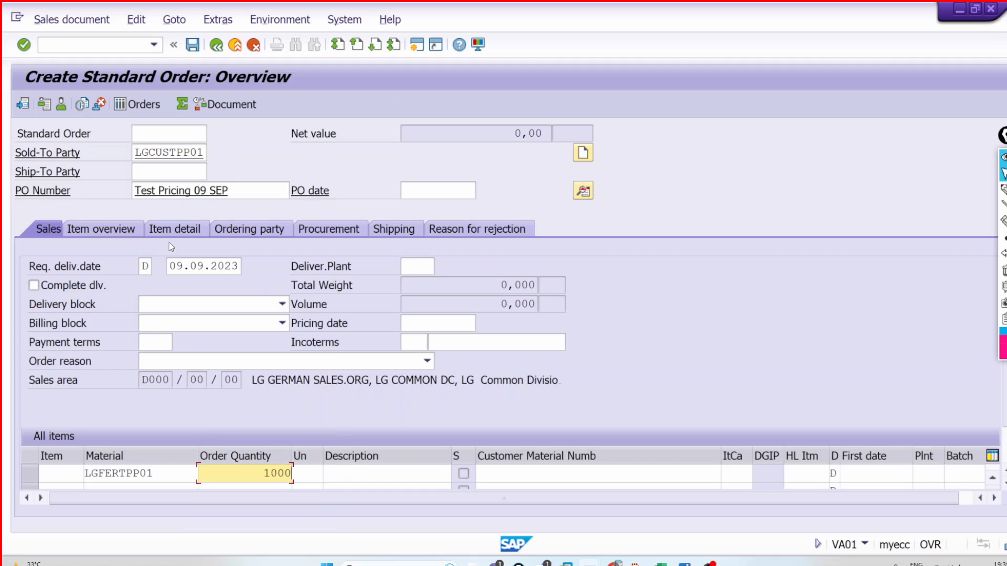
pyautogui.press('Return')
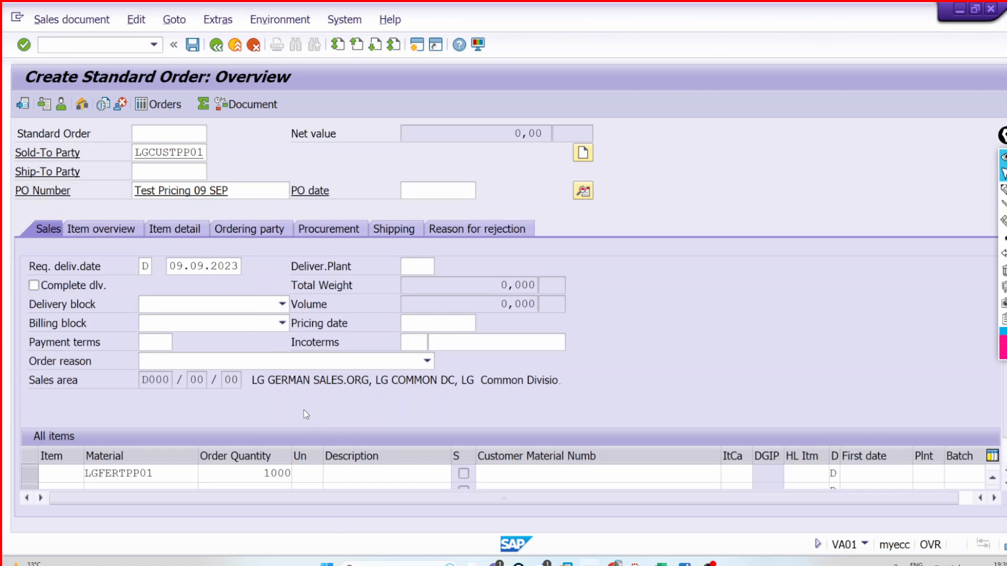
# Set the unit of measure of the LGFERTPP01 order item to KG.
pyautogui.click(315, 455)
pyautogui.press('BackSpace')
pyautogui.press('BackSpace')
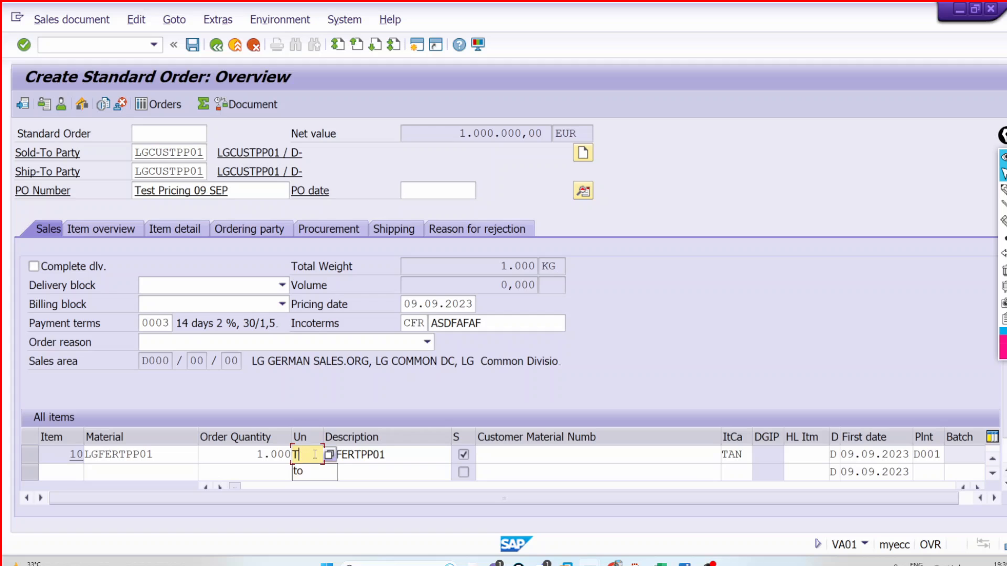
pyautogui.write('KG')
pyautogui.press('Return')
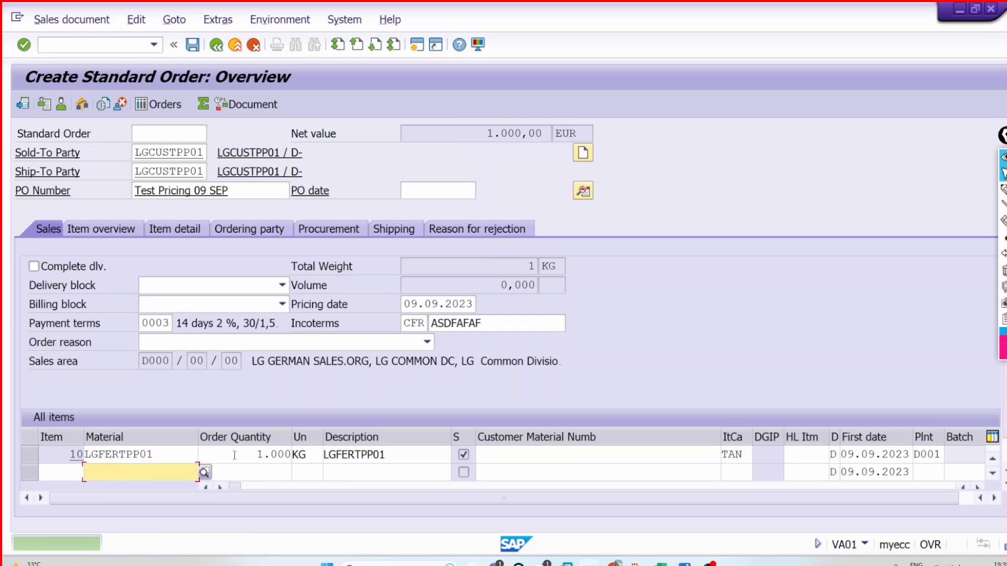
# Open the pricing conditions of item 10 and check the statistical flag of K007 against the item's net value.
pyautogui.doubleClick(273, 454)
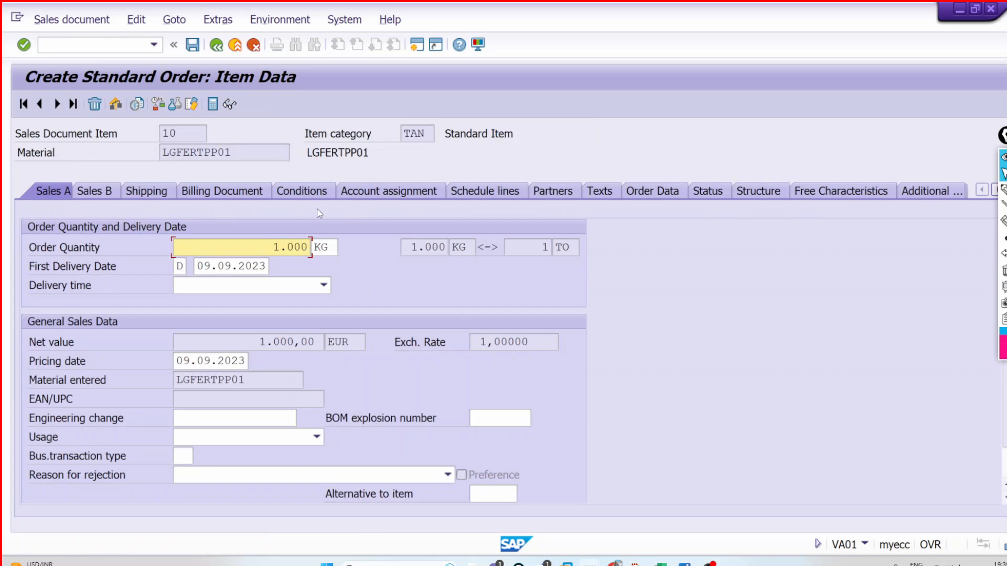
pyautogui.click(306, 192)
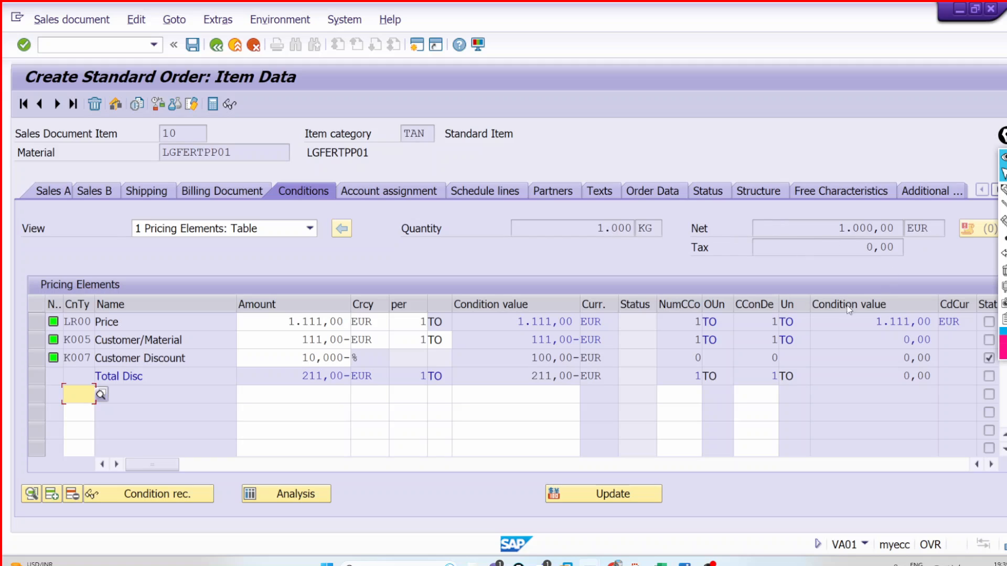
pyautogui.moveTo(152, 465); pyautogui.dragTo(183, 471)
pyautogui.click(1004, 416)
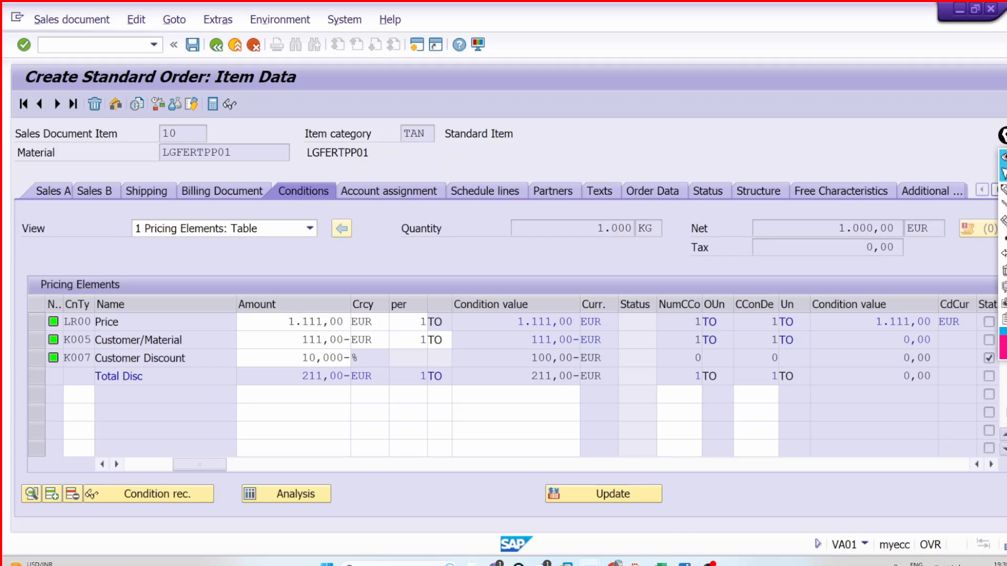
pyautogui.click(392, 471)
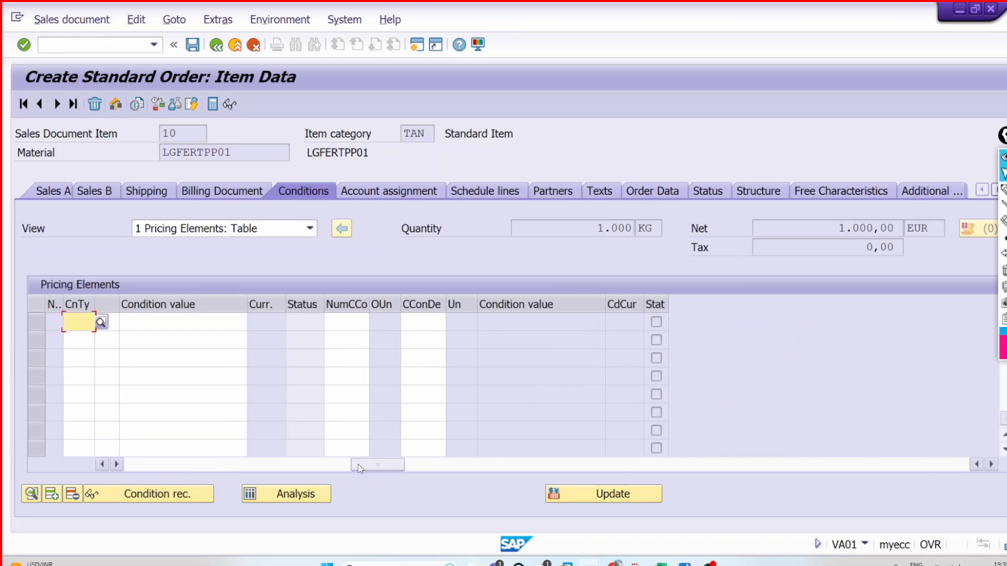
pyautogui.scroll(2, 772, 372)
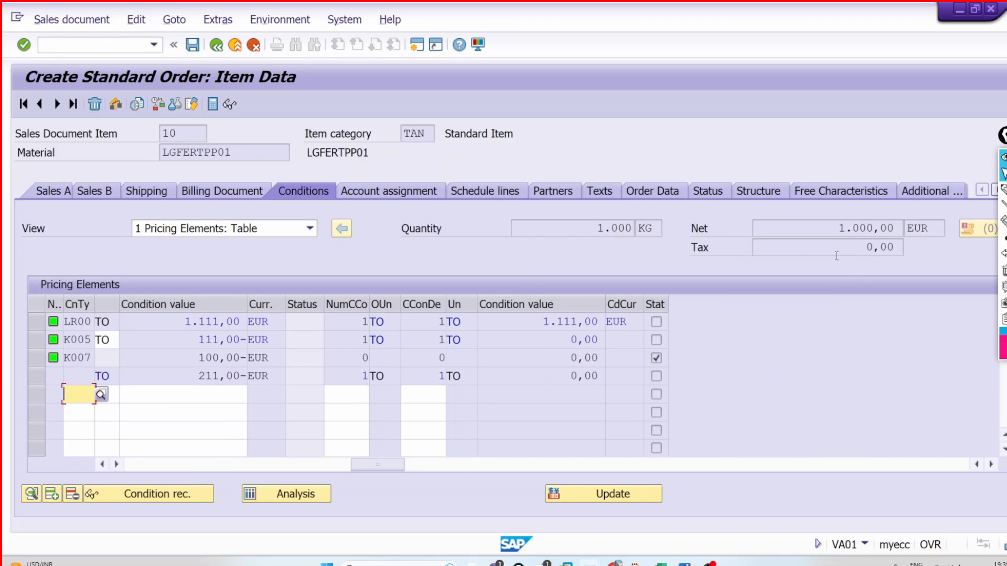
pyautogui.click(833, 232)
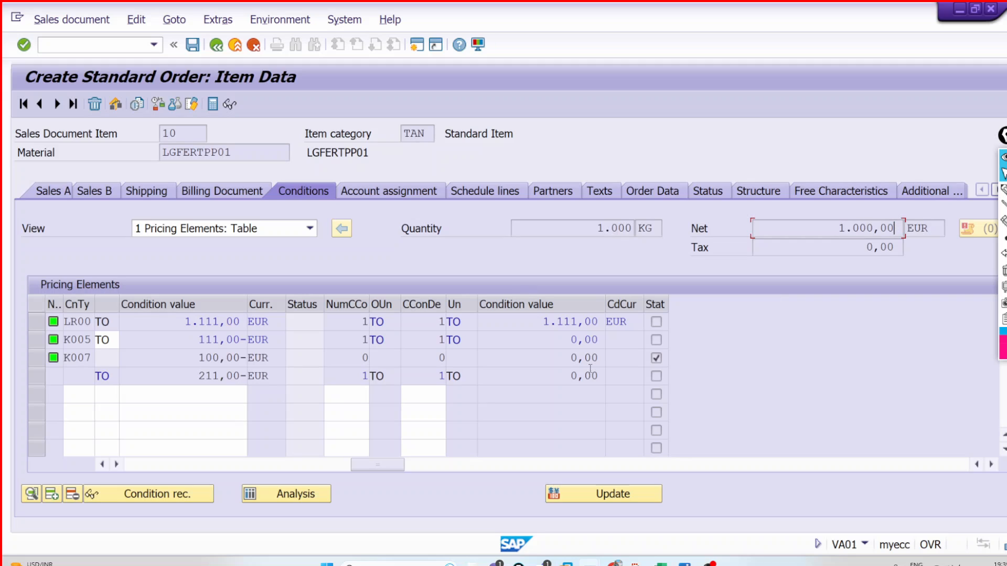
# Return to the order overview and set the order quantity of item 10 to 100.
pyautogui.click(216, 45)
pyautogui.click(249, 457)
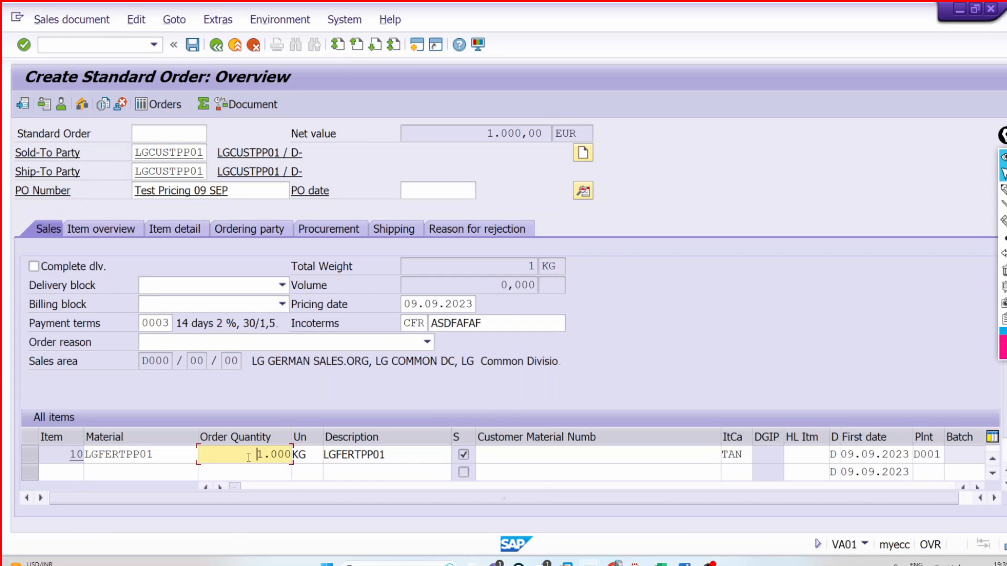
pyautogui.press('Delete')
pyautogui.press('Delete')
pyautogui.press('Delete')
pyautogui.press('Delete')
pyautogui.press('Delete')
pyautogui.write('100')
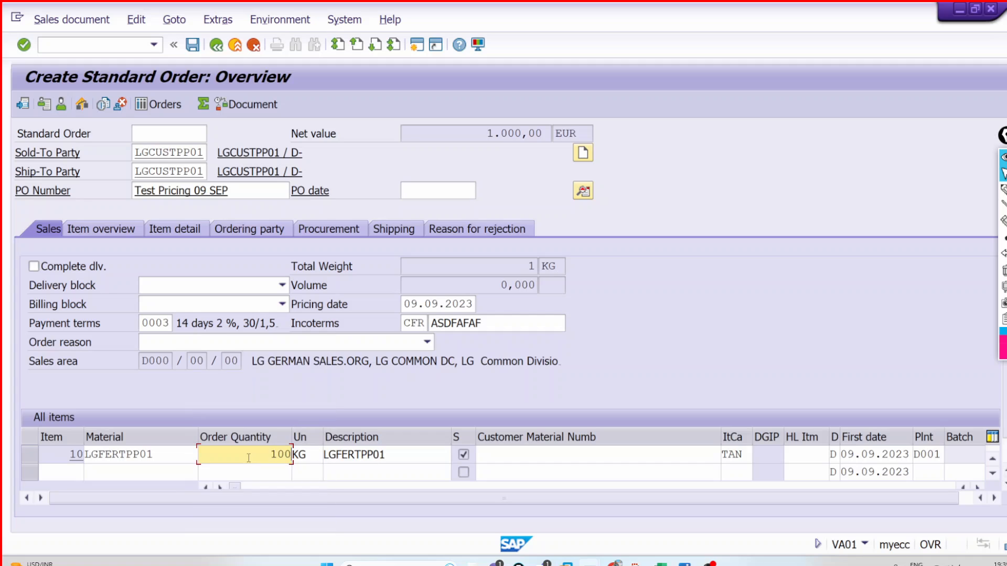
pyautogui.press('Return')
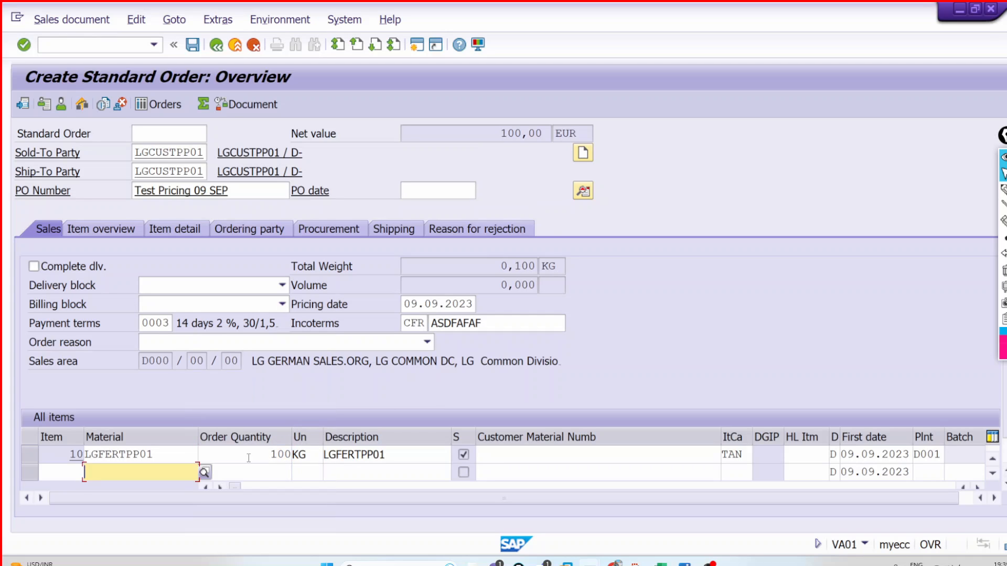
# Reopen the pricing conditions of item 10 and review the net value for the reduced quantity.
pyautogui.doubleClick(248, 456)
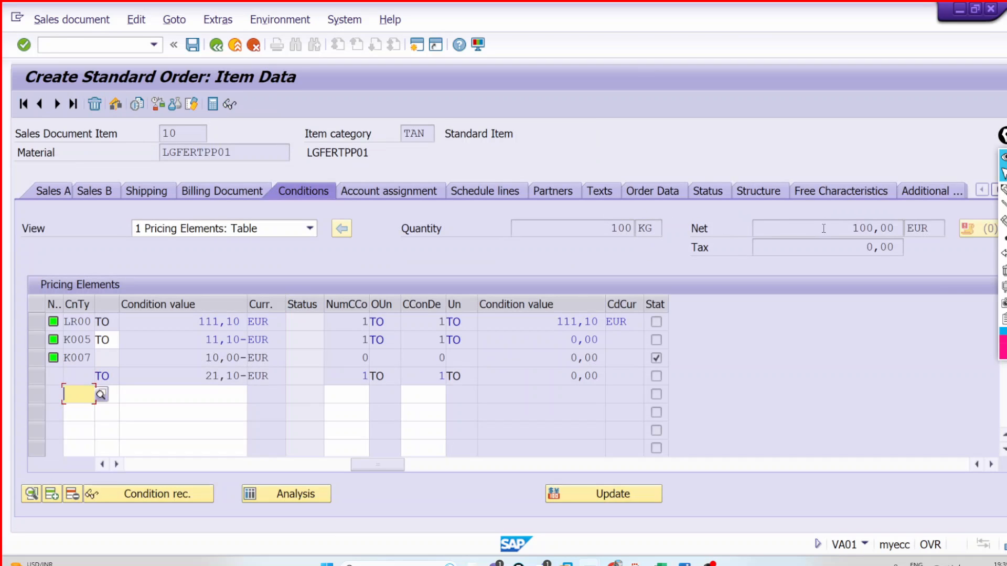
pyautogui.moveTo(824, 228); pyautogui.dragTo(896, 228)
pyautogui.click(896, 229)
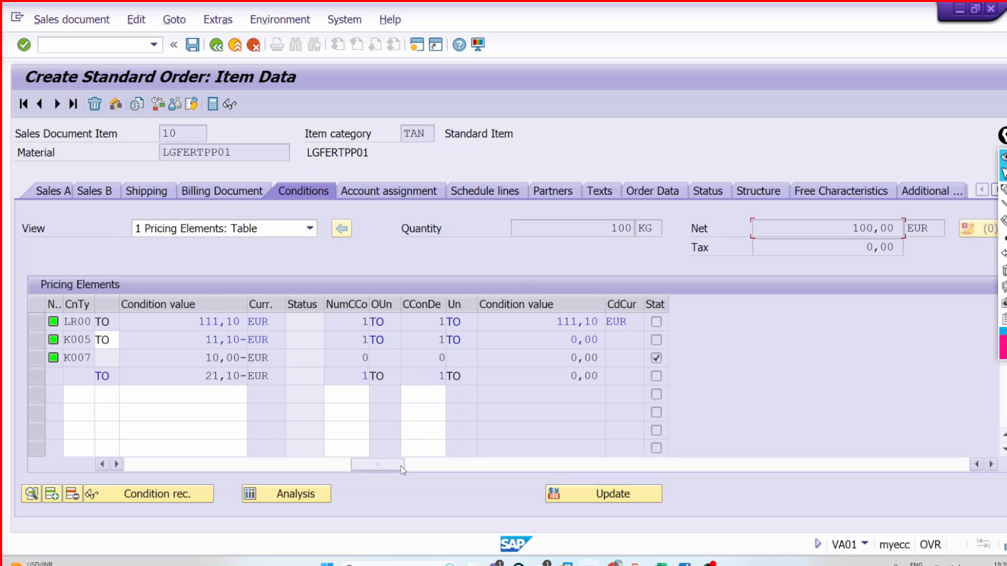
pyautogui.moveTo(402, 470); pyautogui.dragTo(196, 467)
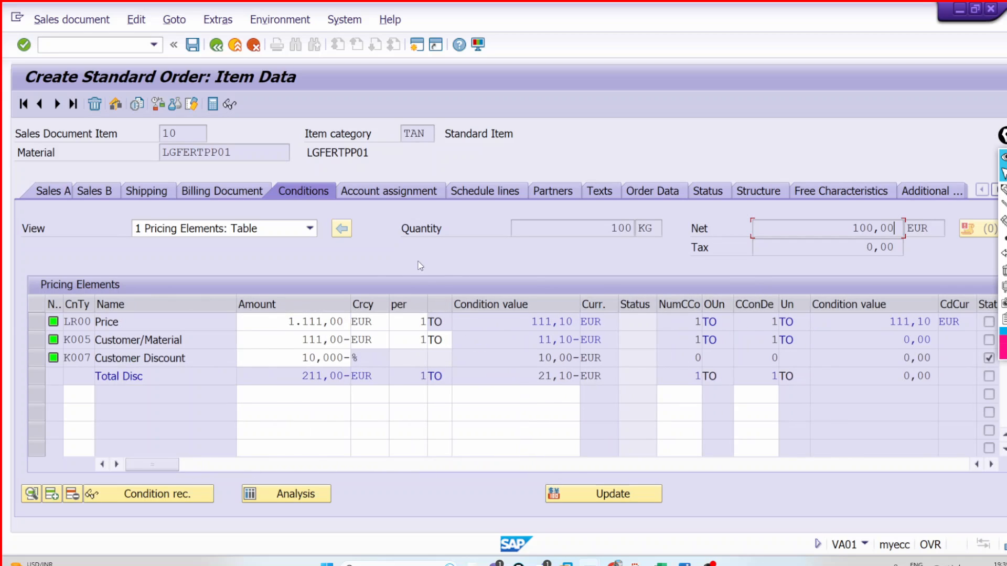
pyautogui.moveTo(838, 228); pyautogui.dragTo(910, 229)
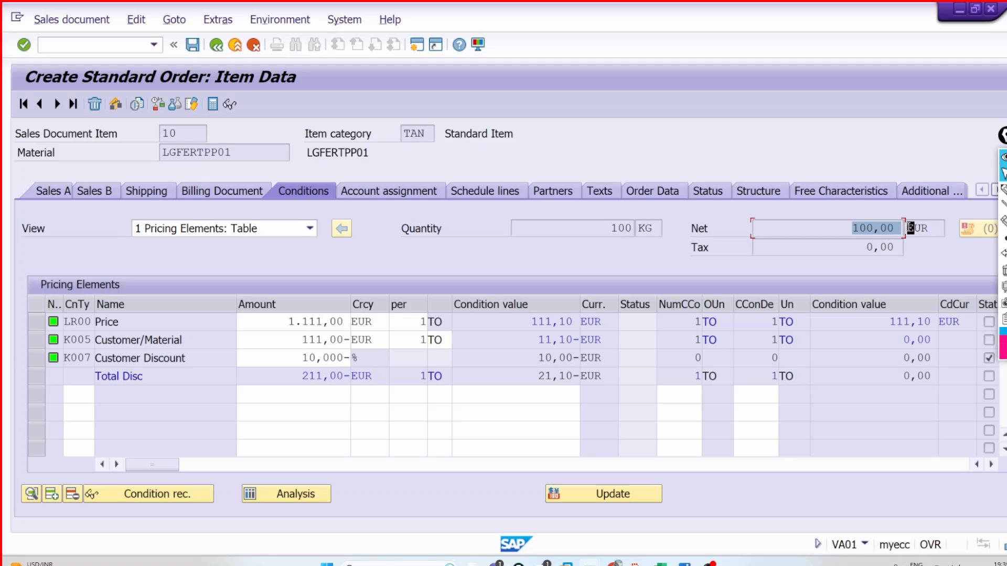
pyautogui.click(910, 227)
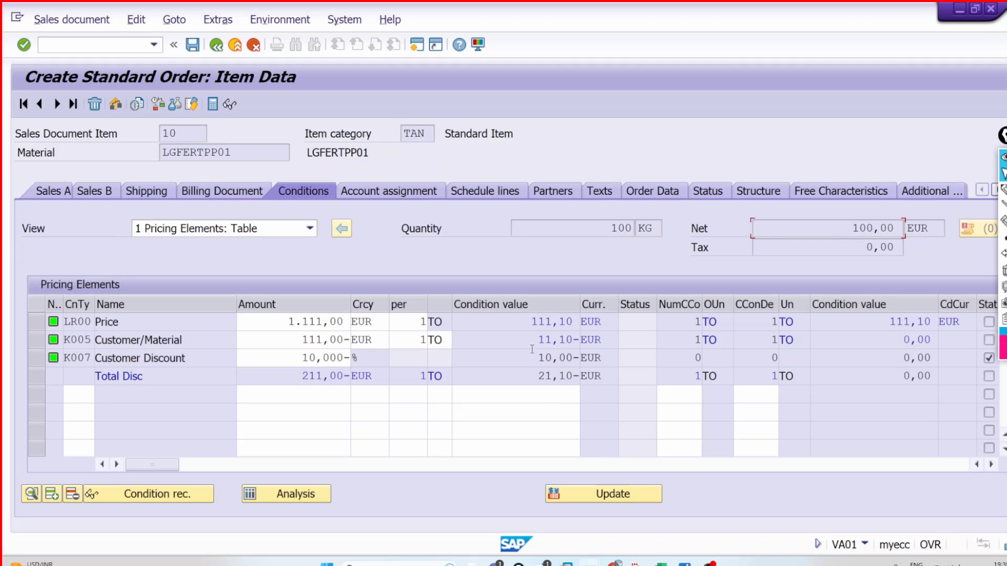
# Compare the condition values of the LR00 price, K005 Customer/Material and K007 Customer Discount lines.
pyautogui.moveTo(529, 321); pyautogui.dragTo(575, 358)
pyautogui.click(577, 321)
pyautogui.click(578, 340)
pyautogui.click(575, 360)
pyautogui.click(579, 358)
pyautogui.moveTo(541, 357); pyautogui.dragTo(580, 358)
pyautogui.click(564, 360)
pyautogui.click(580, 358)
# Switch to the LGDUMM control data and clear the Statistical flag of step 40, K007 Customer Discount.
pyautogui.moveTo(606, 564)
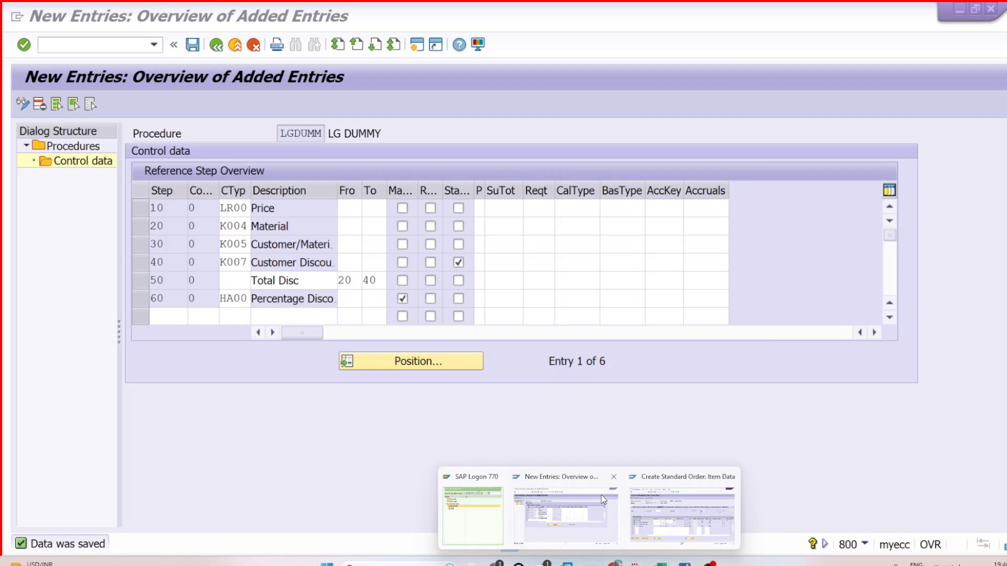
pyautogui.click(601, 495)
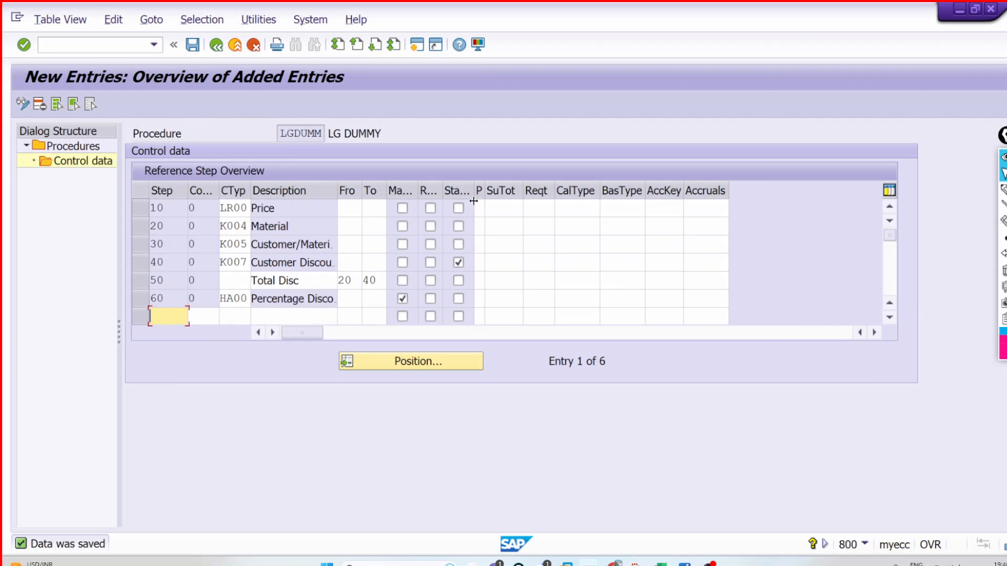
pyautogui.click(460, 265)
# Add step 150 with condition type VPRS flagged as Statistical to procedure LGDUMM and save the control data.
pyautogui.write('150')
pyautogui.press('Tab')
pyautogui.press('Tab')
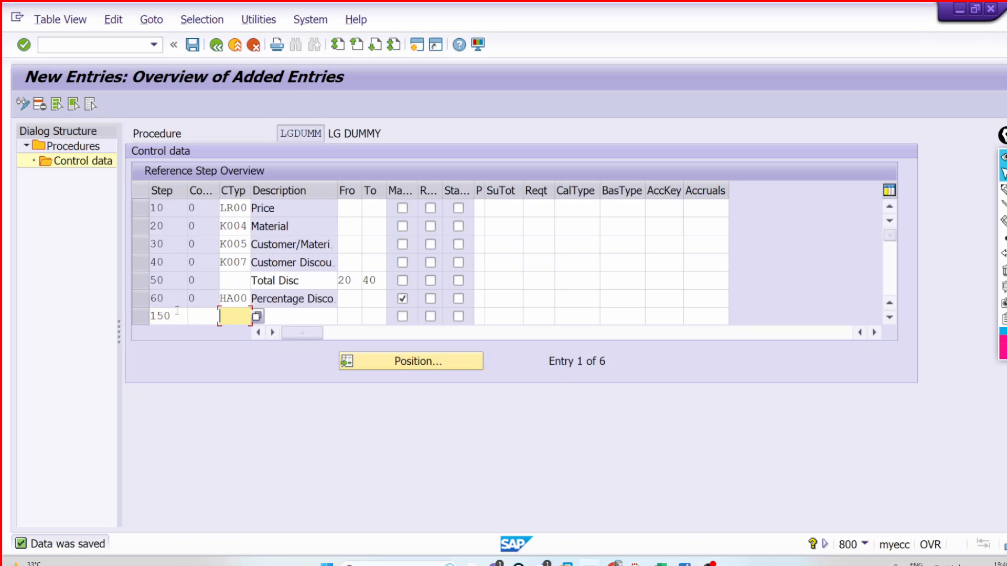
pyautogui.write('VPRS')
pyautogui.moveTo(221, 316); pyautogui.dragTo(249, 316)
pyautogui.click(251, 316)
pyautogui.click(458, 316)
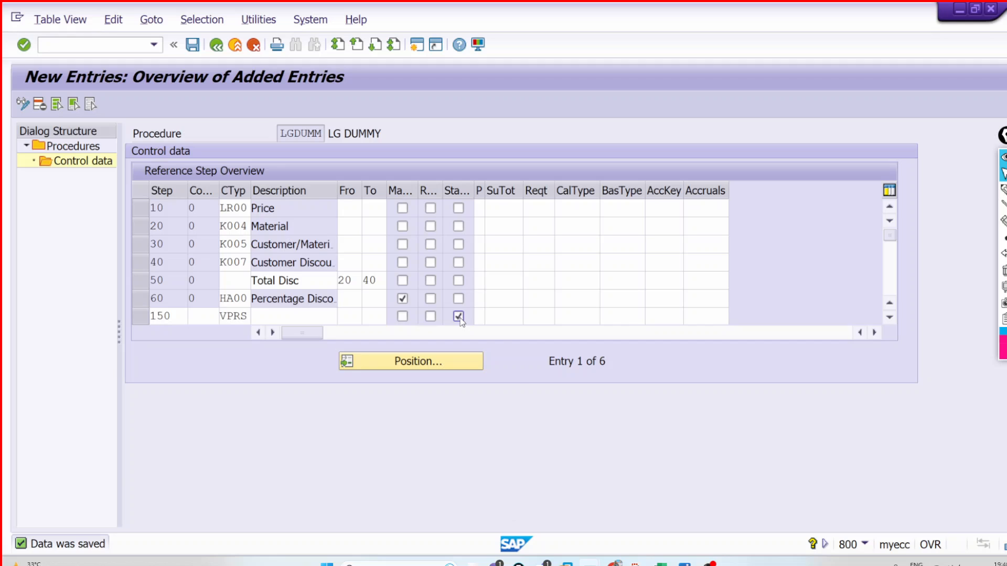
pyautogui.press('Return')
pyautogui.press('Return')
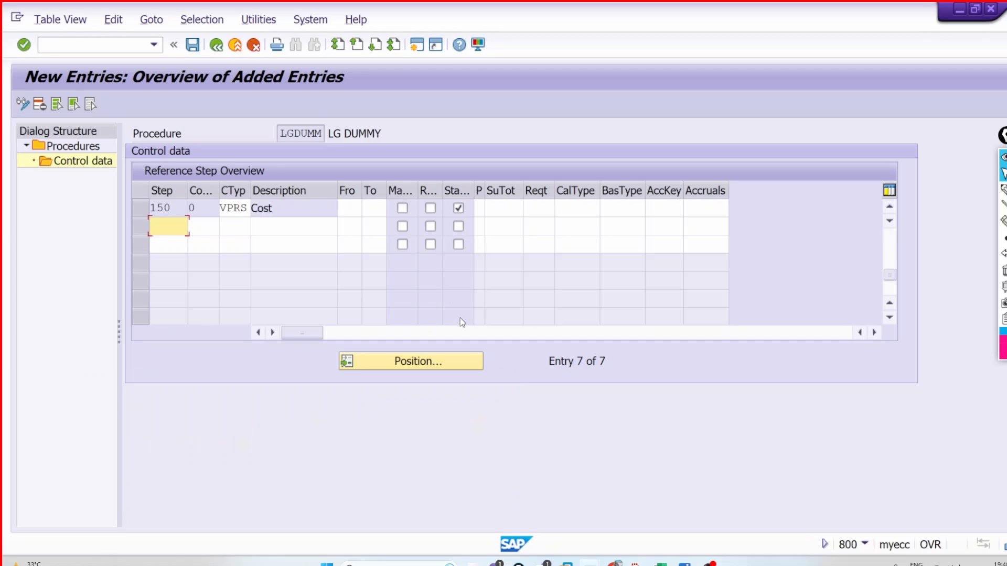
pyautogui.click(192, 45)
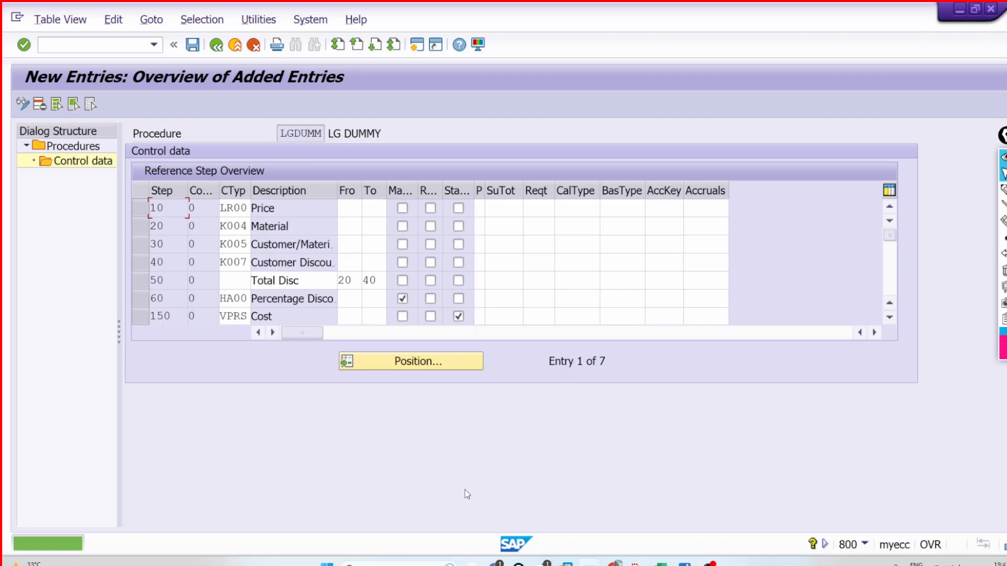
# Return to the sales order, exit it without saving and start a new standard order (OR) in VA01.
pyautogui.moveTo(589, 563)
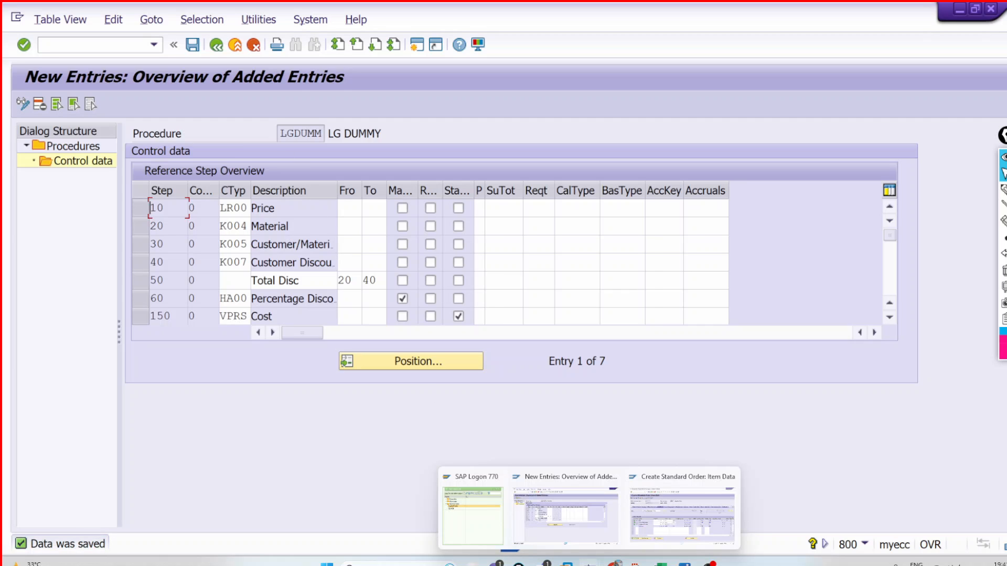
pyautogui.click(664, 504)
pyautogui.click(238, 48)
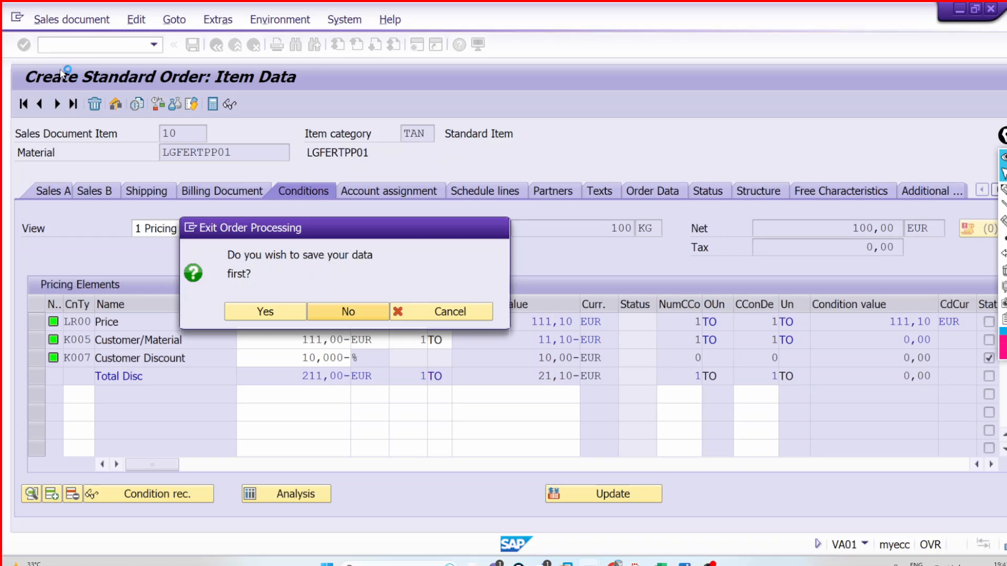
pyautogui.click(381, 314)
pyautogui.write('VA01')
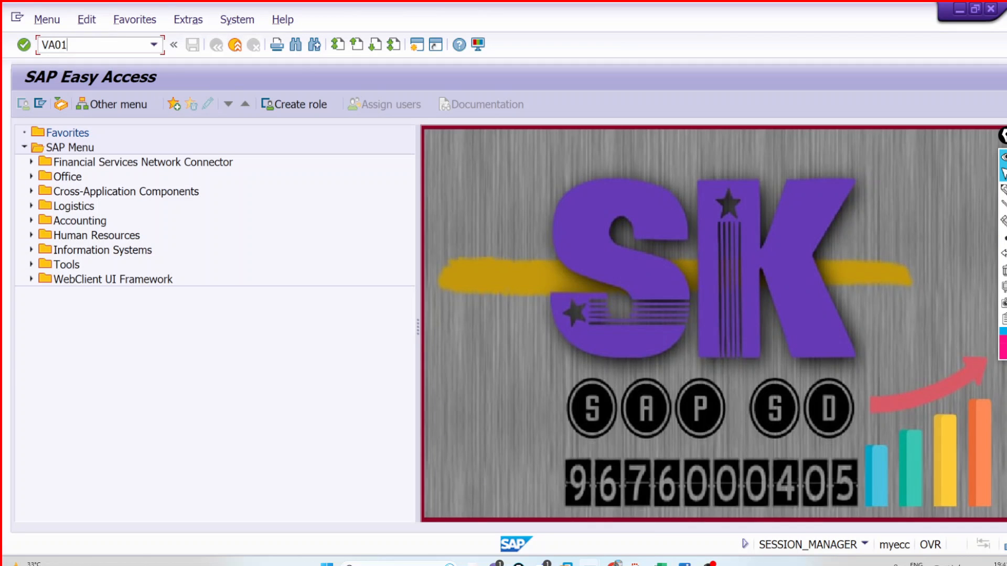
pyautogui.press('Return')
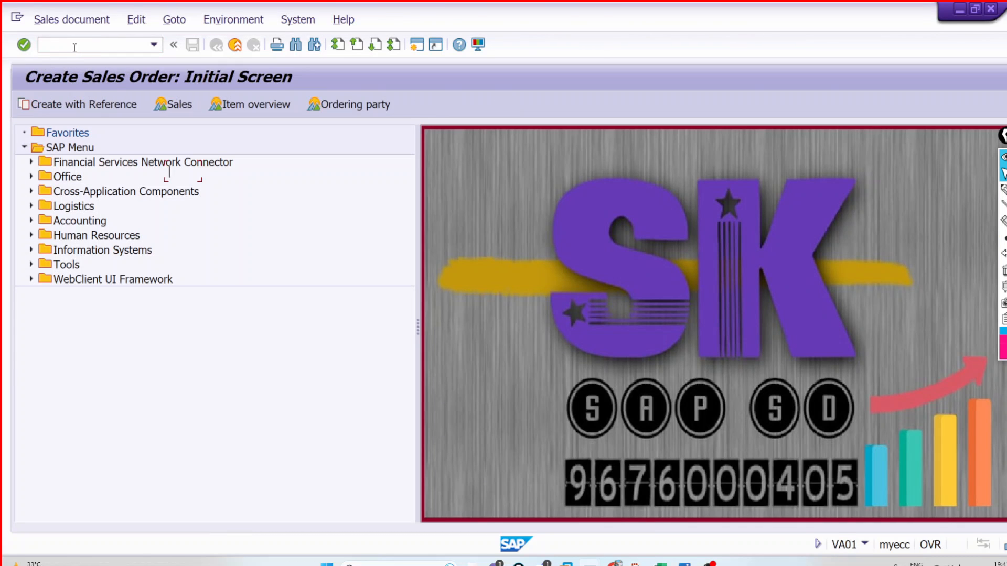
pyautogui.press('Return')
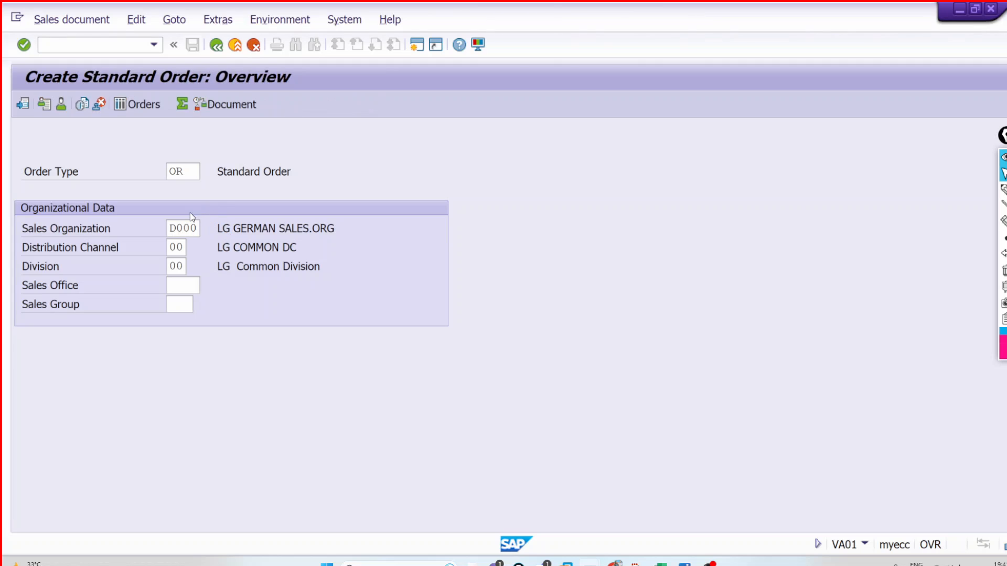
# Enter the test sold-to party, PO number Test Pricing 09 SEP, delivery date 09.09.2023 and material LGFERTPP01 with quantity 100 KG.
pyautogui.click(178, 172)
pyautogui.click(180, 190)
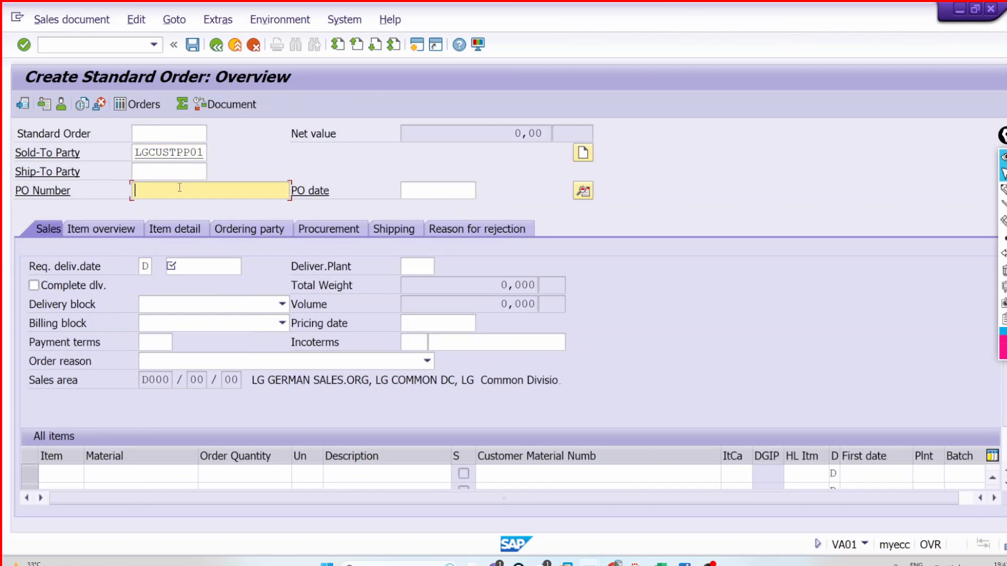
pyautogui.click(183, 207)
pyautogui.click(202, 266)
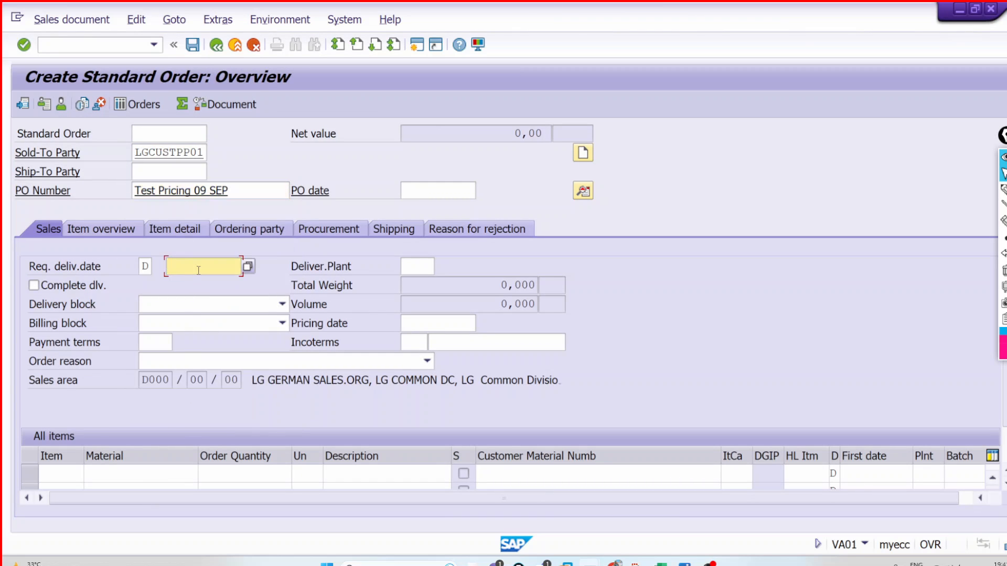
pyautogui.click(202, 281)
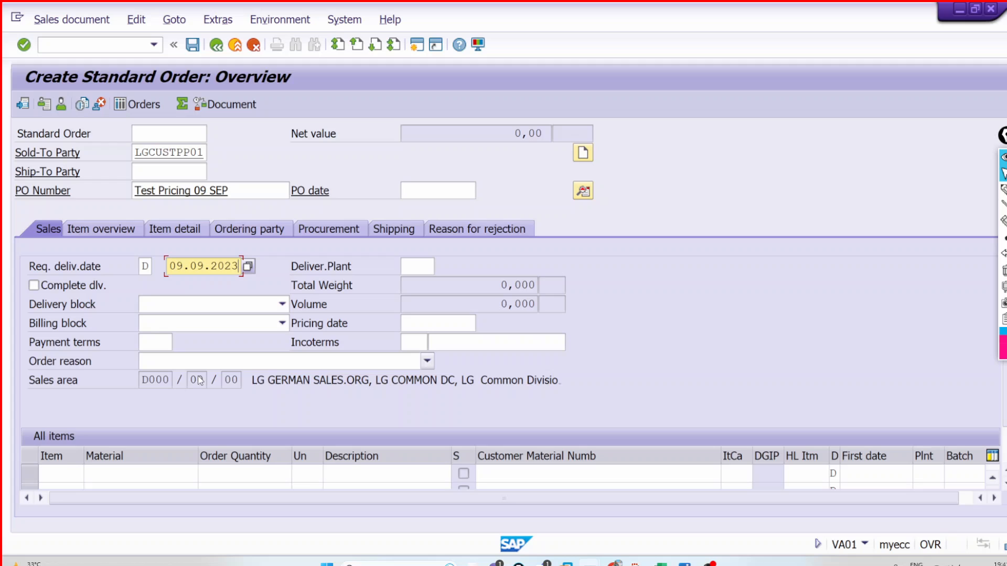
pyautogui.click(166, 473)
pyautogui.click(160, 237)
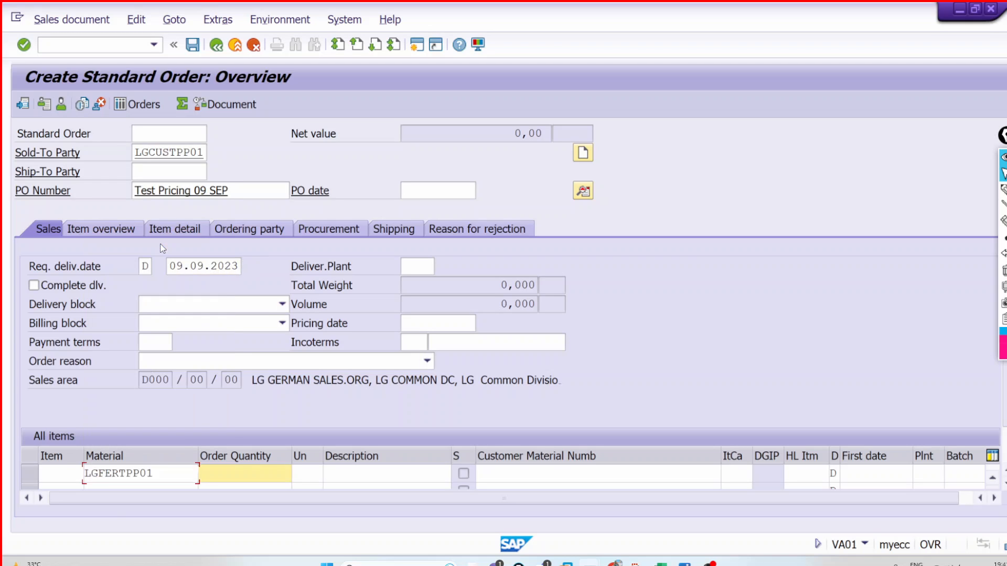
pyautogui.write('100')
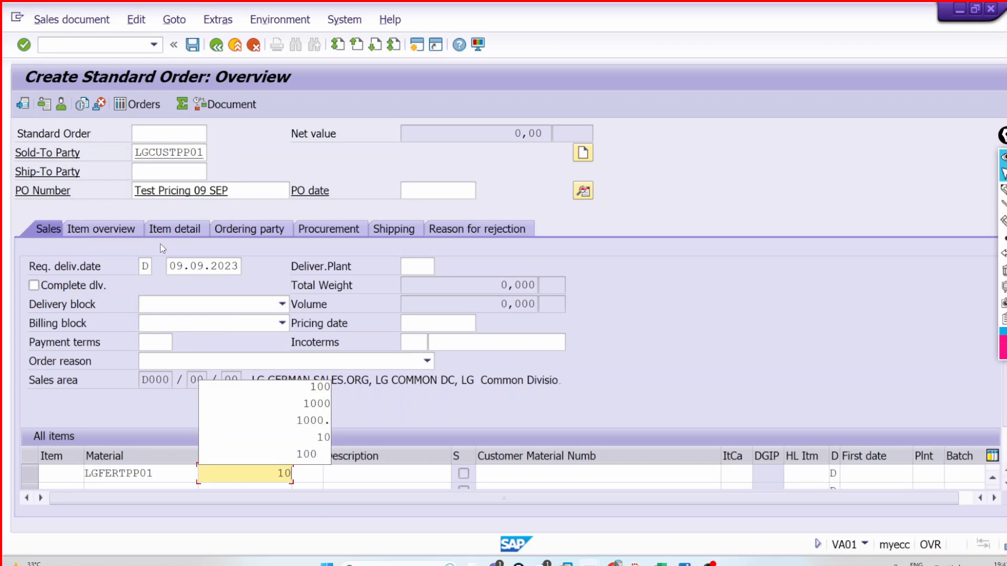
pyautogui.press('Tab')
pyautogui.press('Return')
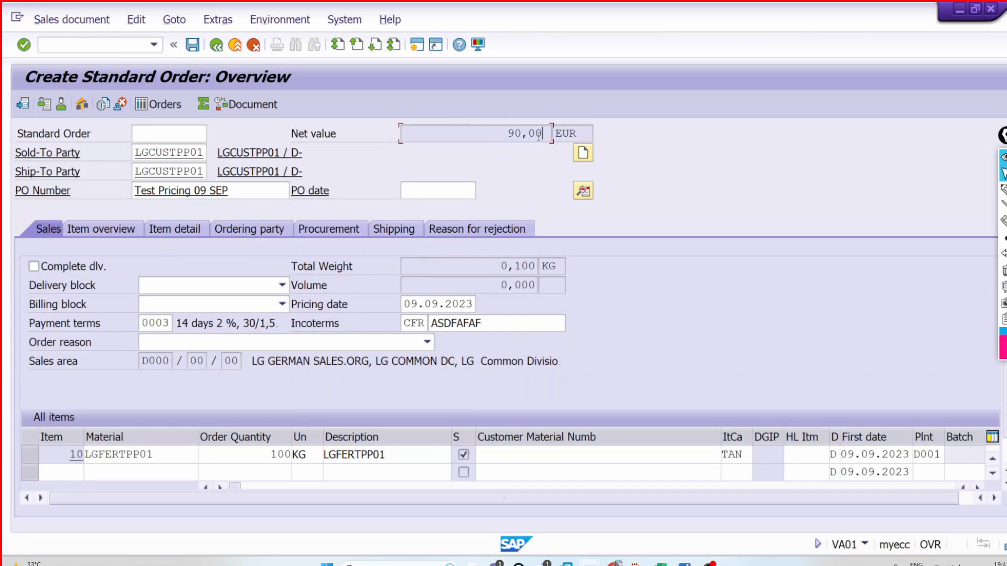
# Open the pricing conditions of item 10 in the new order to review the K007 discount and VPRS cost lines.
pyautogui.click(278, 454)
pyautogui.doubleClick(279, 454)
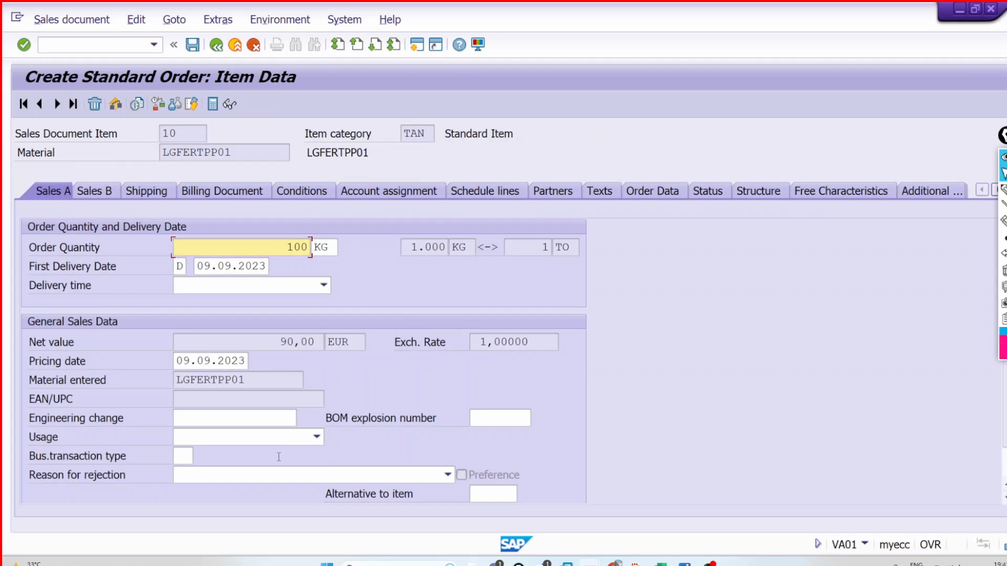
pyautogui.click(336, 191)
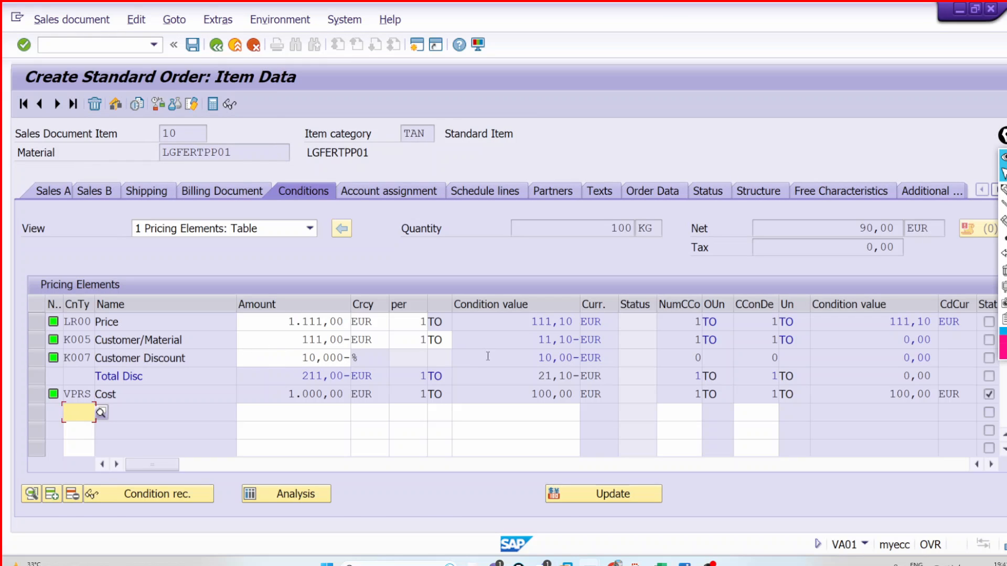
# Compare the condition values of the LR00 price, K005 and K007 discounts and the VPRS cost line in item 10.
pyautogui.doubleClick(551, 359)
pyautogui.doubleClick(546, 322)
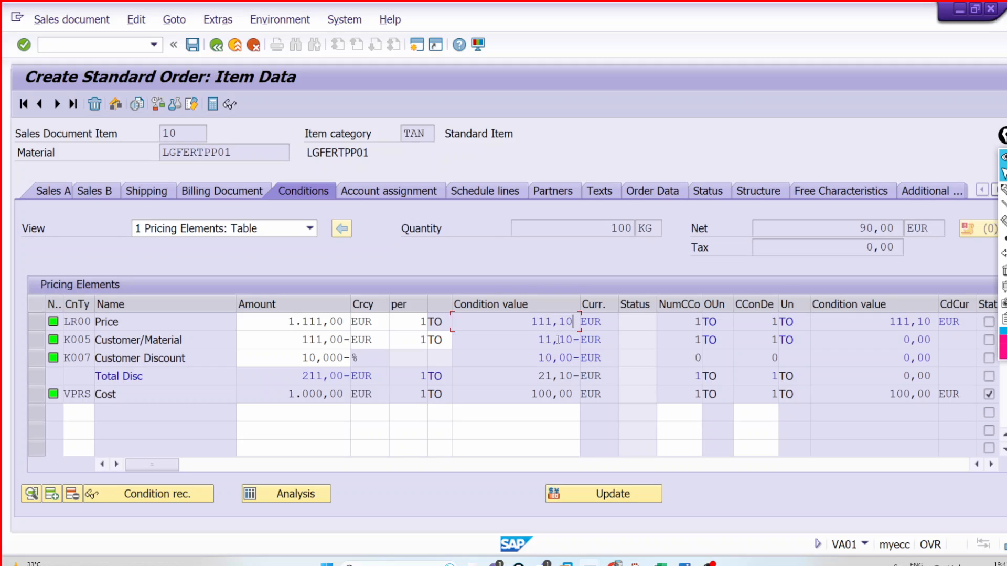
pyautogui.doubleClick(556, 341)
pyautogui.doubleClick(548, 359)
pyautogui.doubleClick(548, 321)
pyautogui.doubleClick(69, 393)
pyautogui.moveTo(508, 393); pyautogui.dragTo(578, 395)
pyautogui.click(575, 395)
pyautogui.click(578, 395)
pyautogui.click(578, 395)
pyautogui.moveTo(506, 392); pyautogui.dragTo(578, 394)
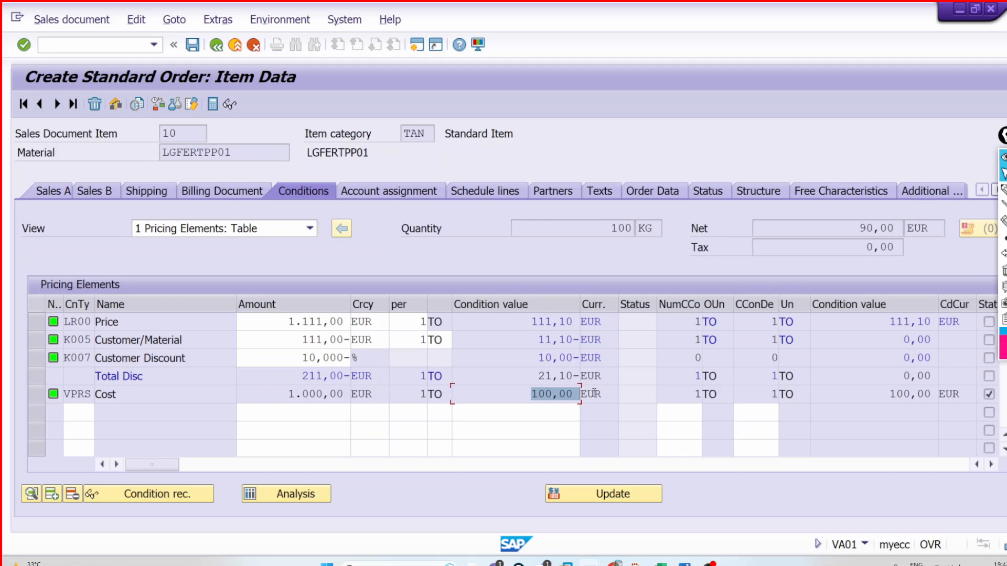
pyautogui.click(560, 393)
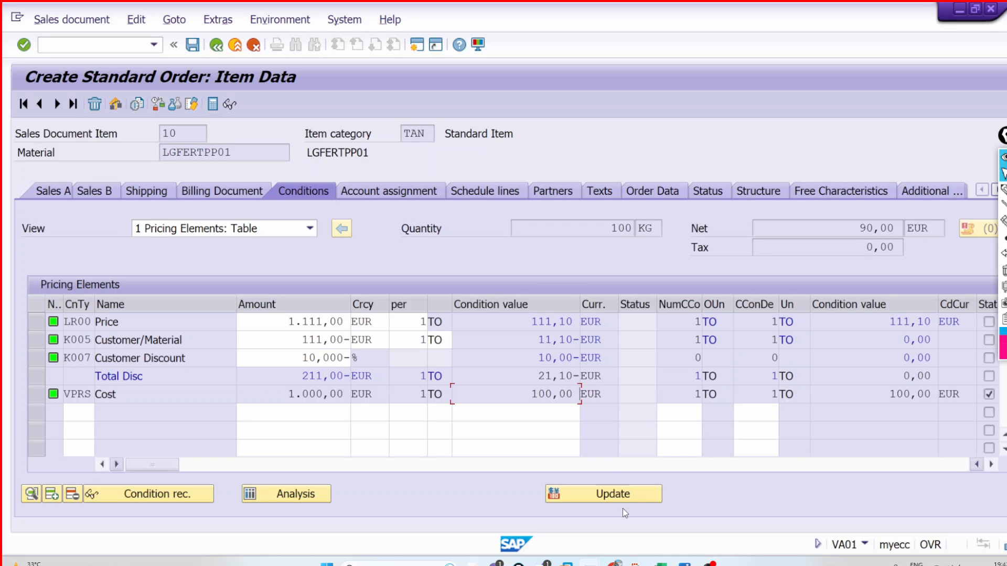
# Switch to the control data of procedure LGDUMM and add step 160 with the description FINAL TOTAL.
pyautogui.moveTo(614, 564)
pyautogui.moveTo(589, 562)
pyautogui.click(566, 435)
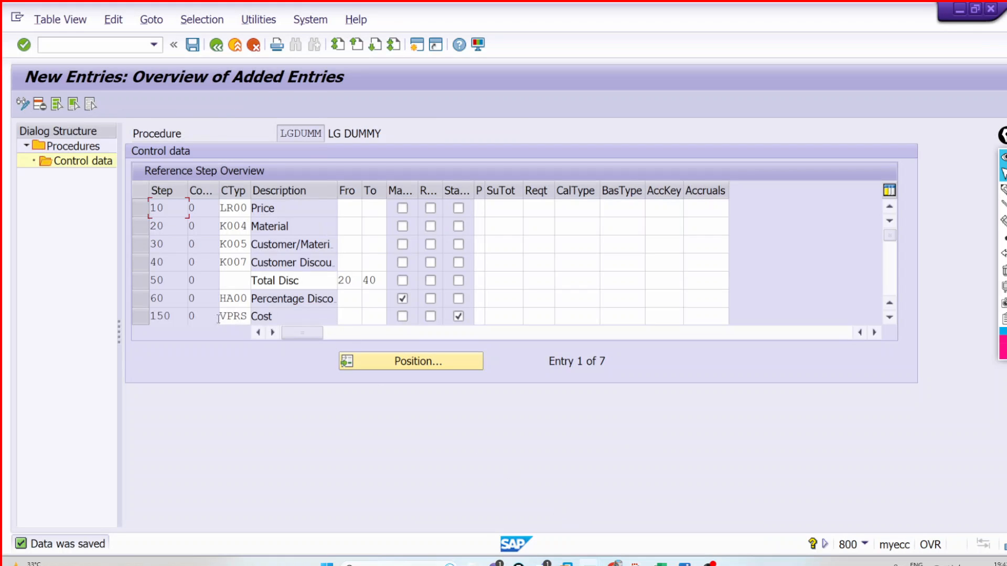
pyautogui.scroll(-1, 212, 310)
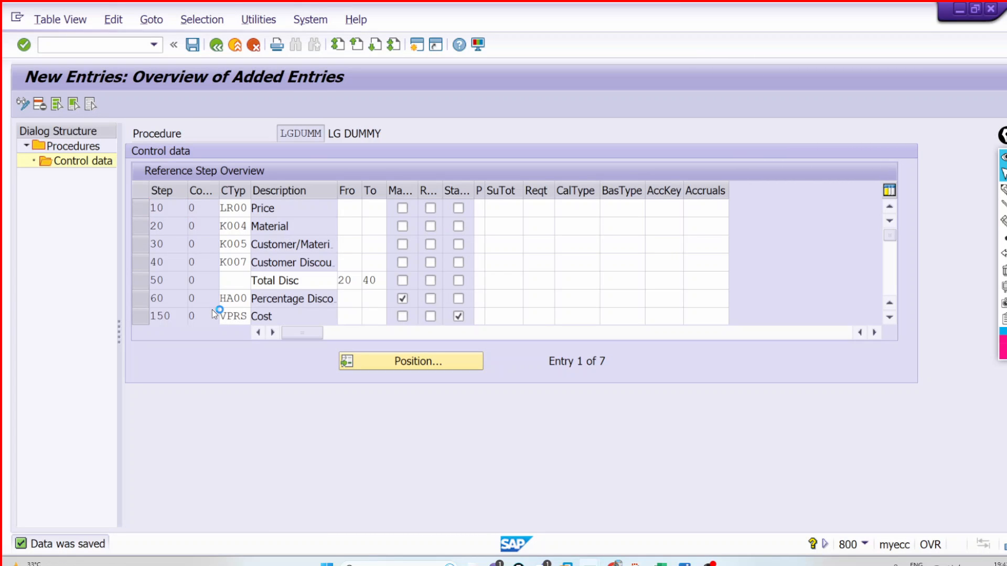
pyautogui.write('160')
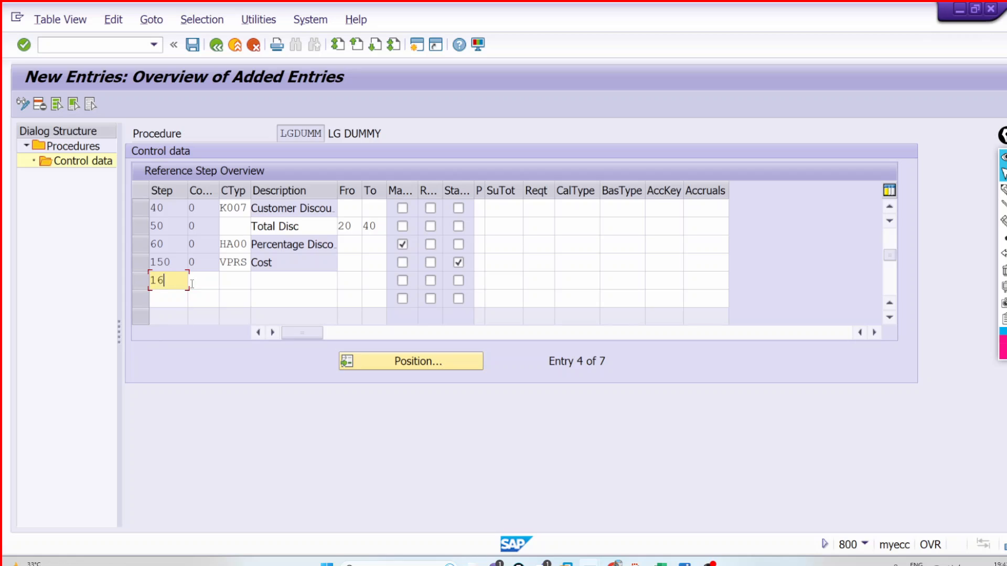
pyautogui.press('Tab')
pyautogui.press('Tab')
pyautogui.press('Tab')
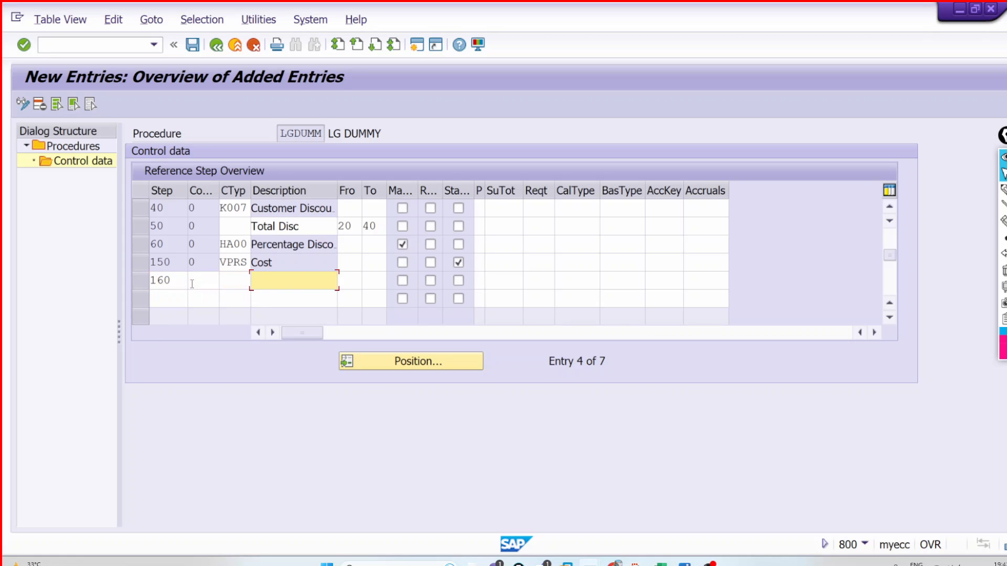
pyautogui.write('FINAL TOA')
pyautogui.press('BackSpace')
pyautogui.write('TAL')
# Set the FINAL TOTAL line's reference steps to run from 10 to 150.
pyautogui.click(347, 282)
pyautogui.write('10')
pyautogui.press('Tab')
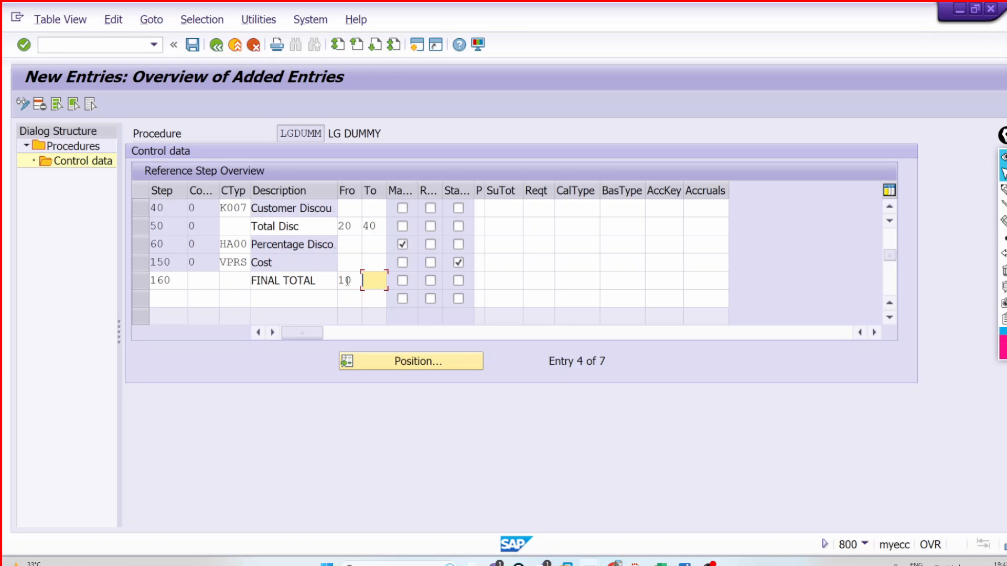
pyautogui.write('150')
pyautogui.click(338, 280)
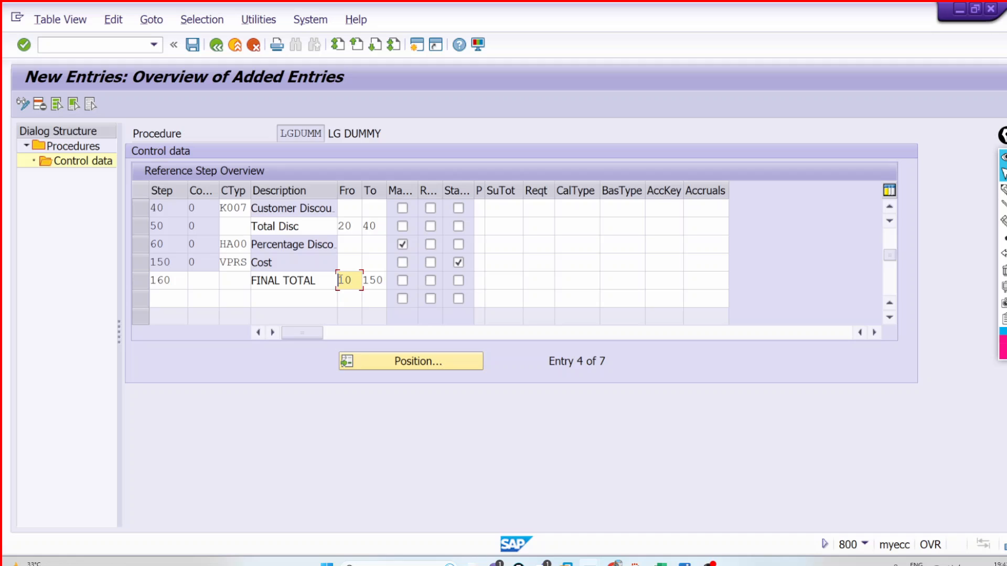
pyautogui.click(370, 279)
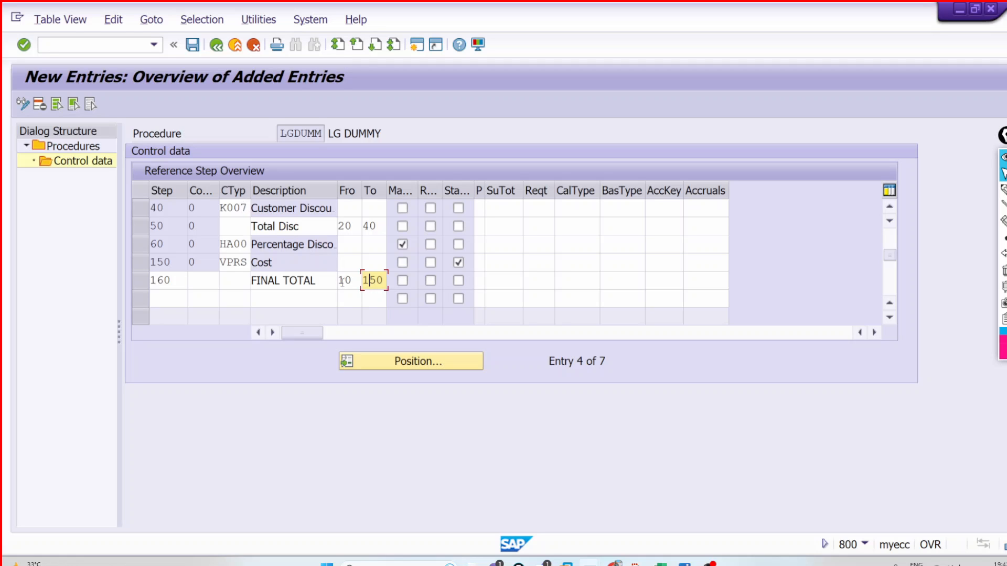
# Clear the Statistical flag on the VPRS cost line in step 150 and save the procedure, accepting the information message.
pyautogui.click(220, 262)
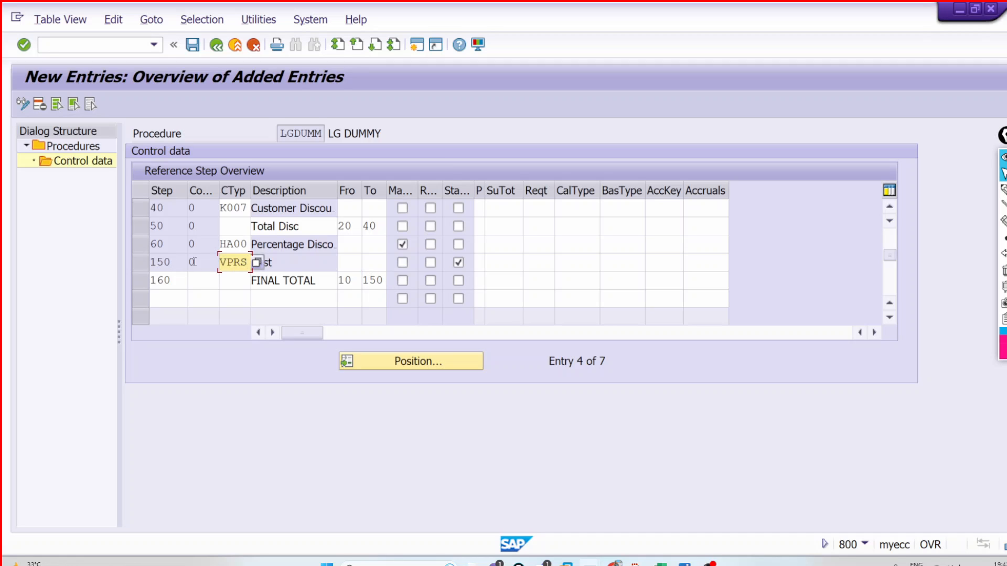
pyautogui.click(459, 268)
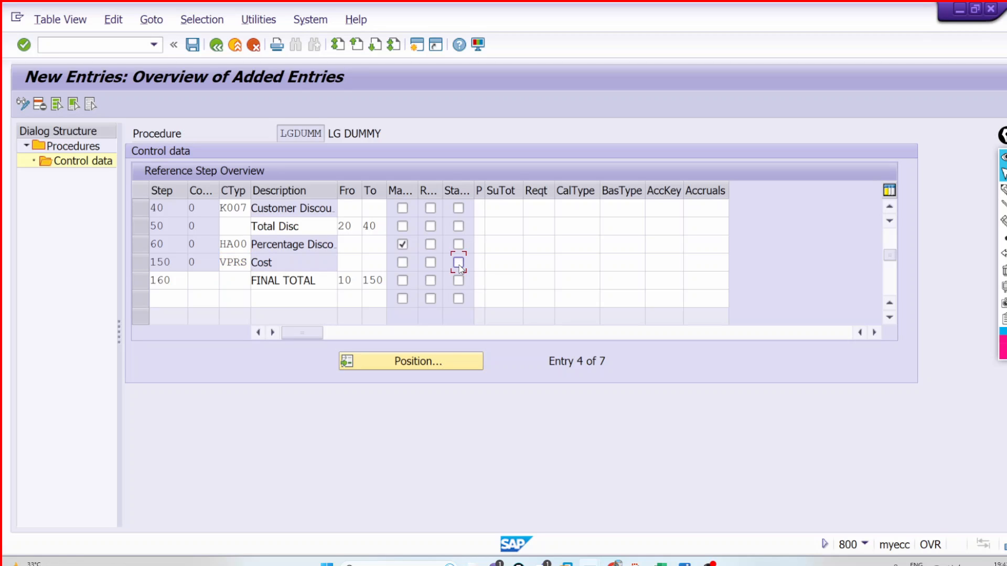
pyautogui.click(193, 47)
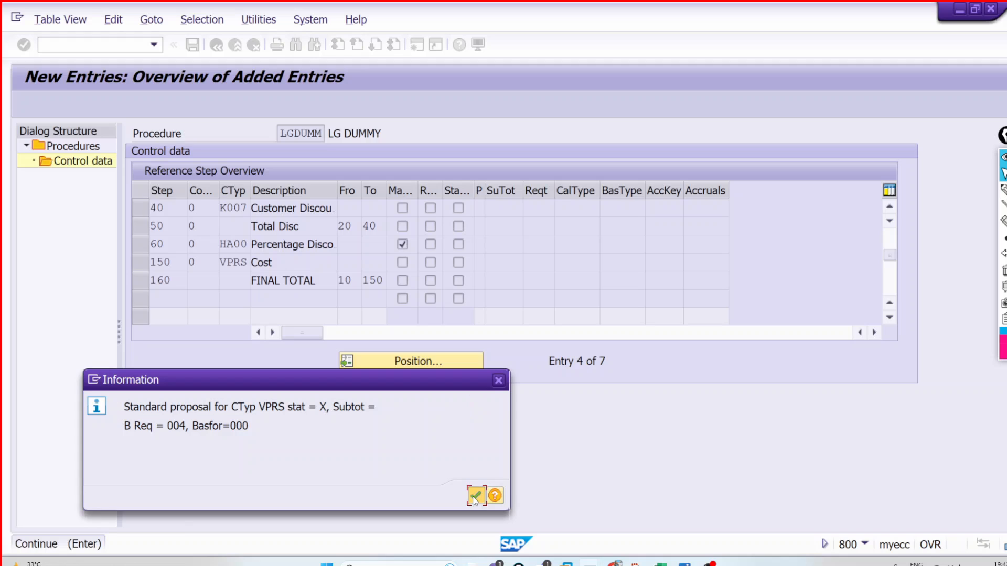
pyautogui.click(474, 498)
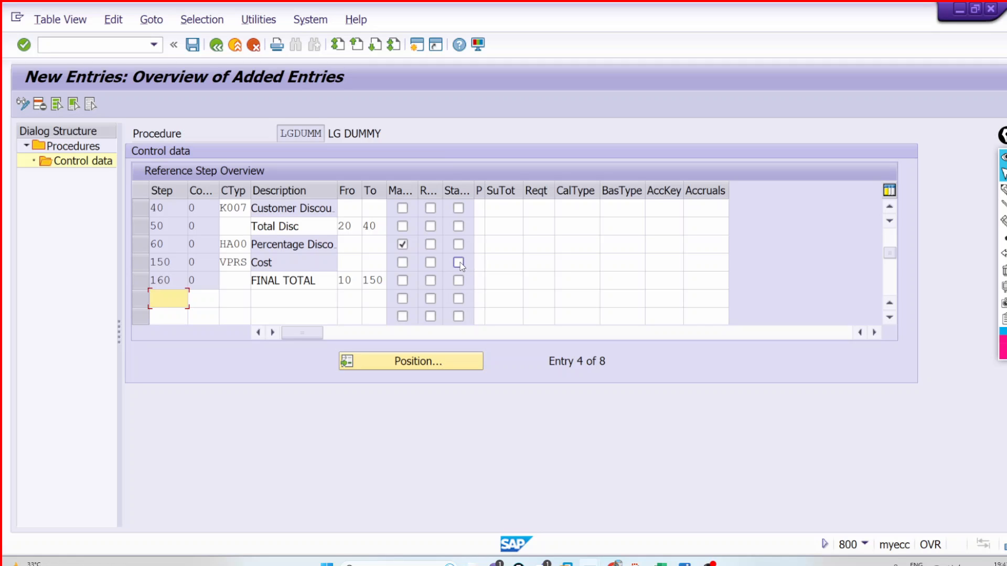
# Review the FINAL TOTAL line and its step range against the other steps of LGDUMM, saving the control data again.
pyautogui.moveTo(319, 279); pyautogui.dragTo(251, 281)
pyautogui.click(250, 280)
pyautogui.click(346, 283)
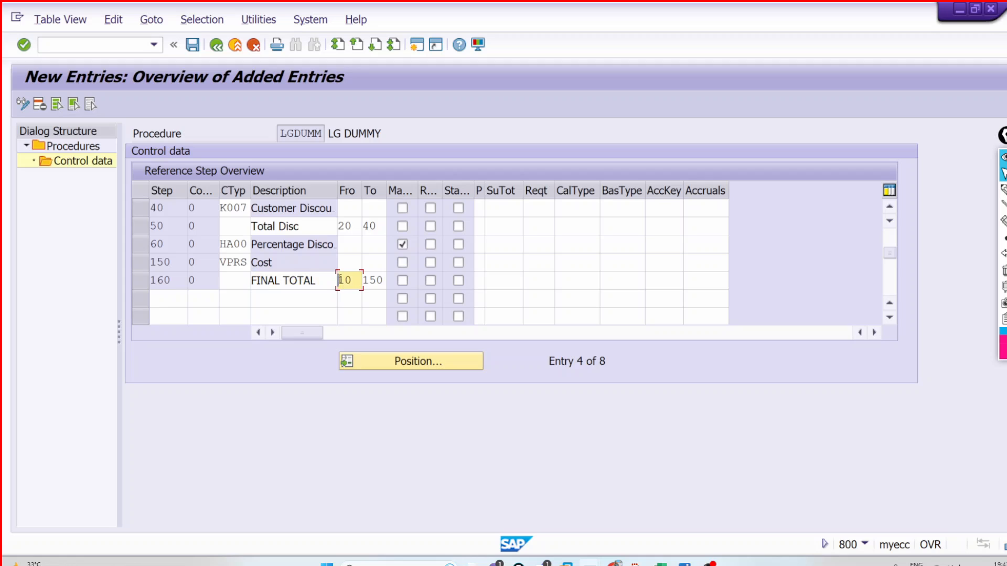
pyautogui.click(889, 207)
pyautogui.click(889, 208)
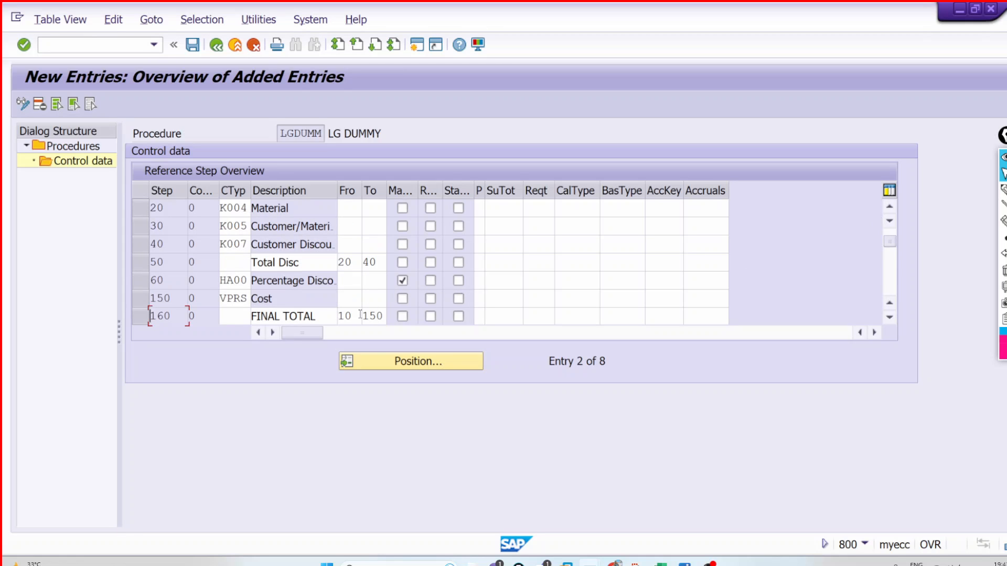
pyautogui.click(326, 318)
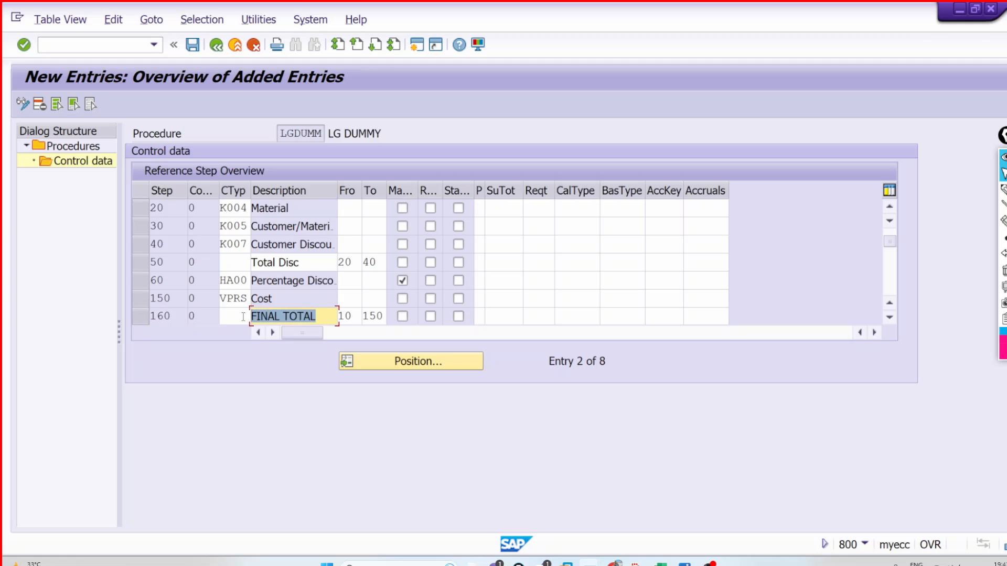
pyautogui.moveTo(327, 318); pyautogui.dragTo(258, 317)
pyautogui.click(258, 316)
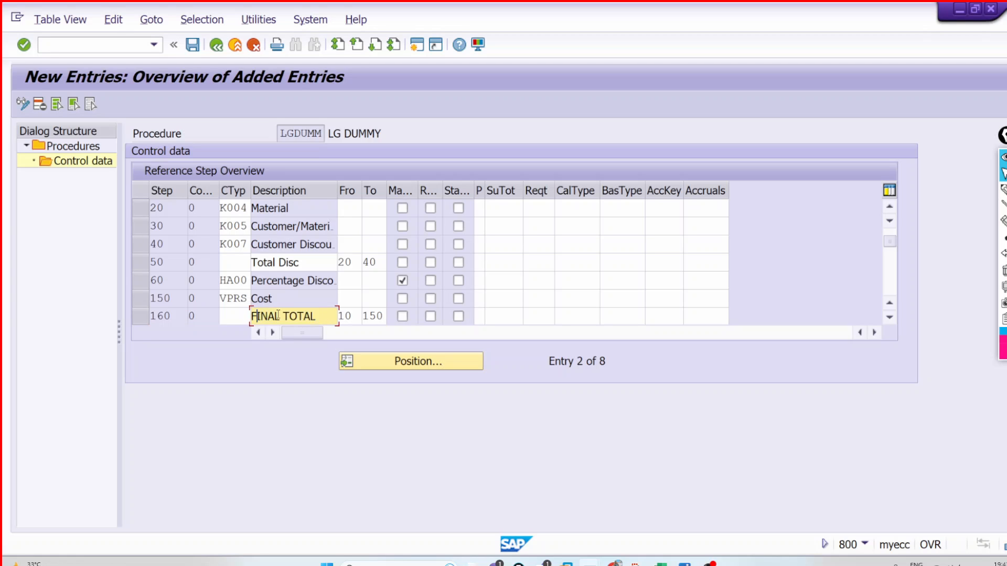
pyautogui.hotkey('ctrl', 's')
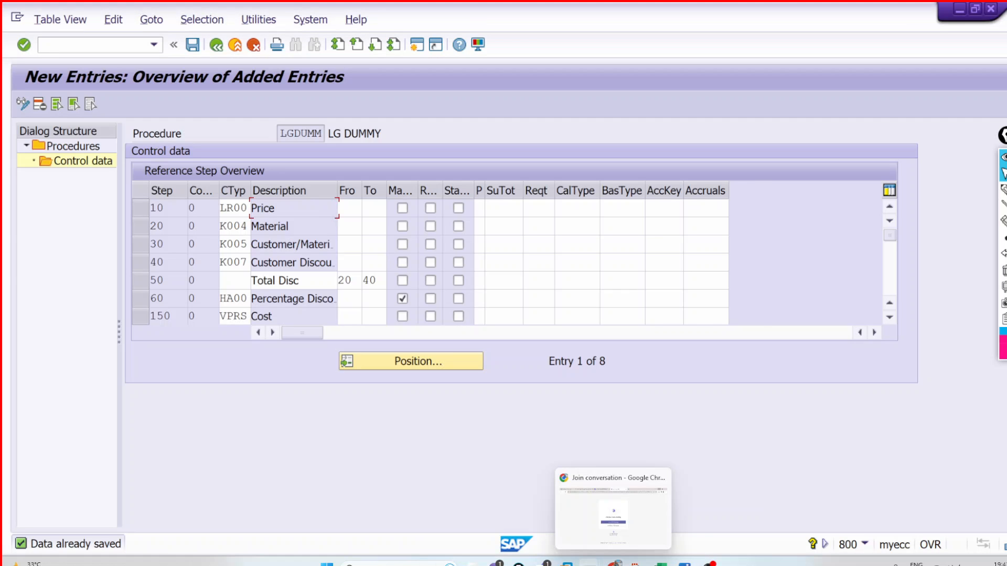
# Return to the sales order, leave it without saving and start another standard order in VA01.
pyautogui.moveTo(591, 563)
pyautogui.click(616, 485)
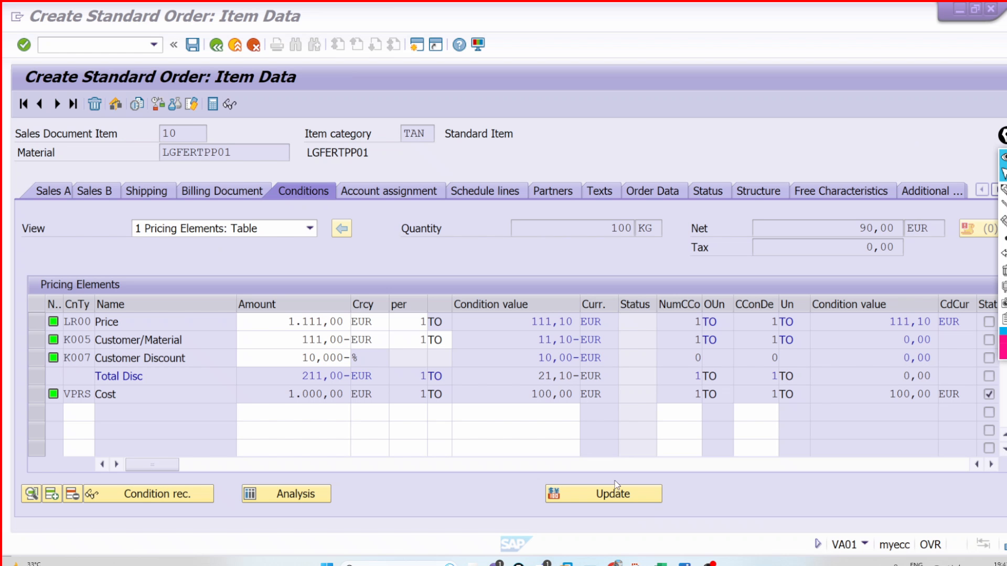
pyautogui.click(236, 46)
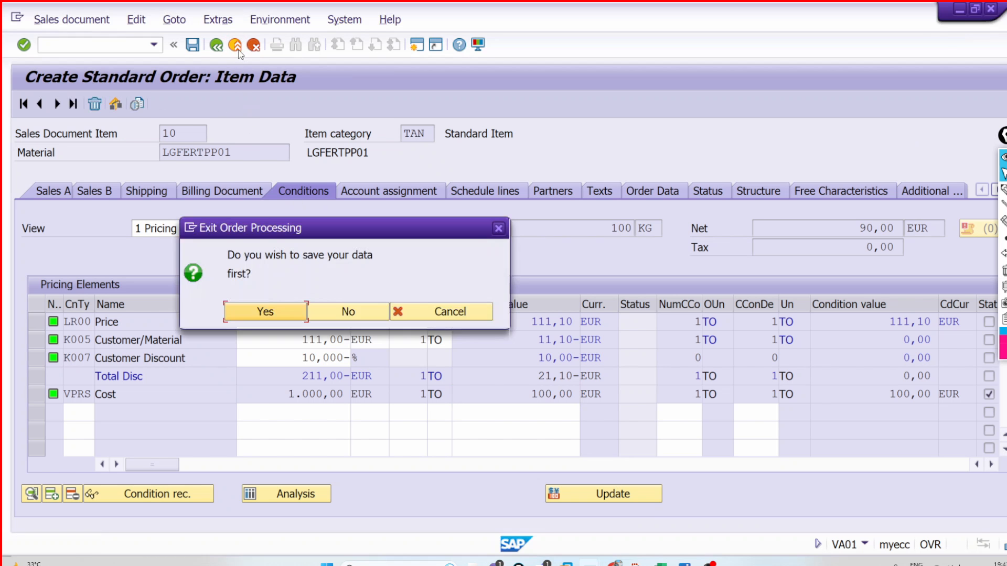
pyautogui.click(371, 313)
pyautogui.write('VA01')
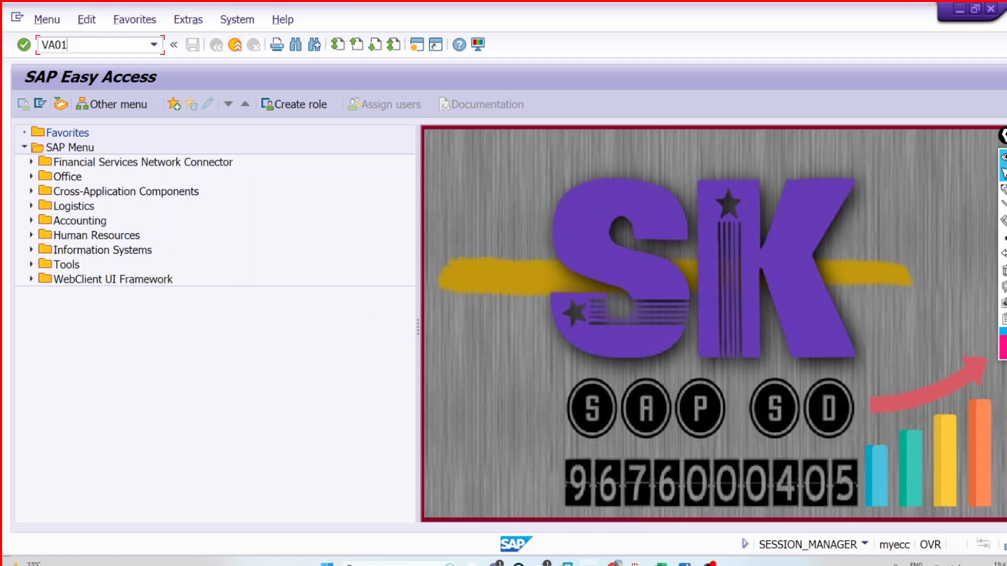
pyautogui.press('Return')
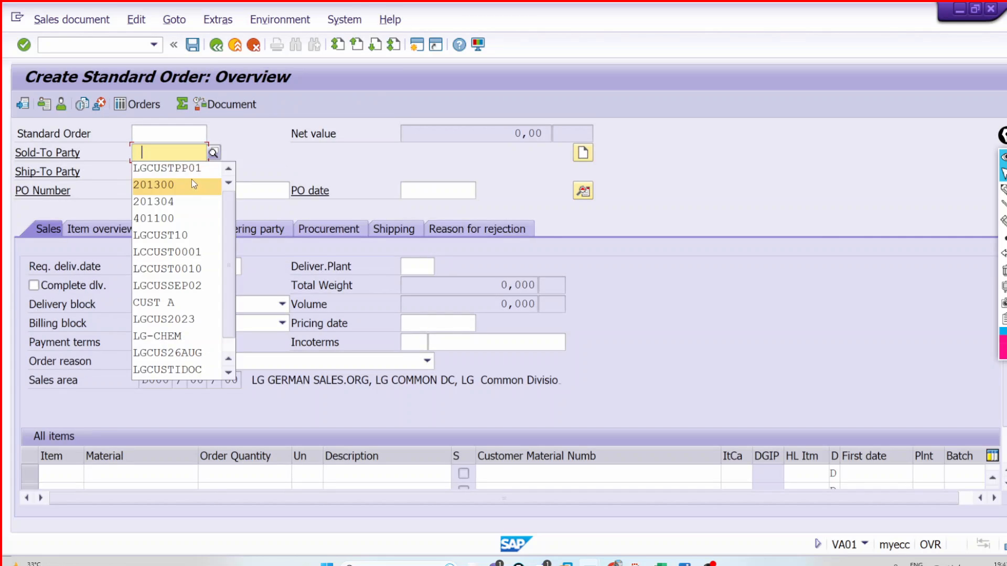
# Enter the test sold-to party, PO number Test Pricing 09 SEP, delivery date 09.09.2023 and material LGFERTPP01 with quantity 100.
pyautogui.click(191, 171)
pyautogui.click(194, 187)
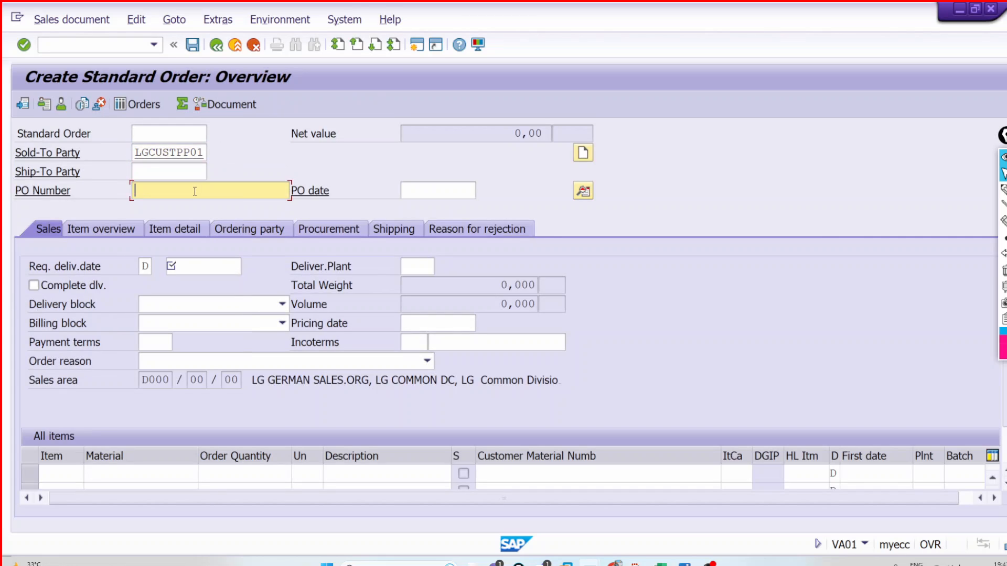
pyautogui.click(202, 209)
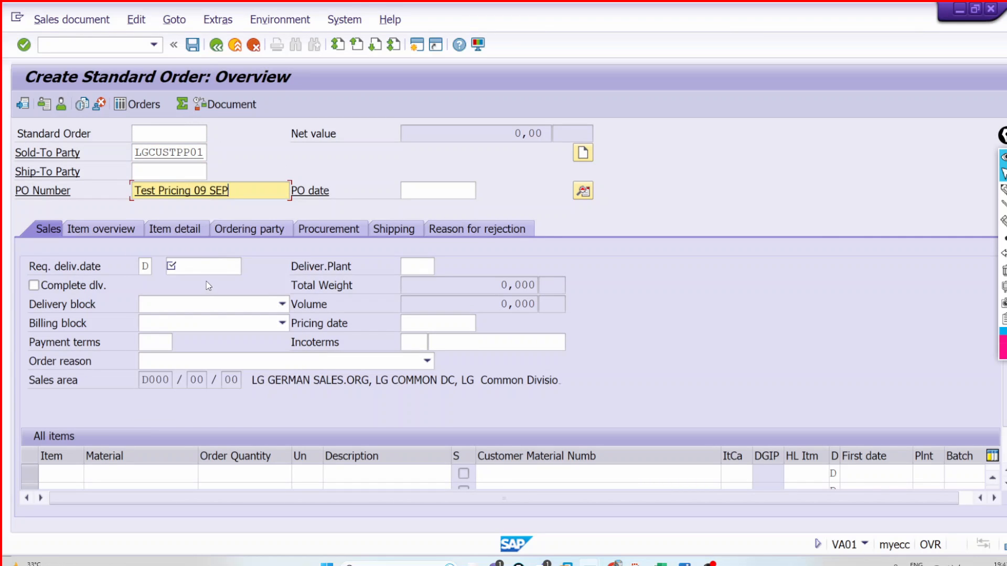
pyautogui.click(200, 267)
pyautogui.click(203, 283)
pyautogui.click(162, 473)
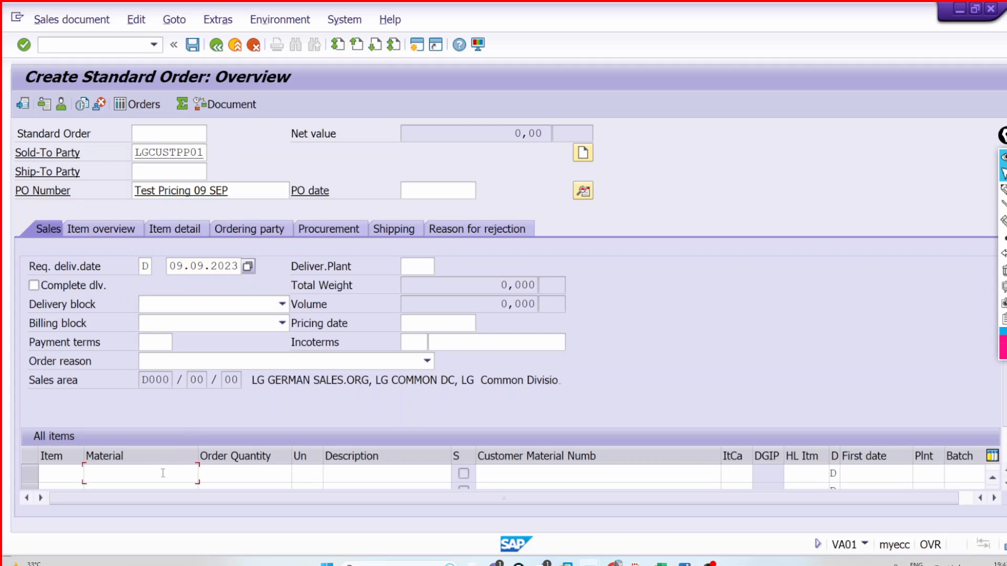
pyautogui.click(152, 241)
pyautogui.press('Tab')
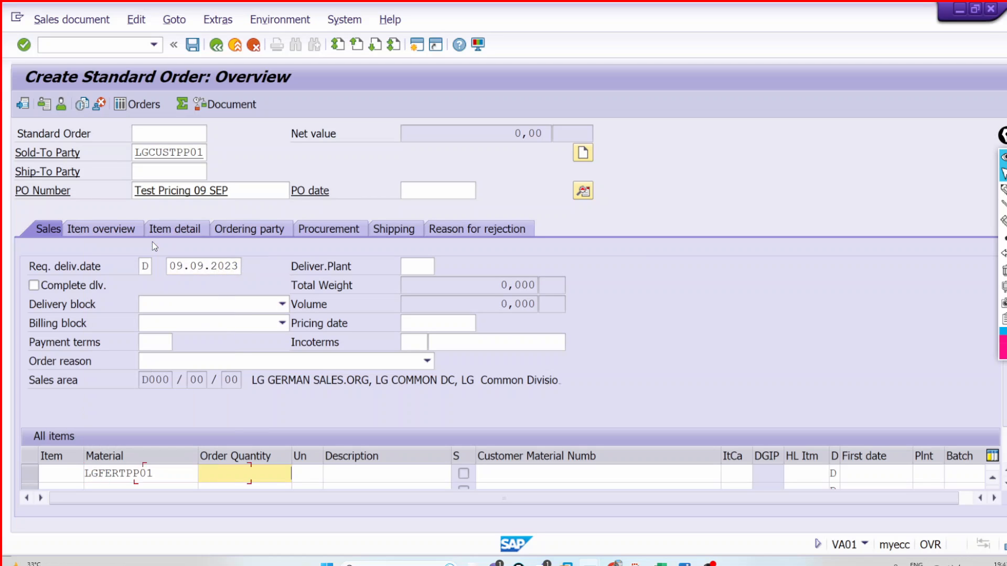
pyautogui.write('100')
pyautogui.press('Return')
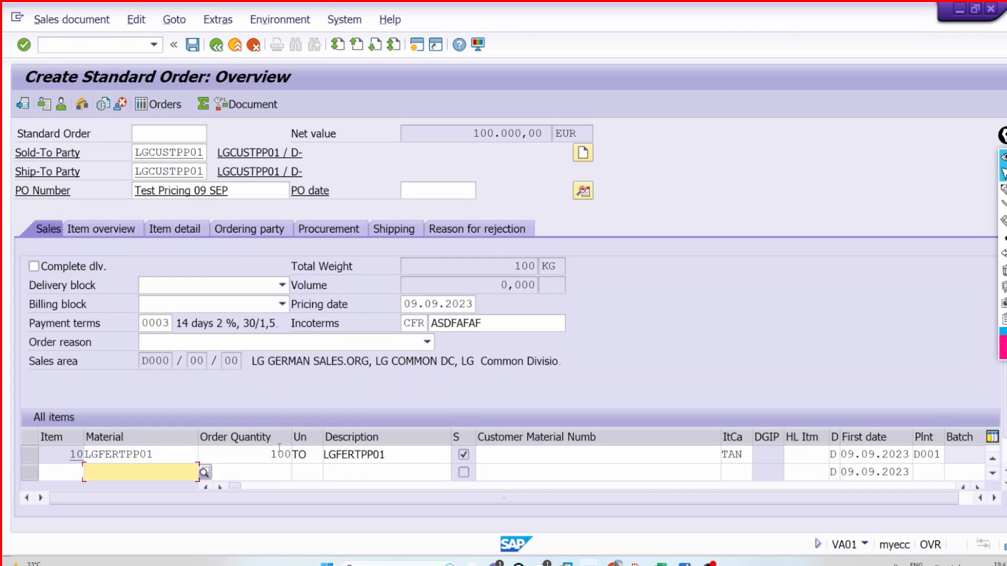
# Change the sales unit of item 10 to KG.
pyautogui.click(315, 453)
pyautogui.press('BackSpace')
pyautogui.press('BackSpace')
pyautogui.write('KG')
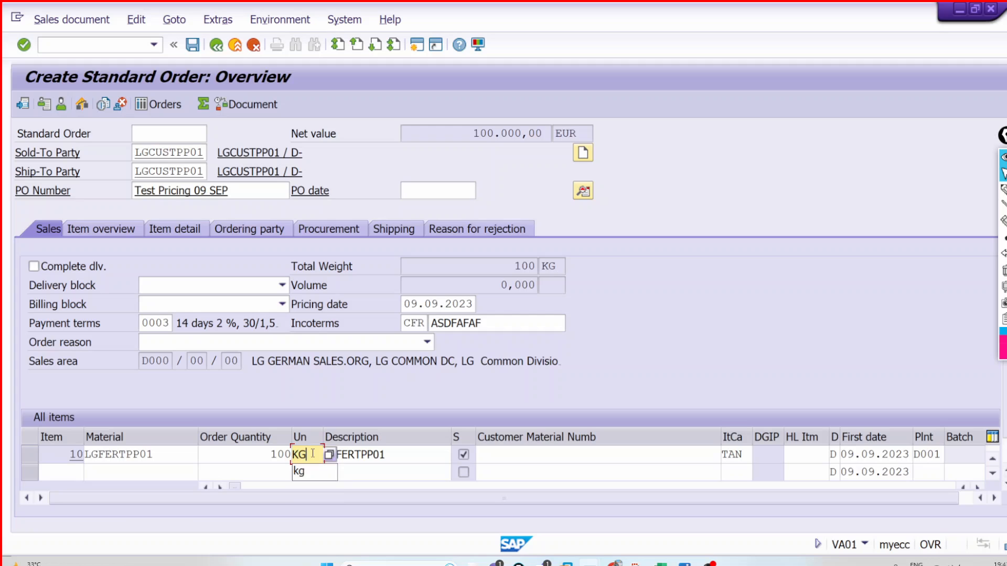
pyautogui.press('Return')
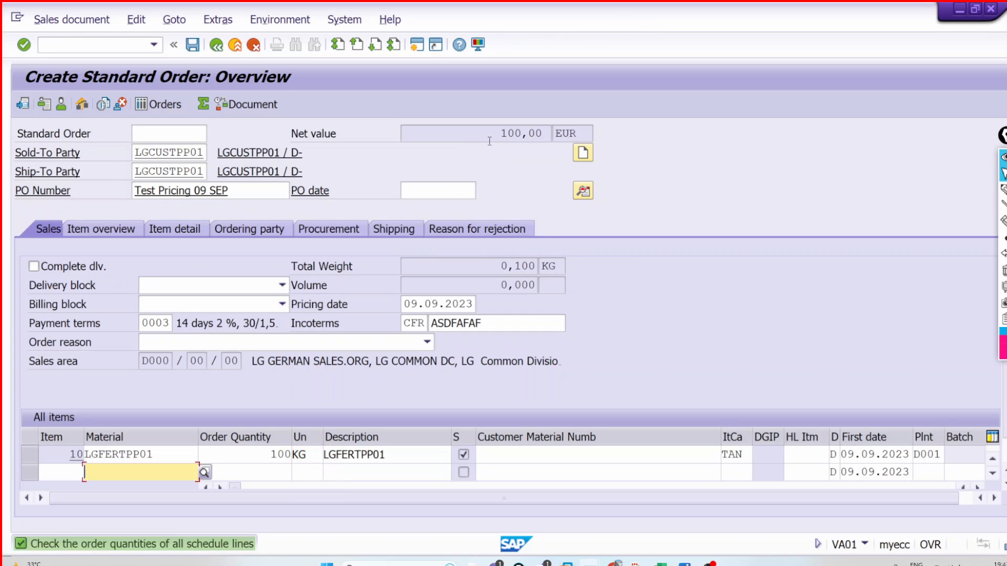
# Open the pricing conditions of item 10 and examine the condition value of the non-statistical VPRS cost line.
pyautogui.doubleClick(254, 451)
pyautogui.click(314, 193)
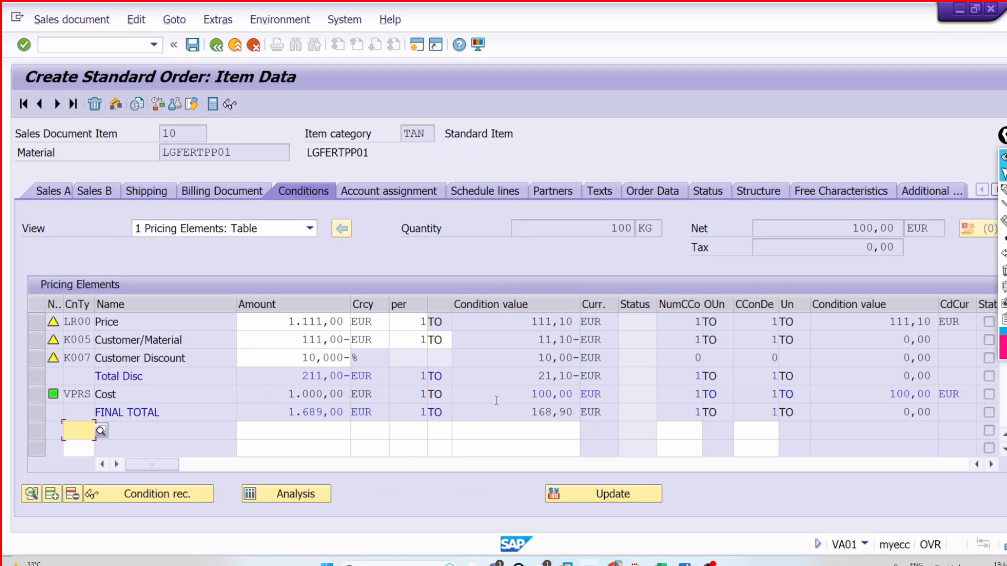
pyautogui.moveTo(496, 399); pyautogui.dragTo(575, 393)
pyautogui.click(580, 393)
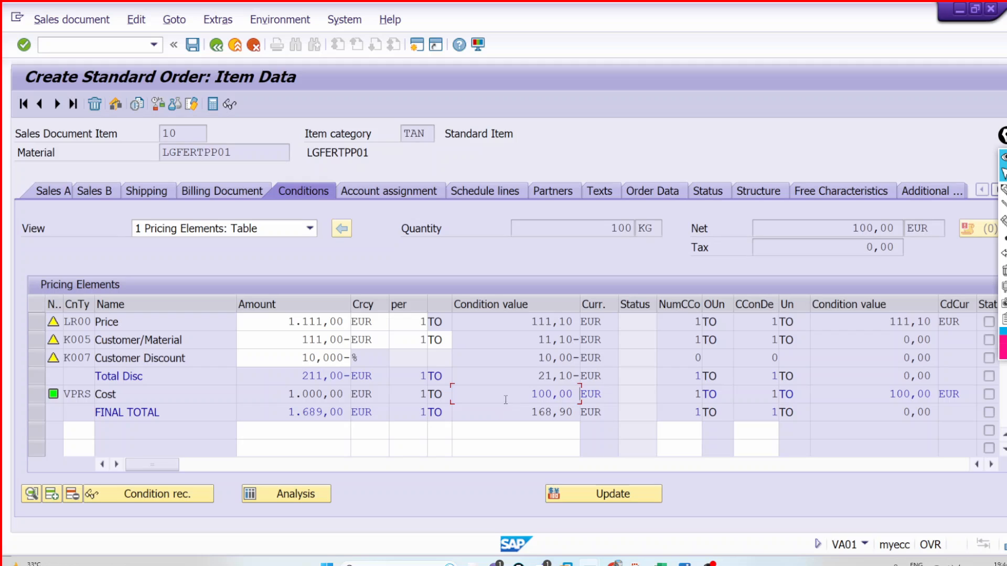
pyautogui.moveTo(505, 397); pyautogui.dragTo(598, 387)
pyautogui.click(569, 393)
pyautogui.moveTo(529, 394); pyautogui.dragTo(605, 394)
pyautogui.click(559, 394)
pyautogui.moveTo(530, 394); pyautogui.dragTo(581, 394)
pyautogui.click(581, 394)
pyautogui.moveTo(532, 394); pyautogui.dragTo(578, 396)
pyautogui.click(578, 395)
# Examine the amount of the VPRS cost condition in the item's pricing elements.
pyautogui.click(208, 400)
pyautogui.click(95, 396)
pyautogui.moveTo(288, 395); pyautogui.dragTo(343, 394)
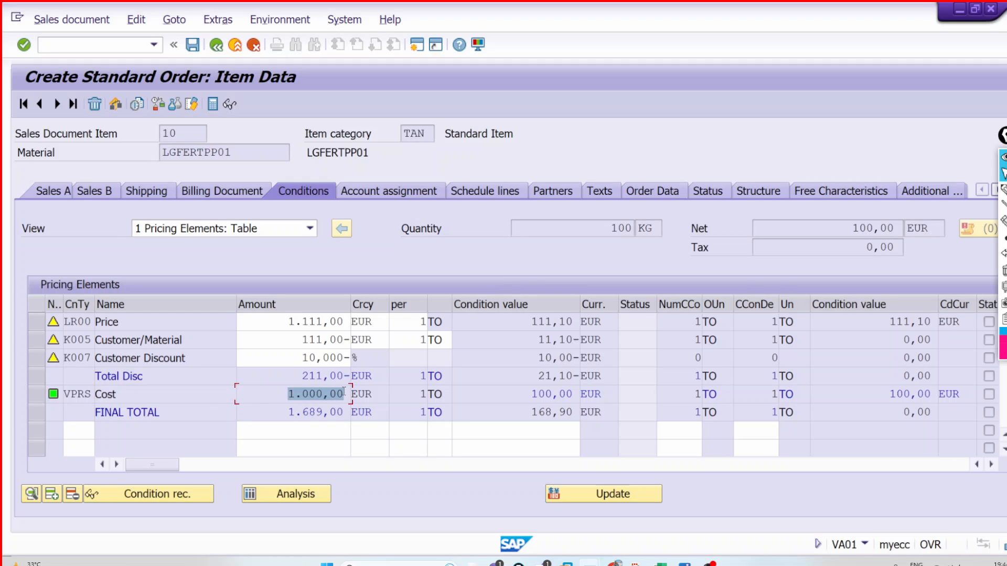
pyautogui.click(343, 393)
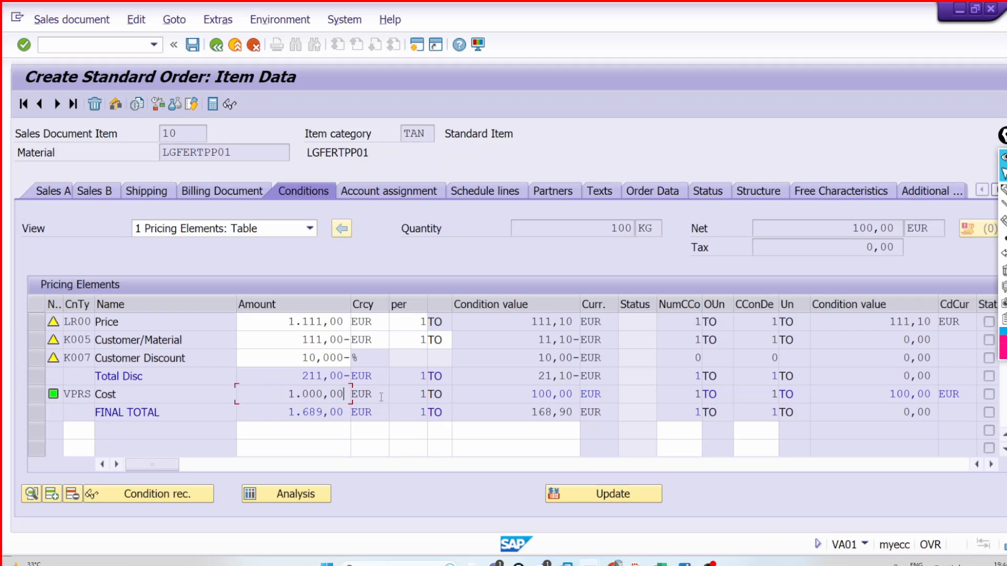
pyautogui.moveTo(286, 394); pyautogui.dragTo(354, 396)
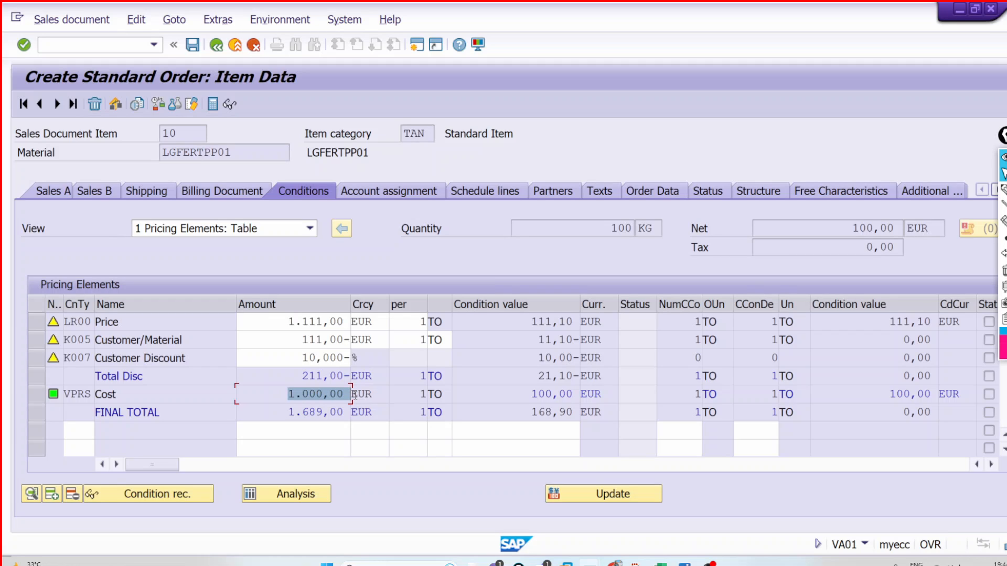
# Compare the VPRS cost amount and condition value with the Price line and the item's net value.
pyautogui.click(310, 394)
pyautogui.moveTo(285, 394); pyautogui.dragTo(424, 393)
pyautogui.click(310, 393)
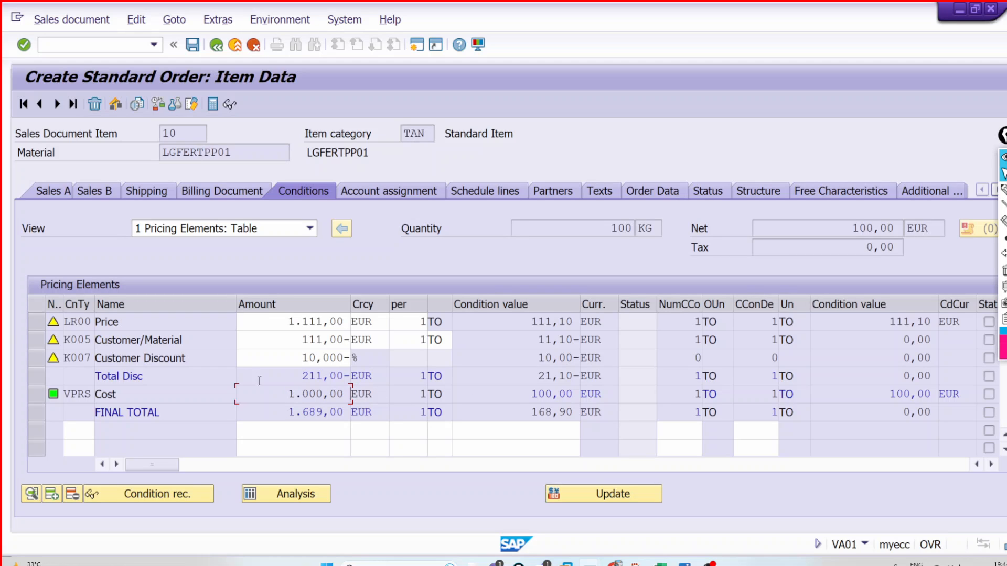
pyautogui.moveTo(145, 321); pyautogui.dragTo(59, 316)
pyautogui.moveTo(133, 323); pyautogui.dragTo(58, 321)
pyautogui.moveTo(57, 326)
pyautogui.doubleClick(100, 396)
pyautogui.click(90, 397)
pyautogui.moveTo(532, 396); pyautogui.dragTo(583, 396)
pyautogui.click(578, 395)
pyautogui.moveTo(527, 395); pyautogui.dragTo(593, 392)
pyautogui.moveTo(846, 231); pyautogui.dragTo(901, 230)
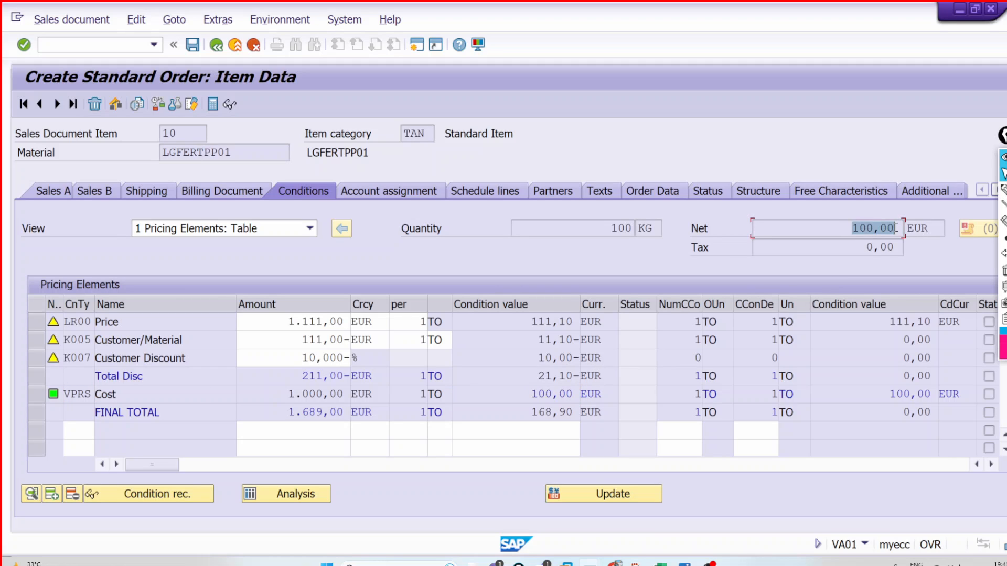
pyautogui.moveTo(527, 396); pyautogui.dragTo(593, 395)
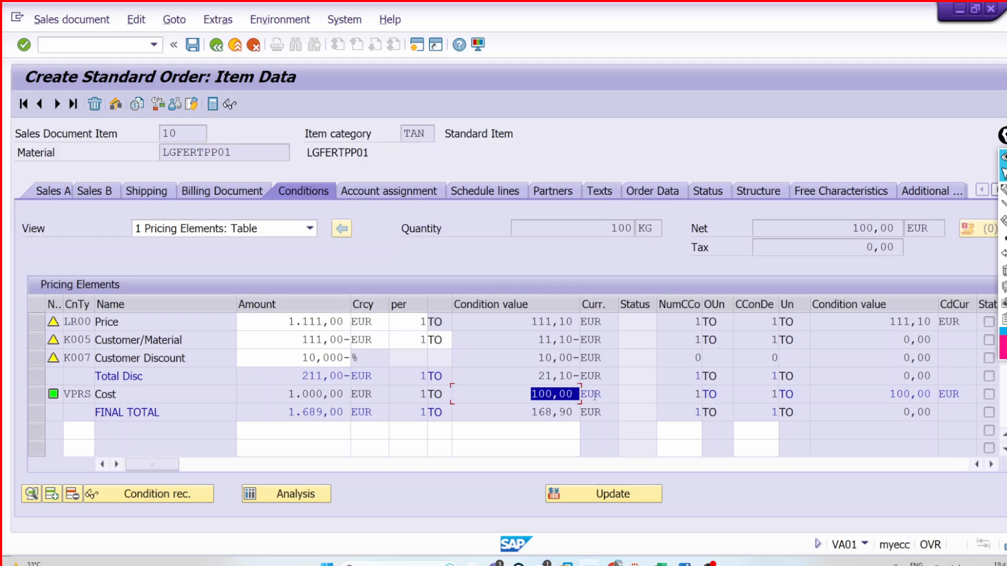
pyautogui.click(593, 394)
pyautogui.moveTo(528, 395); pyautogui.dragTo(579, 394)
pyautogui.click(578, 394)
# Mark VPRS Cost, step 150 of procedure LGDUMM, as statistical and save, accepting the standard proposal information.
pyautogui.moveTo(592, 560)
pyautogui.click(581, 515)
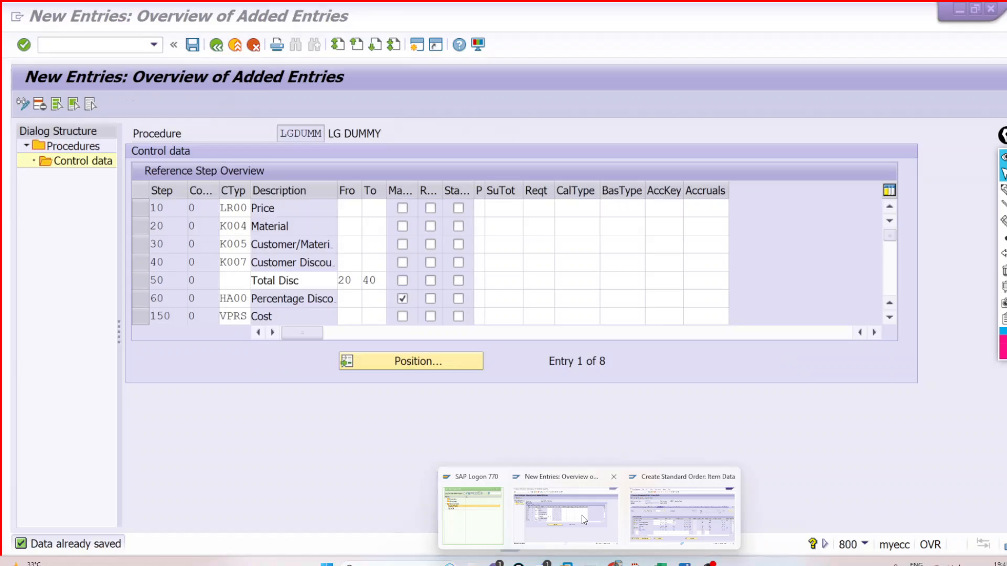
pyautogui.click(459, 317)
pyautogui.click(193, 50)
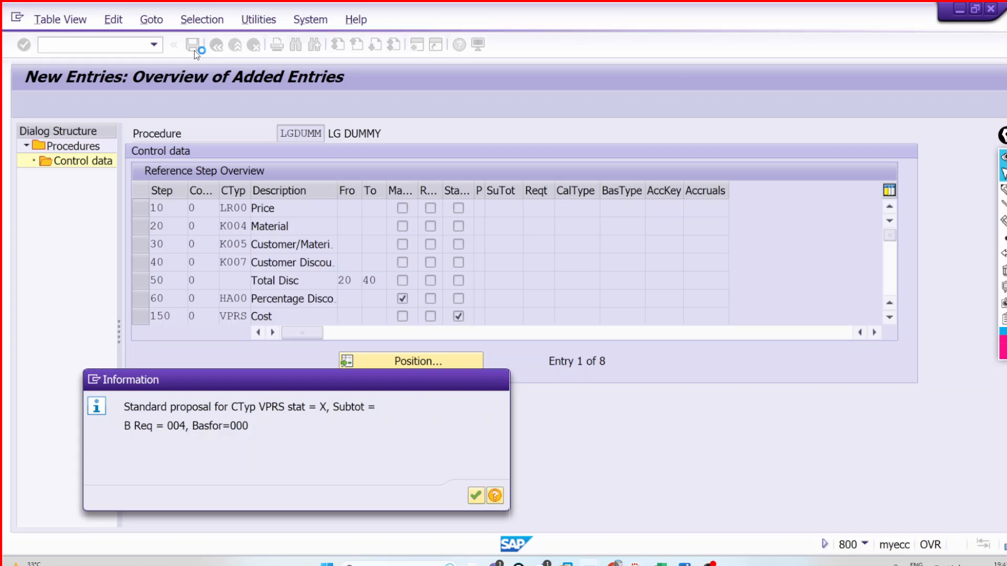
pyautogui.press('Return')
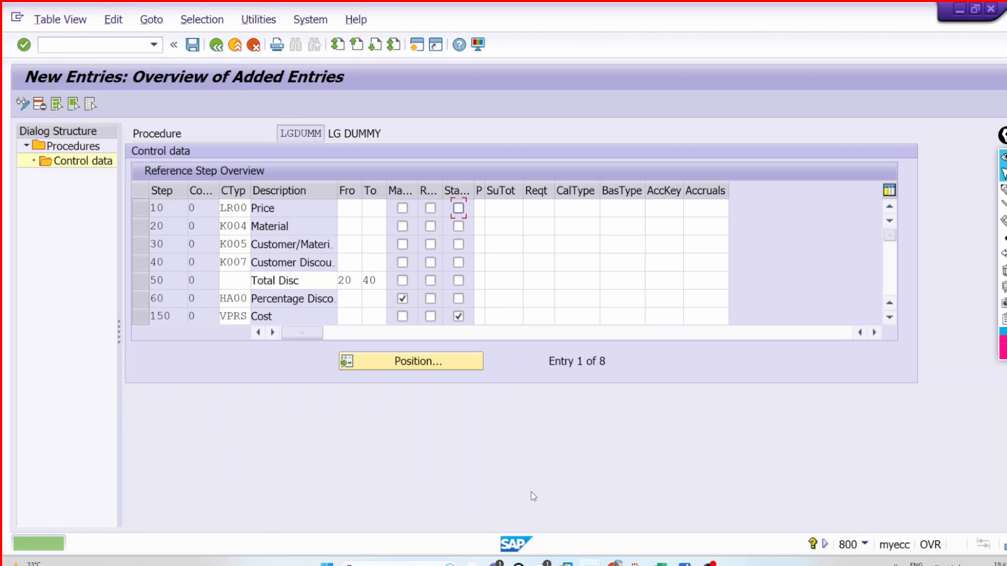
# Discard the open sales order and start a new VA01 standard order OR for sales area D000/00/00.
pyautogui.moveTo(589, 564)
pyautogui.click(658, 511)
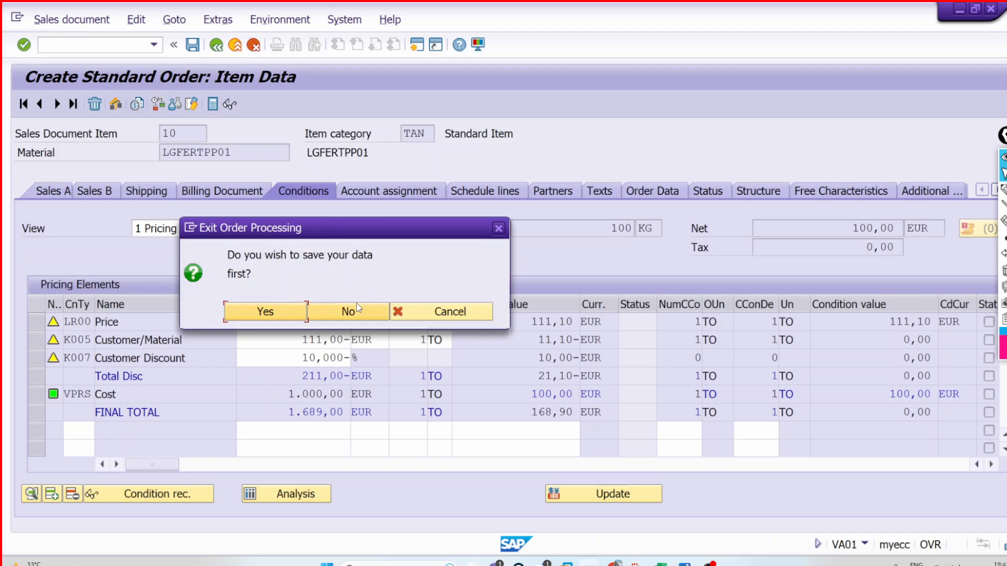
pyautogui.click(358, 310)
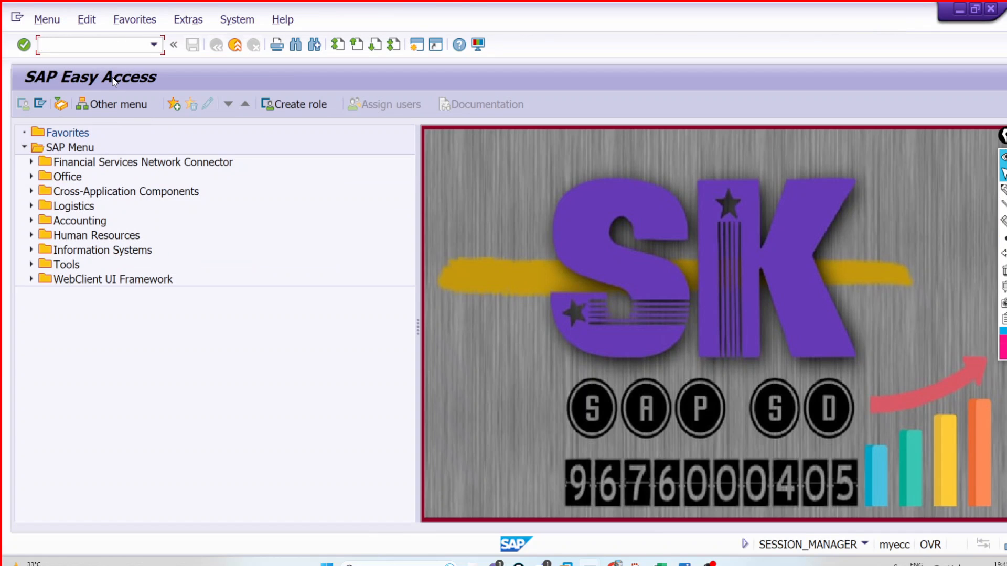
pyautogui.write('VA01')
pyautogui.press('Return')
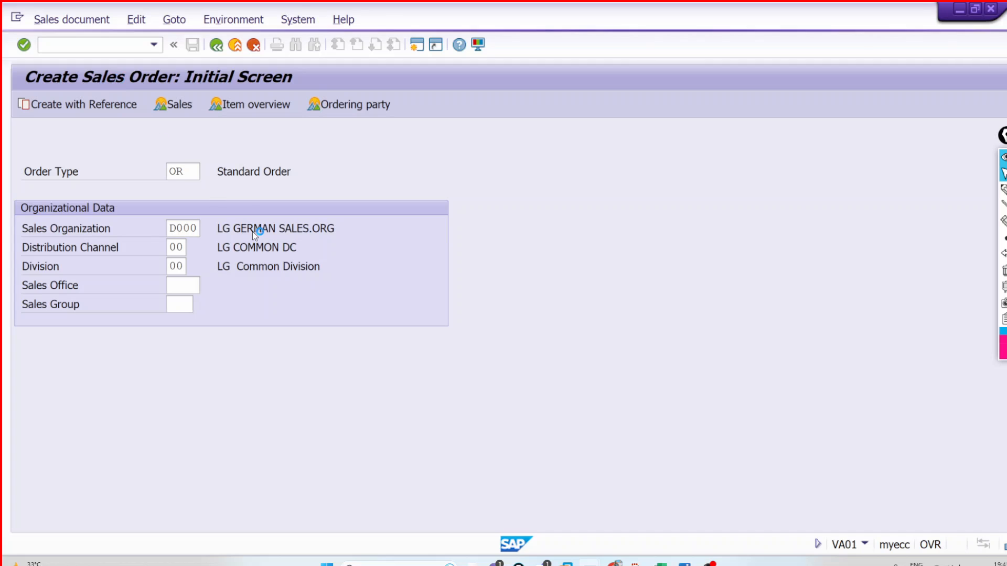
pyautogui.press('Return')
# Enter the test sold-to party, PO number Test Pricing 09 SEP, delivery date 09.09.2023 and 100 KG of material LGFERTPP01.
pyautogui.click(199, 152)
pyautogui.click(199, 173)
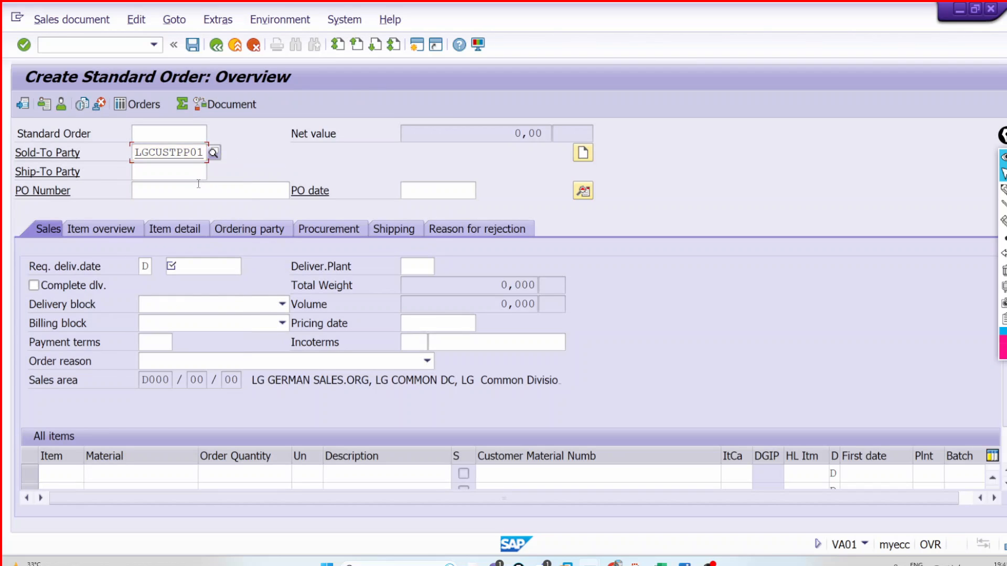
pyautogui.click(200, 191)
pyautogui.click(201, 206)
pyautogui.click(204, 266)
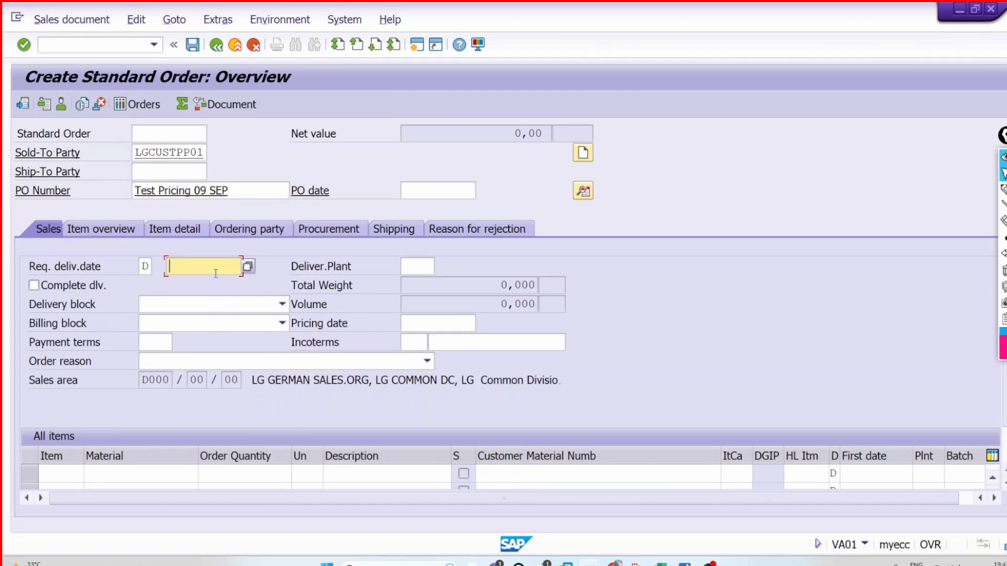
pyautogui.click(202, 282)
pyautogui.click(173, 468)
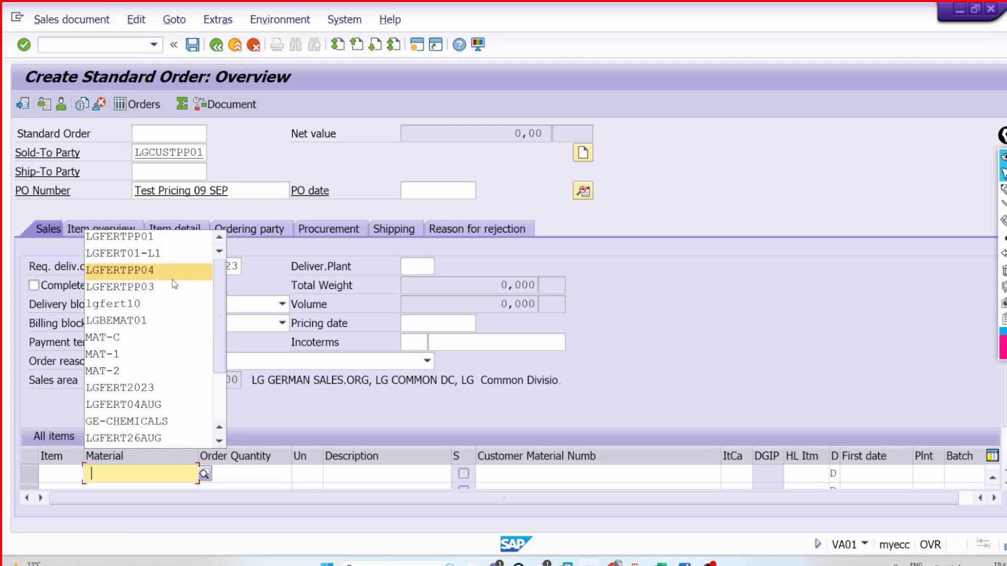
pyautogui.click(170, 239)
pyautogui.press('Tab')
pyautogui.write('100')
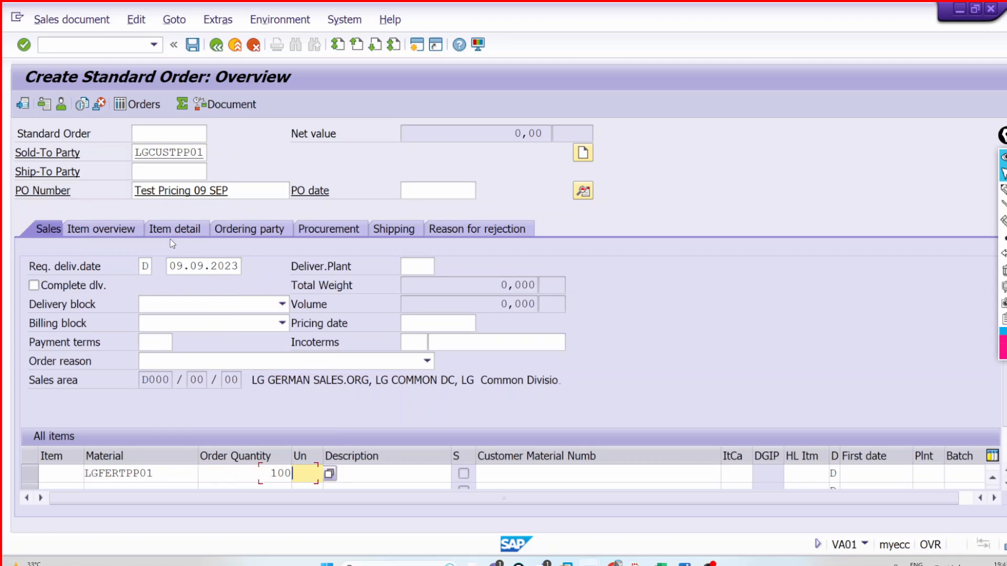
pyautogui.press('Return')
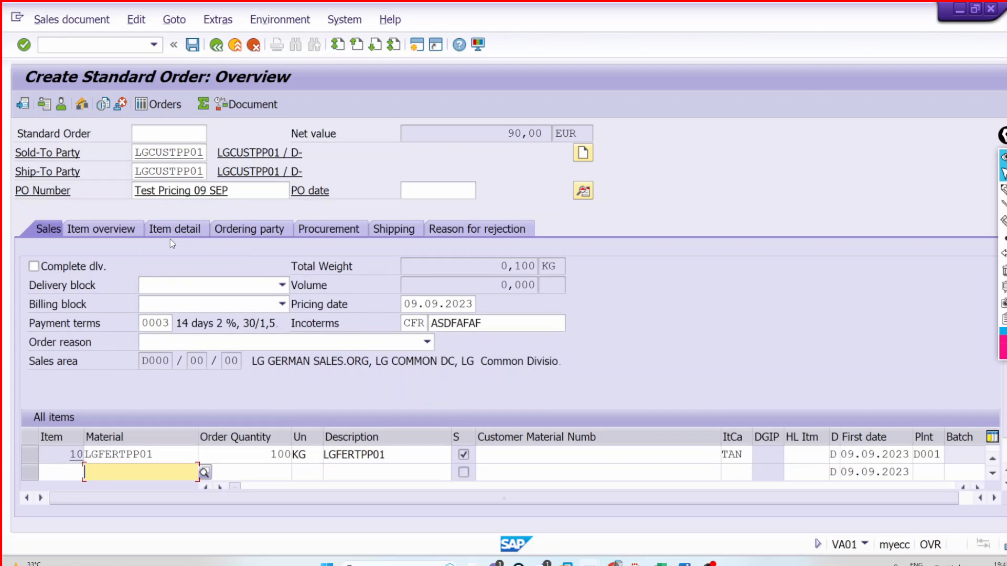
# Open item 10's pricing conditions and examine the statistical VPRS cost line against the FINAL TOTAL value.
pyautogui.doubleClick(274, 455)
pyautogui.click(318, 192)
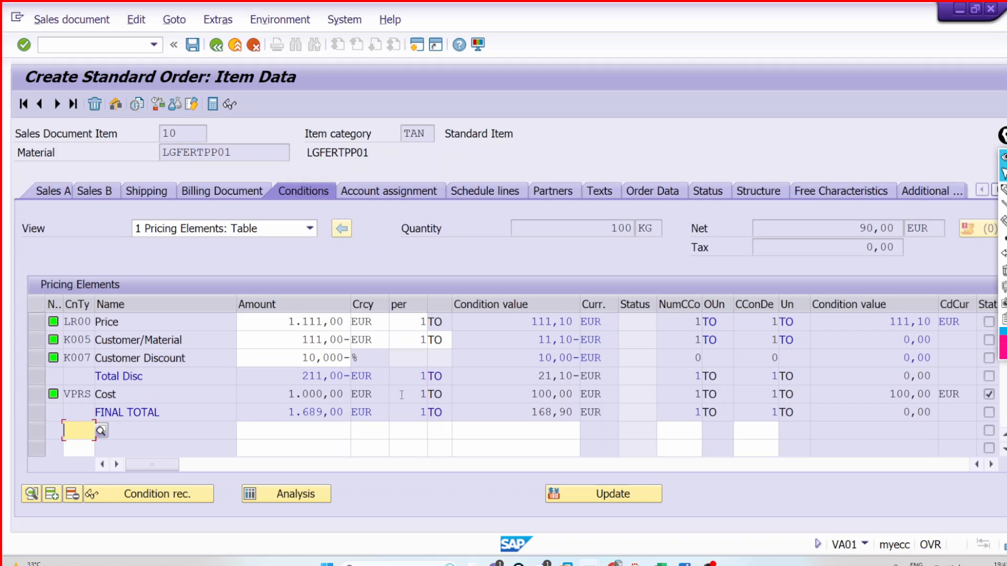
pyautogui.moveTo(527, 394); pyautogui.dragTo(573, 394)
pyautogui.click(573, 393)
pyautogui.moveTo(63, 393); pyautogui.dragTo(92, 394)
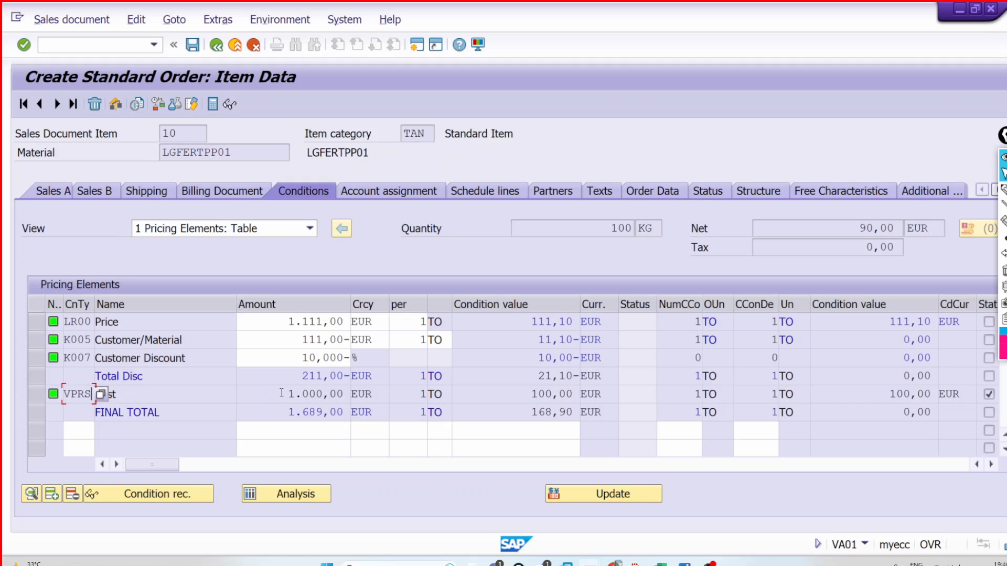
pyautogui.moveTo(284, 393); pyautogui.dragTo(350, 394)
pyautogui.moveTo(531, 394); pyautogui.dragTo(584, 395)
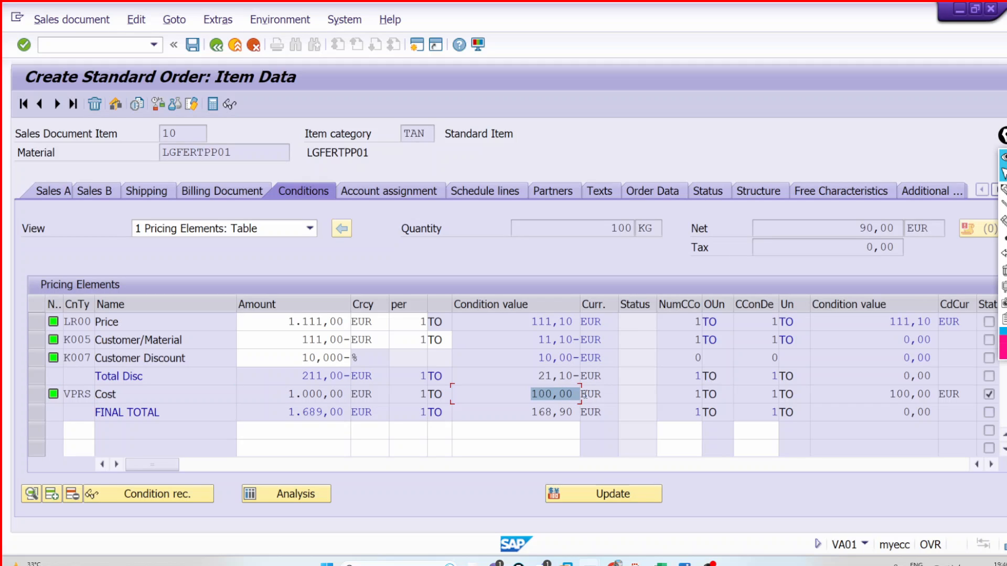
pyautogui.click(576, 395)
pyautogui.moveTo(531, 395); pyautogui.dragTo(577, 394)
pyautogui.click(576, 395)
pyautogui.moveTo(529, 412); pyautogui.dragTo(583, 412)
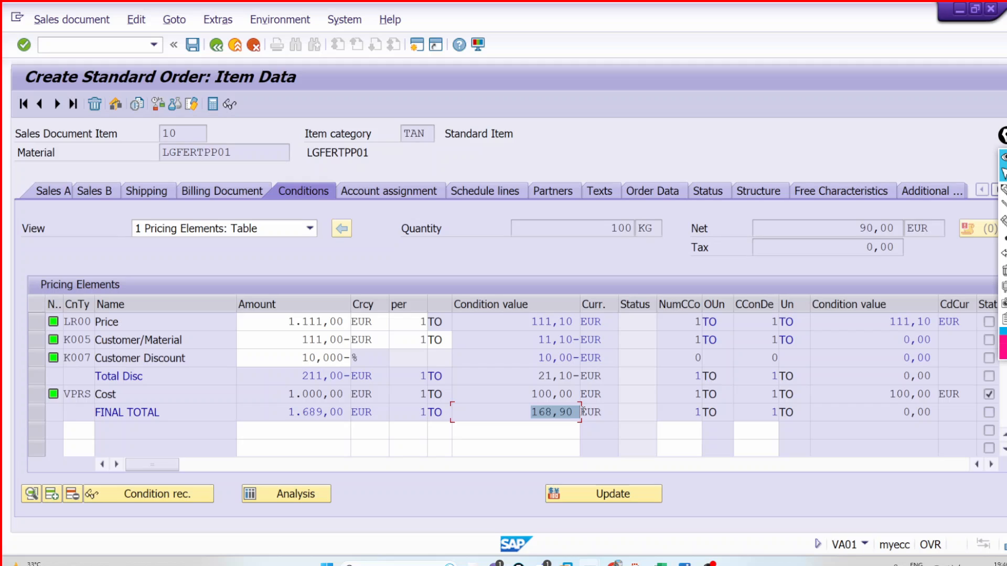
pyautogui.click(583, 412)
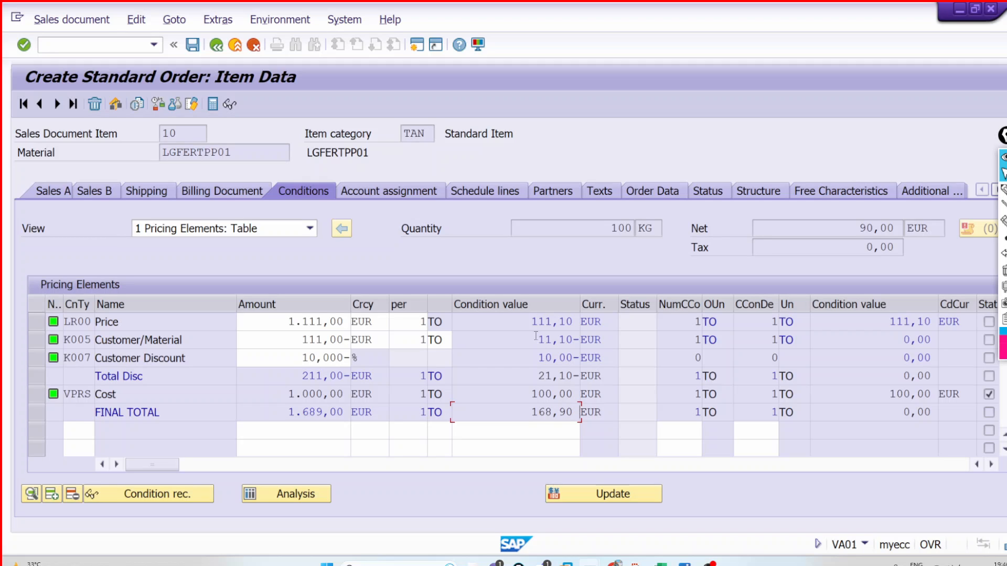
# Examine the condition value of the Total Disc subtotal and its relation to FINAL TOTAL.
pyautogui.click(541, 373)
pyautogui.moveTo(538, 376); pyautogui.dragTo(572, 376)
pyautogui.click(574, 377)
pyautogui.moveTo(178, 381); pyautogui.dragTo(100, 378)
pyautogui.moveTo(503, 370); pyautogui.dragTo(579, 374)
pyautogui.click(580, 375)
pyautogui.moveTo(524, 377); pyautogui.dragTo(627, 372)
pyautogui.moveTo(537, 376); pyautogui.dragTo(577, 376)
pyautogui.click(577, 376)
pyautogui.moveTo(533, 412); pyautogui.dragTo(591, 414)
# Mark the Total Disc subtotal, step 50 of procedure LGDUMM, as statistical and save the procedure.
pyautogui.moveTo(588, 564)
pyautogui.click(585, 511)
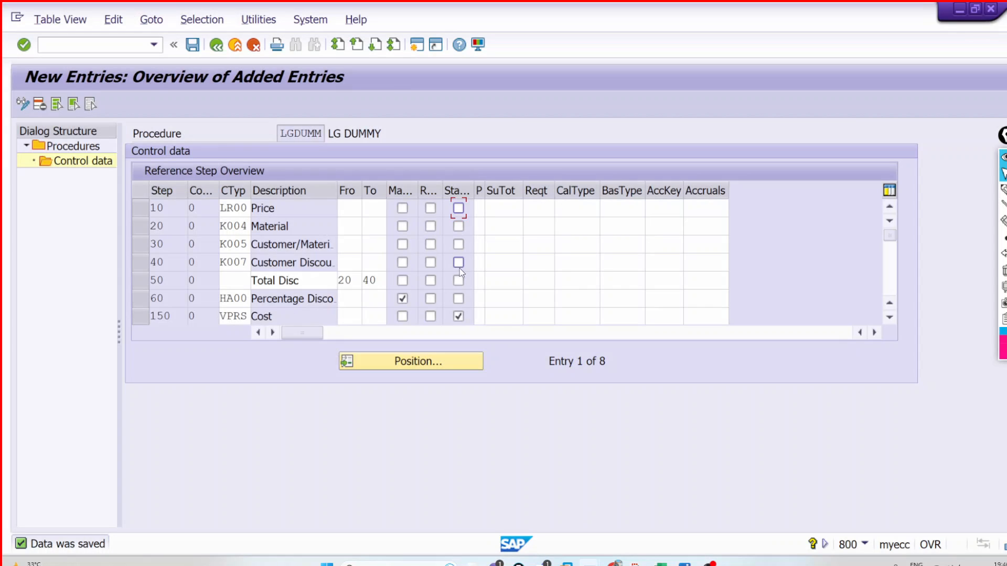
pyautogui.click(459, 282)
pyautogui.click(179, 315)
pyautogui.click(140, 280)
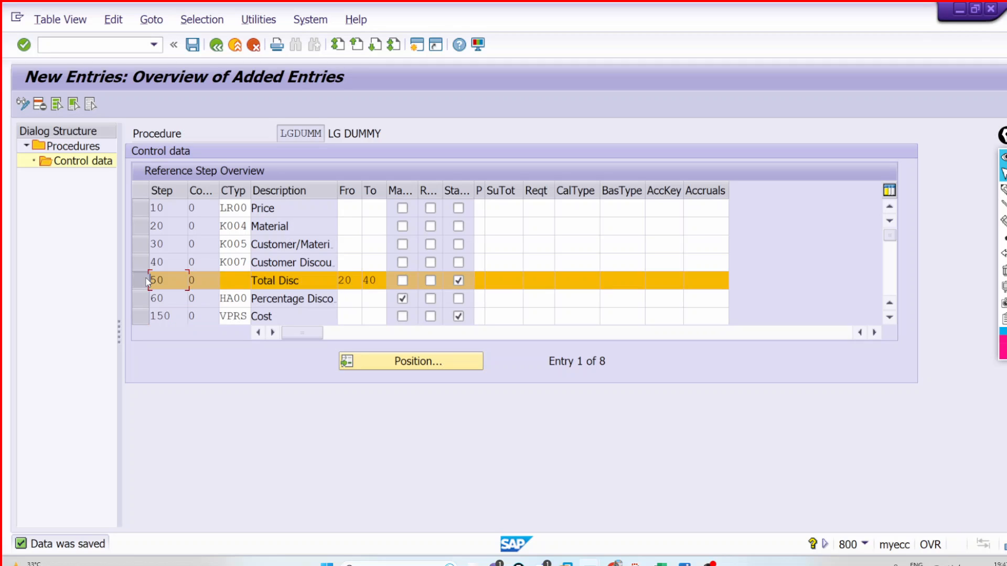
pyautogui.click(140, 318)
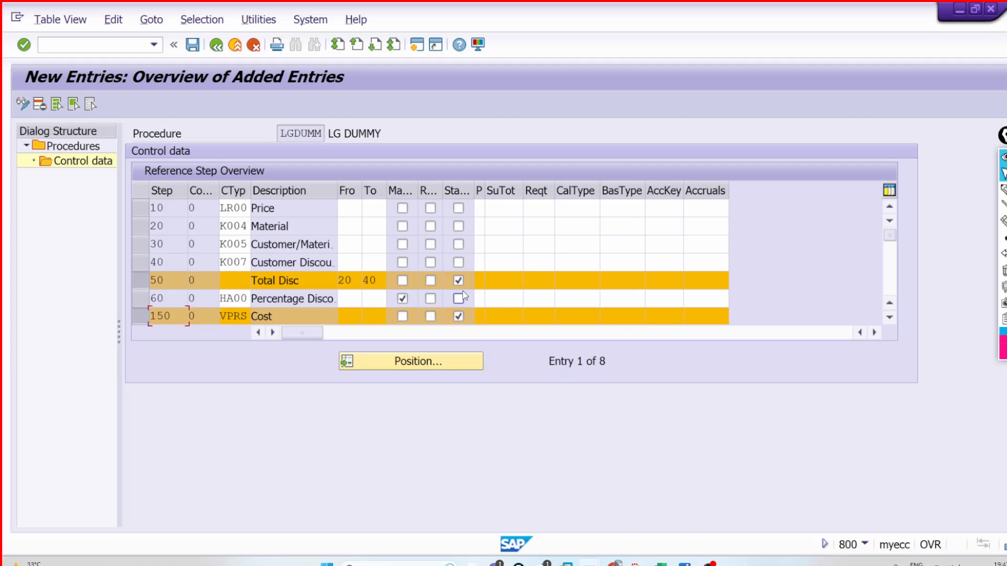
pyautogui.hotkey('ctrl', 's')
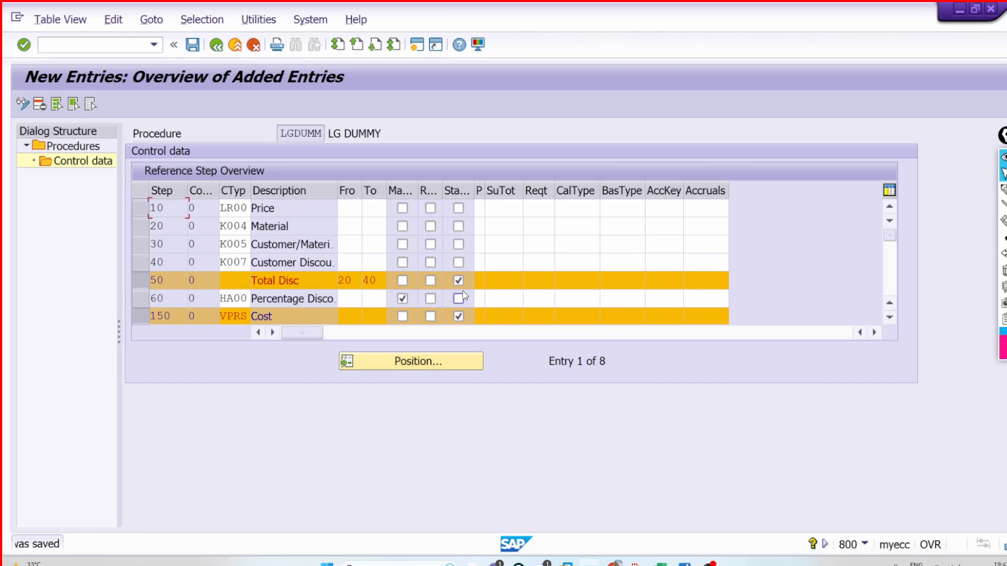
# Exit the test order without saving and create another VA01 standard order OR in sales area D000/00/00.
pyautogui.moveTo(567, 564)
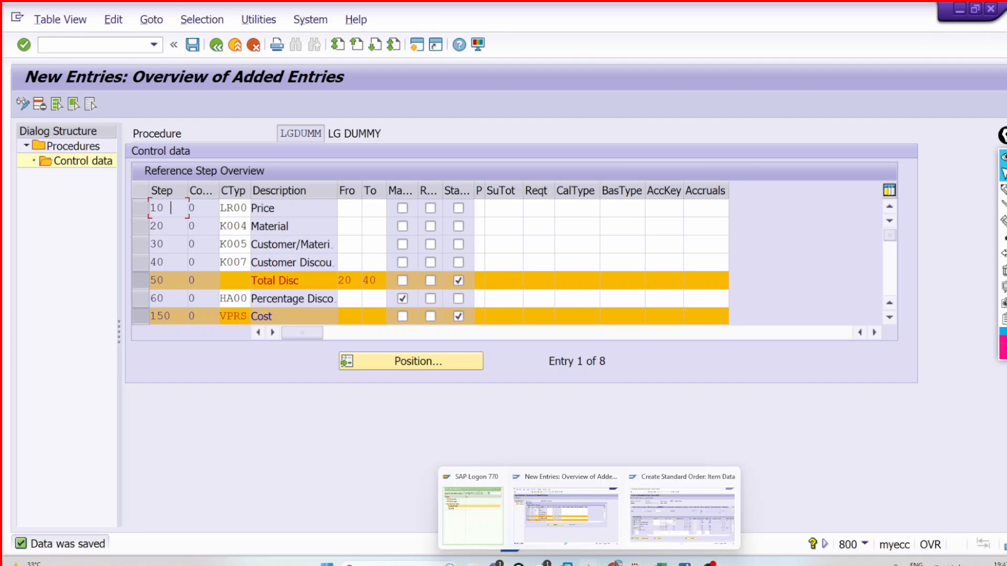
pyautogui.click(682, 511)
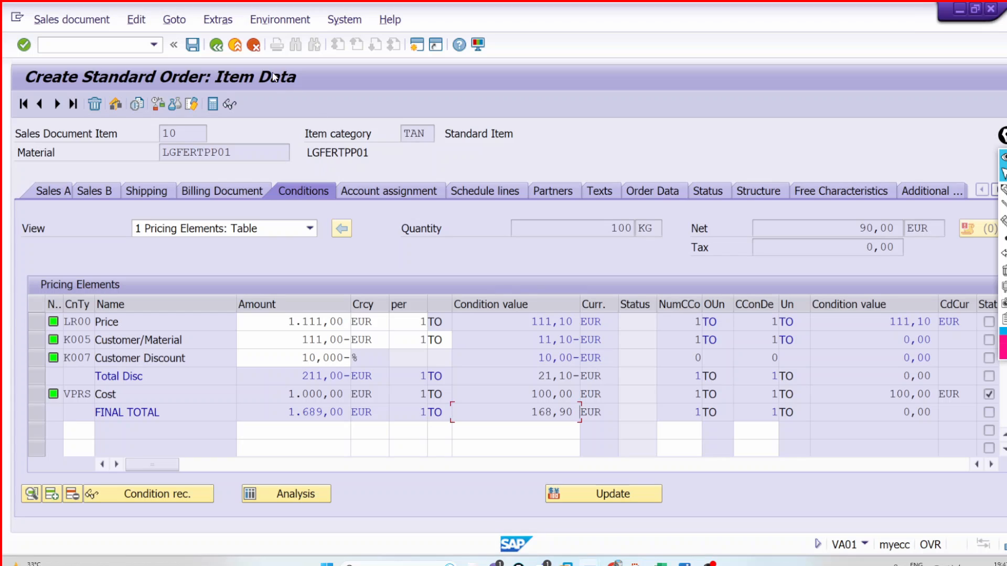
pyautogui.click(235, 46)
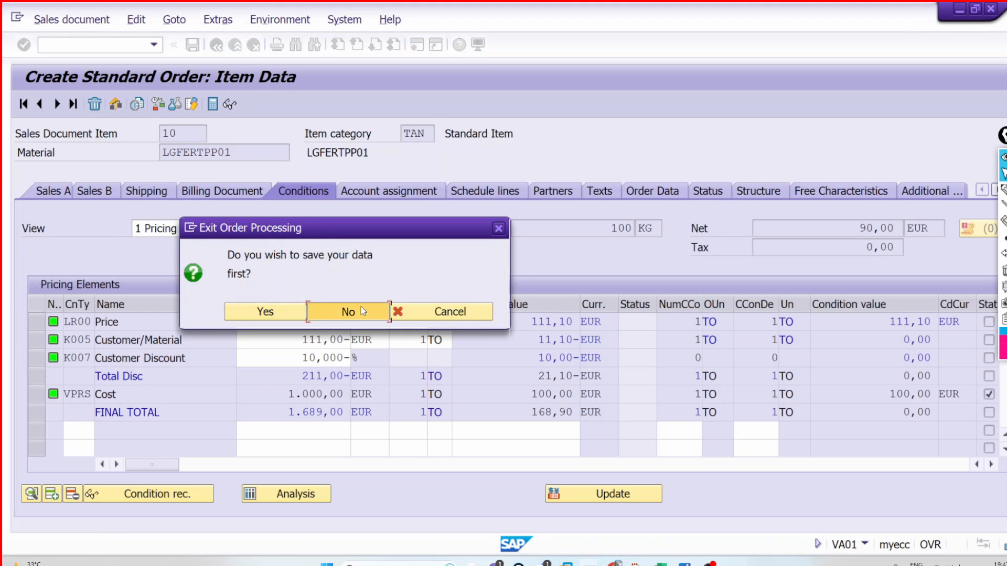
pyautogui.press('Return')
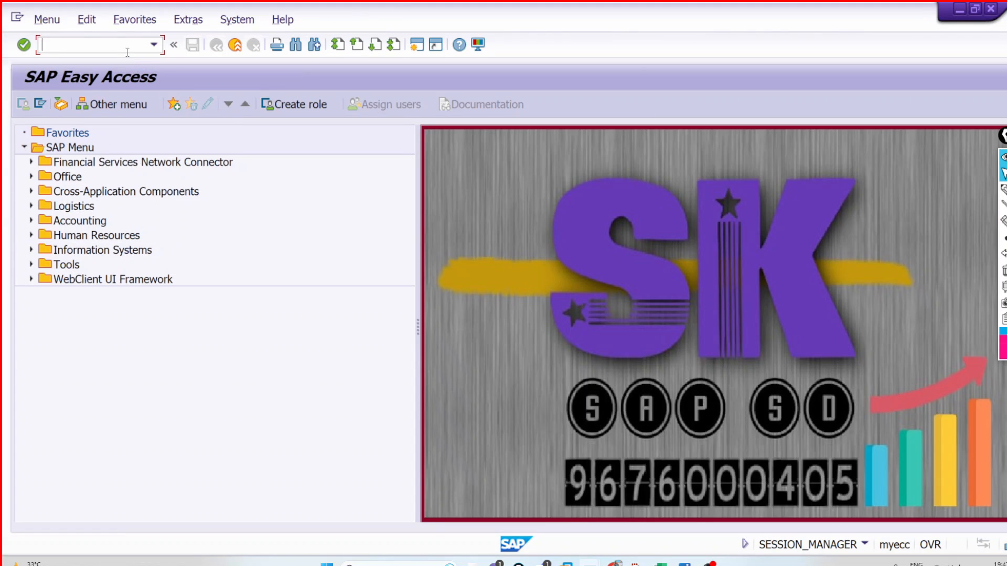
pyautogui.write('VA01')
pyautogui.press('Return')
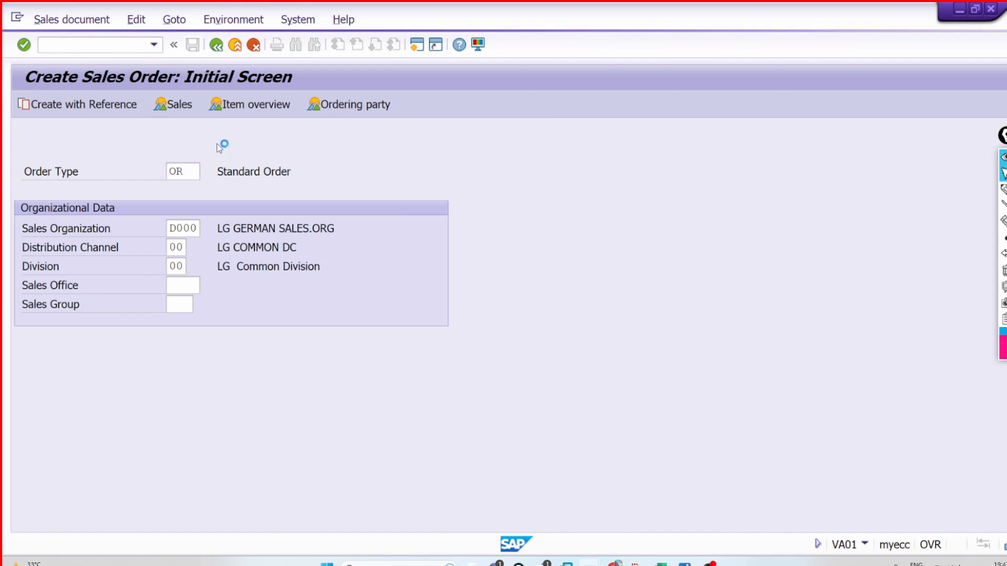
pyautogui.press('Return')
# Fill in the new order with the test sold-to party, PO number Test Pricing 09 SEP, date 09.09.2023 and material LGFERTPP01, 100 KG.
pyautogui.press('space')
pyautogui.click(184, 169)
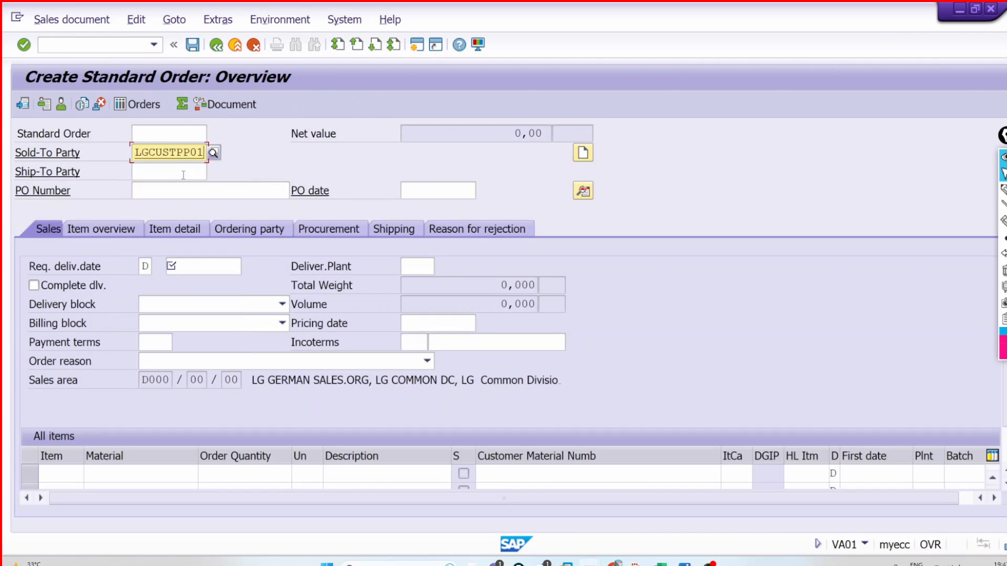
pyautogui.click(184, 187)
pyautogui.click(191, 206)
pyautogui.click(203, 267)
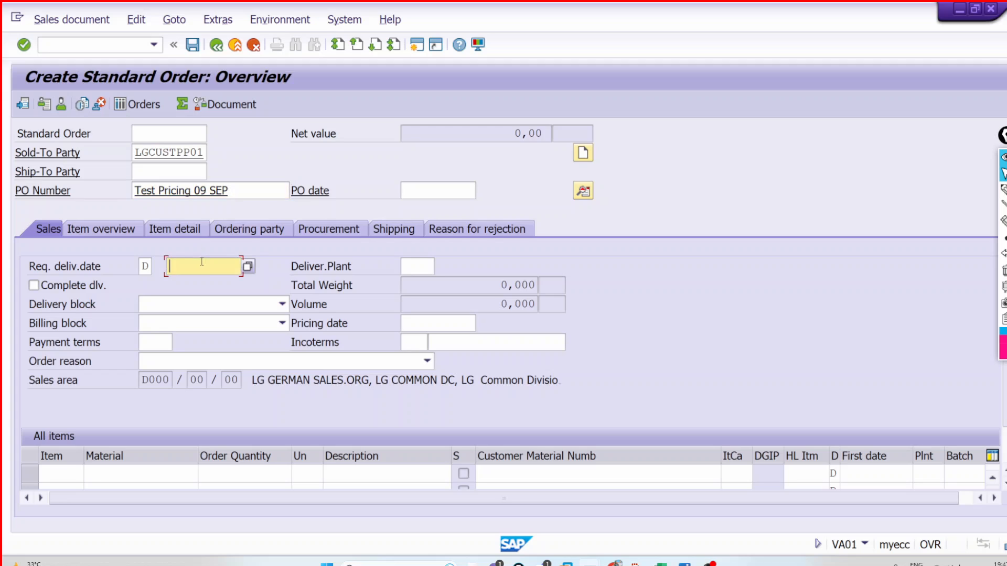
pyautogui.click(204, 283)
pyautogui.click(156, 473)
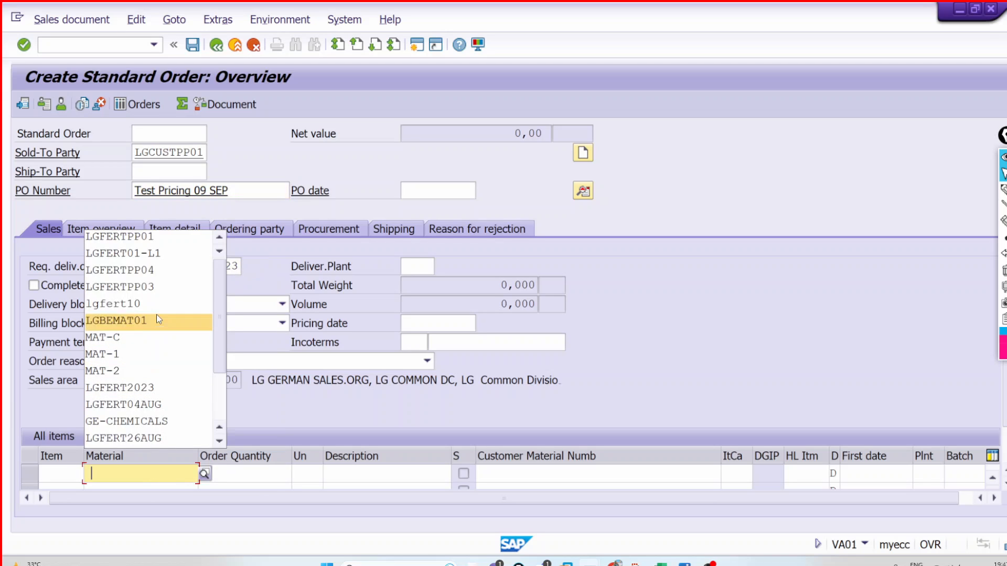
pyautogui.click(162, 243)
pyautogui.press('Tab')
pyautogui.write('100')
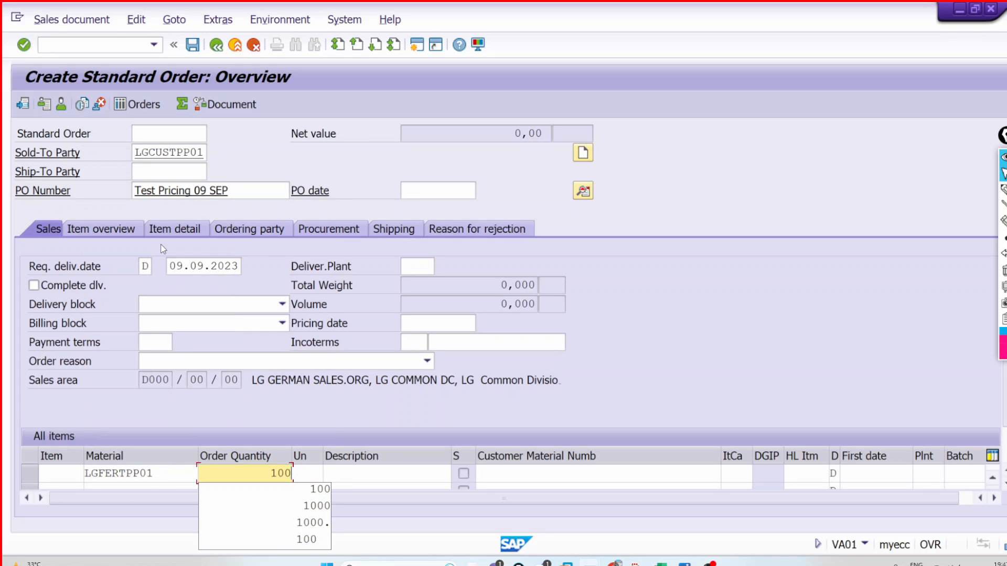
pyautogui.press('Tab')
pyautogui.write('KG')
pyautogui.press('Return')
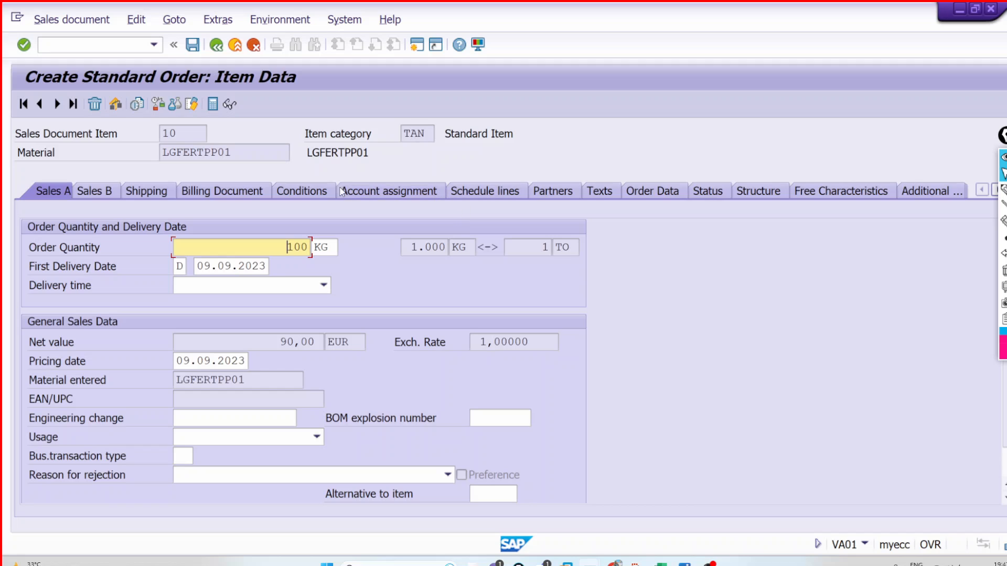
# Open the item's conditions and compare the net value, the Total Disc subtotal and the FINAL TOTAL condition value.
pyautogui.click(321, 196)
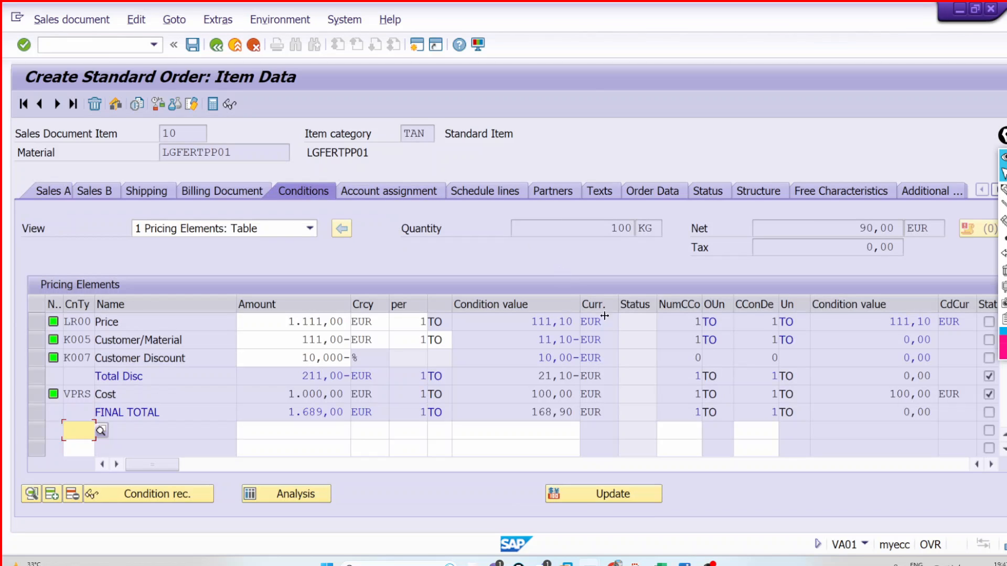
pyautogui.click(845, 228)
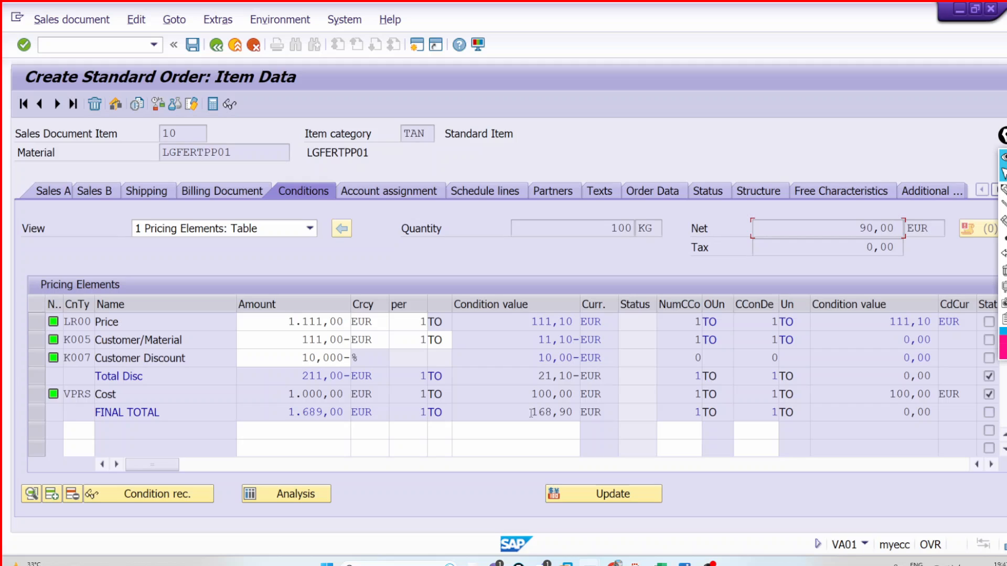
pyautogui.moveTo(531, 412); pyautogui.dragTo(584, 413)
pyautogui.click(576, 410)
pyautogui.moveTo(536, 376); pyautogui.dragTo(579, 376)
pyautogui.click(579, 377)
pyautogui.moveTo(529, 412); pyautogui.dragTo(583, 412)
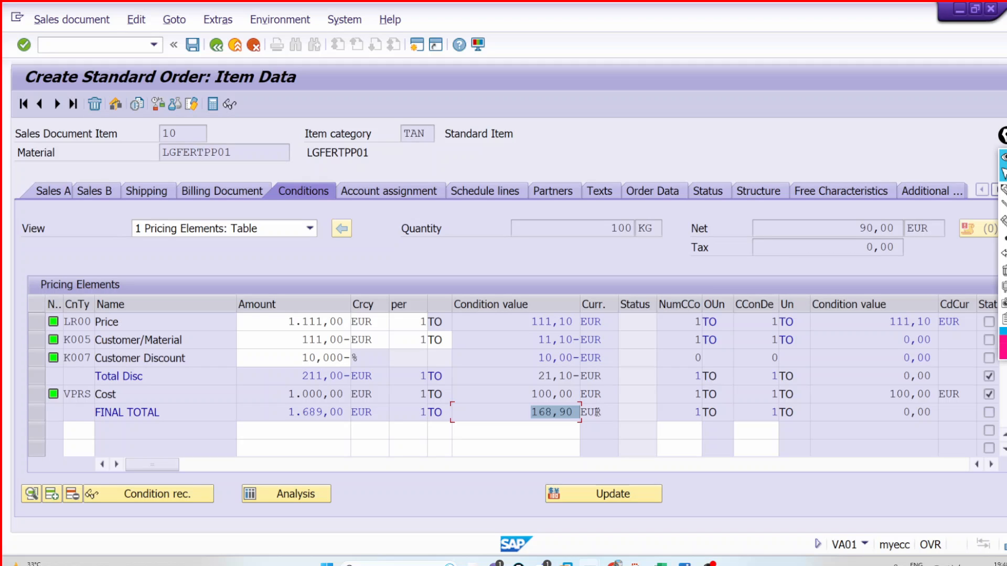
pyautogui.click(596, 412)
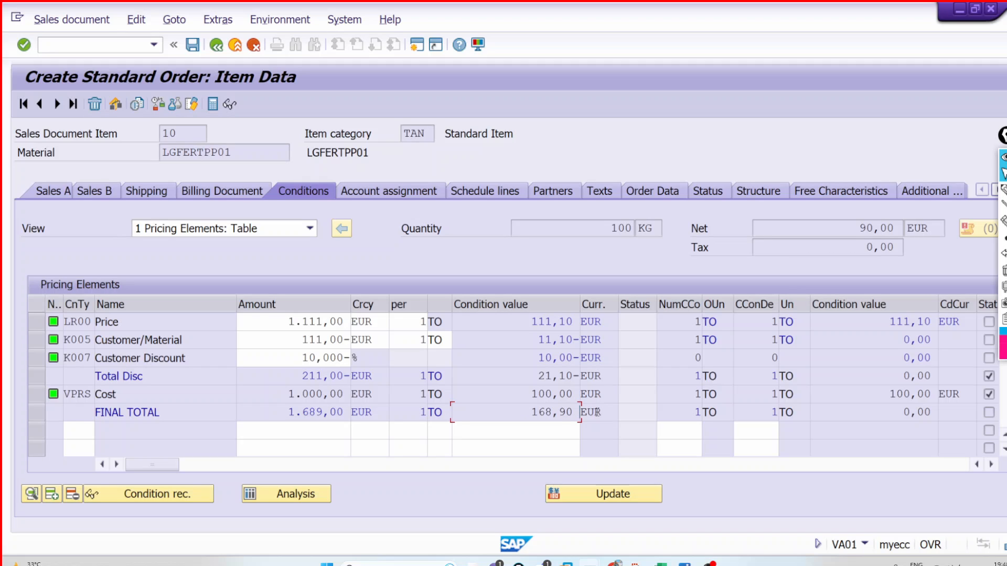
pyautogui.click(548, 412)
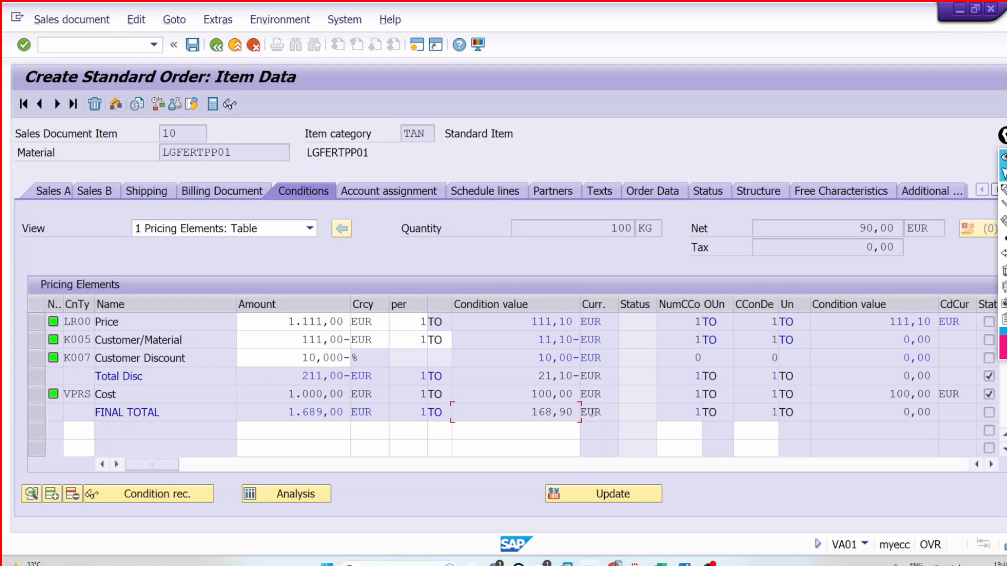
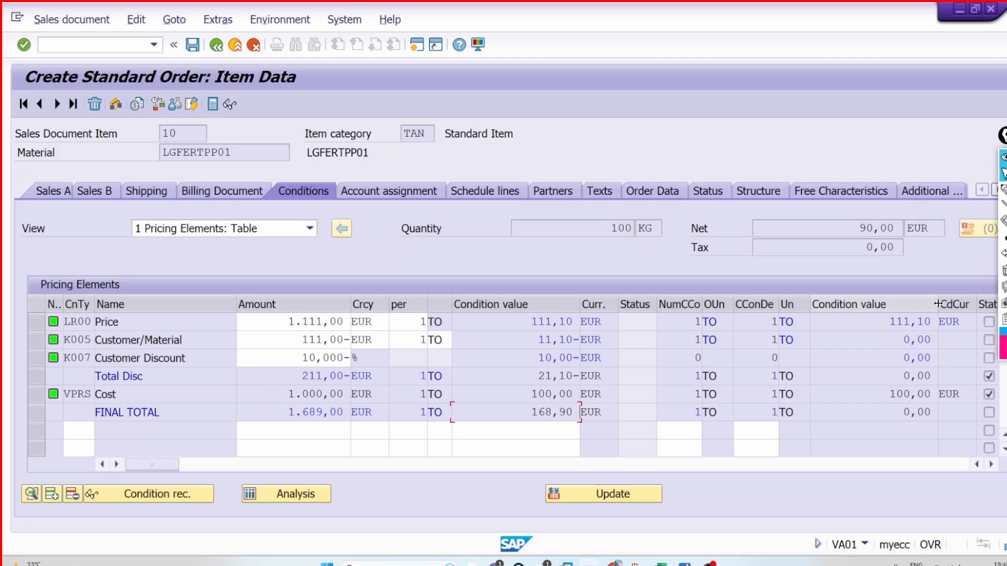
# Narrow the second Condition value column to show the Statistical flags, and compare the item's net value with FINAL TOTAL.
pyautogui.moveTo(938, 304); pyautogui.dragTo(871, 308)
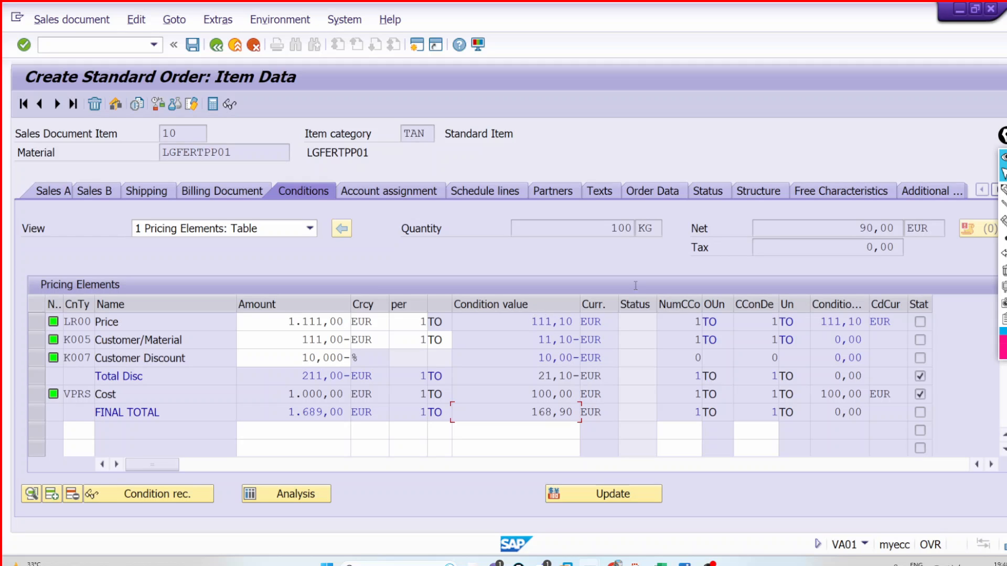
pyautogui.moveTo(858, 230); pyautogui.dragTo(899, 229)
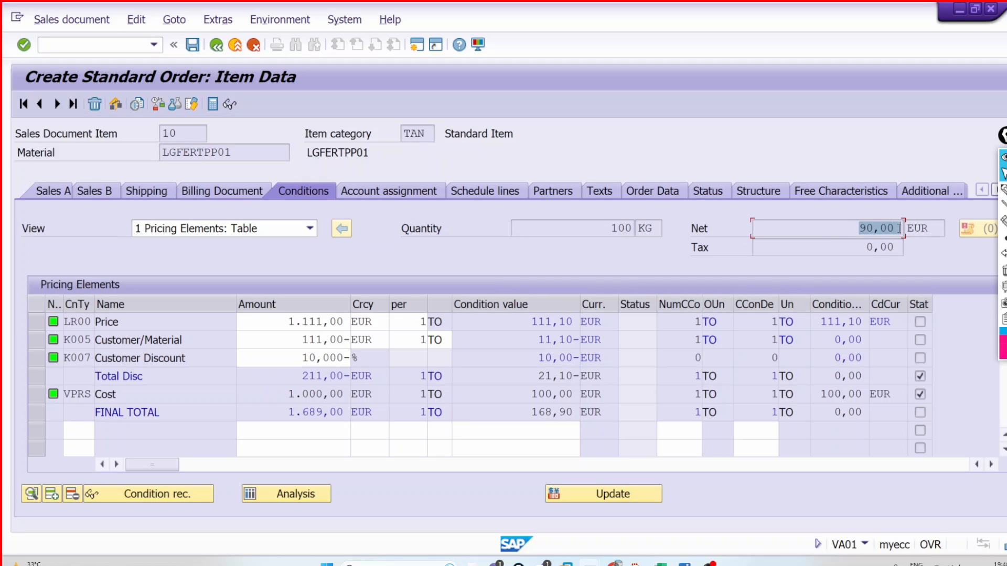
pyautogui.click(899, 229)
pyautogui.moveTo(531, 408); pyautogui.dragTo(577, 408)
pyautogui.click(578, 407)
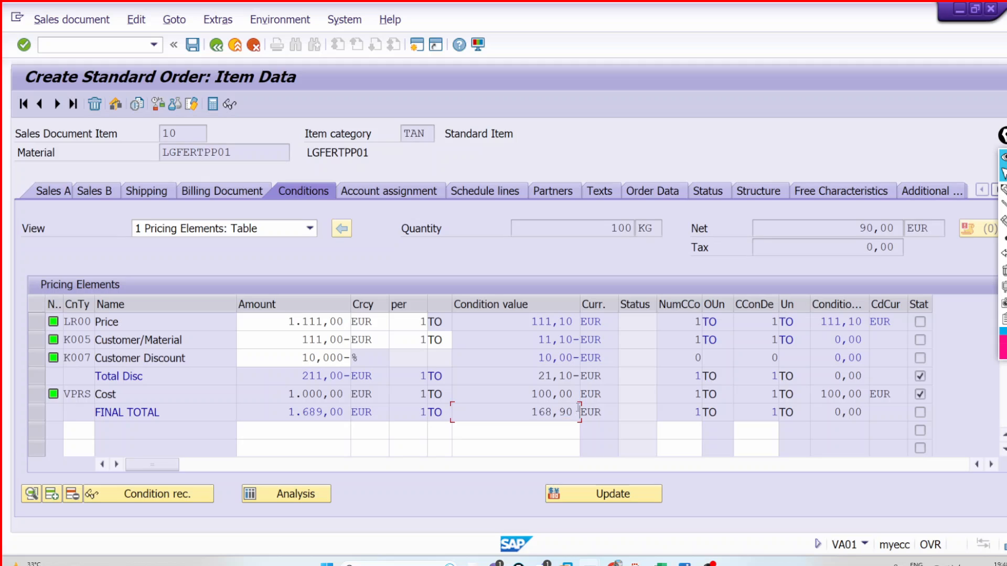
pyautogui.moveTo(856, 230); pyautogui.dragTo(899, 229)
pyautogui.click(899, 228)
pyautogui.moveTo(523, 412); pyautogui.dragTo(576, 413)
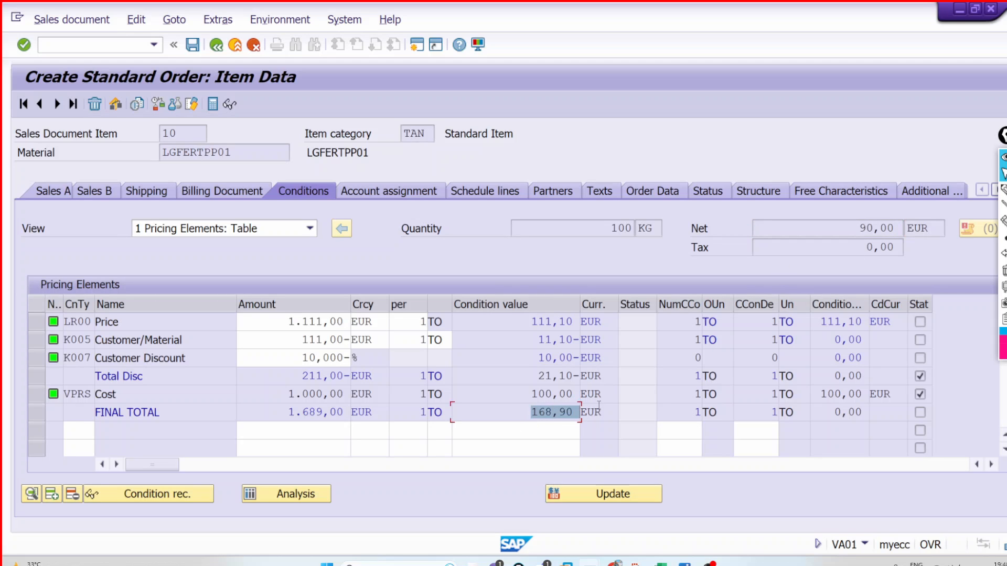
pyautogui.click(578, 412)
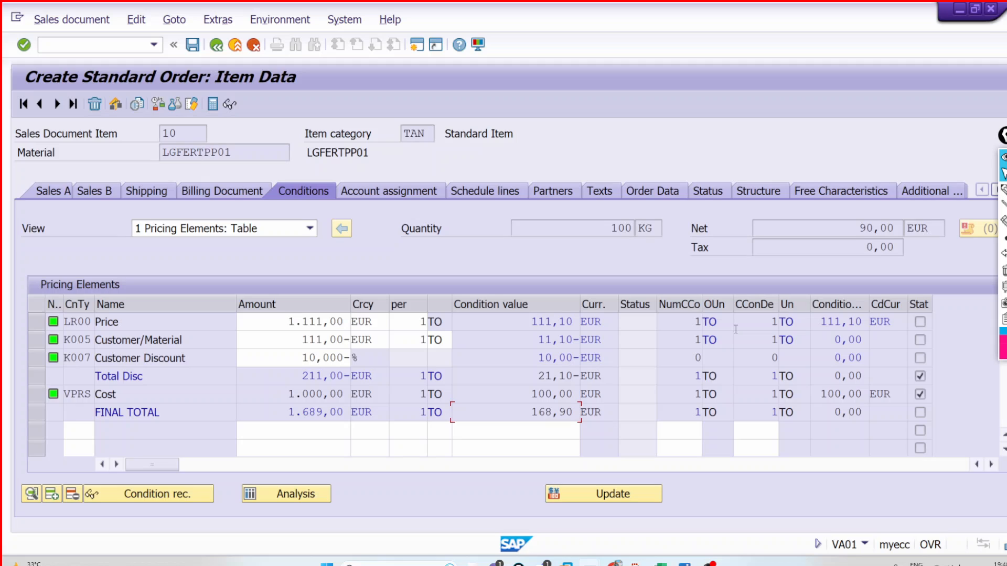
pyautogui.moveTo(857, 228); pyautogui.dragTo(900, 228)
pyautogui.moveTo(860, 228); pyautogui.dragTo(899, 229)
pyautogui.click(899, 228)
# Examine how the LR00 price and the K005 and K007 discounts relate to the Total Disc subtotal and the item's net value.
pyautogui.moveTo(548, 324); pyautogui.dragTo(589, 319)
pyautogui.click(577, 323)
pyautogui.moveTo(540, 341); pyautogui.dragTo(575, 376)
pyautogui.click(574, 340)
pyautogui.click(573, 359)
pyautogui.click(576, 377)
pyautogui.click(574, 376)
pyautogui.moveTo(526, 324); pyautogui.dragTo(584, 321)
pyautogui.click(583, 321)
pyautogui.moveTo(851, 231); pyautogui.dragTo(896, 229)
pyautogui.click(894, 229)
# Review the pricing conditions in the order's header data and exit the order without saving.
pyautogui.click(216, 44)
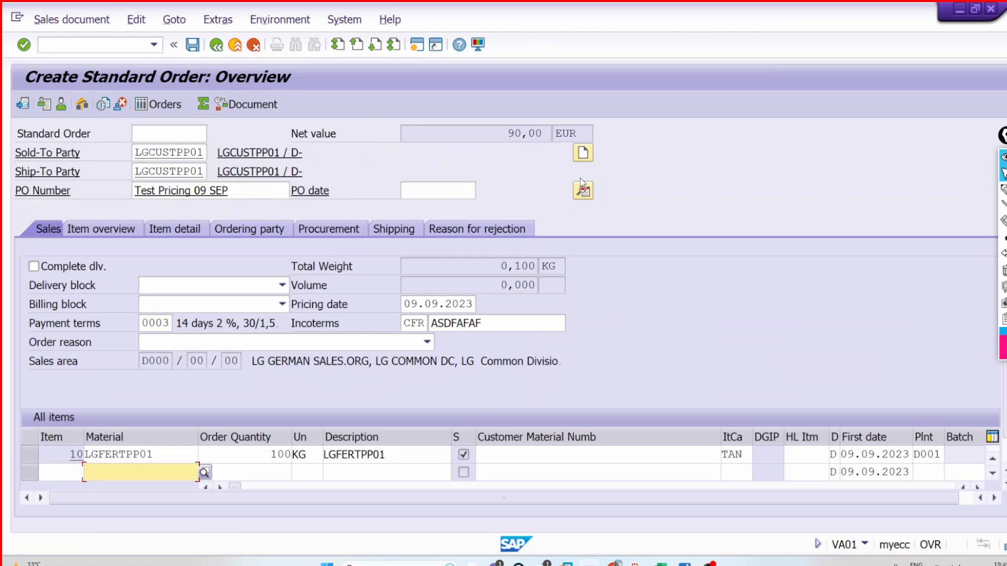
pyautogui.click(582, 191)
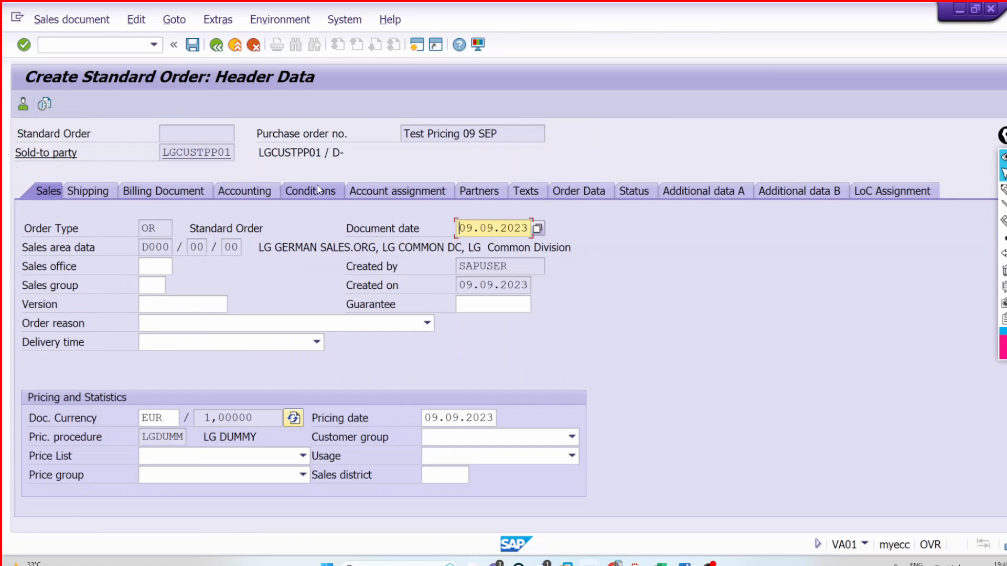
pyautogui.click(315, 191)
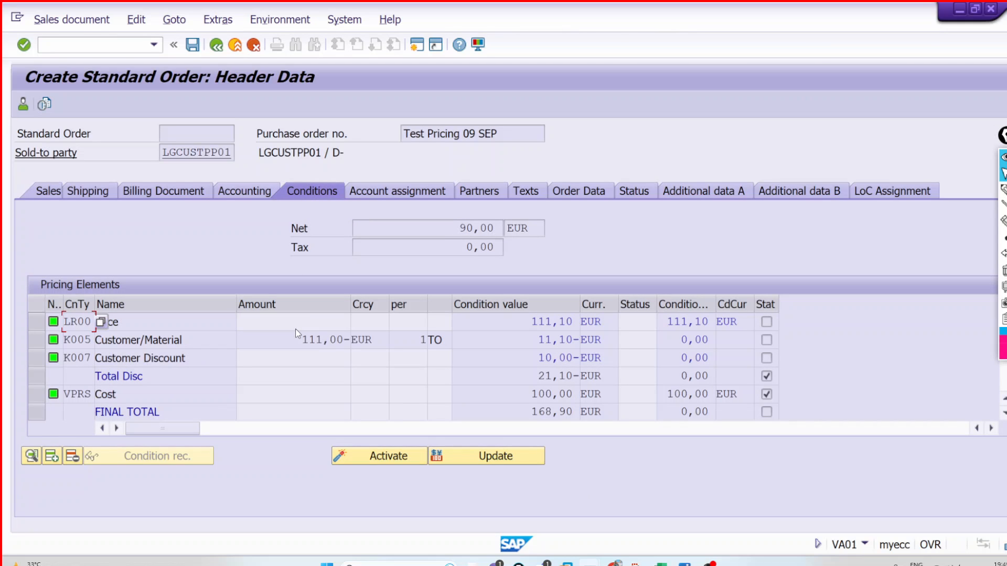
pyautogui.click(235, 45)
pyautogui.click(370, 309)
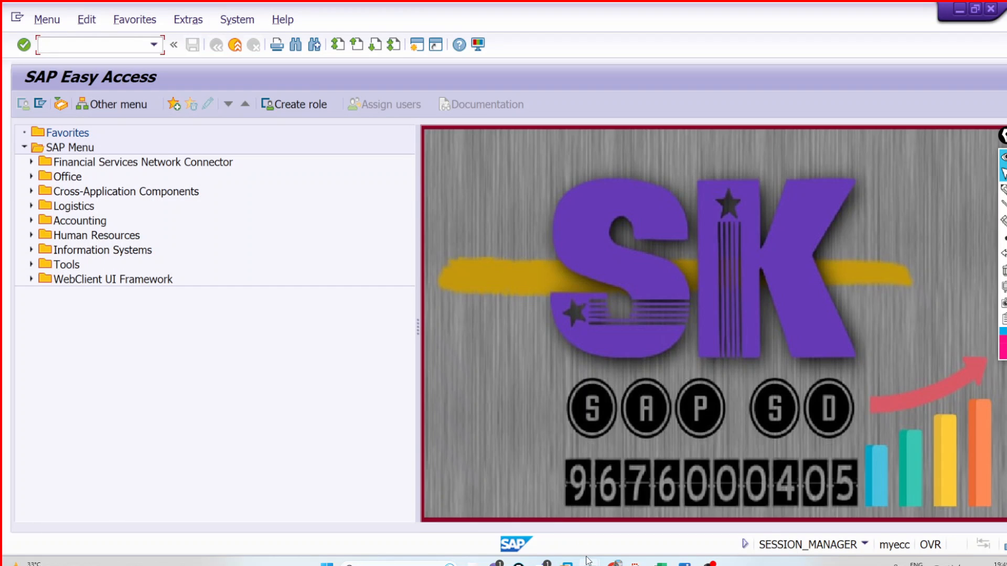
# In procedure LGDUMM, deselect steps 50 and 150, widen the Print column, save, and go to the Print setting of step 10.
pyautogui.moveTo(590, 564)
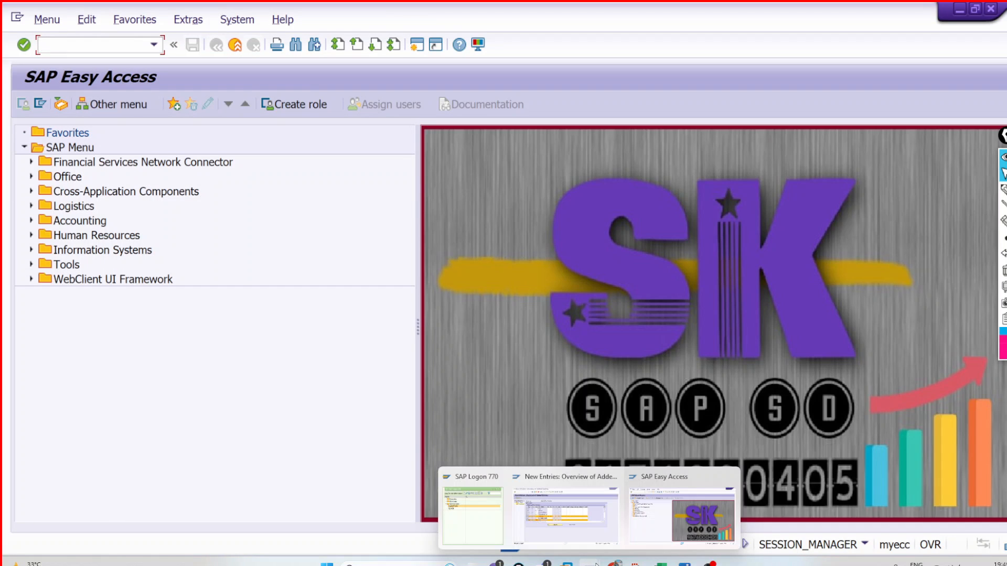
pyautogui.click(584, 506)
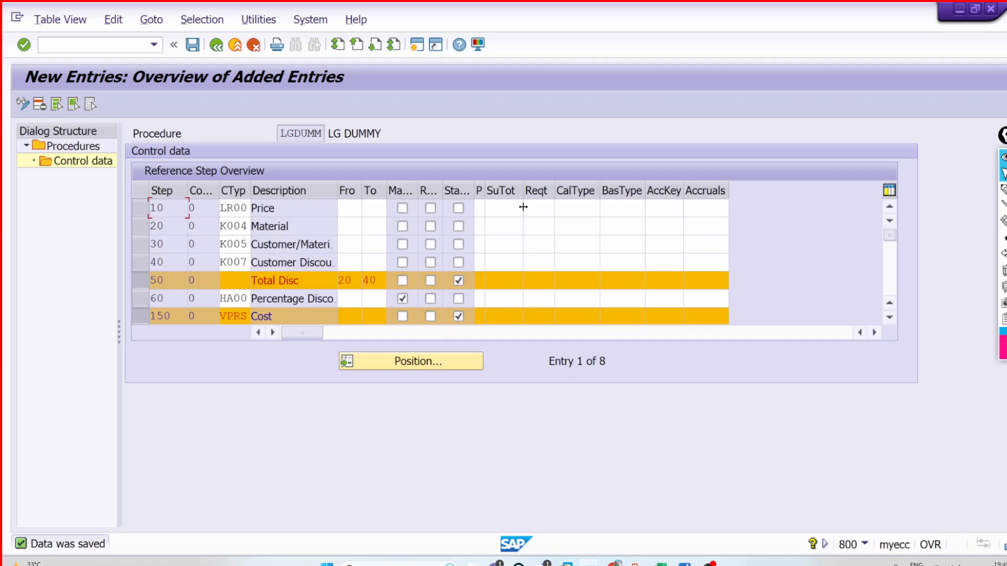
pyautogui.click(140, 284)
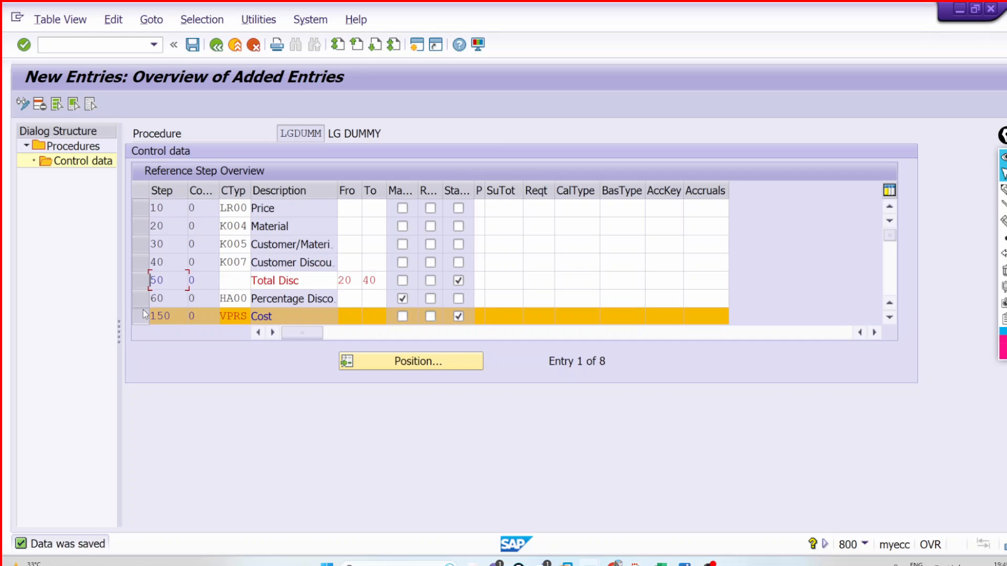
pyautogui.click(140, 316)
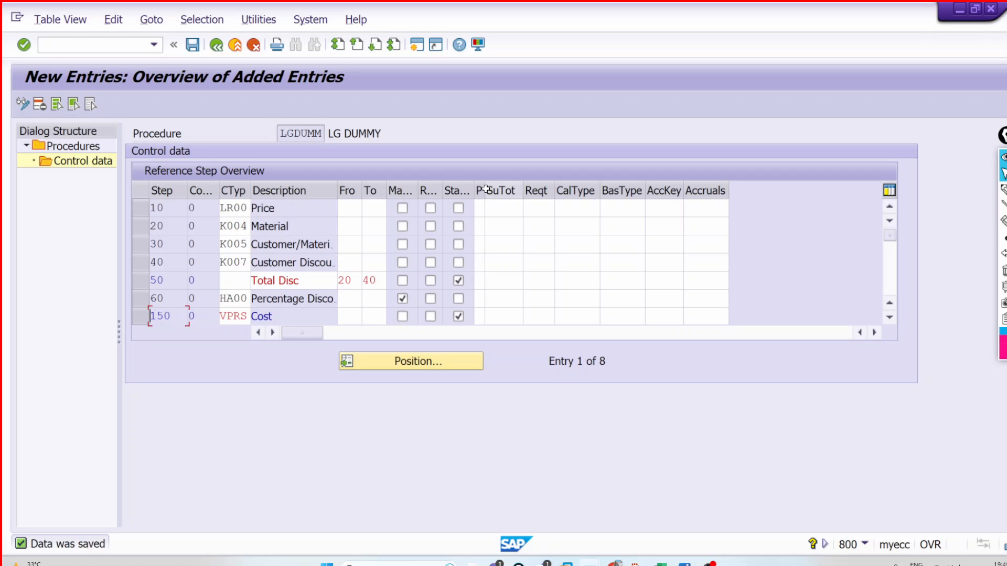
pyautogui.moveTo(486, 189); pyautogui.dragTo(498, 190)
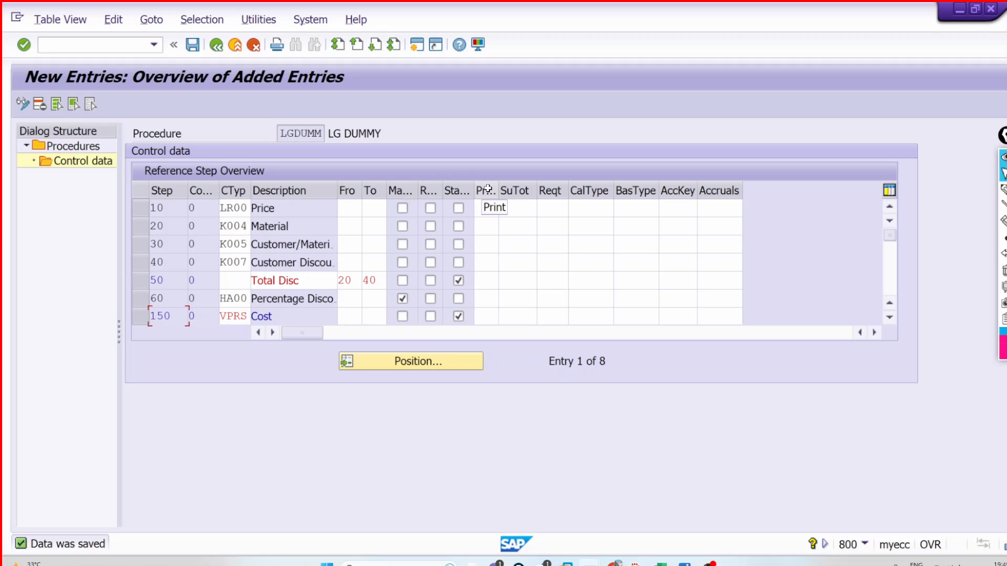
pyautogui.hotkey('ctrl', 's')
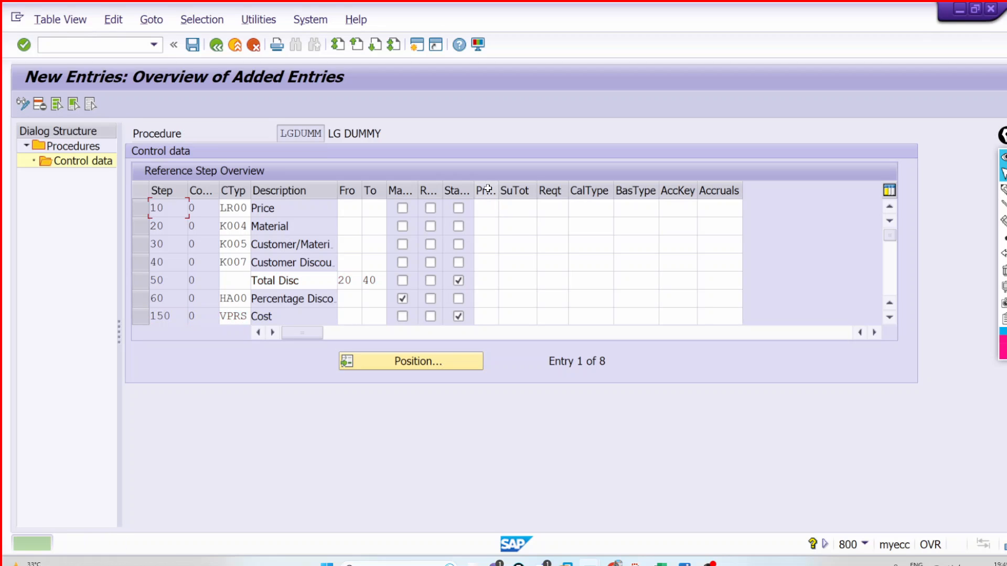
pyautogui.click(490, 208)
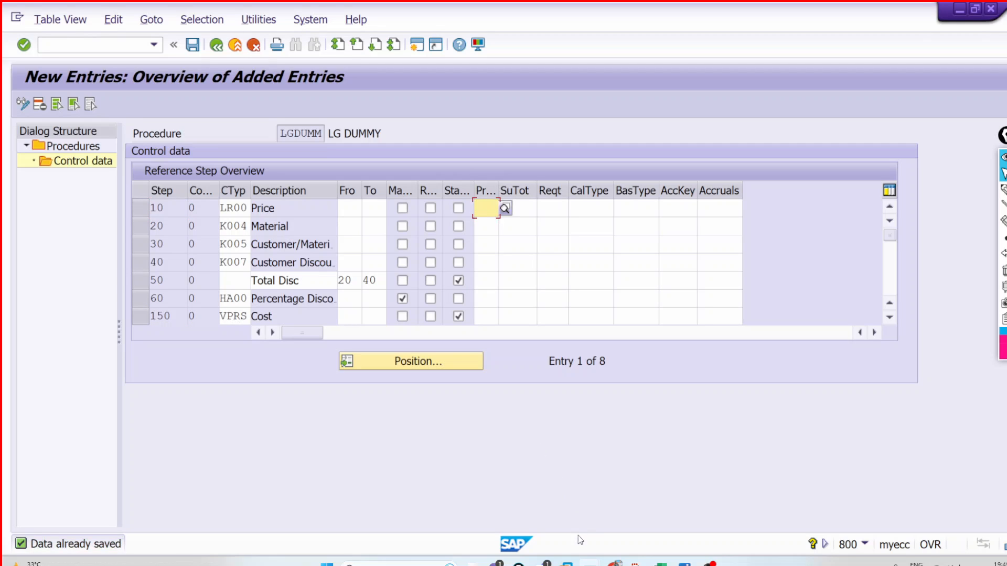
# Switch to the SAP Easy Access session and start another VA01 standard order for sales area D000/00/00.
pyautogui.moveTo(588, 563)
pyautogui.click(653, 509)
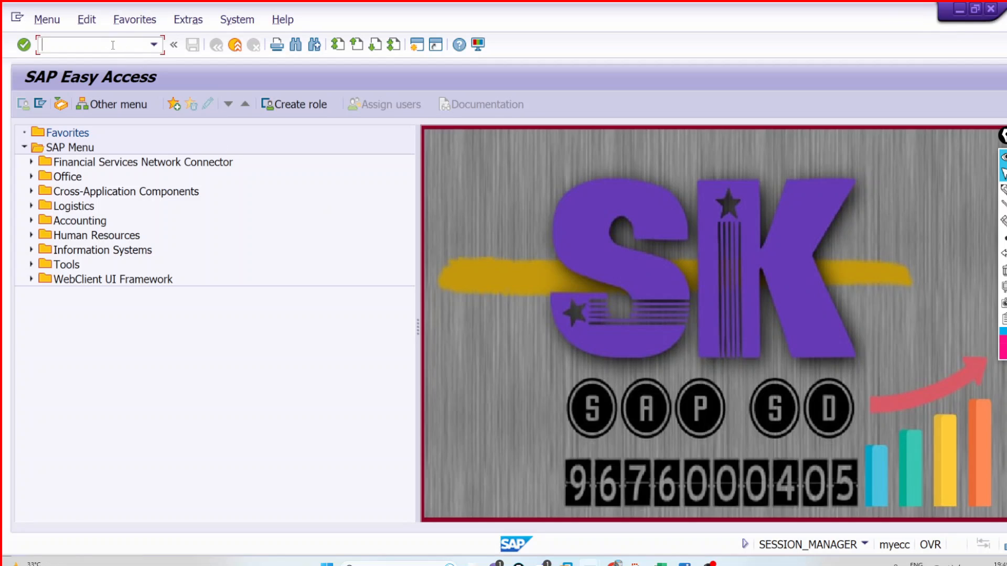
pyautogui.press('Return')
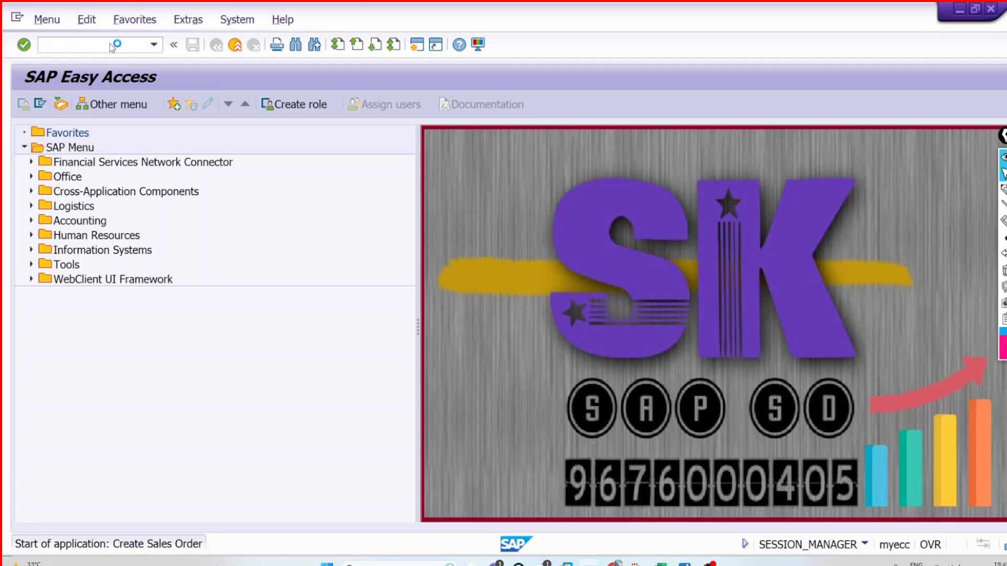
pyautogui.press('Return')
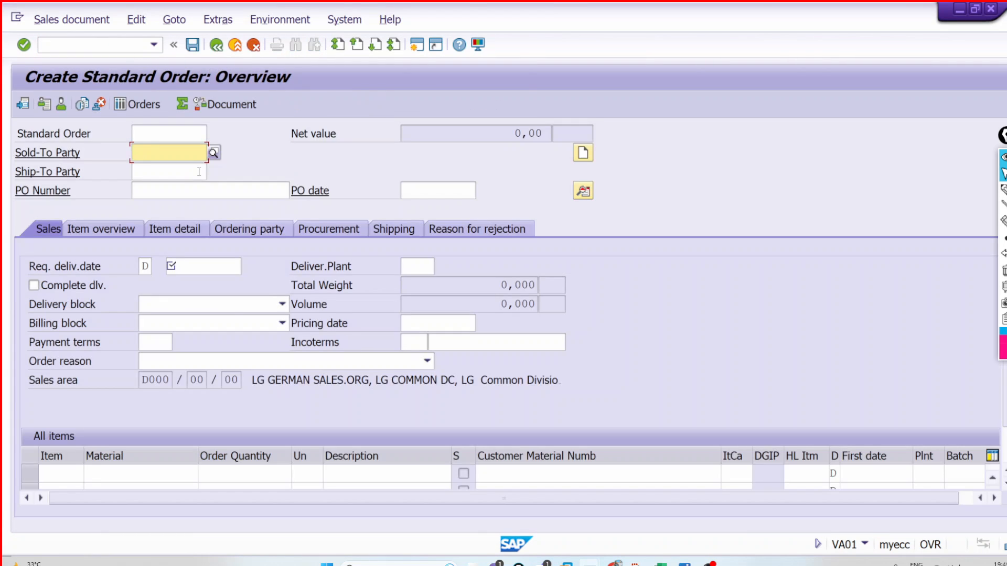
# Enter the test sold-to party, PO number Test Pricing 09 SEP, requested delivery date 09.09.2023 and material LGFERTPP01 with quantity 100 KG.
pyautogui.press('BackSpace')
pyautogui.click(190, 170)
pyautogui.click(191, 191)
pyautogui.press('BackSpace')
pyautogui.click(191, 205)
pyautogui.click(209, 273)
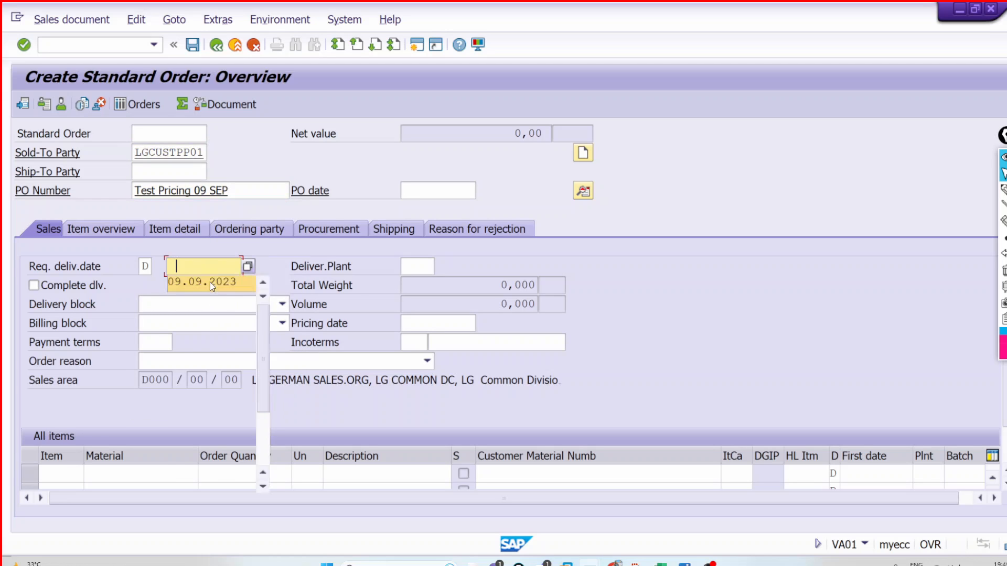
pyautogui.click(208, 281)
pyautogui.click(157, 474)
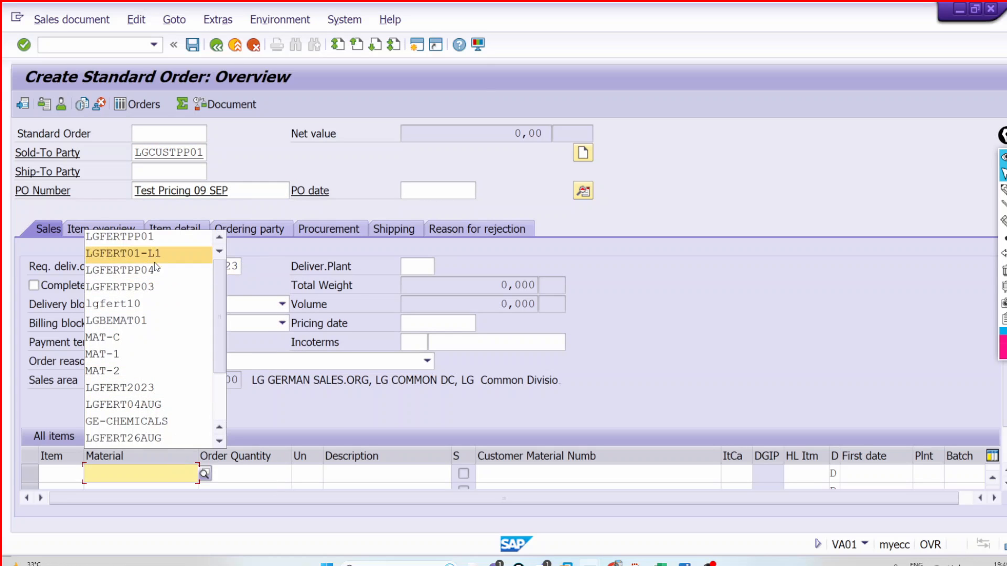
pyautogui.click(153, 243)
pyautogui.write('100')
pyautogui.press('Tab')
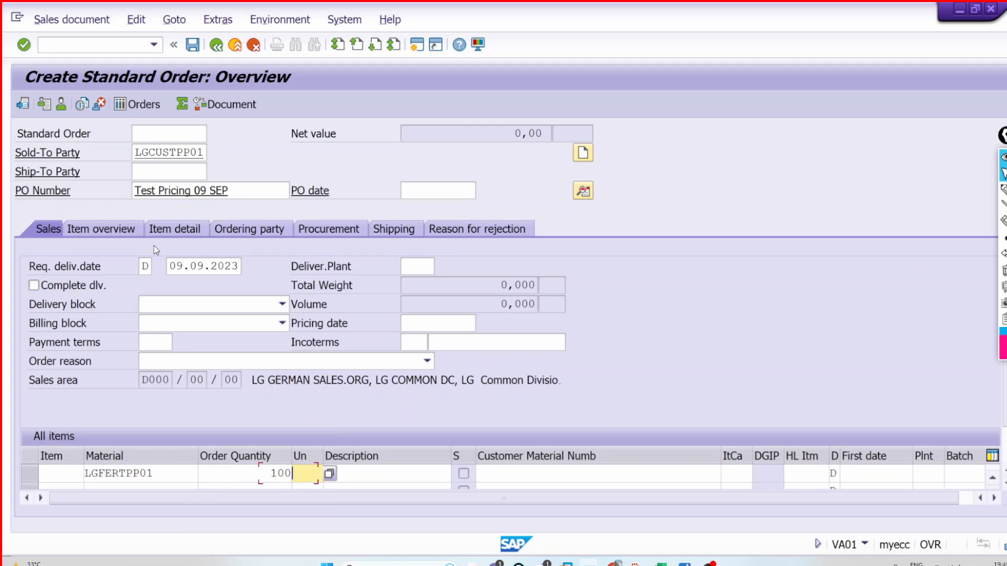
pyautogui.press('Return')
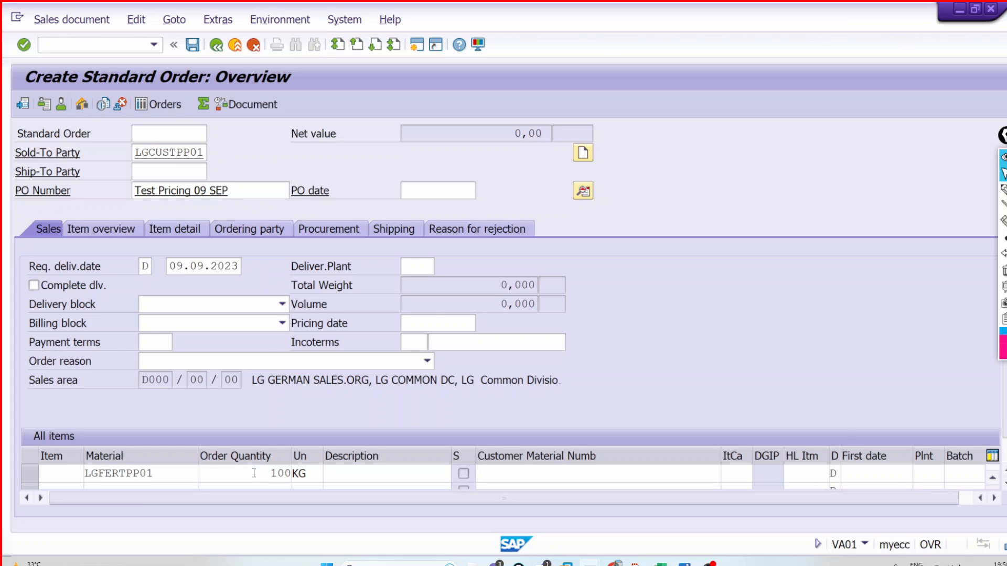
# Open the item data of LGFERTPP01 and check the order's incompletion log.
pyautogui.doubleClick(259, 456)
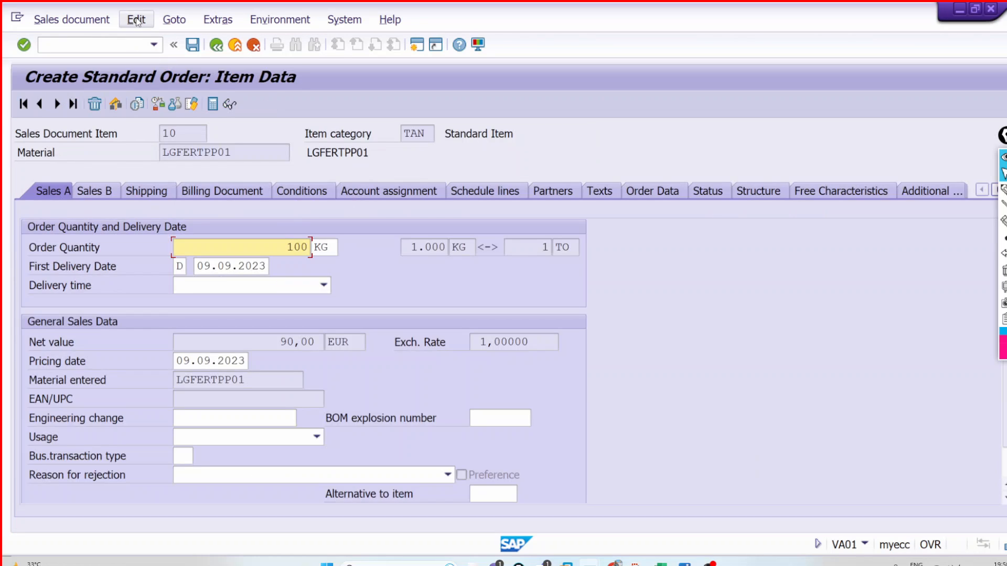
pyautogui.click(136, 20)
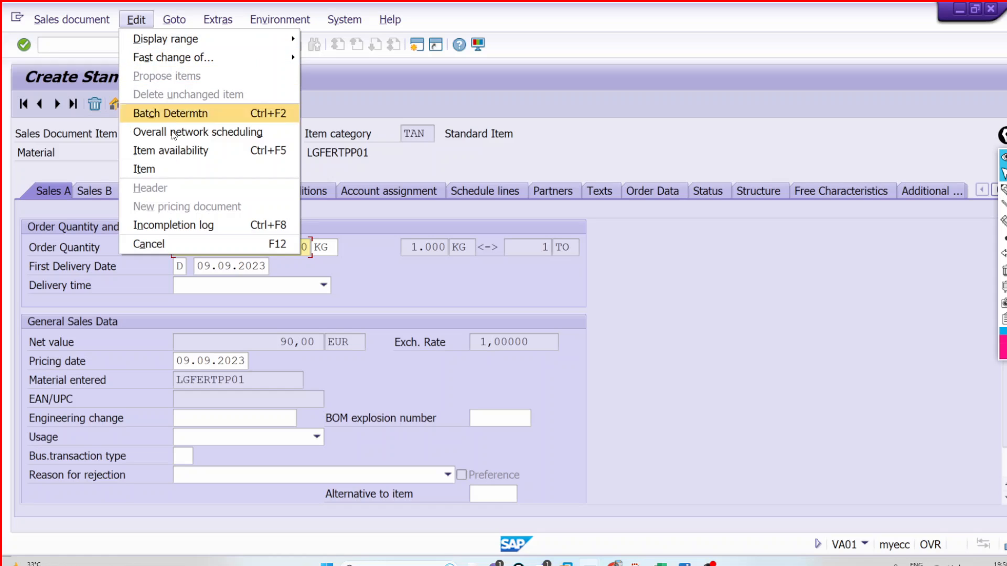
pyautogui.click(194, 225)
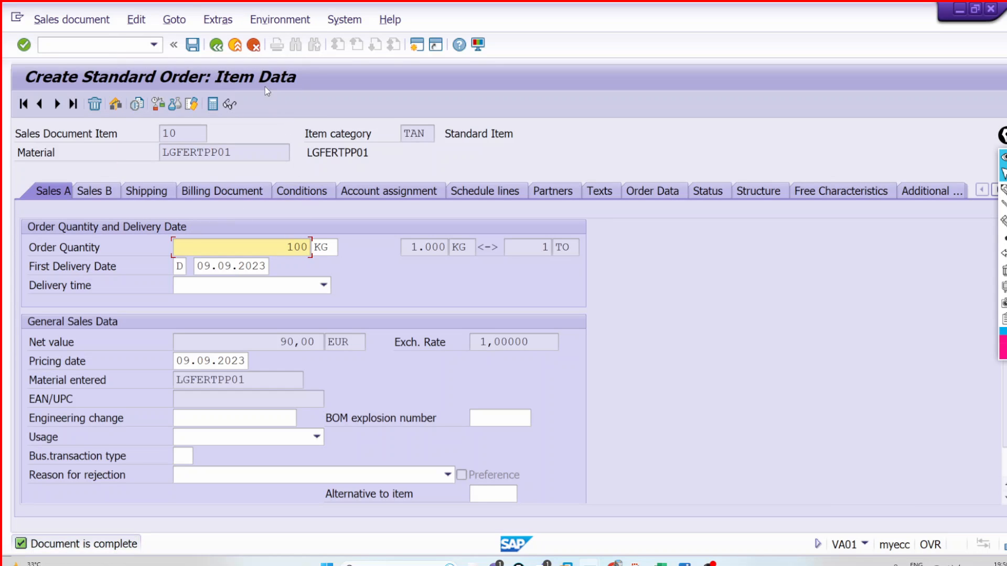
# Open the output editing of order item 10 and add output type BA00.
pyautogui.click(217, 20)
pyautogui.moveTo(298, 227)
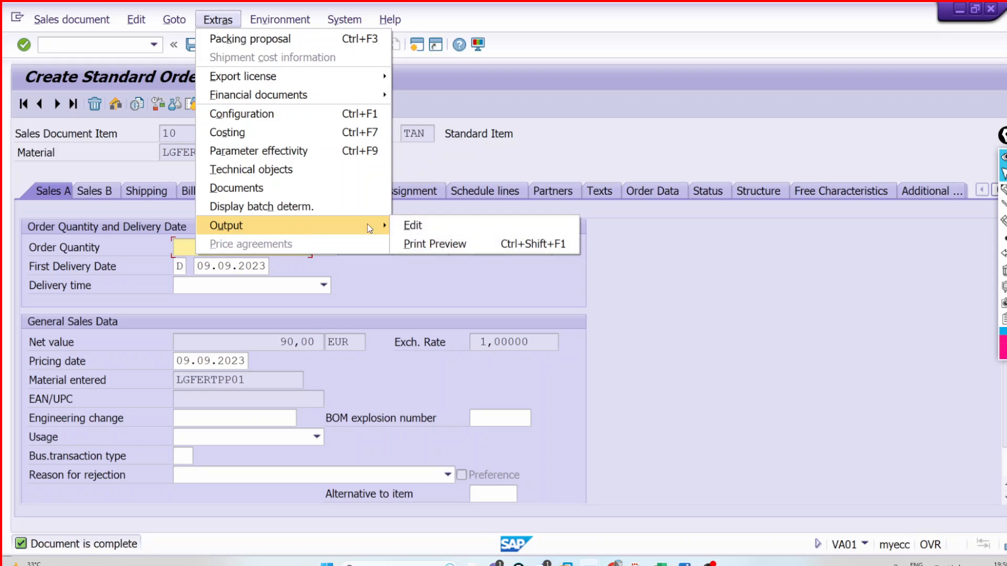
pyautogui.click(452, 226)
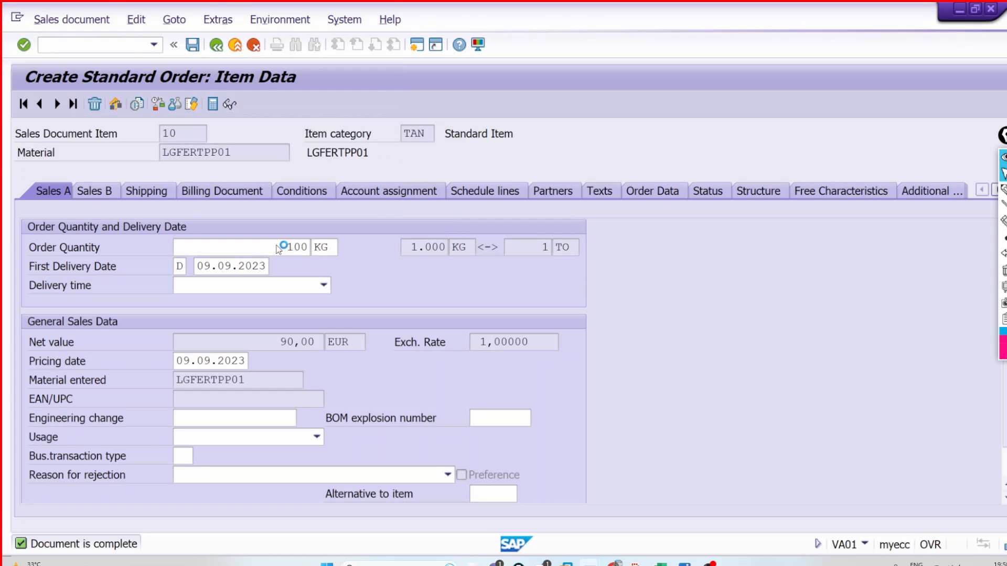
pyautogui.write('B')
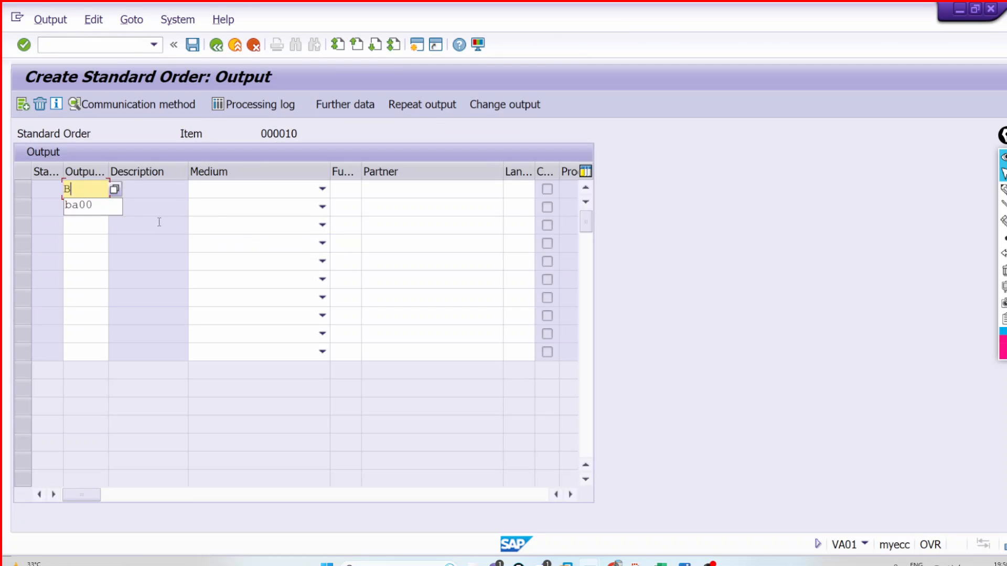
pyautogui.write('A00')
pyautogui.press('Return')
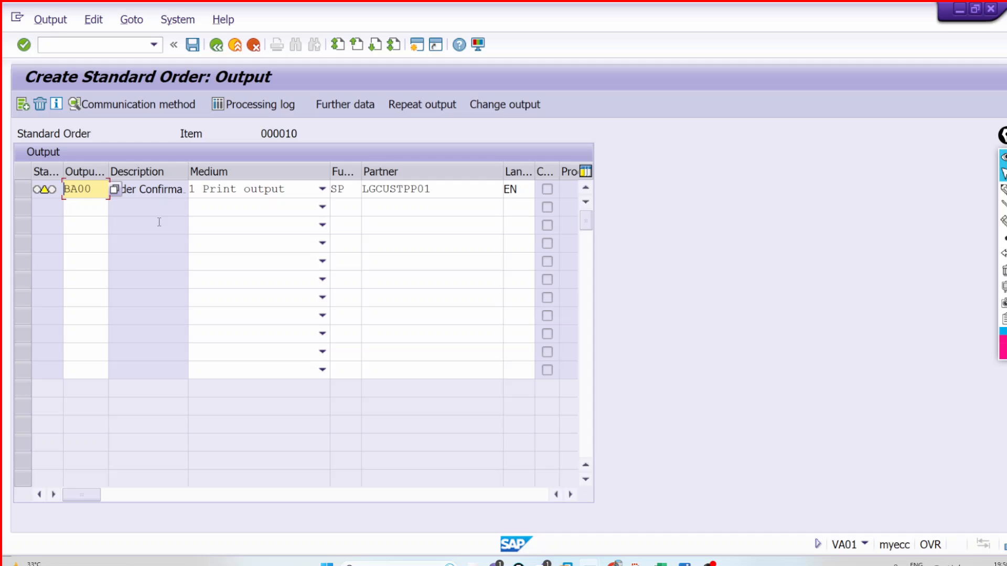
# Change the dispatch time in the further data of the BA00 output and return to the output list.
pyautogui.click(29, 193)
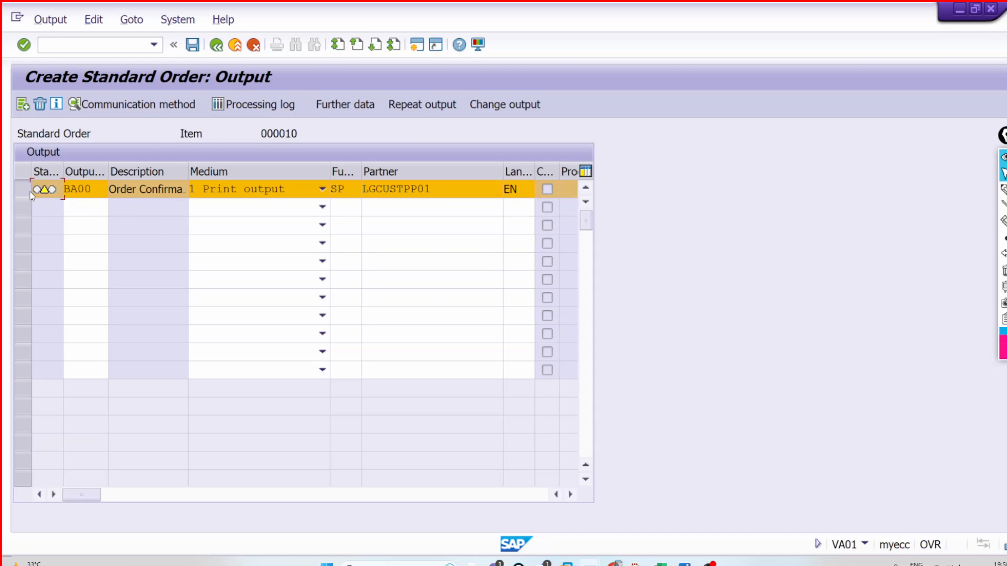
pyautogui.click(329, 106)
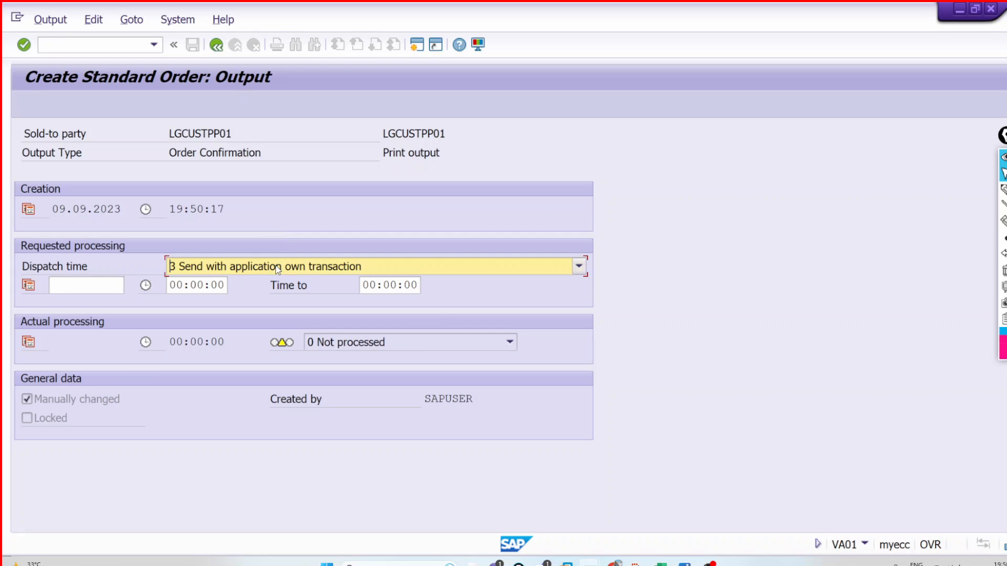
pyautogui.click(278, 269)
pyautogui.click(278, 333)
pyautogui.click(216, 45)
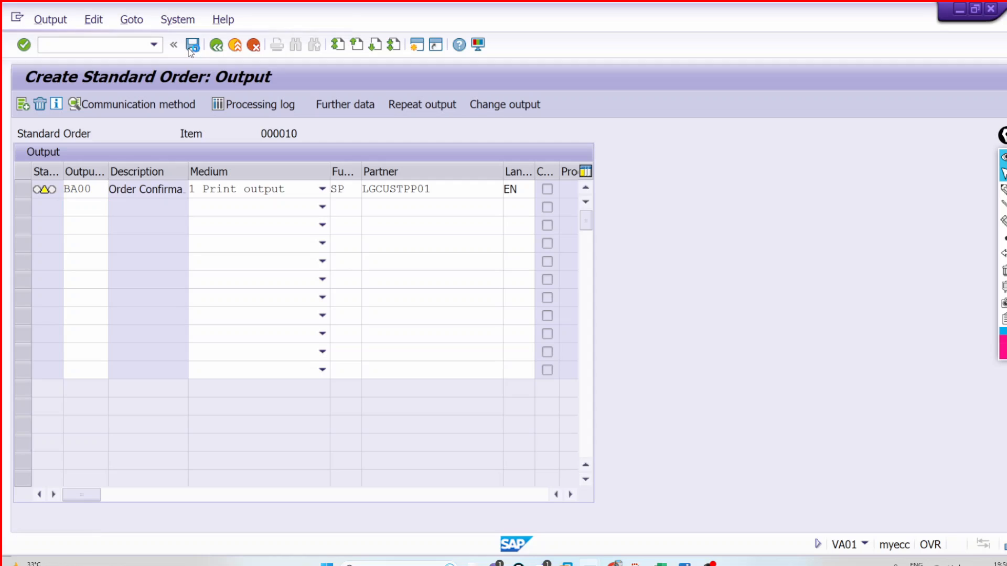
# Set BA00's print parameters to logical destination locl, 1 message and Print immediately, and save the order.
pyautogui.click(190, 51)
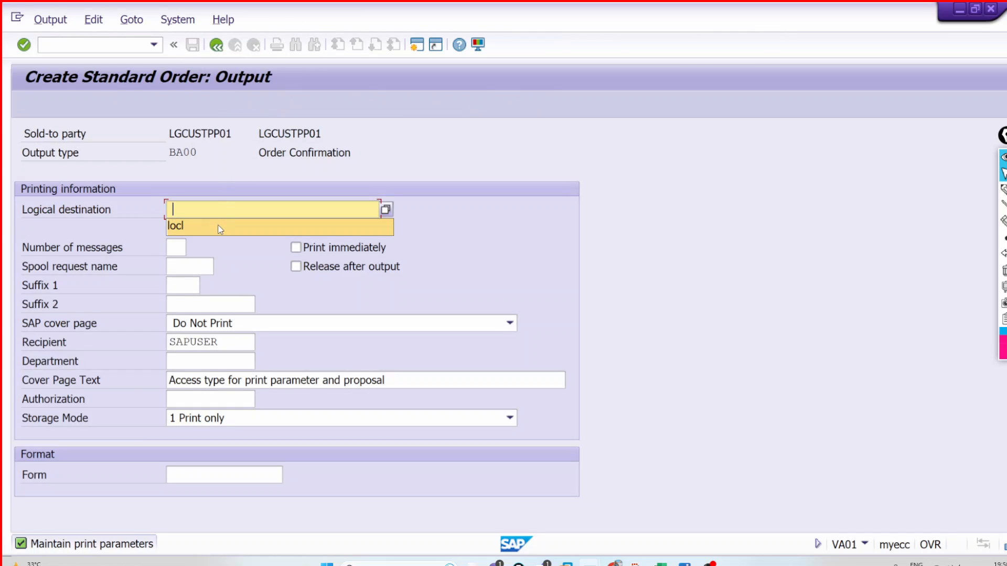
pyautogui.click(220, 229)
pyautogui.click(296, 247)
pyautogui.click(182, 251)
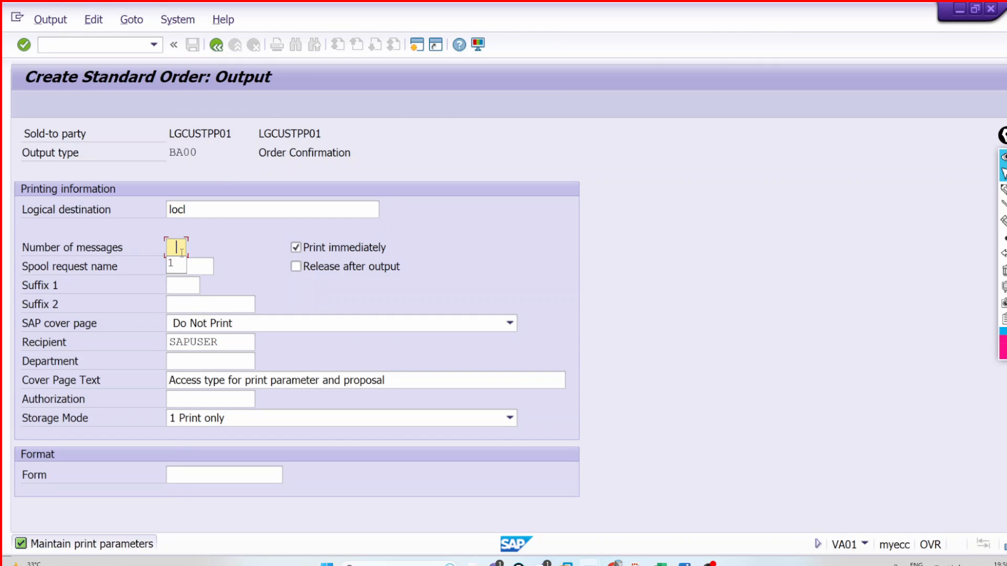
pyautogui.click(180, 259)
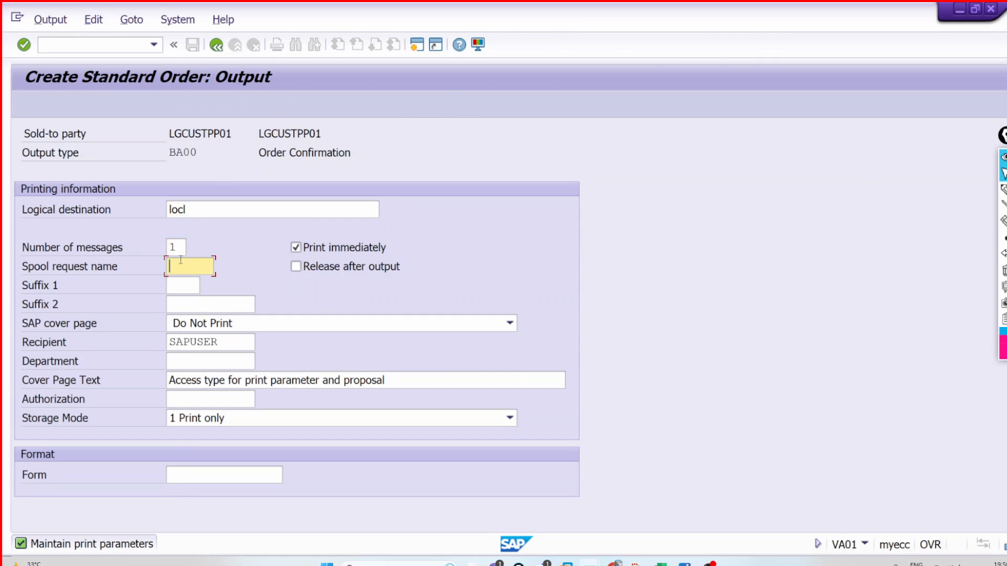
pyautogui.click(216, 46)
pyautogui.click(217, 47)
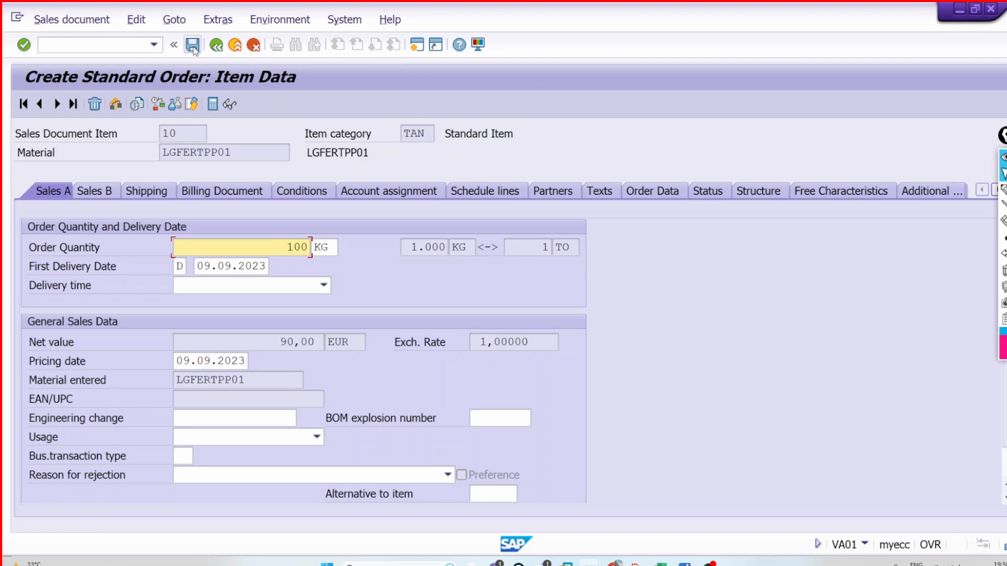
pyautogui.click(193, 46)
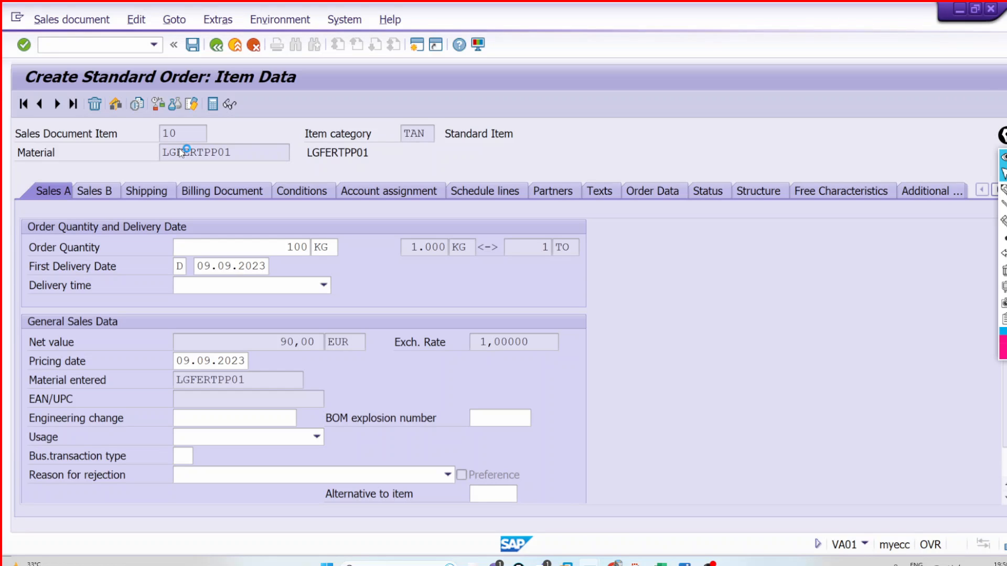
# Switch to the Excel workbook and review the condition types LR00 to VPRS in the pricing procedure table.
pyautogui.click(656, 564)
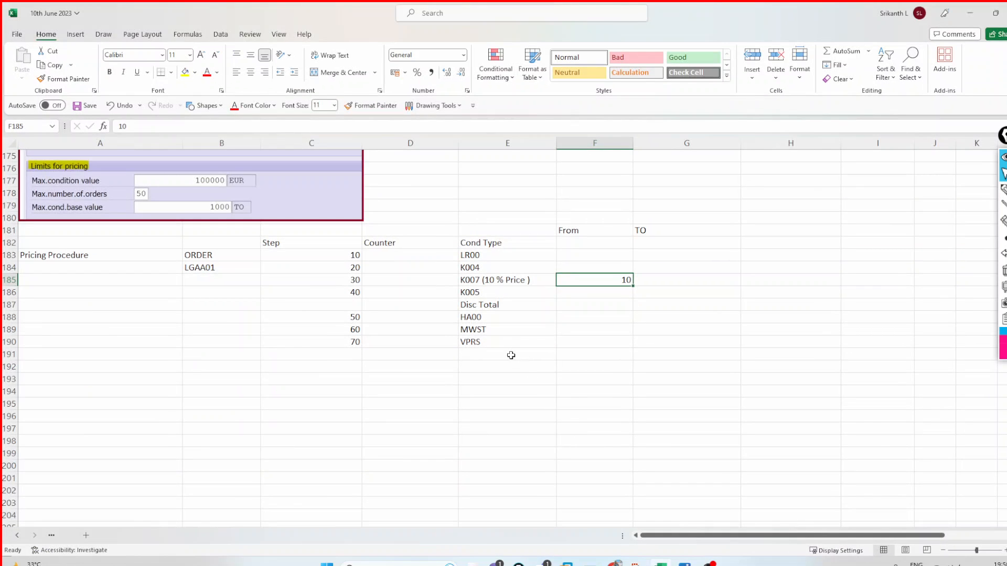
pyautogui.click(511, 354)
pyautogui.moveTo(497, 253); pyautogui.dragTo(501, 341)
pyautogui.click(663, 259)
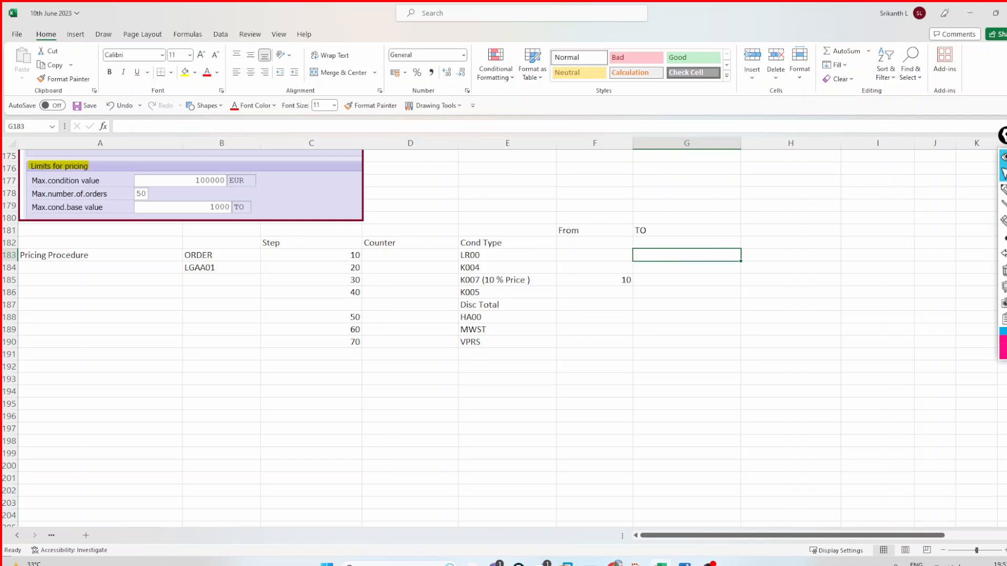
# Switch to the SAP session with procedure LGDUMM and examine Print IDs X and S among the possible values for step 10.
pyautogui.moveTo(567, 563)
pyautogui.click(562, 489)
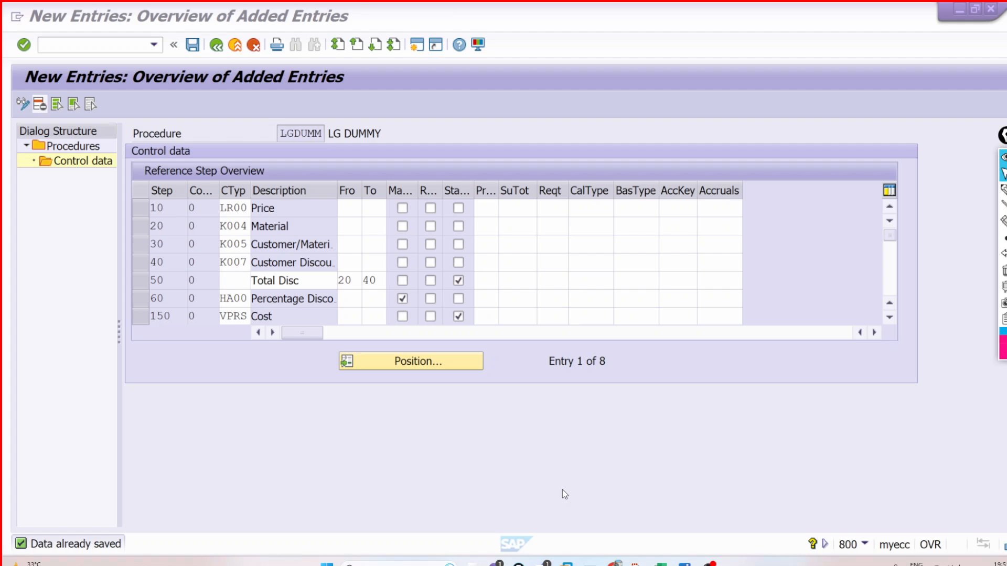
pyautogui.click(486, 208)
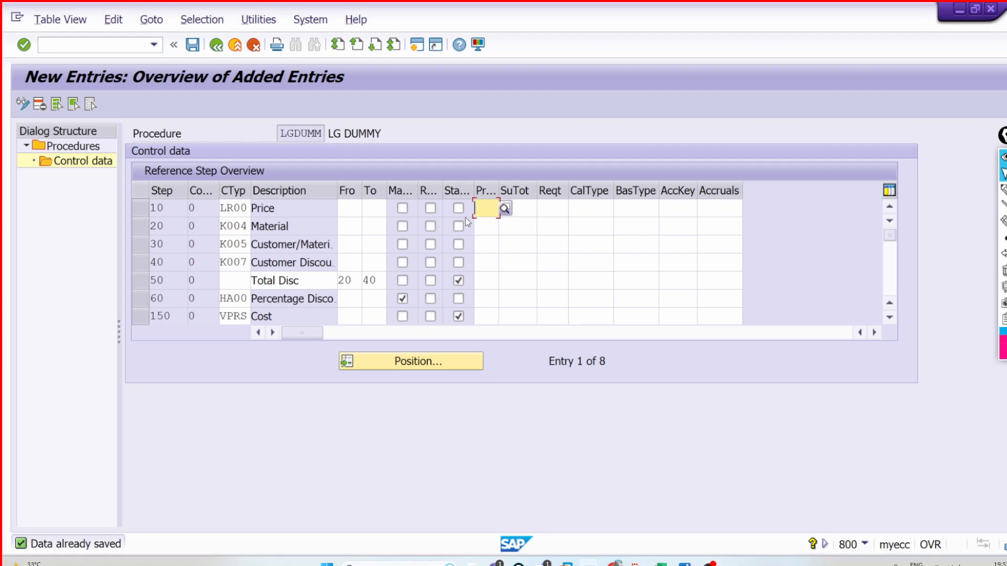
pyautogui.click(504, 210)
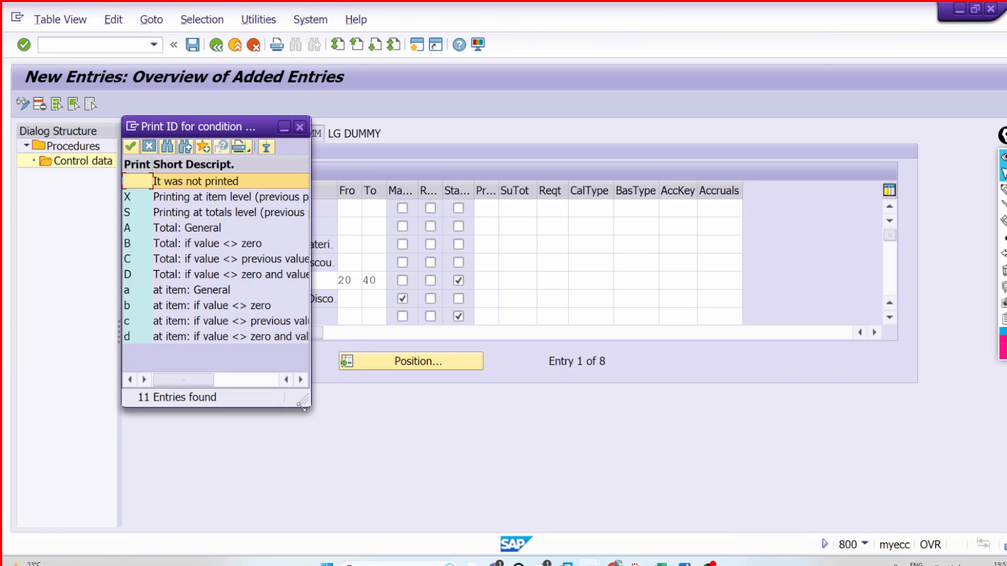
pyautogui.moveTo(309, 408); pyautogui.dragTo(468, 411)
pyautogui.click(265, 200)
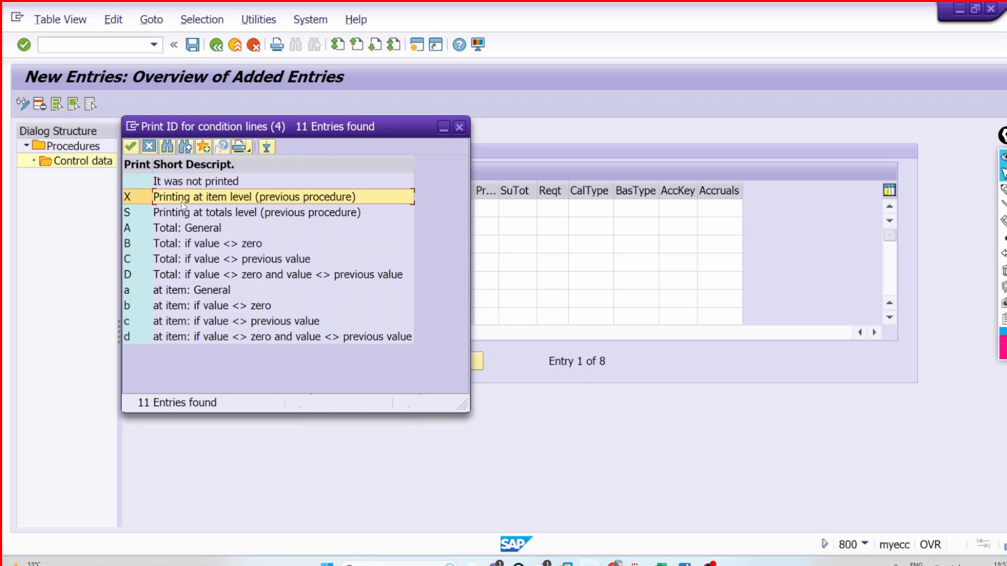
pyautogui.click(224, 214)
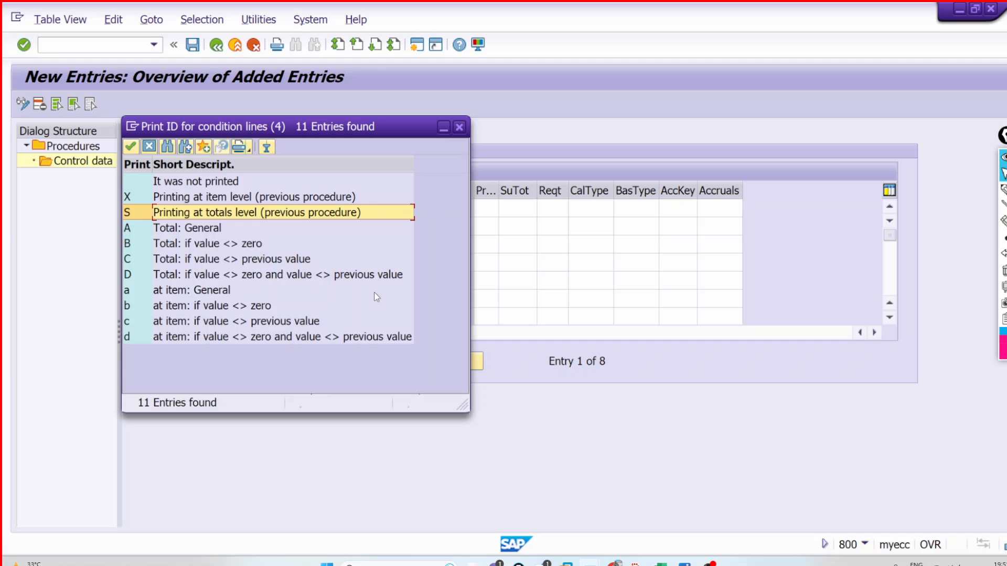
# Switch to Excel and list items 10 and 20 in D193:D194 with materials Mat a and mat b beside them.
pyautogui.hotkey('alt', 'Tab')
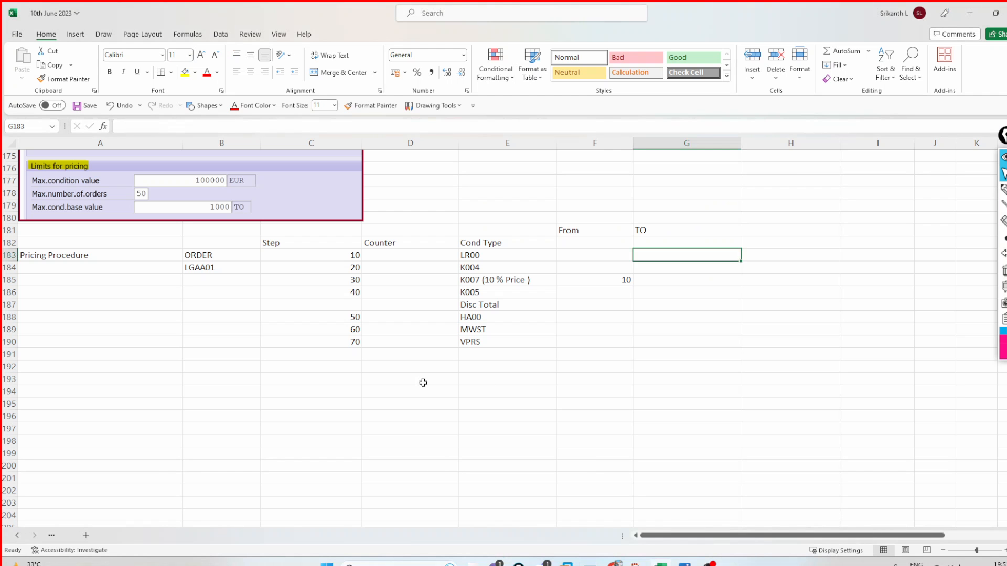
pyautogui.click(370, 379)
pyautogui.write('10')
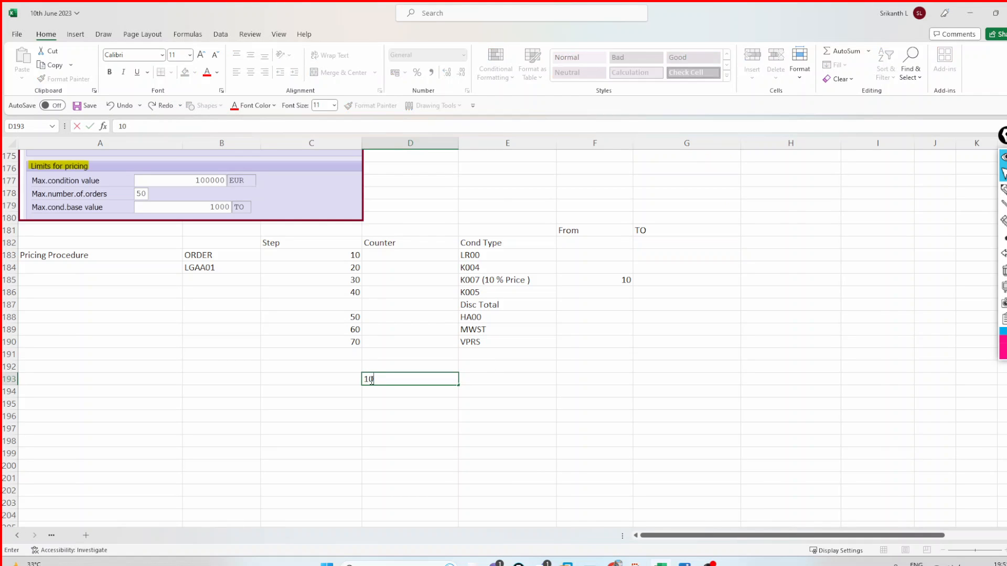
pyautogui.press('Return')
pyautogui.write('20')
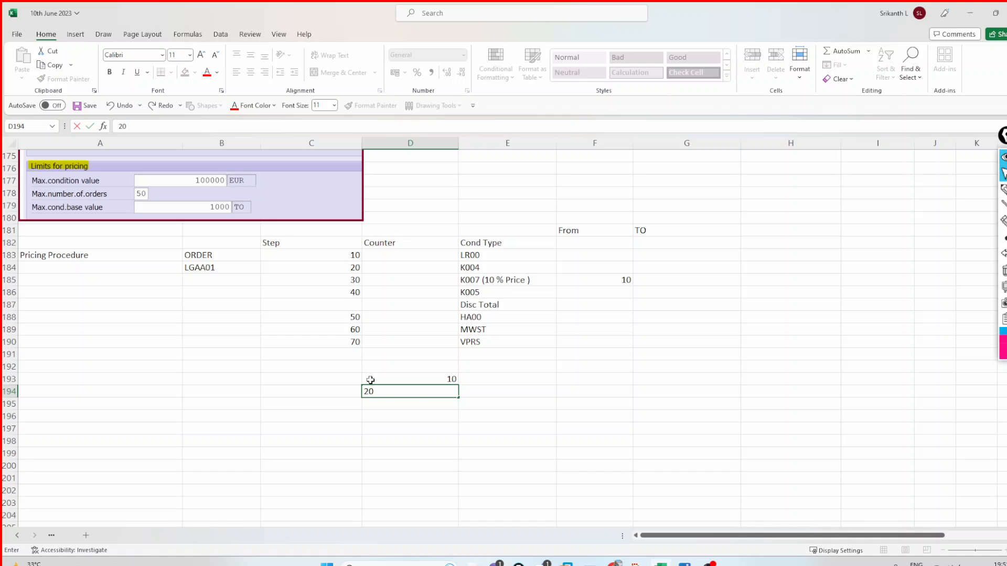
pyautogui.press('Tab')
pyautogui.press('Up')
pyautogui.write('M')
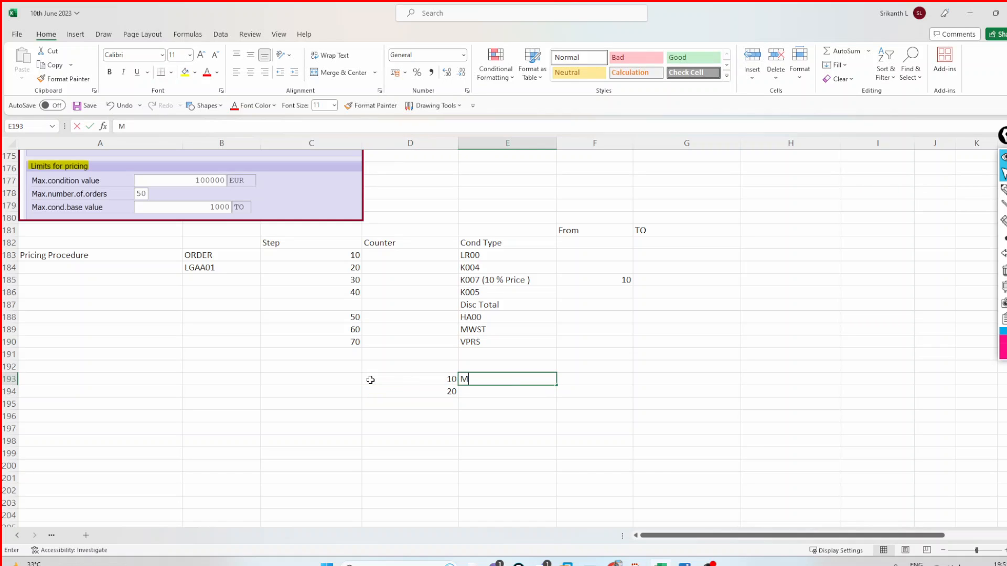
pyautogui.write('A')
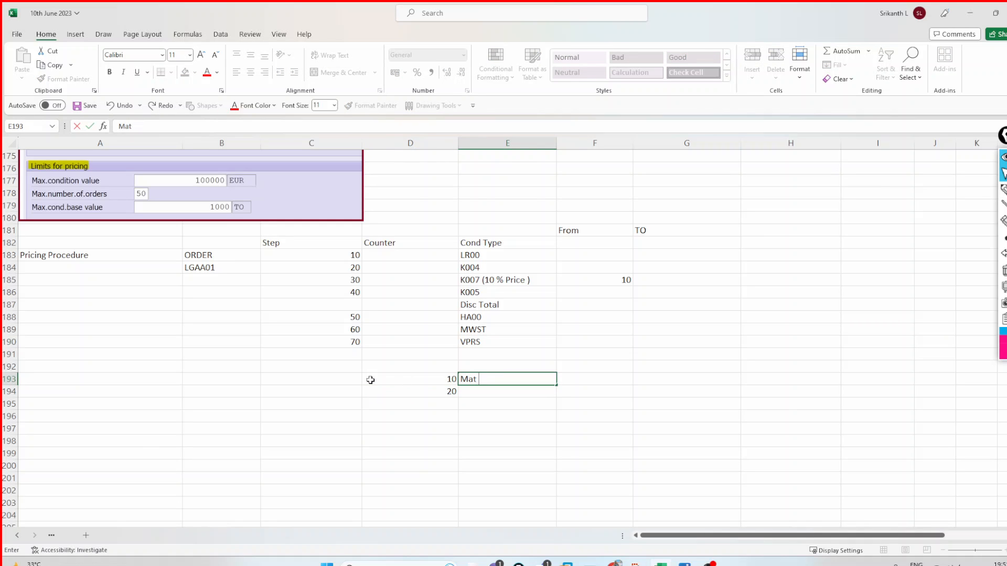
pyautogui.press('Return')
pyautogui.write('mat a')
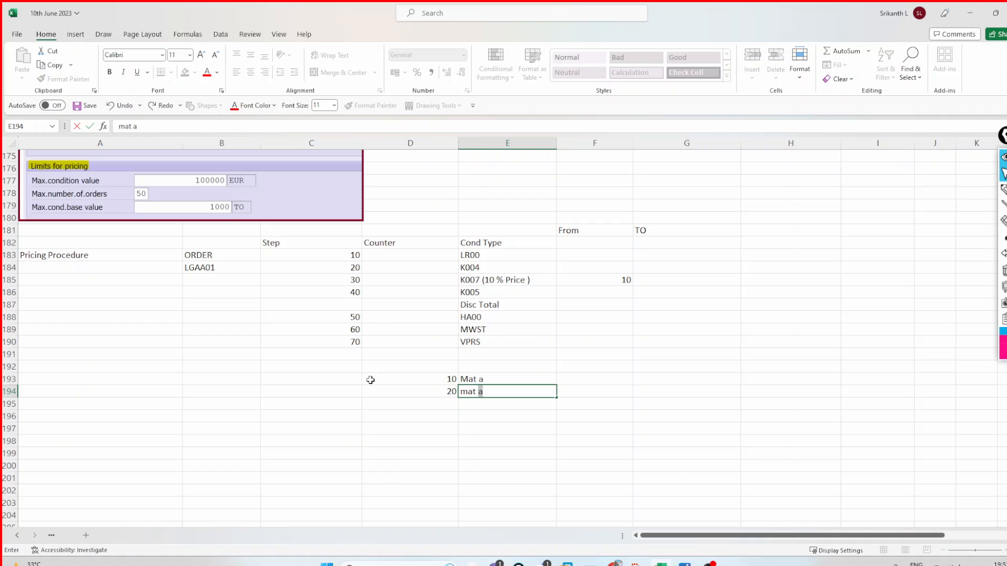
# Enter the amounts 100 for Mat a and 200 for mat b in G193:G194.
pyautogui.press('Right')
pyautogui.press('Right')
pyautogui.press('Up')
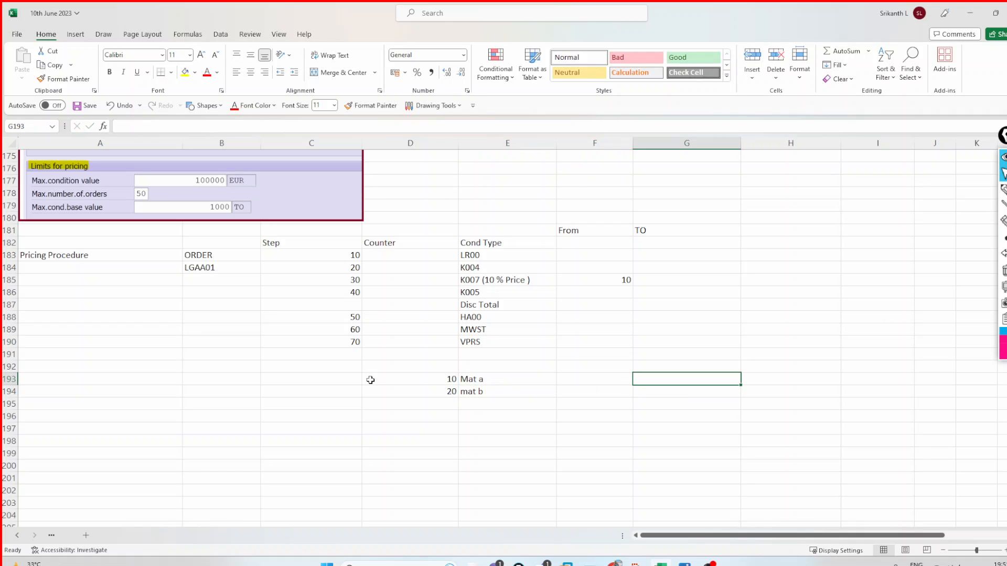
pyautogui.write('100')
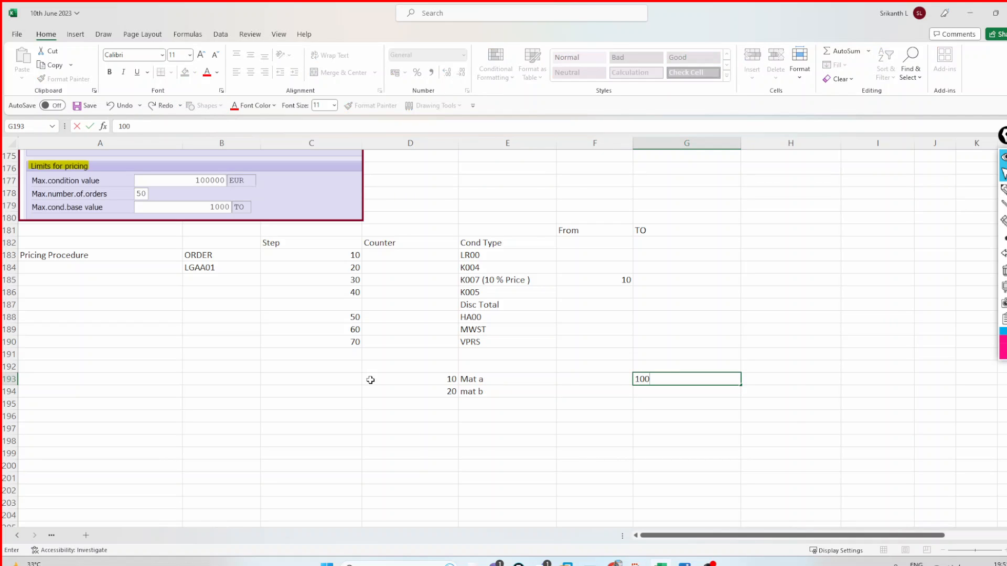
pyautogui.press('Return')
pyautogui.write('200')
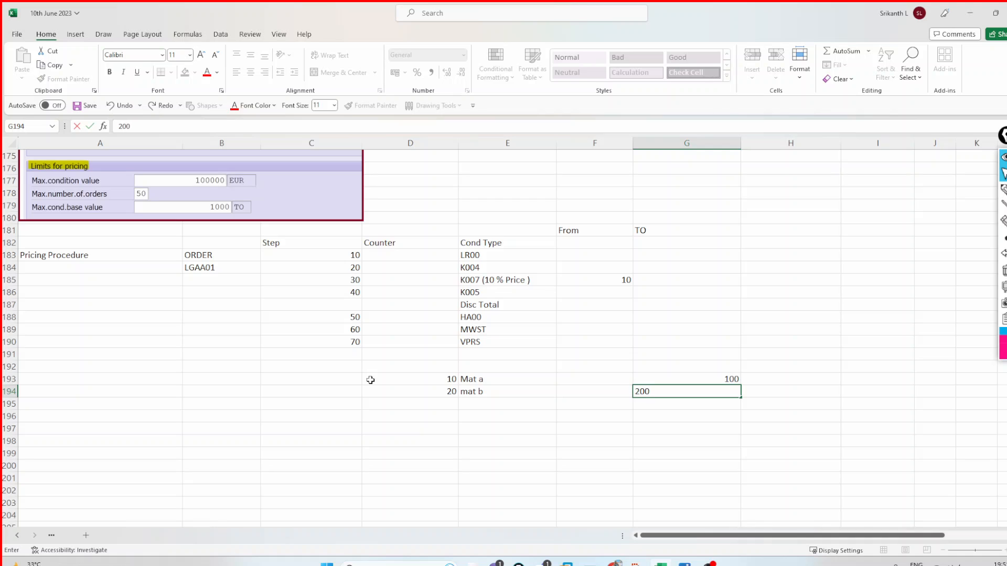
pyautogui.press('Return')
pyautogui.press('Up')
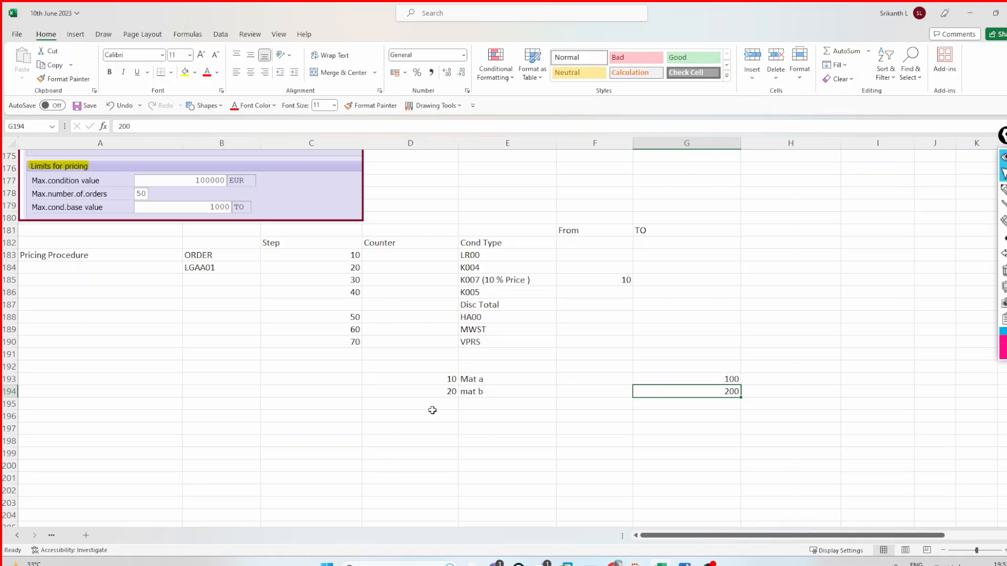
# Add a totals row with k004 in E196 and 300 in G196, and switch back to SAP's Print ID list.
pyautogui.moveTo(664, 420); pyautogui.dragTo(691, 378)
pyautogui.click(695, 417)
pyautogui.write('300')
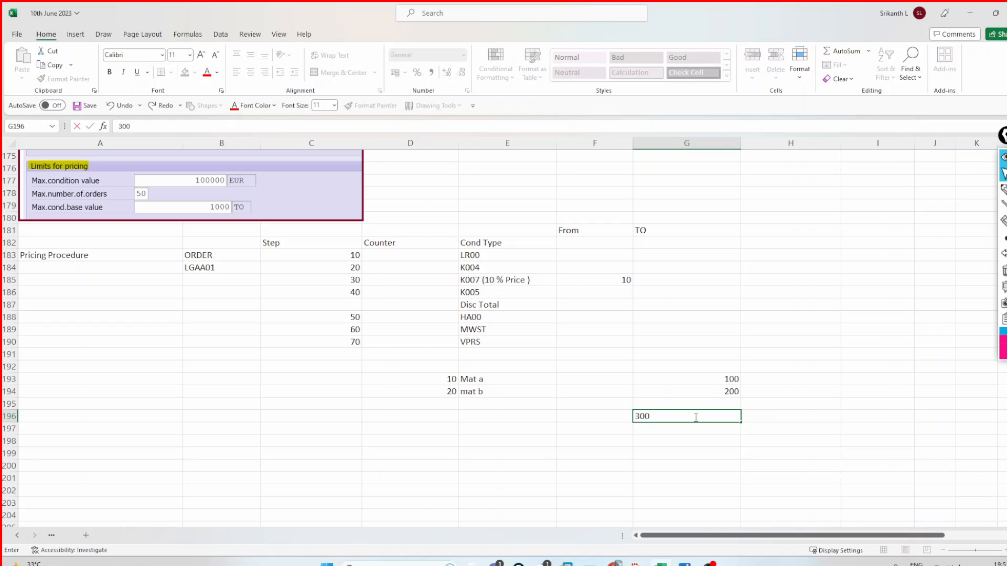
pyautogui.click(782, 396)
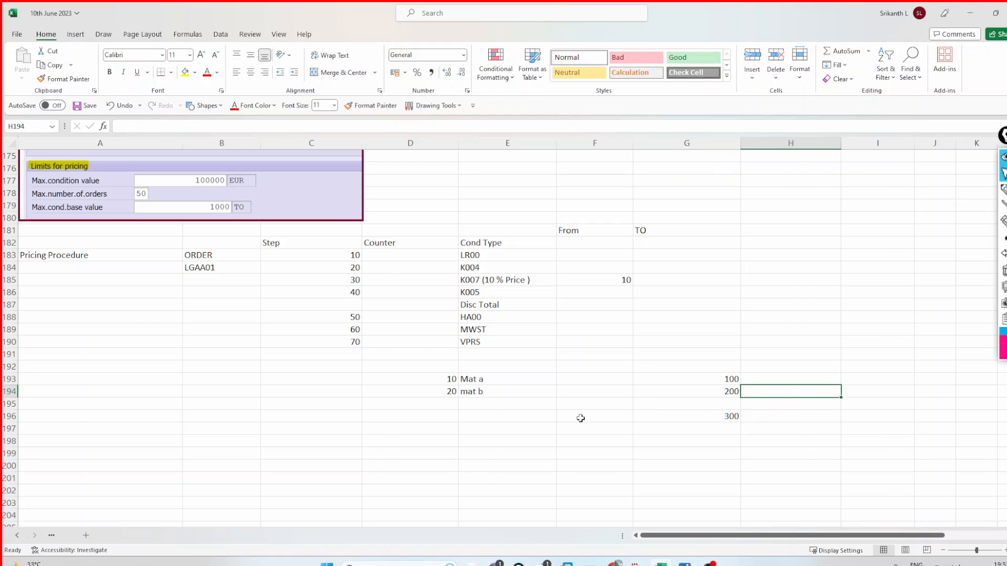
pyautogui.click(521, 415)
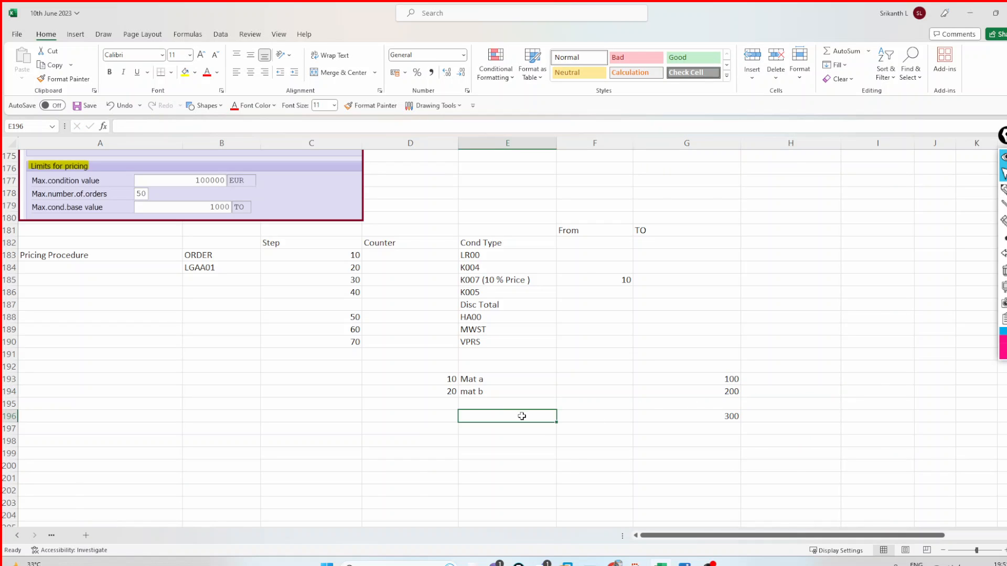
pyautogui.write('k004')
pyautogui.click(584, 451)
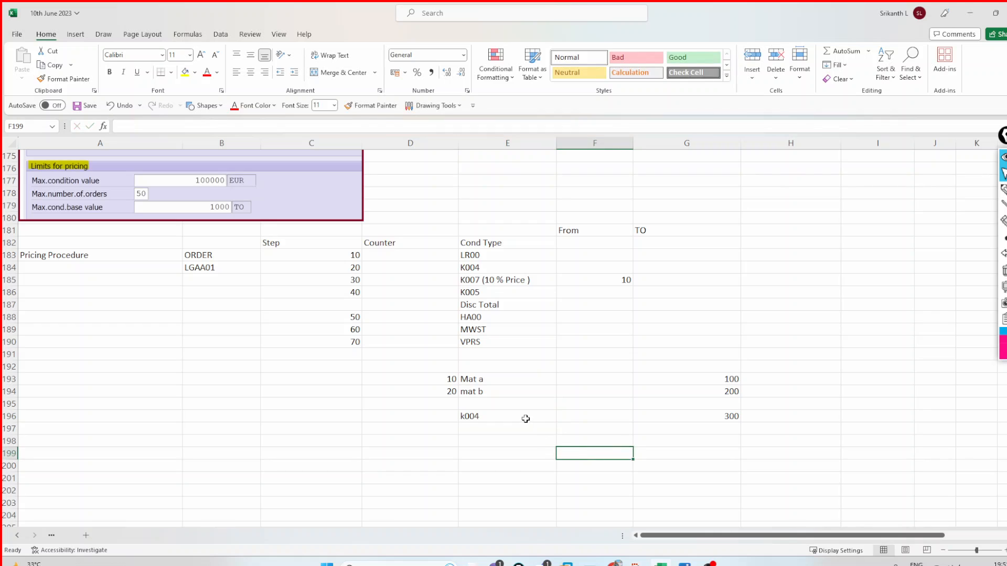
pyautogui.click(525, 418)
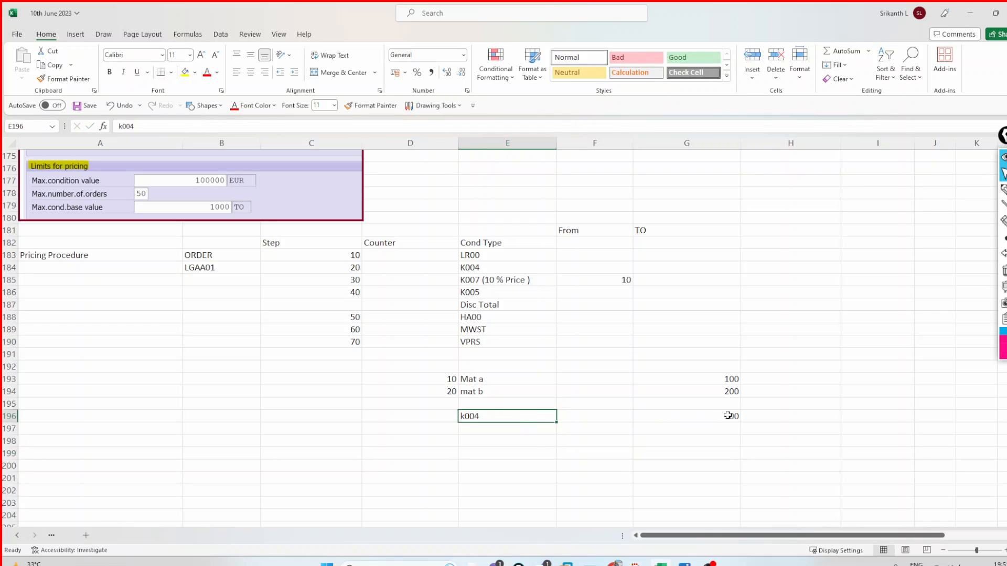
pyautogui.click(776, 415)
pyautogui.hotkey('alt', 'Tab')
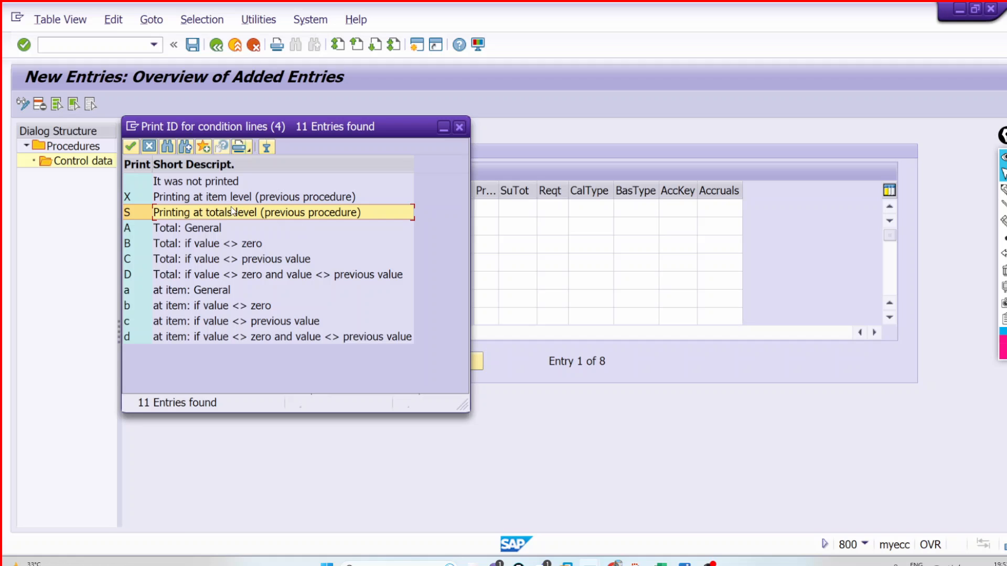
# Compare the material amounts with the k004 total in Excel, and assign Print ID X (item level) to step 10 in SAP.
pyautogui.hotkey('alt', 'Tab')
pyautogui.click(726, 419)
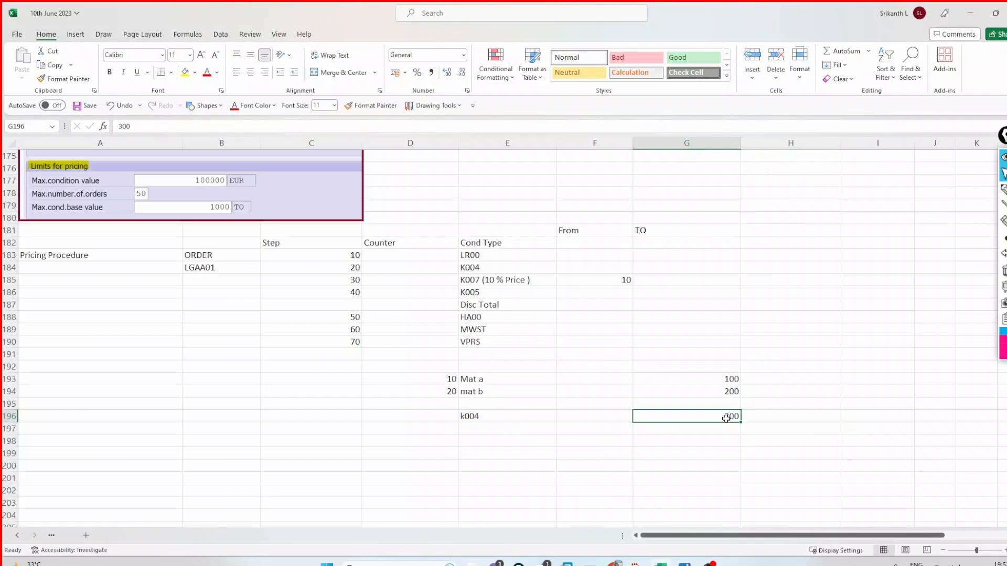
pyautogui.click(734, 383)
pyautogui.click(736, 391)
pyautogui.hotkey('alt', 'Tab')
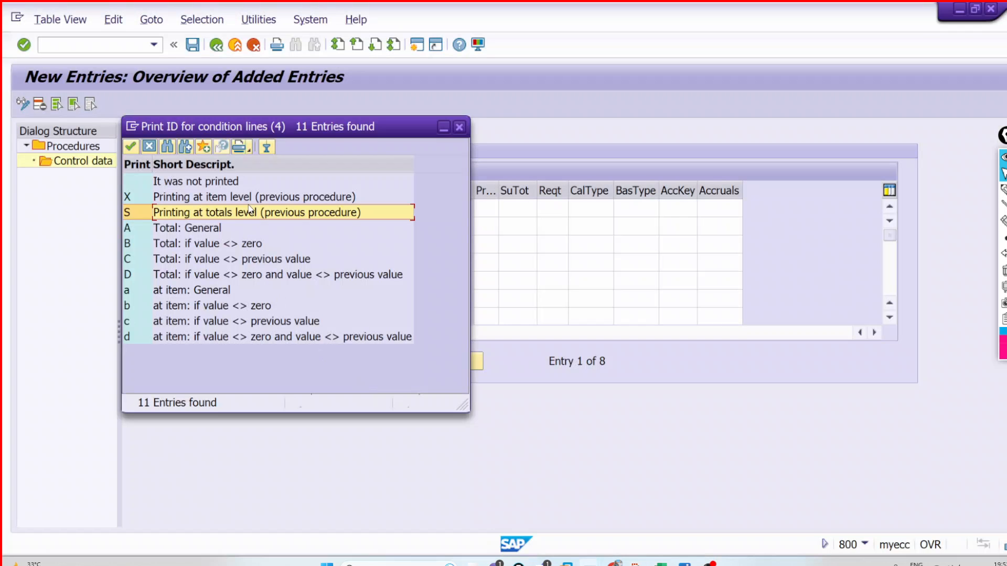
pyautogui.doubleClick(248, 198)
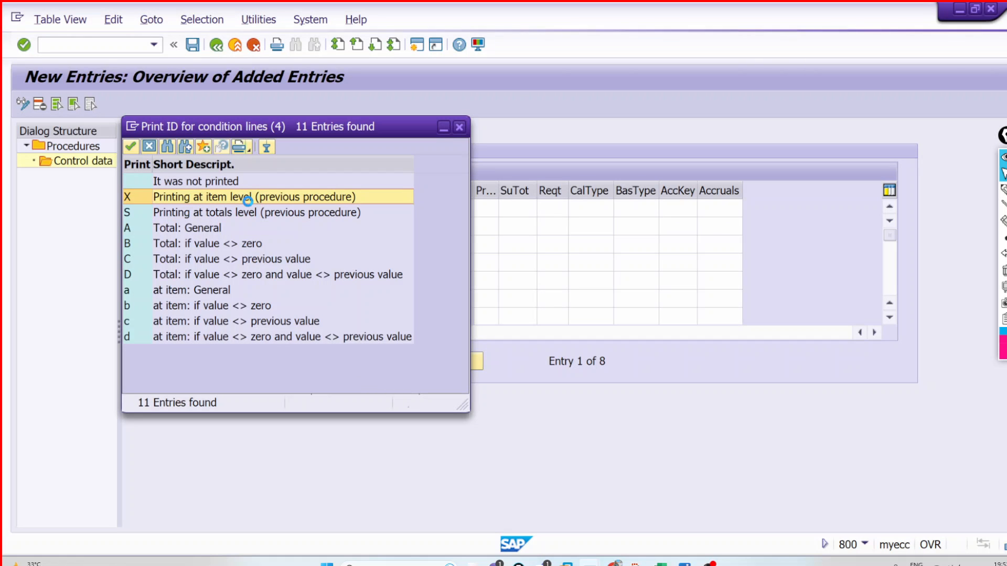
# Examine the amounts of Mat a and mat b against the k004 total in Excel, and return to SAP's LGDUMM control data.
pyautogui.hotkey('alt', 'Tab')
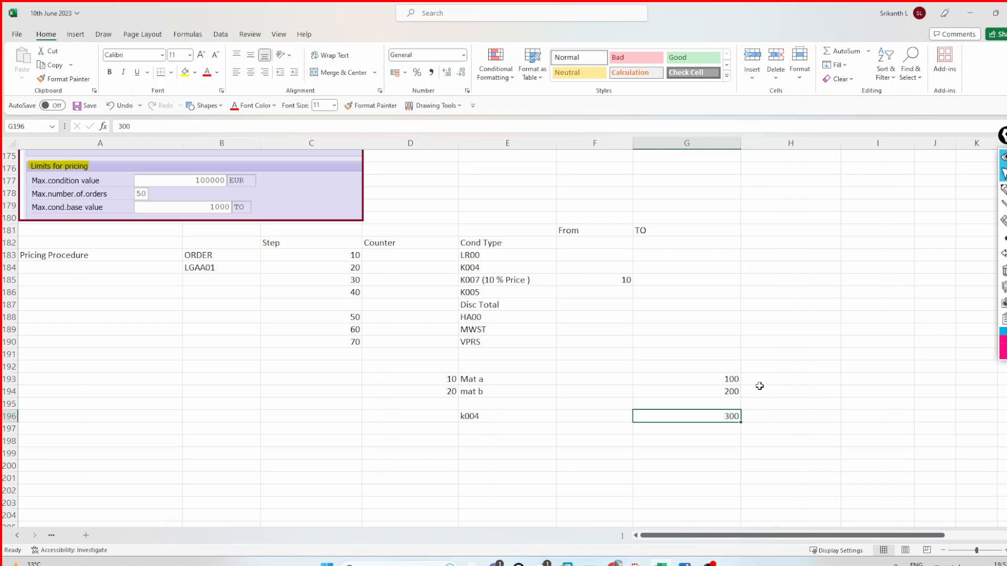
pyautogui.click(730, 380)
pyautogui.click(730, 391)
pyautogui.hotkey('alt', 'Tab')
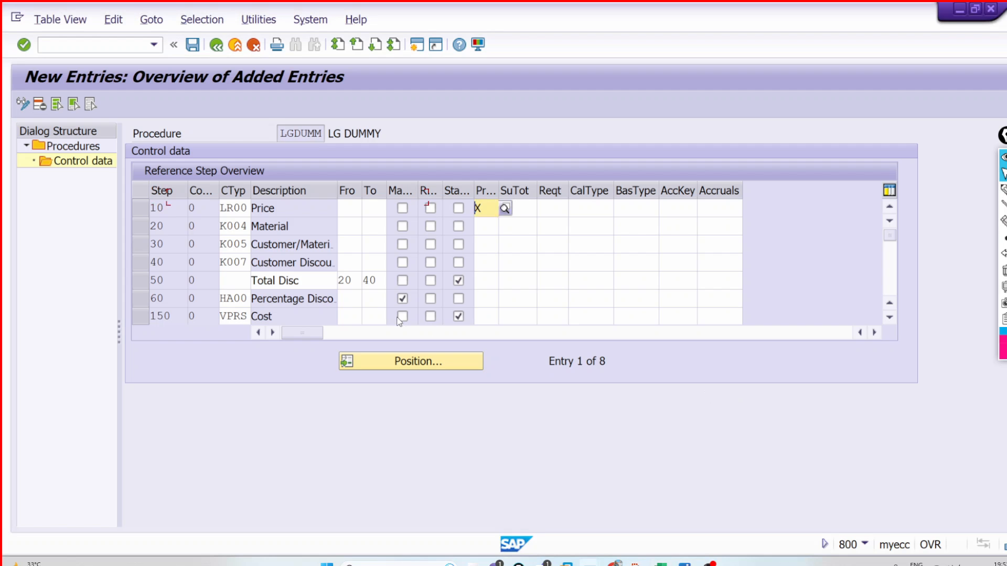
pyautogui.click(491, 236)
pyautogui.hotkey('alt', 'Tab')
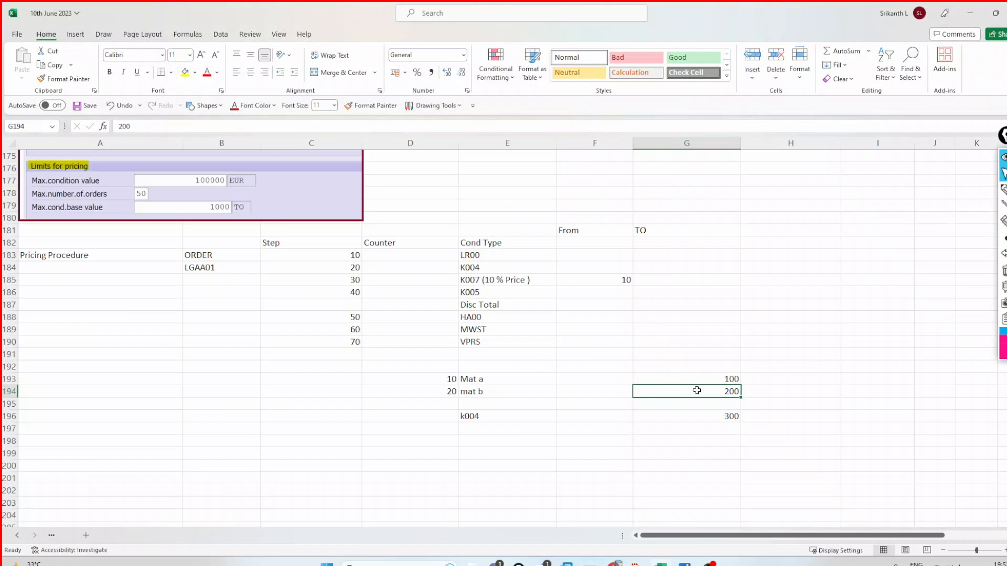
pyautogui.click(710, 414)
pyautogui.click(711, 380)
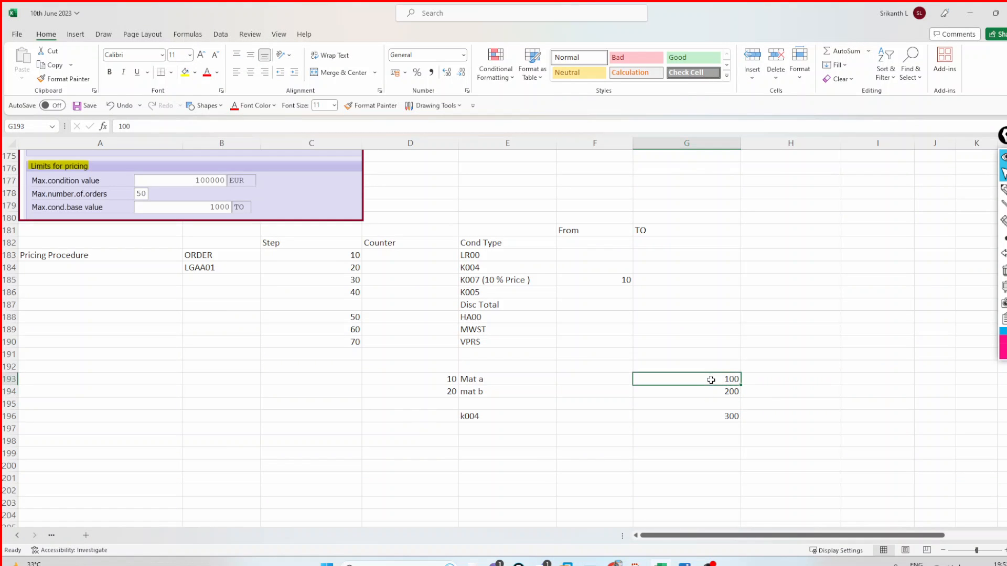
pyautogui.click(712, 391)
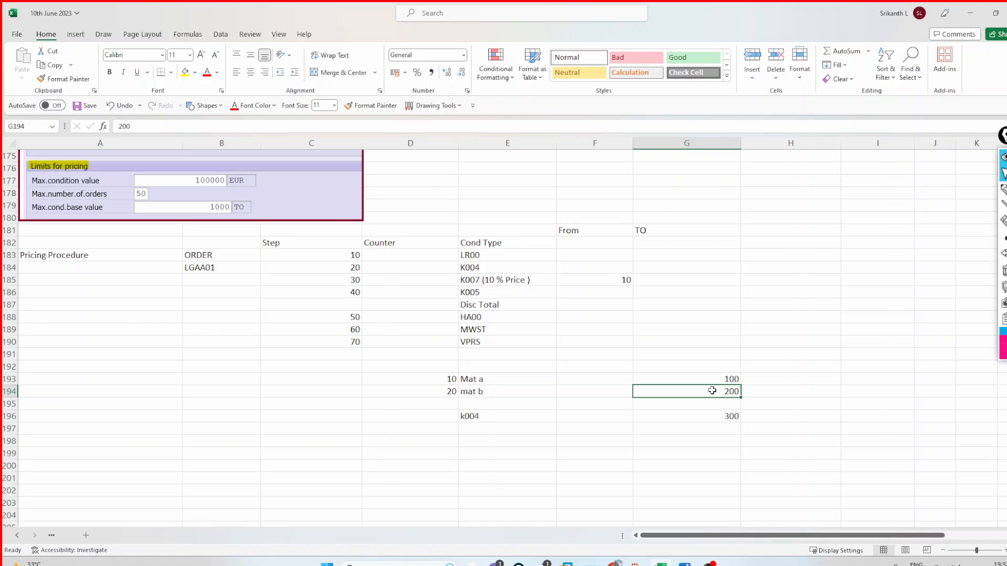
pyautogui.hotkey('alt', 'Tab')
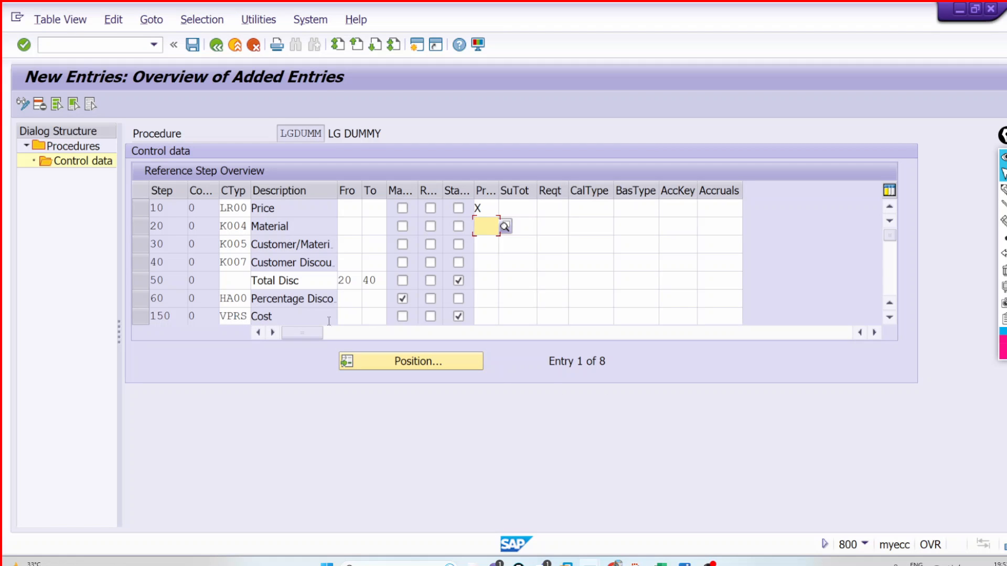
# Save the LGDUMM control data with Print ID X on the LR00 price step.
pyautogui.click(482, 315)
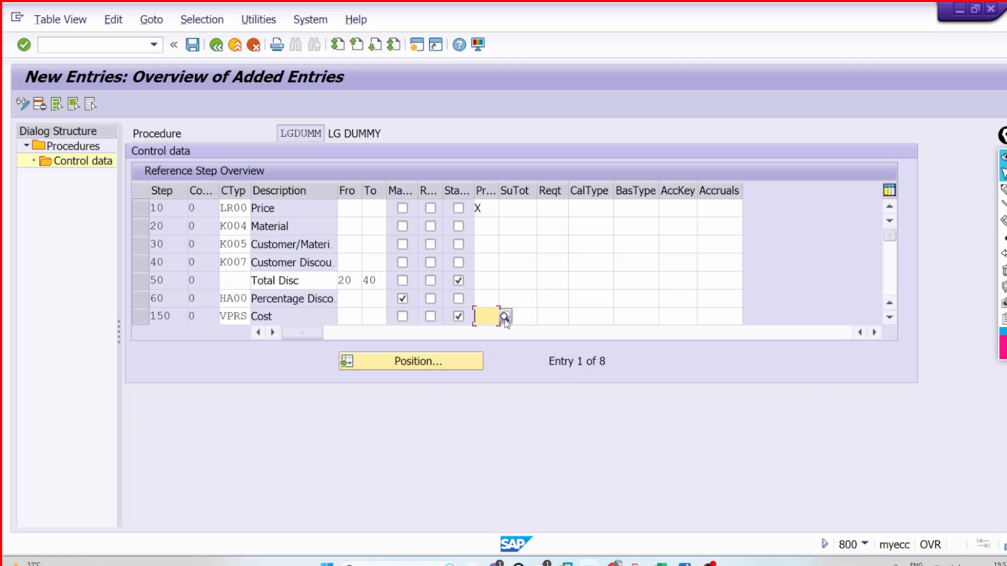
pyautogui.moveTo(491, 204); pyautogui.dragTo(473, 202)
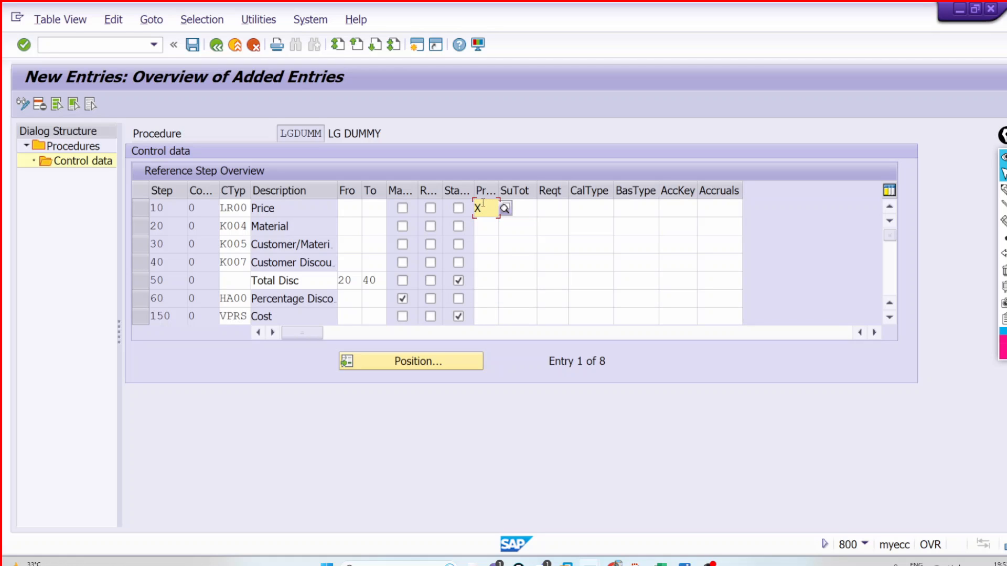
pyautogui.press('Return')
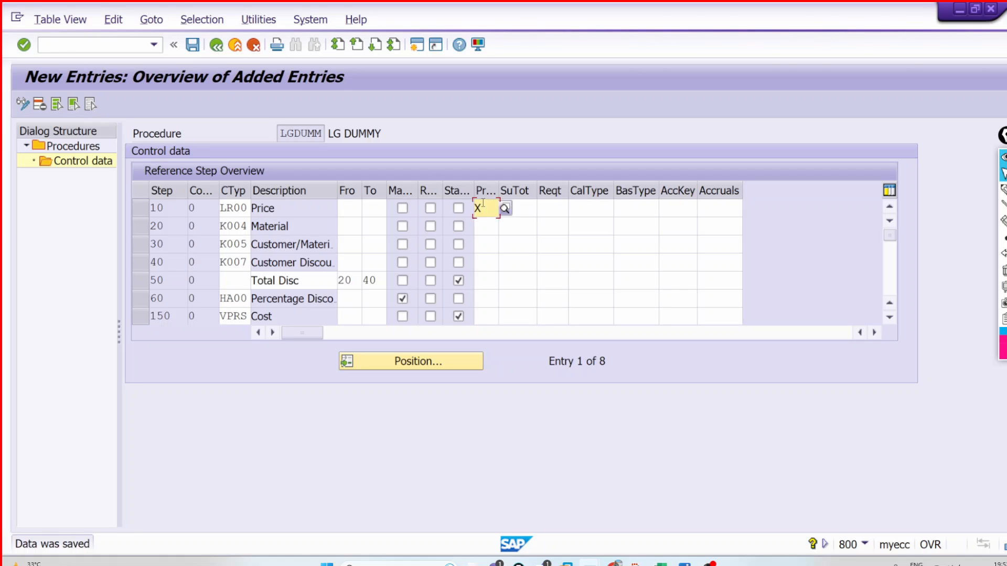
# Switch to the SAP session with the Create Standard Order screen and start transaction VA02.
pyautogui.hotkey('alt', 'Tab')
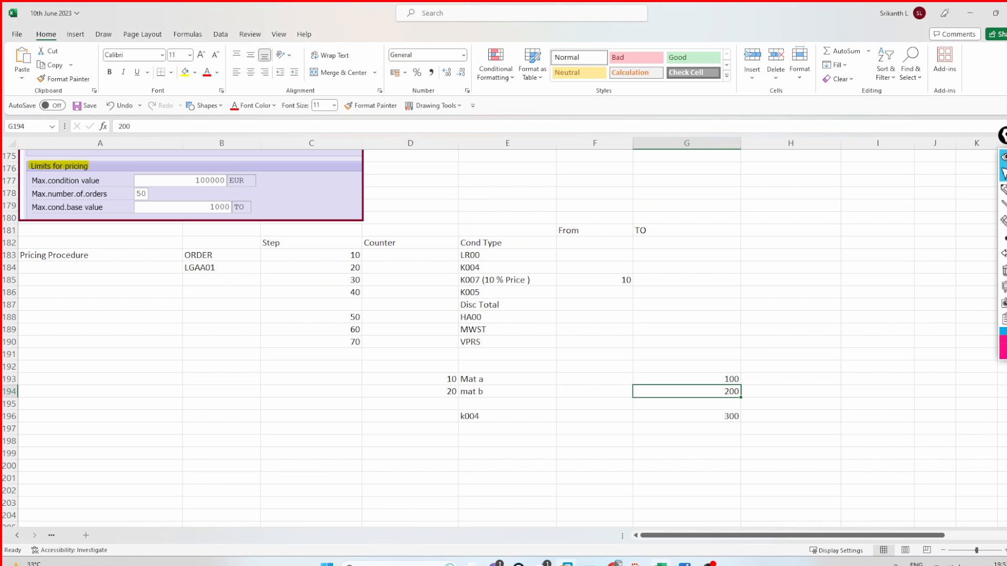
pyautogui.click(589, 564)
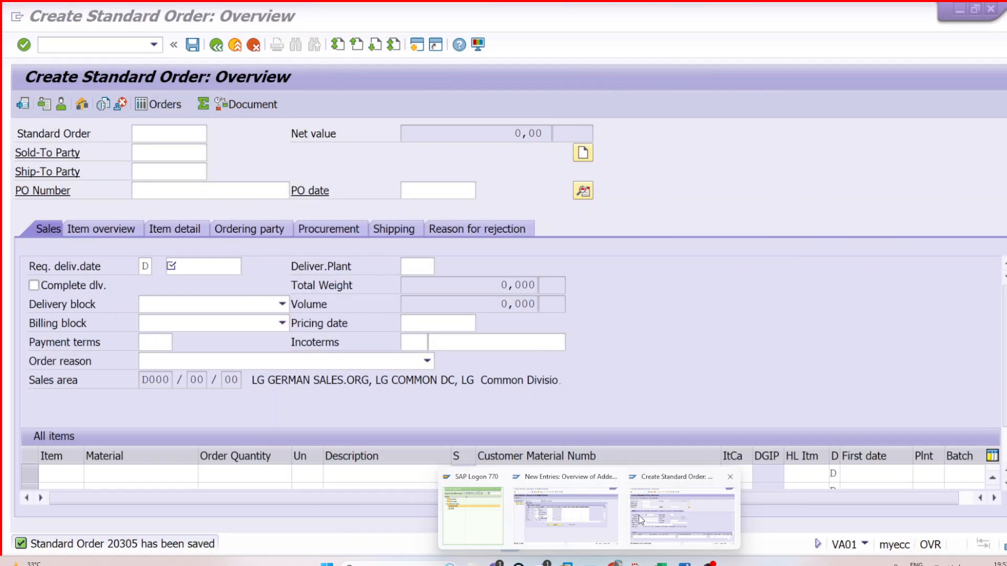
pyautogui.click(682, 516)
pyautogui.click(124, 48)
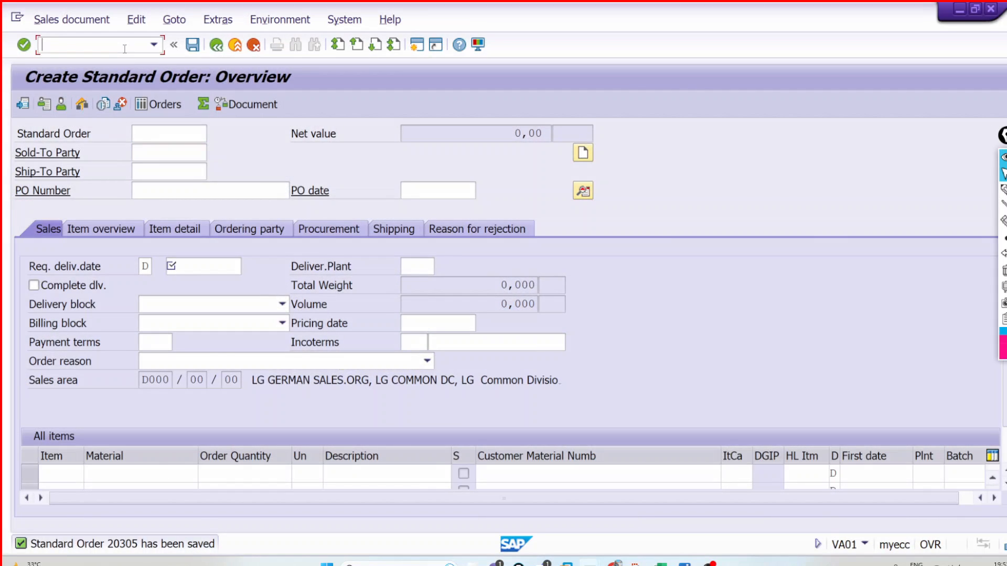
pyautogui.write('/nva02')
pyautogui.press('Return')
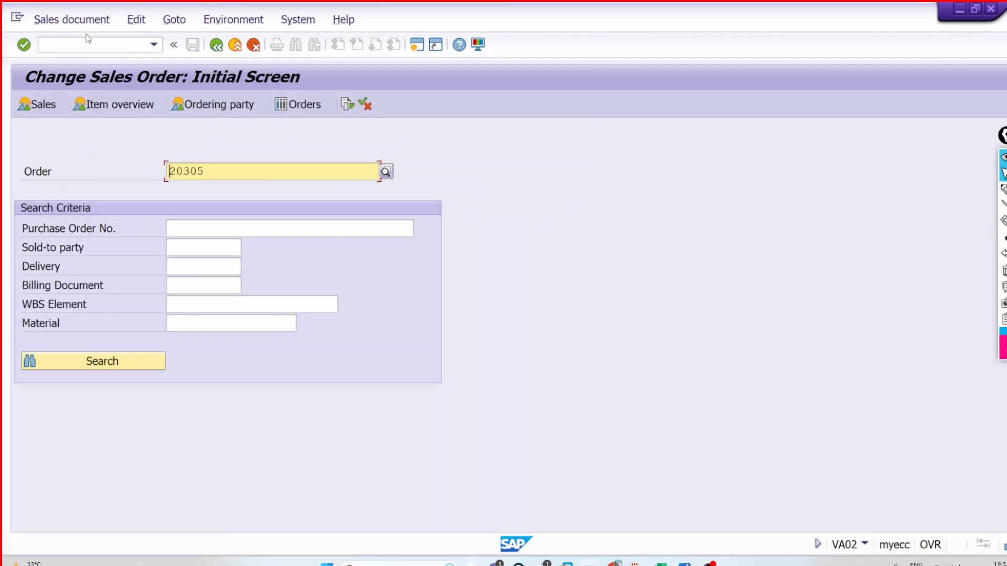
# Issue a print preview of the GEOR order confirmation output for the last saved sales order.
pyautogui.click(72, 19)
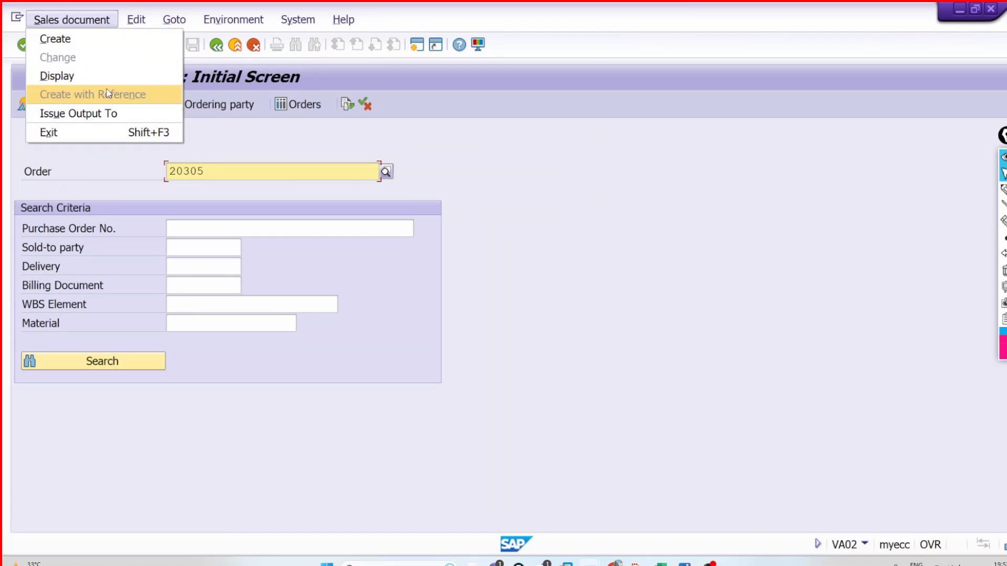
pyautogui.click(112, 110)
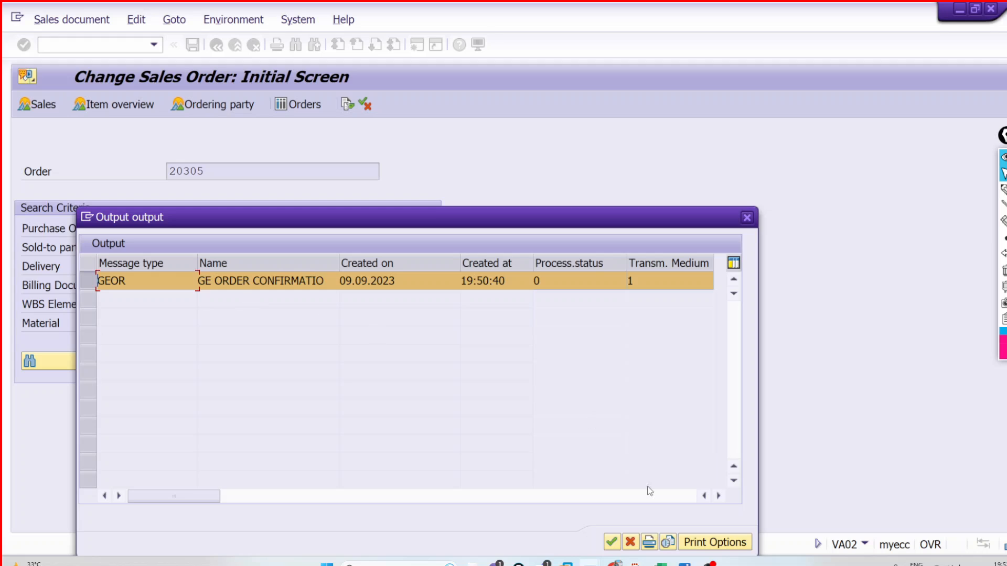
pyautogui.click(667, 542)
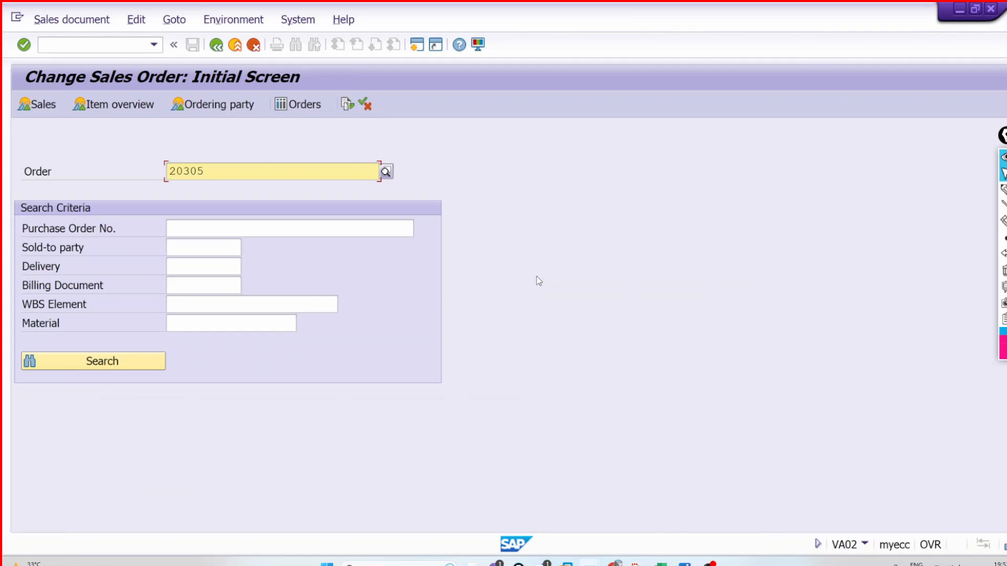
# Leave the order change transaction and open table NAST in the SE16 data browser.
pyautogui.click(234, 45)
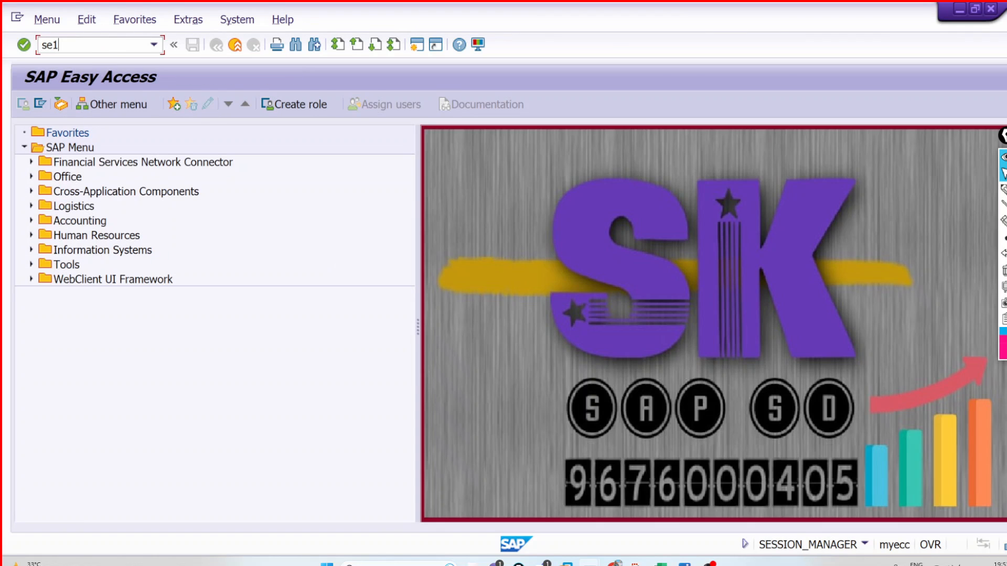
pyautogui.click(103, 49)
pyautogui.write('se16')
pyautogui.press('Return')
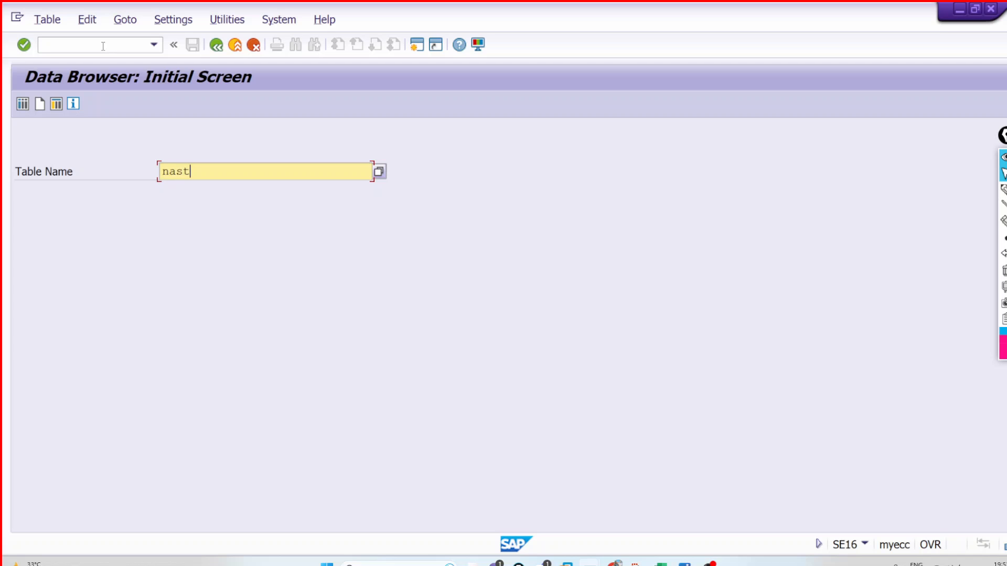
pyautogui.press('Return')
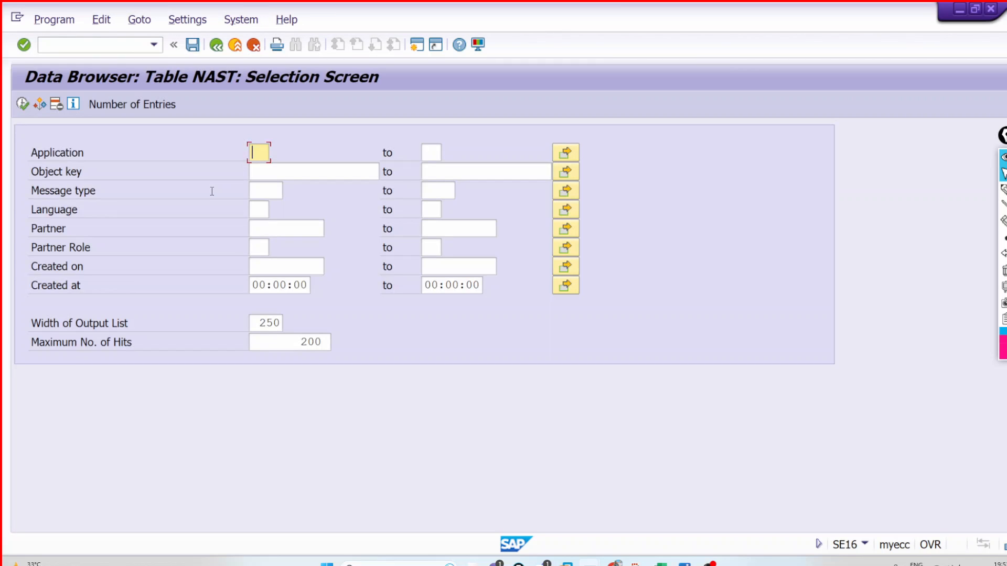
# List the NAST entries with message type BA00 and language EN.
pyautogui.click(260, 191)
pyautogui.write('ba00')
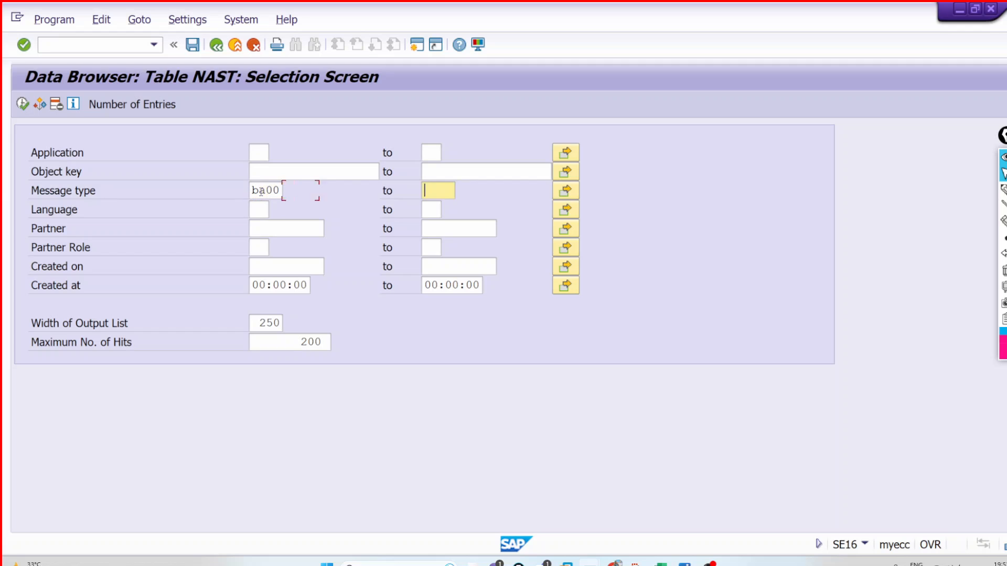
pyautogui.click(262, 206)
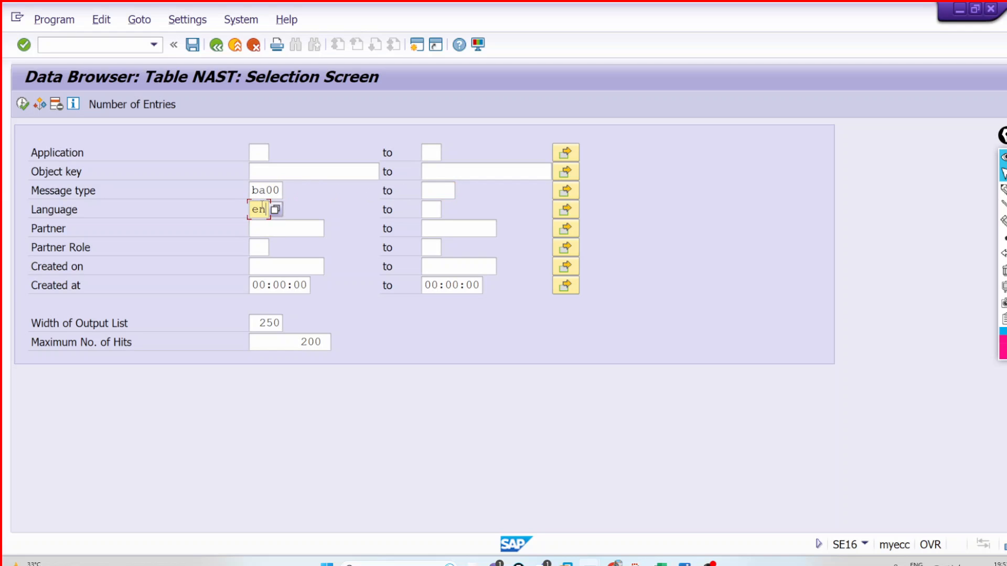
pyautogui.click(23, 105)
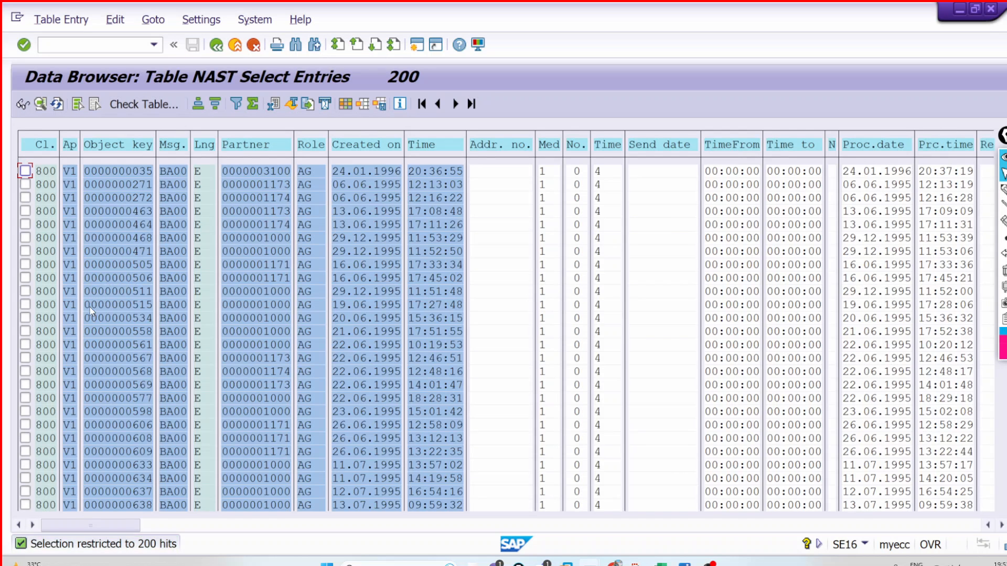
# Copy the object key of the entry created 26.06.1995 at 12:58:09 and enter it as the order in a new VA03 session.
pyautogui.moveTo(92, 423); pyautogui.dragTo(158, 425)
pyautogui.hotkey('ctrl', 'c')
pyautogui.click(424, 48)
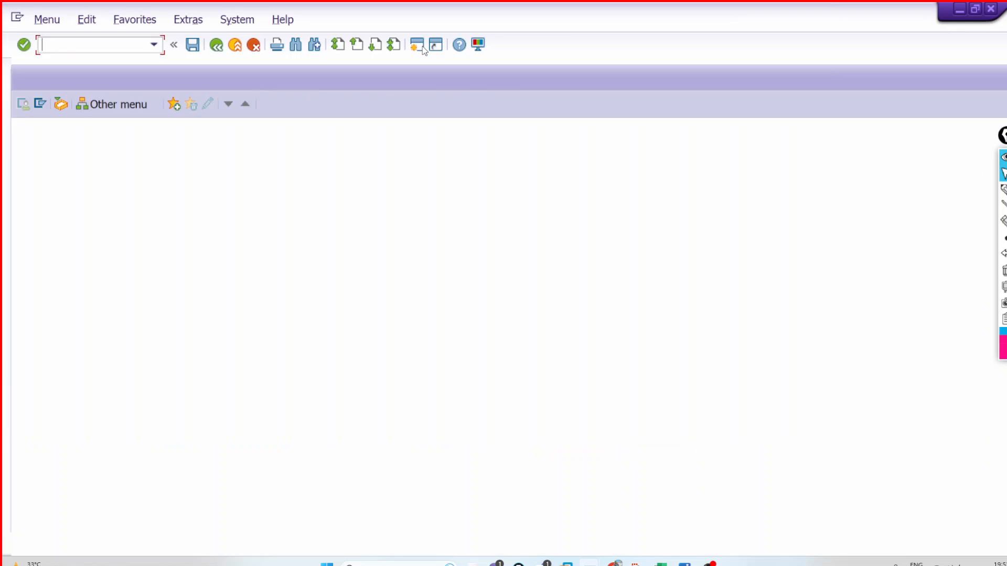
pyautogui.press('Return')
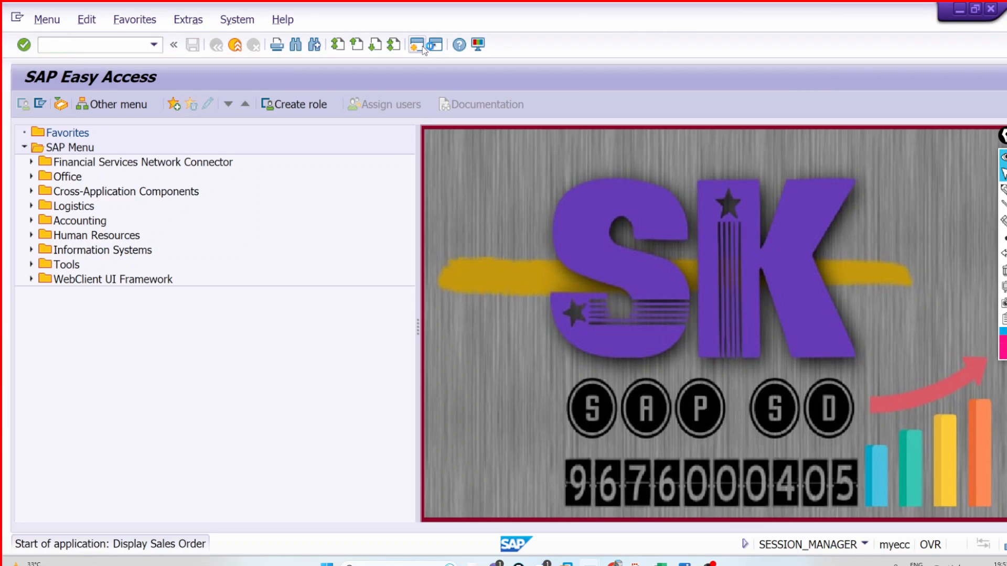
pyautogui.hotkey('ctrl', 'v')
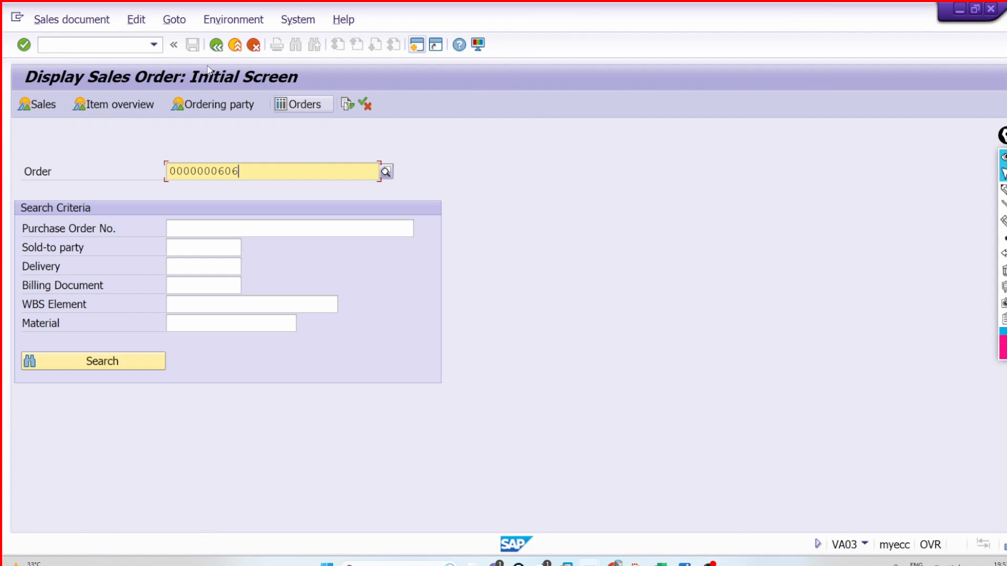
# Try to display the pasted sales order and issue its output.
pyautogui.click(72, 19)
pyautogui.press('Escape')
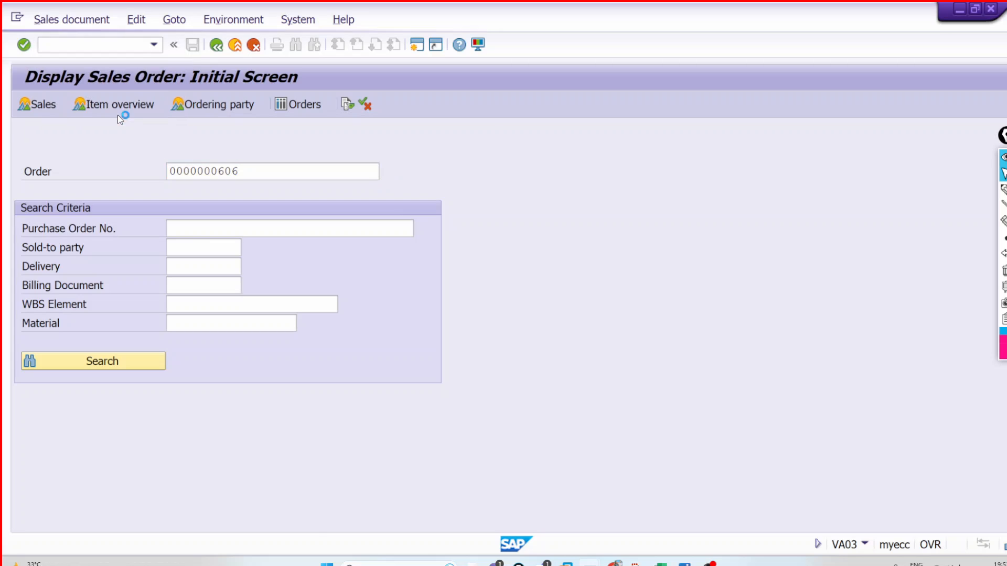
pyautogui.press('Return')
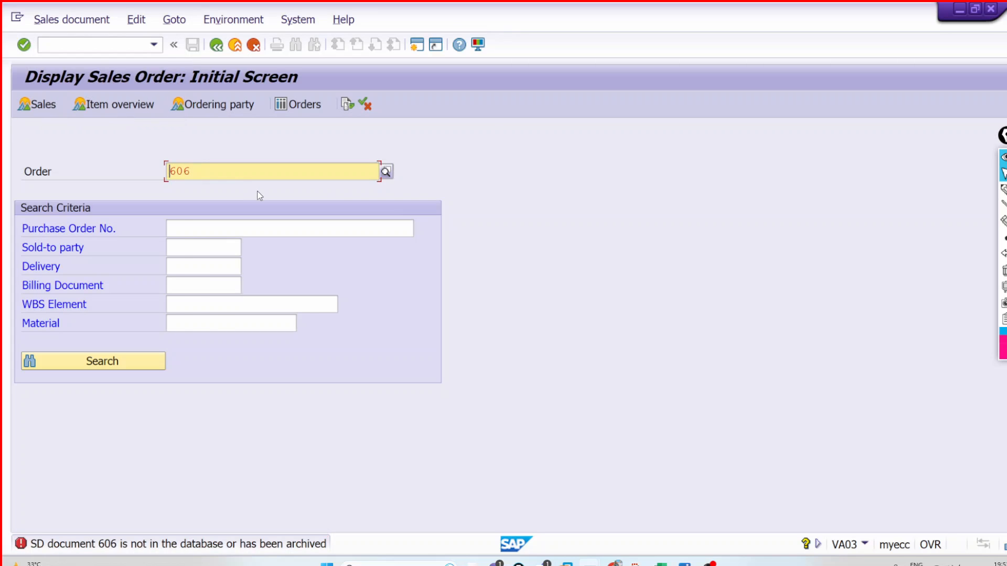
pyautogui.click(96, 21)
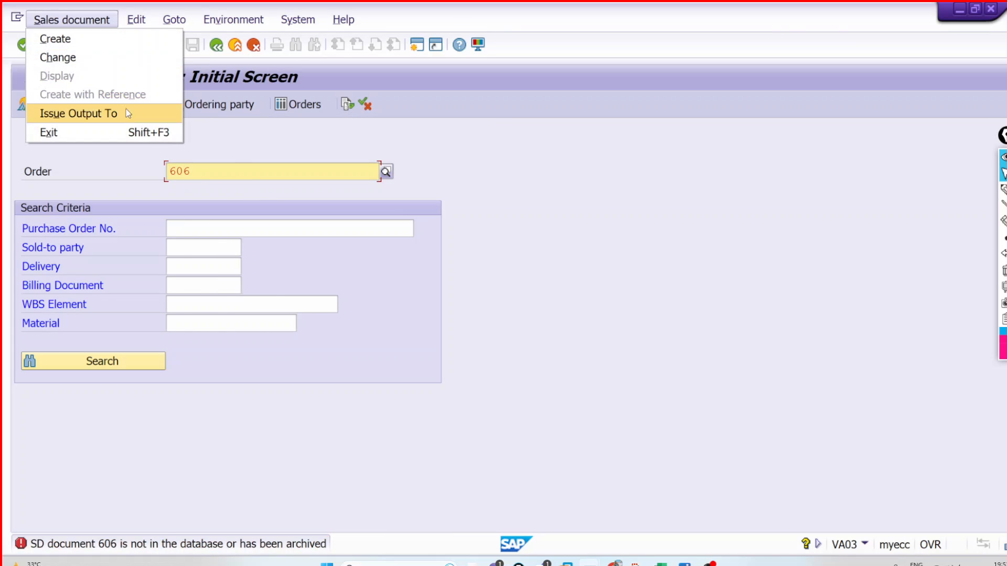
pyautogui.click(128, 113)
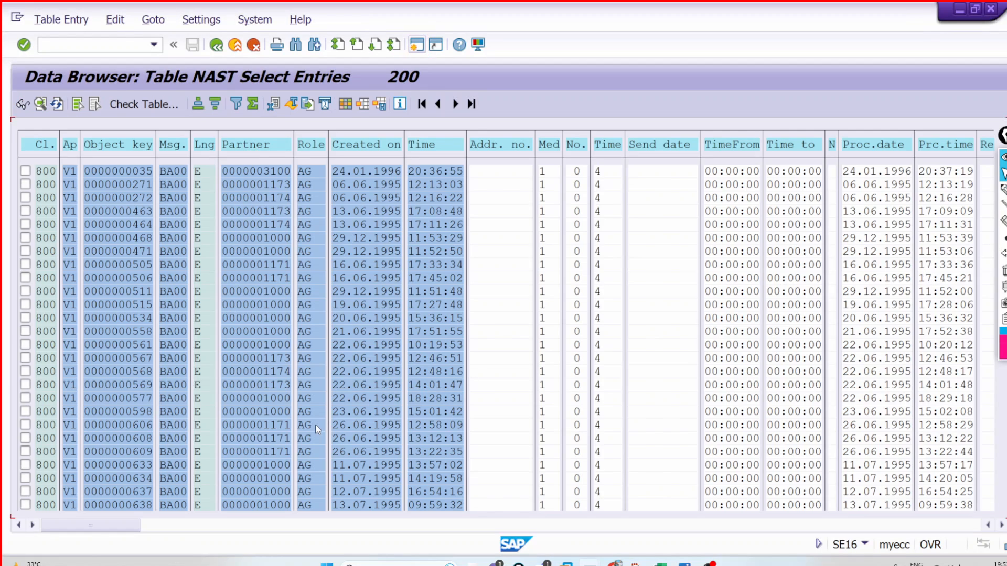
# Copy the object key of the NAST entry created 13.07.1995 at 10:43:12 and try to issue output for that order in VA03.
pyautogui.scroll(-2, 315, 424)
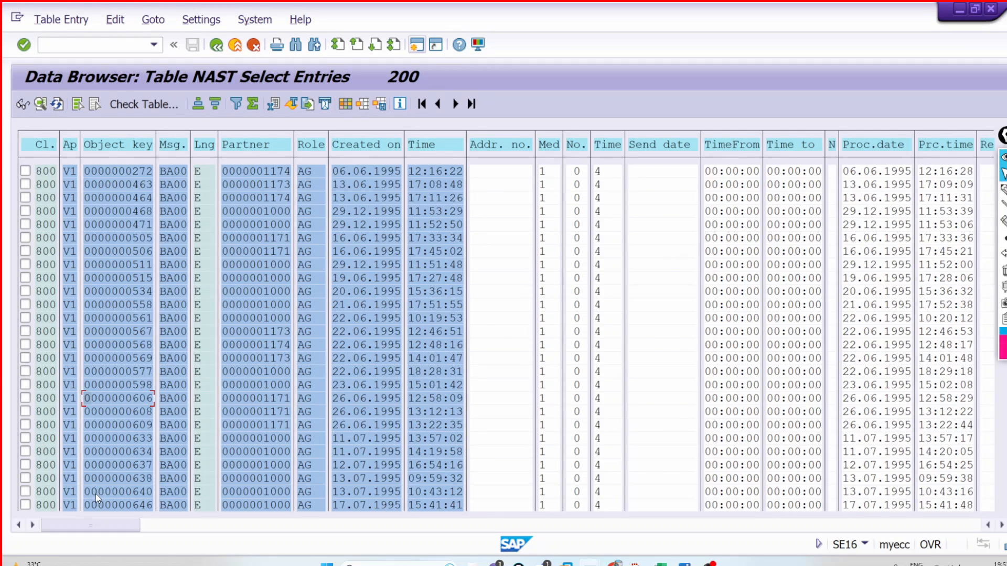
pyautogui.moveTo(112, 496); pyautogui.dragTo(158, 497)
pyautogui.hotkey('ctrl', 'c')
pyautogui.hotkey('alt', 'Tab')
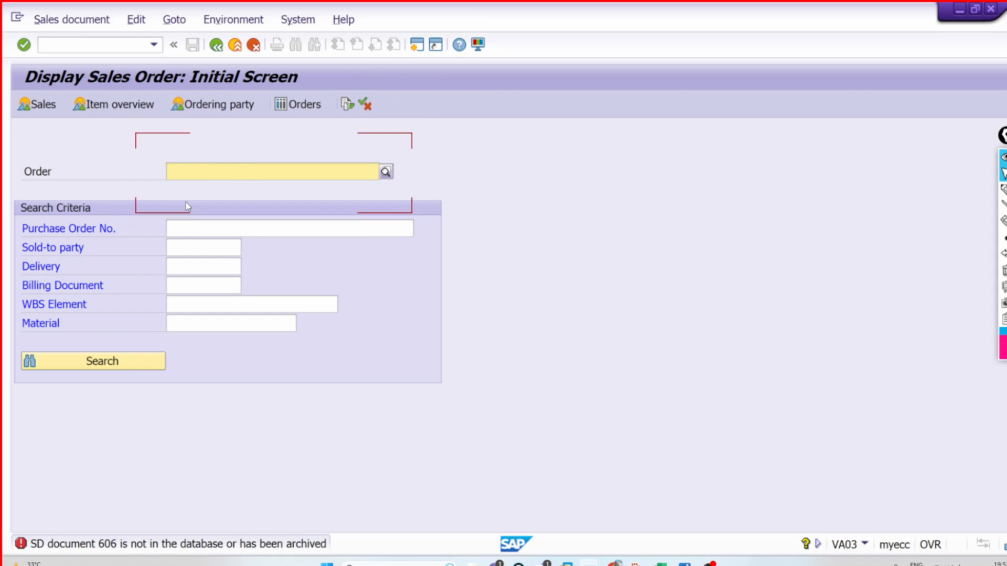
pyautogui.hotkey('ctrl', 'v')
pyautogui.click(108, 19)
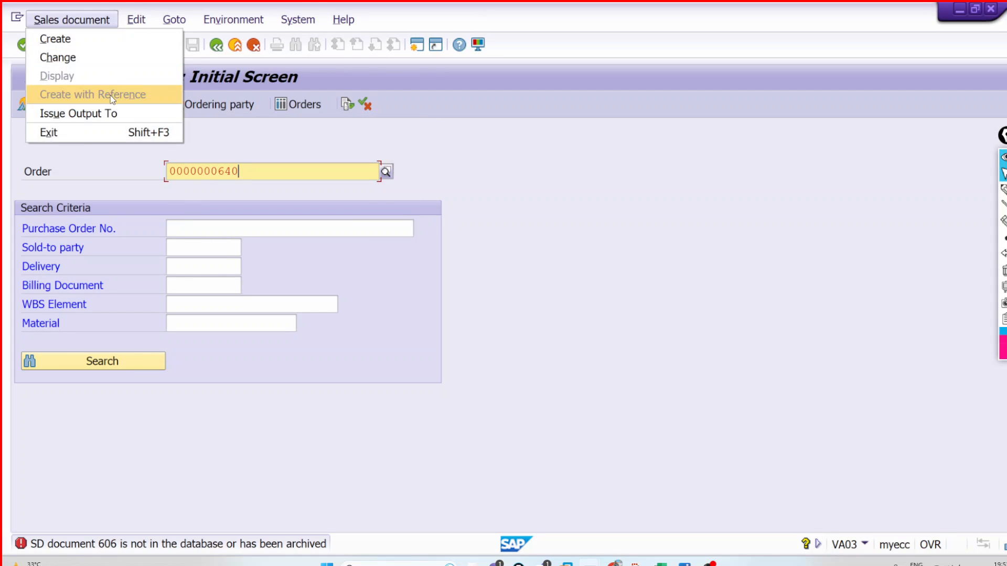
pyautogui.click(112, 107)
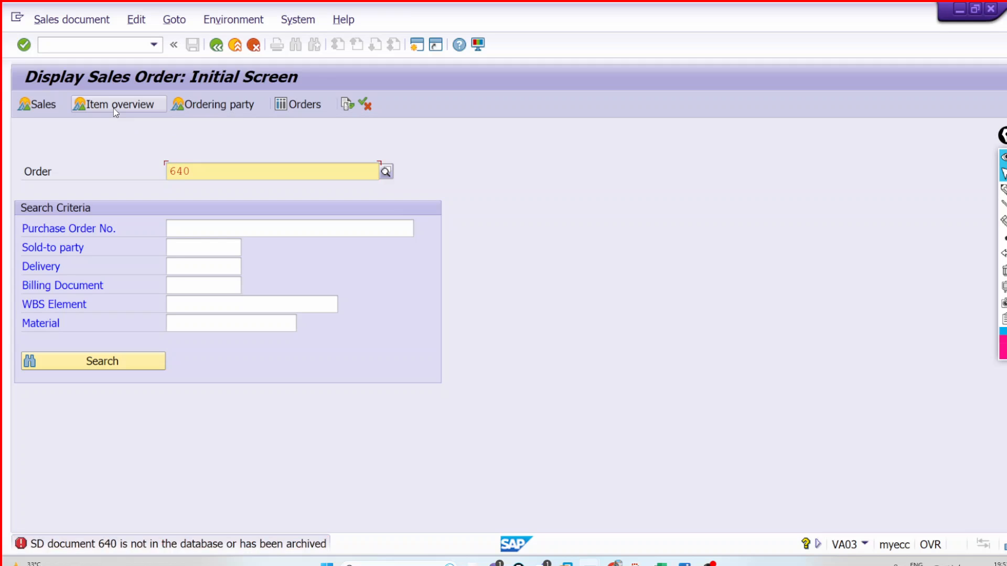
# List the NAST entries for message type BA00 and language EN again, with the output list width and maximum number of hits left blank.
pyautogui.hotkey('alt', 'Tab')
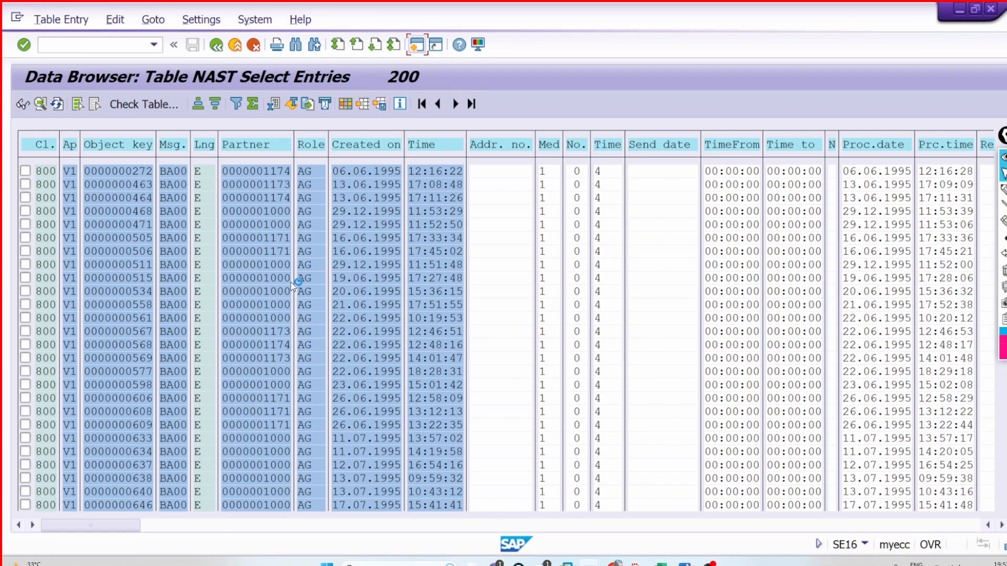
pyautogui.press('F3')
pyautogui.click(253, 326)
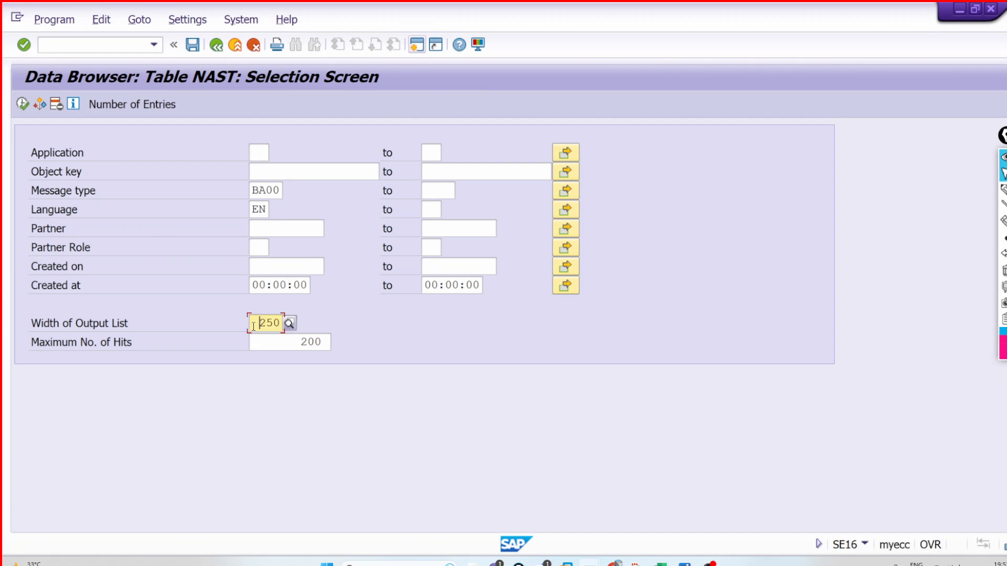
pyautogui.press('Tab')
pyautogui.press('BackSpace')
pyautogui.press('BackSpace')
pyautogui.press('BackSpace')
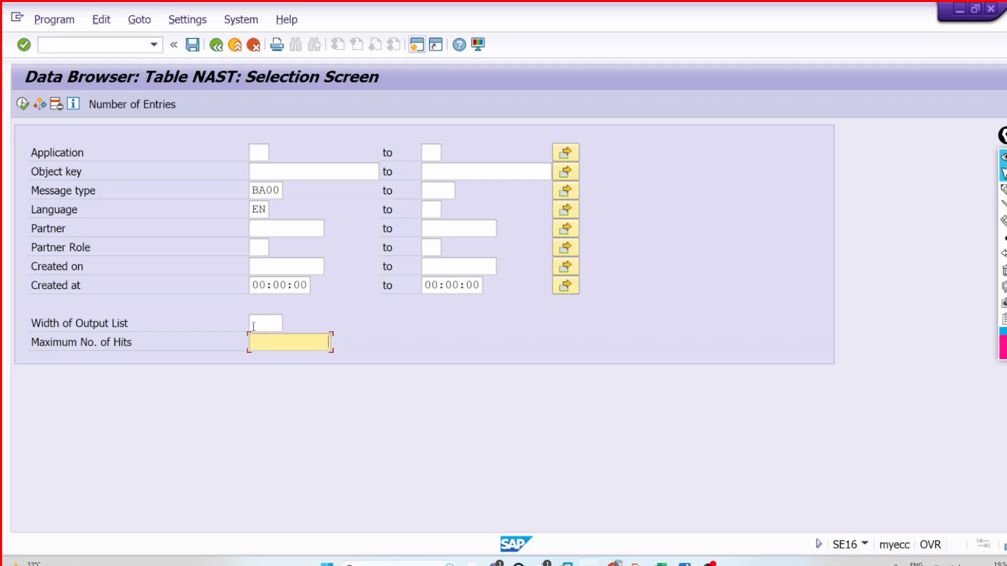
pyautogui.click(274, 267)
pyautogui.click(256, 246)
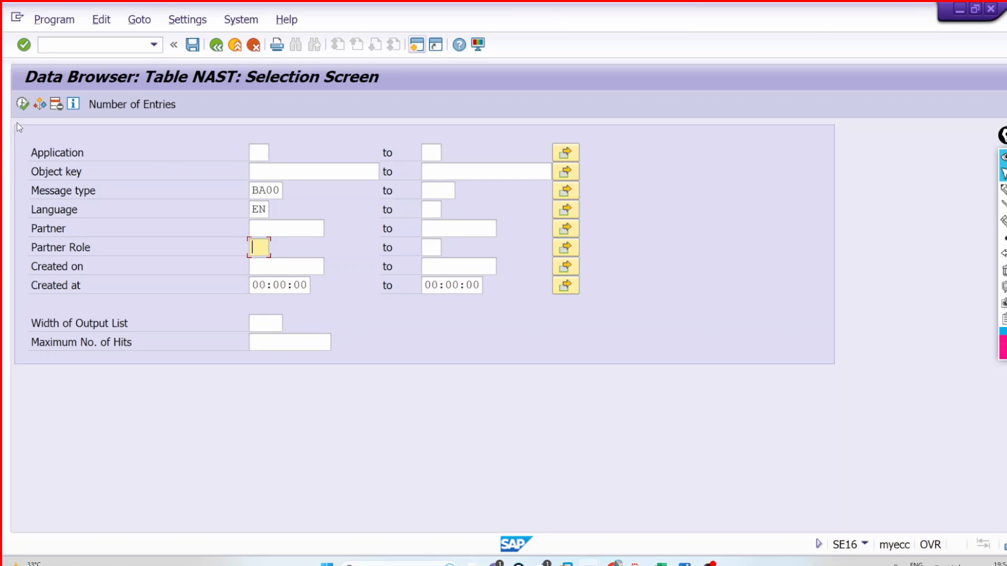
pyautogui.click(22, 104)
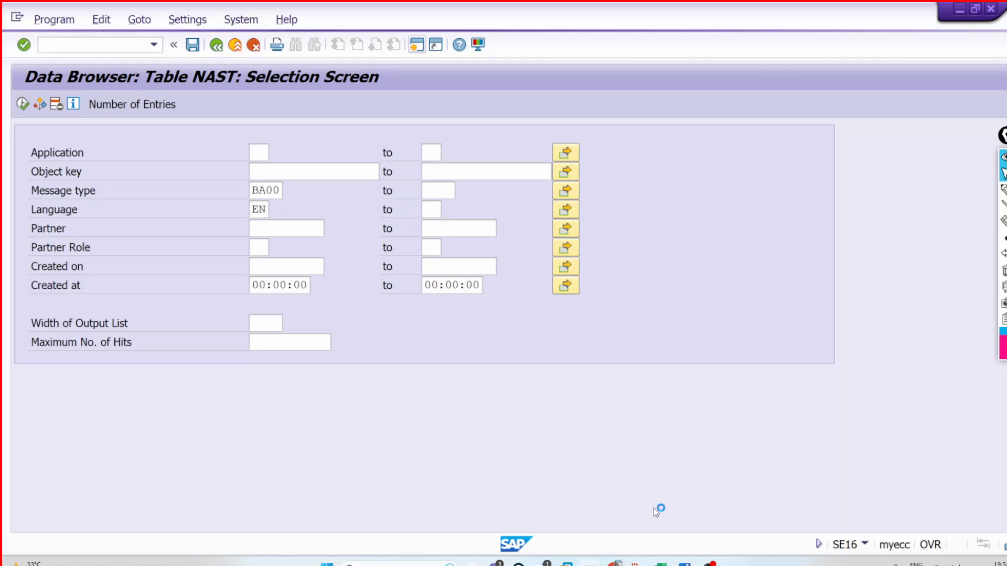
# Switch to the Excel pricing procedure notes and add a "print" column heading in H181, beside TO.
pyautogui.click(662, 564)
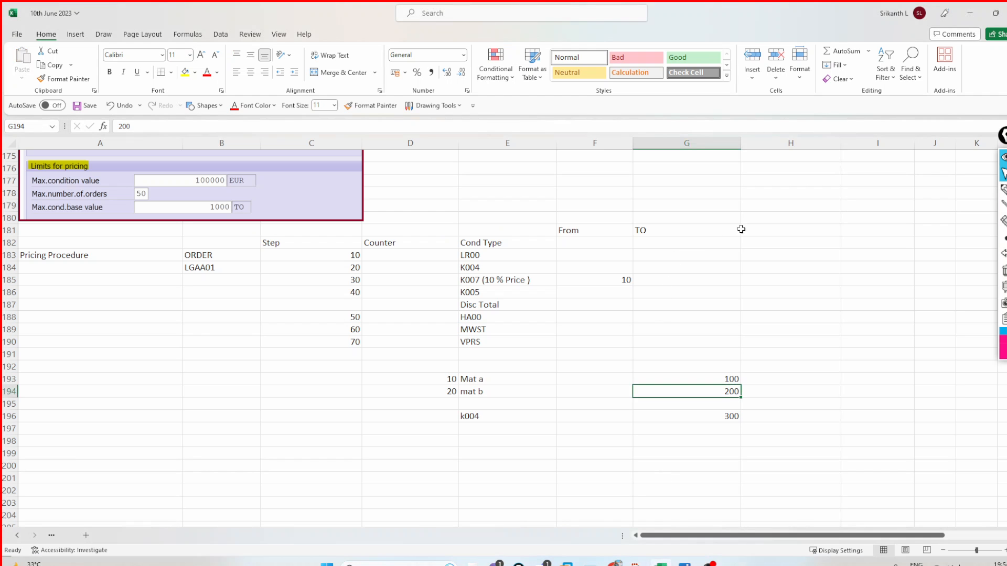
pyautogui.click(766, 228)
pyautogui.write('print')
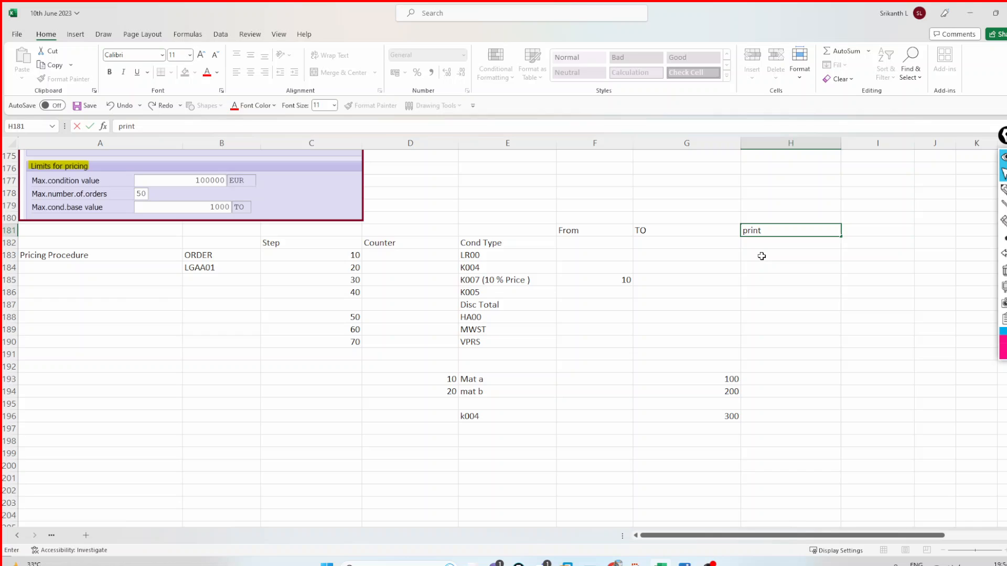
pyautogui.click(761, 256)
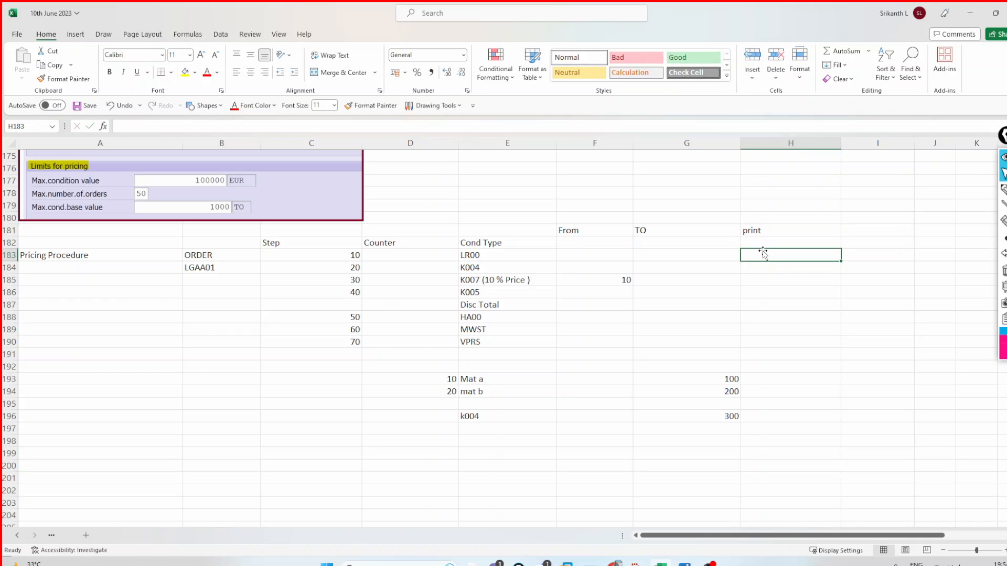
# Enter X in the print column for condition type K004.
pyautogui.press('Down')
pyautogui.press('Up')
pyautogui.press('Left')
pyautogui.press('Left')
pyautogui.press('Left')
pyautogui.press('Left')
pyautogui.press('Right')
pyautogui.press('Right')
pyautogui.press('Right')
pyautogui.press('Right')
pyautogui.press('Right')
pyautogui.press('Left')
pyautogui.press('Down')
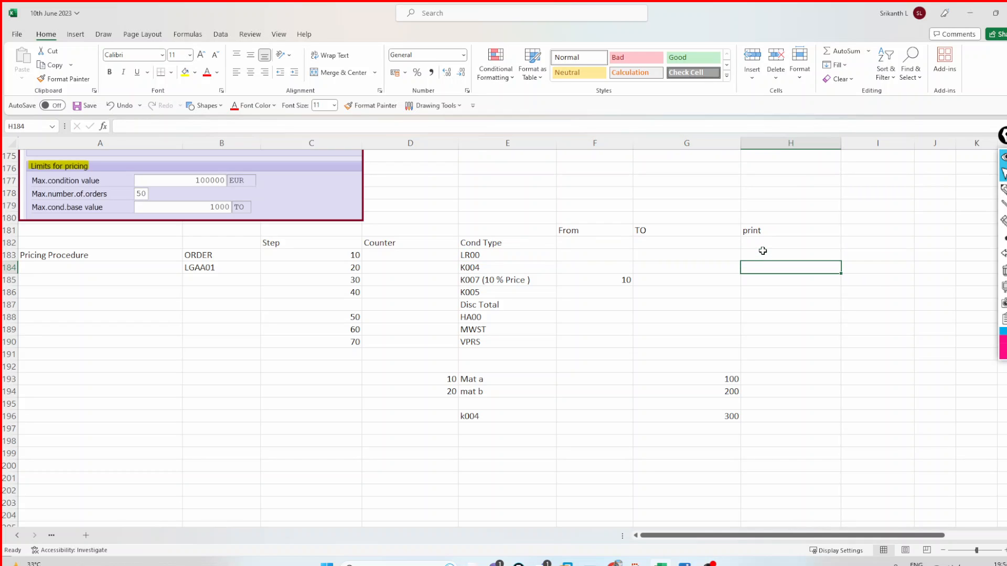
pyautogui.write('X')
pyautogui.press('Return')
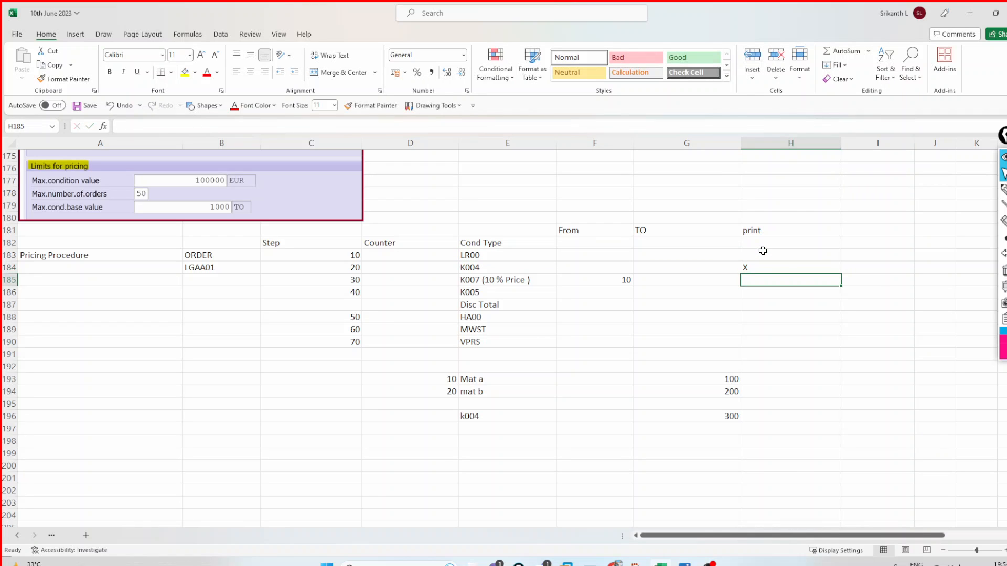
# Enter S in the print column for condition type K007.
pyautogui.moveTo(726, 374); pyautogui.dragTo(732, 389)
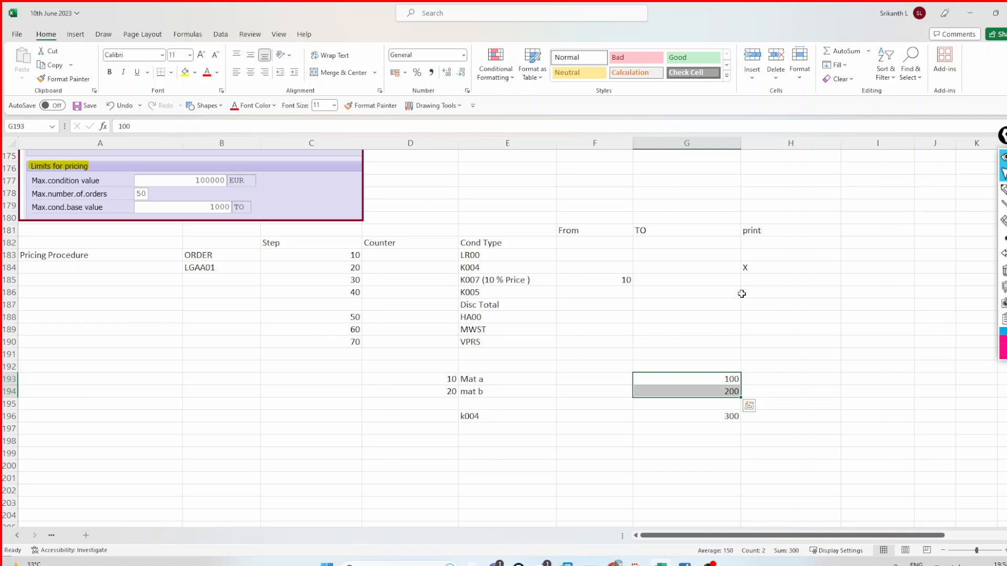
pyautogui.click(753, 266)
pyautogui.click(754, 277)
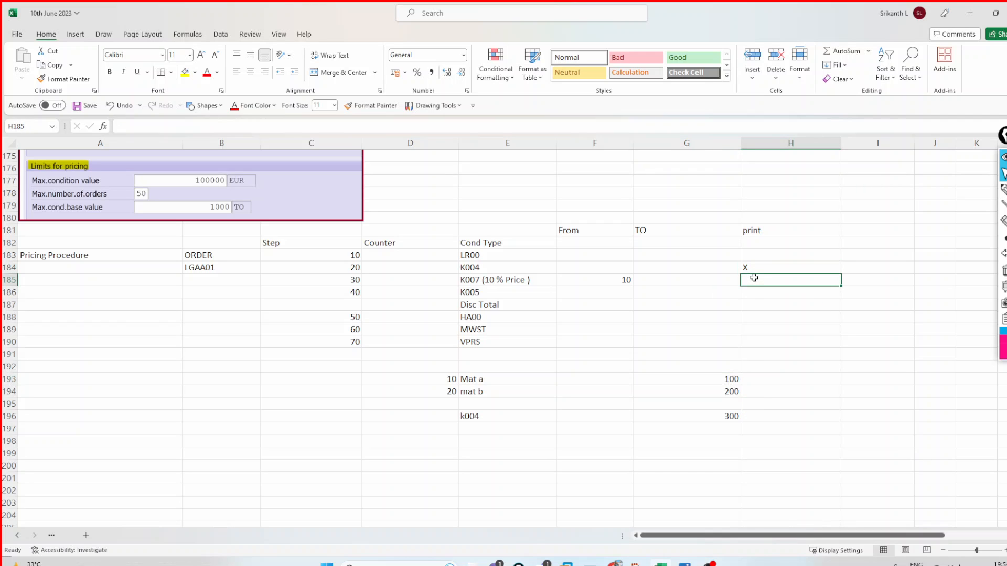
pyautogui.write('S')
pyautogui.click(782, 319)
pyautogui.click(734, 414)
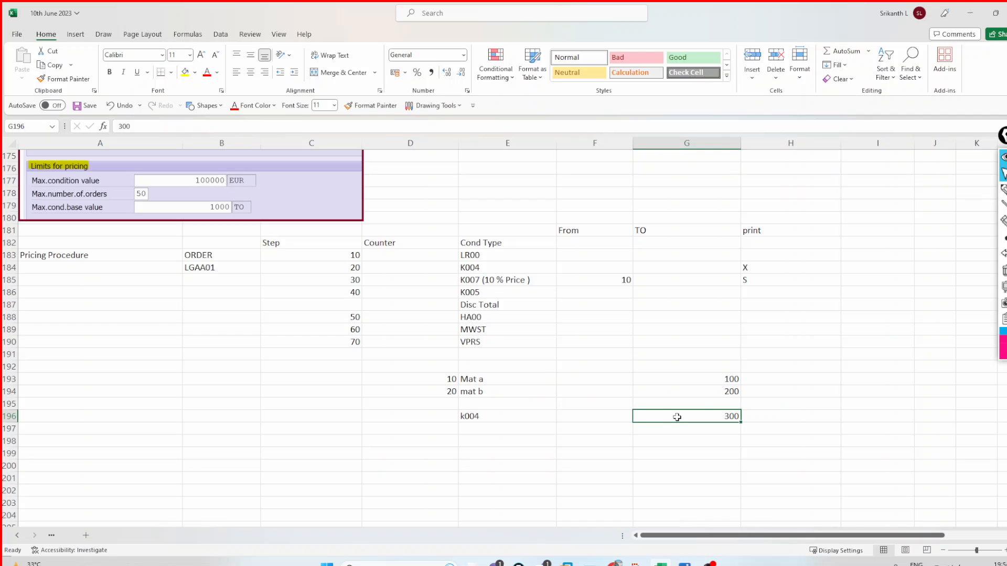
# Switch back to SAP and go to the end of the NAST entry list.
pyautogui.hotkey('alt', 'Tab')
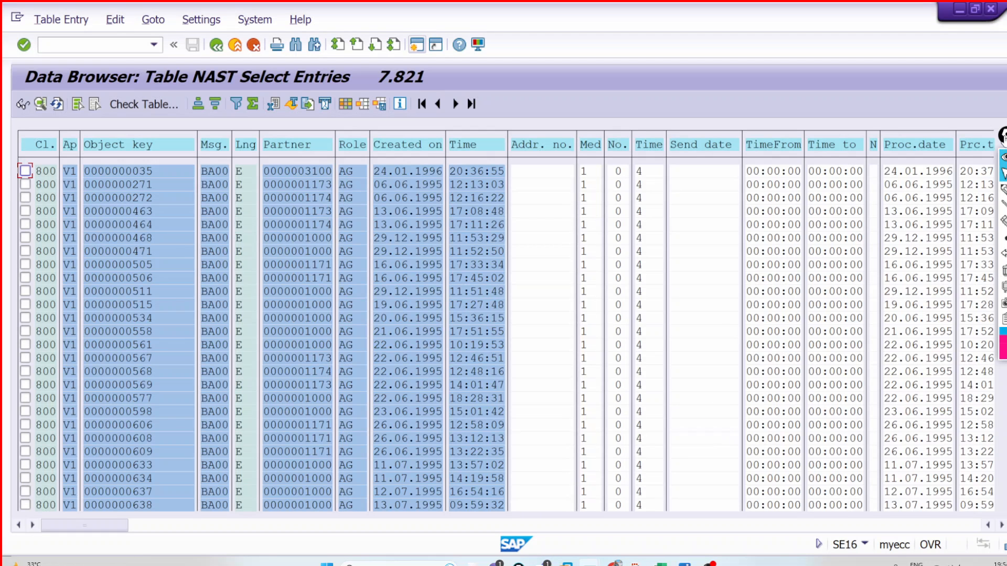
pyautogui.moveTo(1004, 138); pyautogui.dragTo(917, 93)
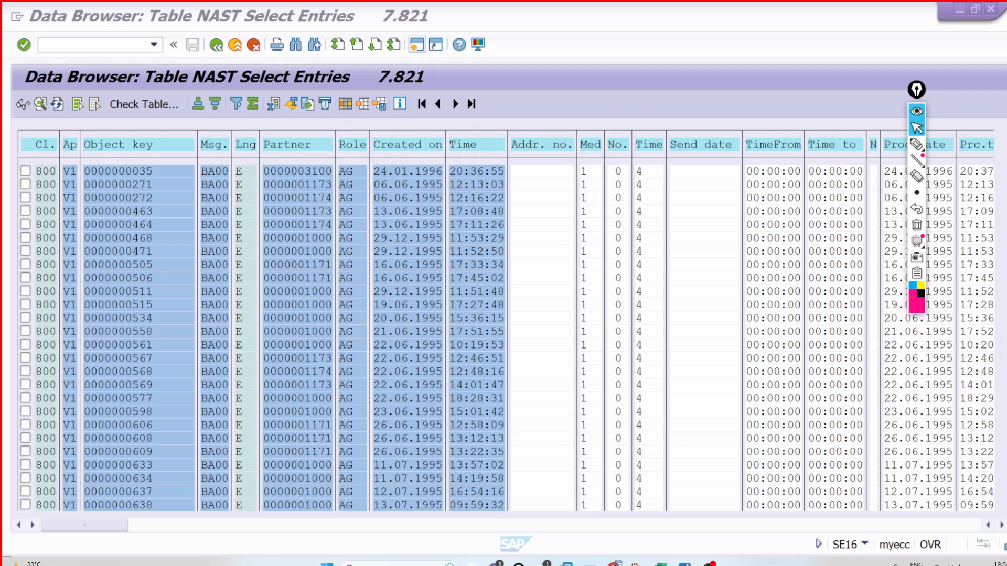
pyautogui.click(589, 564)
pyautogui.hotkey('ctrl', 'pagedown')
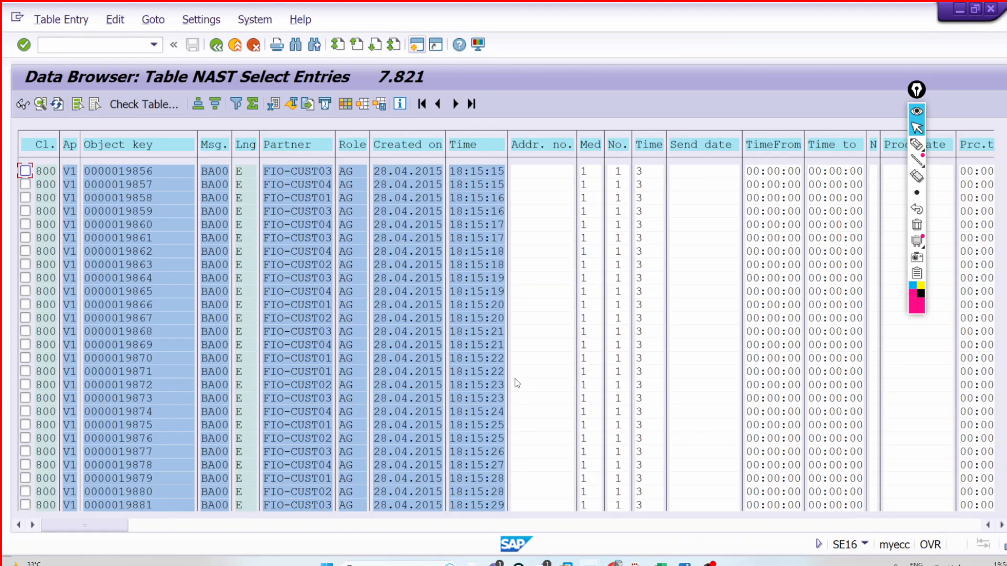
# Copy the object key of the first FIO-CUST01 entry created at 18:15:22 in the NAST table.
pyautogui.scroll(-6, 516, 384)
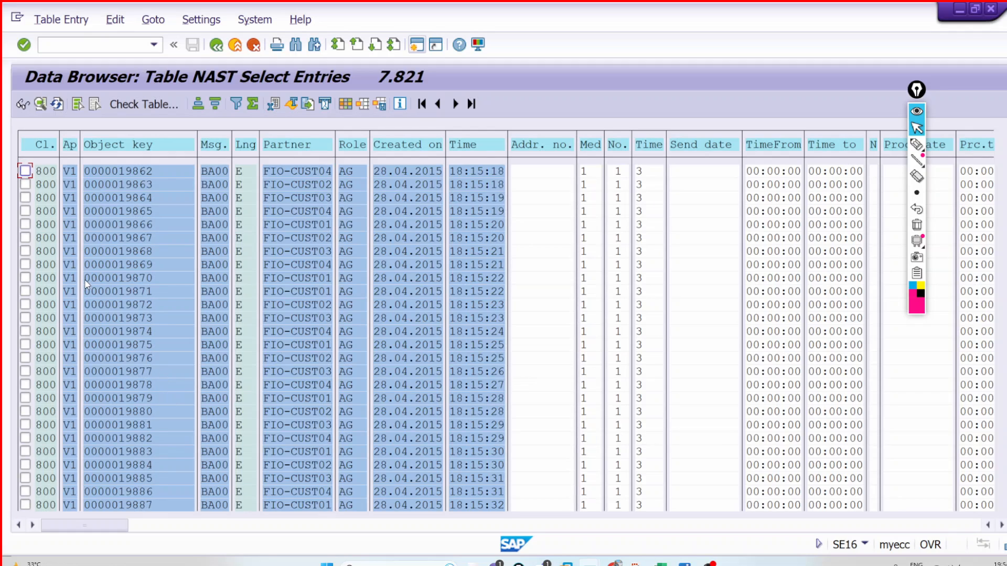
pyautogui.moveTo(85, 280); pyautogui.dragTo(149, 280)
pyautogui.hotkey('ctrl', 'c')
# Open the copied sales order for change with transaction VA02 in a new session.
pyautogui.click(414, 46)
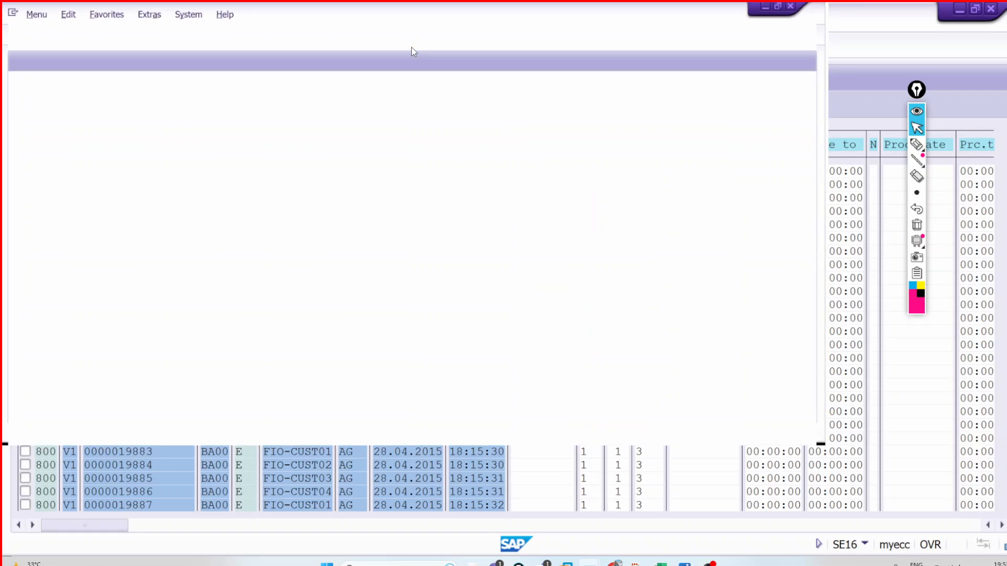
pyautogui.write('VA02')
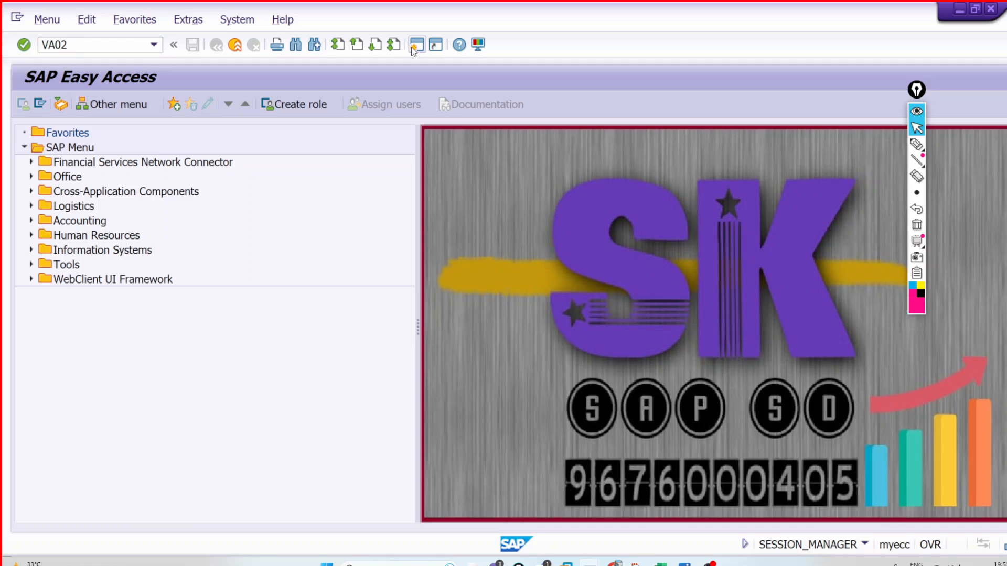
pyautogui.press('Return')
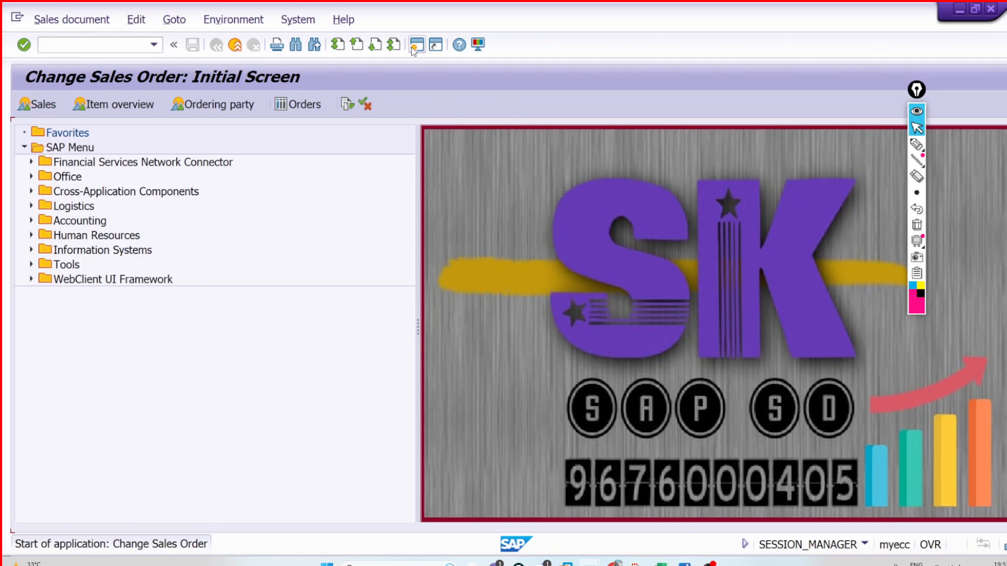
pyautogui.hotkey('ctrl', 'v')
pyautogui.press('Return')
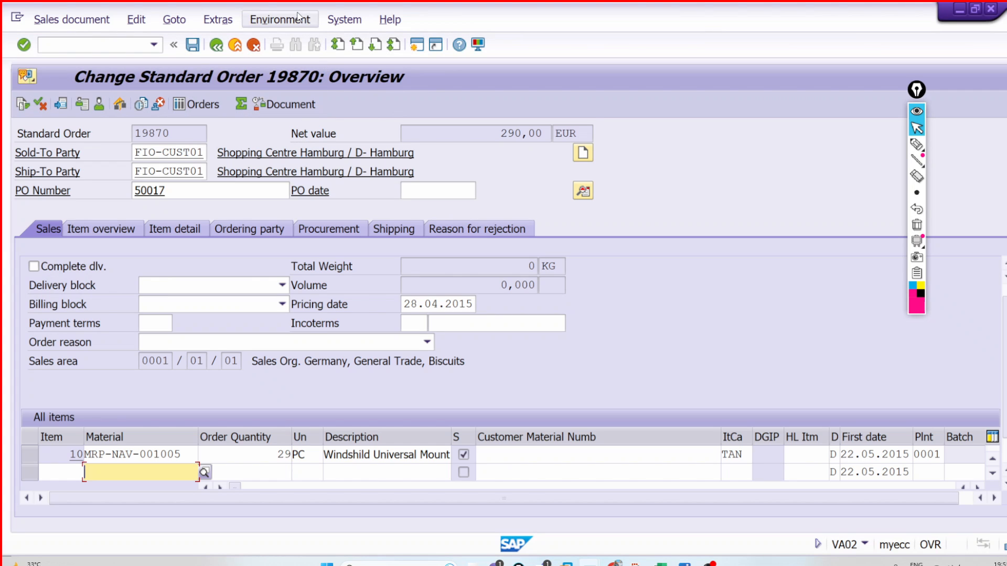
# Add output type BA00 to the sales order's header output.
pyautogui.click(218, 19)
pyautogui.moveTo(314, 223)
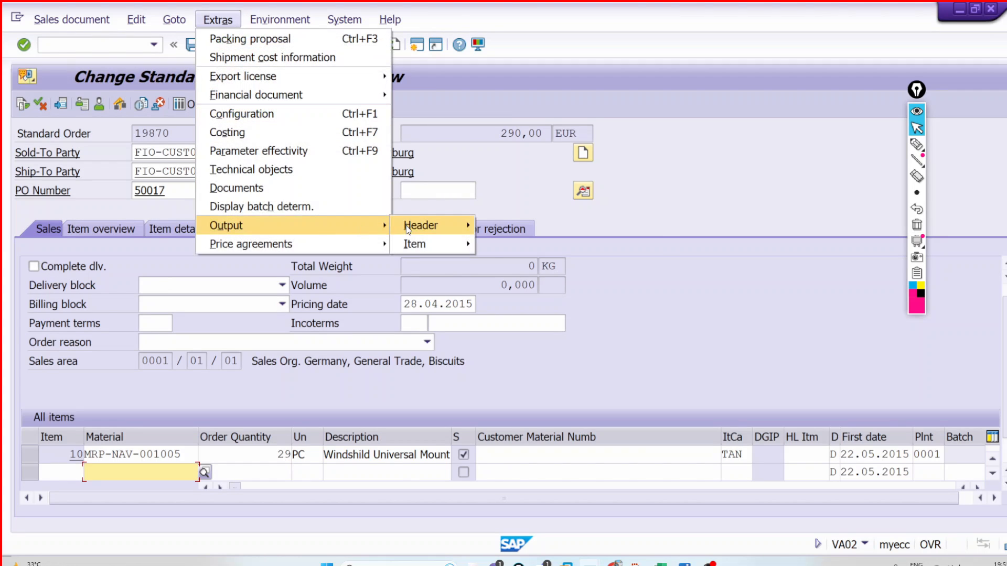
pyautogui.moveTo(420, 225)
pyautogui.click(496, 226)
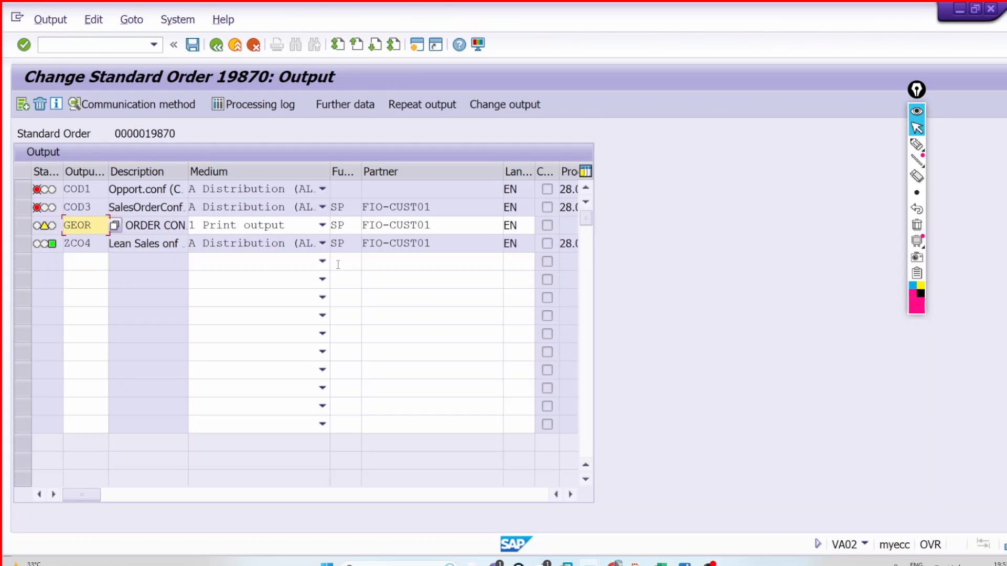
pyautogui.click(77, 261)
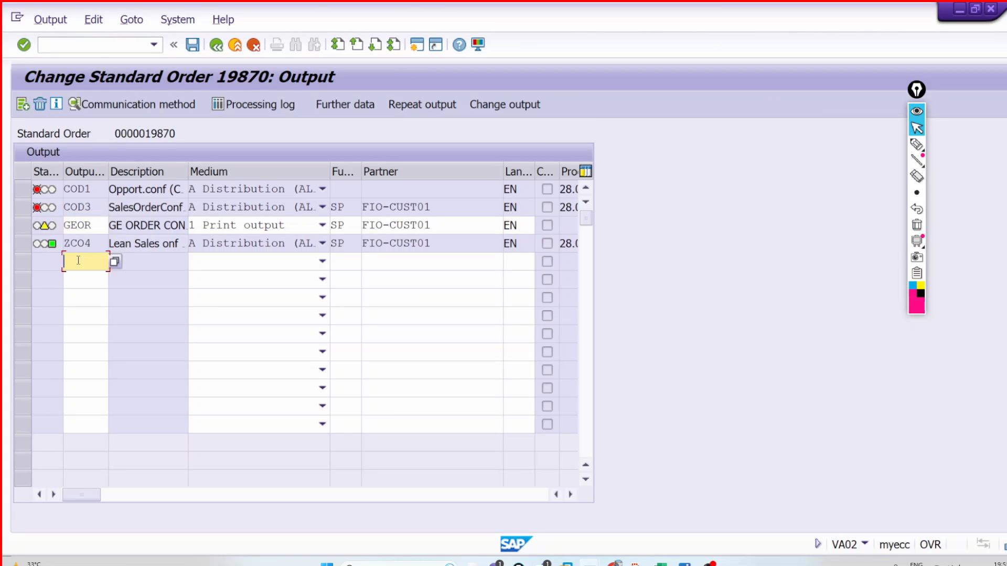
pyautogui.write('BA00')
pyautogui.press('Return')
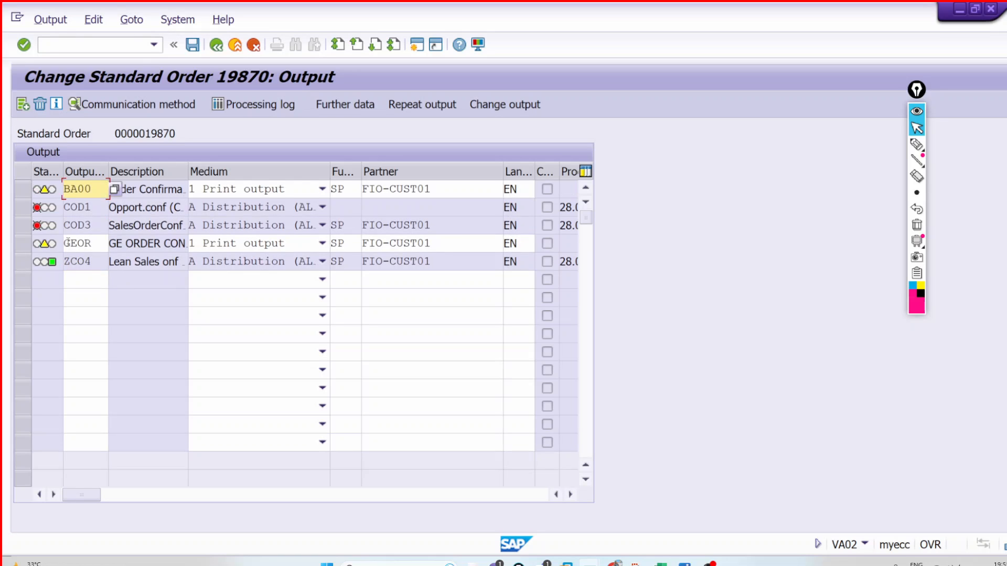
# Set the dispatch time of the GEOR output to 4 Send immediately (when saving the application) in its further data.
pyautogui.click(23, 189)
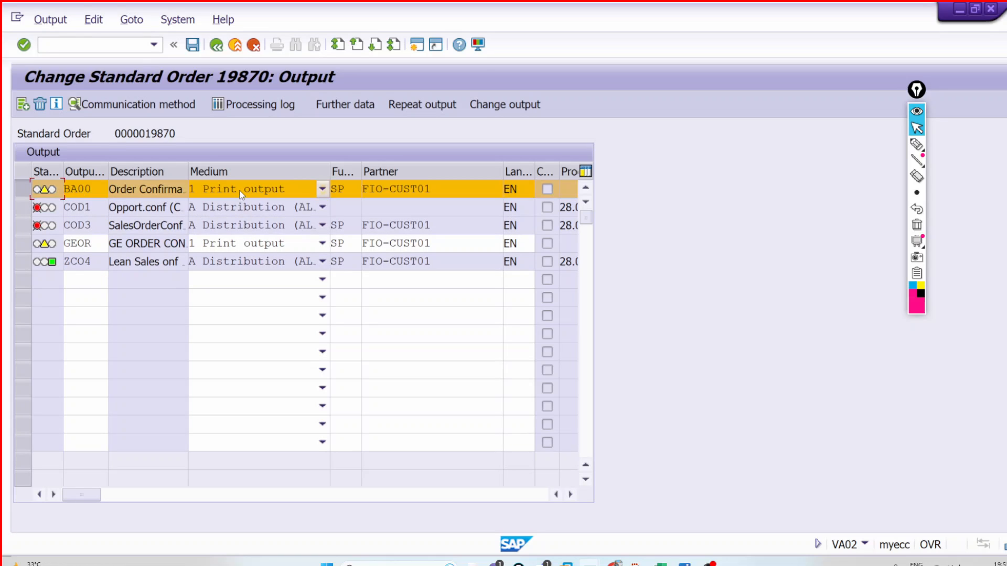
pyautogui.click(30, 243)
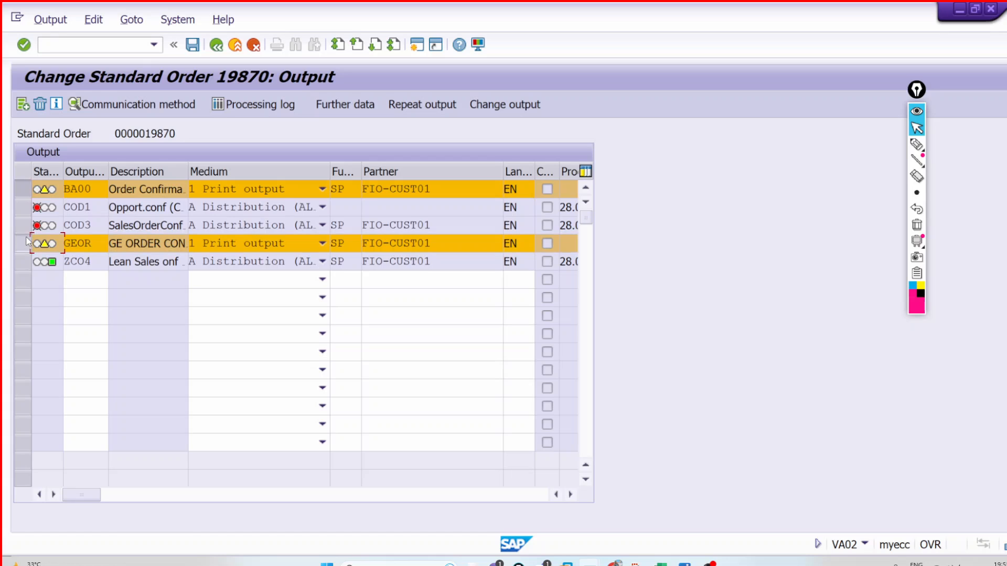
pyautogui.click(31, 190)
pyautogui.click(330, 107)
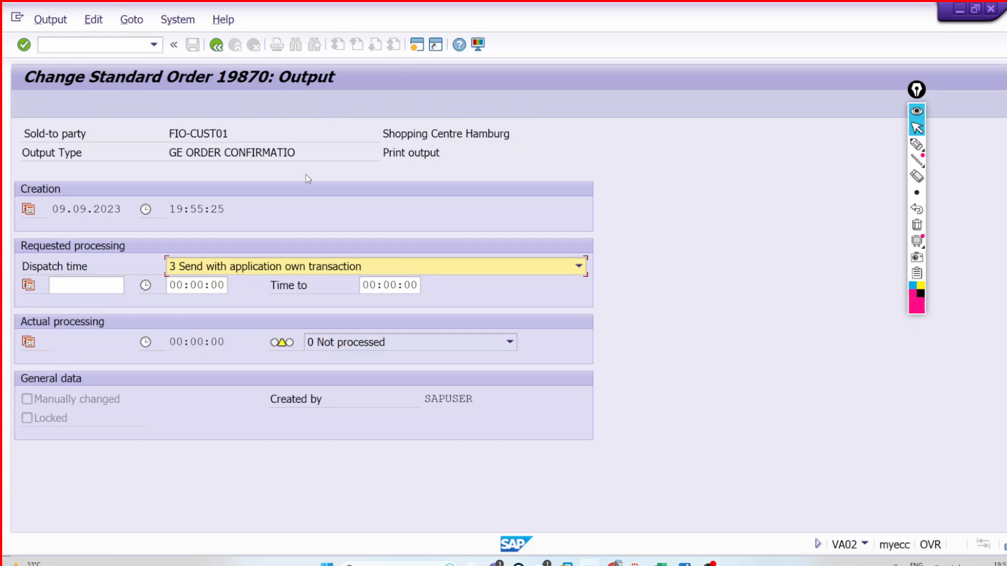
pyautogui.click(279, 266)
pyautogui.click(278, 333)
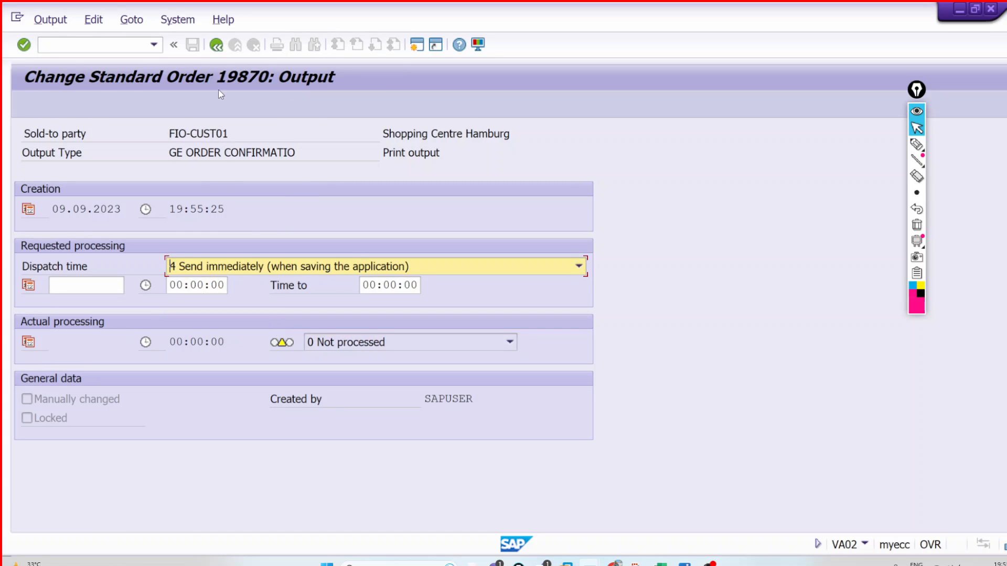
pyautogui.click(215, 46)
# Maintain BA00's print parameters with logical destination locl, immediate printing and 1 message, and save the order.
pyautogui.click(193, 45)
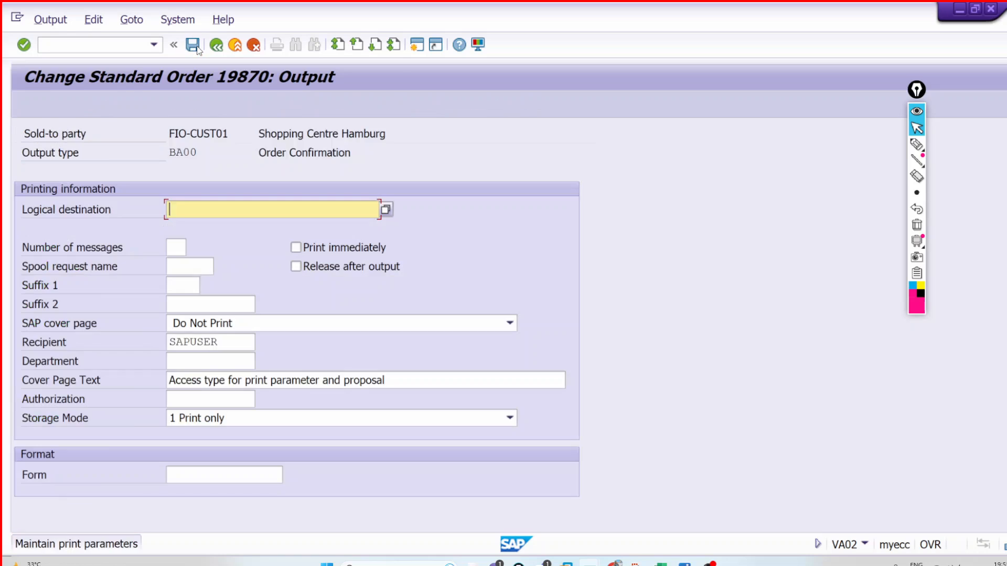
pyautogui.write('locl')
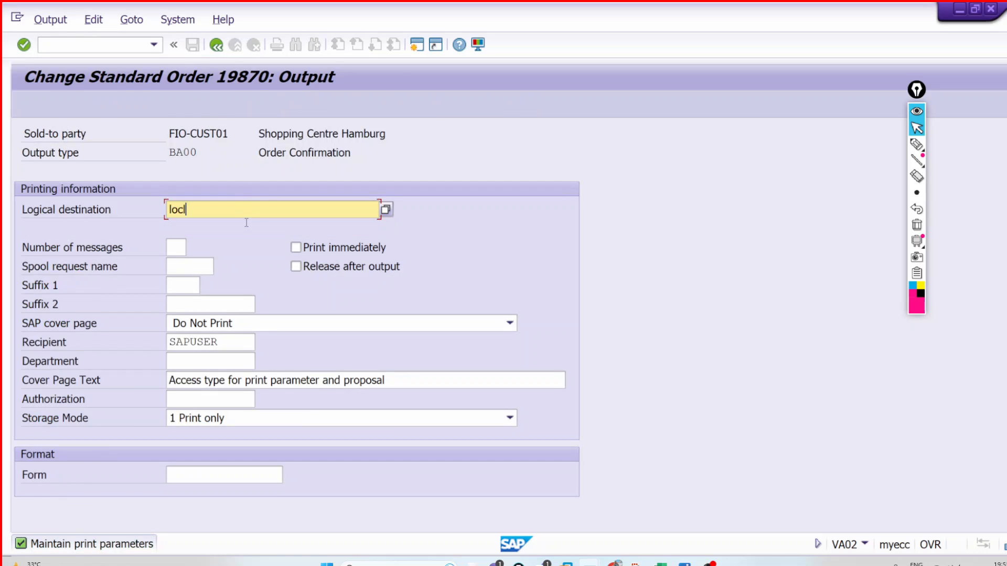
pyautogui.click(297, 247)
pyautogui.click(186, 247)
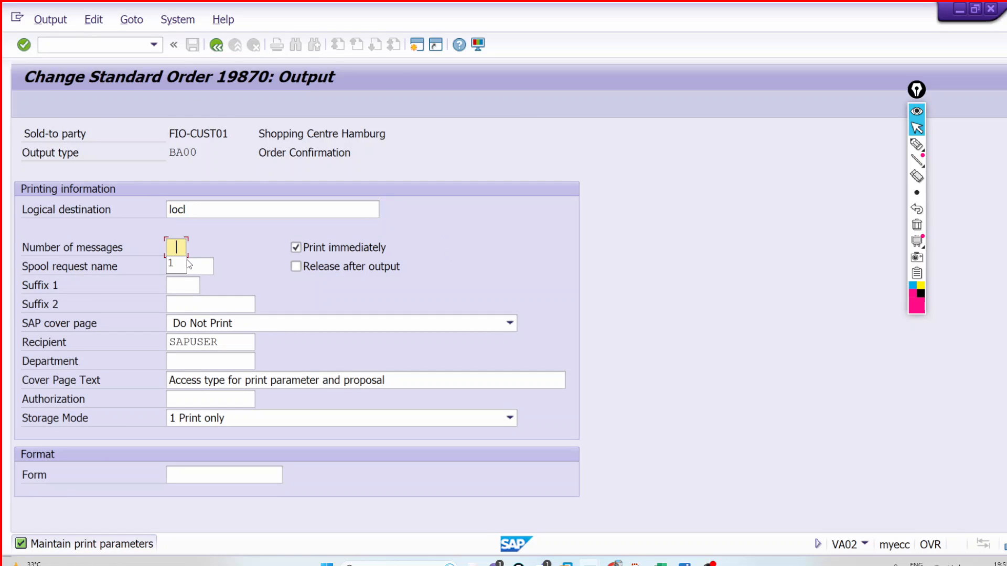
pyautogui.click(182, 265)
pyautogui.click(216, 46)
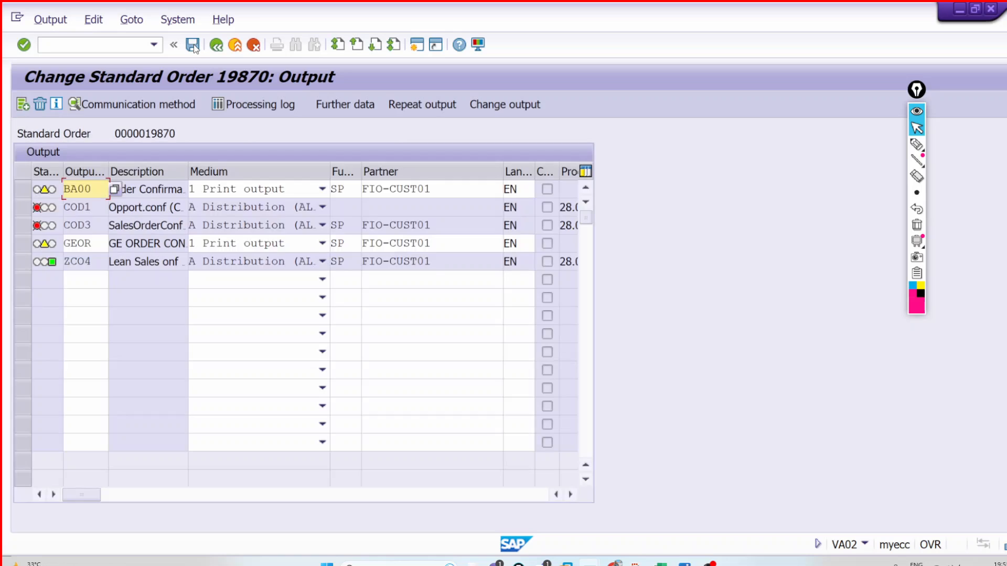
pyautogui.click(193, 45)
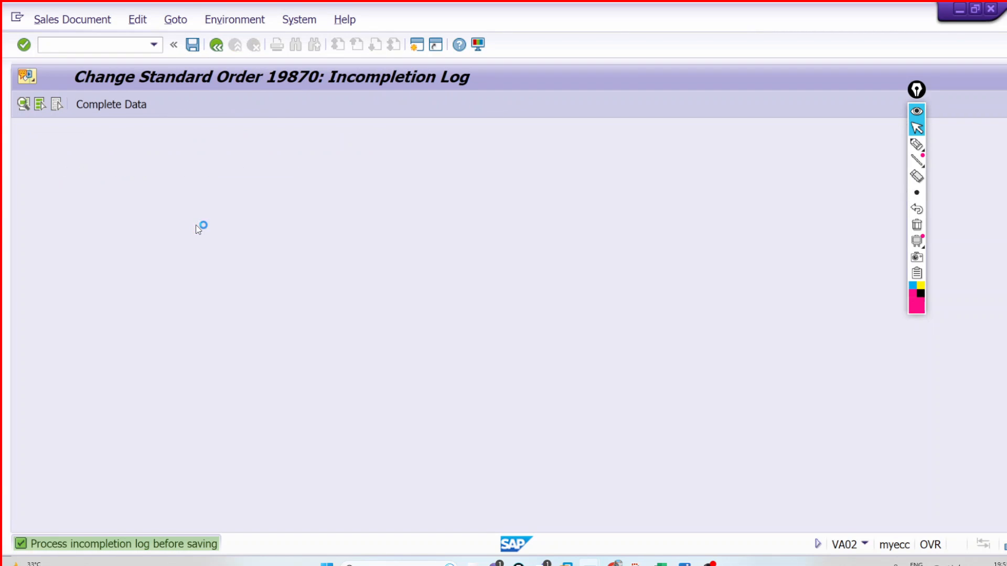
pyautogui.write('DF')
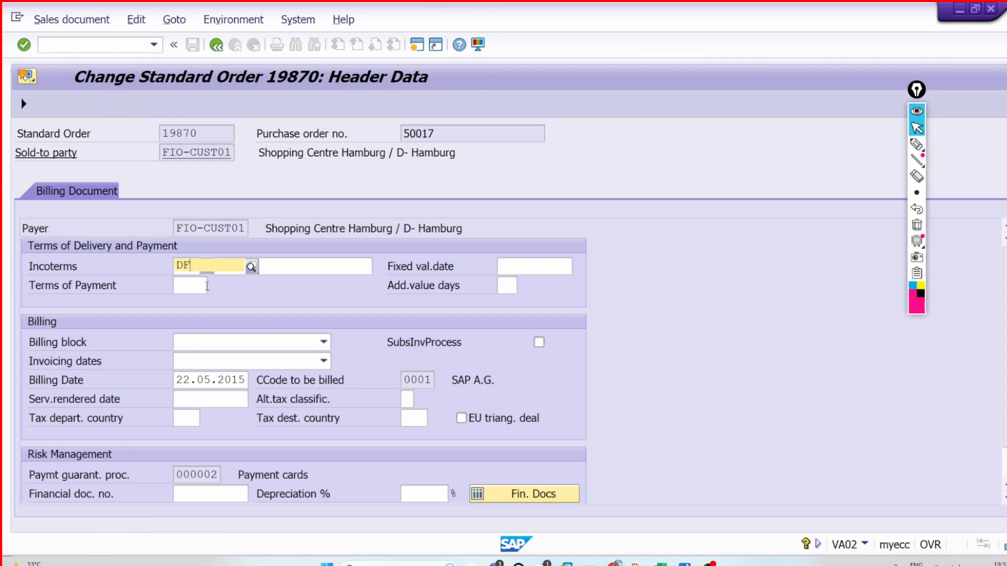
pyautogui.write('G')
pyautogui.press('Return')
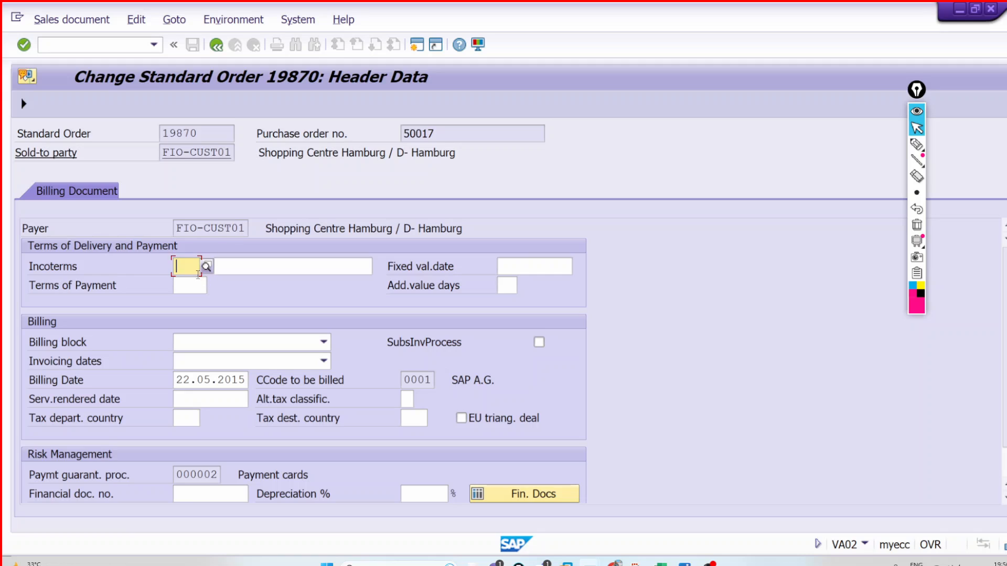
# Fill in the missing header billing data with Incoterms CFR, location SDFSDF and terms of payment 0001.
pyautogui.click(187, 268)
pyautogui.click(187, 281)
pyautogui.click(236, 273)
pyautogui.write('SDFS')
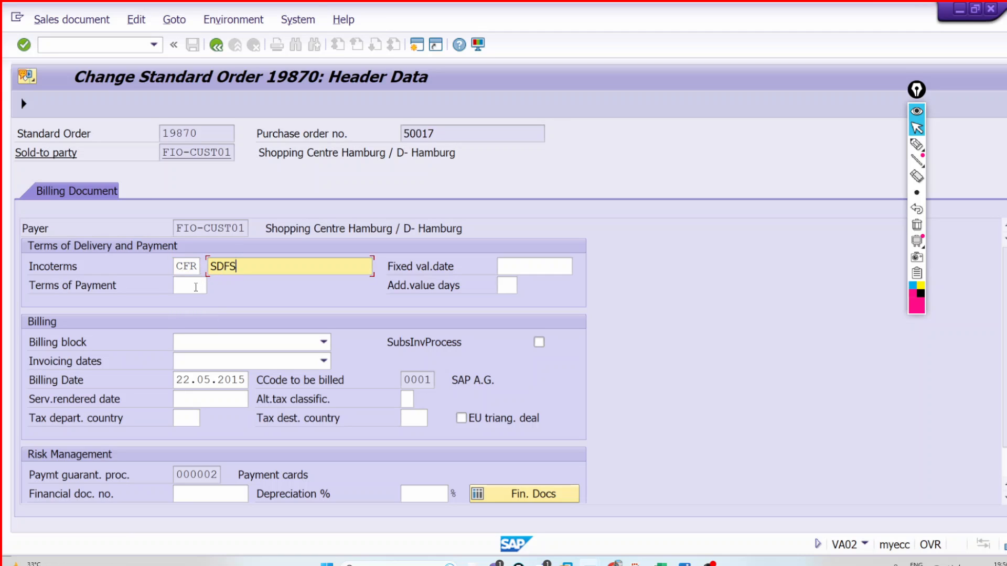
pyautogui.write('DF')
pyautogui.click(195, 287)
pyautogui.click(196, 300)
pyautogui.press('Return')
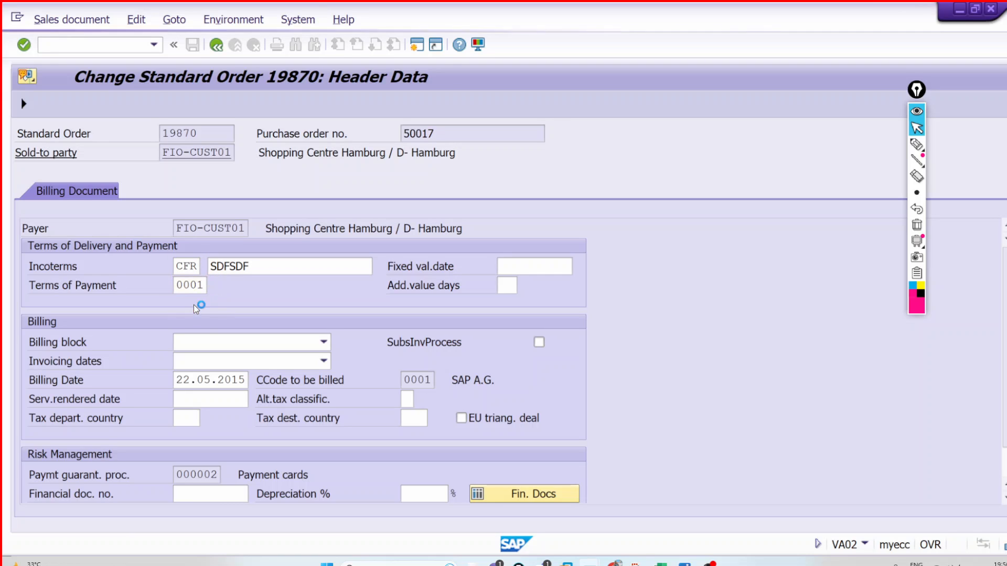
pyautogui.press('Return')
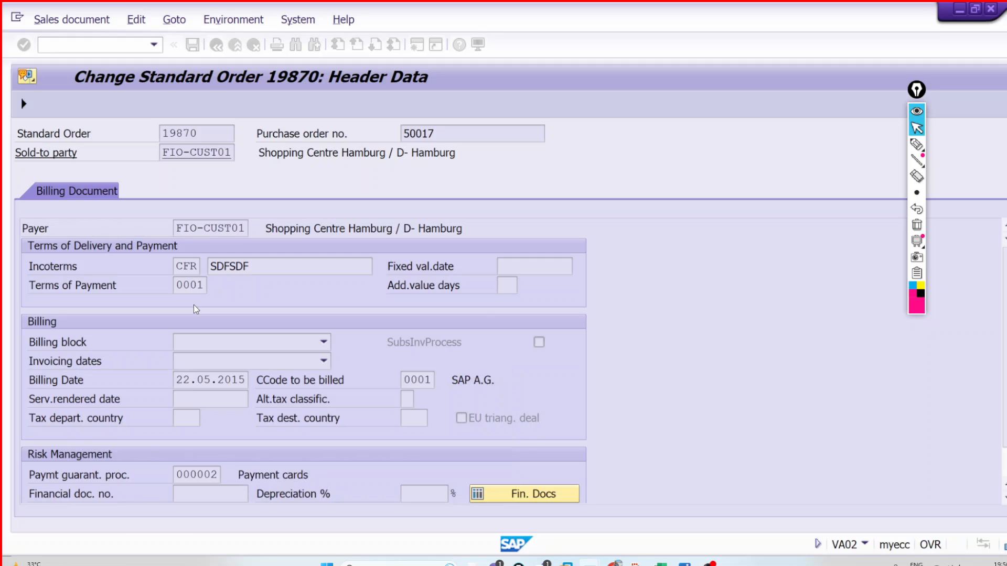
# Re-enter Incoterms CFR with location SDFSDF in the header billing data and proceed with saving the order.
pyautogui.write('CFR')
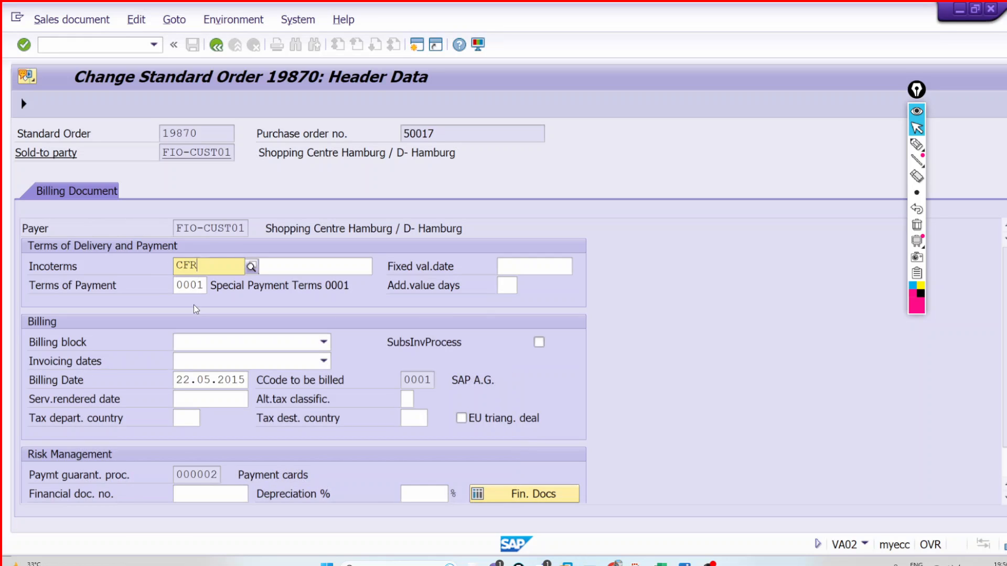
pyautogui.click(209, 302)
pyautogui.click(276, 267)
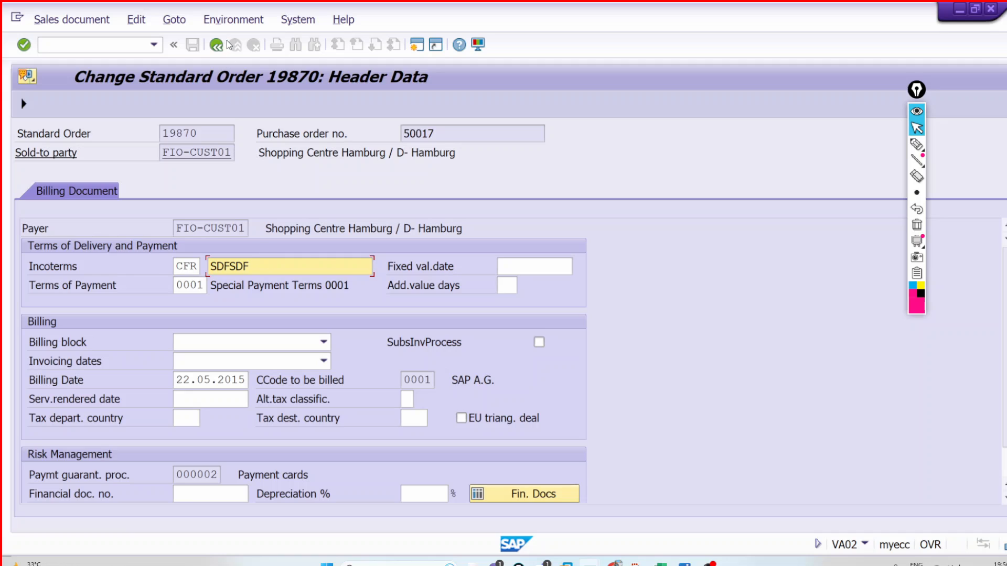
pyautogui.click(193, 47)
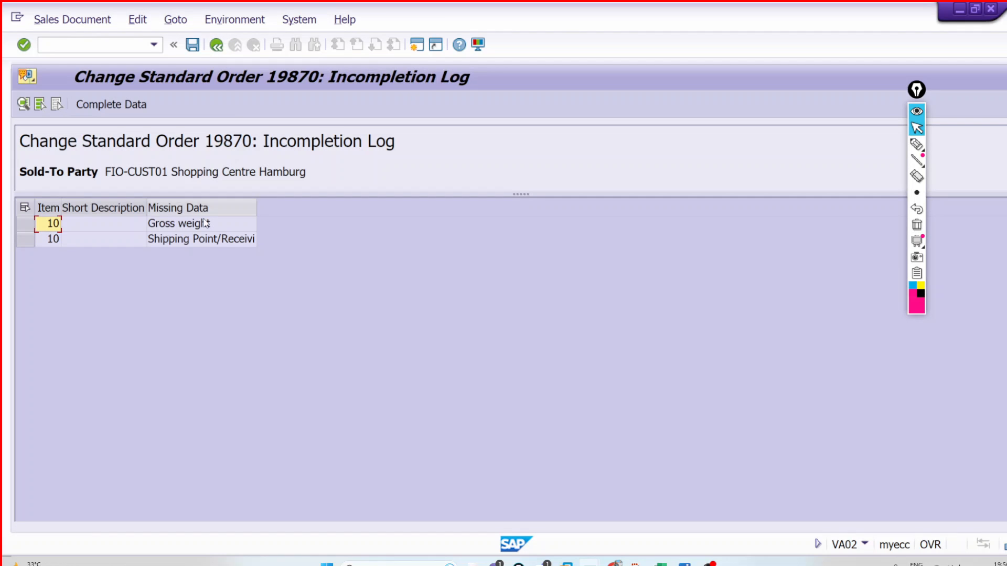
# Check item 10's missing gross weight entry from the incompletion log and return to the order overview.
pyautogui.doubleClick(206, 224)
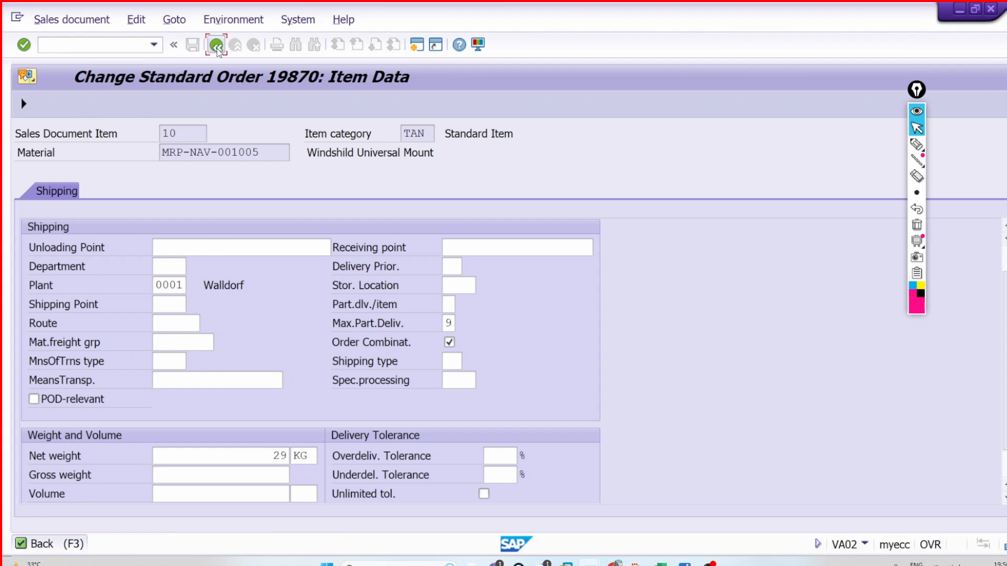
pyautogui.click(216, 46)
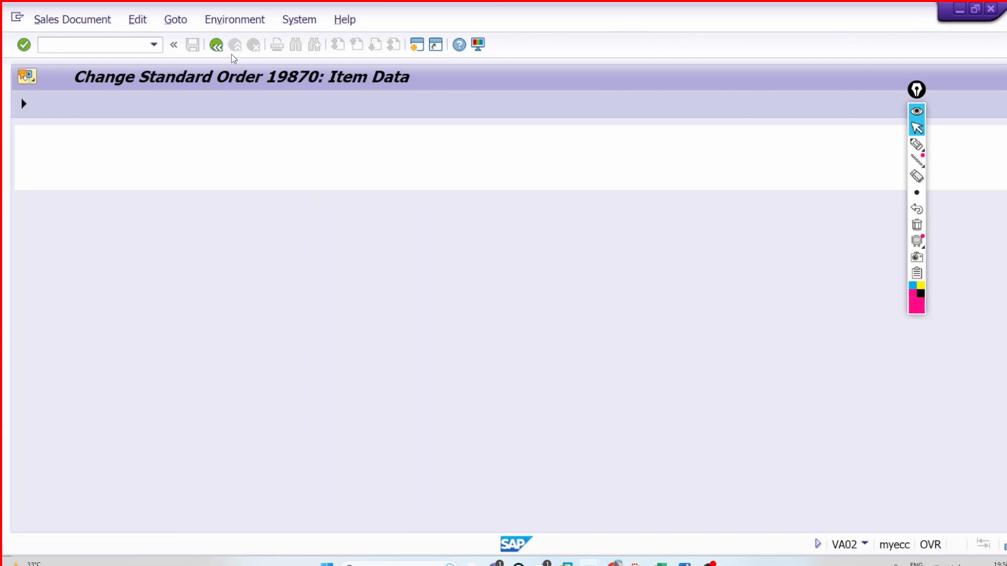
pyautogui.click(217, 46)
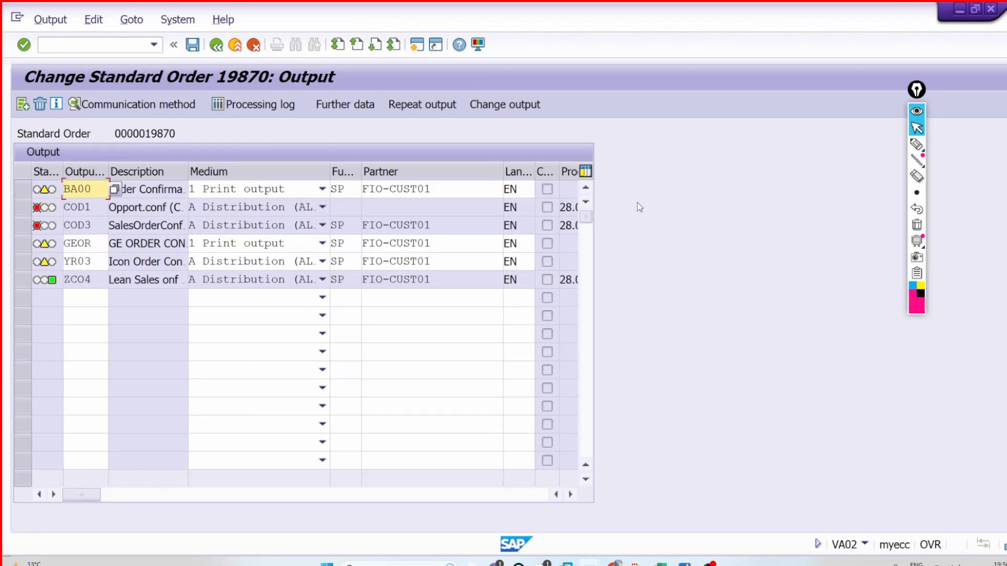
pyautogui.click(235, 46)
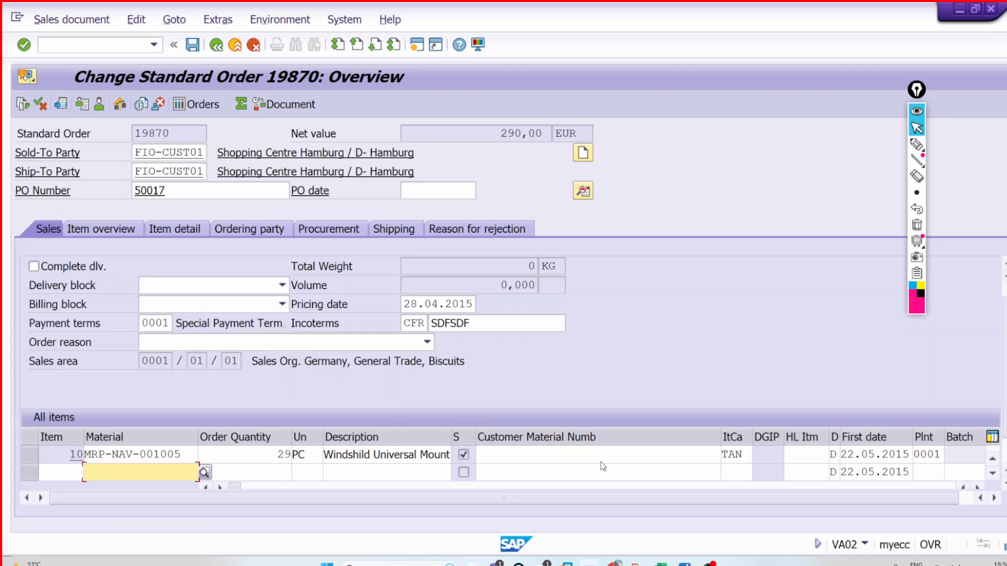
# Switch to the Excel pricing procedure notes and examine the print indicators and the list of condition types.
pyautogui.hotkey('alt', 'Tab')
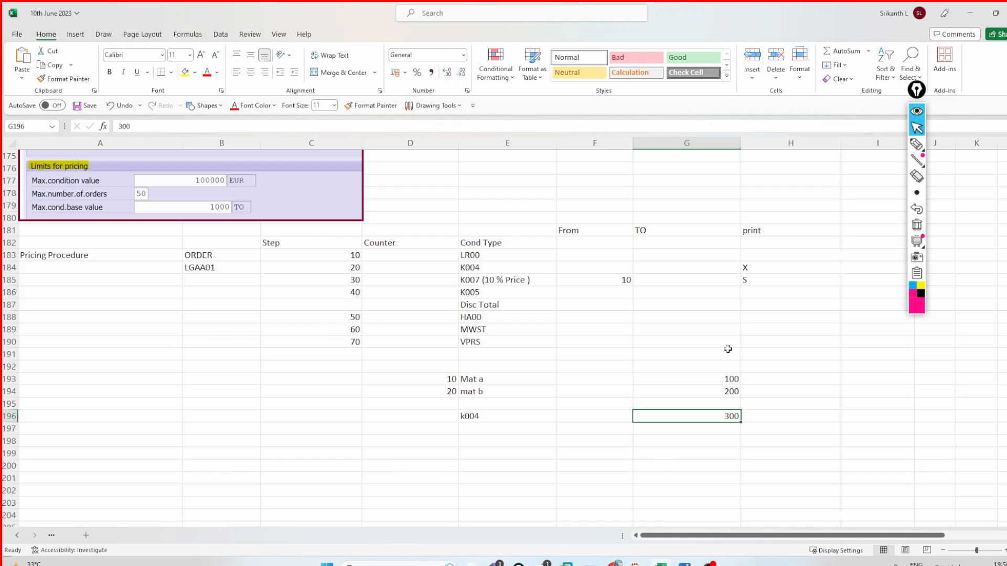
pyautogui.moveTo(757, 267); pyautogui.dragTo(761, 278)
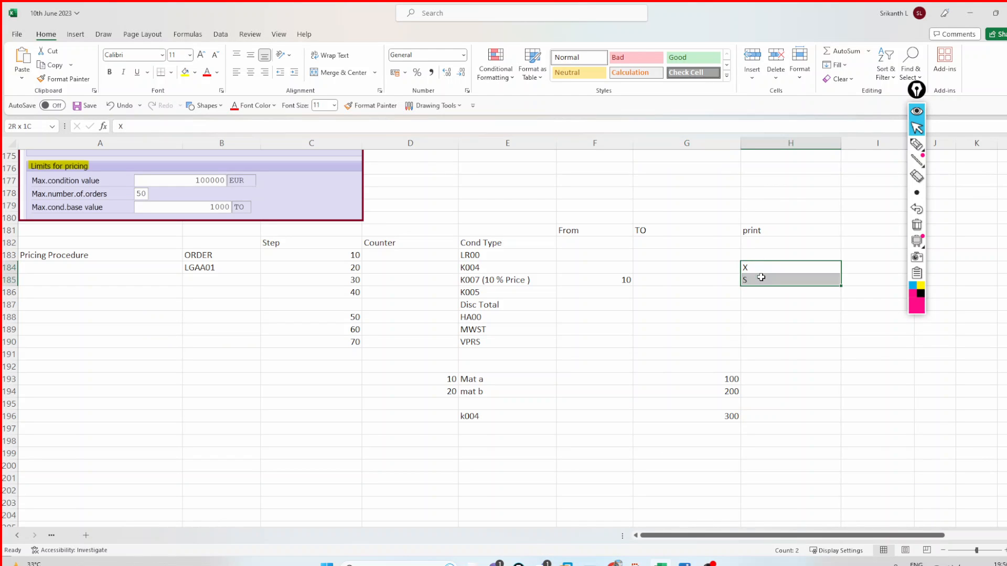
pyautogui.moveTo(513, 257); pyautogui.dragTo(516, 357)
# Switch back to the SAP control data of pricing procedure LGDUMM and select condition type LR00 in step 10.
pyautogui.click(588, 564)
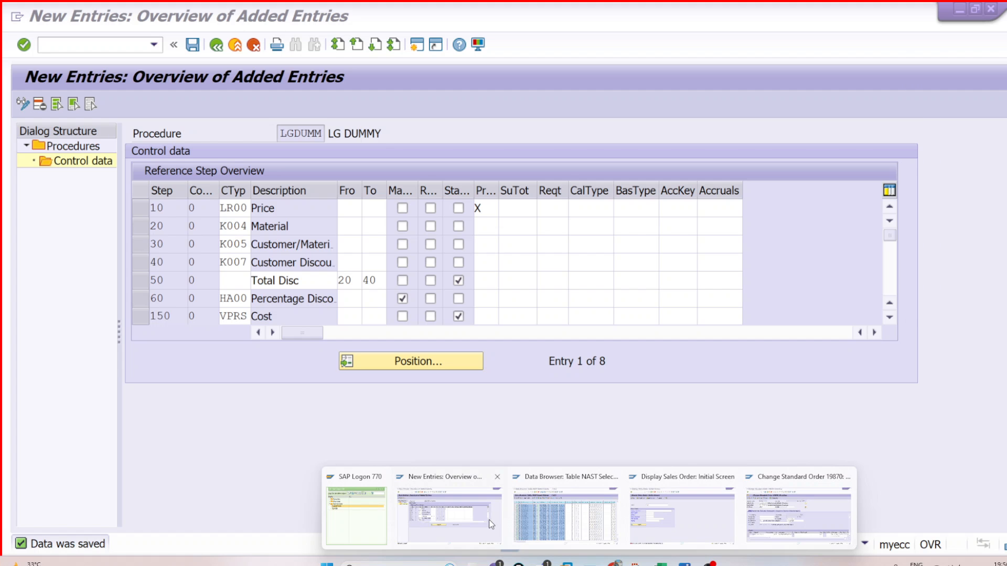
pyautogui.click(489, 521)
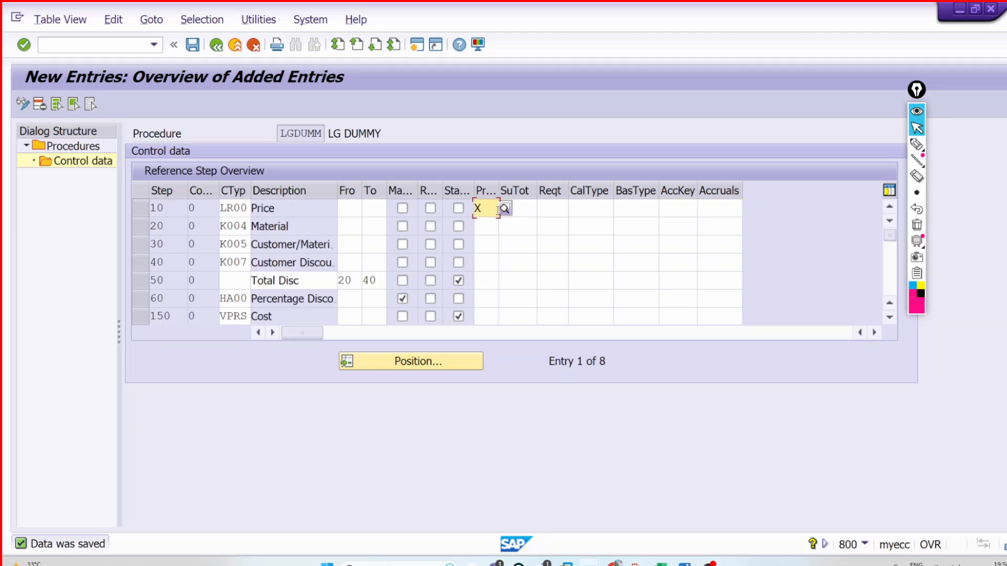
pyautogui.doubleClick(221, 207)
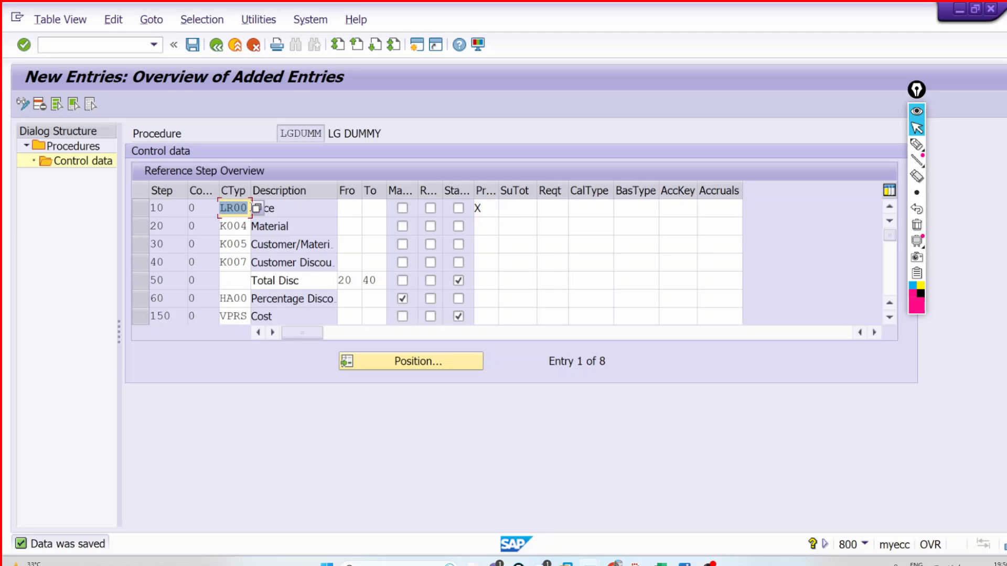
# Examine the print indicator of price condition type LR00 in step 10 of procedure LGDUMM.
pyautogui.click(250, 207)
pyautogui.click(482, 207)
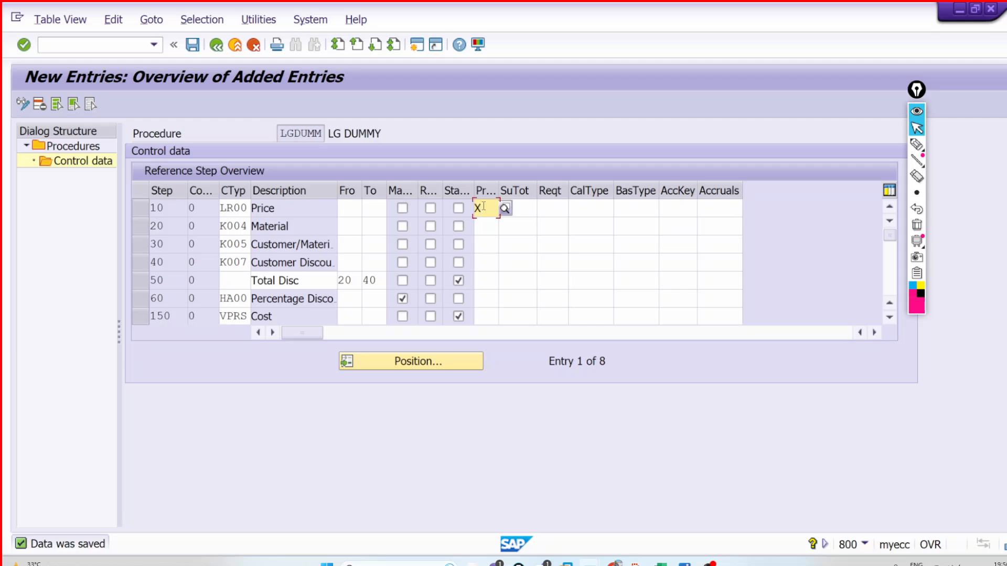
pyautogui.click(474, 209)
# Copy the object key of a BA00 order from the NAST table entries and enter it as the order in Display Sales Order.
pyautogui.moveTo(567, 560)
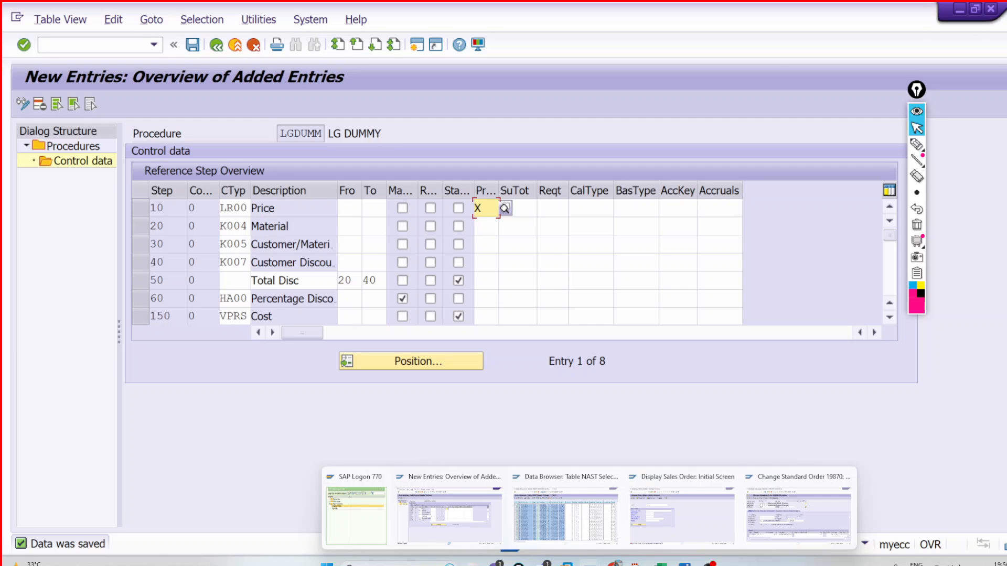
pyautogui.click(545, 518)
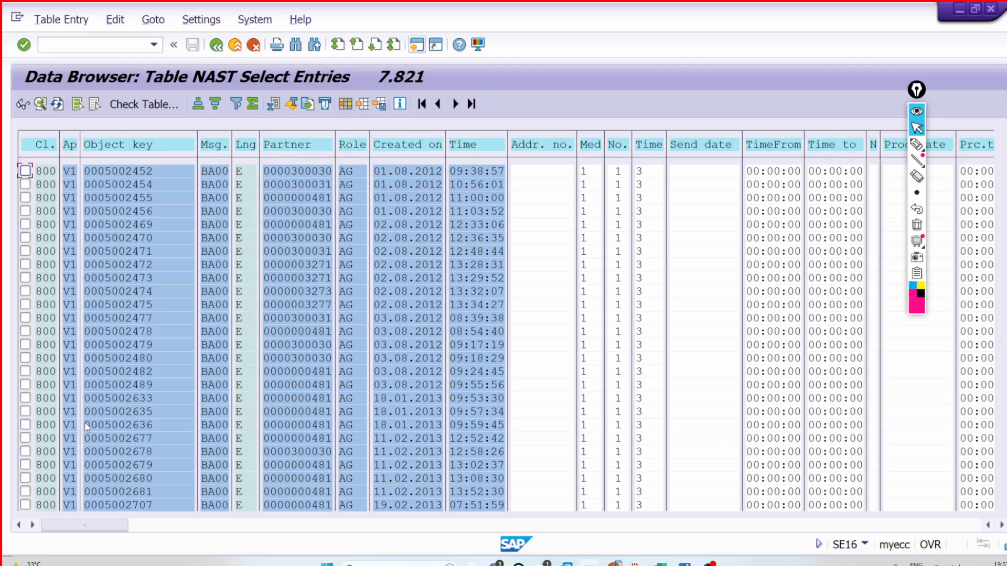
pyautogui.moveTo(85, 425); pyautogui.dragTo(161, 424)
pyautogui.hotkey('ctrl', 'c')
pyautogui.moveTo(589, 545)
pyautogui.click(666, 502)
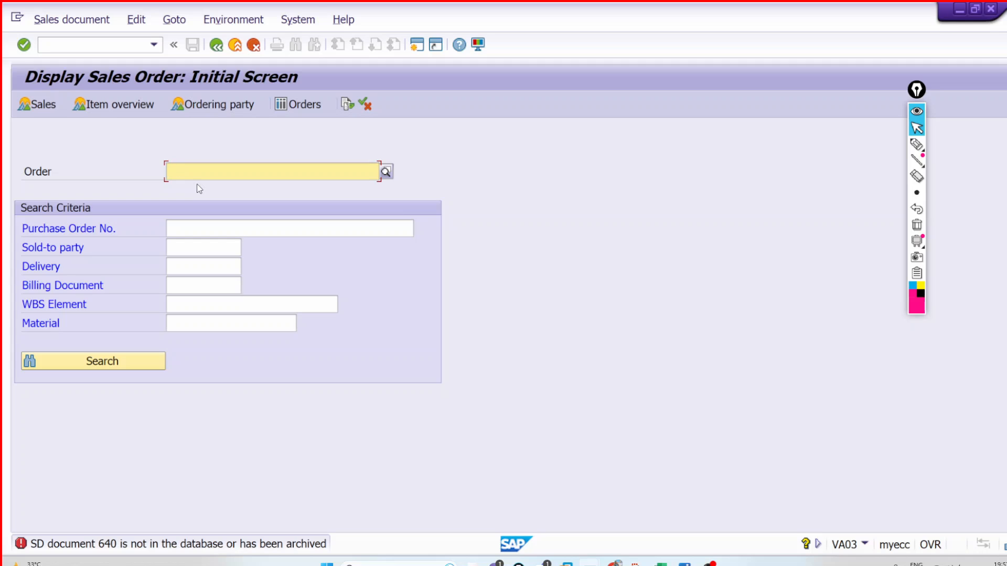
pyautogui.hotkey('ctrl', 'v')
pyautogui.press('Return')
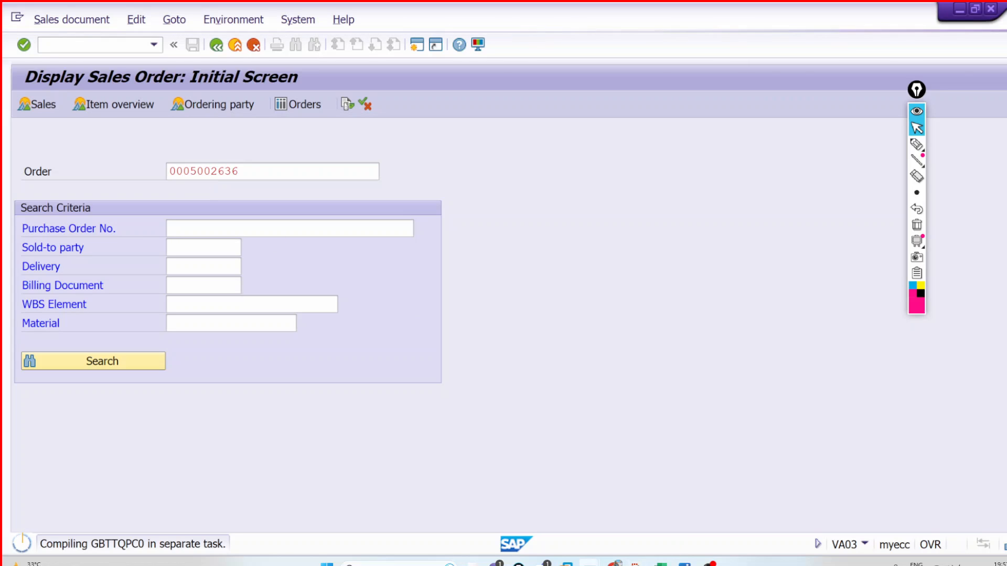
# Review the From and To steps of Total Disc and the step 10 print indicator in LGDUMM, and select the order's BA00 output.
pyautogui.moveTo(589, 562)
pyautogui.click(449, 511)
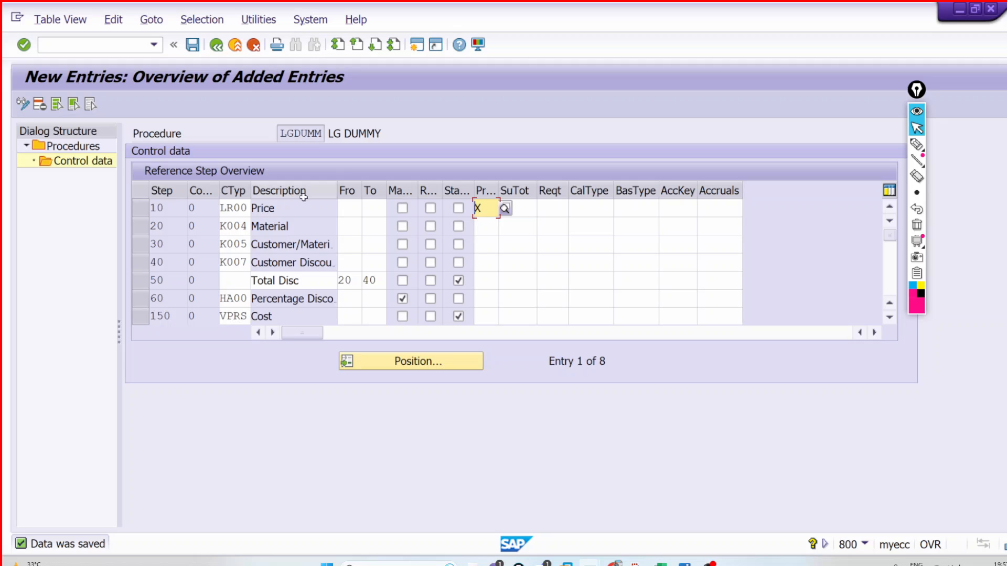
pyautogui.click(348, 209)
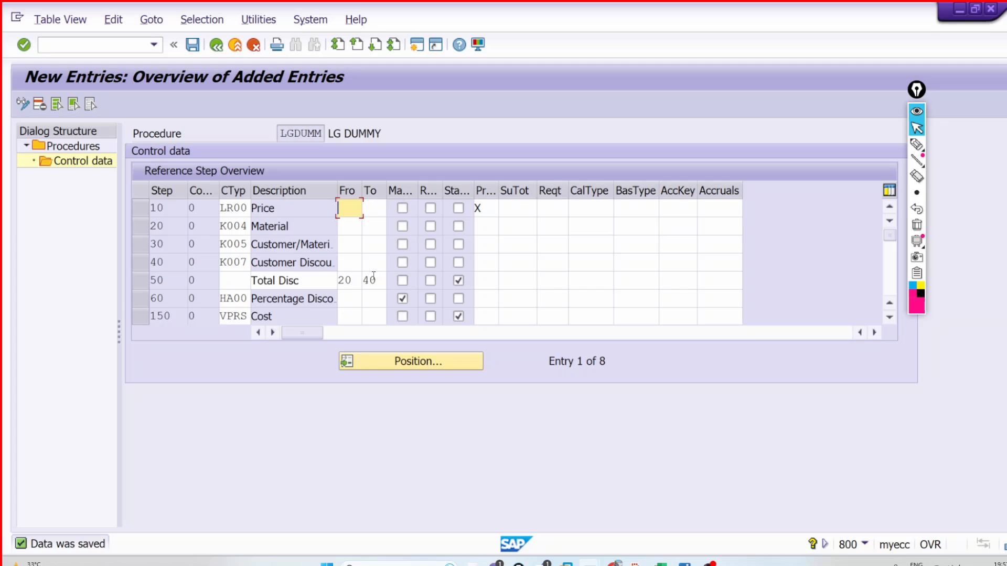
pyautogui.click(354, 280)
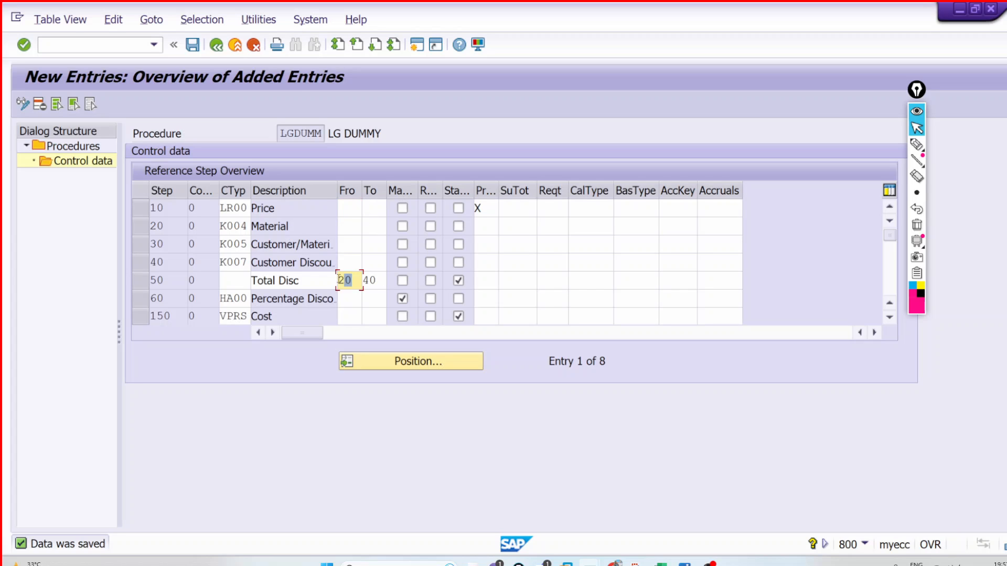
pyautogui.moveTo(378, 279); pyautogui.dragTo(341, 281)
pyautogui.click(375, 281)
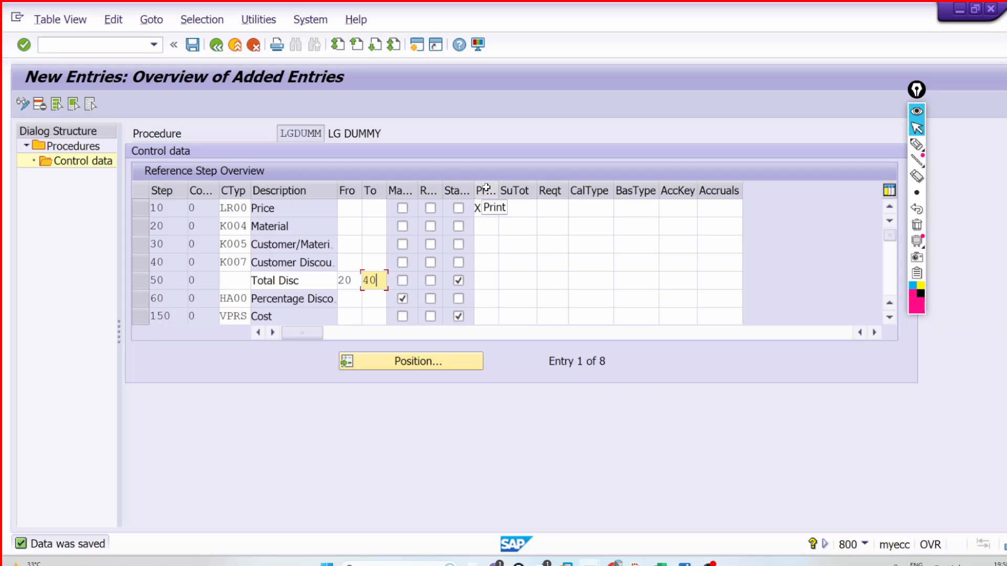
pyautogui.click(488, 209)
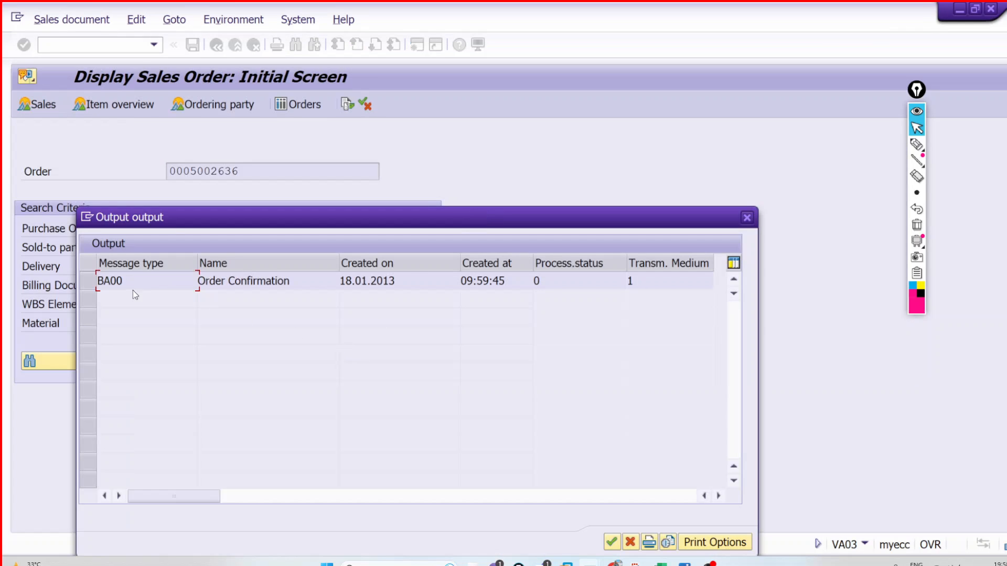
pyautogui.click(87, 281)
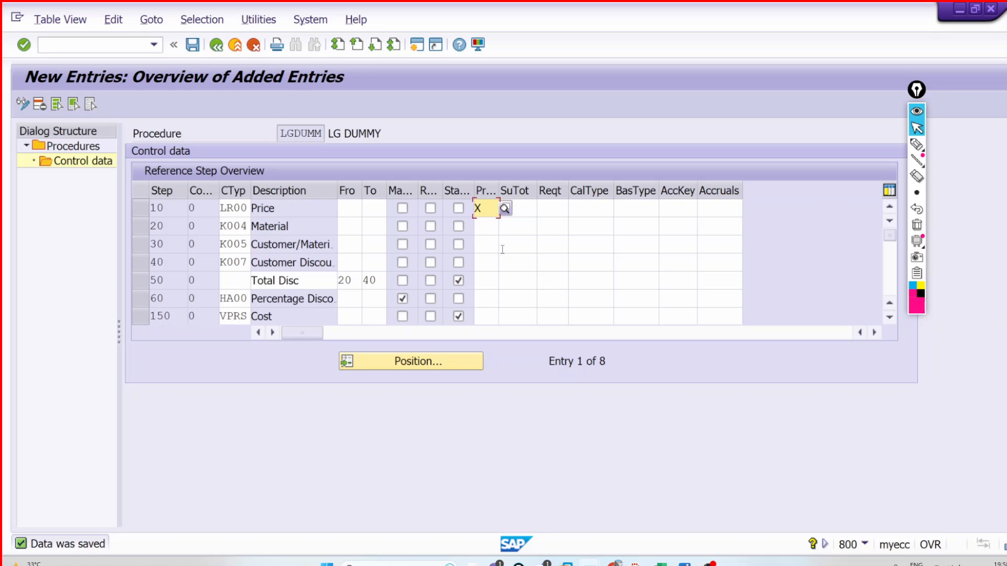
# Check the print indicator fields of steps 10 and 20 and save the control data of procedure LGDUMM.
pyautogui.click(489, 225)
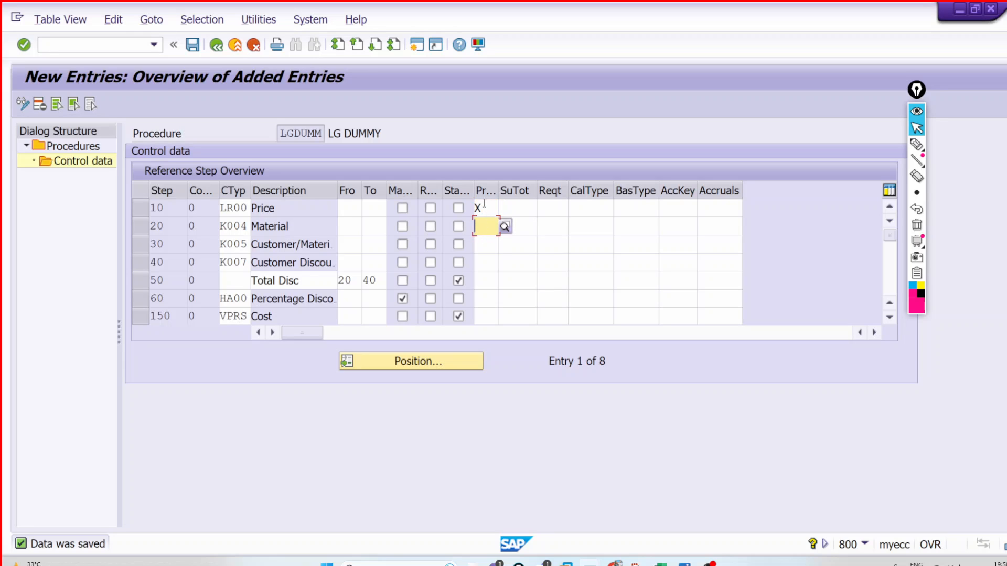
pyautogui.click(483, 209)
pyautogui.click(485, 224)
pyautogui.press('Return')
pyautogui.hotkey('ctrl', 's')
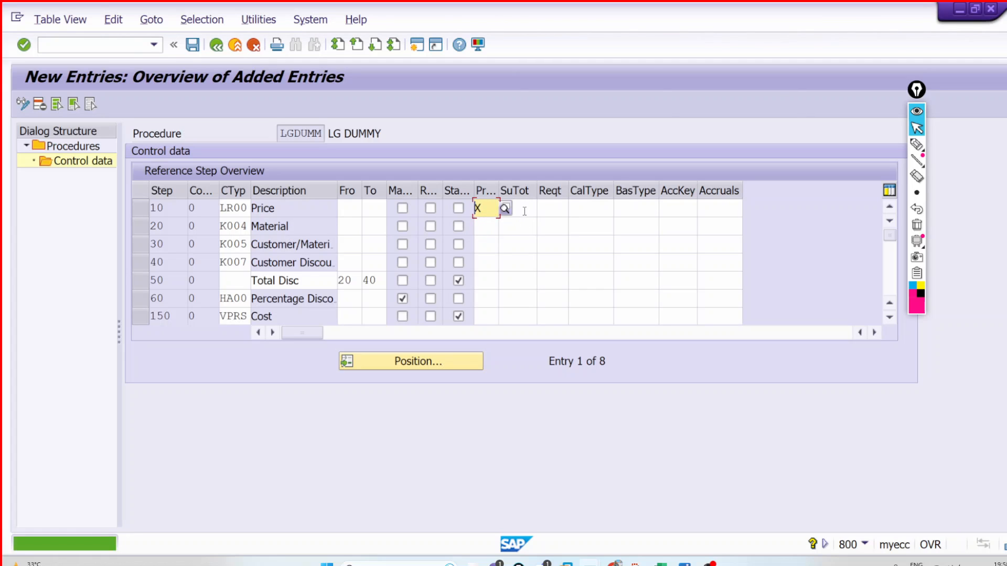
pyautogui.click(524, 211)
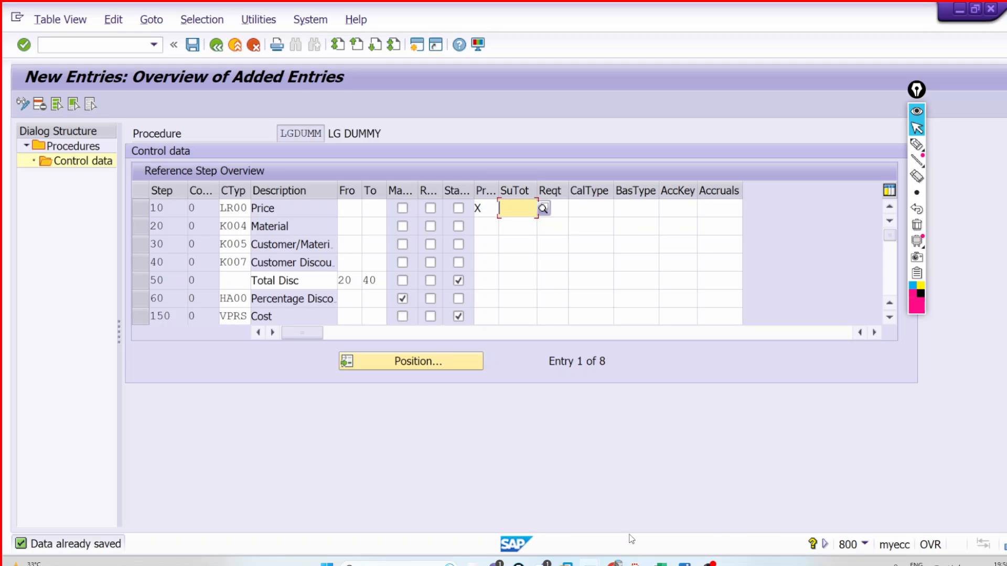
# Switch to the Excel pricing procedure notes and clear the From, TO and print columns in F181:H196.
pyautogui.click(661, 564)
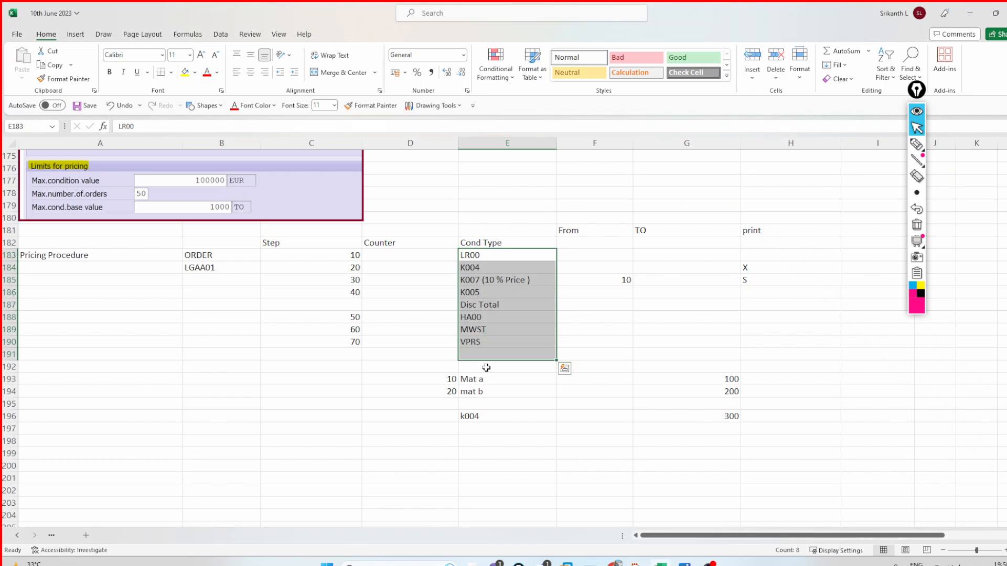
pyautogui.click(603, 280)
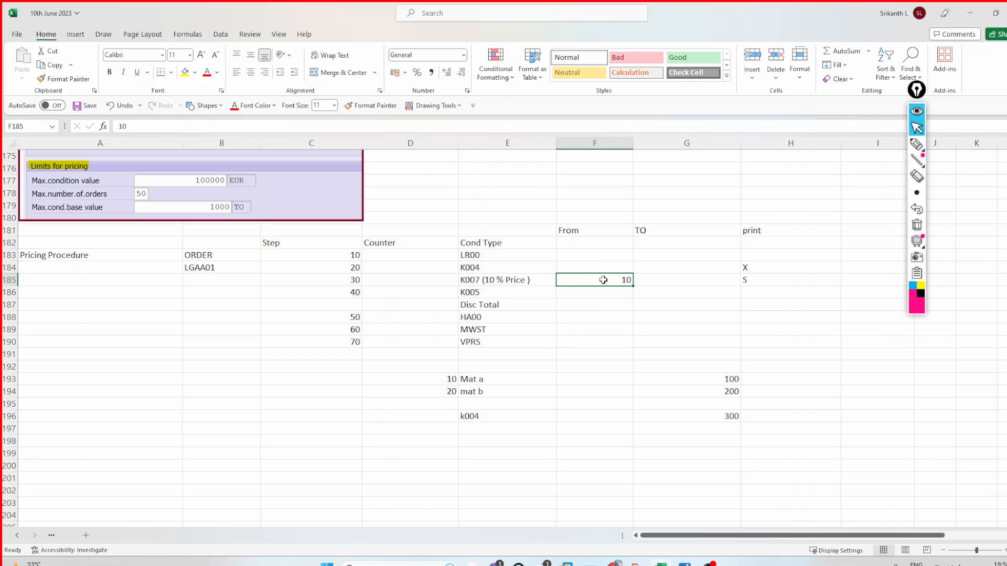
pyautogui.moveTo(595, 230); pyautogui.dragTo(759, 416)
pyautogui.press('Delete')
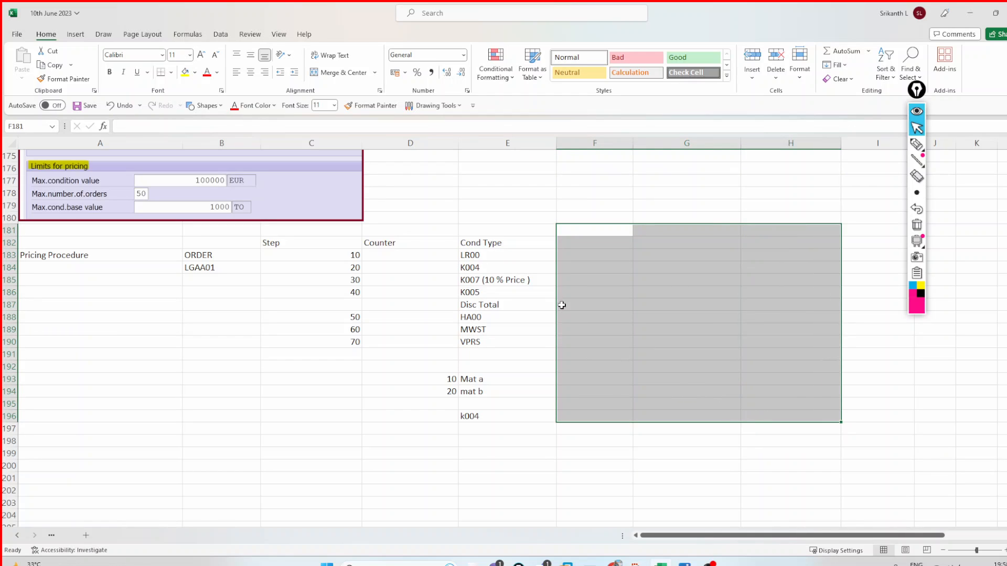
# Enter the amounts beside the condition types: LR00 10000, K004 100, K007 200, K005 300 and Disc Total 600.
pyautogui.click(575, 257)
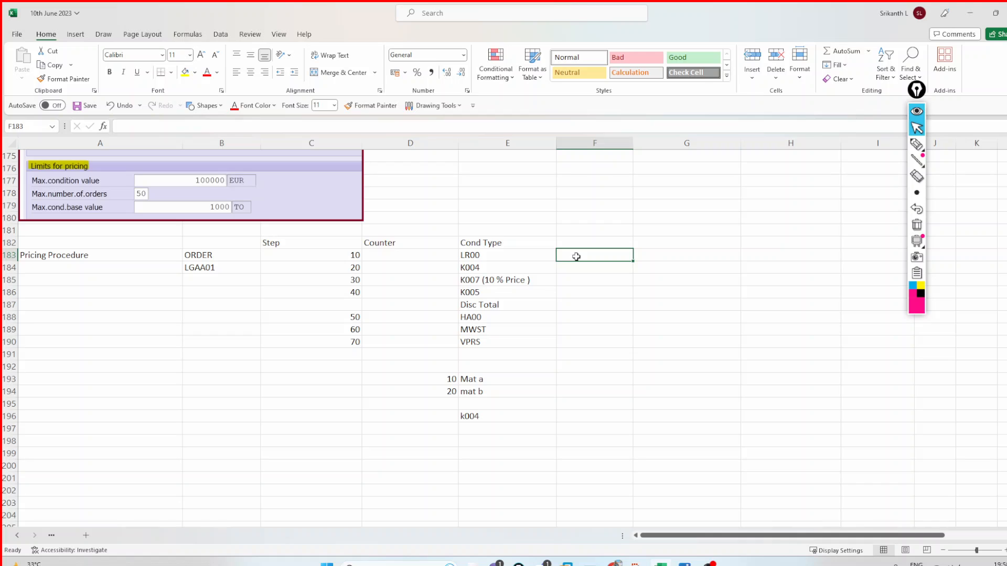
pyautogui.write('10000')
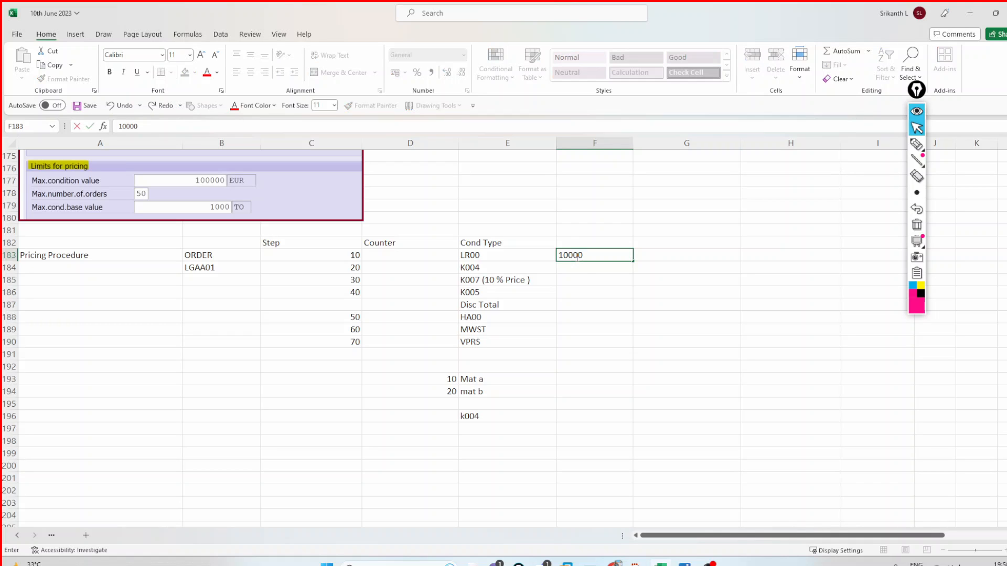
pyautogui.press('Return')
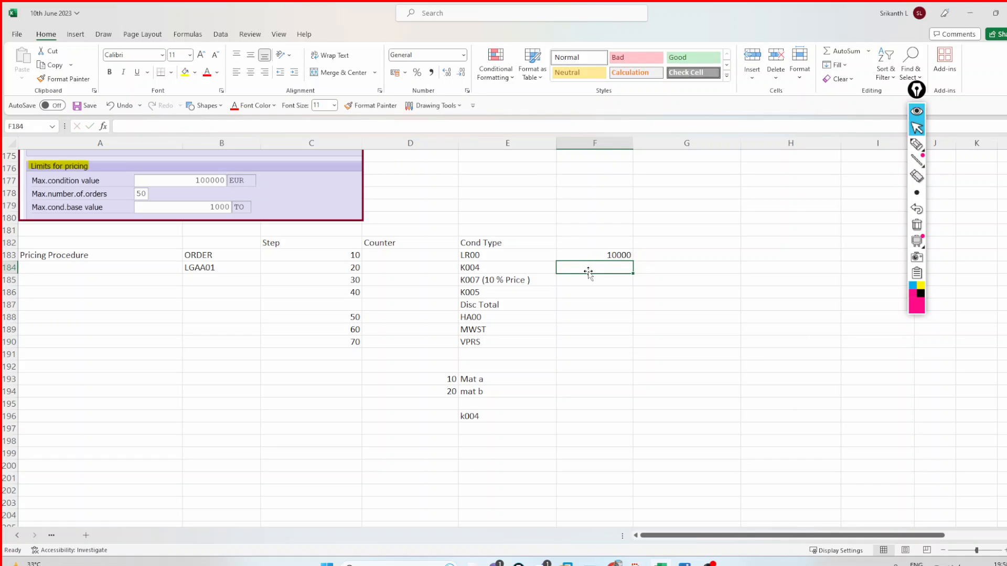
pyautogui.write('100')
pyautogui.press('Return')
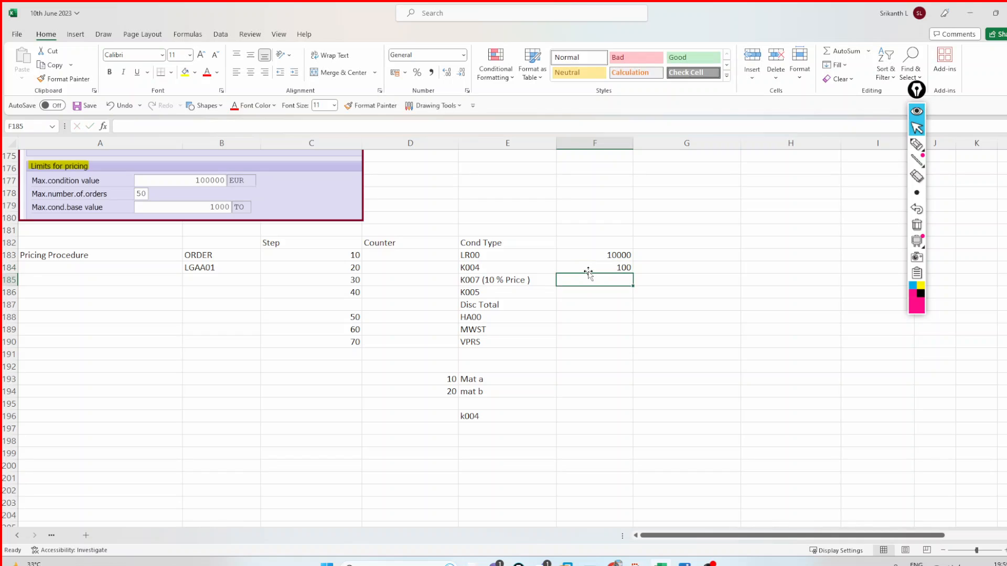
pyautogui.write('200')
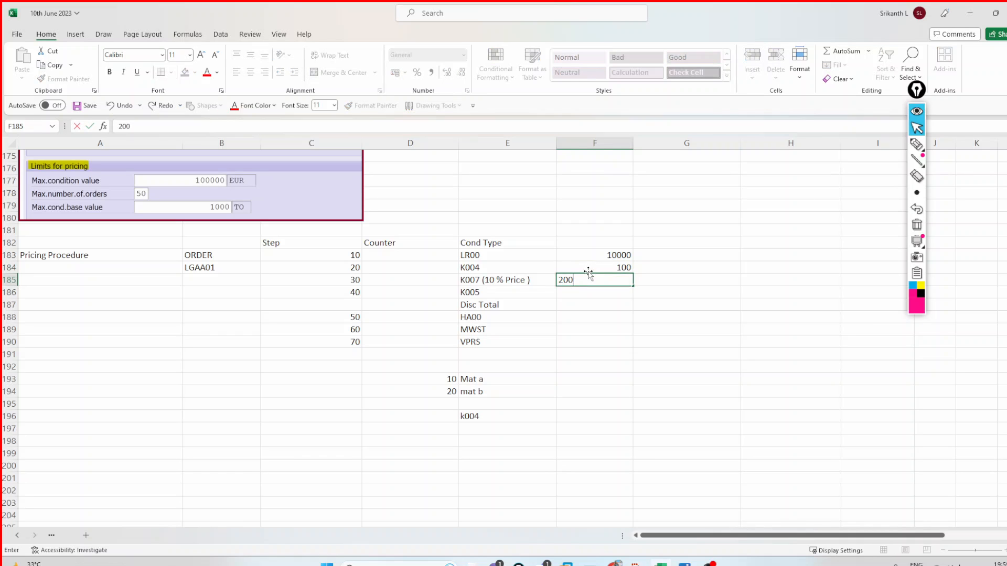
pyautogui.press('Return')
pyautogui.write('3')
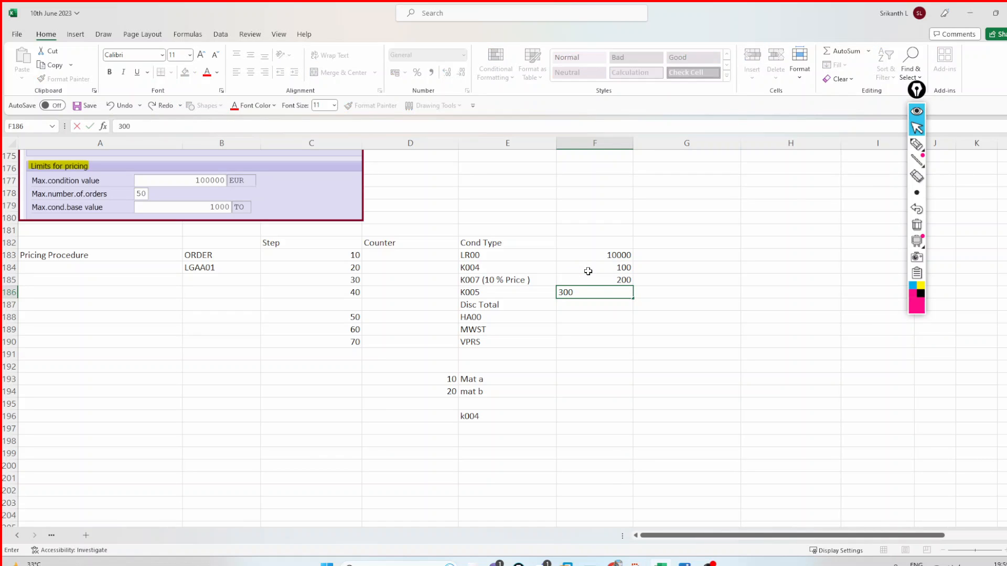
pyautogui.write('00')
pyautogui.click(605, 307)
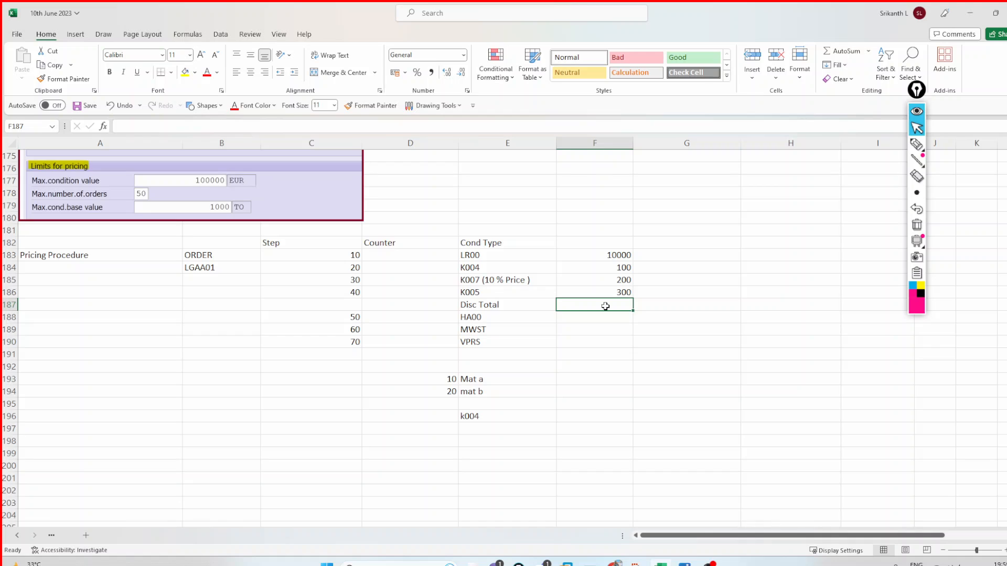
pyautogui.write('600')
pyautogui.click(548, 328)
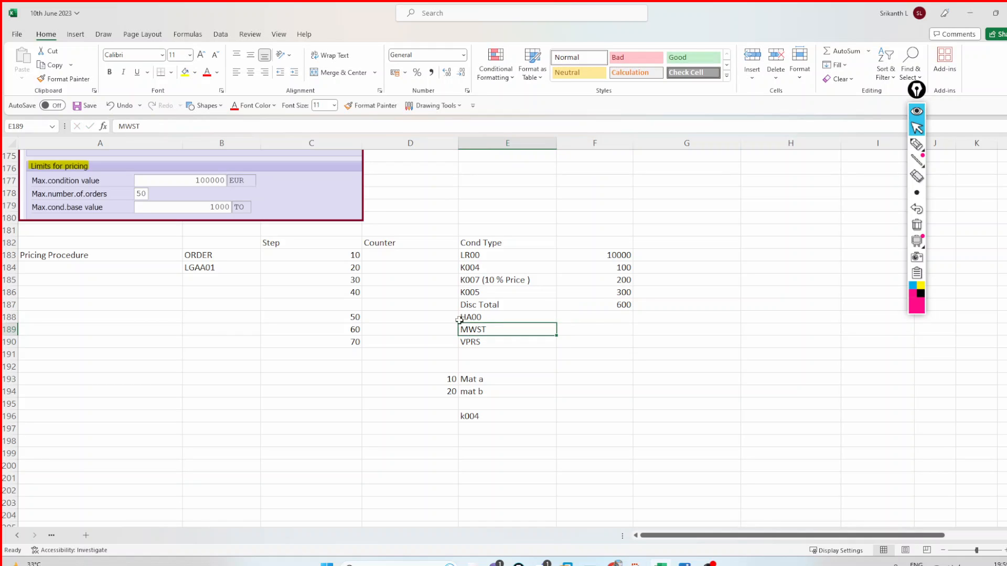
# Insert a blank row above HA00, directly below Disc Total.
pyautogui.click(419, 315)
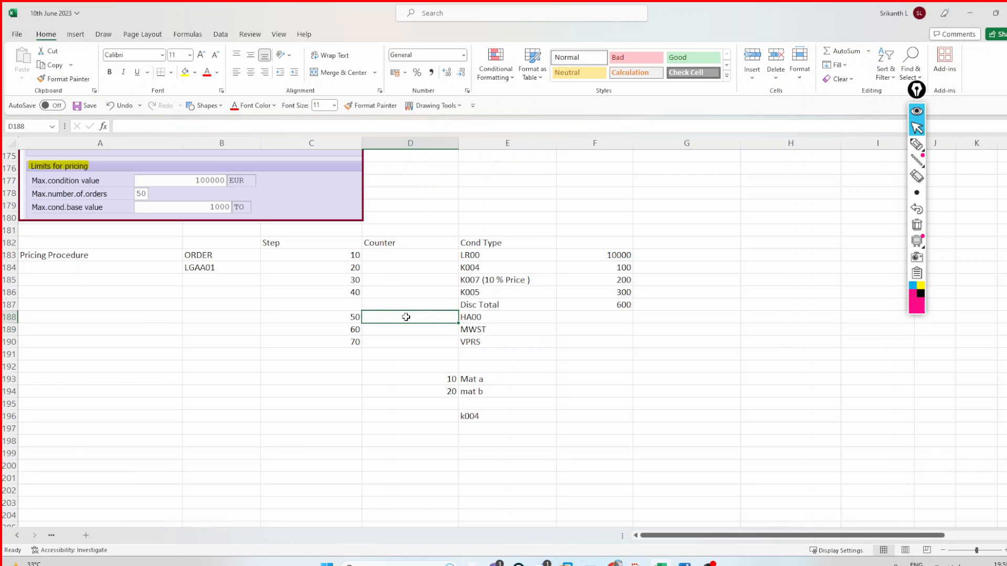
pyautogui.click(15, 318)
pyautogui.rightClick(15, 318)
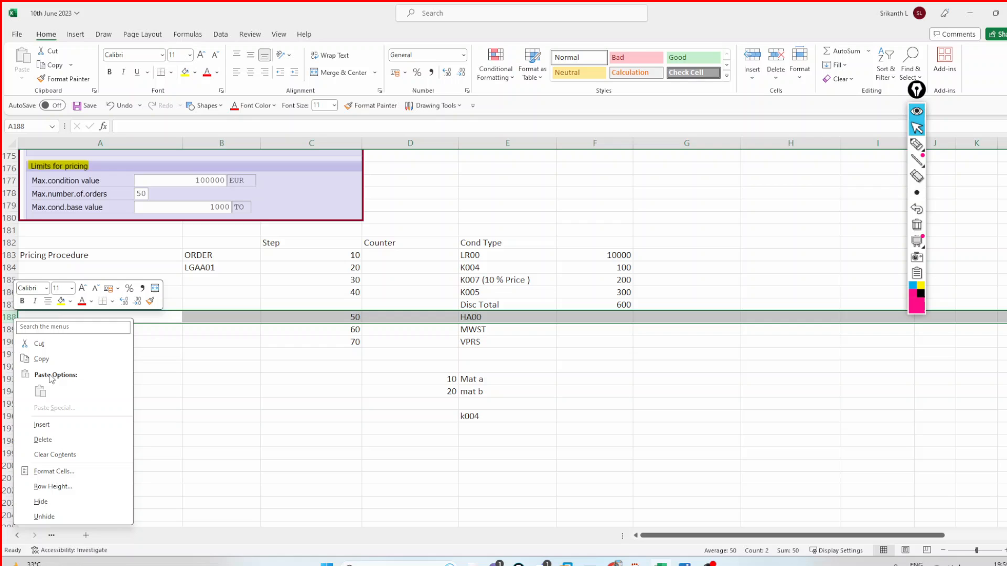
pyautogui.click(67, 424)
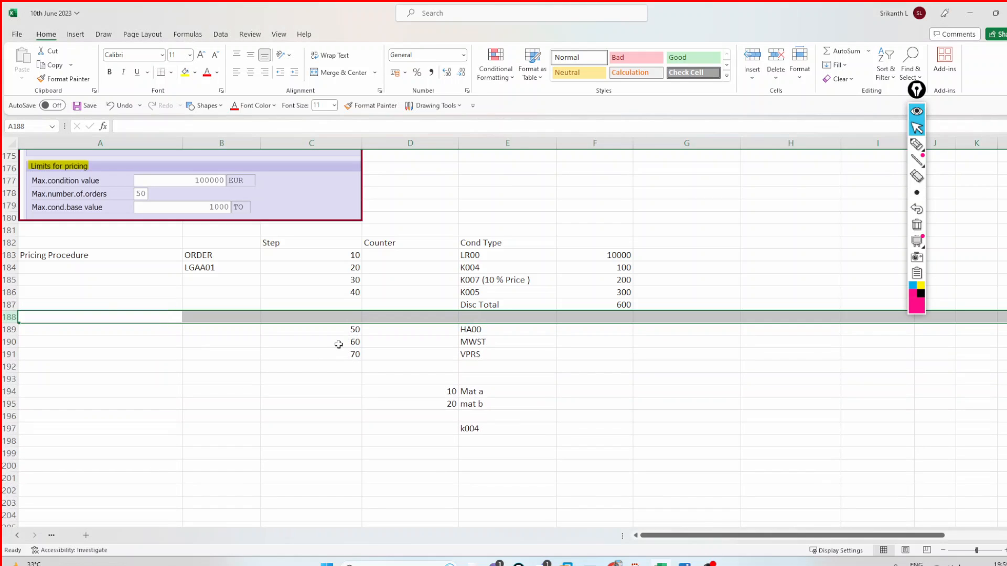
# Fill the blank row with step 45 and the condition type text Net Value.
pyautogui.click(352, 317)
pyautogui.write('45')
pyautogui.press('Tab')
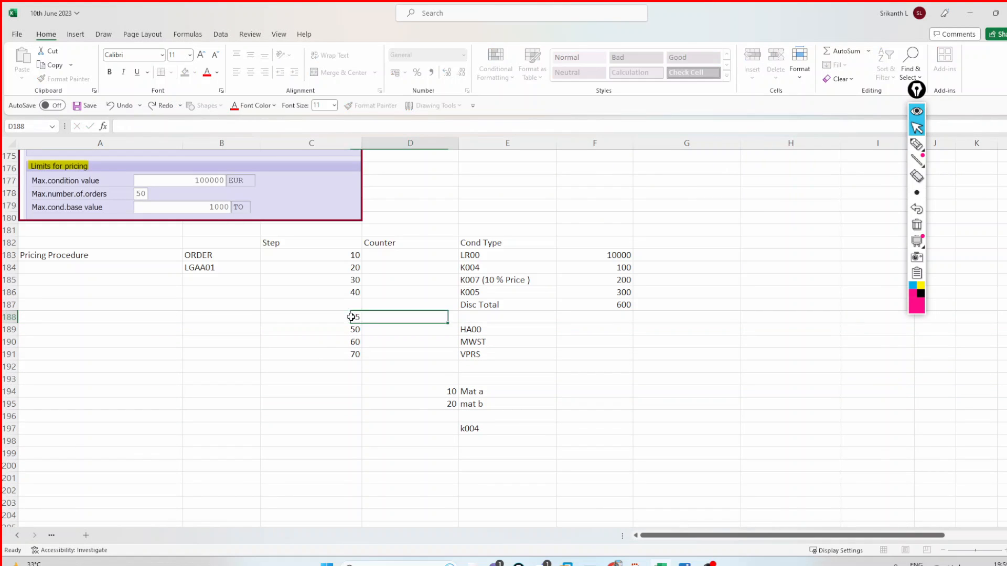
pyautogui.press('Tab')
pyautogui.write('Net')
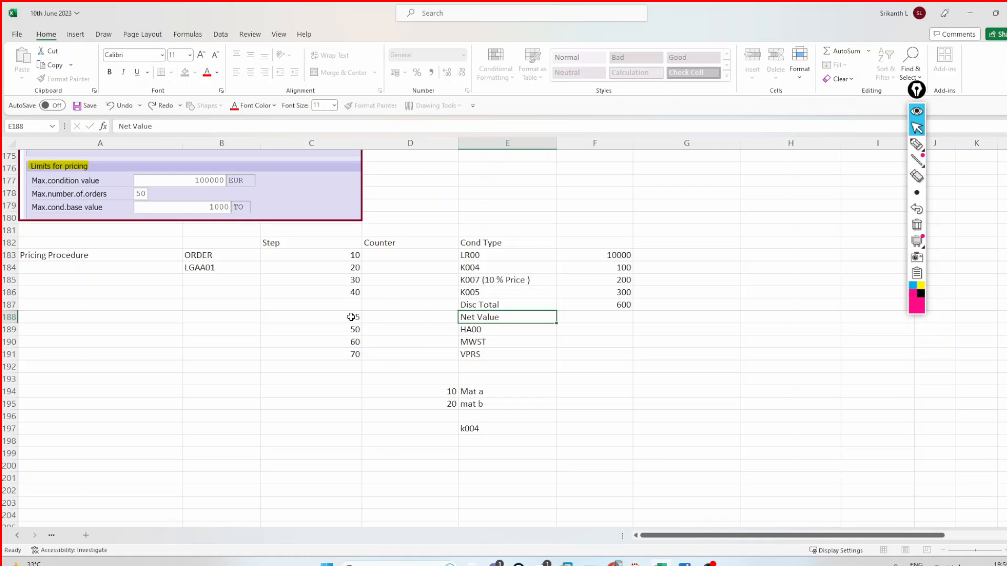
pyautogui.write(' Value')
pyautogui.press('Tab')
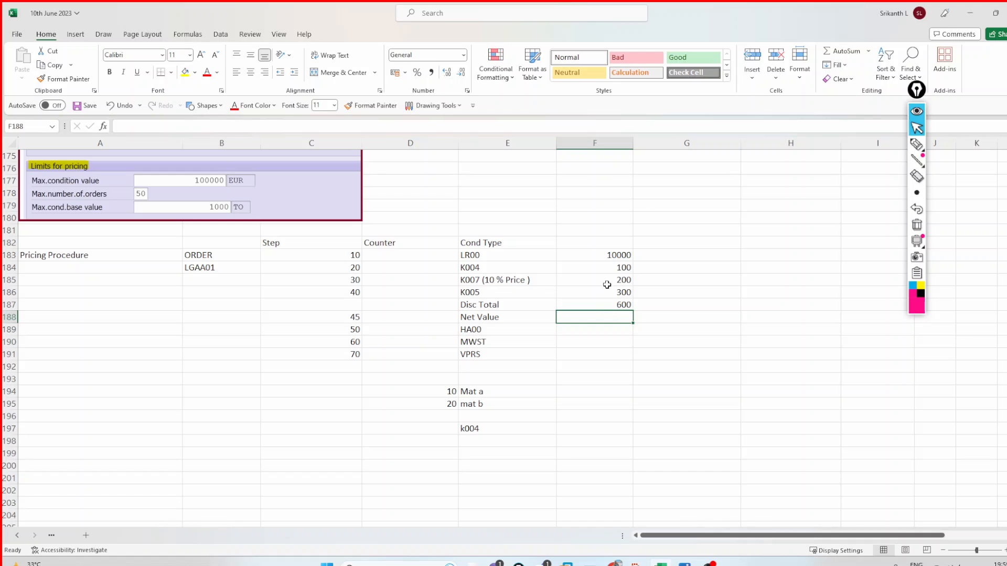
# Enter 400 as the Net Value amount in F188 and select the HA00 cell.
pyautogui.click(617, 255)
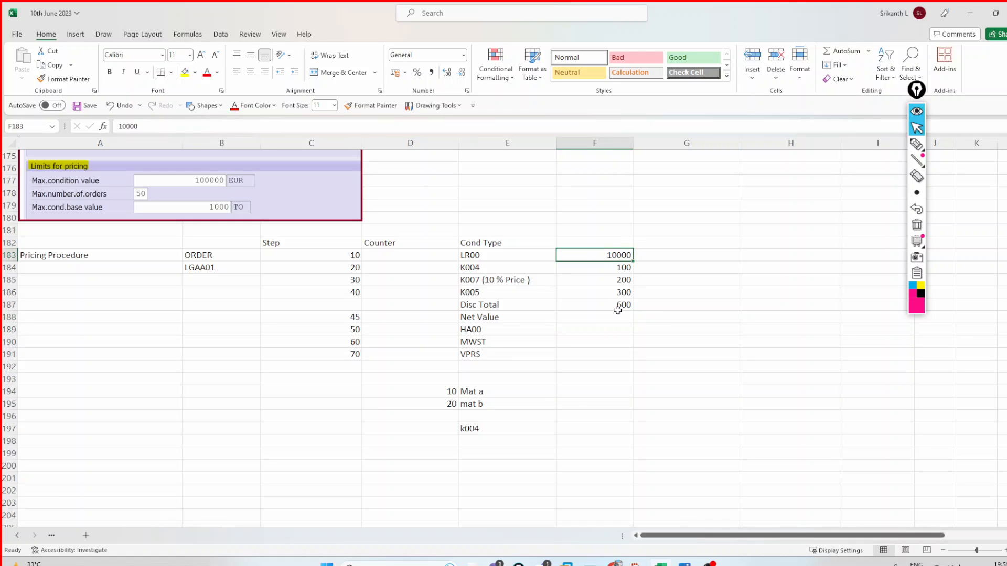
pyautogui.click(618, 309)
pyautogui.click(611, 320)
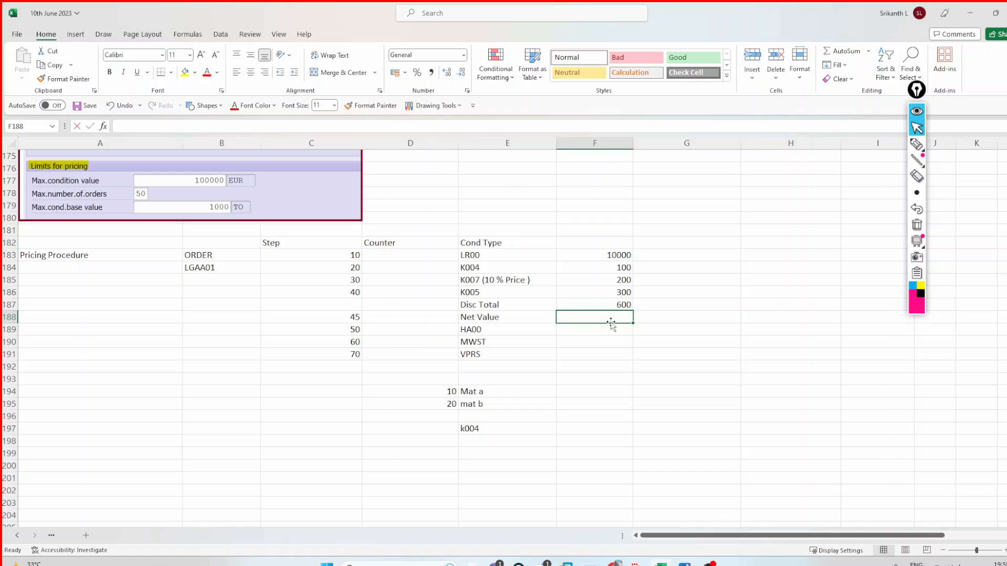
pyautogui.write('400')
pyautogui.click(698, 347)
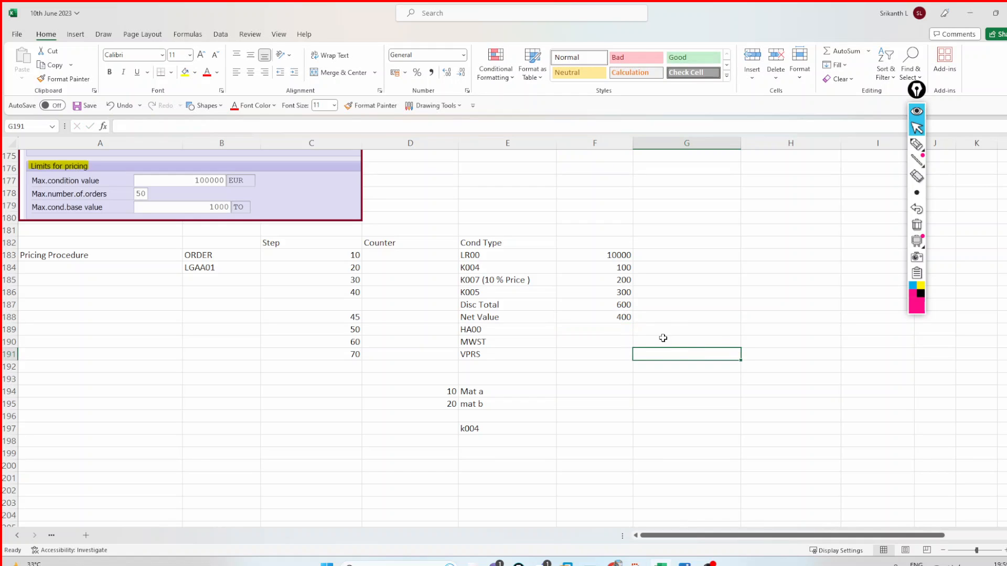
pyautogui.click(627, 317)
pyautogui.click(617, 334)
pyautogui.click(520, 332)
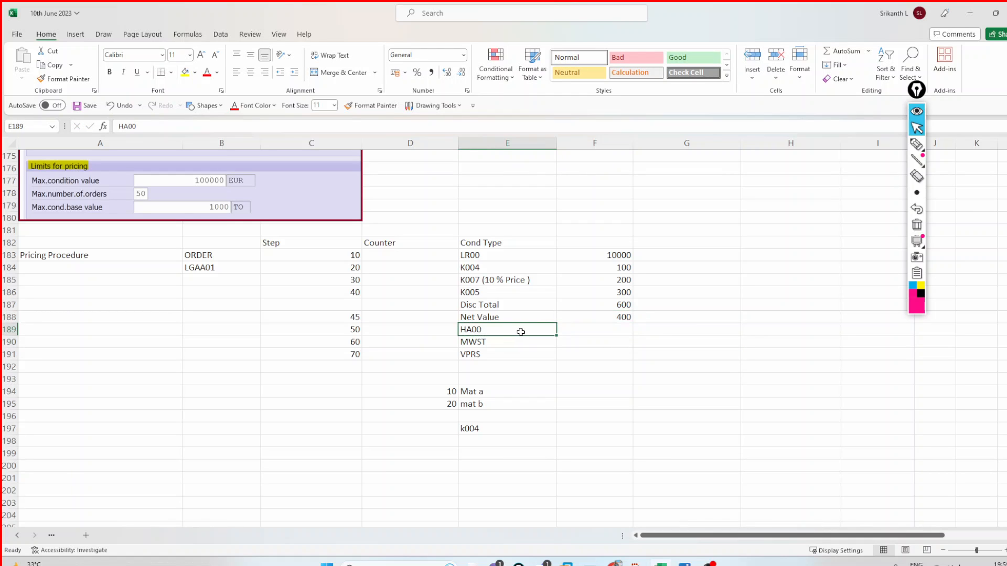
# Enter 300 as the HA00 amount in F189.
pyautogui.click(593, 328)
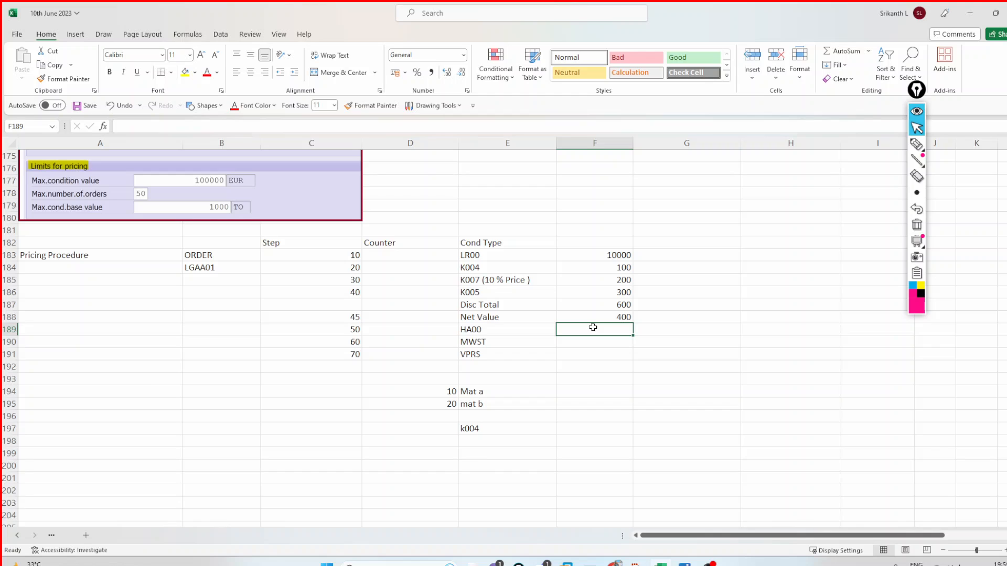
pyautogui.write('300')
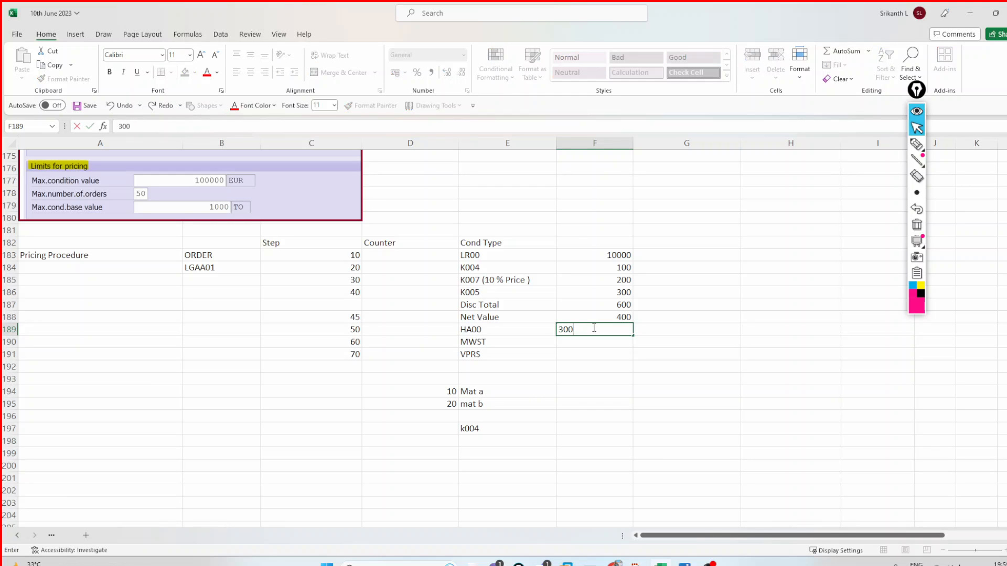
pyautogui.click(673, 341)
pyautogui.click(578, 332)
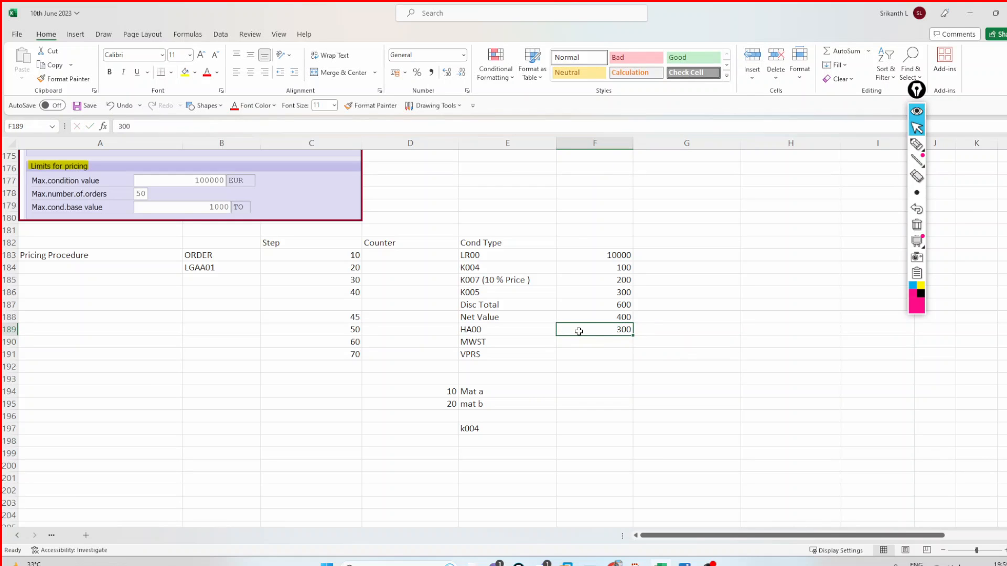
# Insert a blank row between HA00 and MWST.
pyautogui.click(8, 341)
pyautogui.rightClick(7, 343)
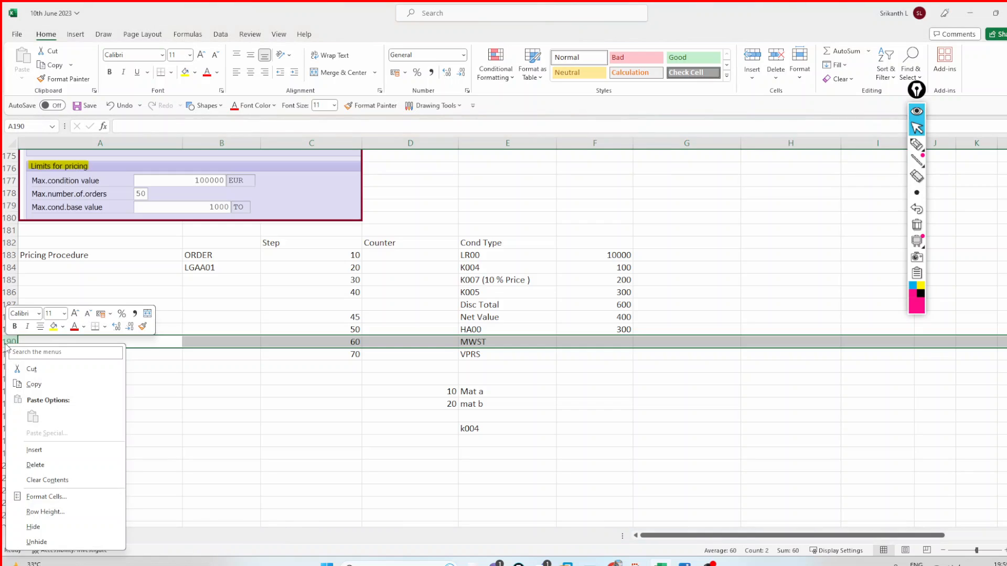
pyautogui.click(34, 450)
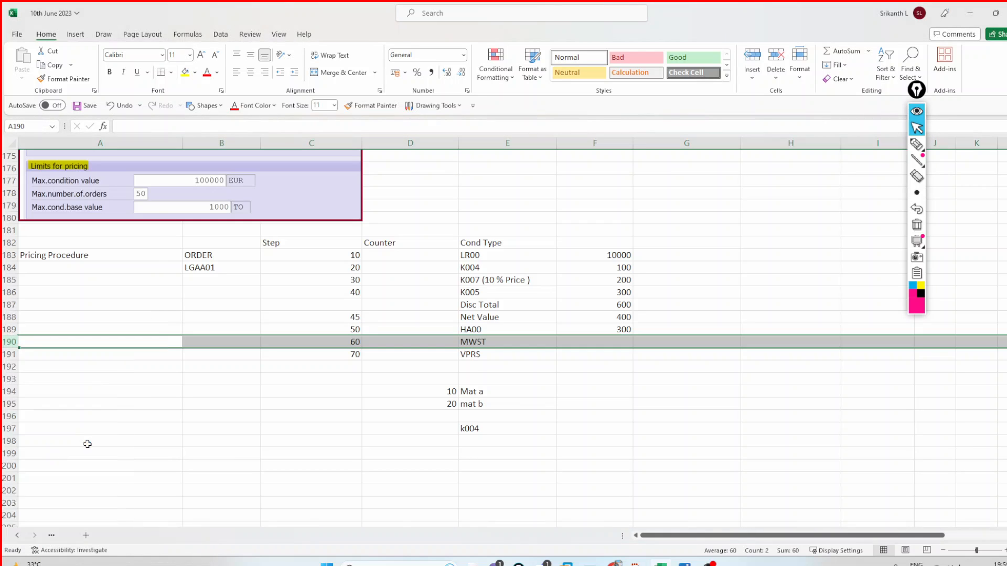
# Fill the blank row above MWST with step 55 and the condition type text Net Value.
pyautogui.click(360, 344)
pyautogui.write('55')
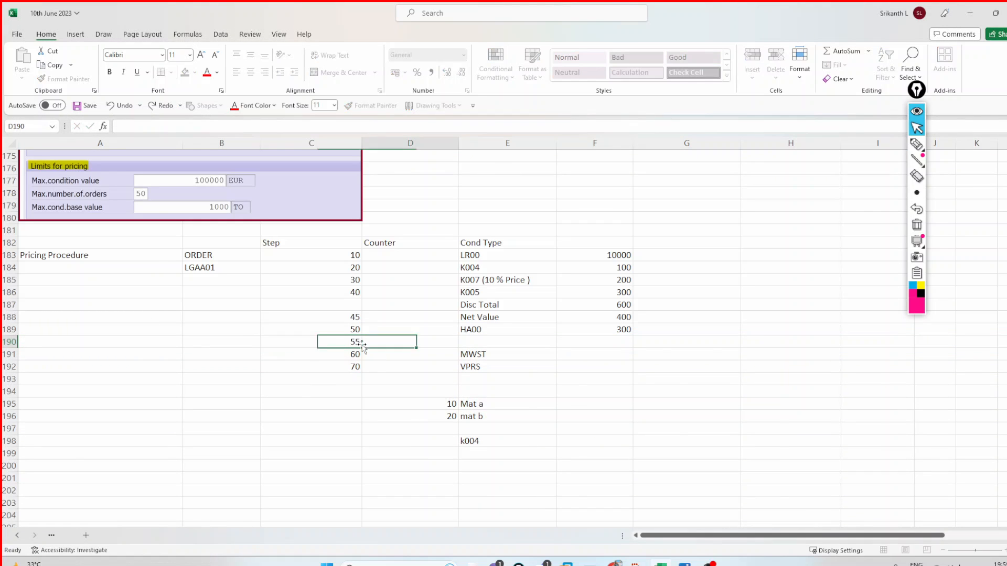
pyautogui.press('Right')
pyautogui.press('Right')
pyautogui.press('Right')
pyautogui.press('Left')
pyautogui.write('Ne')
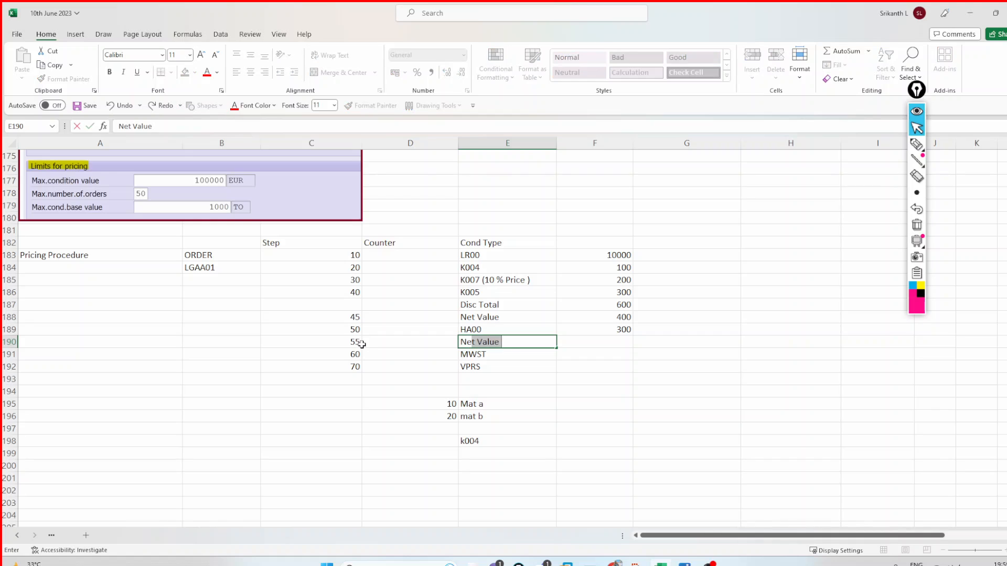
pyautogui.write('t Value')
pyautogui.press('Right')
pyautogui.press('Right')
# Enter 700 as the amount of the step 55 Net Value in F190.
pyautogui.click(620, 321)
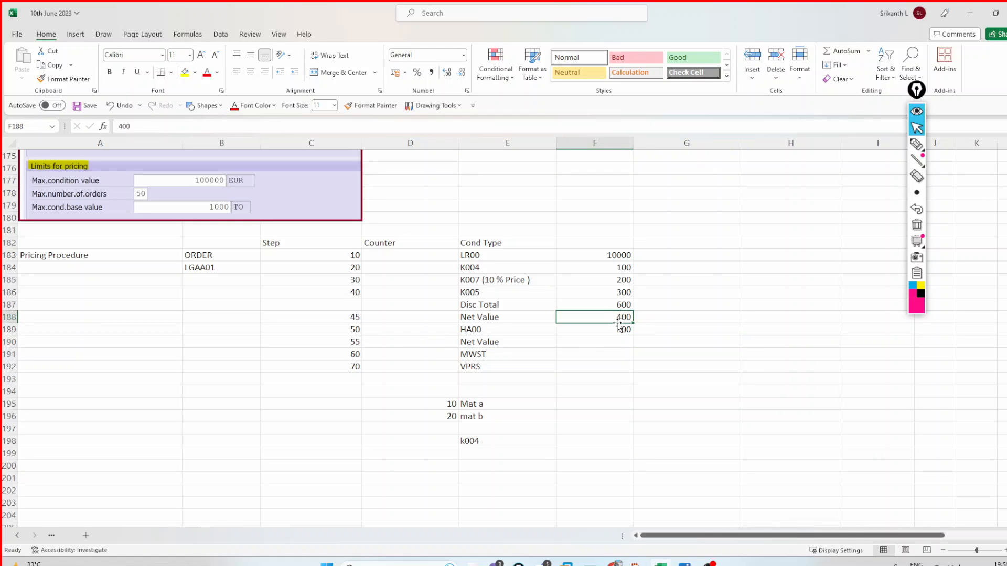
pyautogui.click(619, 330)
pyautogui.click(614, 340)
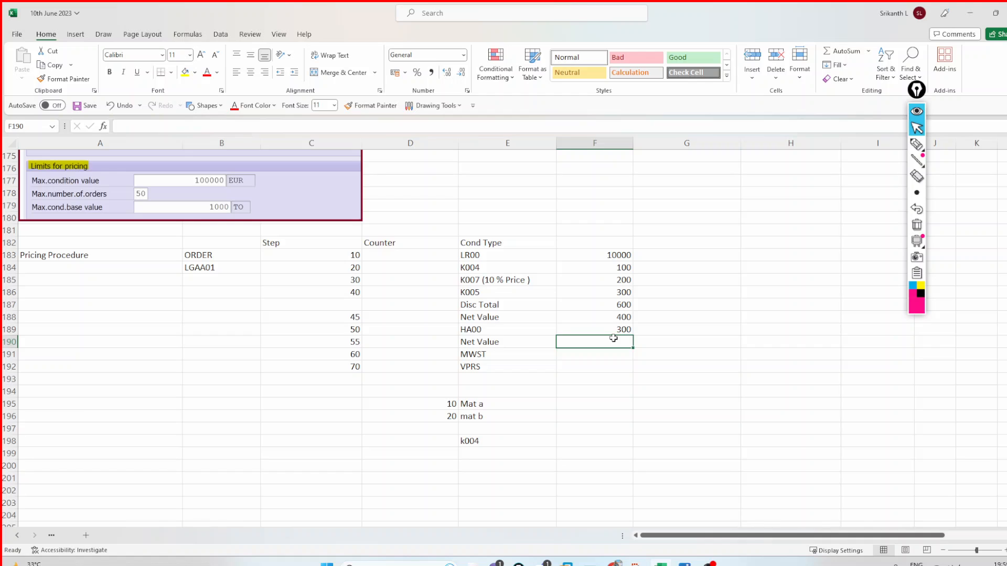
pyautogui.write('700')
pyautogui.press('Return')
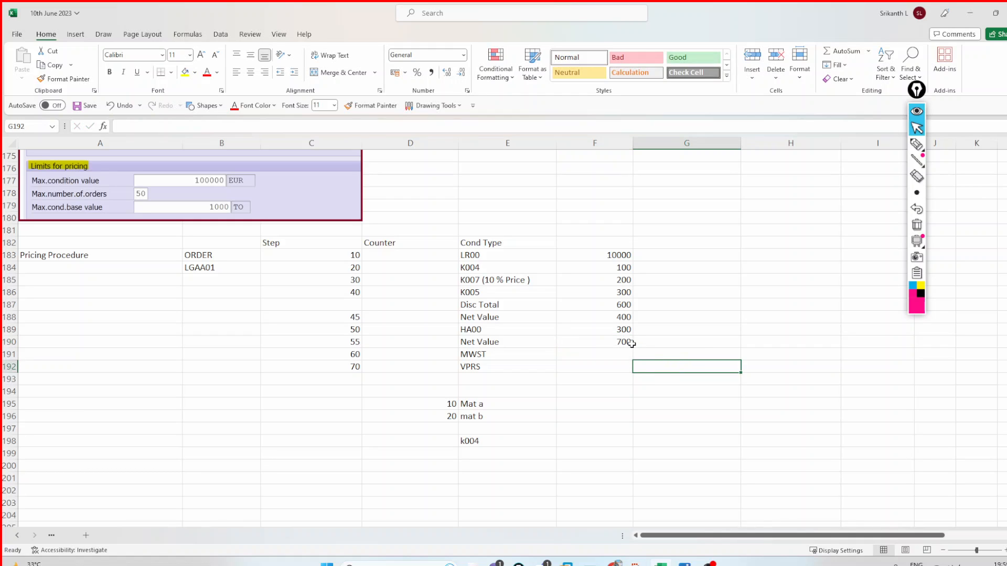
# Highlight the LR00 amount and both Net Value amounts (F183, F188 and F190) with yellow fill.
pyautogui.click(629, 344)
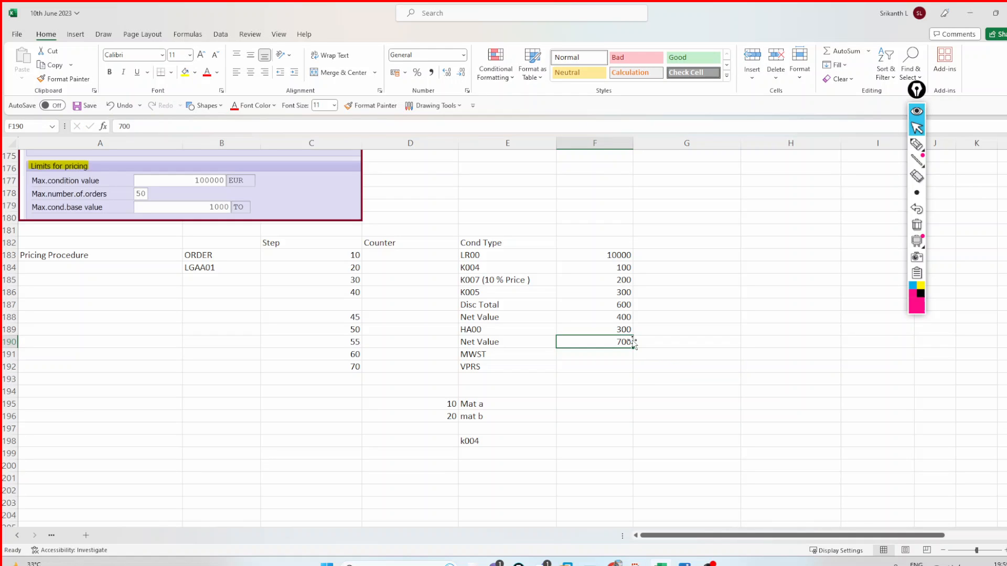
pyautogui.keyDown('ctrl'); pyautogui.click(626, 315); pyautogui.keyUp('ctrl')
pyautogui.keyDown('ctrl'); pyautogui.click(629, 257); pyautogui.keyUp('ctrl')
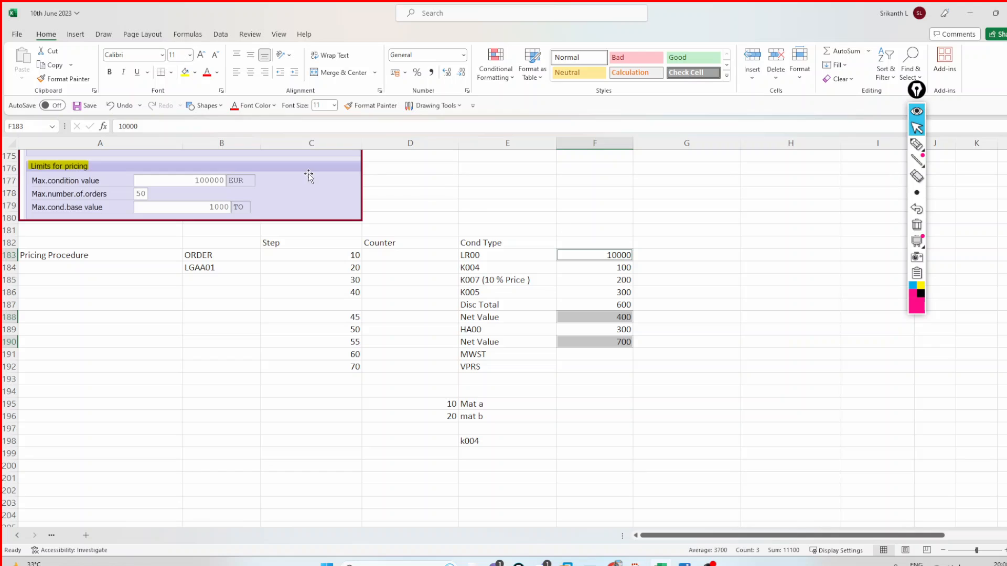
pyautogui.click(191, 72)
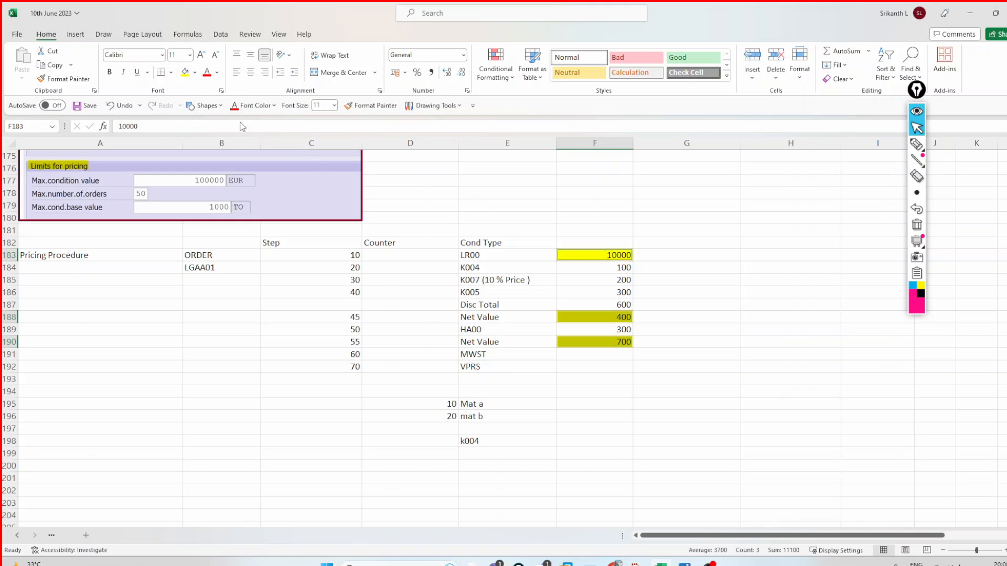
# Change the MWST text to MWST(10%) and enter 70 as its amount in F191.
pyautogui.click(582, 357)
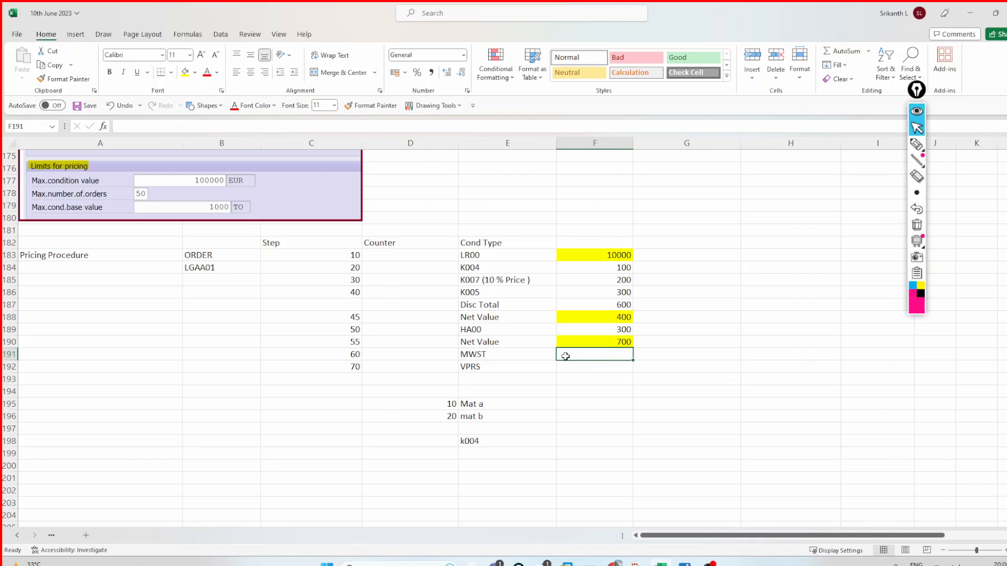
pyautogui.doubleClick(534, 353)
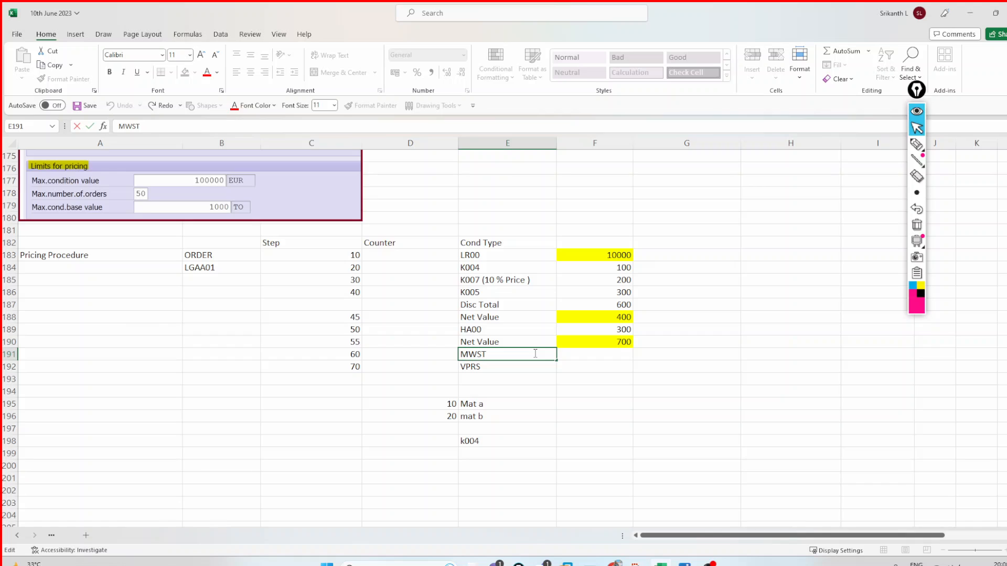
pyautogui.write('(10')
pyautogui.click(624, 360)
pyautogui.write('7')
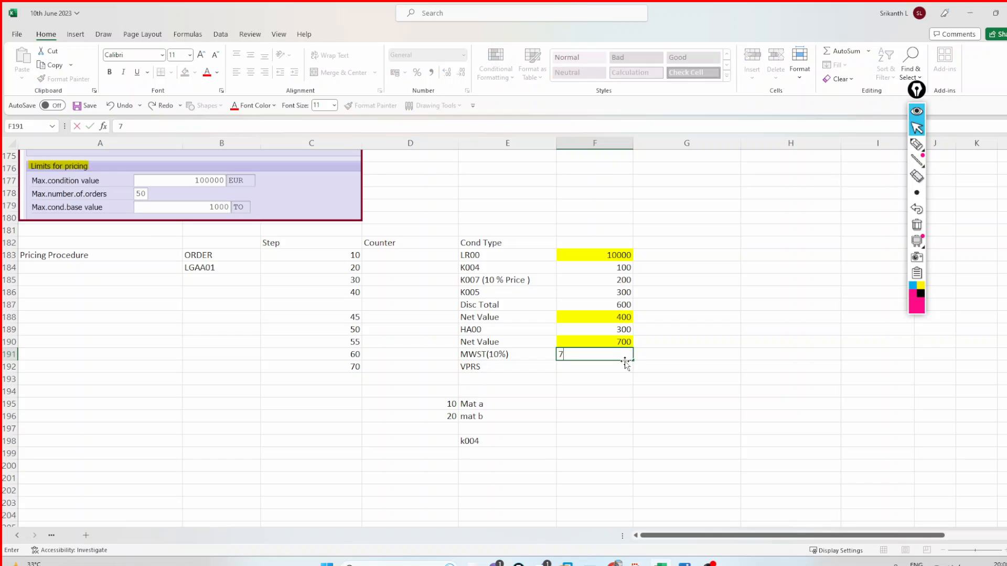
pyautogui.write('0')
pyautogui.click(688, 395)
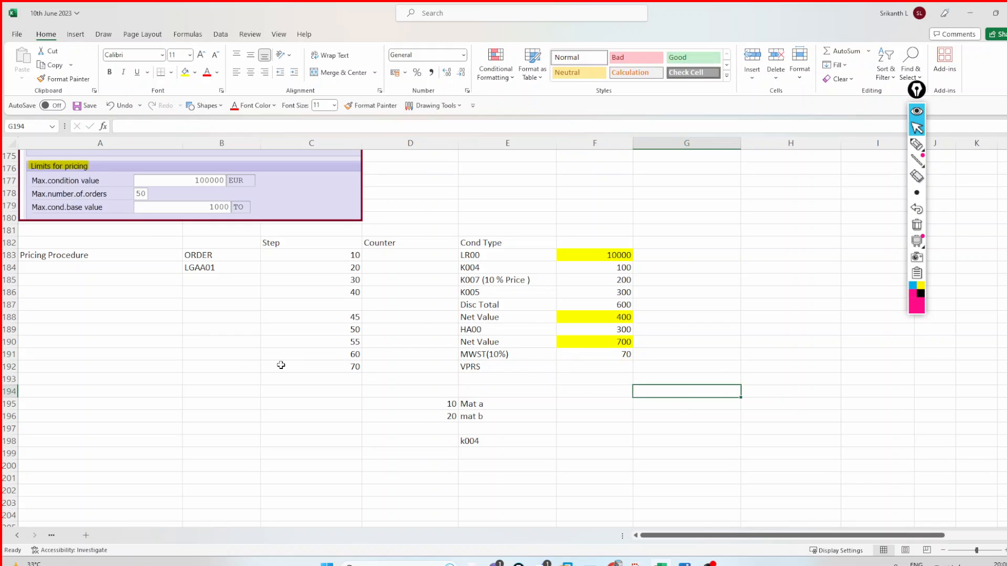
# Insert a blank row between MWST(10%) and VPRS.
pyautogui.click(9, 367)
pyautogui.rightClick(10, 367)
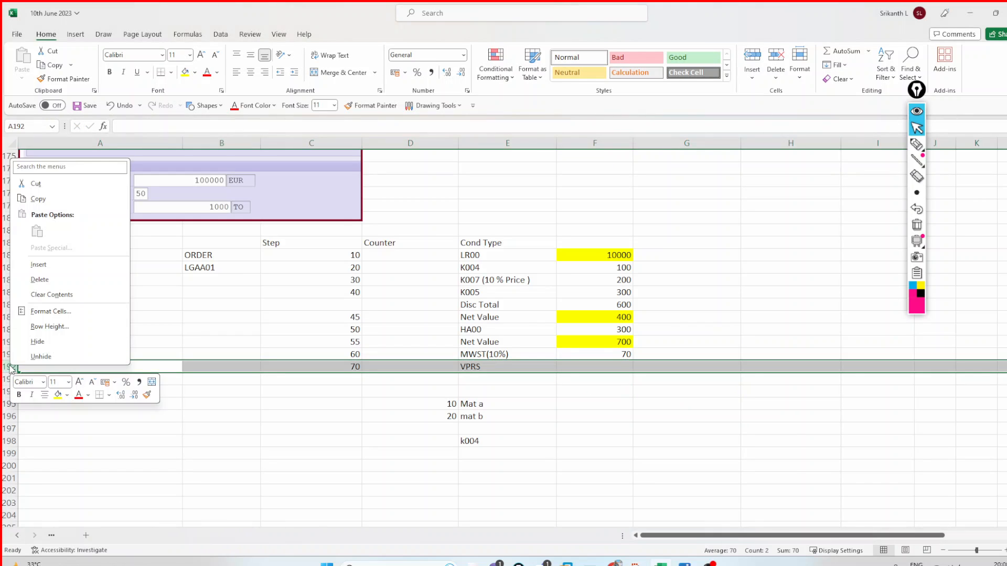
pyautogui.click(40, 265)
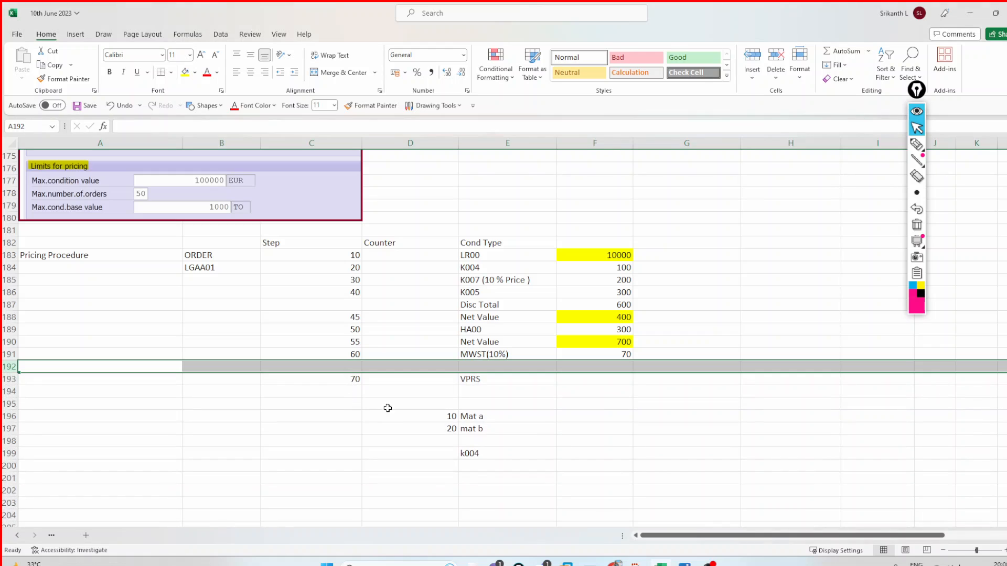
# Fill the blank row above VPRS with step 65 and the condition type text Net Value 3.
pyautogui.click(357, 366)
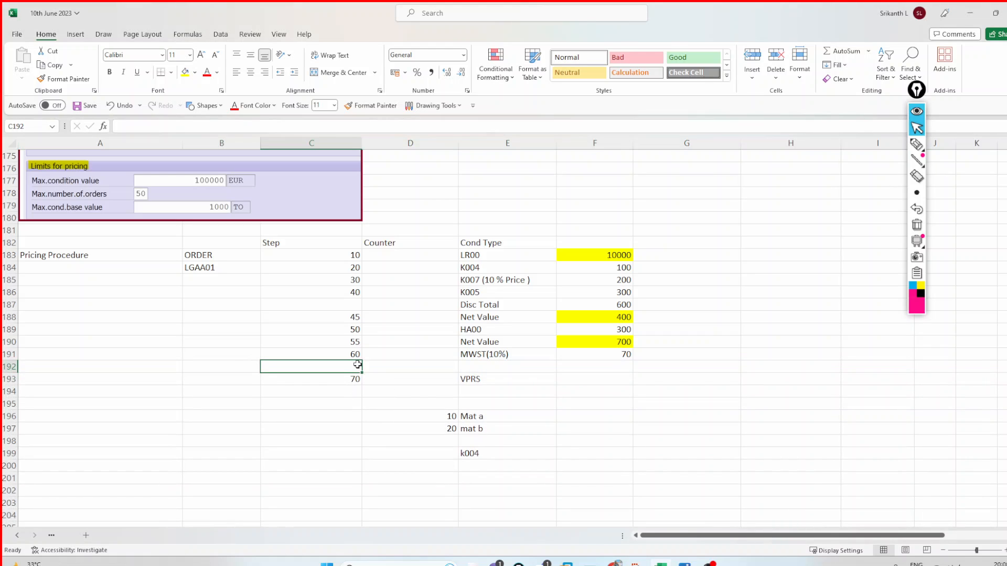
pyautogui.write('65')
pyautogui.press('Tab')
pyautogui.press('Tab')
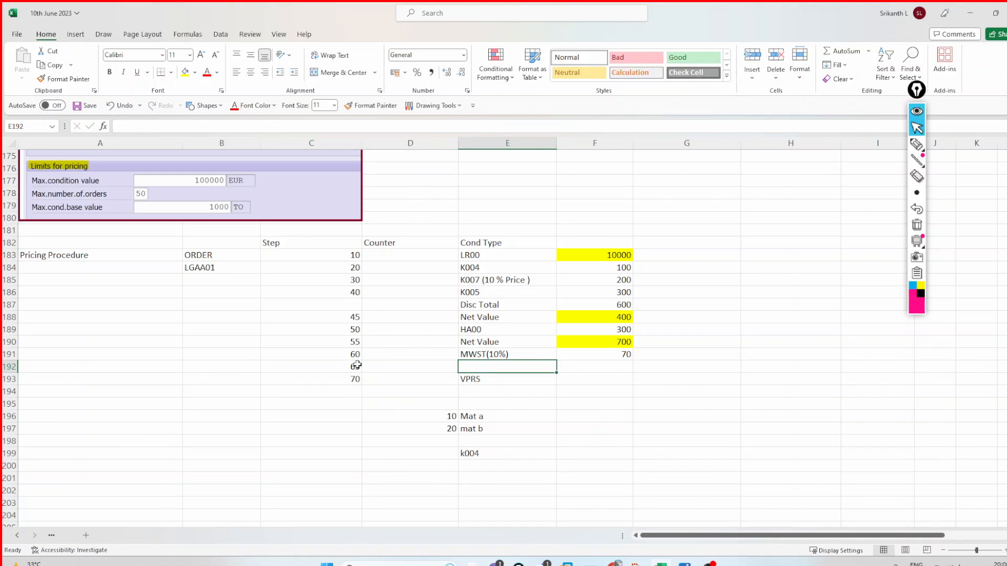
pyautogui.write('Net Val')
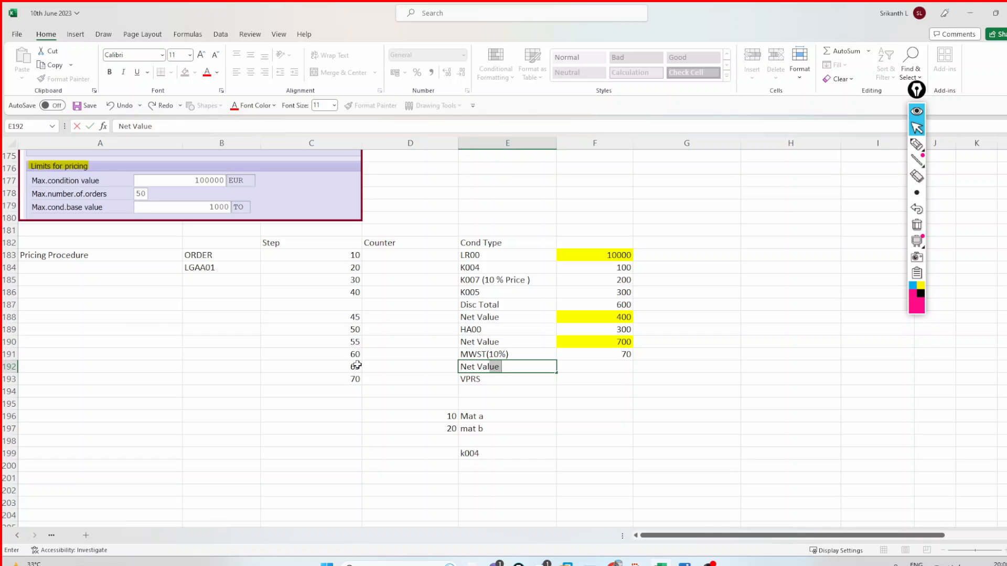
pyautogui.write('ue')
pyautogui.press('Tab')
pyautogui.press('Tab')
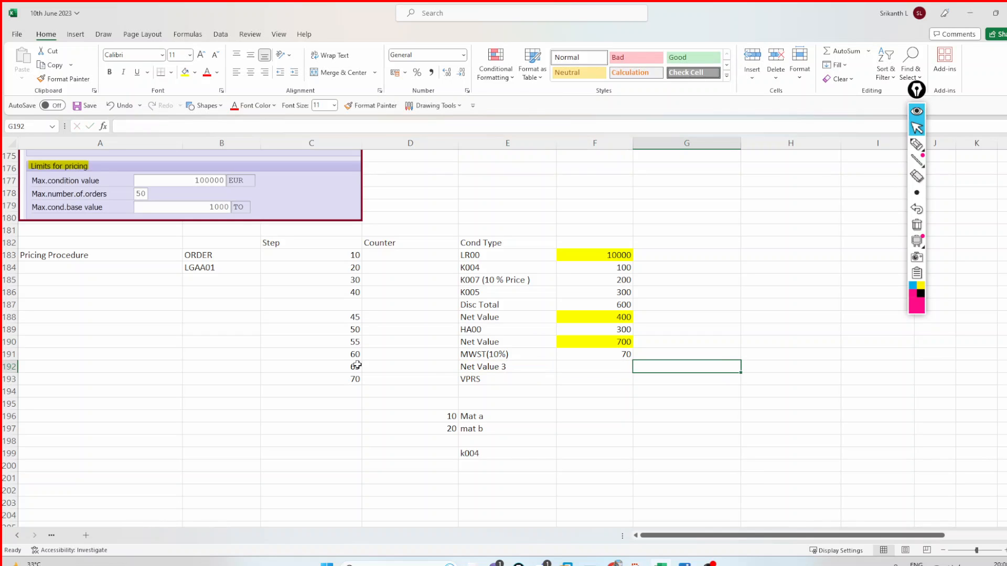
# Enter 770 as the Net Value 3 amount in F192.
pyautogui.hotkey('shift', 'Tab')
pyautogui.write('77')
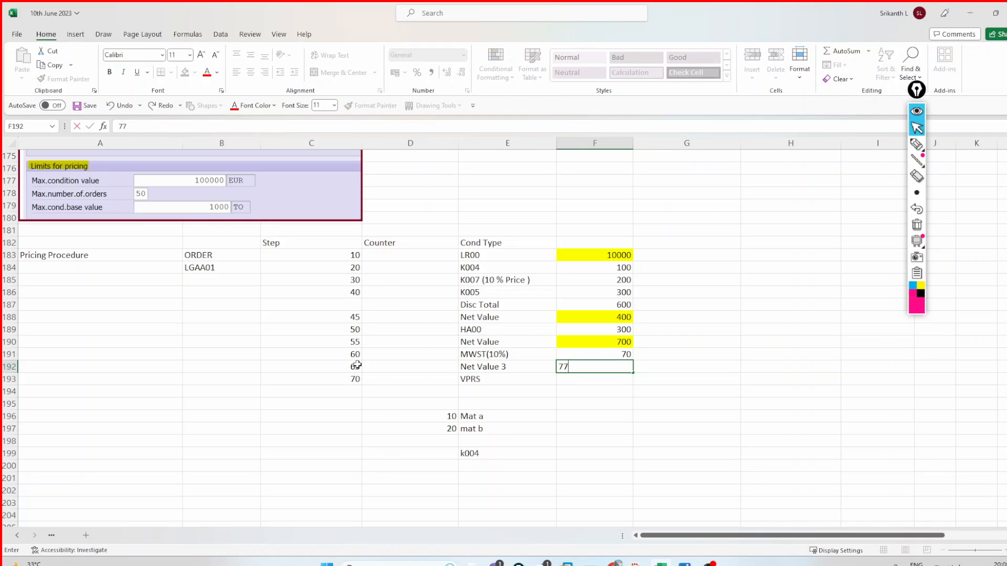
pyautogui.click(692, 440)
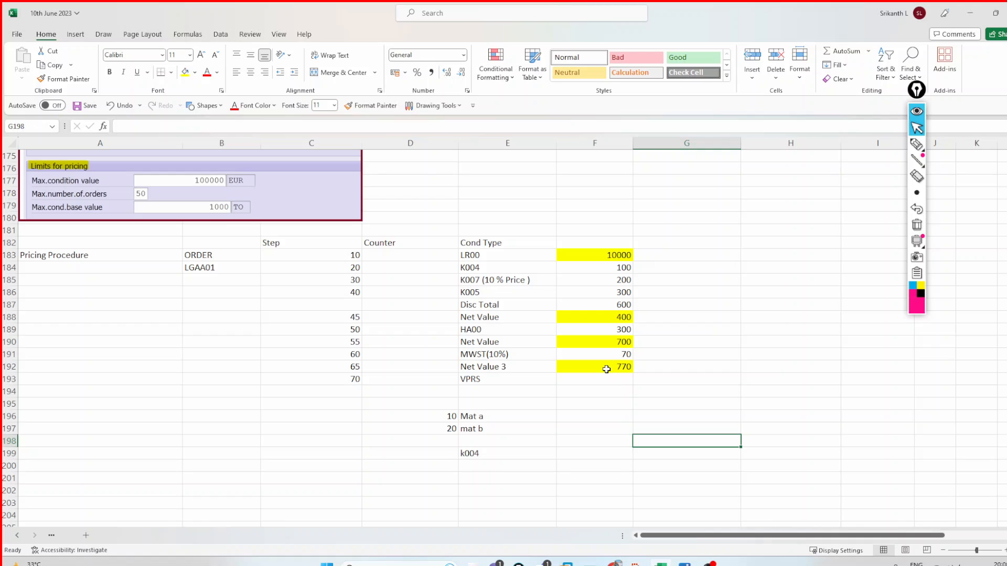
pyautogui.click(606, 369)
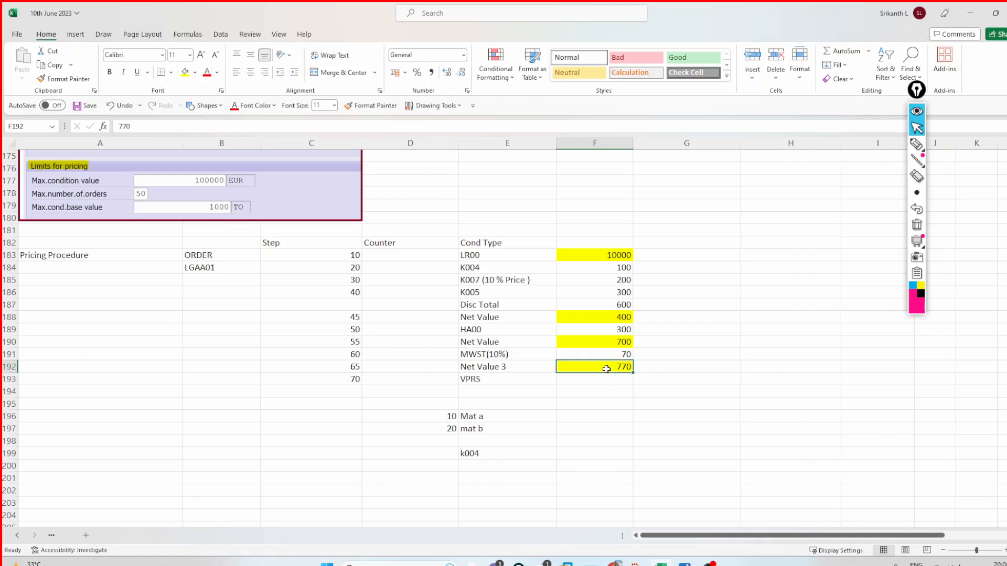
pyautogui.click(755, 217)
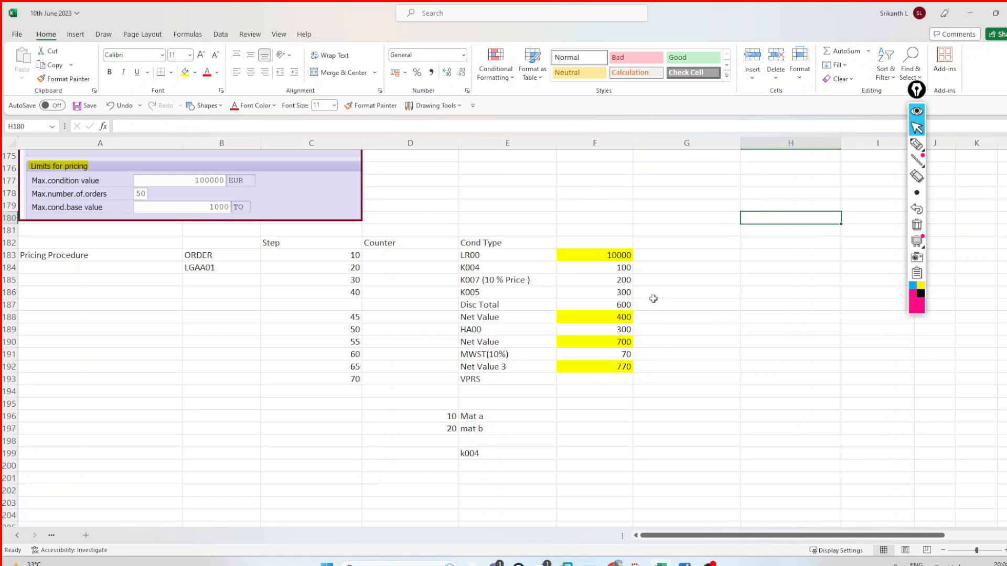
# Check the LR00 and discount amounts, and set the Disc Total amount in F187 to 9400.
pyautogui.click(623, 256)
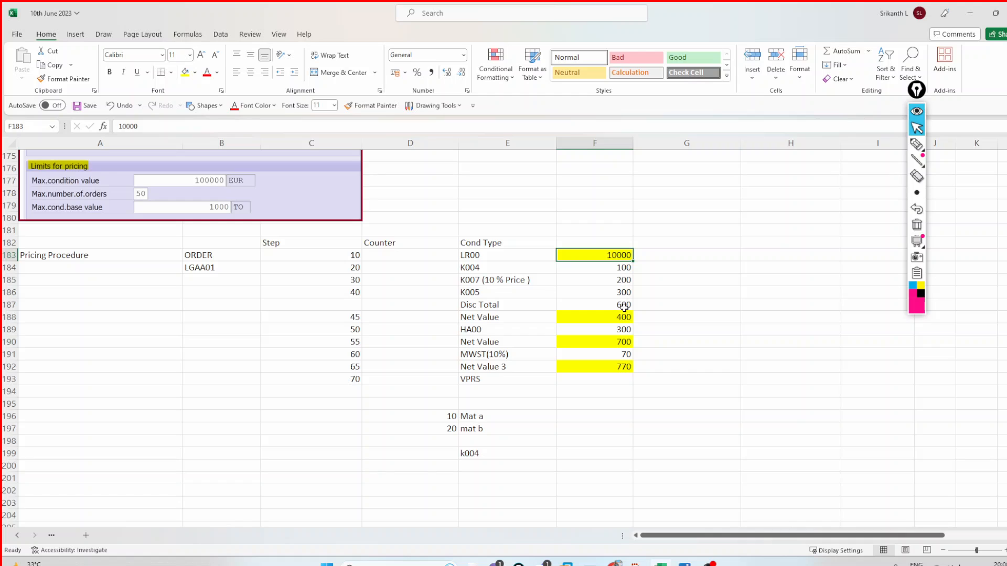
pyautogui.moveTo(624, 293); pyautogui.dragTo(626, 272)
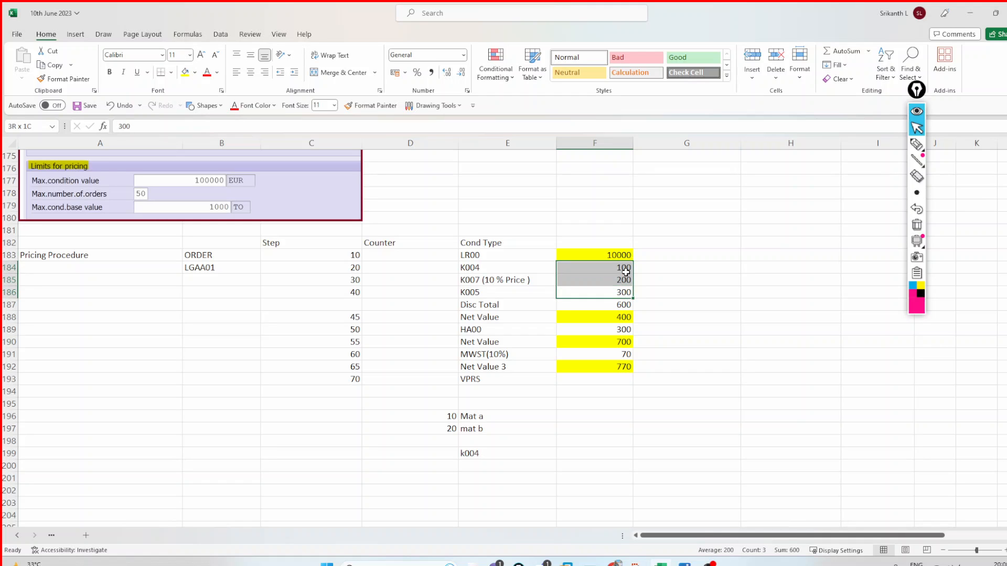
pyautogui.click(623, 303)
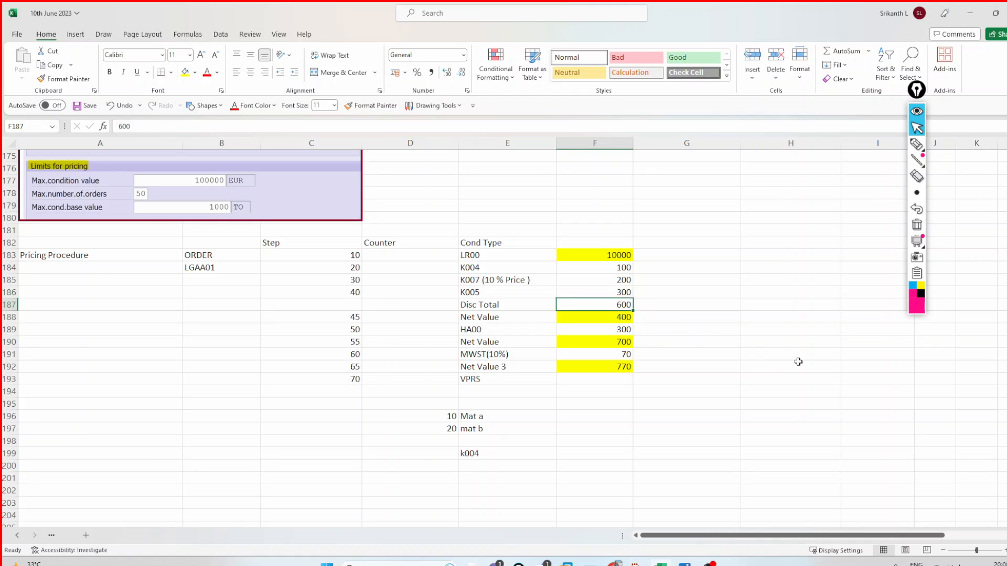
pyautogui.write('9400')
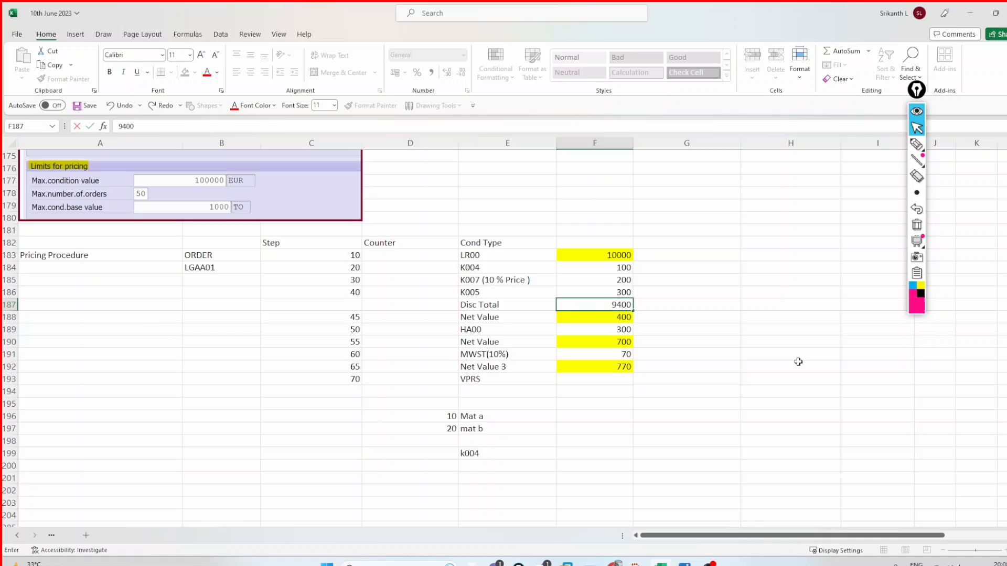
pyautogui.click(880, 396)
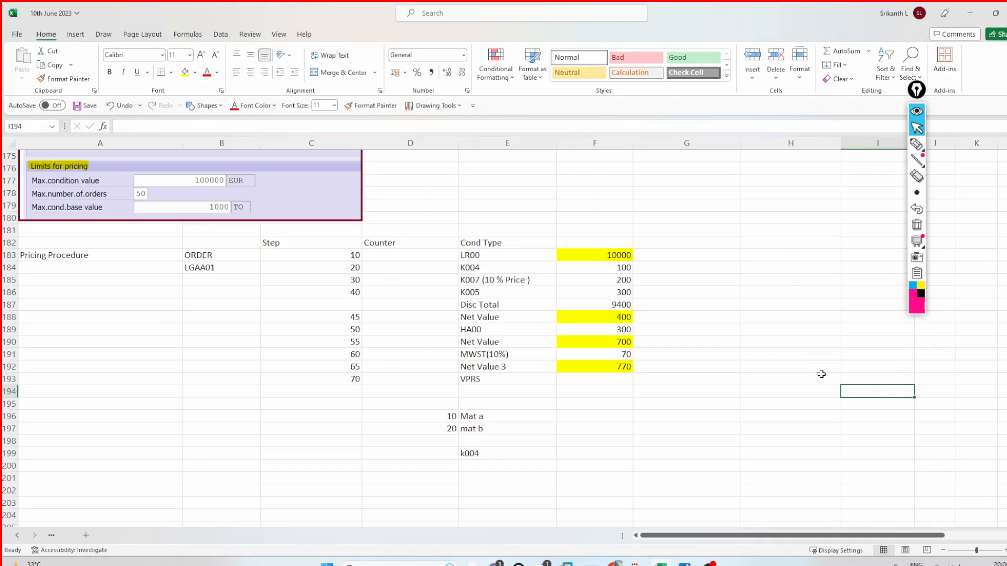
# Set the Disc Total amount in F187 back to 600.
pyautogui.click(615, 307)
pyautogui.press('Delete')
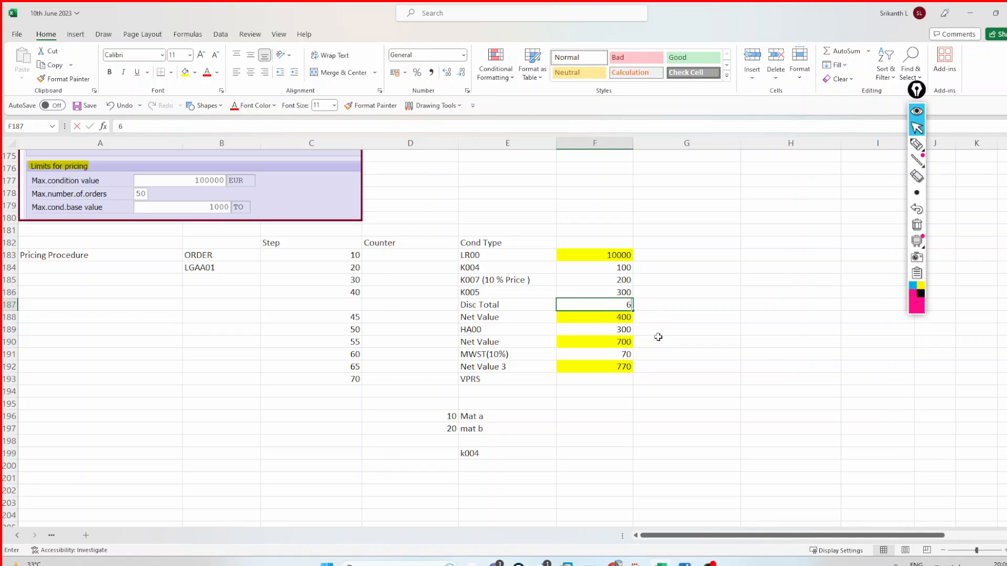
pyautogui.write('600')
pyautogui.click(658, 341)
# Set the Net Value amount at step 45, in F188, to 9400.
pyautogui.click(620, 316)
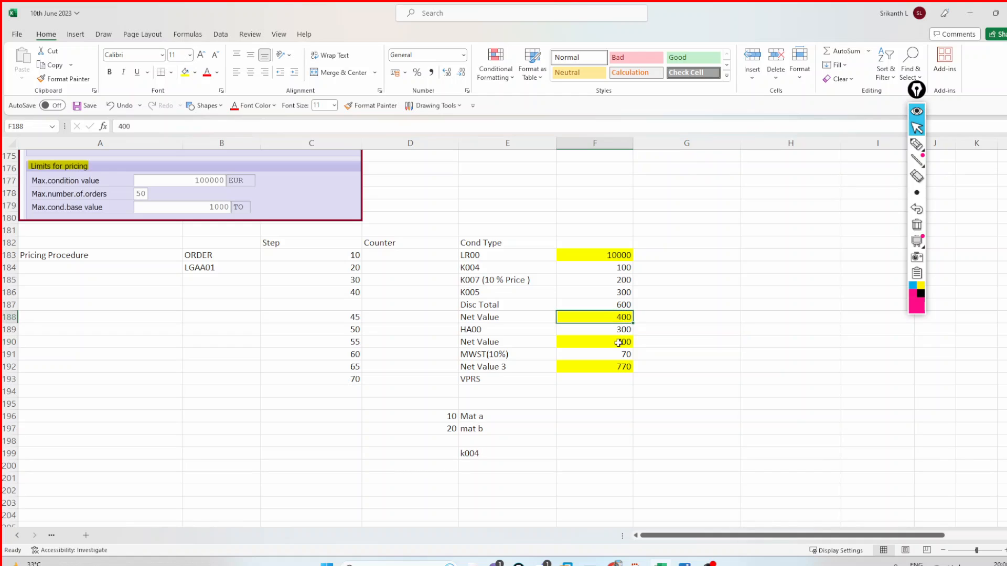
pyautogui.write('9400')
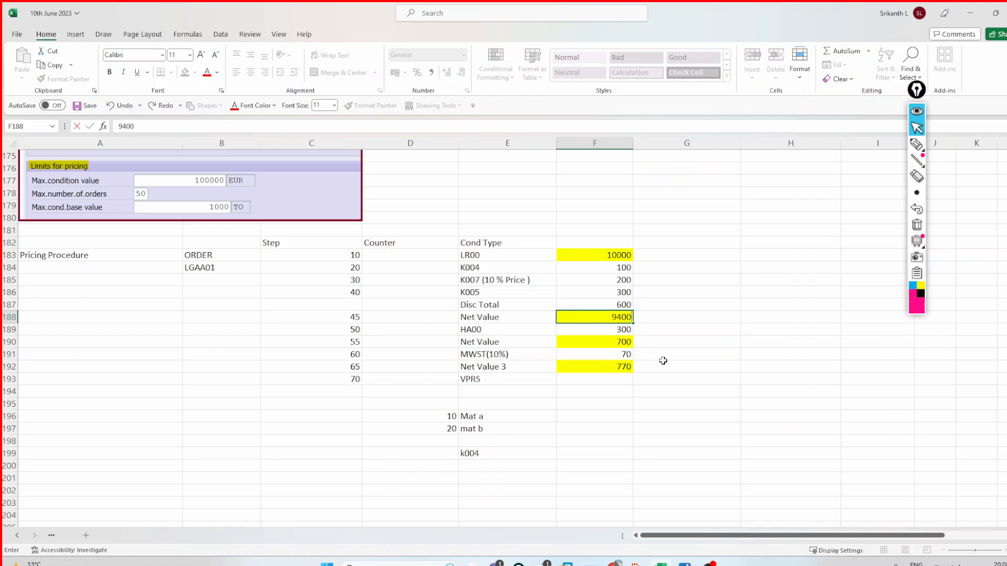
pyautogui.click(699, 366)
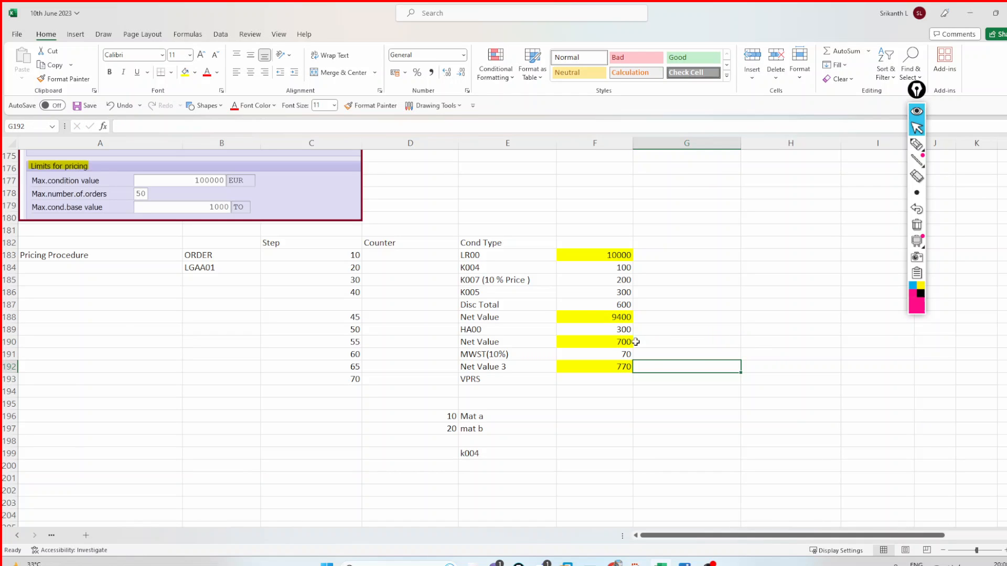
# Check the HA00 amount, and set the Net Value amount at step 55, in F190, to 9700.
pyautogui.click(617, 318)
pyautogui.click(614, 332)
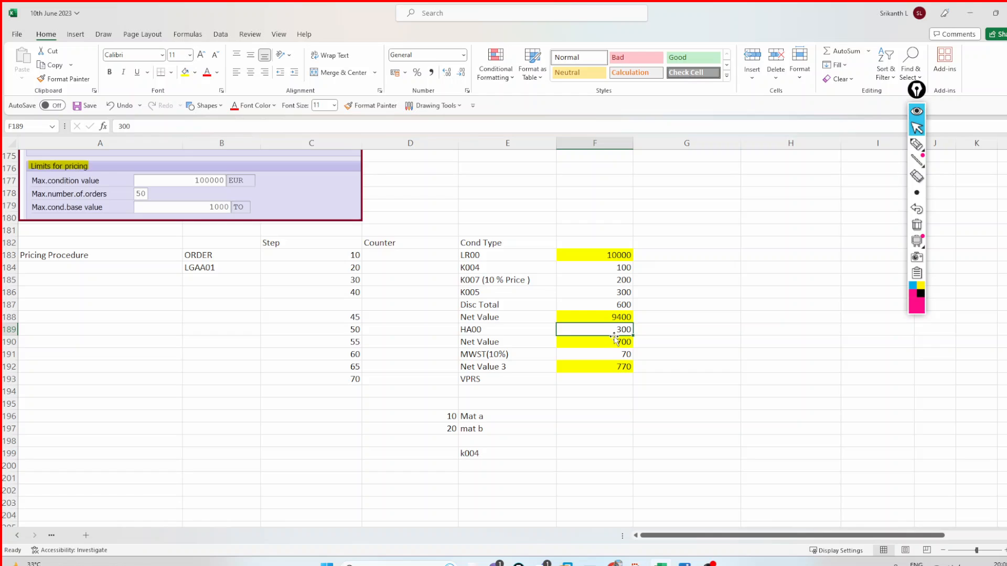
pyautogui.click(616, 339)
pyautogui.write('970')
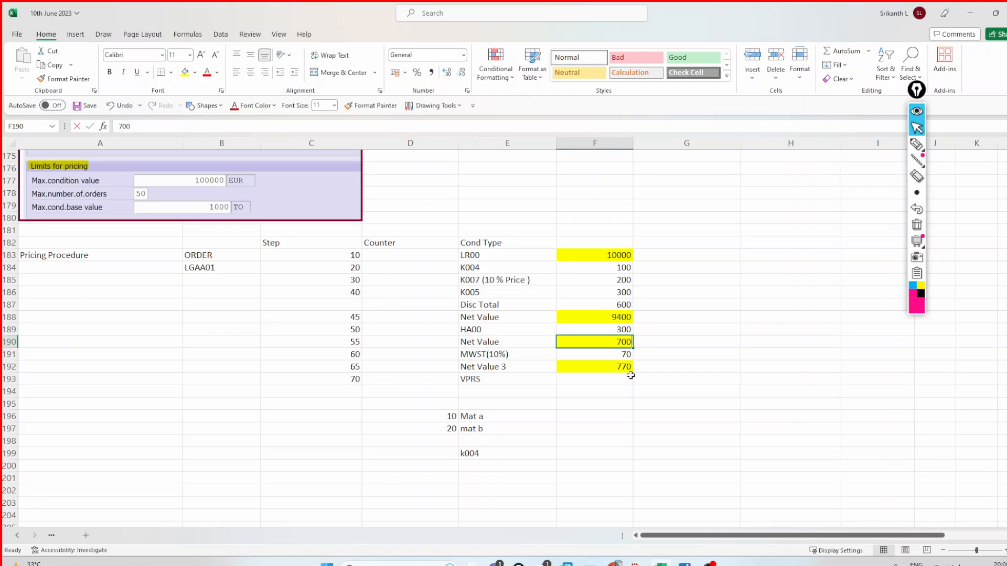
pyautogui.write('0')
pyautogui.click(653, 391)
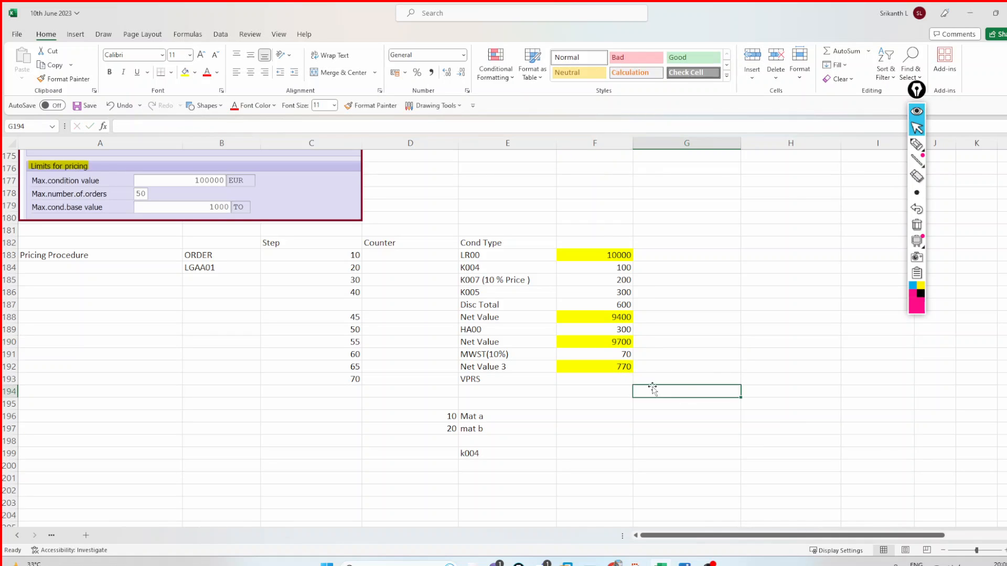
# Set the MWST(10%) amount in F191 to 970.
pyautogui.click(617, 344)
pyautogui.click(617, 353)
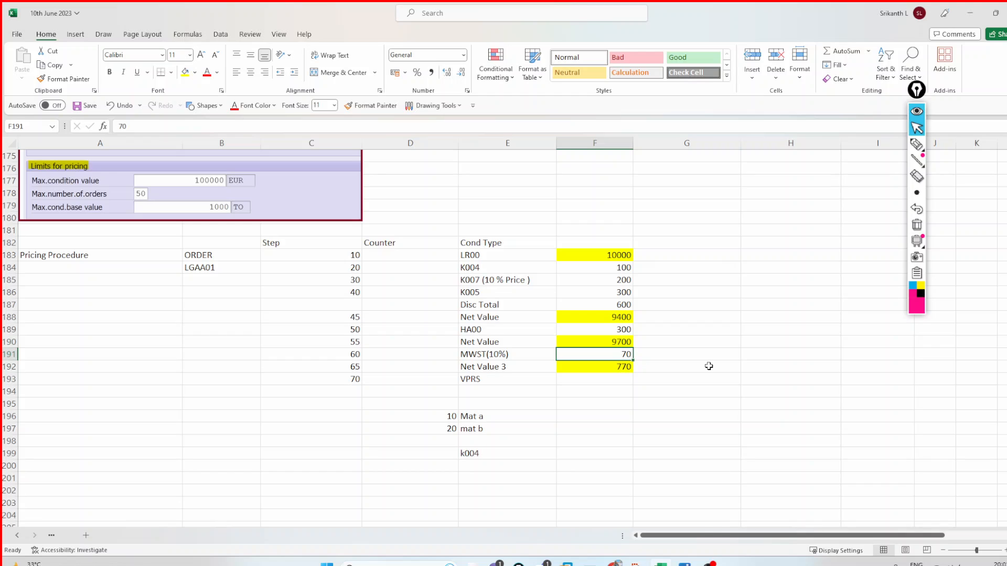
pyautogui.write('9')
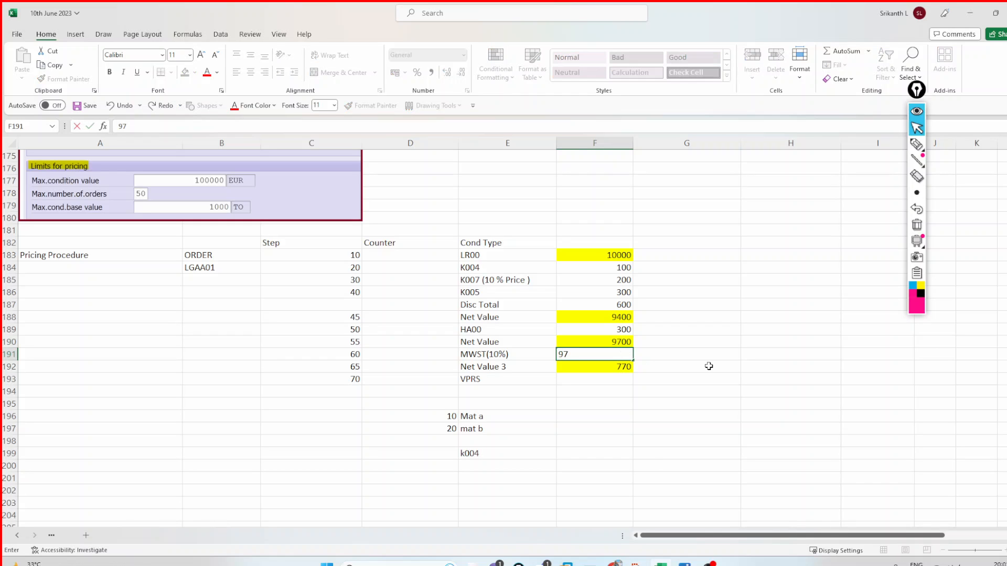
pyautogui.click(703, 357)
# Sum the step 55 Net Value and MWST amounts, and set the Net Value 3 amount in F192 to 10670.
pyautogui.moveTo(624, 354); pyautogui.dragTo(625, 344)
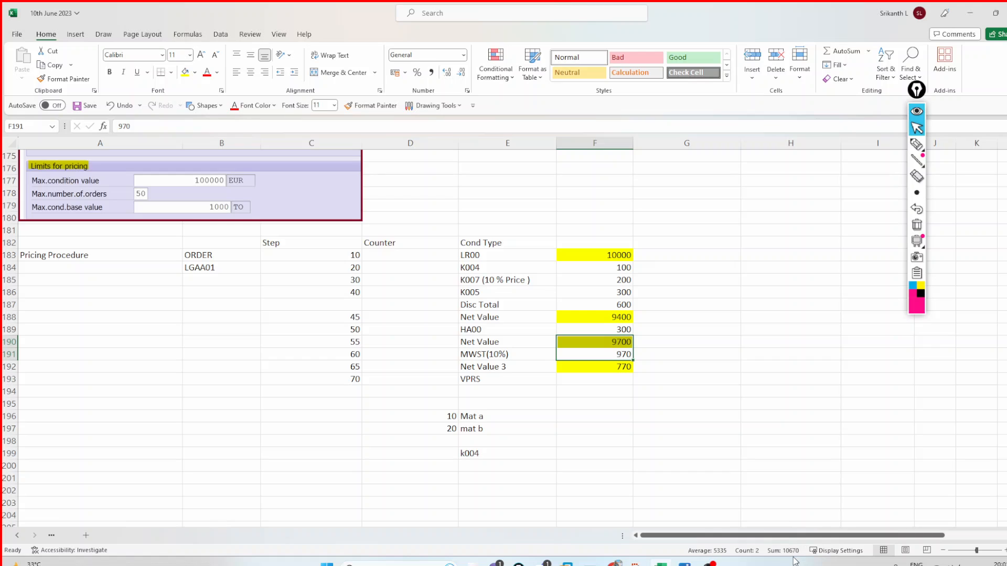
pyautogui.click(619, 369)
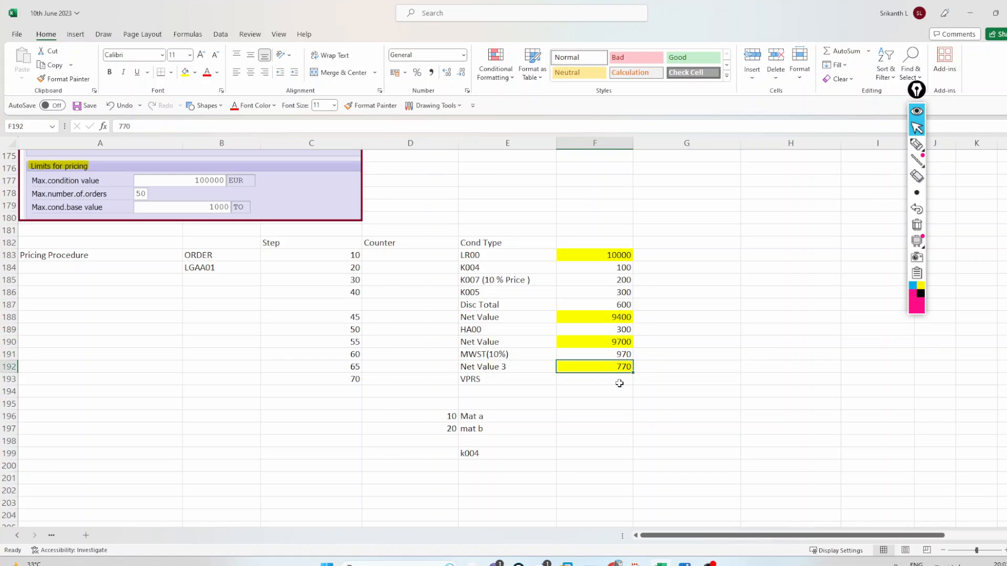
pyautogui.write('106')
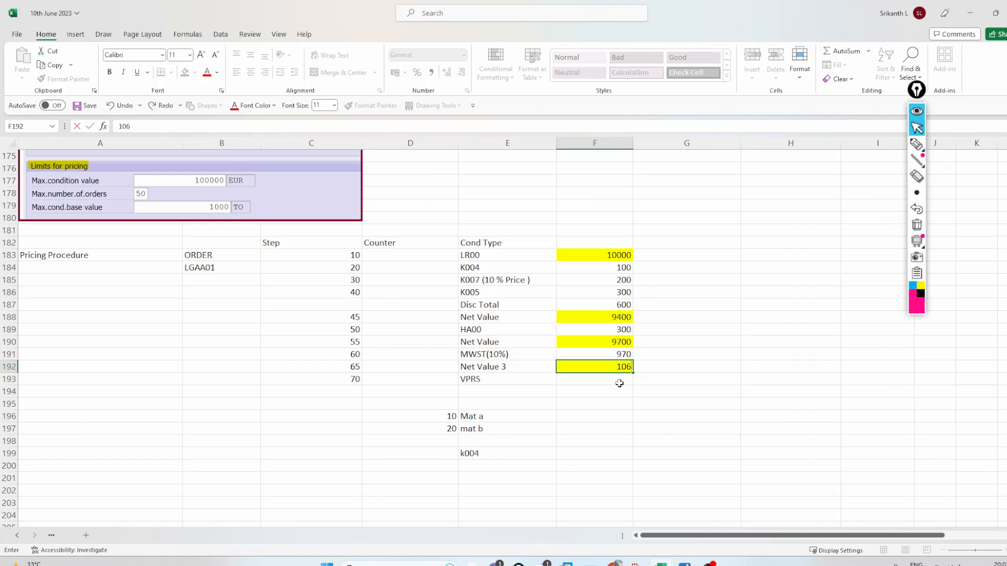
pyautogui.write('70')
pyautogui.click(669, 401)
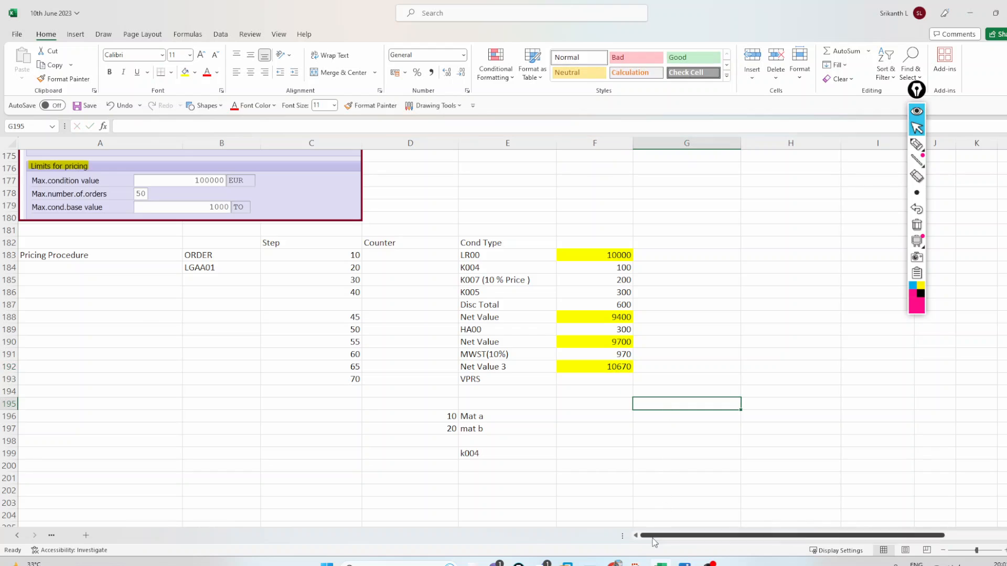
pyautogui.moveTo(700, 564)
pyautogui.click(701, 545)
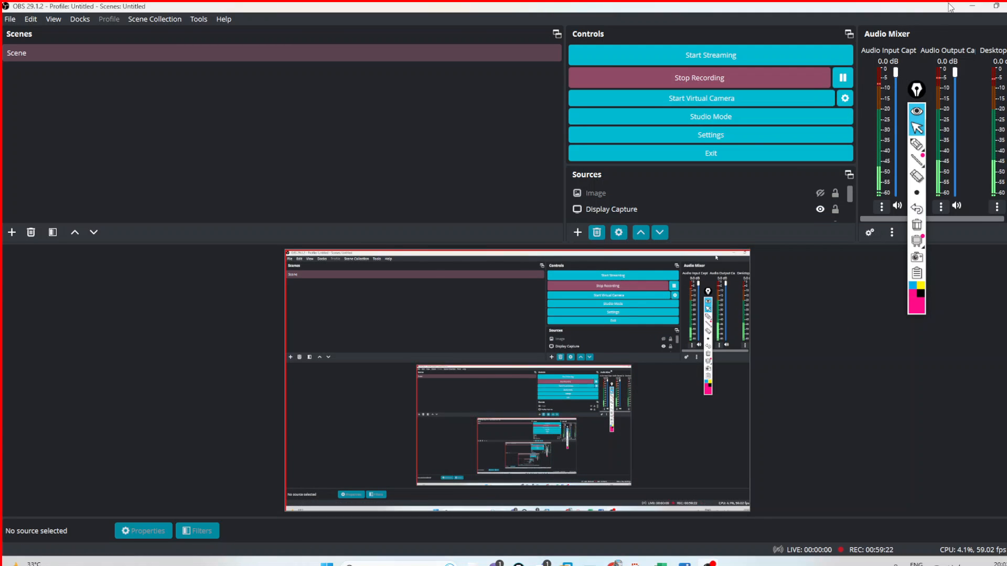
pyautogui.click(973, 6)
pyautogui.click(726, 257)
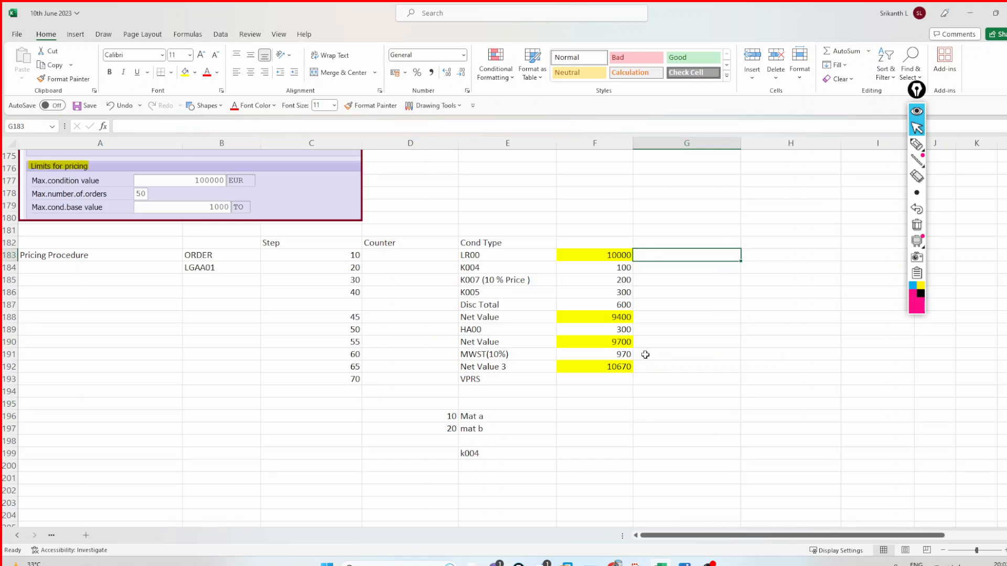
# Add the label Credit Limit in H180 with the value 10000 beside it in I180.
pyautogui.click(623, 362)
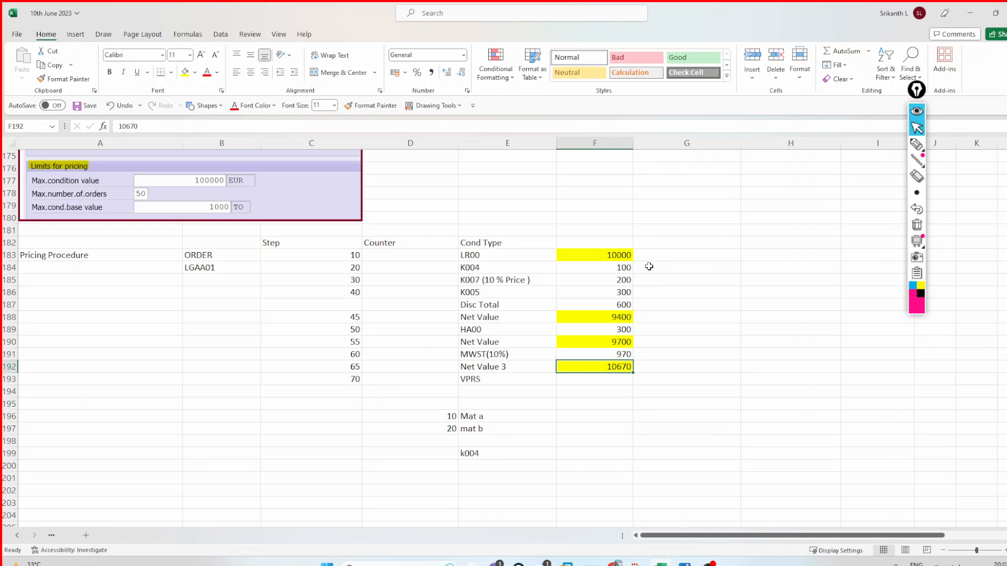
pyautogui.click(768, 214)
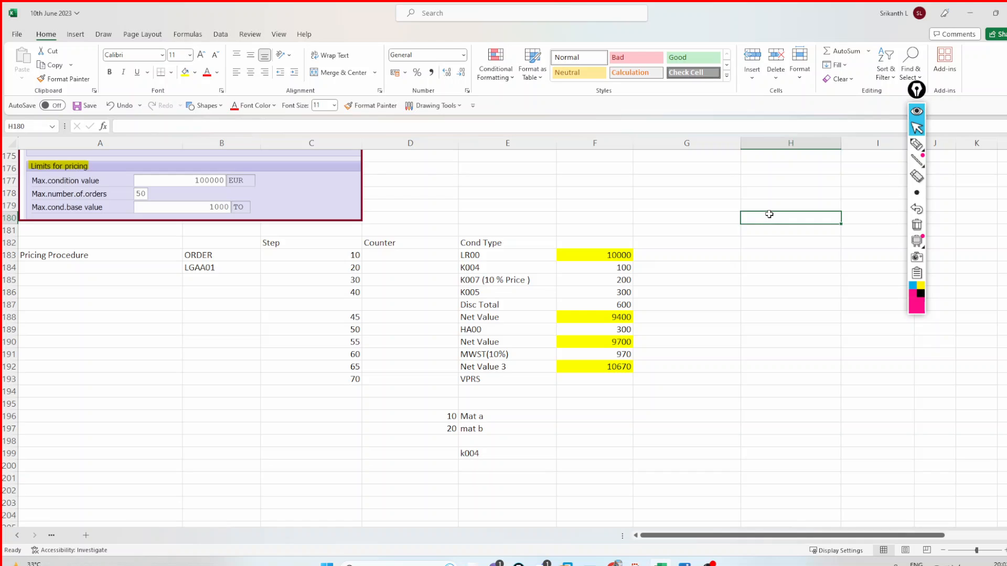
pyautogui.write('Credit Lim')
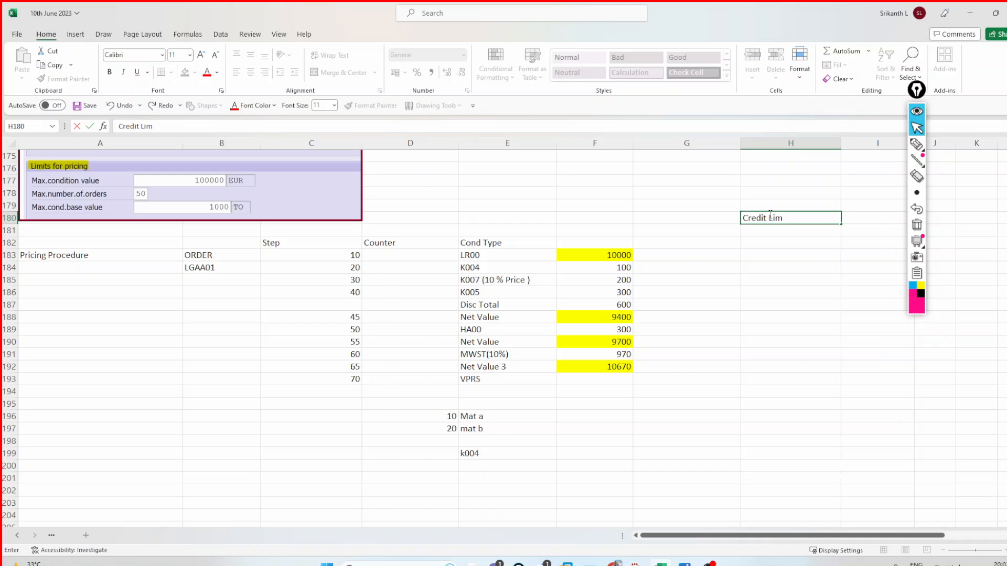
pyautogui.write('it')
pyautogui.press('Tab')
pyautogui.write('1000')
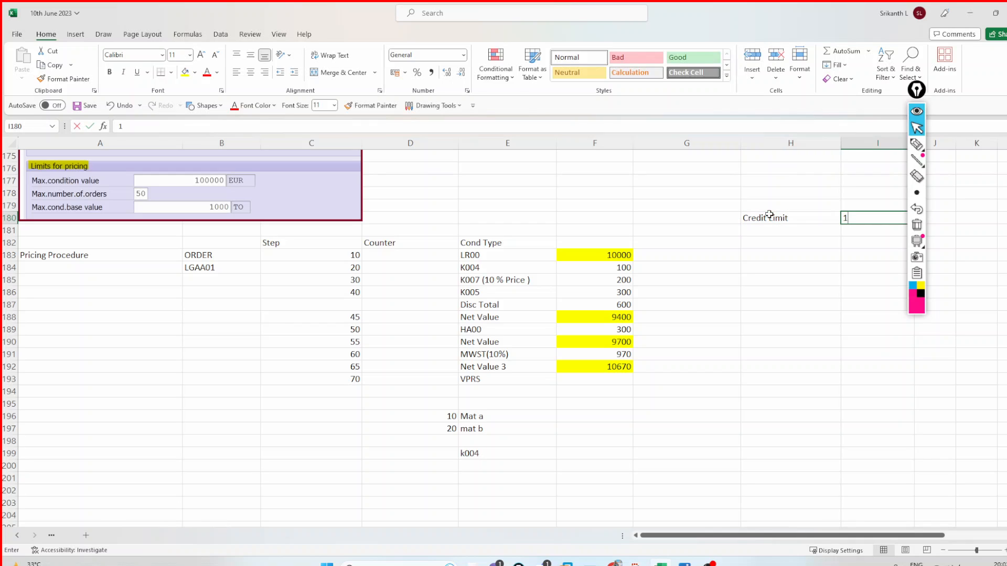
pyautogui.click(923, 91)
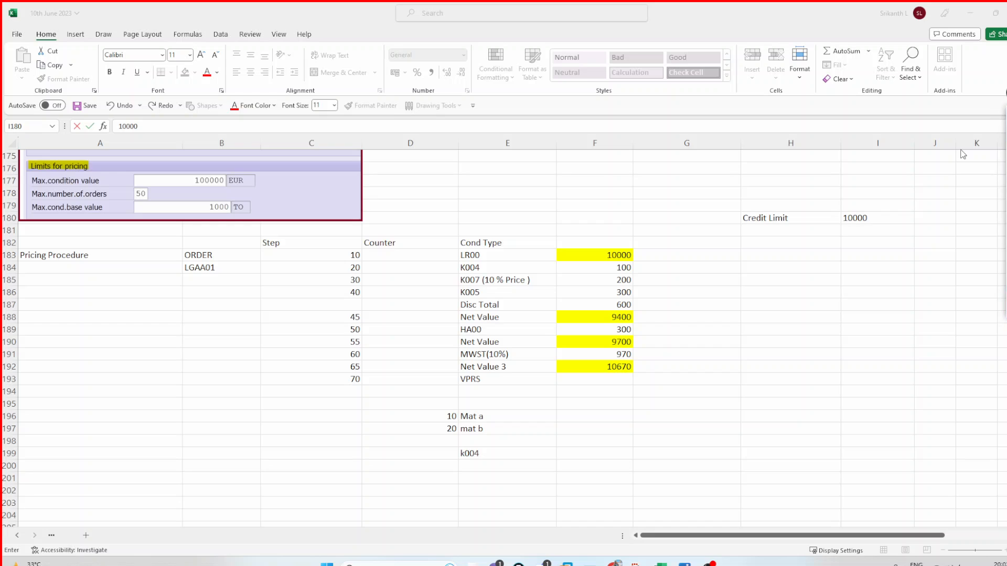
pyautogui.click(881, 214)
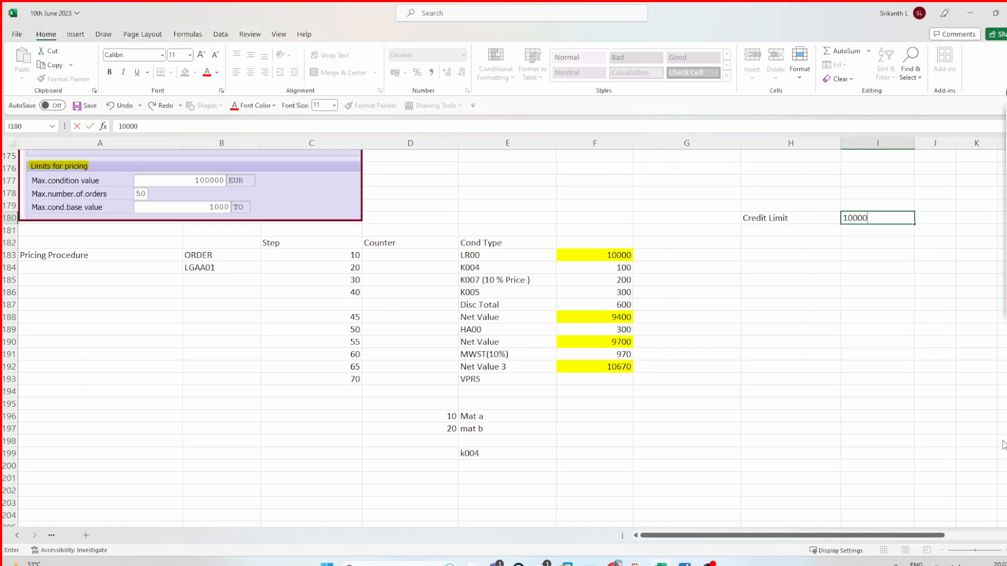
pyautogui.click(892, 265)
# Compare the credit limit in I180 with the LR00 amount in F183 and the Net Value 3 amount in F192.
pyautogui.click(874, 215)
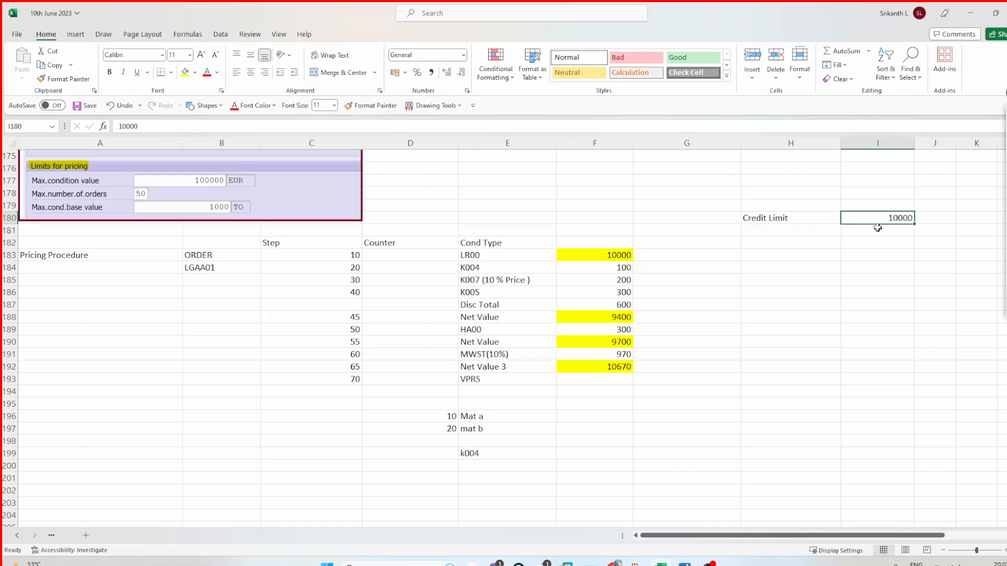
pyautogui.click(621, 256)
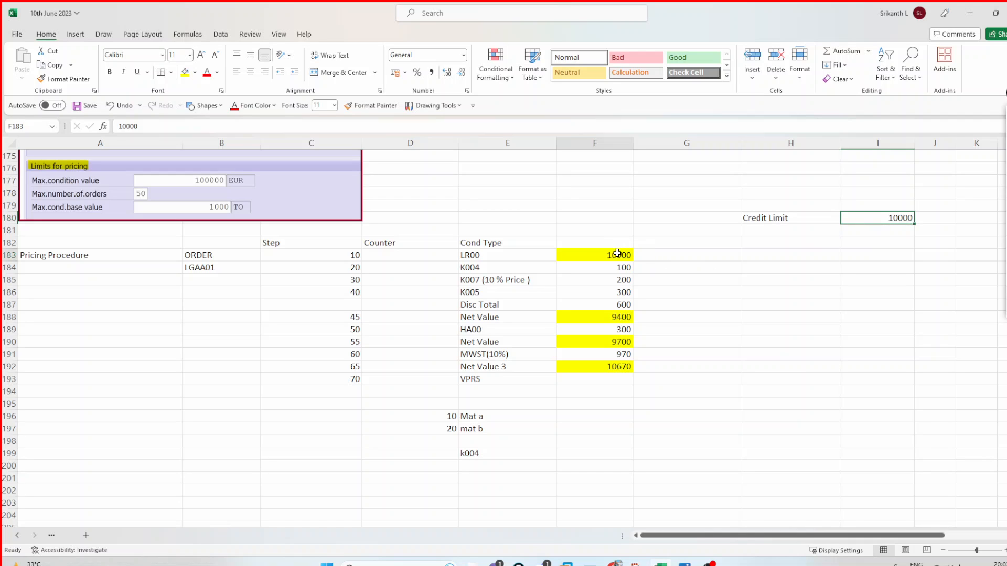
pyautogui.click(758, 218)
pyautogui.click(625, 254)
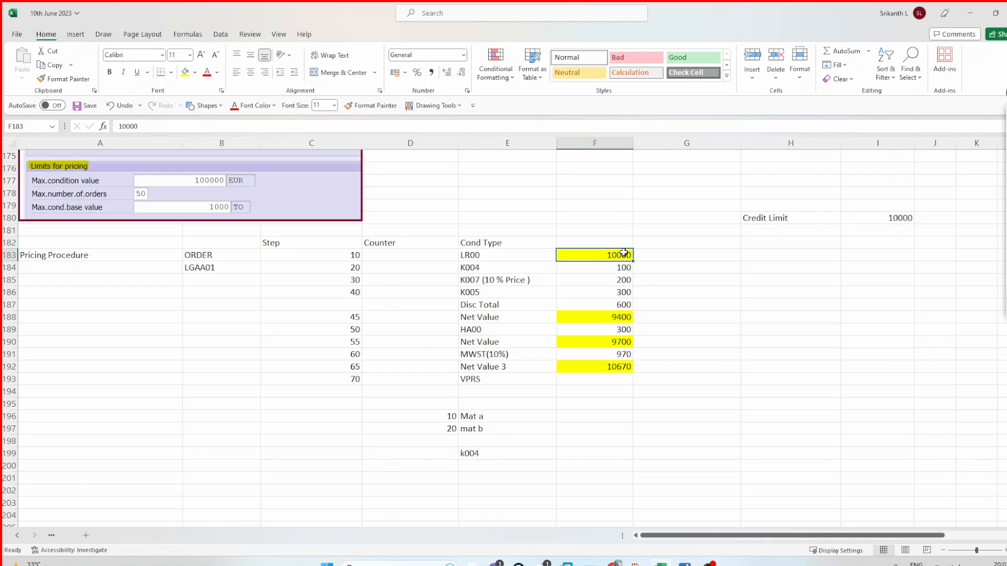
pyautogui.click(885, 215)
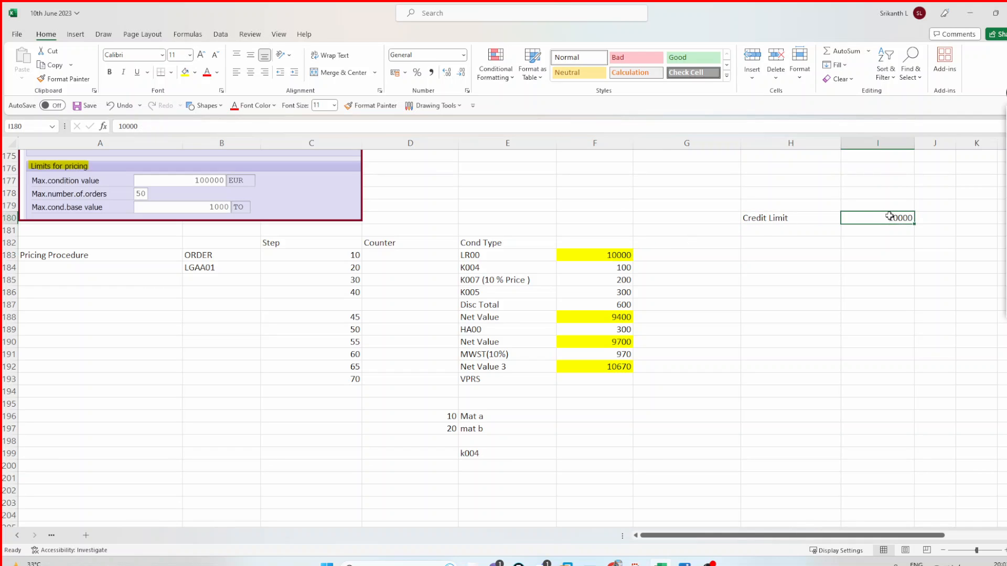
pyautogui.click(633, 366)
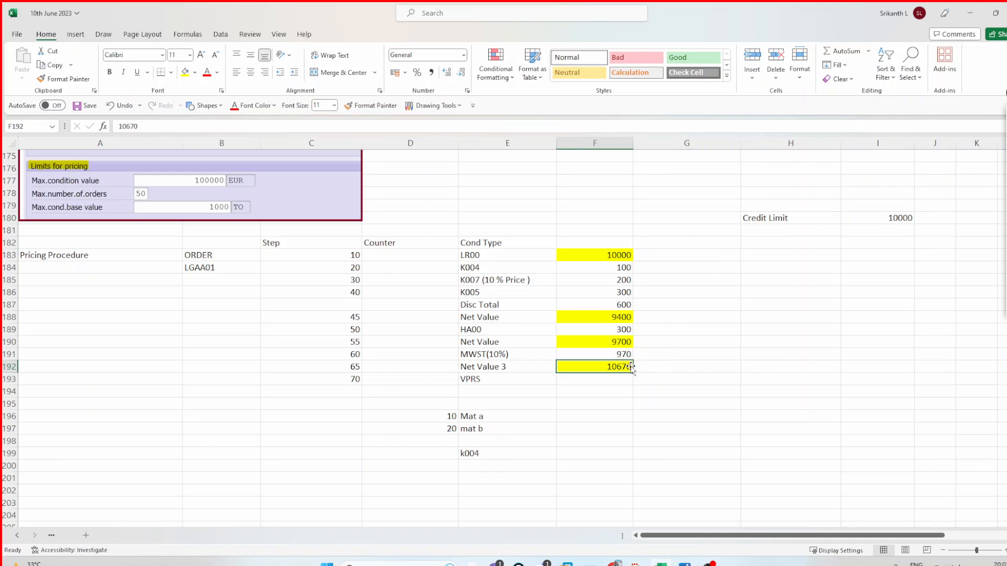
pyautogui.click(622, 382)
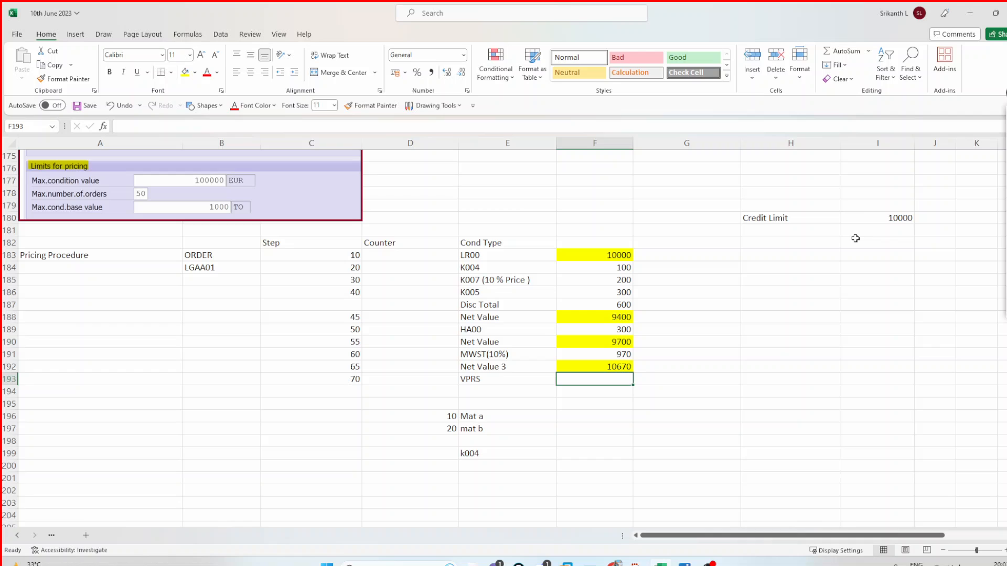
pyautogui.click(881, 219)
pyautogui.click(615, 368)
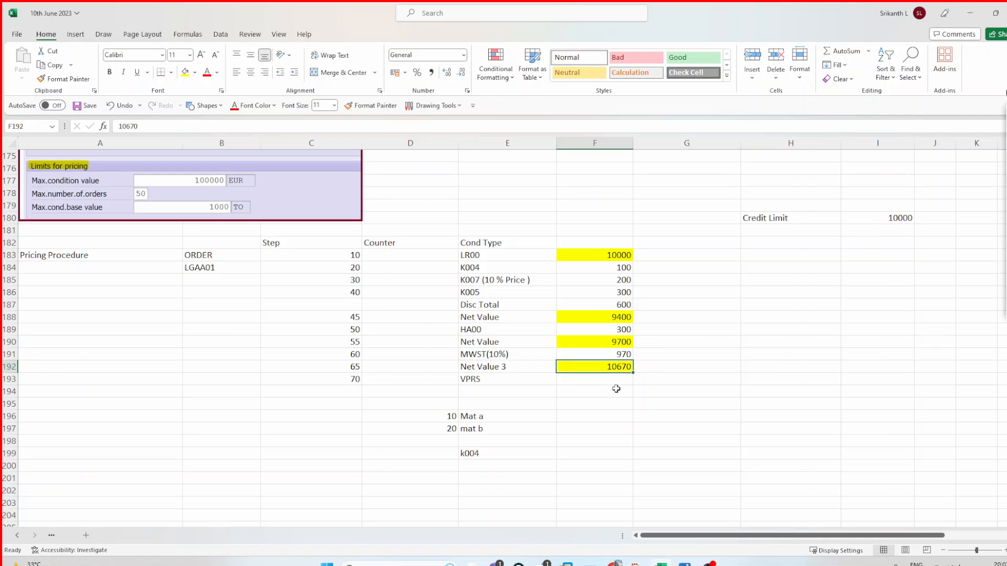
pyautogui.click(616, 388)
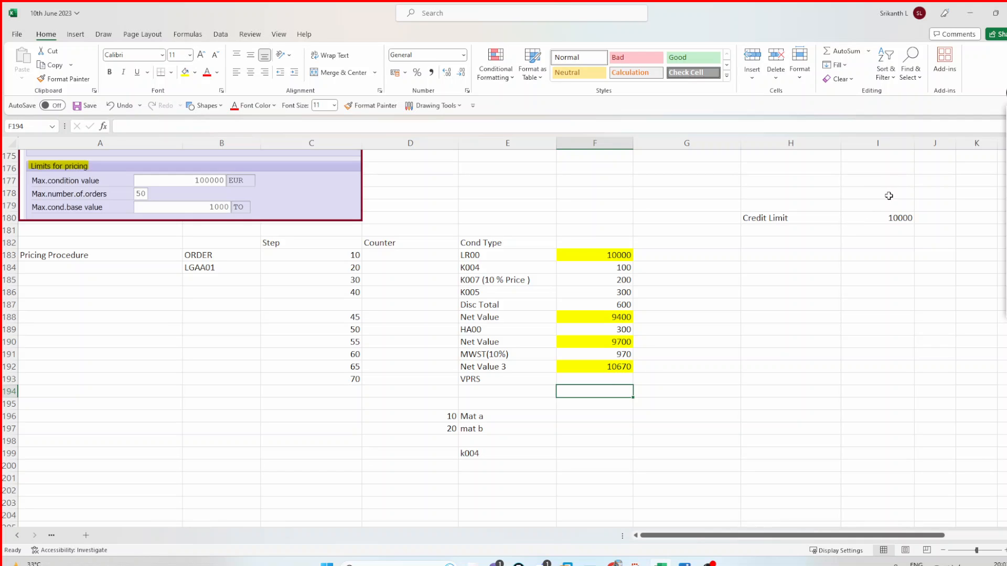
pyautogui.click(887, 215)
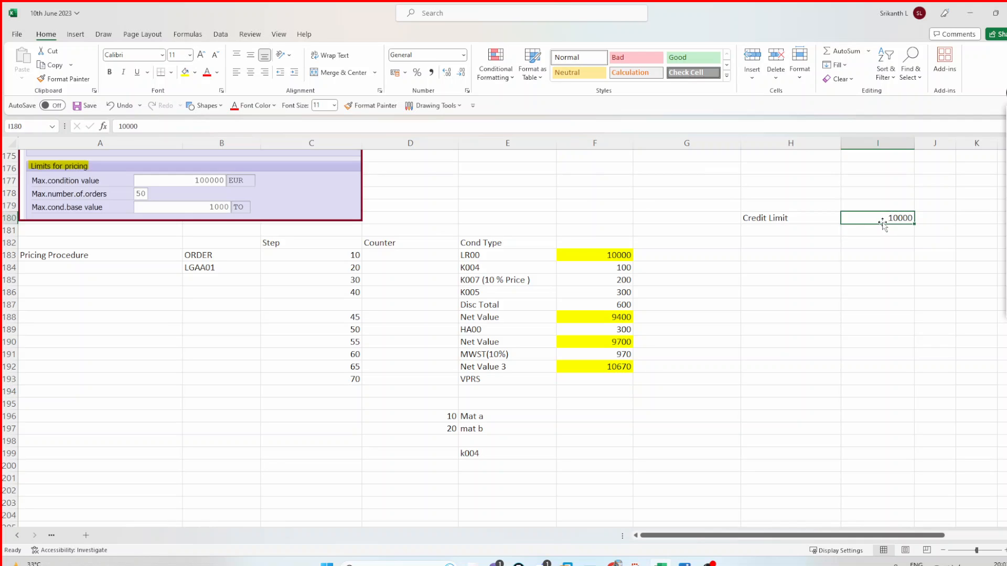
pyautogui.doubleClick(883, 219)
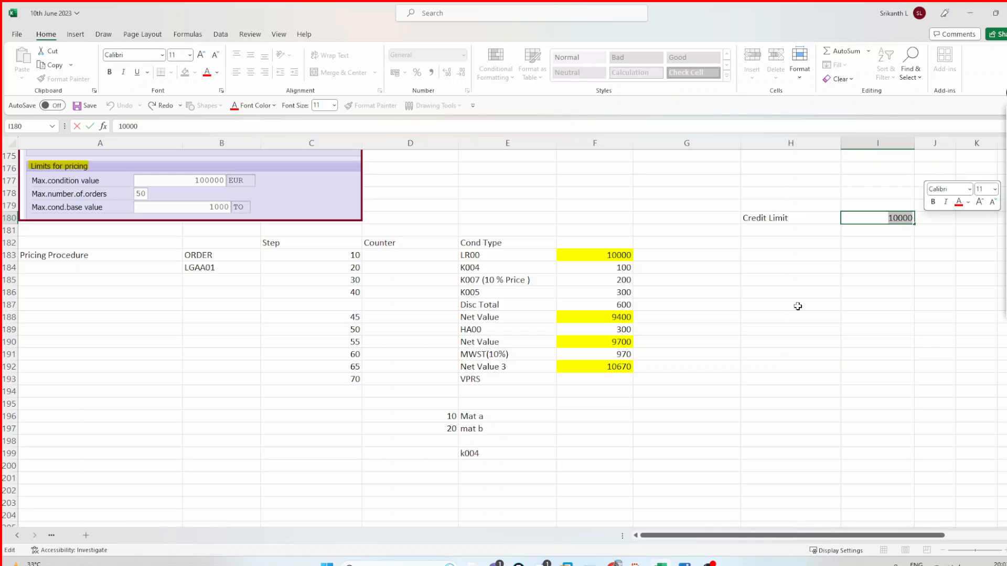
pyautogui.click(629, 366)
pyautogui.doubleClick(601, 369)
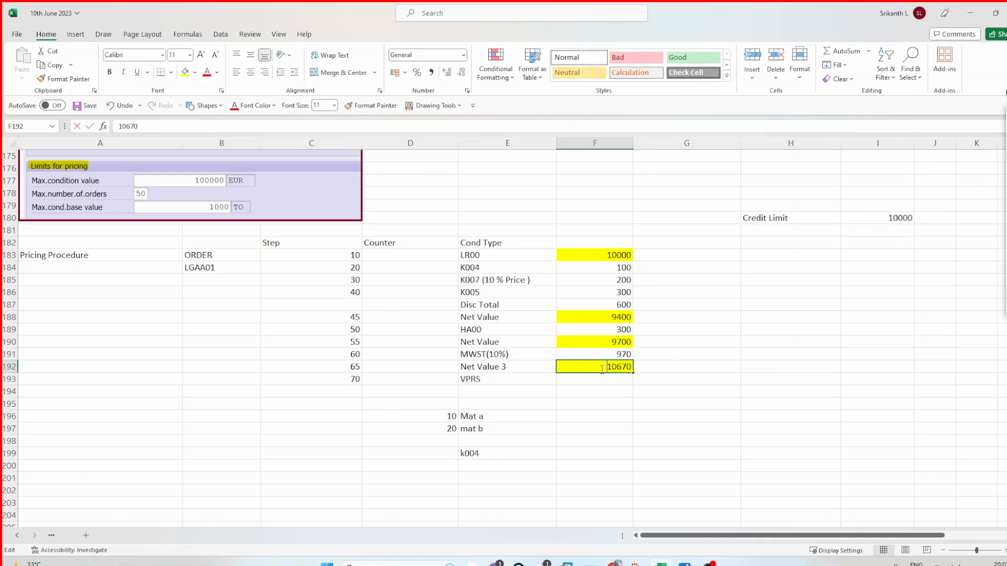
pyautogui.moveTo(601, 368); pyautogui.dragTo(648, 368)
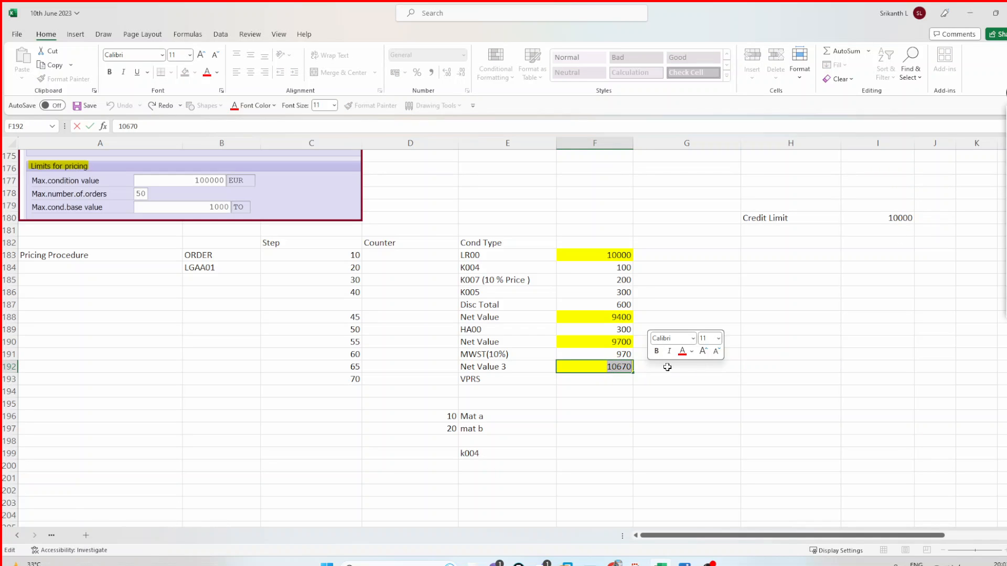
pyautogui.click(892, 218)
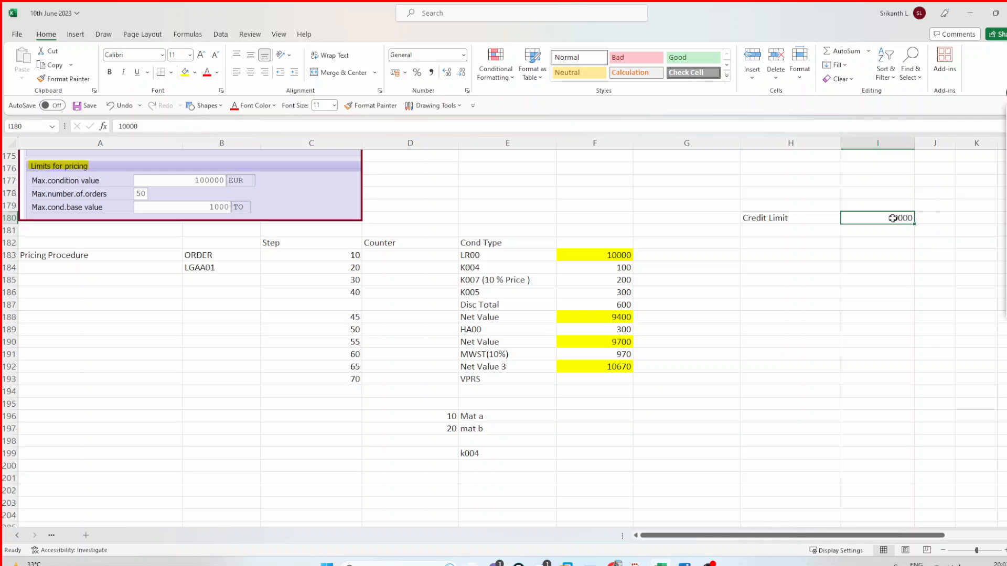
pyautogui.click(875, 304)
# Add the label Su Toal in H181 beneath the Credit Limit label.
pyautogui.click(782, 231)
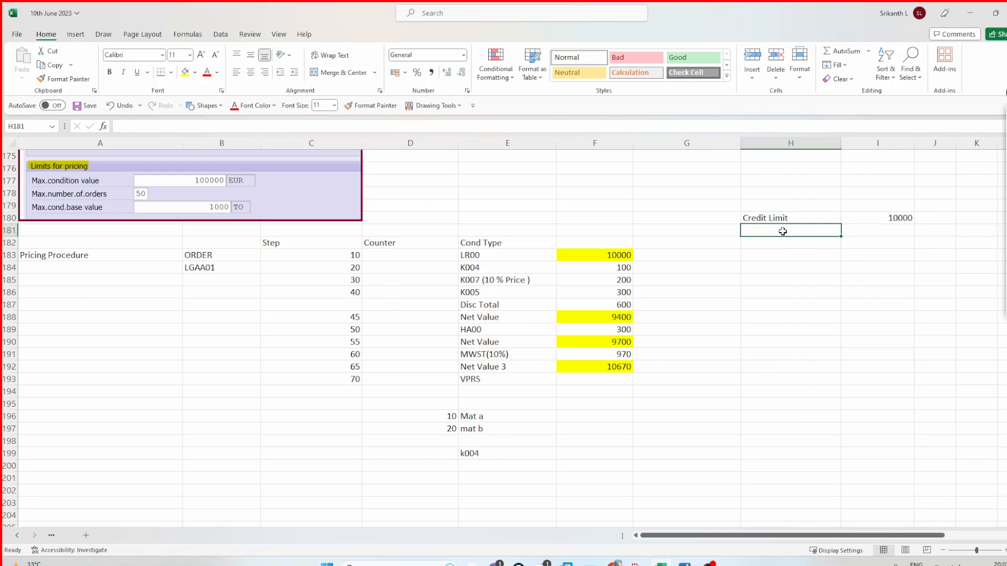
pyautogui.write('Su Toal')
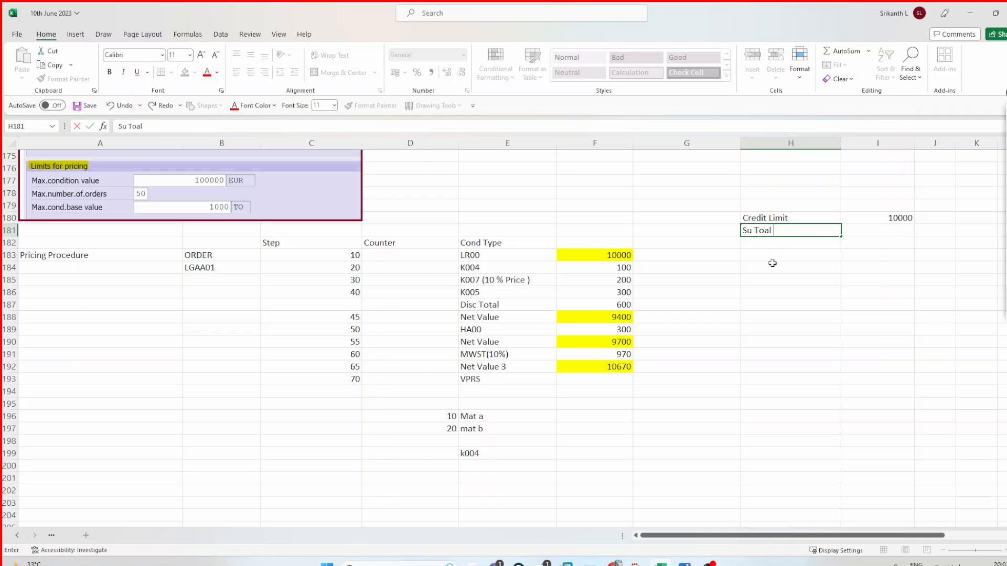
pyautogui.click(772, 280)
# Compare the LR00 amount in F183 with the credit limit in H180:I180.
pyautogui.click(730, 258)
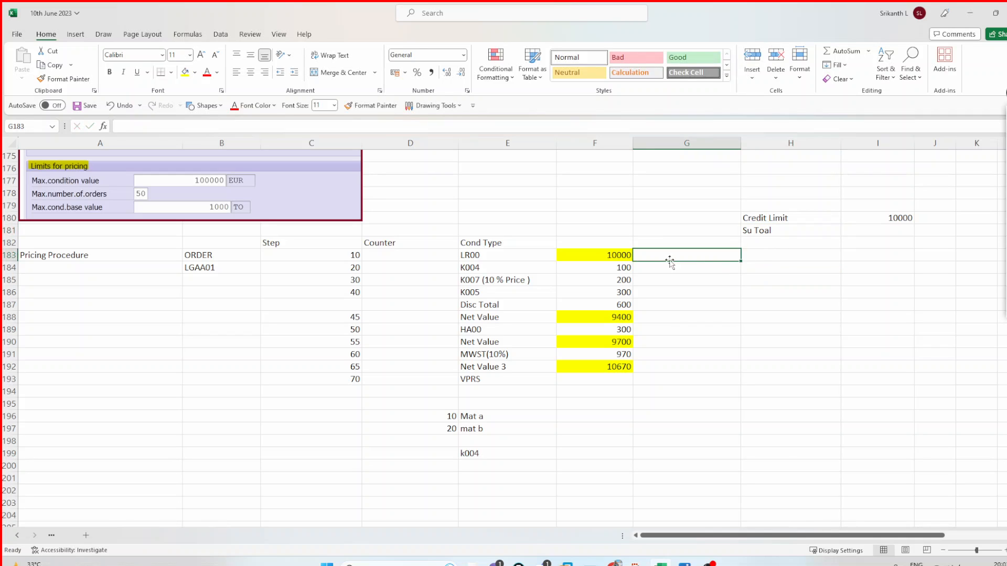
pyautogui.click(626, 256)
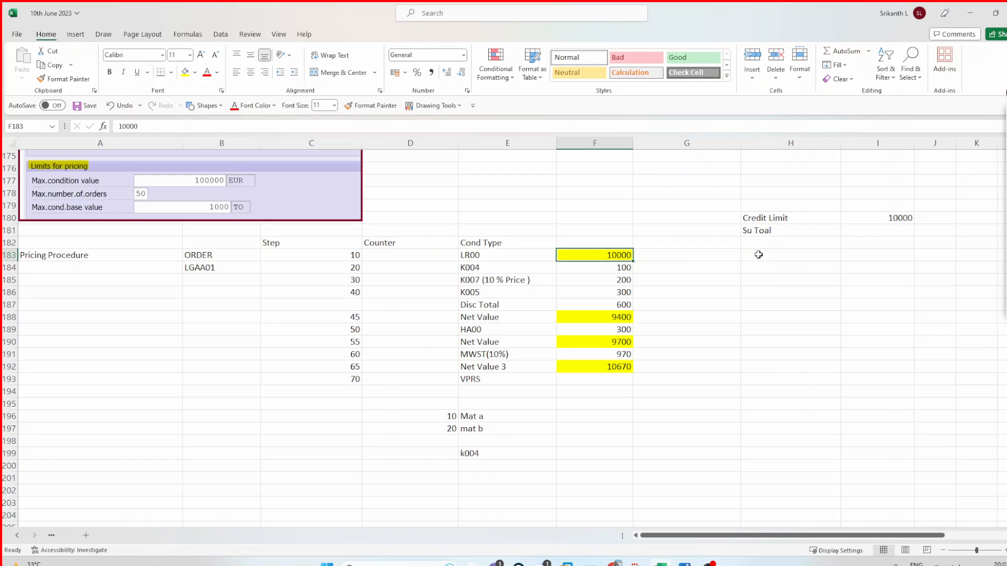
pyautogui.moveTo(785, 220); pyautogui.dragTo(890, 220)
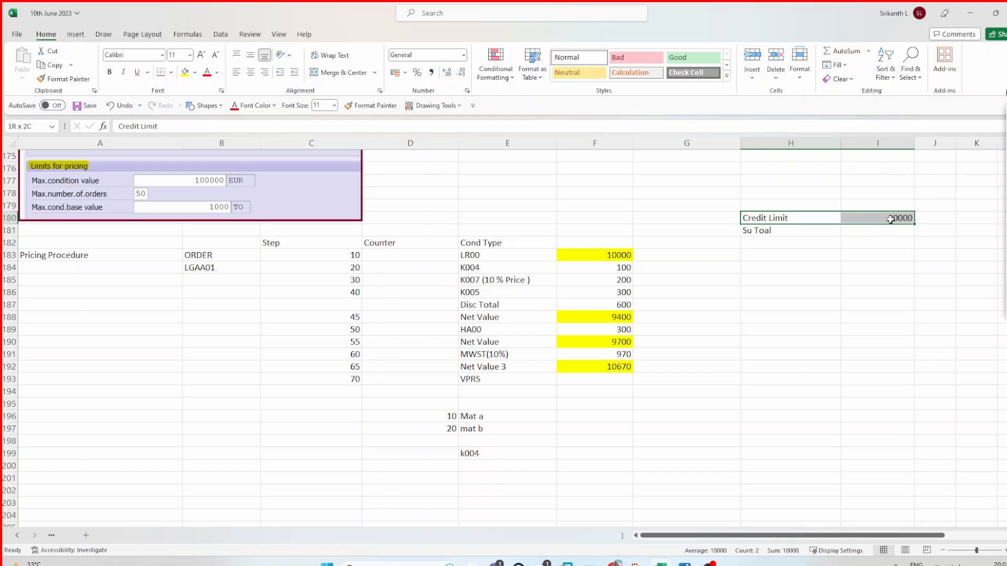
pyautogui.click(612, 260)
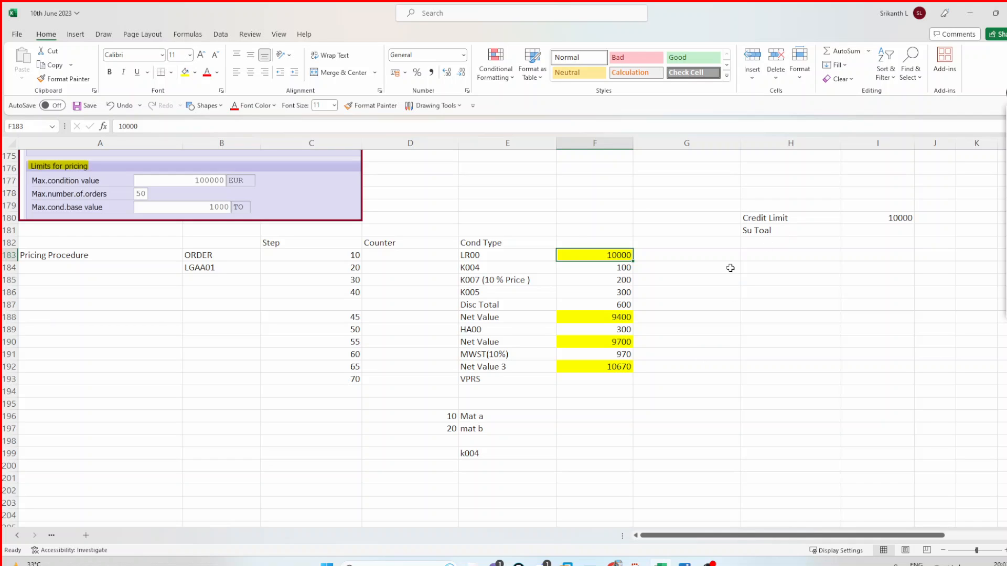
# List the subtotal codes A, B and 7 in G175:G177, and left-align the 7.
pyautogui.click(685, 157)
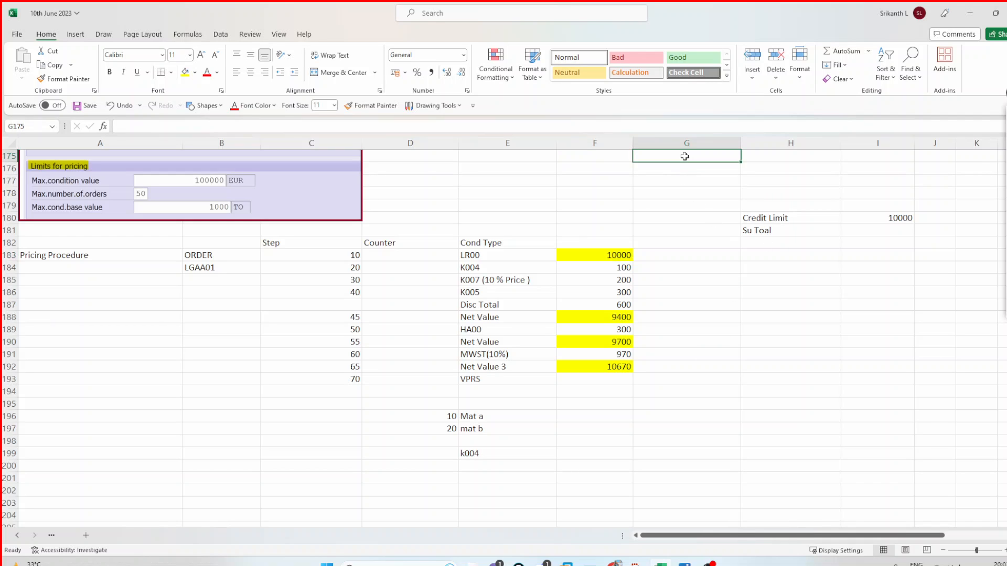
pyautogui.write('A')
pyautogui.press('Return')
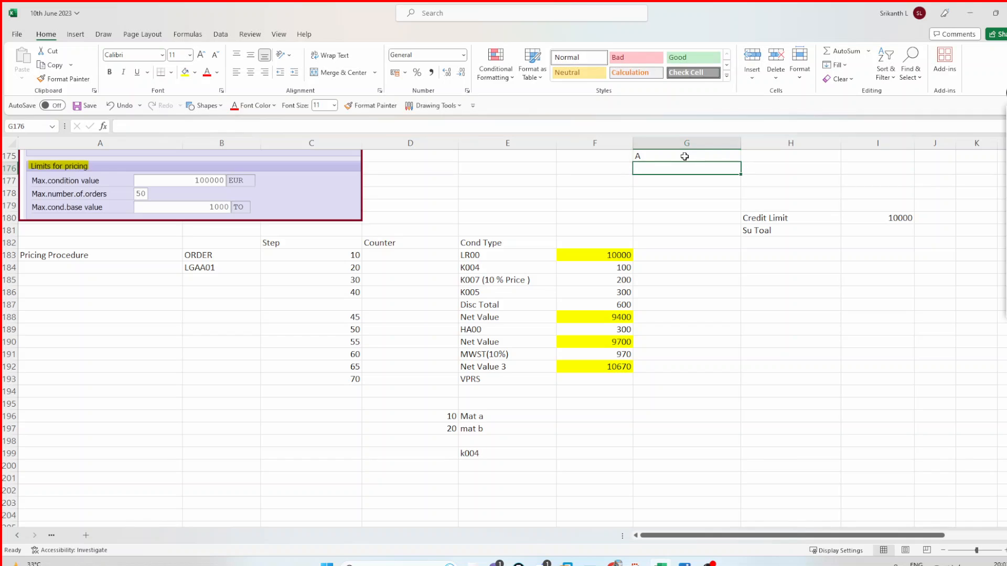
pyautogui.write('B')
pyautogui.press('Return')
pyautogui.write('7')
pyautogui.press('Return')
pyautogui.press('Up')
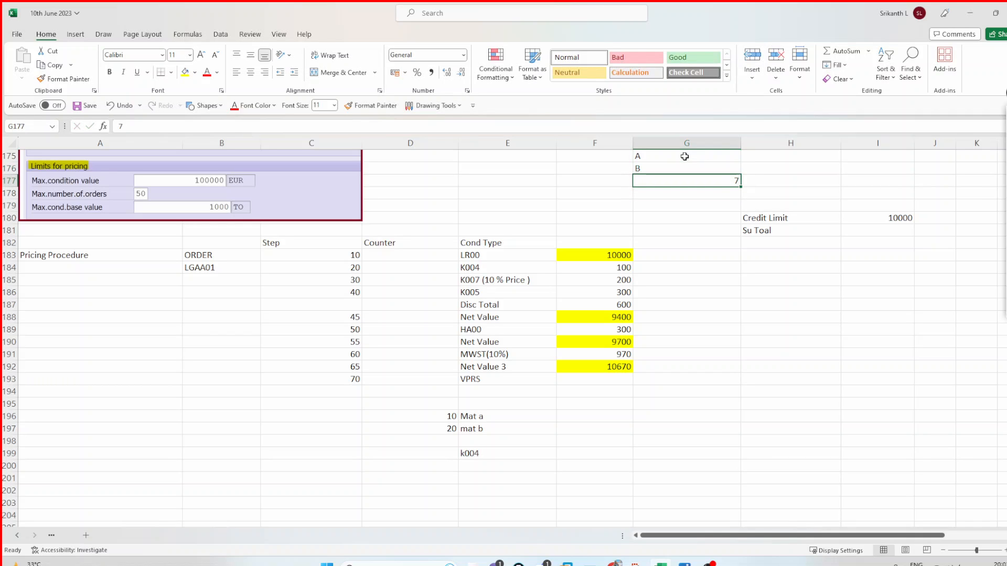
pyautogui.click(237, 72)
# Enter Credit Management in H175 as the description of subtotal code A.
pyautogui.click(781, 155)
pyautogui.write('c')
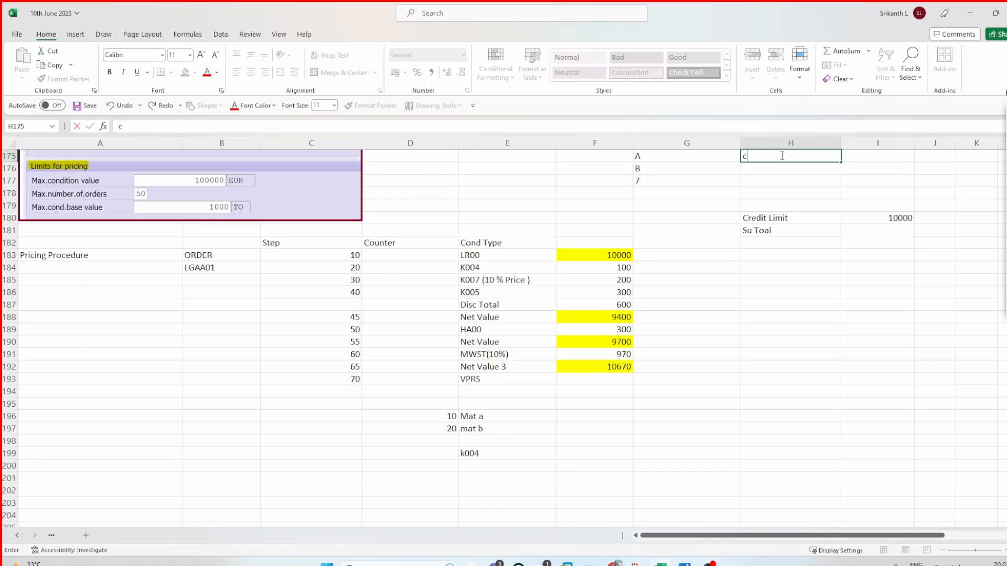
pyautogui.write('RED')
pyautogui.press('BackSpace')
pyautogui.press('BackSpace')
pyautogui.press('BackSpace')
pyautogui.press('BackSpace')
pyautogui.write('Credit Management')
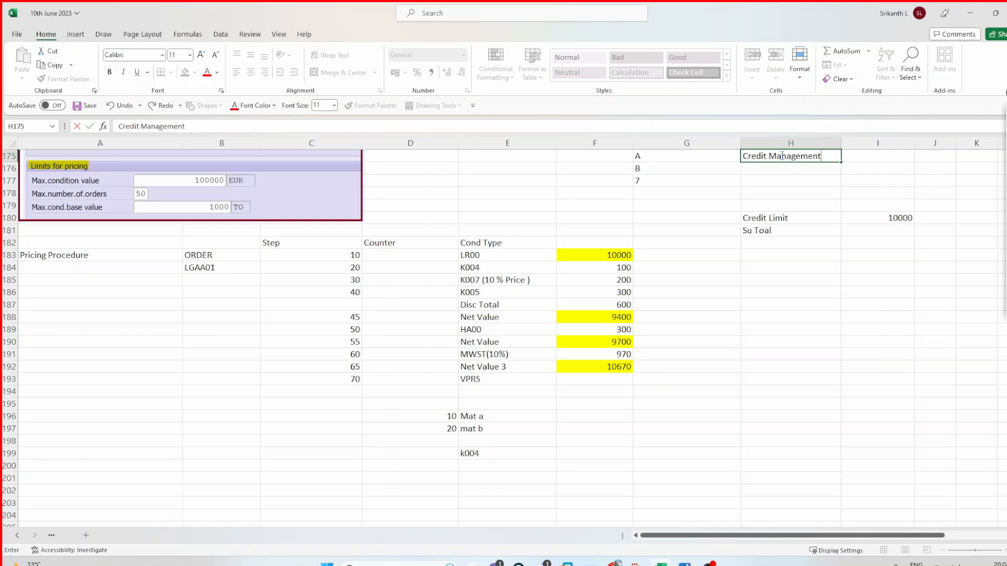
# Add the heading Sub total in G182, and assign subtotal code A to the LR00 row in G183.
pyautogui.click(706, 243)
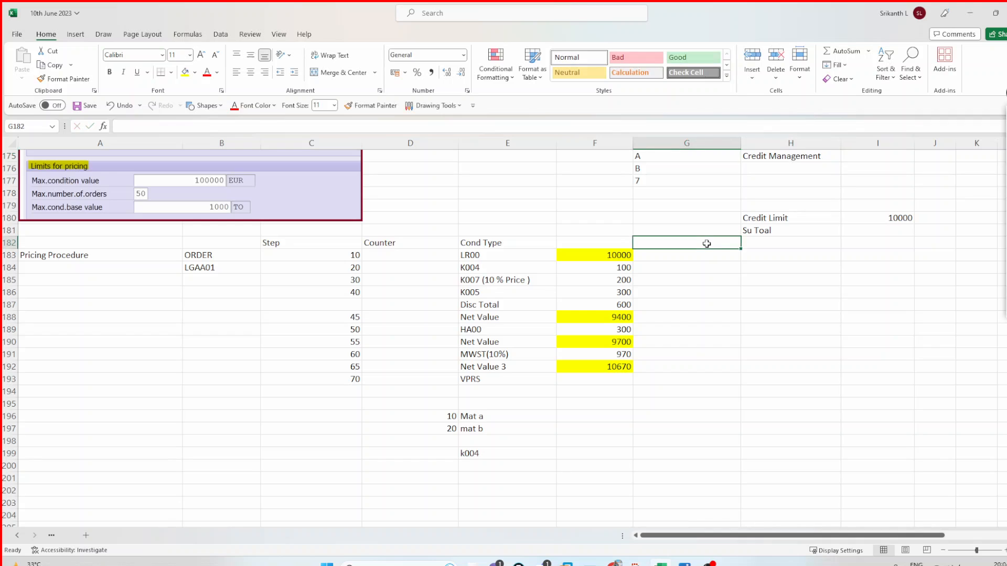
pyautogui.write('Sub total')
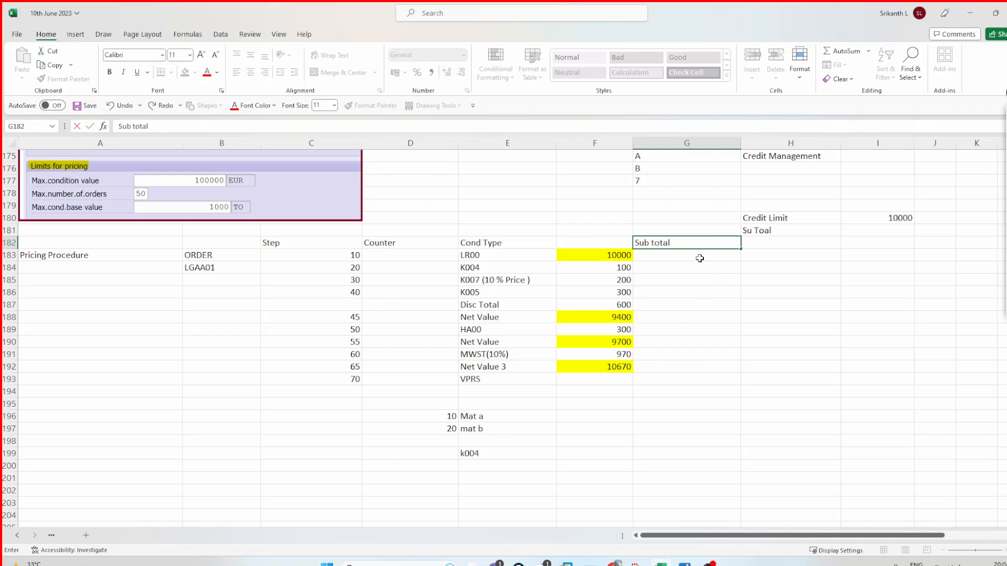
pyautogui.press('Return')
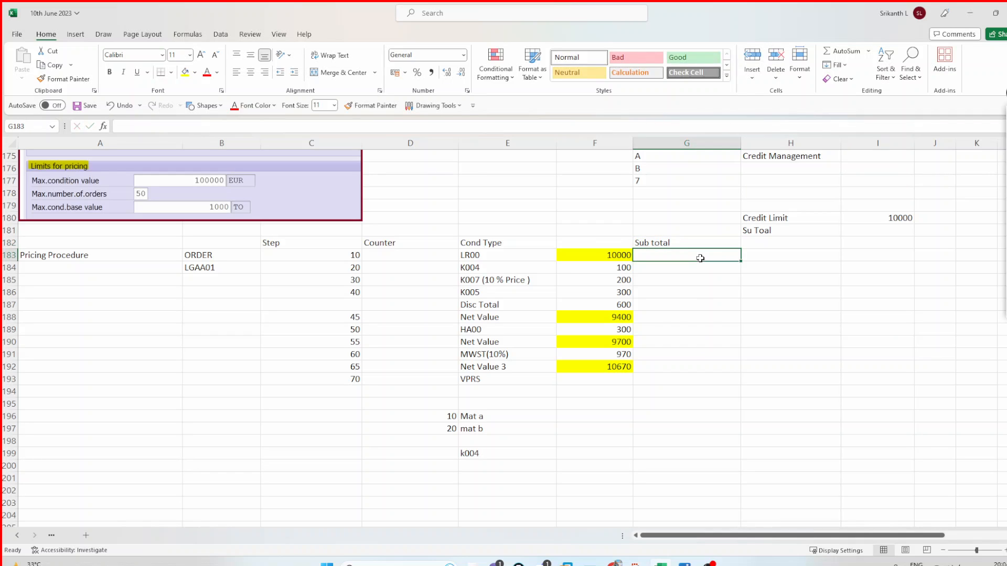
pyautogui.write('A')
pyautogui.click(804, 299)
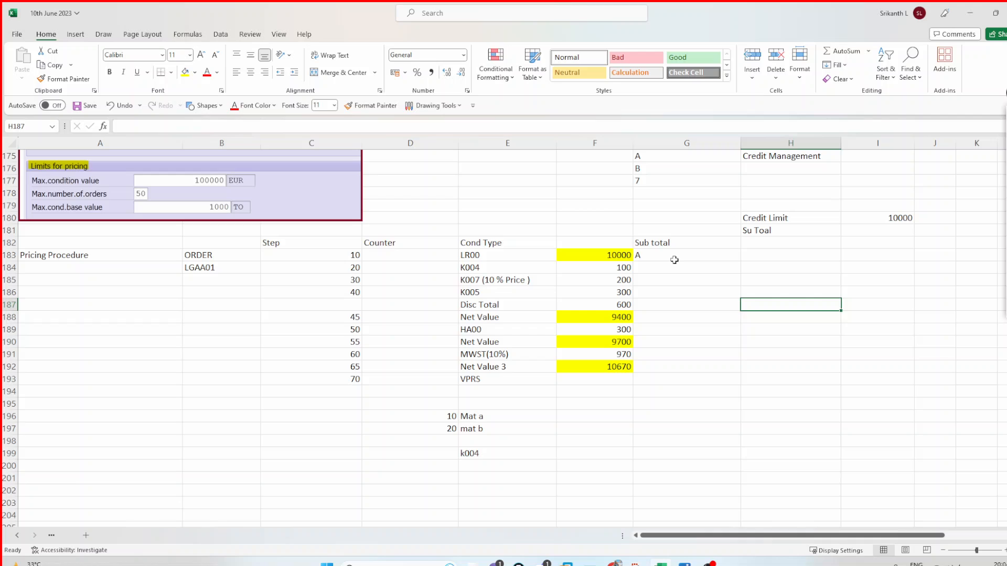
pyautogui.click(613, 255)
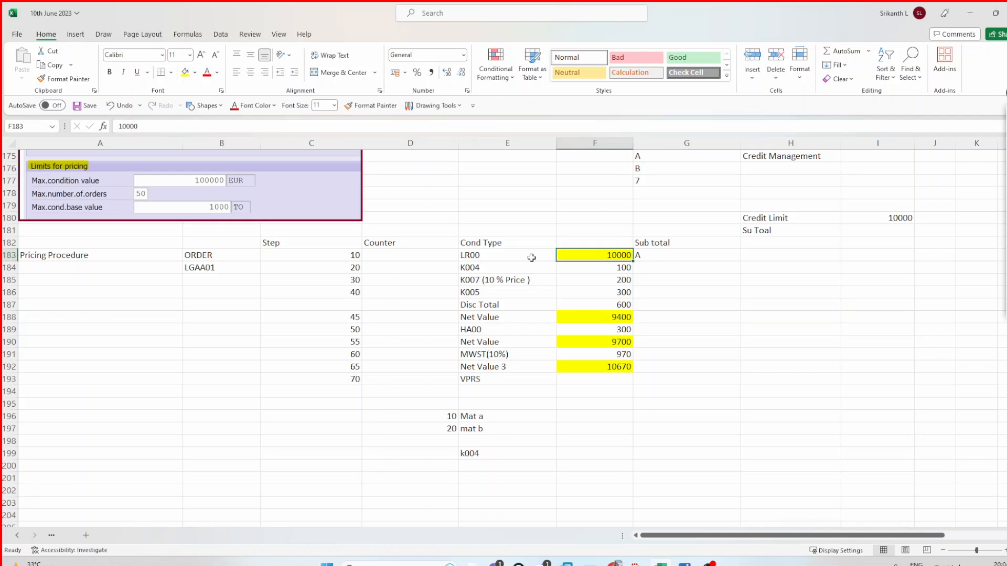
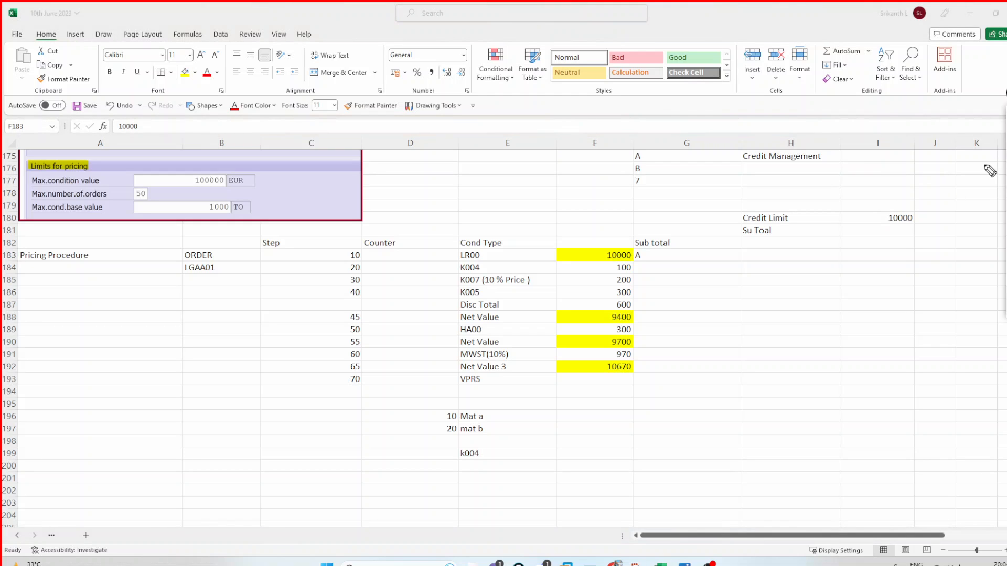
# Mark the credit limit in I180 and the LR00 row with its subtotal code A using freehand pen strokes.
pyautogui.moveTo(909, 206)
pyautogui.mouseDown()
pyautogui.moveTo(883, 209)
pyautogui.moveTo(910, 230)
pyautogui.moveTo(909, 208)
pyautogui.mouseUp()
pyautogui.moveTo(649, 254); pyautogui.dragTo(663, 243)
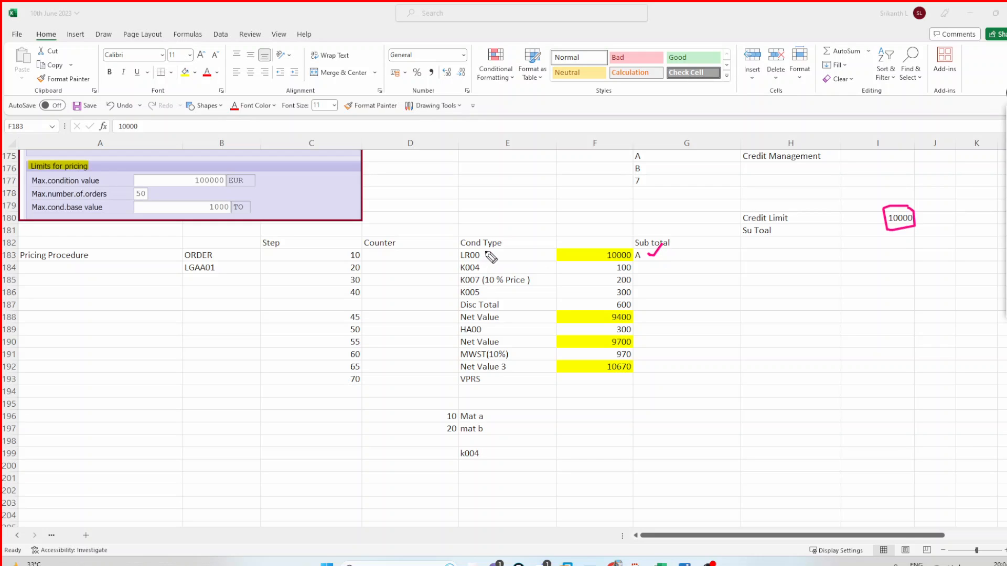
pyautogui.moveTo(489, 256); pyautogui.dragTo(572, 256)
pyautogui.moveTo(874, 207)
pyautogui.mouseDown()
pyautogui.moveTo(883, 210)
pyautogui.moveTo(888, 178)
pyautogui.mouseUp()
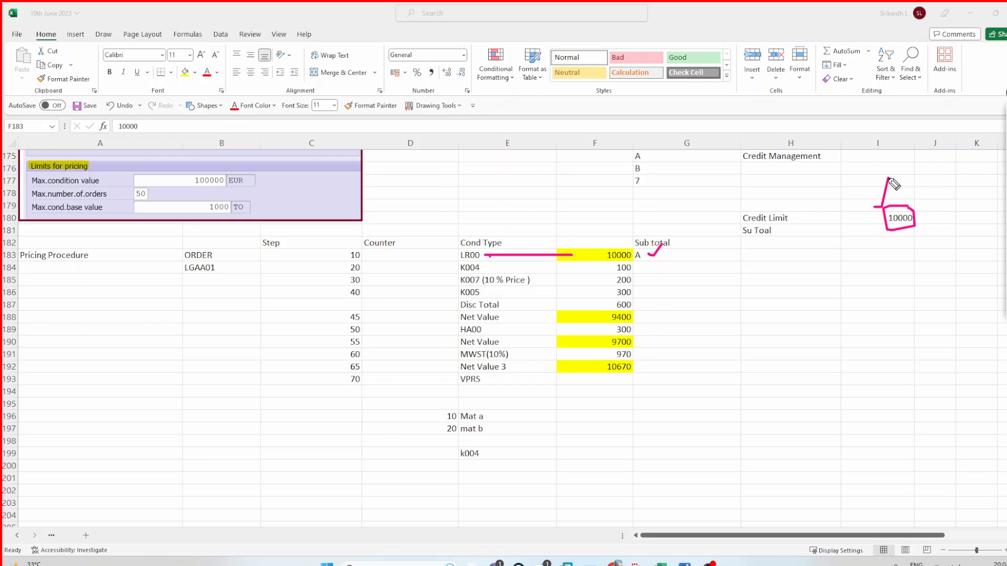
pyautogui.moveTo(887, 238); pyautogui.dragTo(921, 231)
pyautogui.click(898, 242)
pyautogui.click(671, 365)
# Move subtotal code A from the LR00 row in G183 to the Net Value 3 row in G192.
pyautogui.click(661, 253)
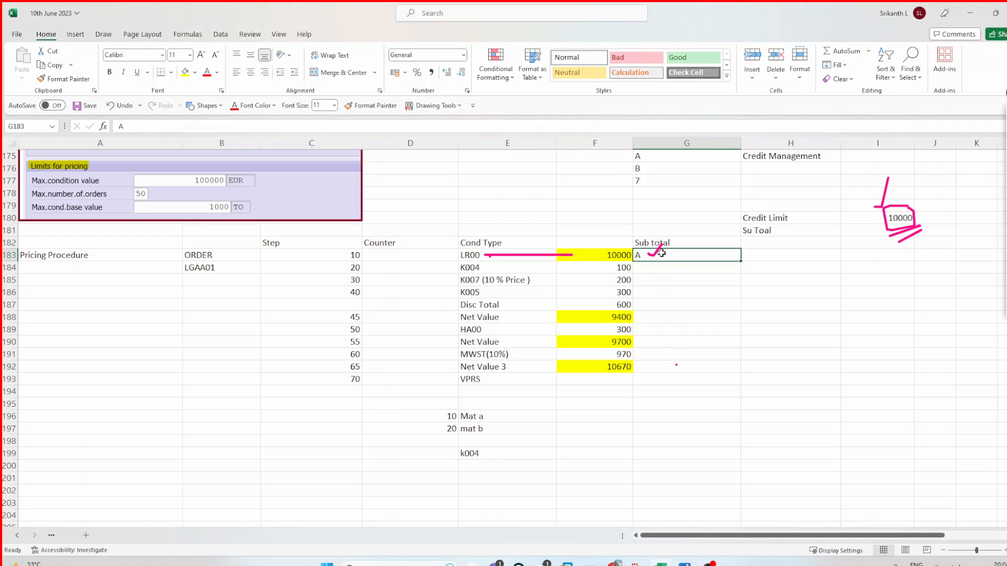
pyautogui.click(672, 355)
pyautogui.click(670, 368)
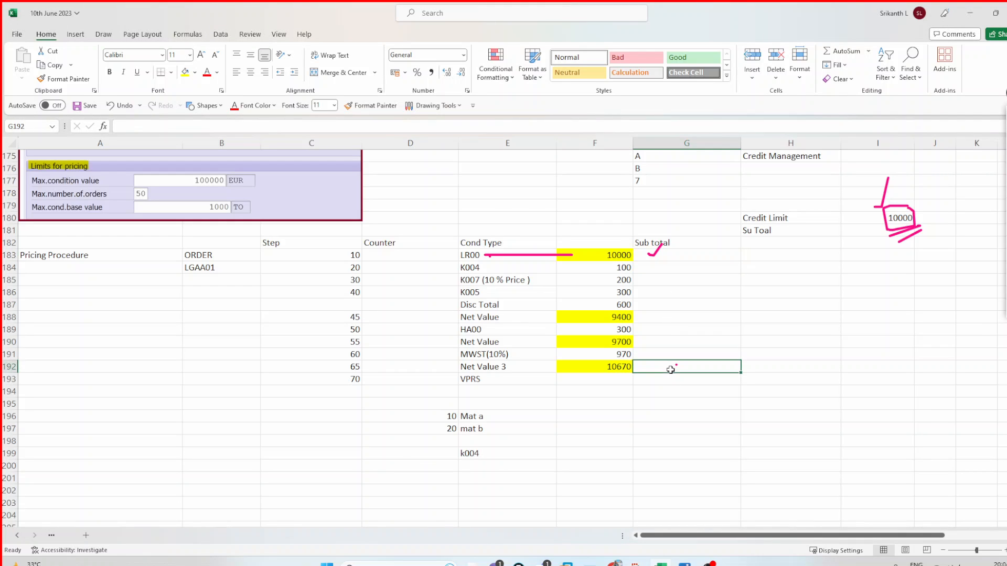
pyautogui.write('A')
# Compare the Net Value 3 amount in F192 with the credit limit in I180.
pyautogui.click(619, 367)
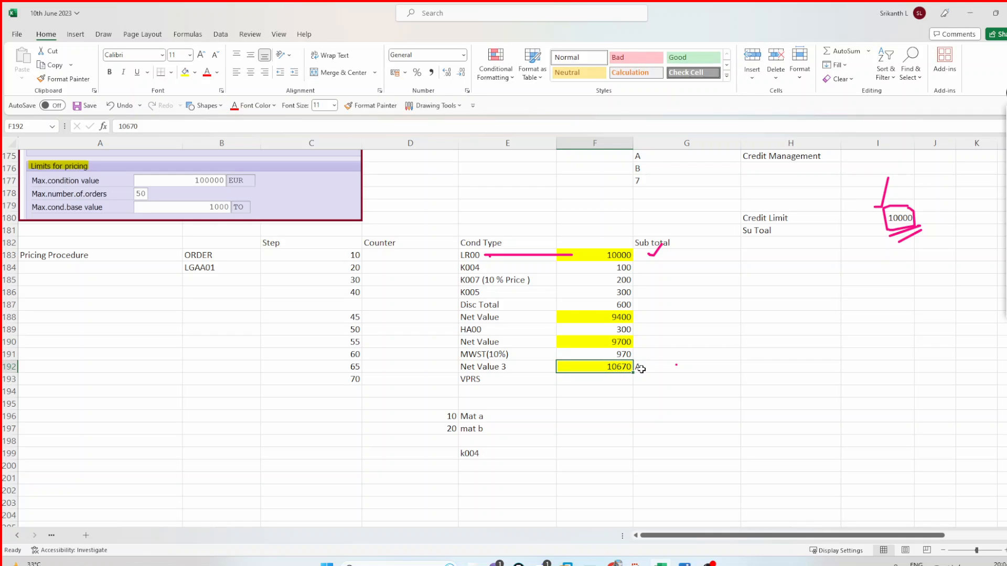
pyautogui.click(903, 221)
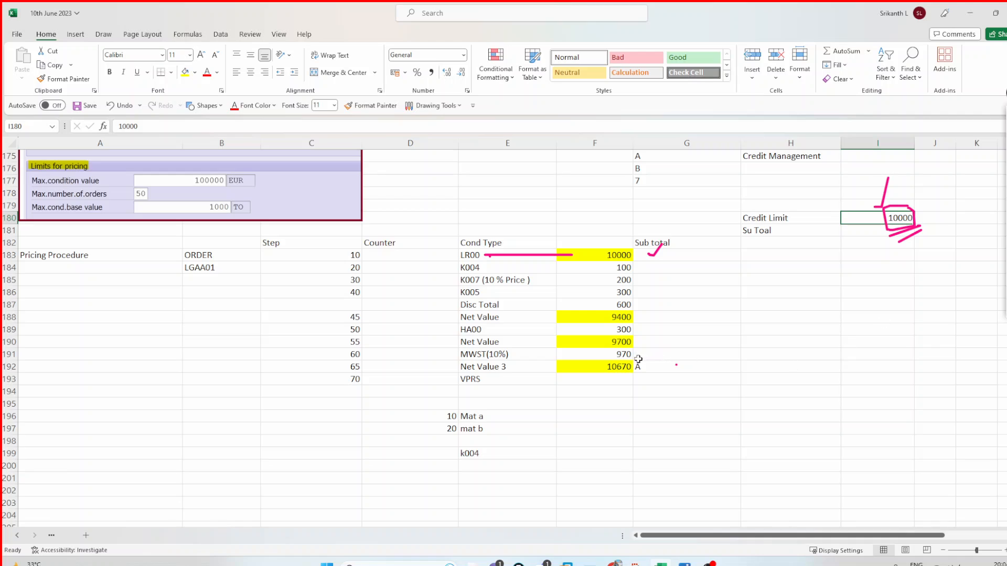
pyautogui.click(624, 367)
pyautogui.click(888, 206)
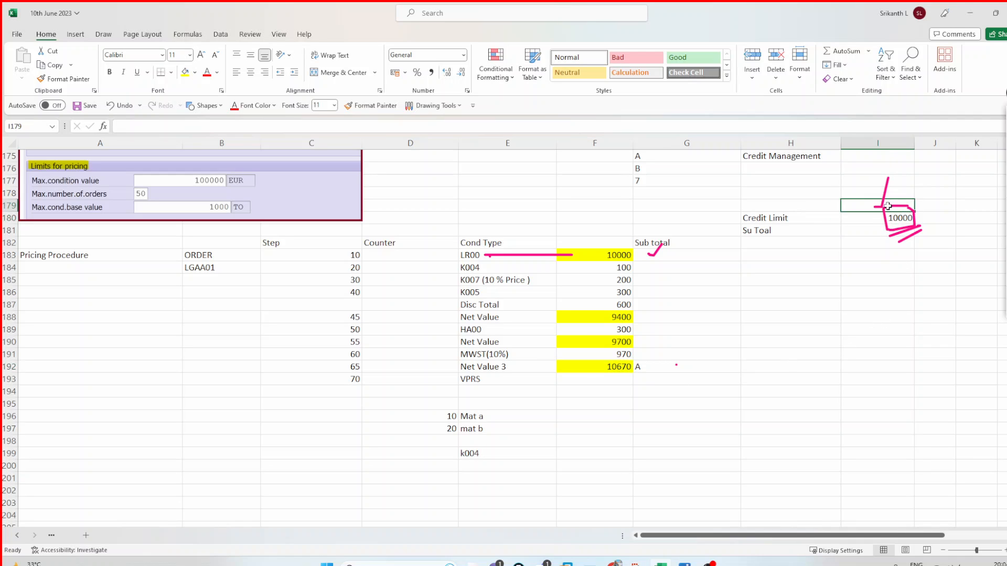
pyautogui.click(896, 221)
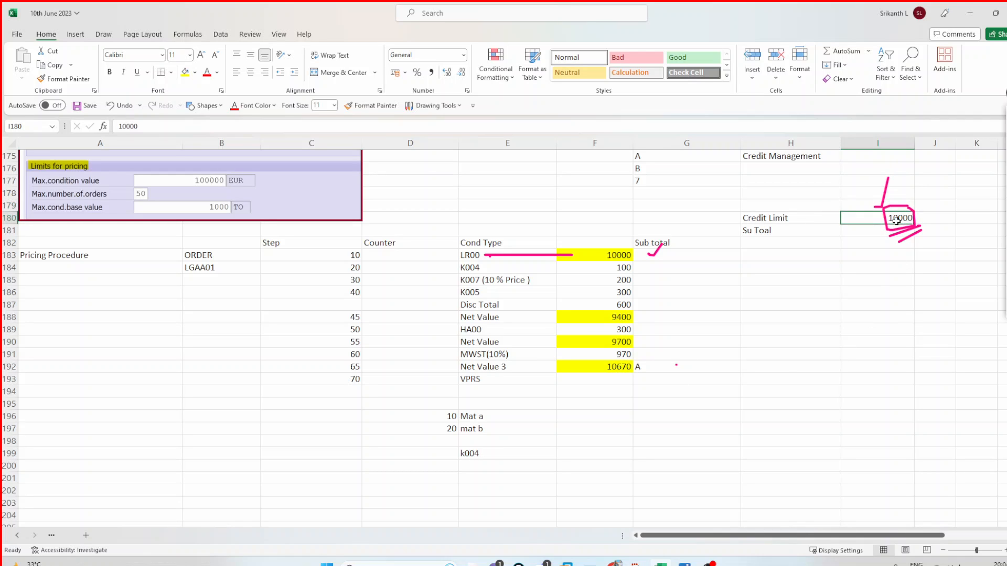
# Trace subtotal code A in G192 to its Credit Management entry in G175:H175 and the Net Value 3 amount.
pyautogui.click(692, 367)
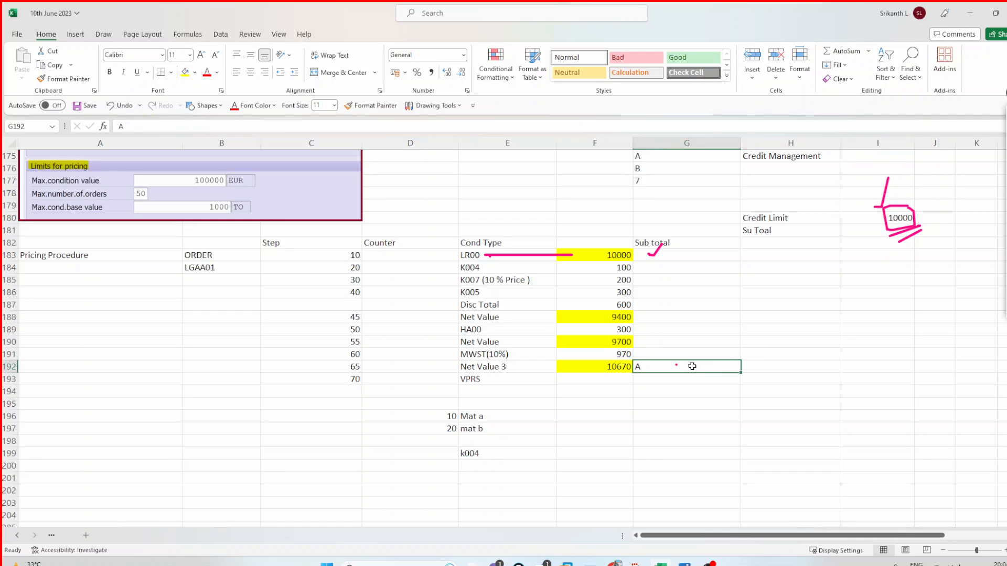
pyautogui.click(781, 156)
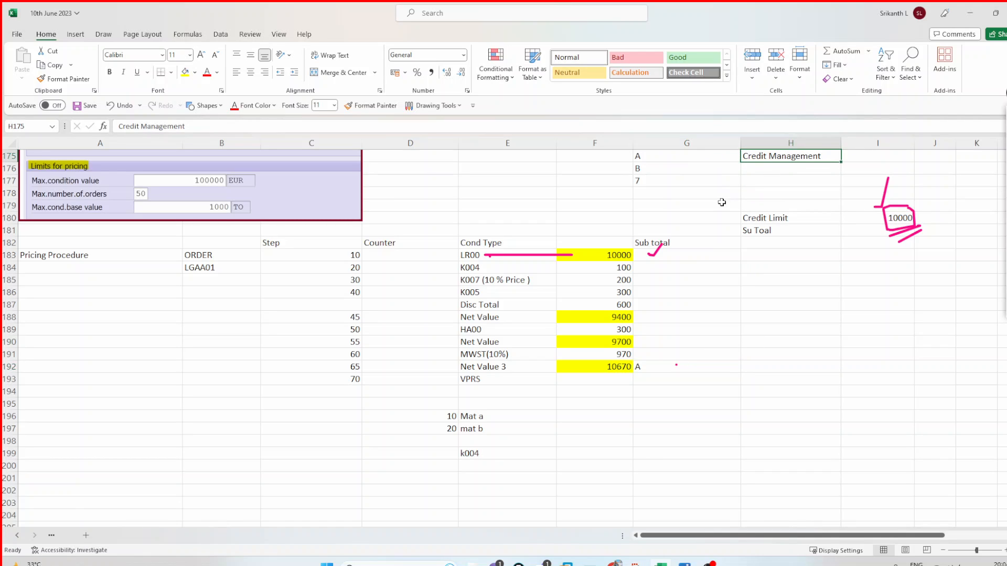
pyautogui.click(687, 239)
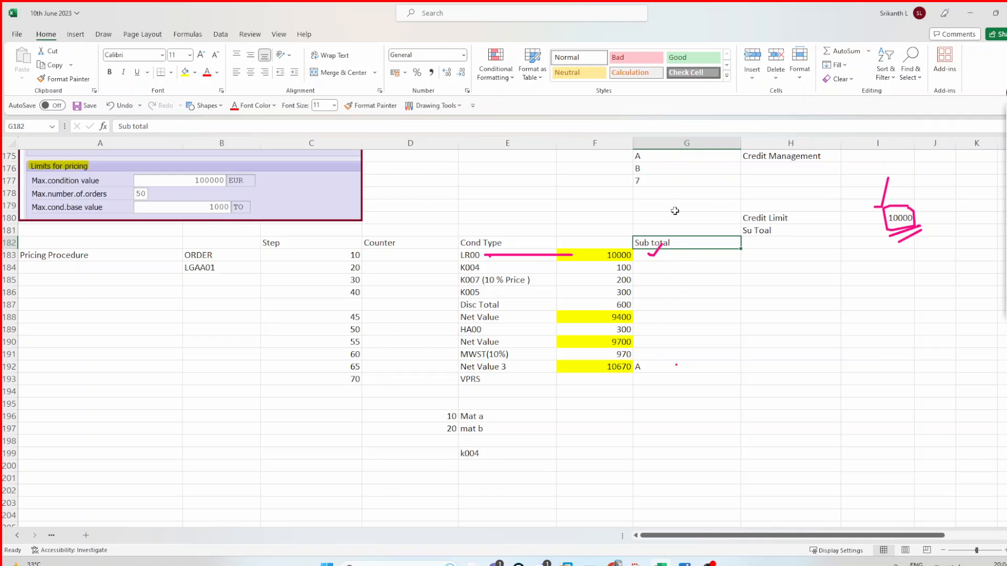
pyautogui.click(675, 156)
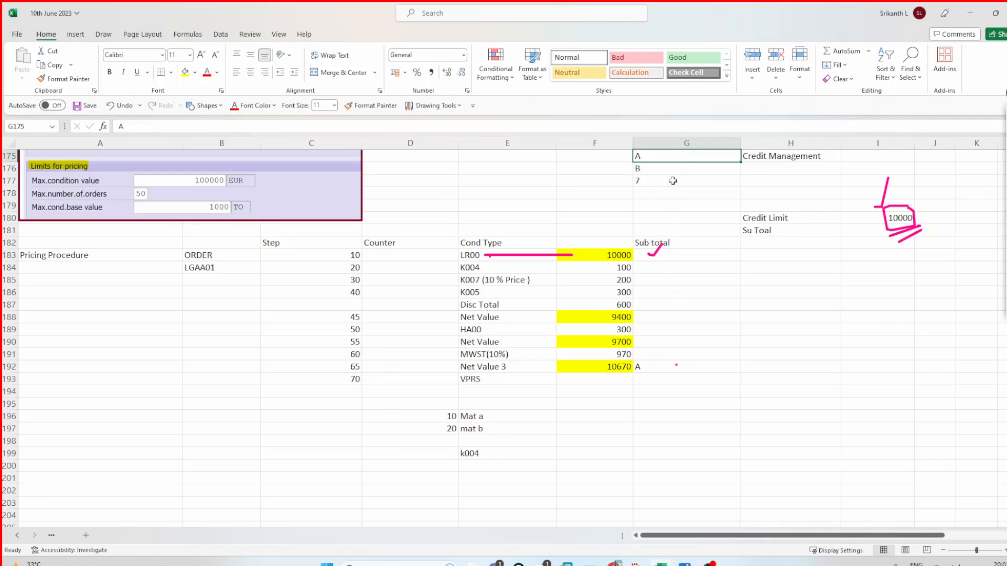
pyautogui.click(673, 180)
pyautogui.click(673, 158)
pyautogui.click(675, 368)
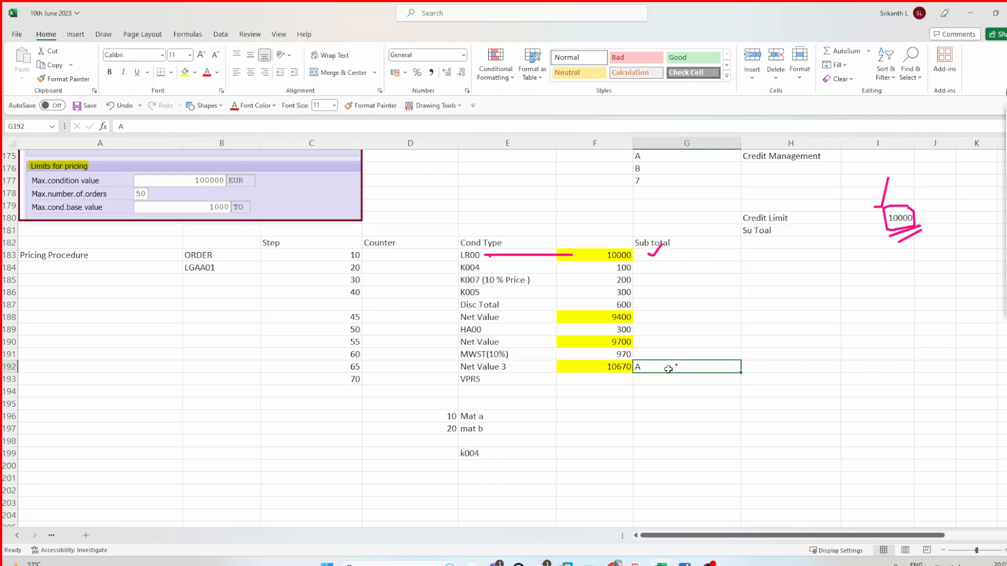
pyautogui.click(613, 369)
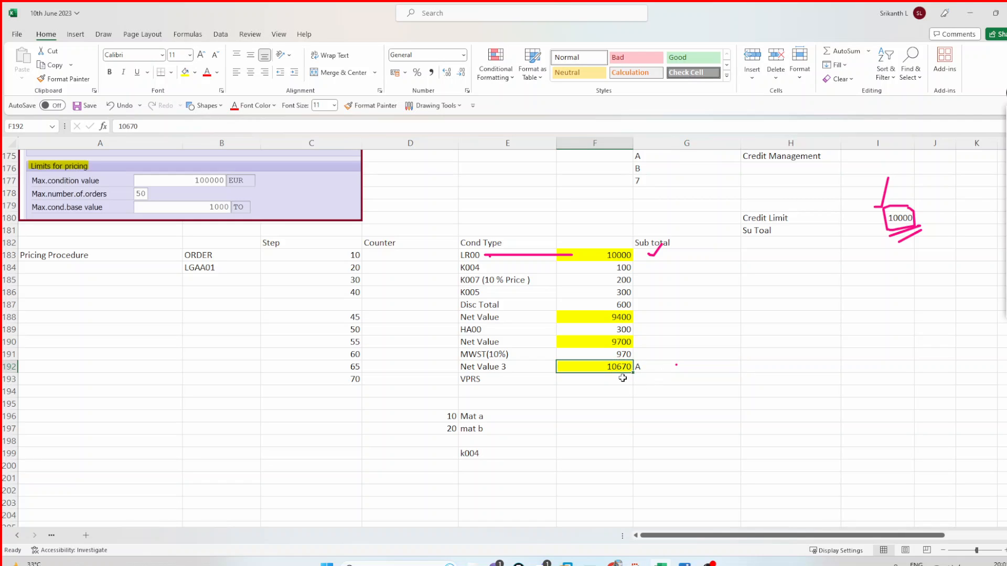
pyautogui.click(796, 156)
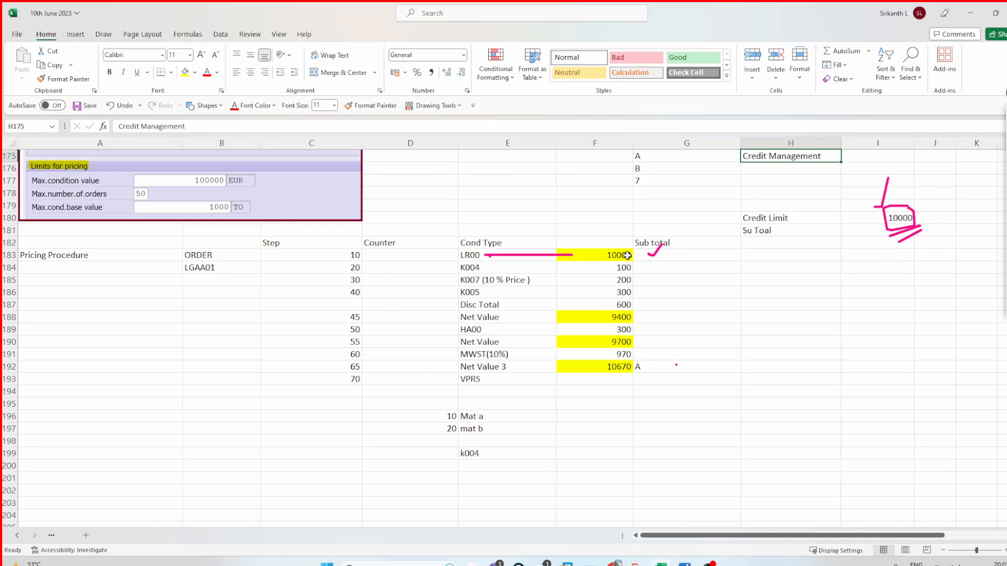
# Review the pricing amounts in F183:F192, focusing on the LR00 amount and its subtotal cell G183.
pyautogui.moveTo(624, 256); pyautogui.dragTo(622, 364)
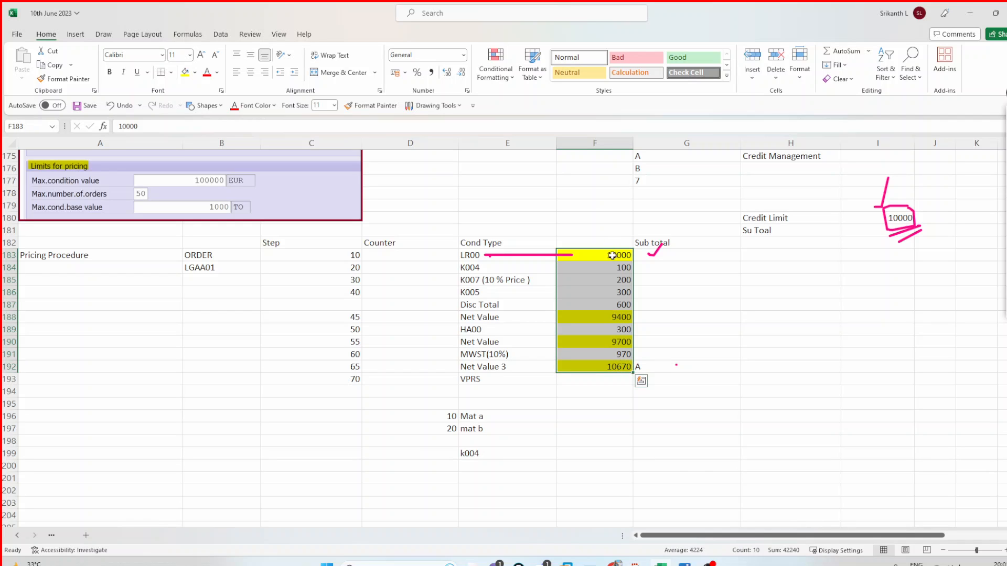
pyautogui.click(610, 255)
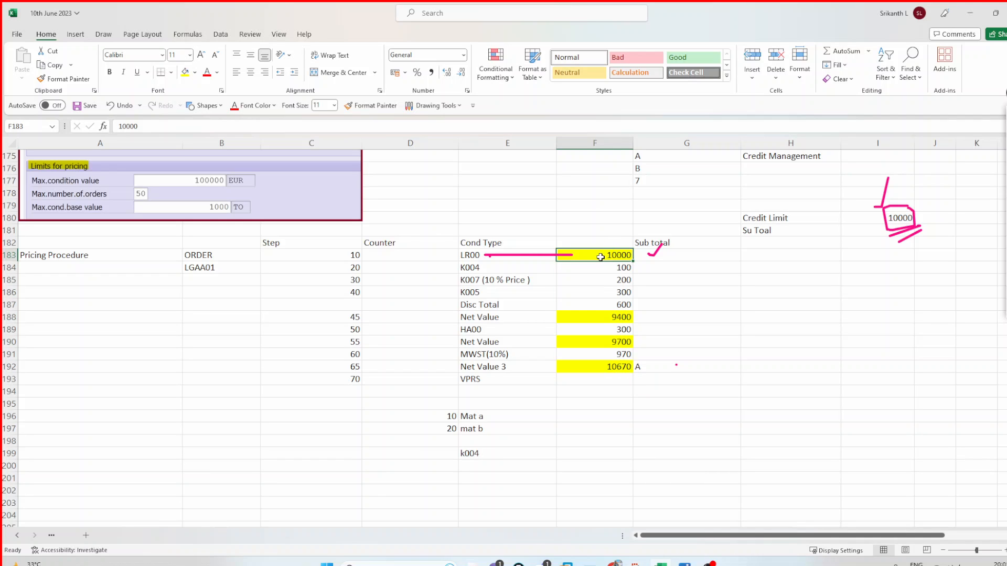
pyautogui.click(673, 257)
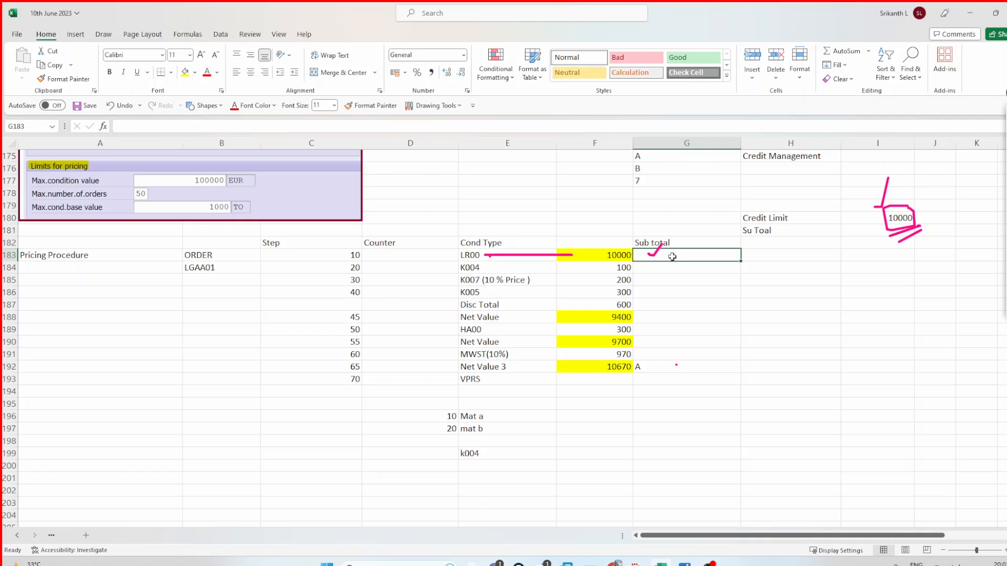
# Assign subtotal code A to the LR00 row in G183 and compare its amount in F183 with the credit limit in I180.
pyautogui.write('a')
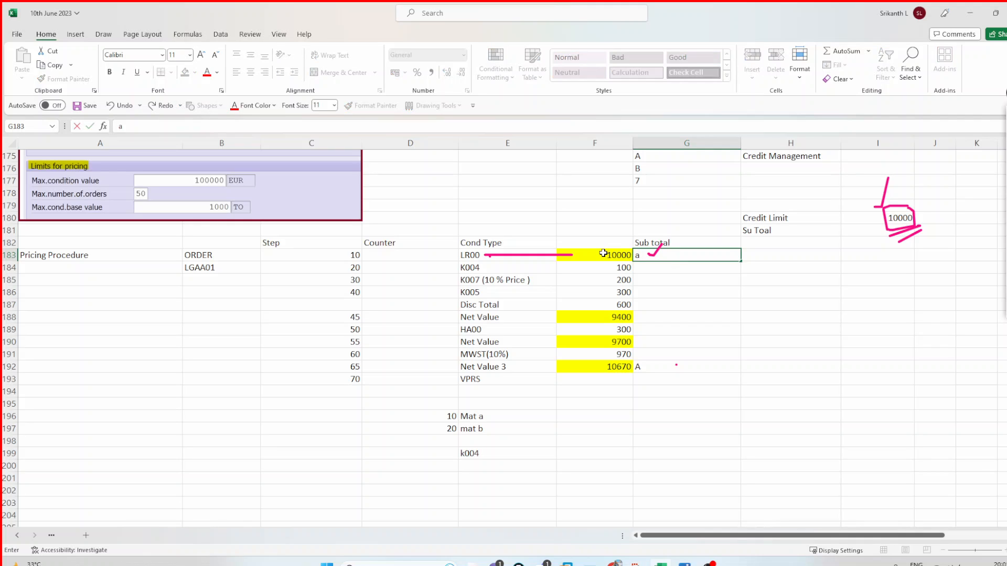
pyautogui.press('Return')
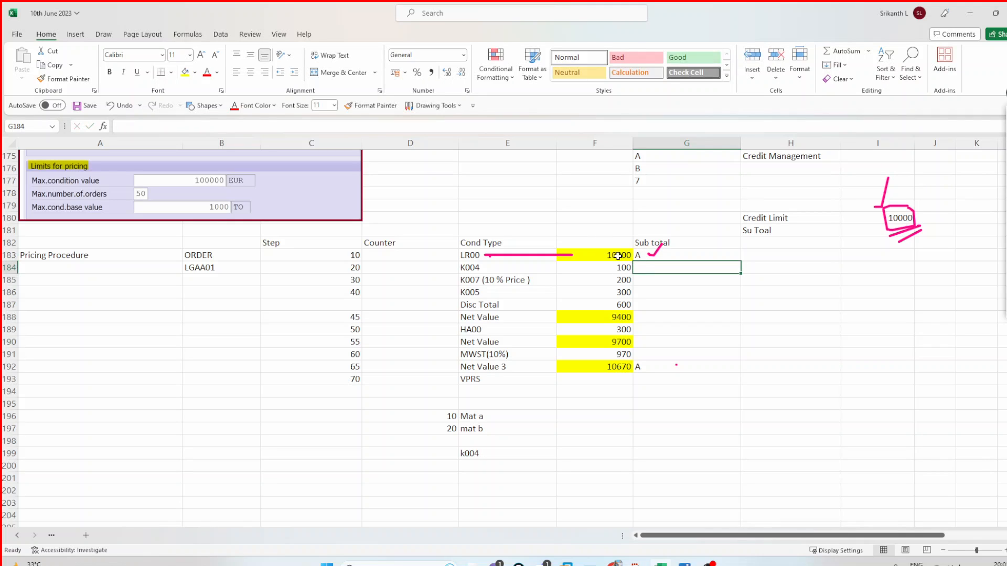
pyautogui.click(614, 255)
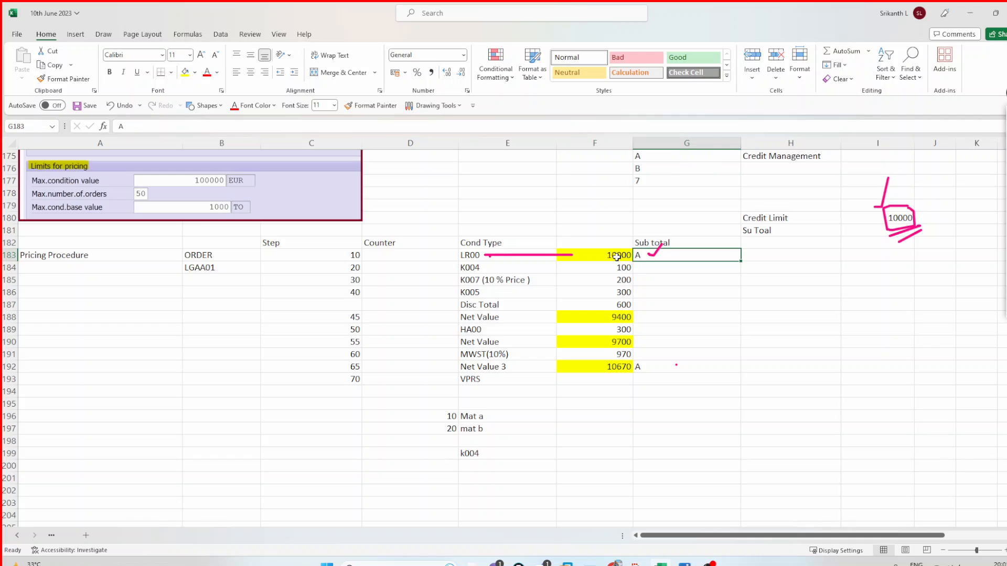
pyautogui.click(898, 217)
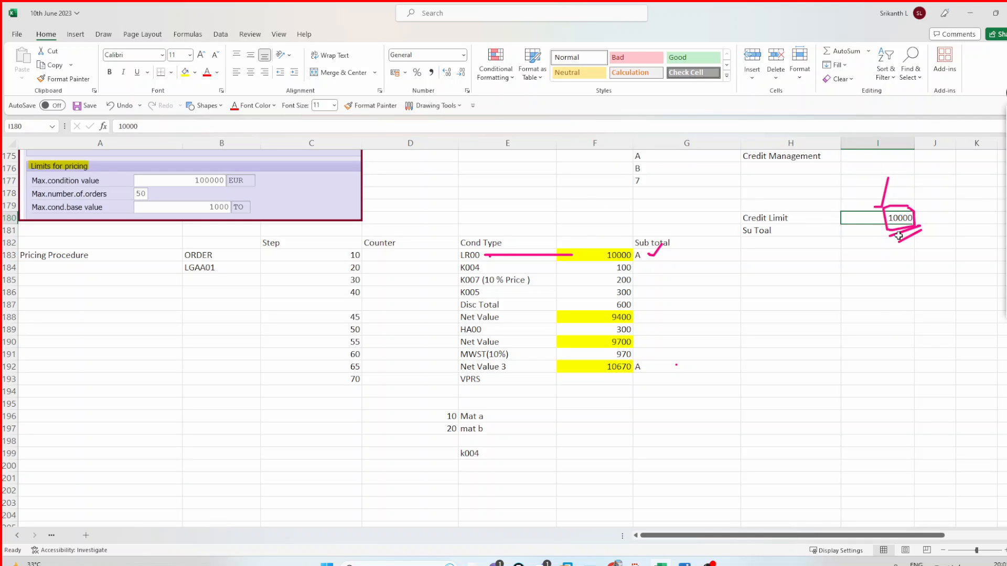
# Assign subtotal code A to the first Net Value row in G188 and compare its amount in F188 with the credit limit in I180.
pyautogui.click(716, 313)
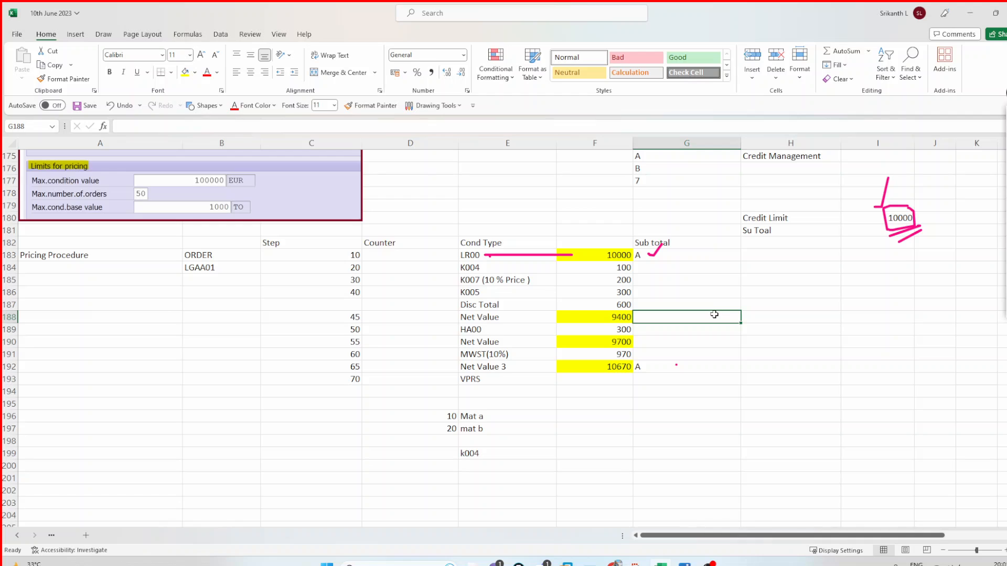
pyautogui.write('a')
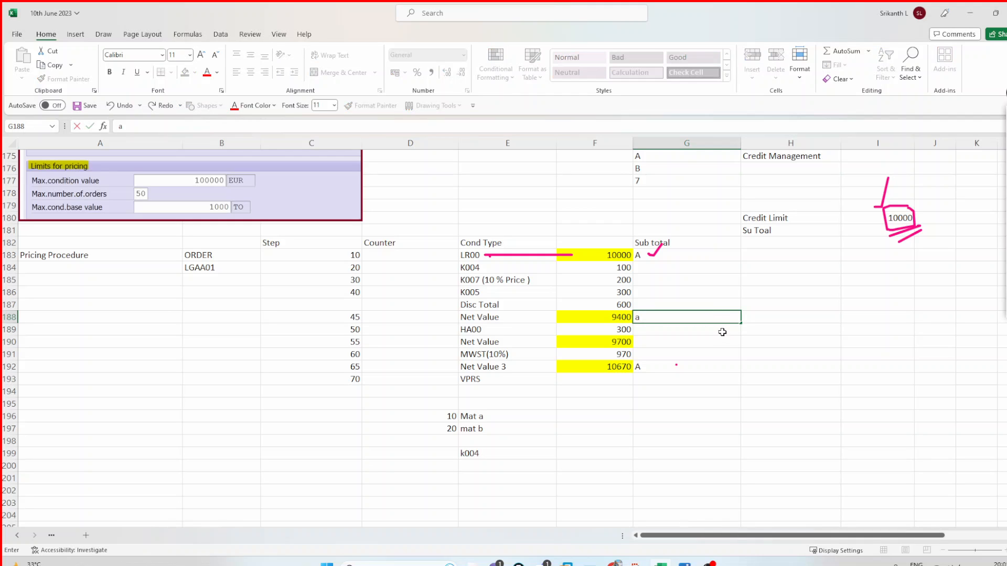
pyautogui.click(622, 318)
pyautogui.click(890, 214)
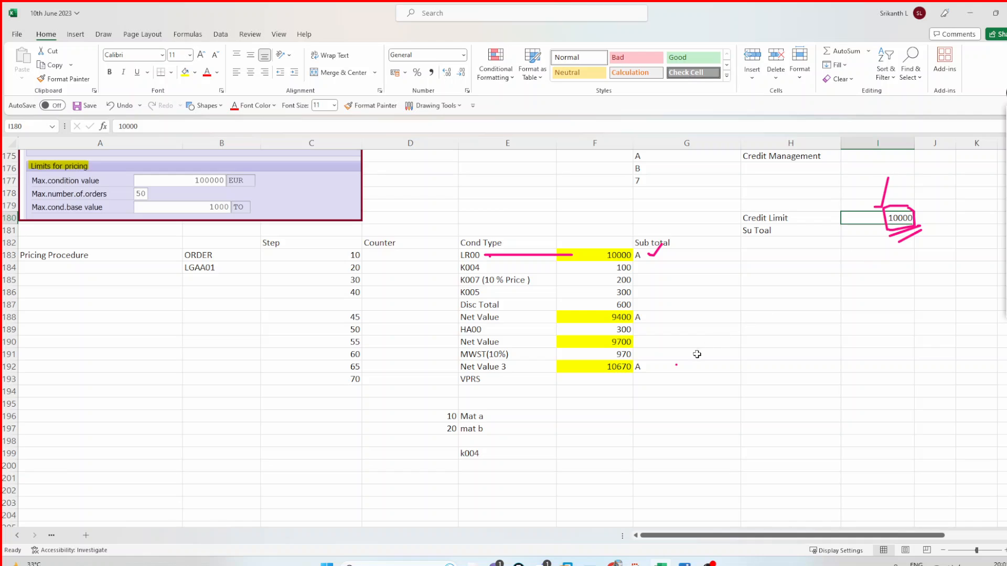
# Compare the Net Value 3 amount in F192 with the credit limit, and clear all subtotal codes in G183:G192.
pyautogui.click(684, 362)
pyautogui.click(623, 366)
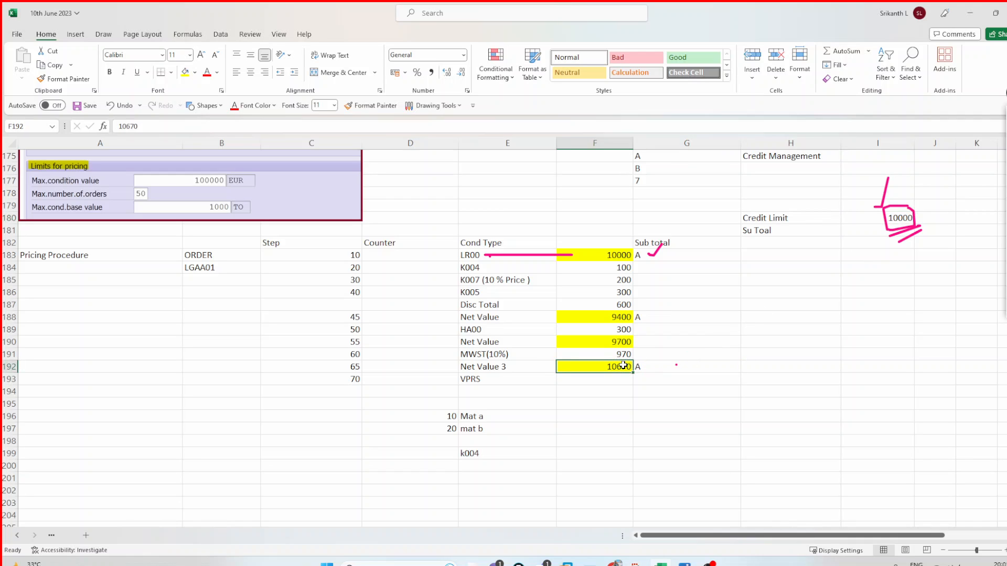
pyautogui.click(890, 228)
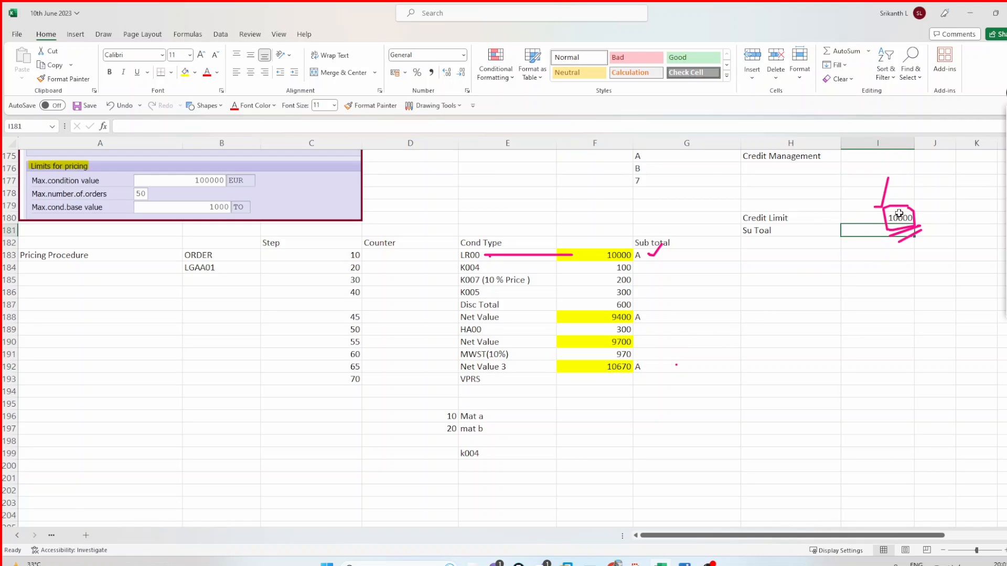
pyautogui.moveTo(682, 255); pyautogui.dragTo(703, 371)
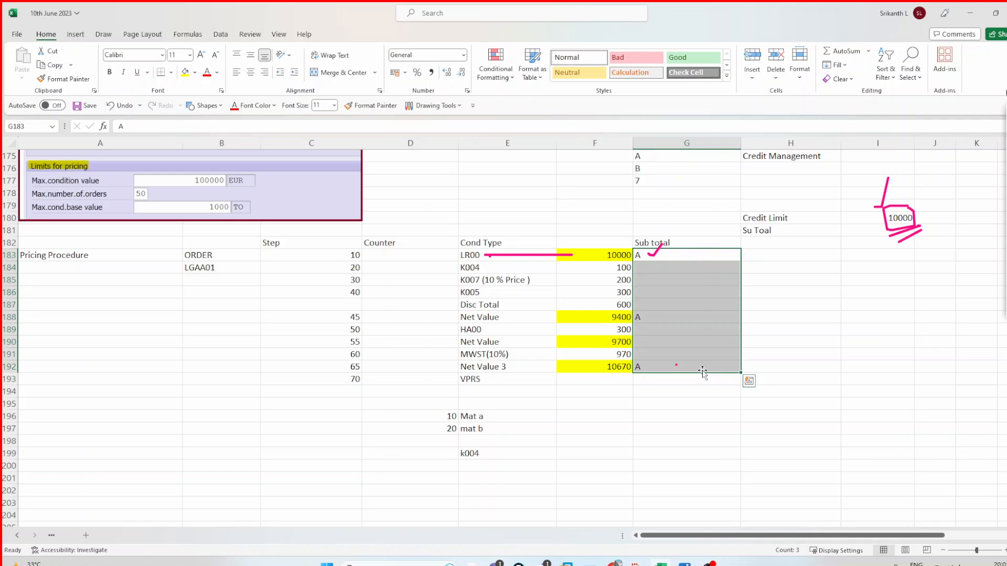
pyautogui.press('Delete')
# Switch to the SAP pricing procedure LGDUMM and bring up an enlarged list of condition subtotal values for the step 40 K007 row.
pyautogui.click(594, 563)
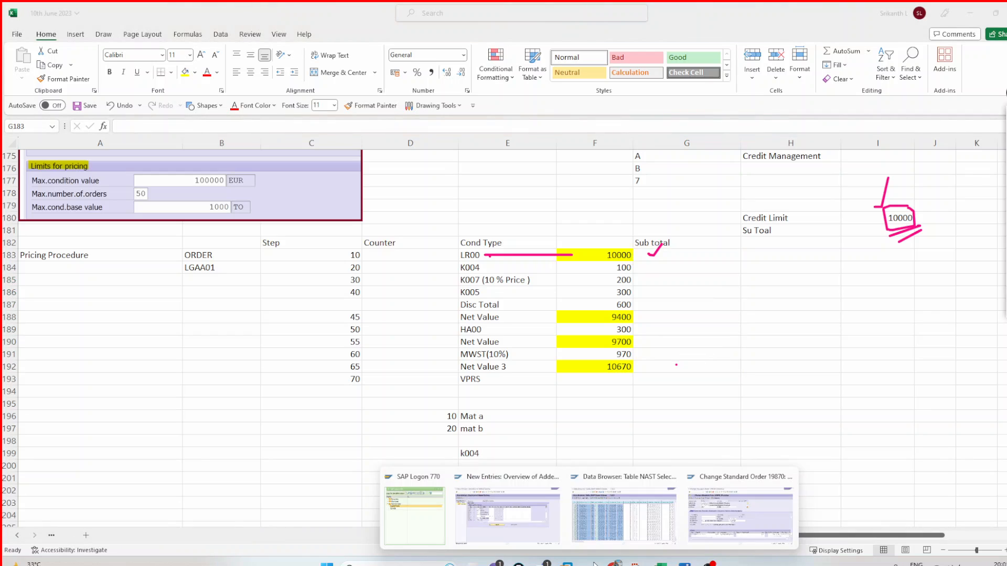
pyautogui.click(508, 514)
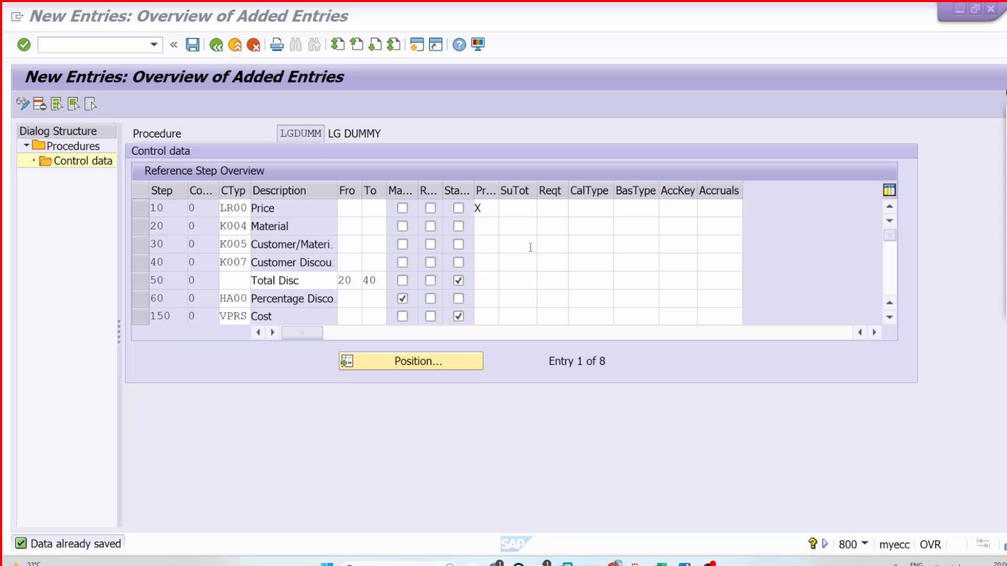
pyautogui.click(531, 247)
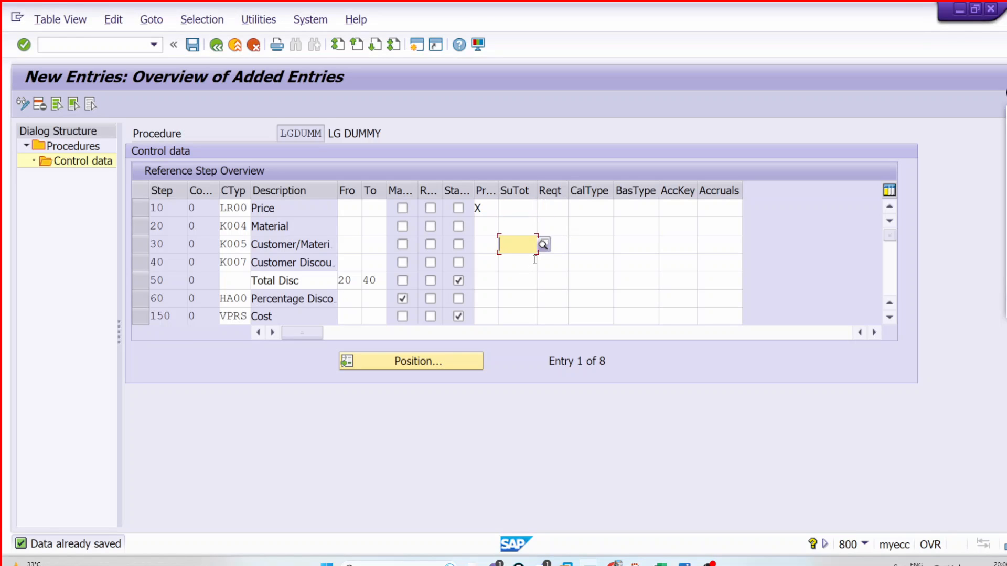
pyautogui.click(527, 268)
pyautogui.click(543, 267)
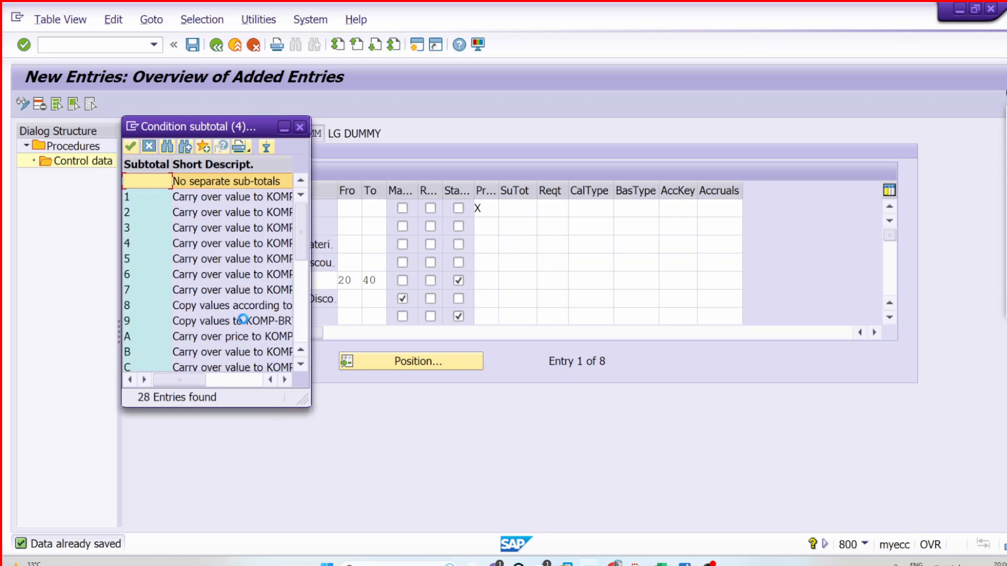
pyautogui.moveTo(310, 403); pyautogui.dragTo(442, 467)
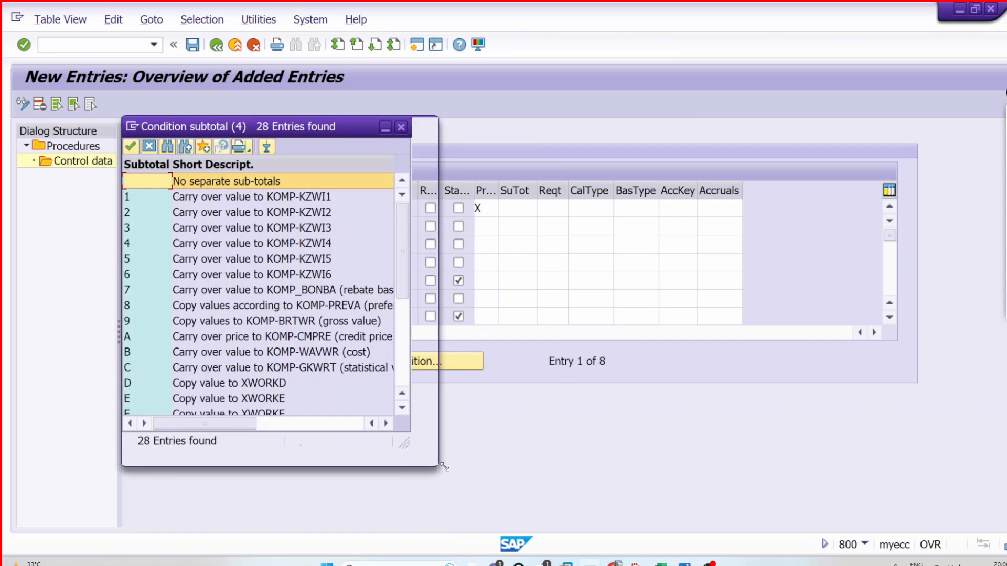
# Examine subtotal entries A (credit price), B (cost) and 7 (rebate basis 1), and close the list without choosing a value.
pyautogui.click(381, 340)
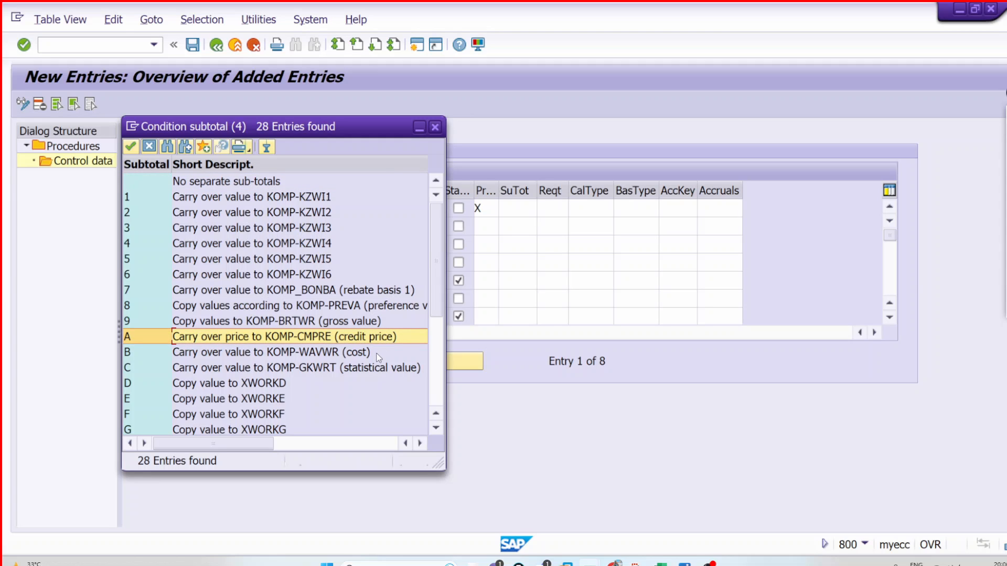
pyautogui.click(374, 354)
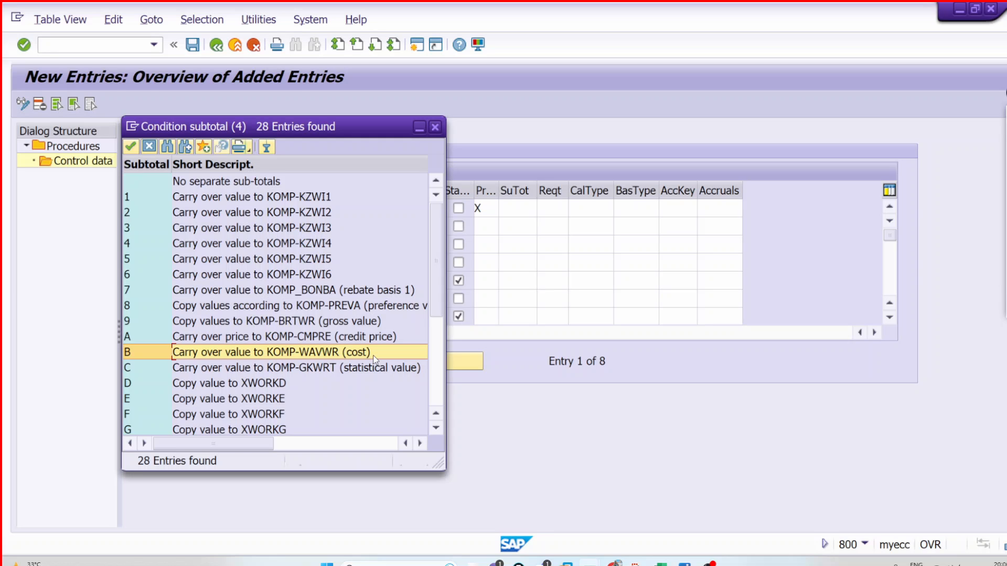
pyautogui.scroll(-5, 373, 355)
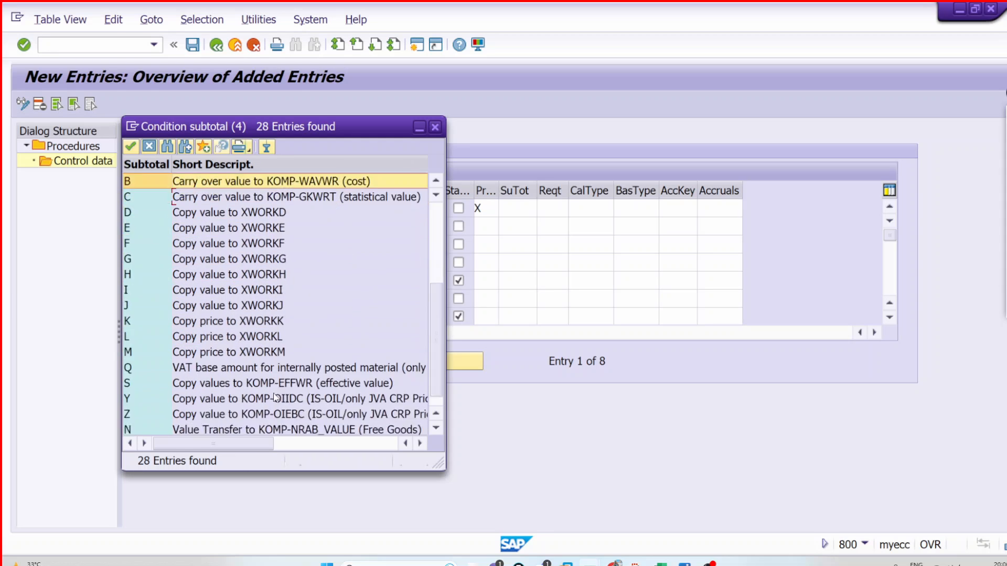
pyautogui.scroll(4, 260, 330)
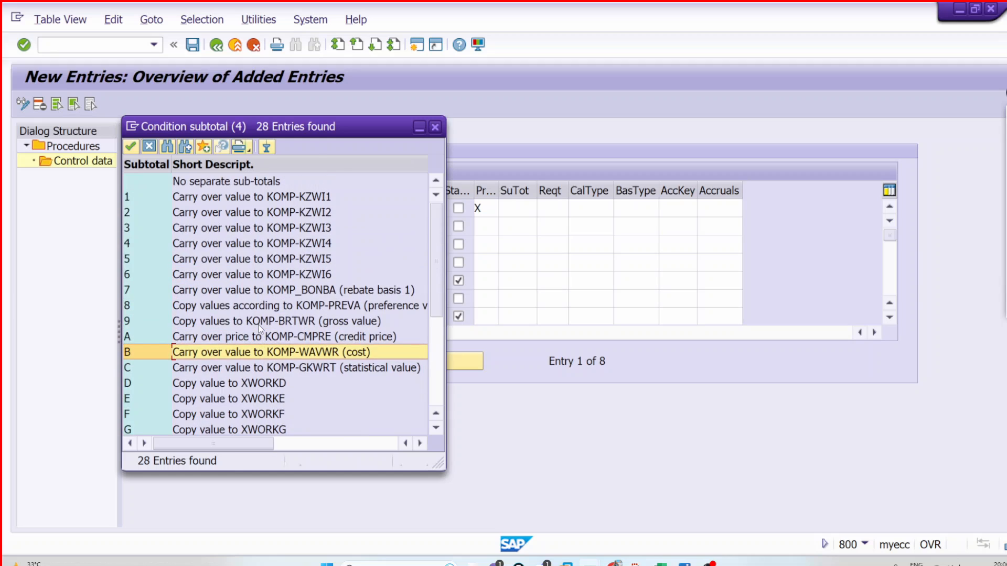
pyautogui.click(314, 290)
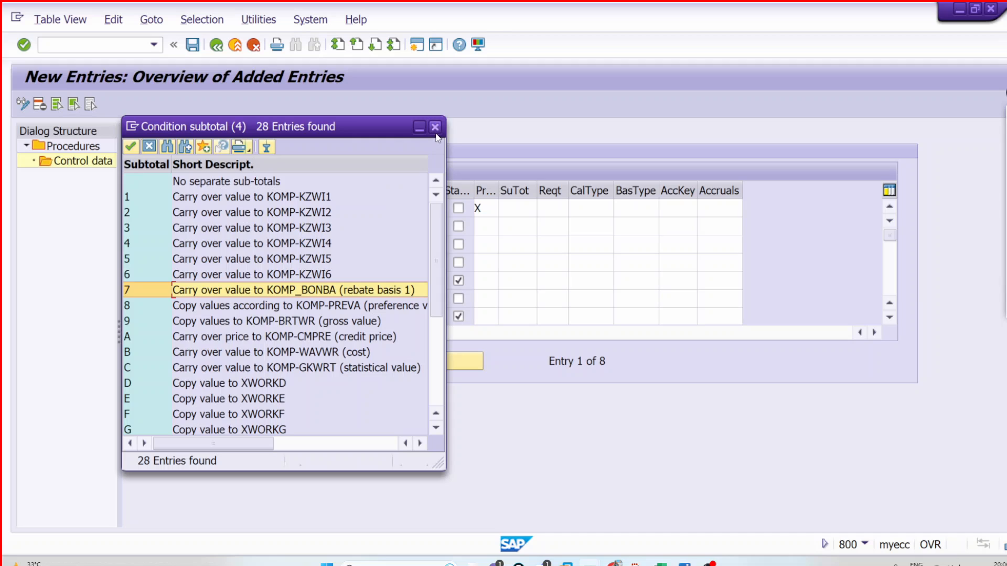
pyautogui.click(434, 126)
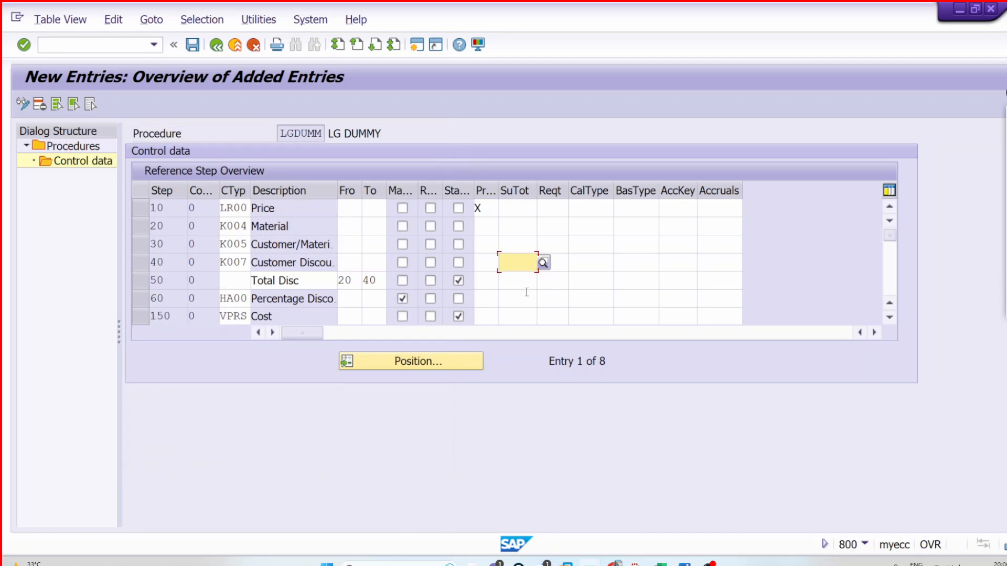
# Set the subtotal of the step 50 Total Disc row to 7, carrying the value over to the rebate basis.
pyautogui.click(525, 281)
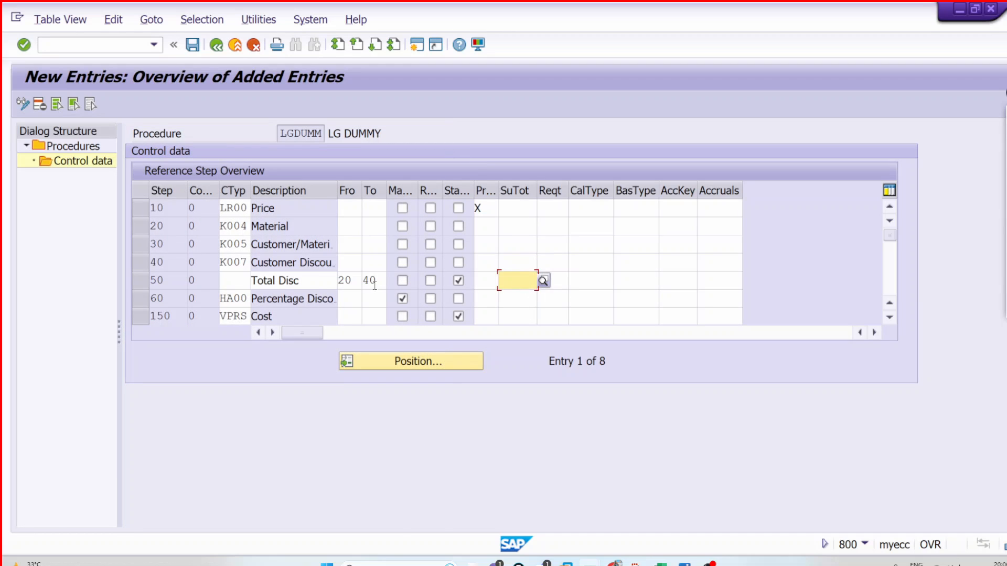
pyautogui.click(140, 283)
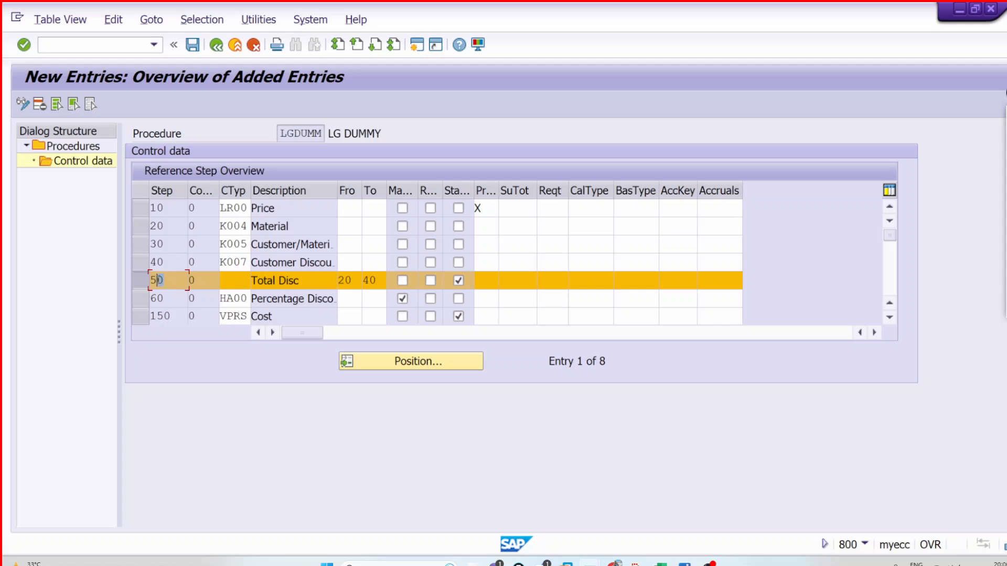
pyautogui.click(508, 279)
pyautogui.write('7')
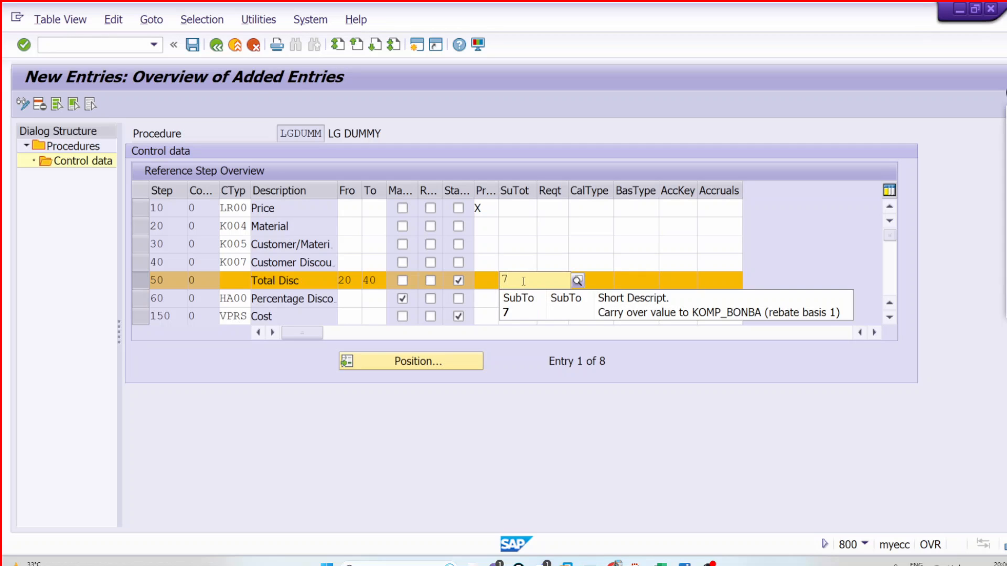
pyautogui.click(540, 316)
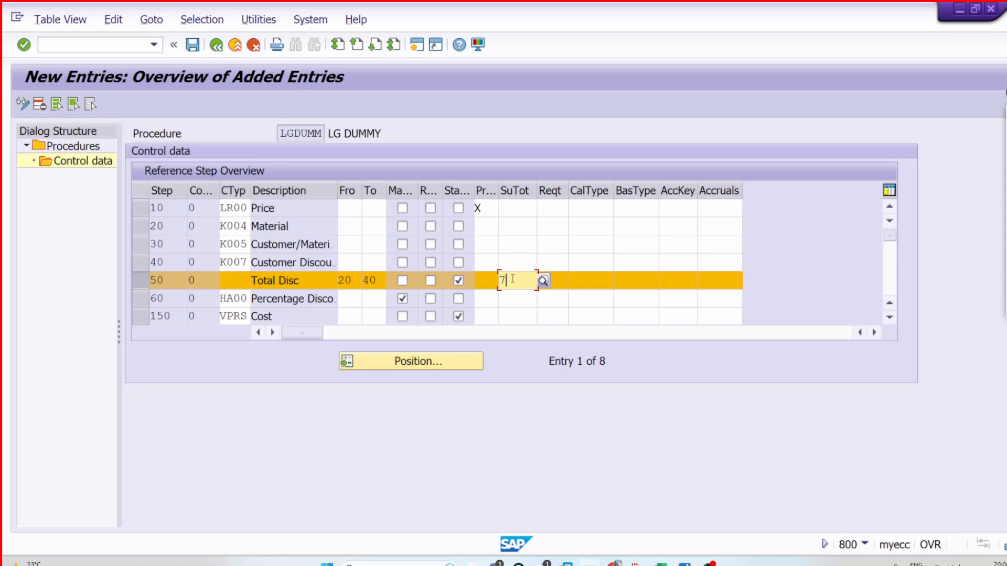
# Replace the step 50 Total Disc row's subtotal with A, carrying the price over to KOMP-CMPRE (credit price).
pyautogui.press('BackSpace')
pyautogui.write('A')
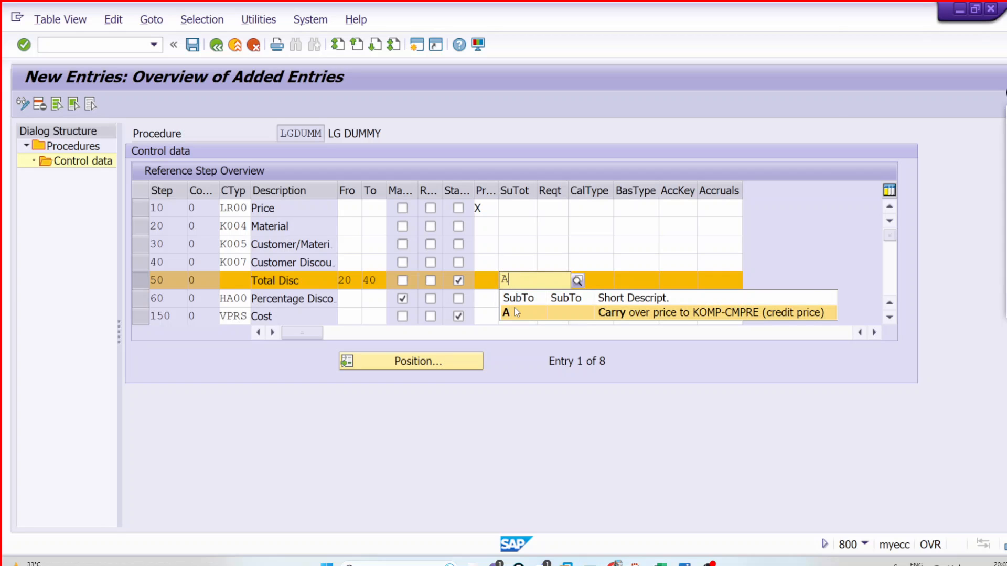
pyautogui.click(775, 311)
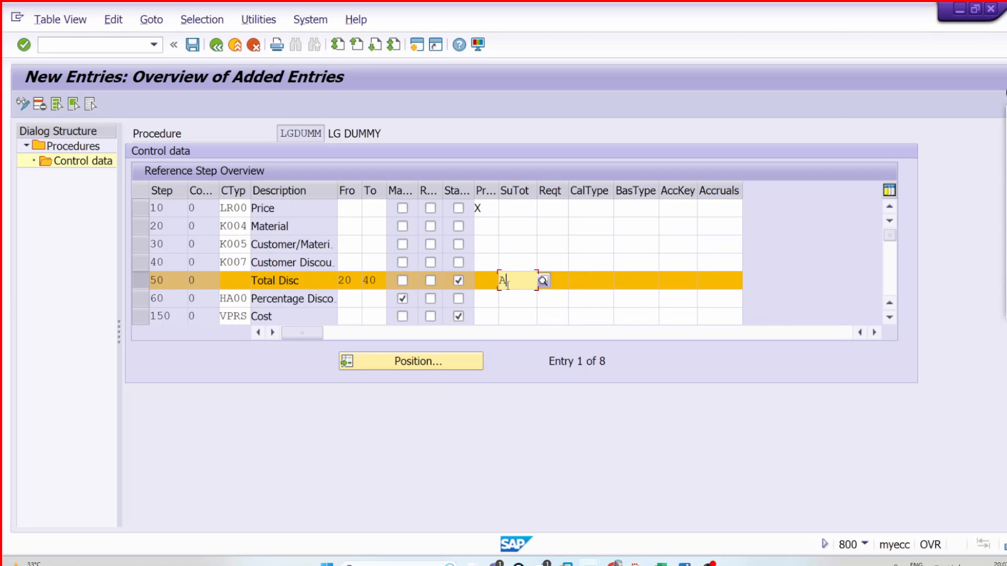
# Clear the subtotal of the step 50 Total Disc row and save the pricing procedure.
pyautogui.press('BackSpace')
pyautogui.click(149, 283)
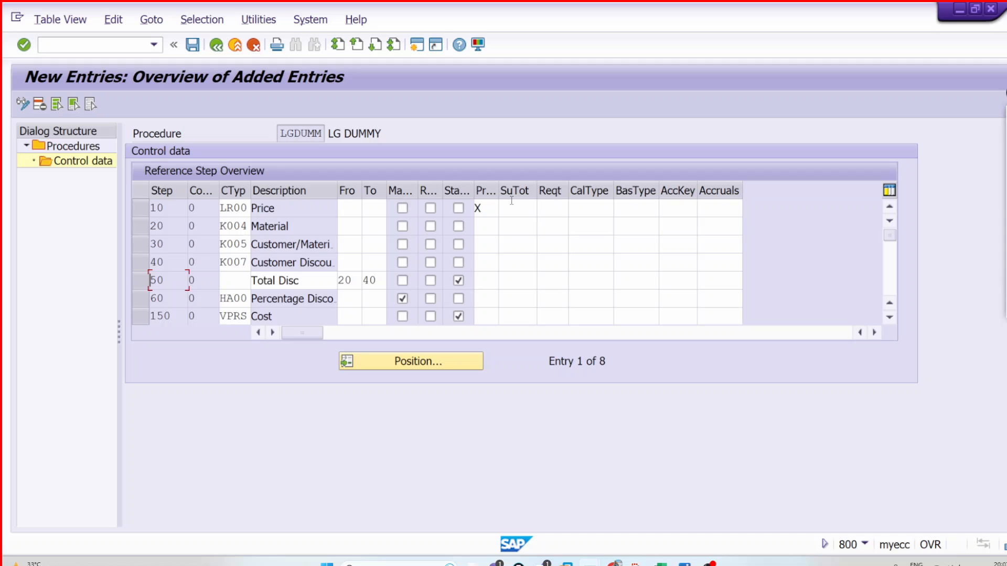
pyautogui.hotkey('ctrl', 's')
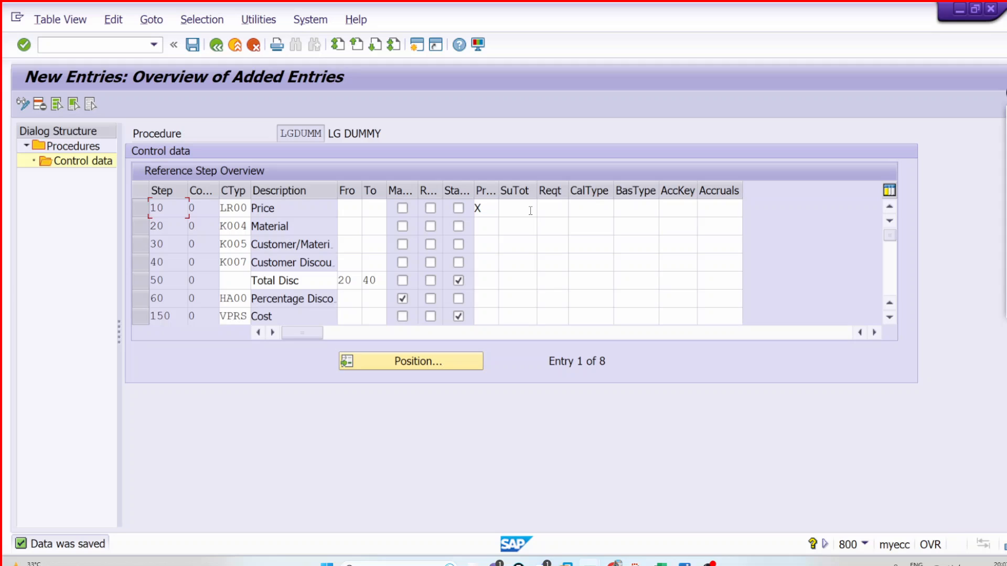
# Look up the possible subtotal values for the step 10 LR00 row, review entries A, 7 and B, and close the list.
pyautogui.click(530, 210)
pyautogui.click(543, 209)
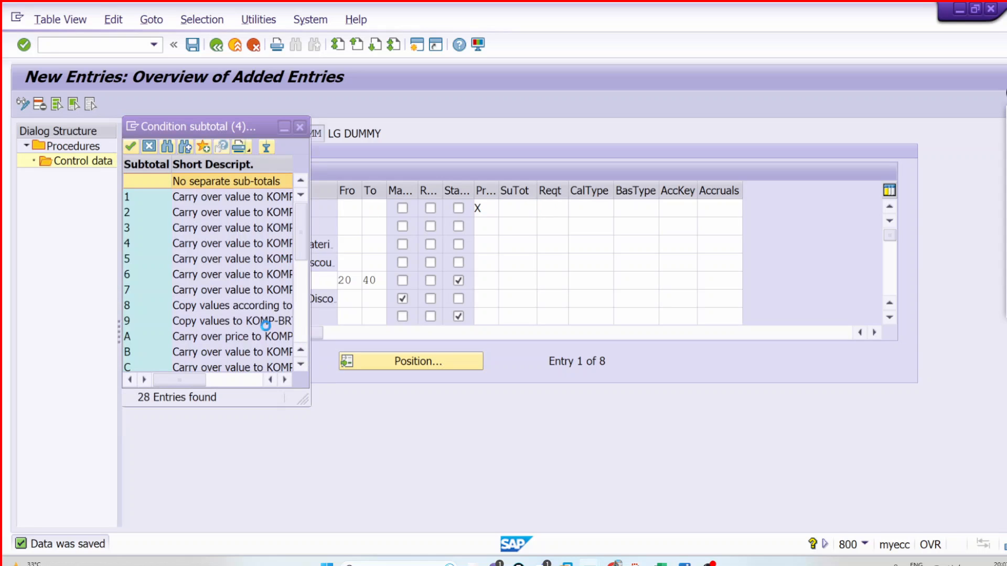
pyautogui.click(266, 340)
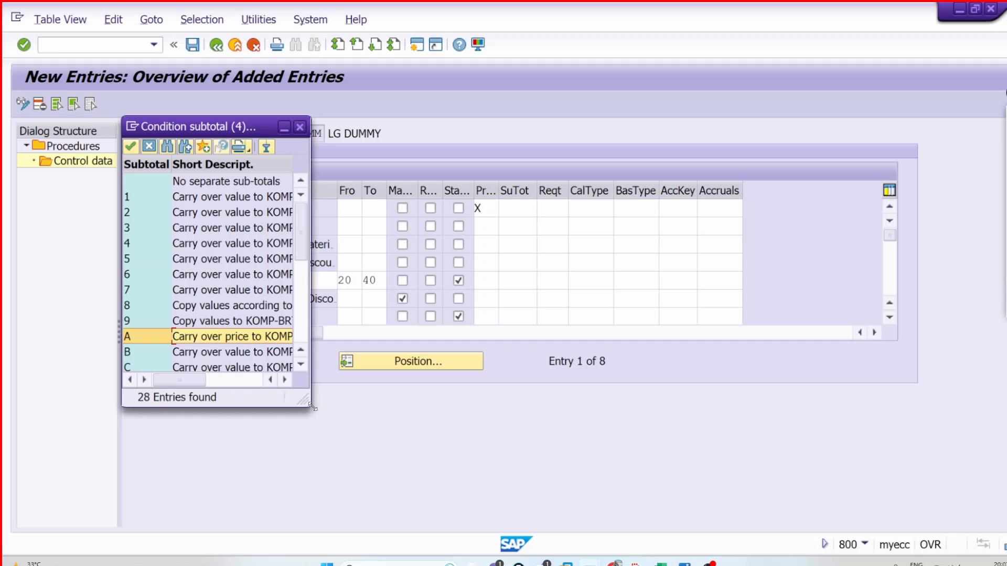
pyautogui.moveTo(313, 407); pyautogui.dragTo(570, 457)
pyautogui.click(260, 294)
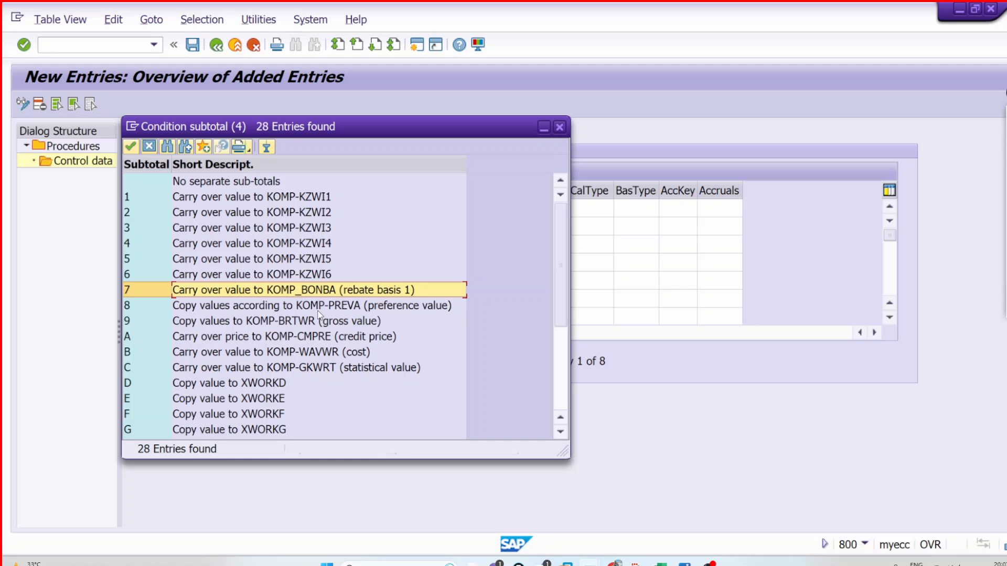
pyautogui.click(320, 353)
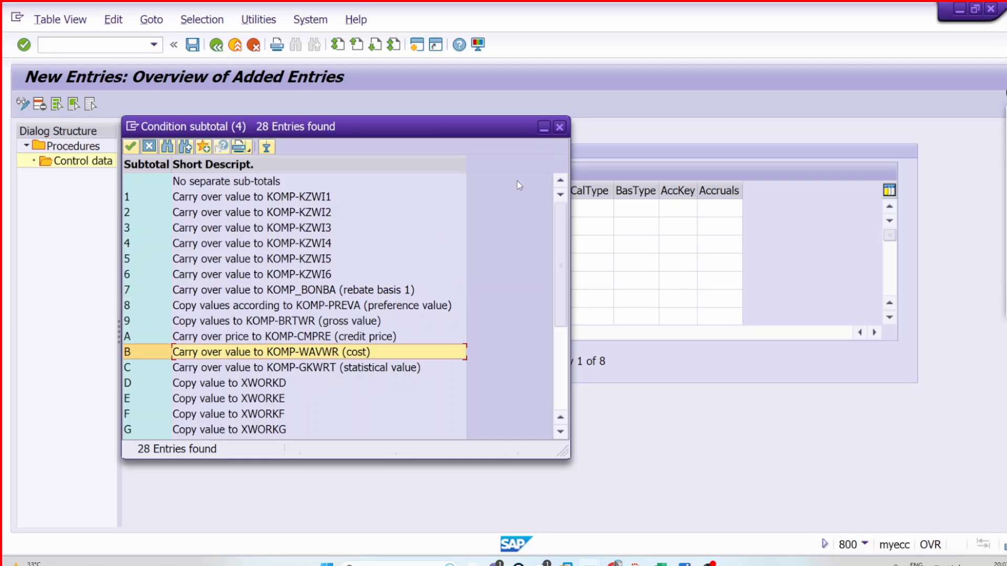
pyautogui.click(556, 127)
# Switch to the Excel workbook and enter the heading Requirement in cell A201, below the pricing procedure example.
pyautogui.click(529, 204)
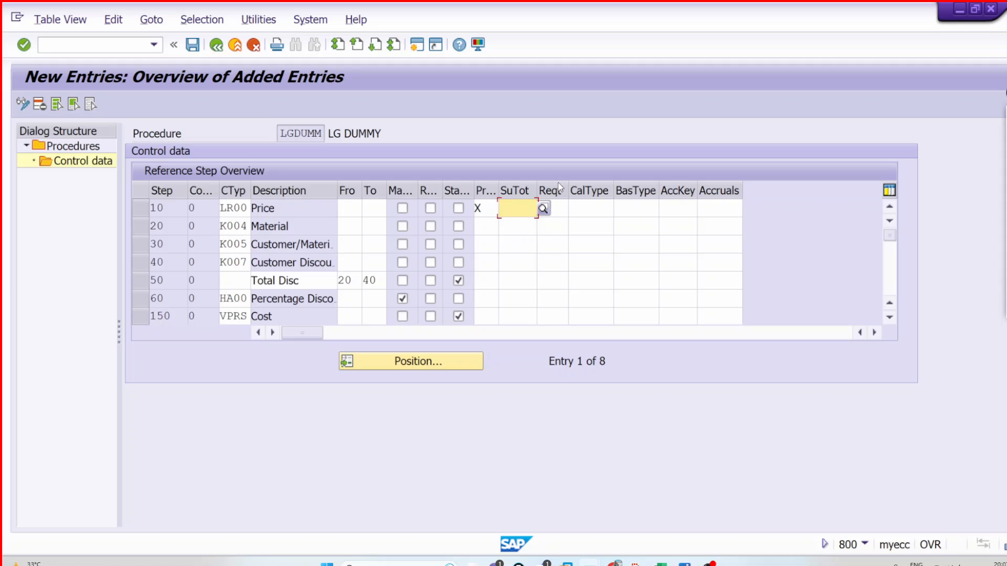
pyautogui.press('Tab')
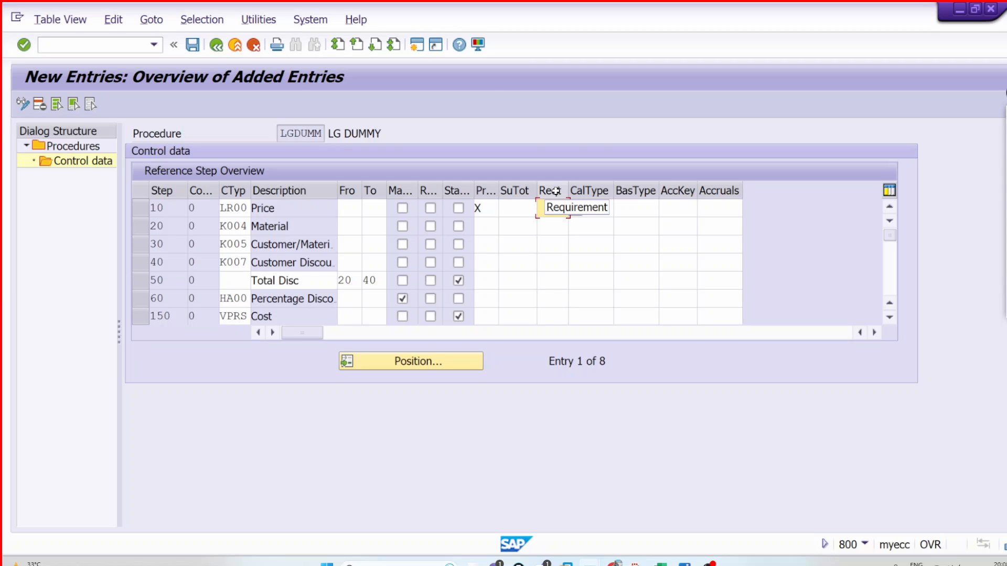
pyautogui.click(675, 557)
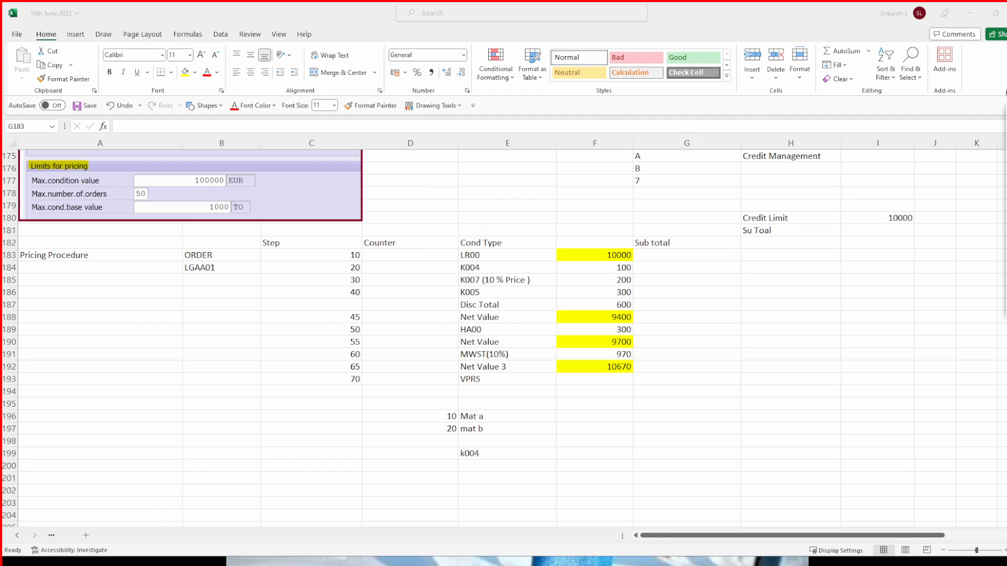
pyautogui.scroll(-3, 465, 402)
pyautogui.scroll(1, 454, 401)
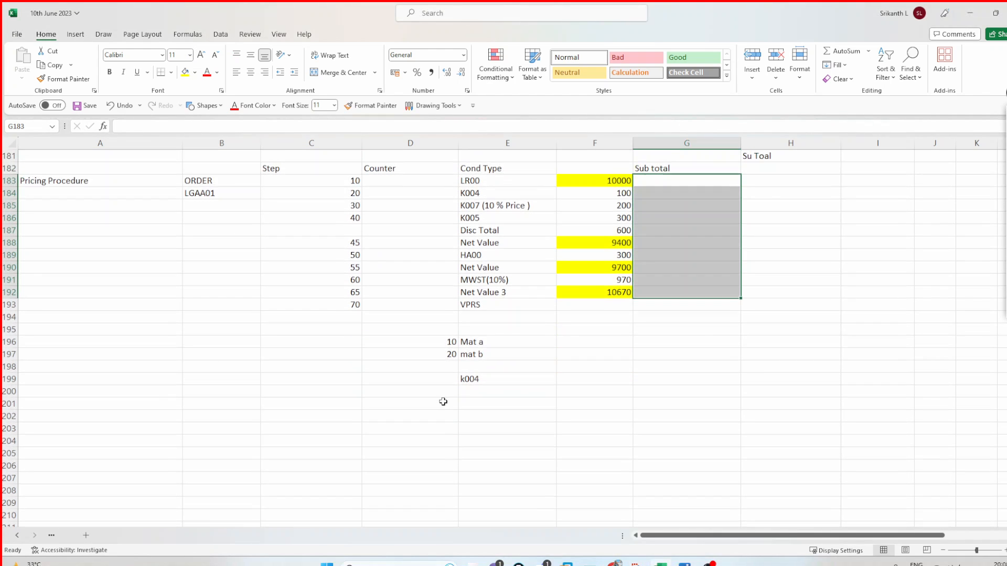
pyautogui.click(117, 400)
pyautogui.write('Requirement')
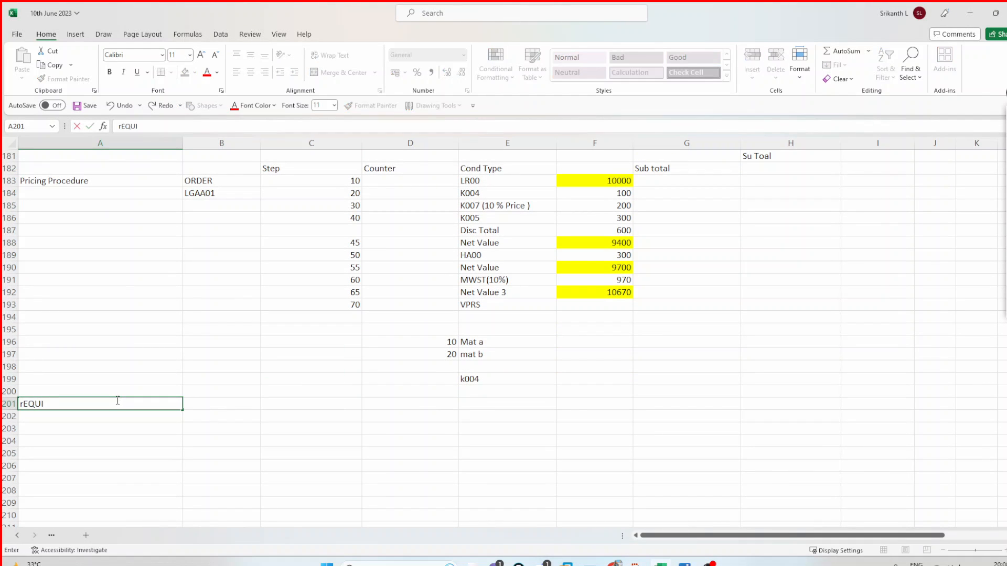
pyautogui.press('Tab')
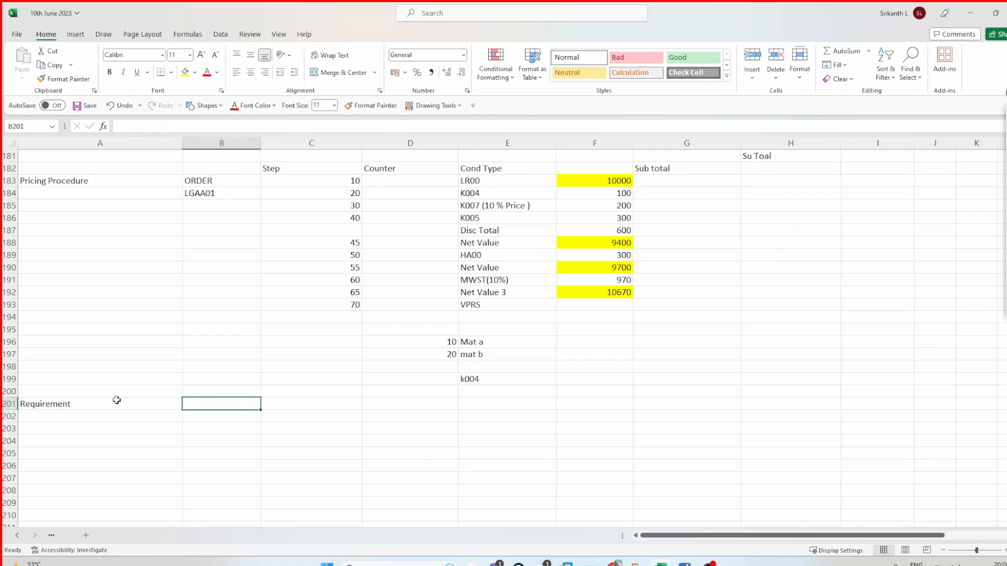
# Enter Pre Defined Conditions in cell B201 as the explanation of the Requirement heading.
pyautogui.write('Pre')
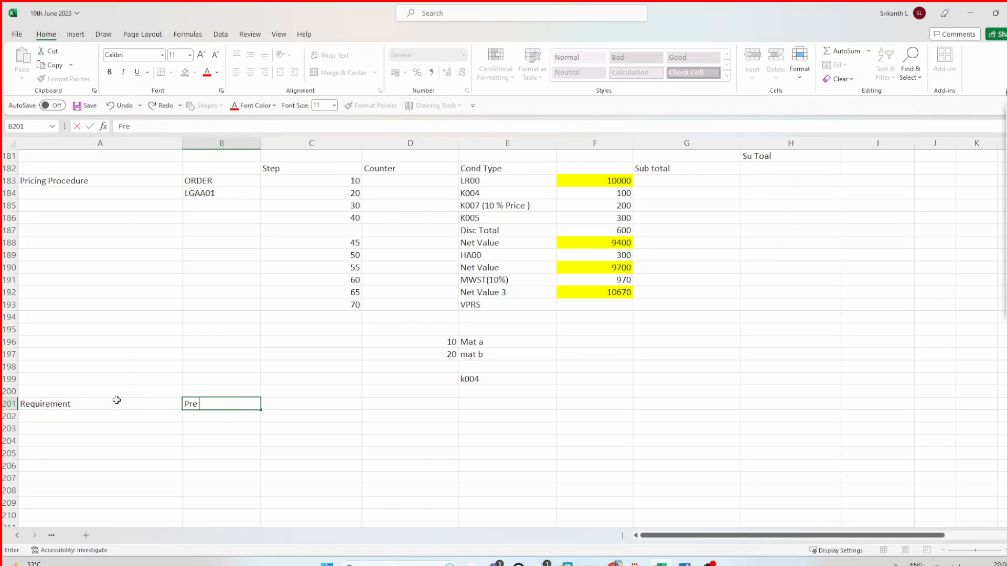
pyautogui.write(' Defn')
pyautogui.press('BackSpace')
pyautogui.write('fined Conditions')
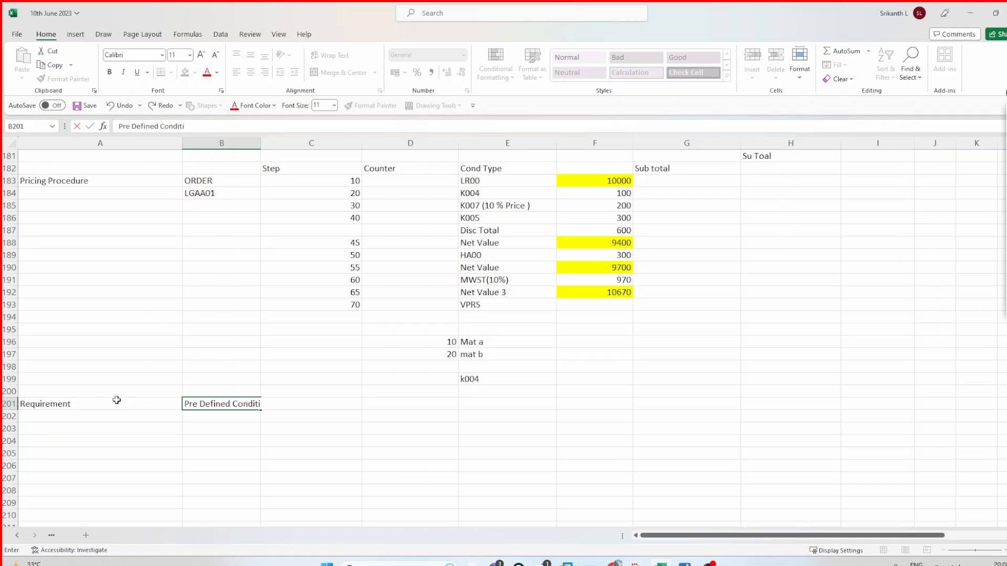
# Format the Requirement heading in A201 with yellow fill and bold red text.
pyautogui.click(134, 407)
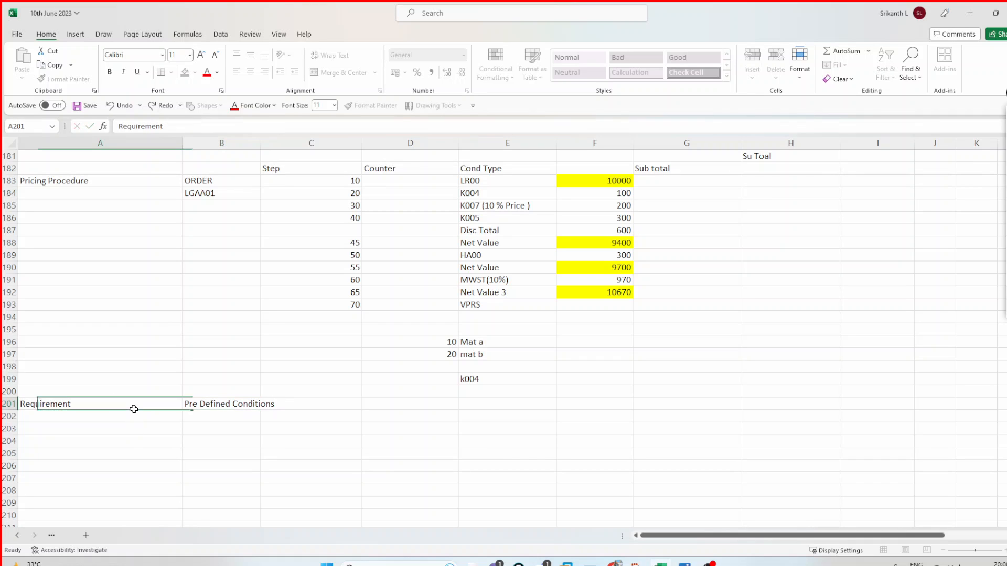
pyautogui.click(184, 72)
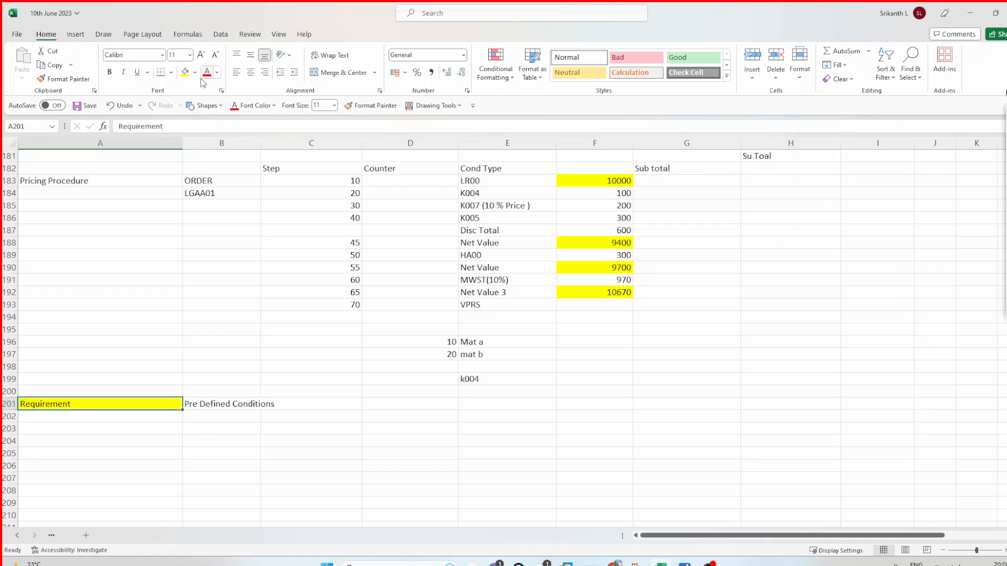
pyautogui.click(207, 72)
pyautogui.click(109, 72)
pyautogui.click(486, 407)
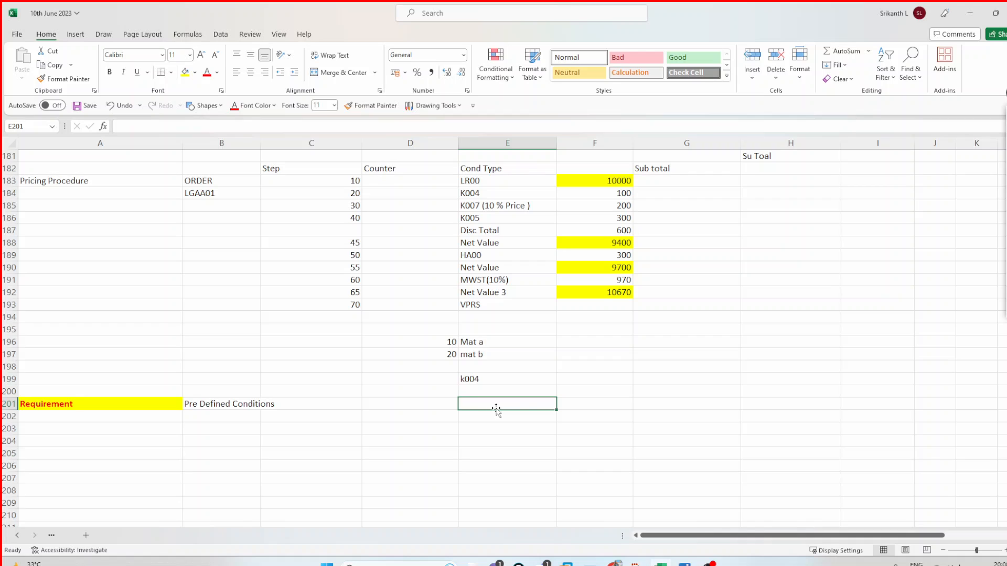
# List the example conditions 90%, 5 Lakh/Anum and Girl in cells F201 to F203.
pyautogui.click(598, 400)
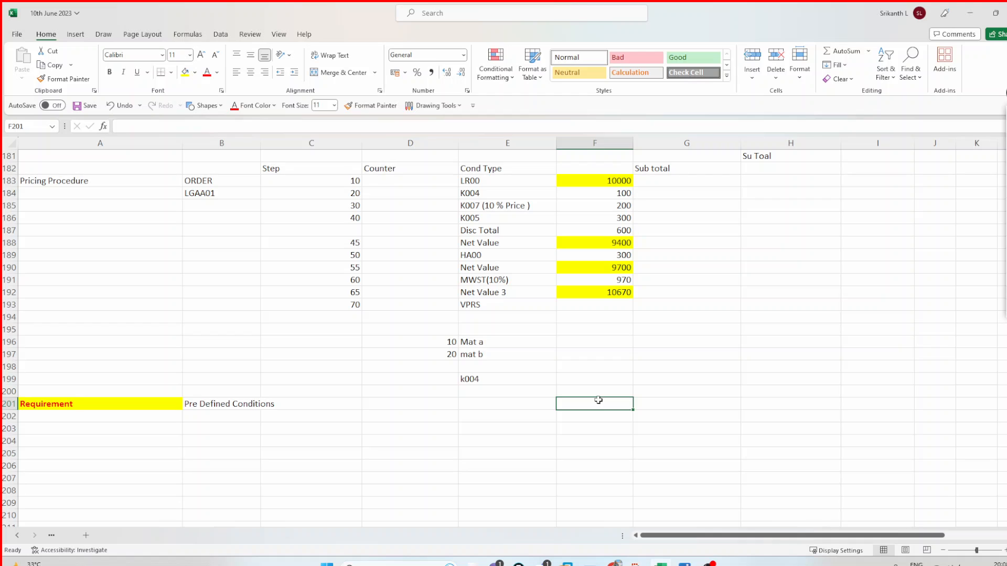
pyautogui.write('90')
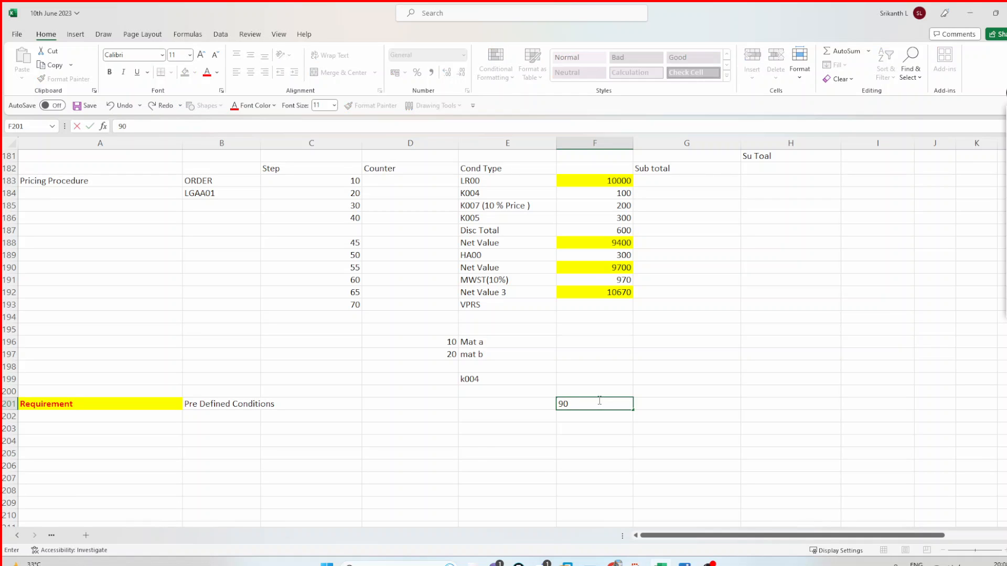
pyautogui.write('%')
pyautogui.press('Return')
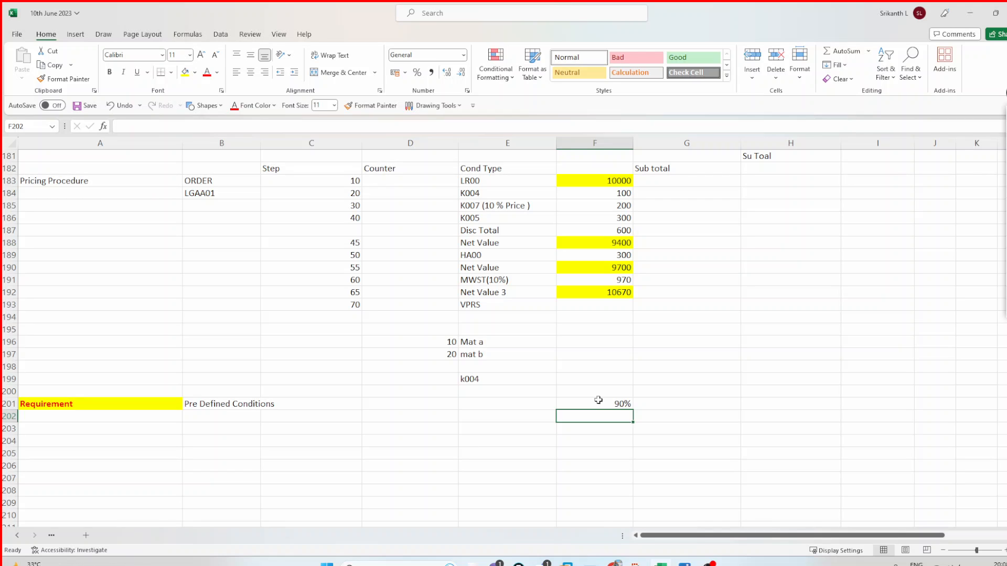
pyautogui.write('5 La')
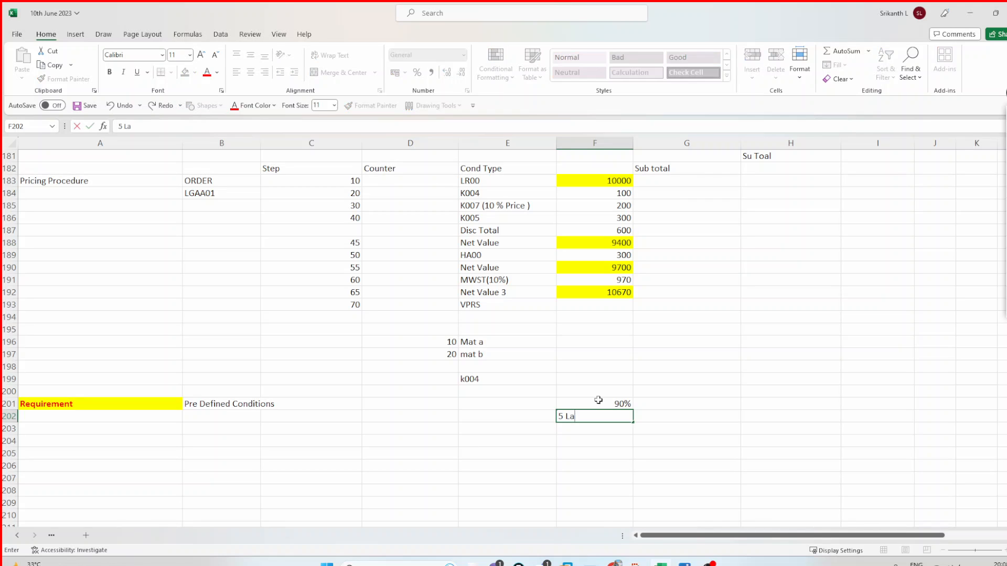
pyautogui.write('kh/Anum')
pyautogui.press('Return')
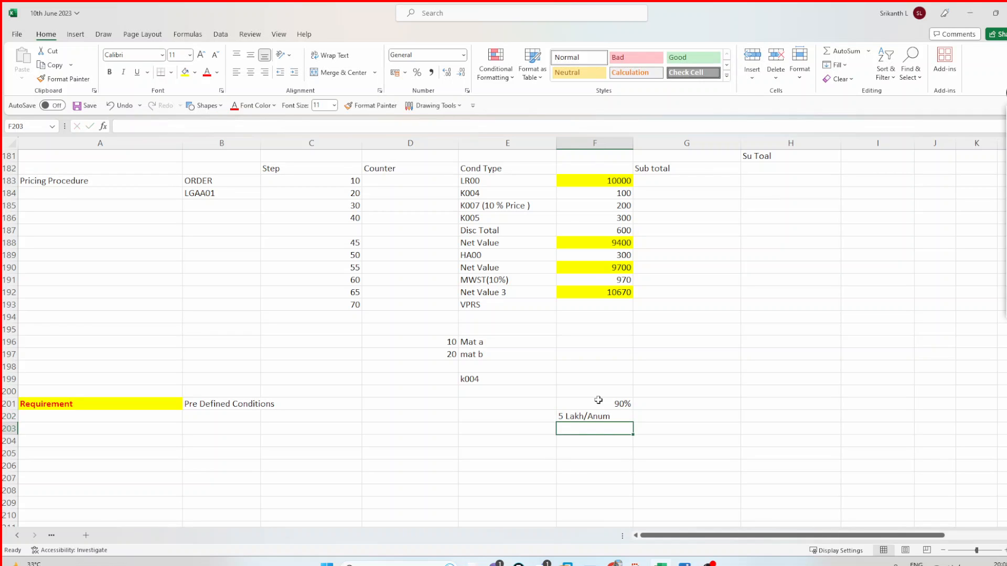
pyautogui.write('Girl')
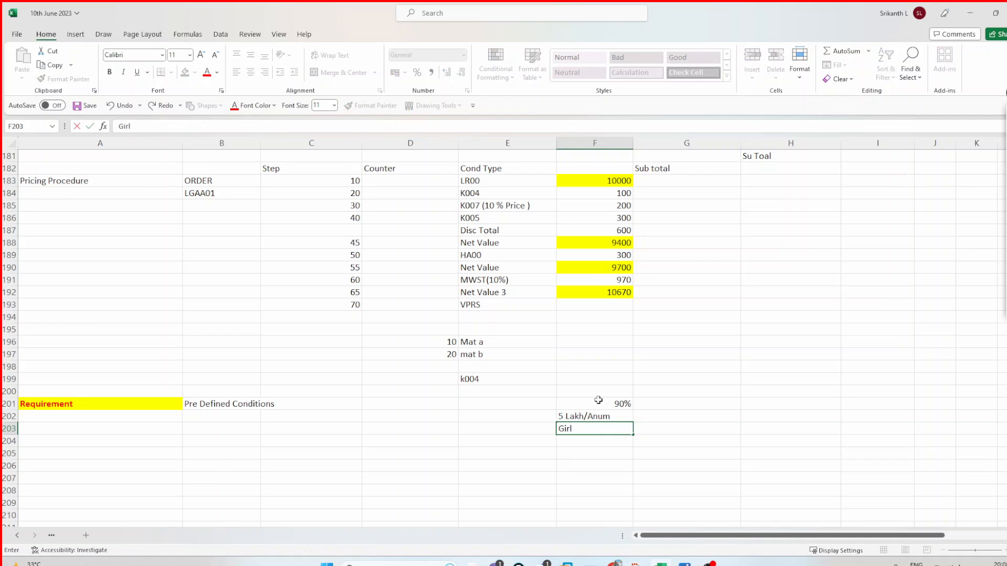
pyautogui.moveTo(598, 402); pyautogui.dragTo(600, 426)
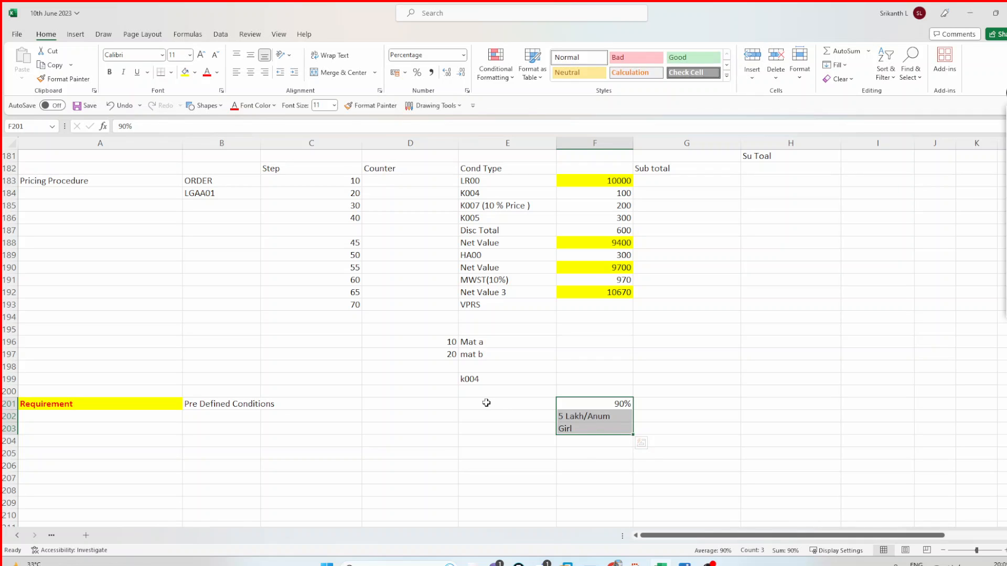
# Label the example conditions by entering Scholoriship in cell D201.
pyautogui.click(448, 405)
pyautogui.write('Sc')
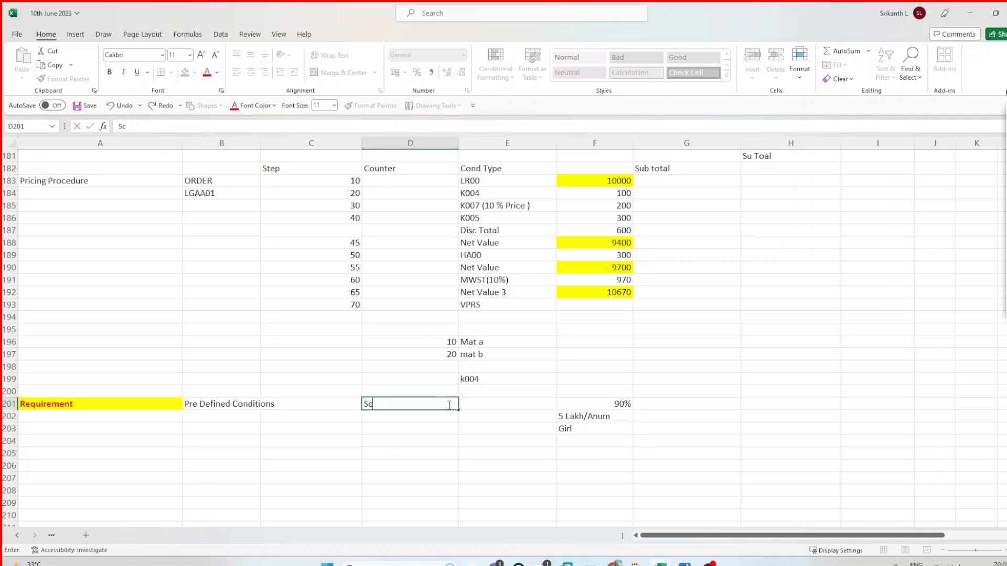
pyautogui.write('holoriship')
pyautogui.click(435, 430)
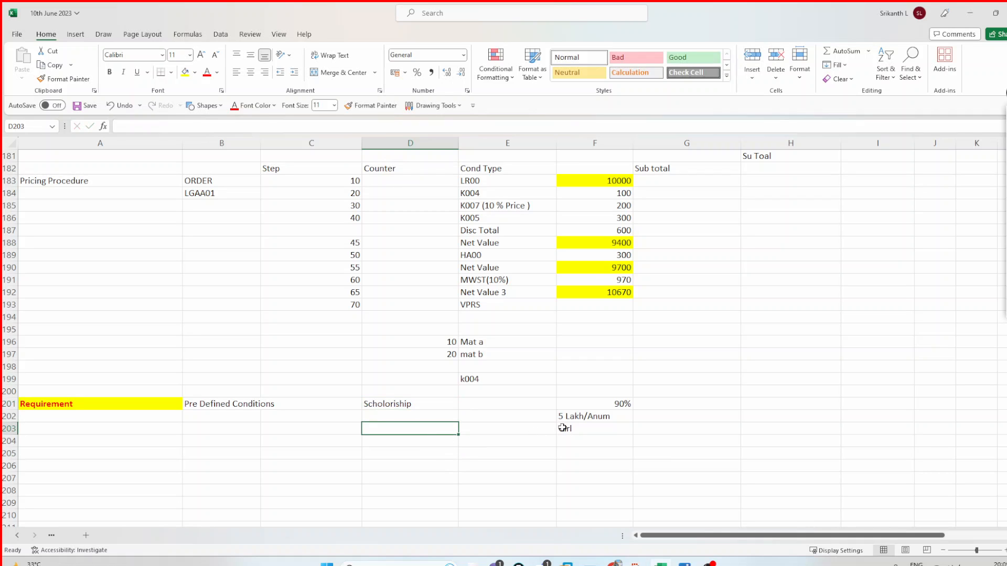
# Review the scholarship conditions in F201:F203 and relate the Pre Defined Conditions entry to the LR00 condition type row.
pyautogui.click(562, 428)
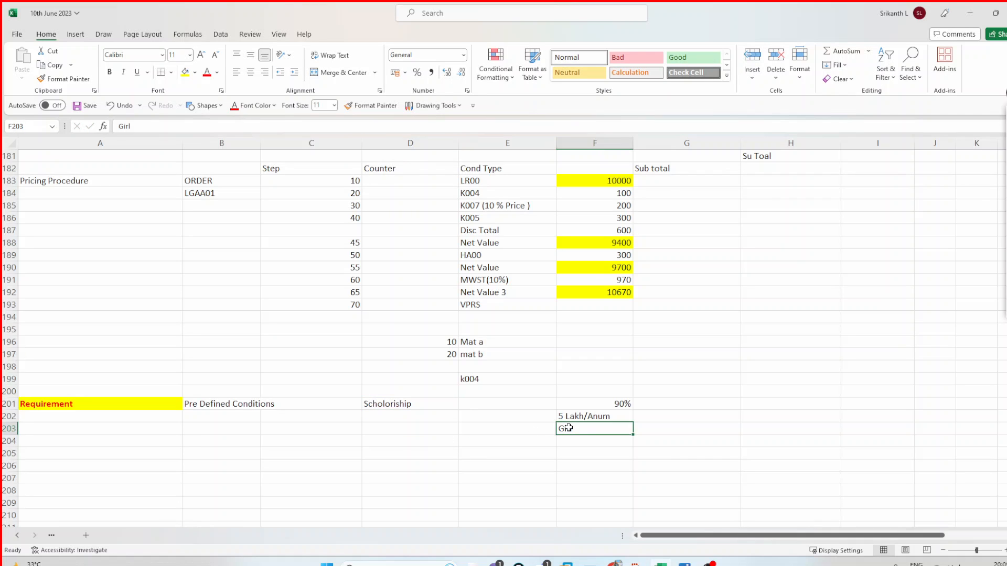
pyautogui.click(606, 404)
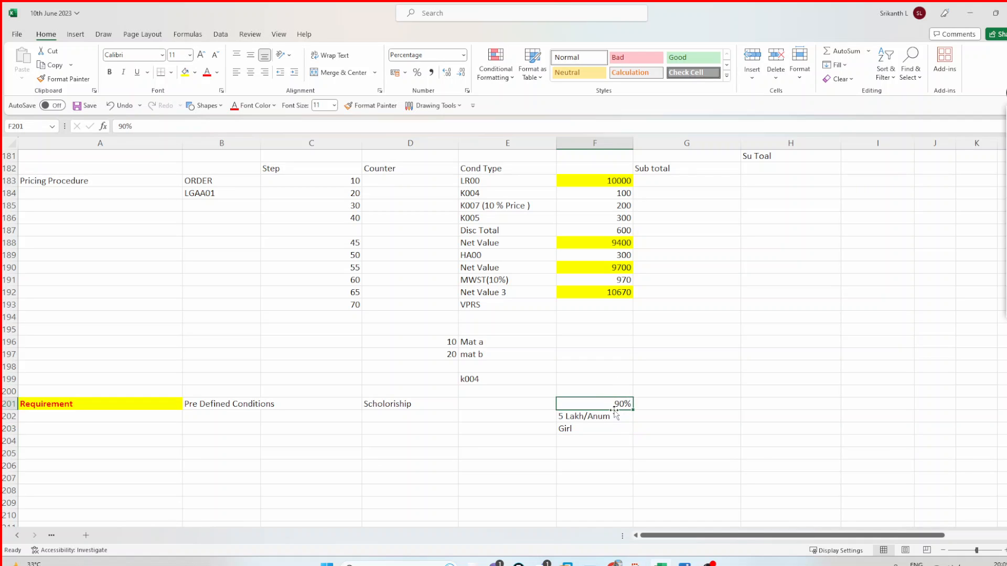
pyautogui.click(610, 415)
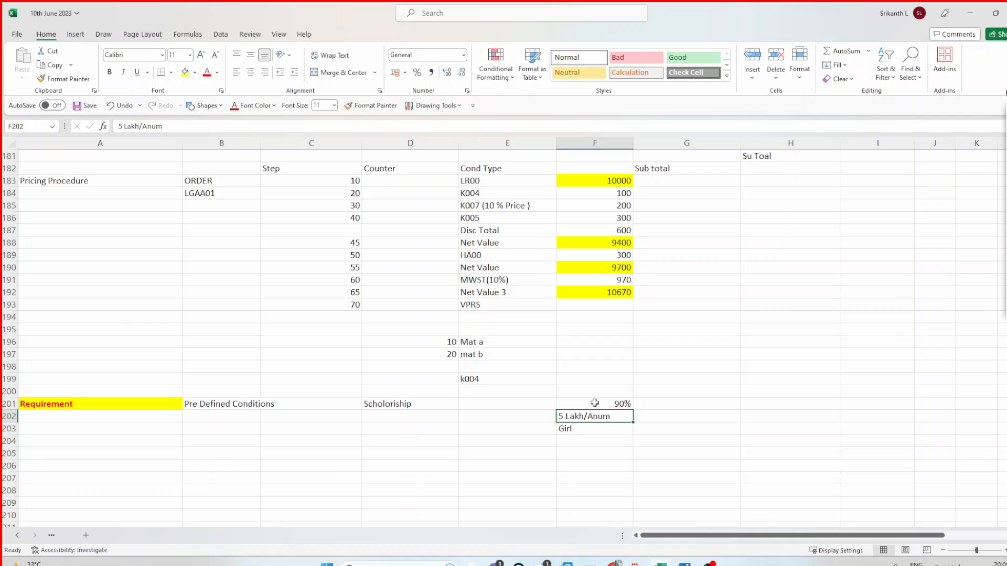
pyautogui.moveTo(594, 405); pyautogui.dragTo(593, 423)
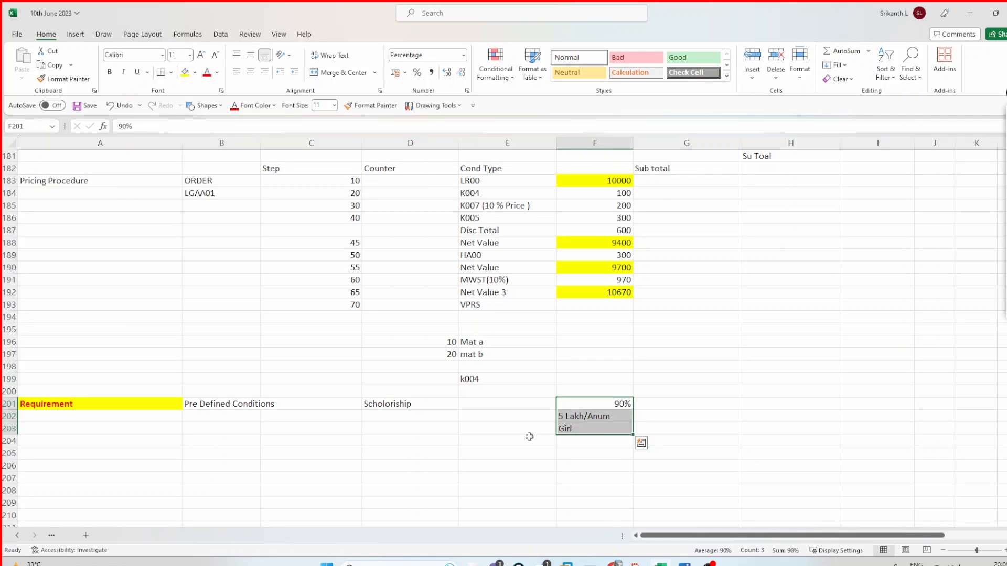
pyautogui.click(438, 407)
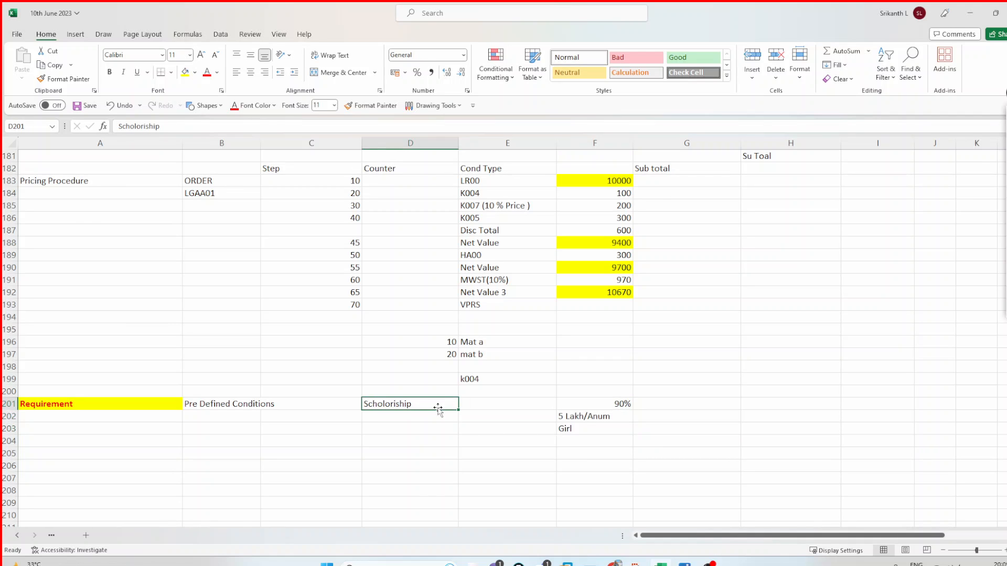
pyautogui.click(255, 404)
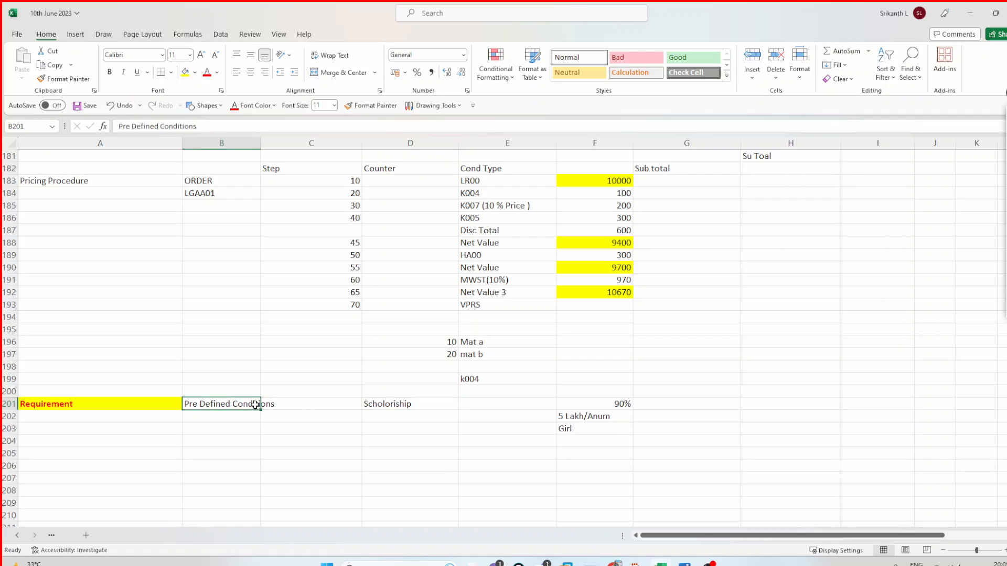
pyautogui.click(471, 183)
pyautogui.click(750, 179)
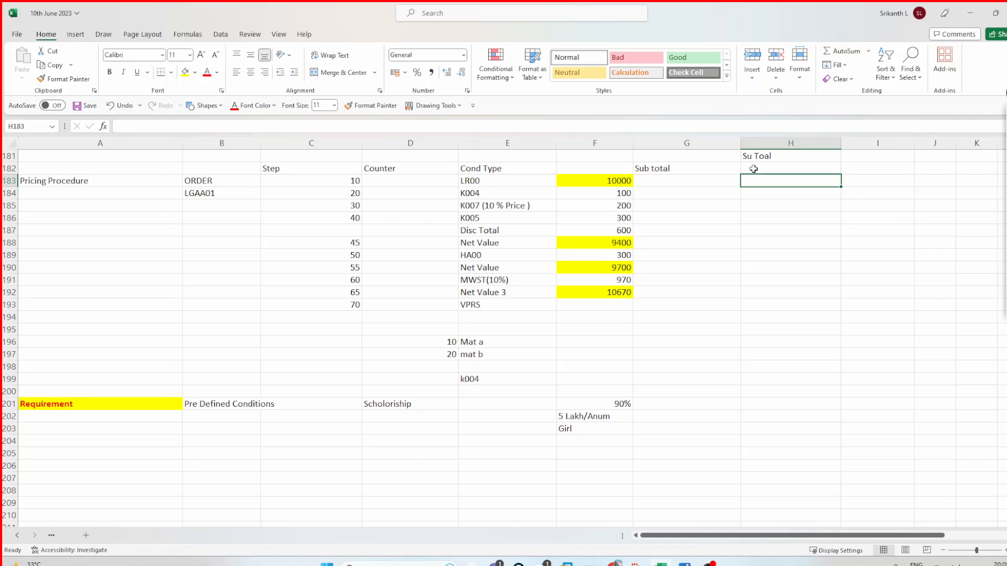
pyautogui.click(232, 405)
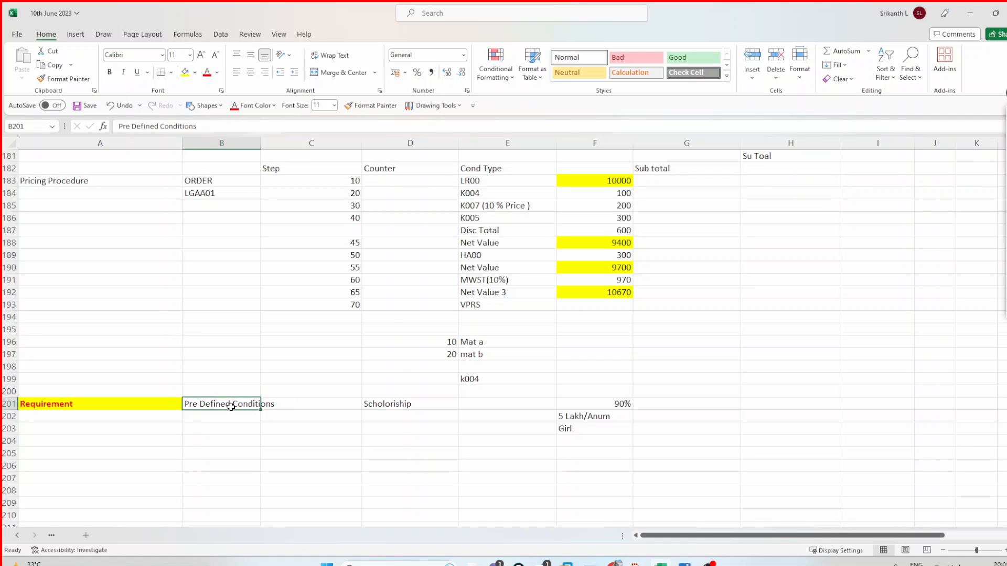
pyautogui.click(754, 180)
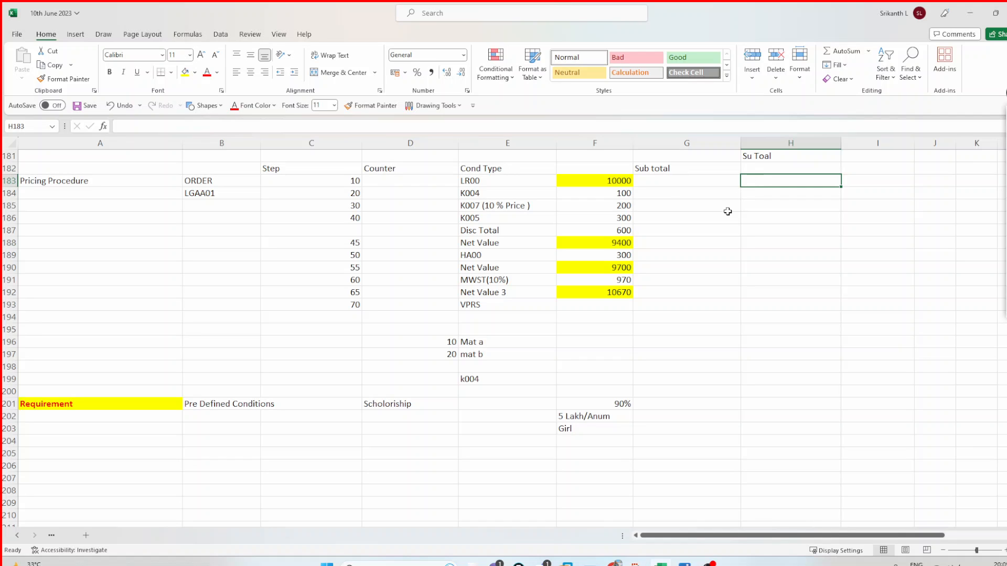
pyautogui.doubleClick(761, 181)
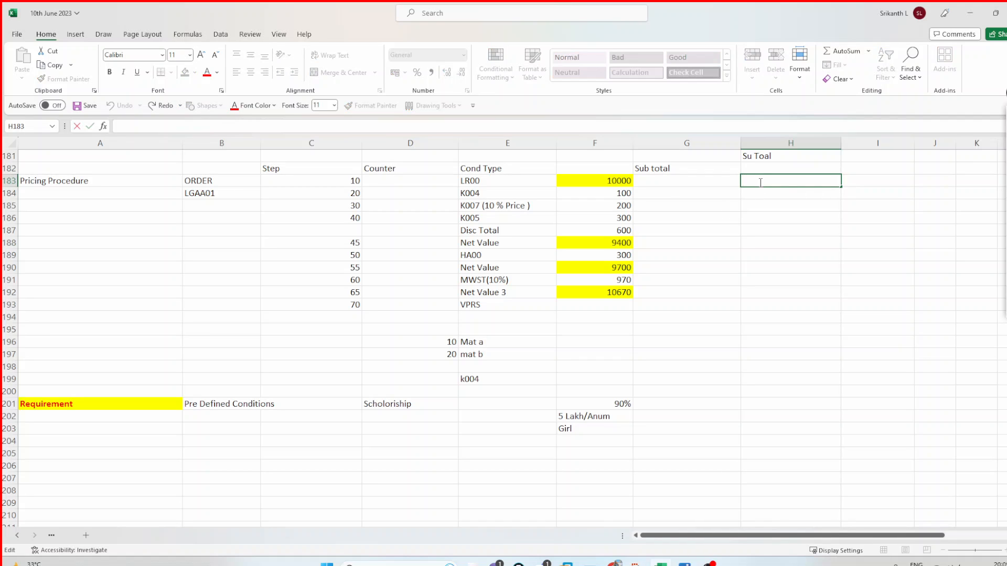
pyautogui.click(520, 184)
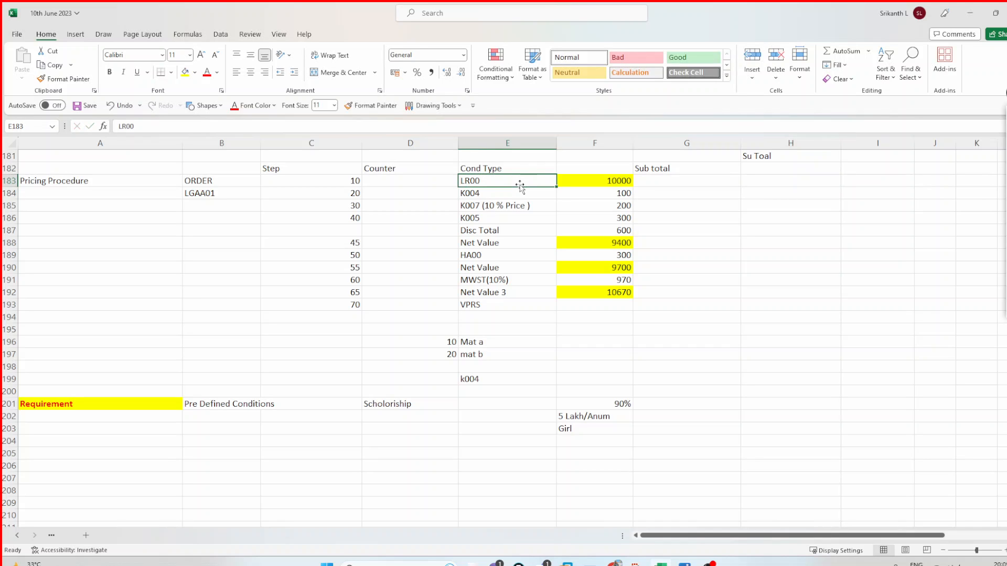
# Switch to the SAP pricing procedure, look up the requirement routines for the step 10 LR00 row, and close the list.
pyautogui.click(594, 563)
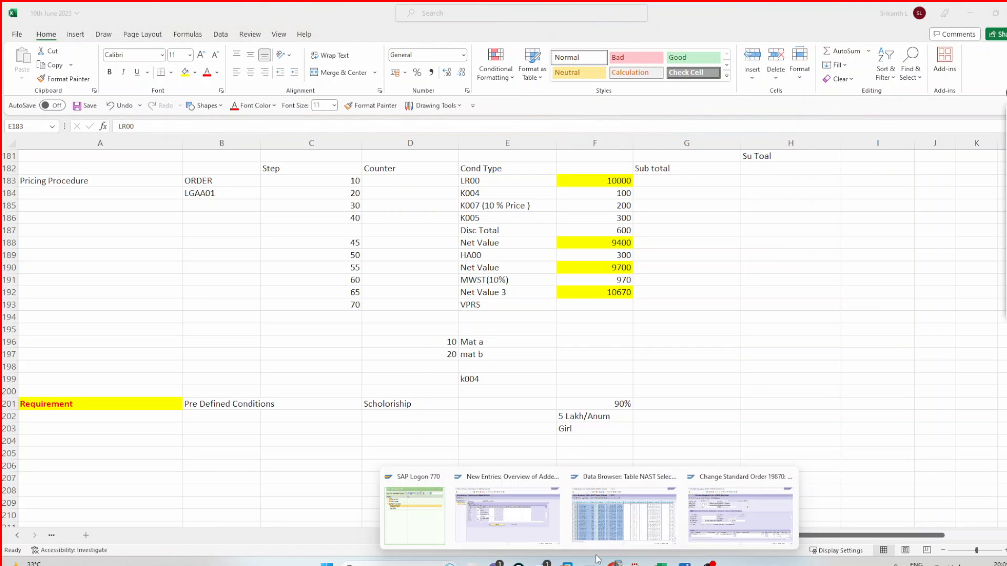
pyautogui.click(521, 514)
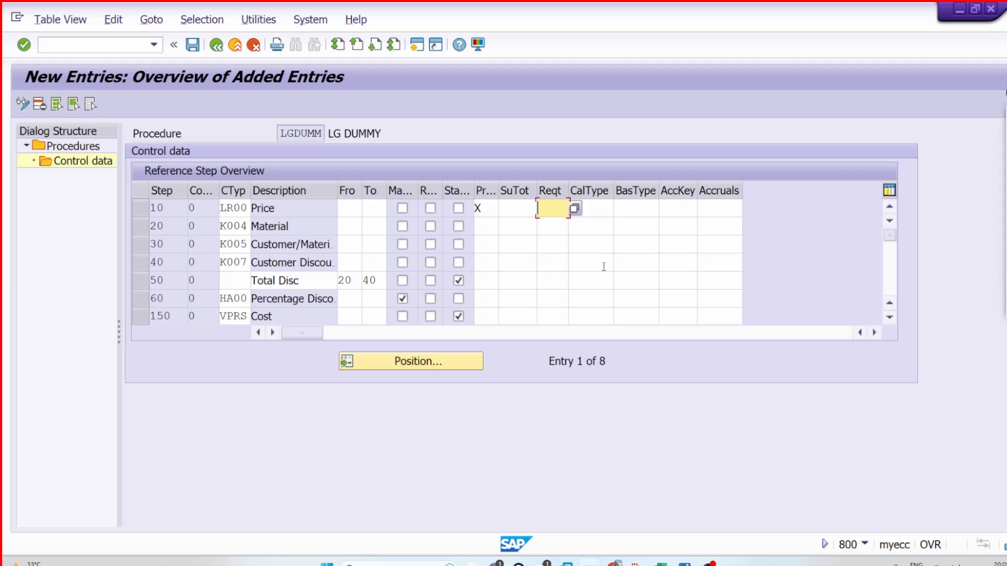
pyautogui.click(576, 209)
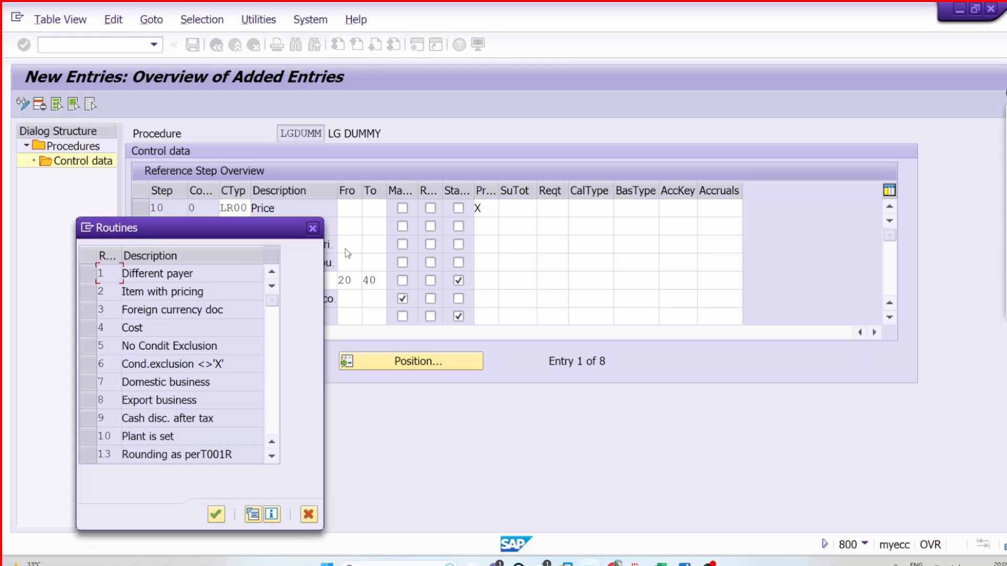
pyautogui.click(313, 228)
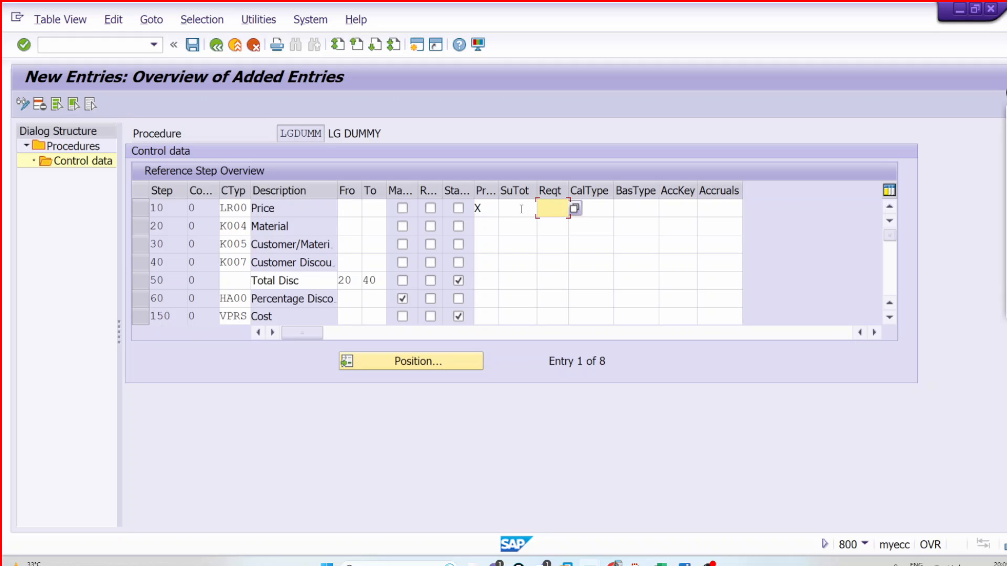
# Assign requirement 2 to the step 10 LR00 price row of the LGDUMM pricing procedure.
pyautogui.write('2')
pyautogui.press('Return')
pyautogui.click(223, 207)
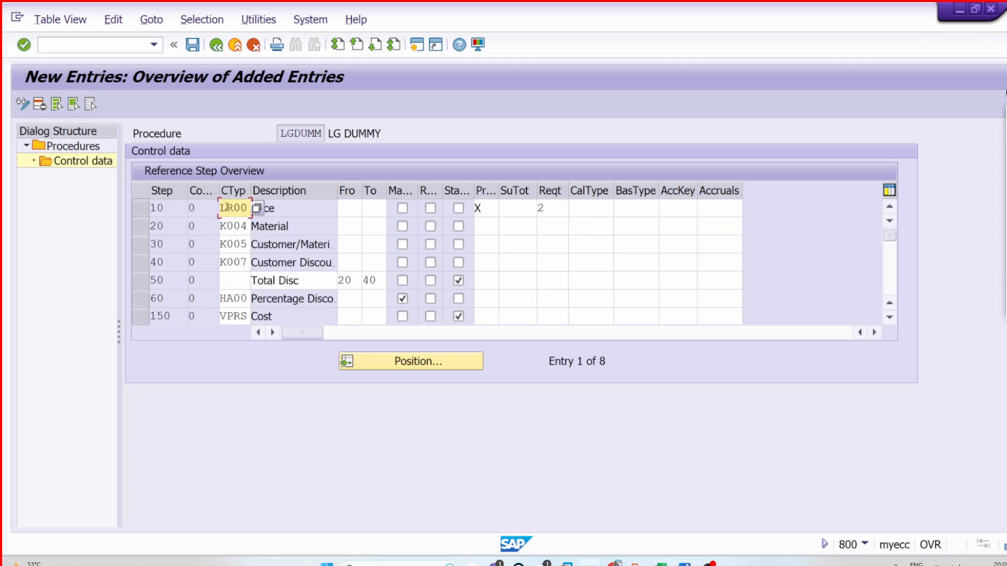
# Look up requirement routine 2, Item with pricing, for the LR00 row and examine the pricing comment in its source code.
pyautogui.click(553, 208)
pyautogui.click(575, 210)
pyautogui.press('F4')
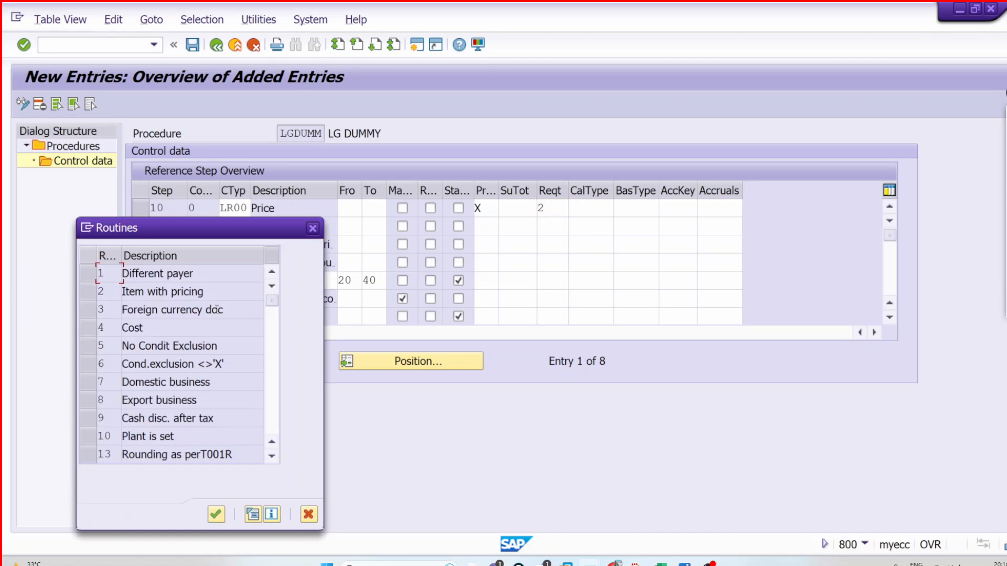
pyautogui.click(92, 296)
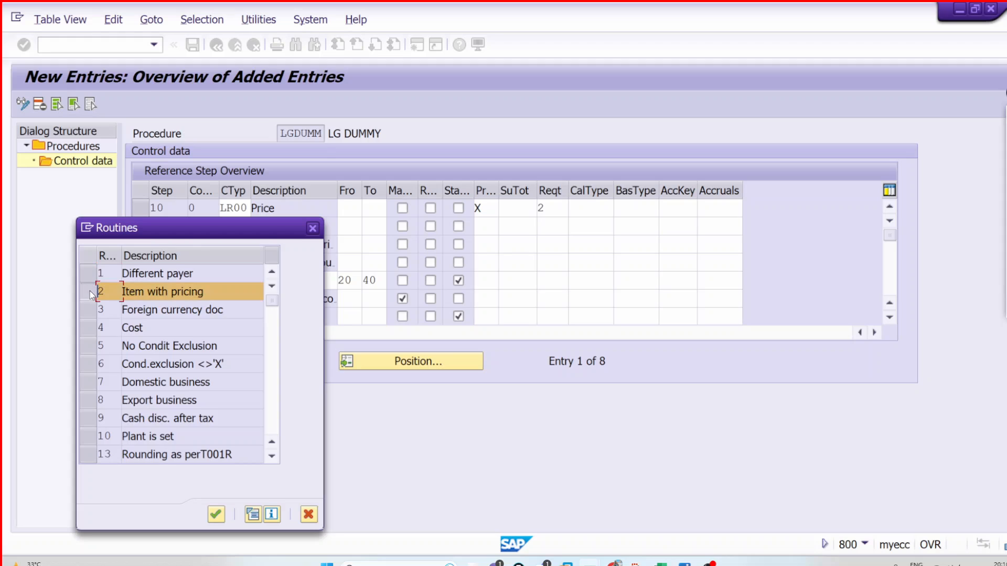
pyautogui.click(251, 516)
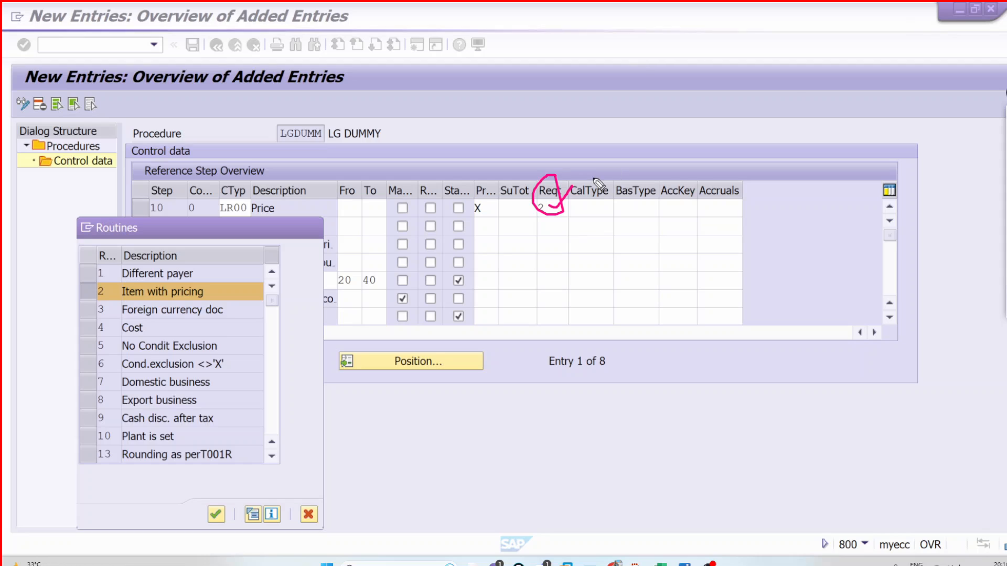
pyautogui.moveTo(566, 153)
pyautogui.mouseDown()
pyautogui.moveTo(626, 129)
pyautogui.moveTo(618, 138)
pyautogui.moveTo(651, 114)
pyautogui.moveTo(673, 119)
pyautogui.mouseUp()
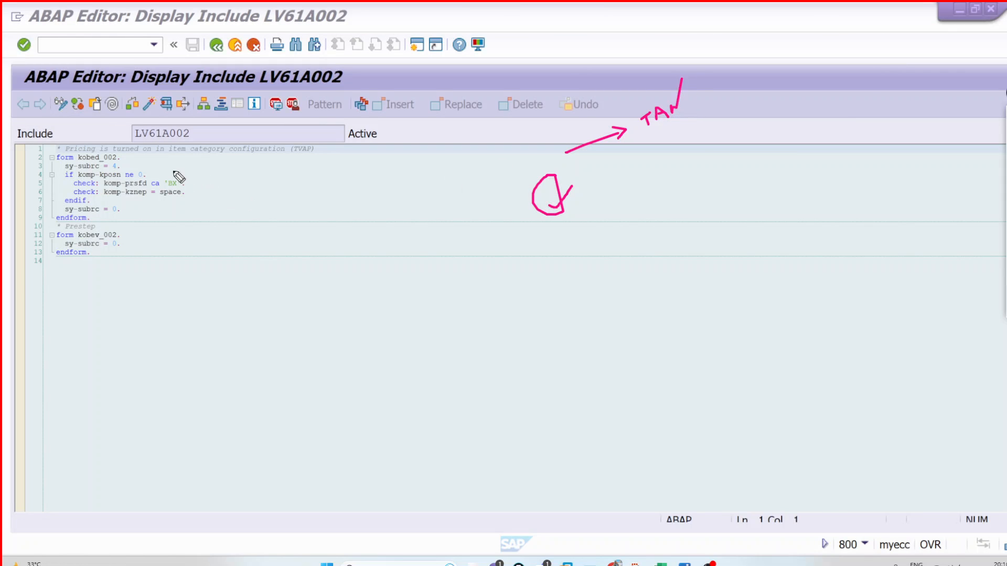
pyautogui.moveTo(124, 160); pyautogui.dragTo(170, 161)
pyautogui.moveTo(273, 163); pyautogui.dragTo(322, 161)
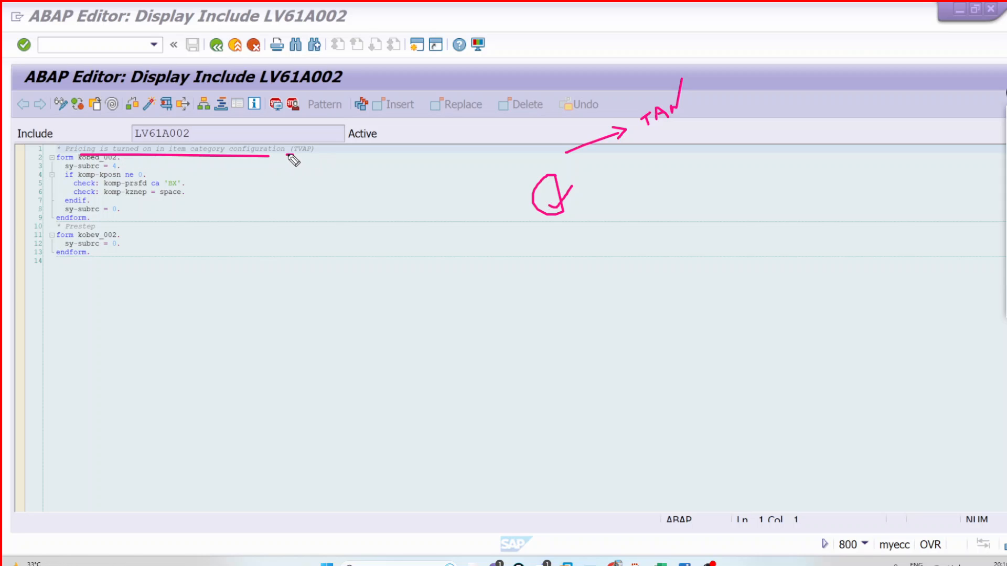
# Switch to the Data Browser session for table NAST, leave it, and start item category maintenance with VOV7.
pyautogui.moveTo(593, 564)
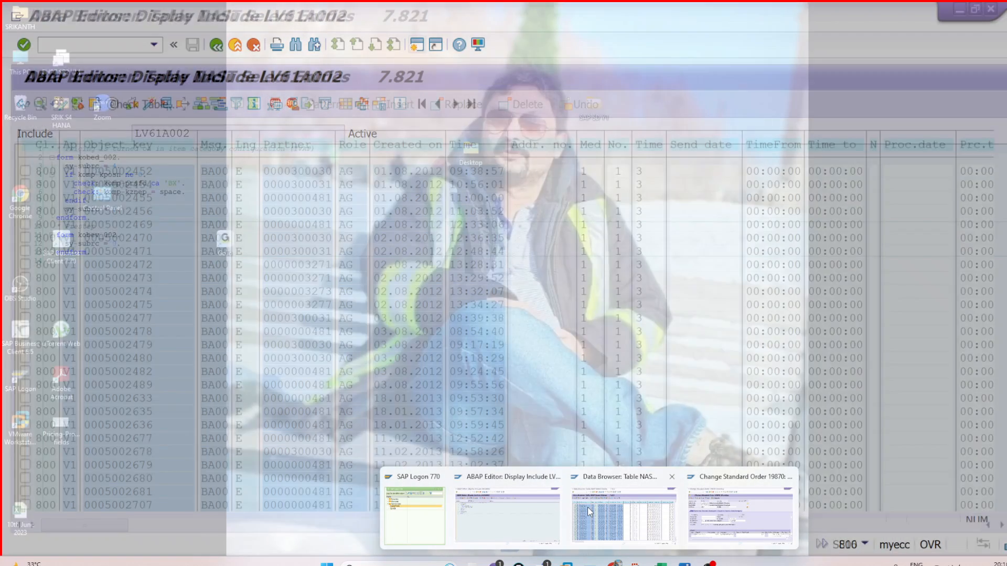
pyautogui.click(595, 511)
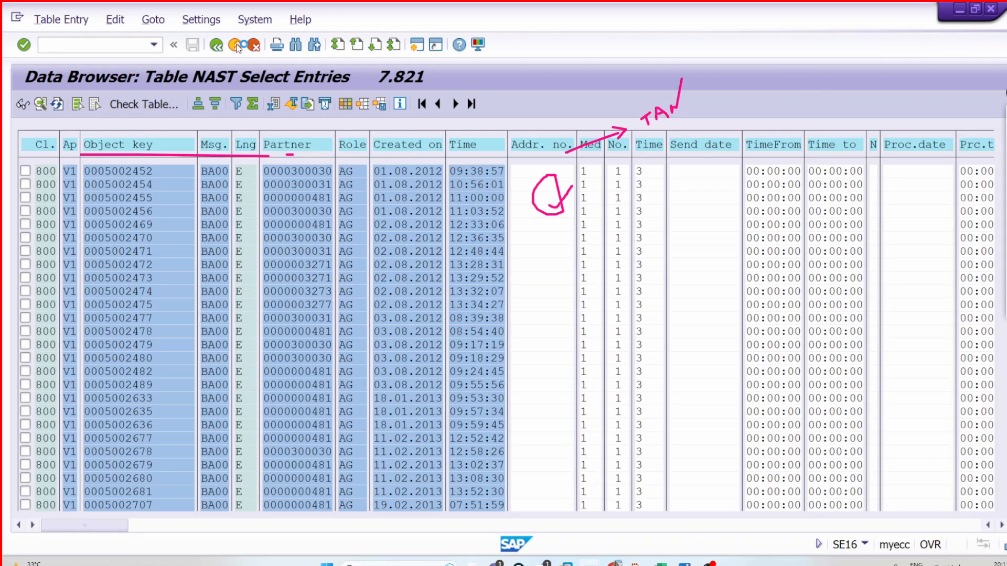
pyautogui.click(237, 46)
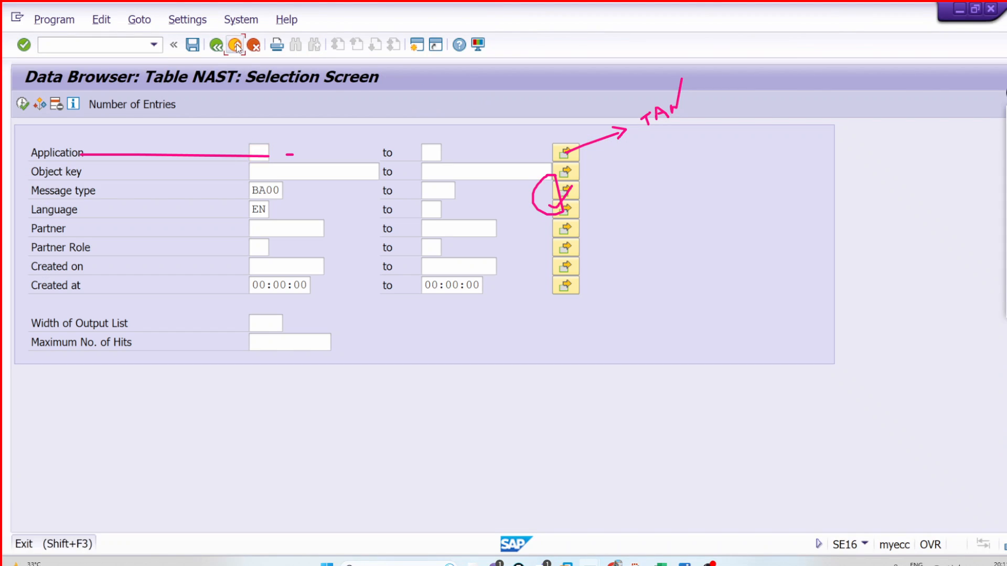
pyautogui.click(236, 44)
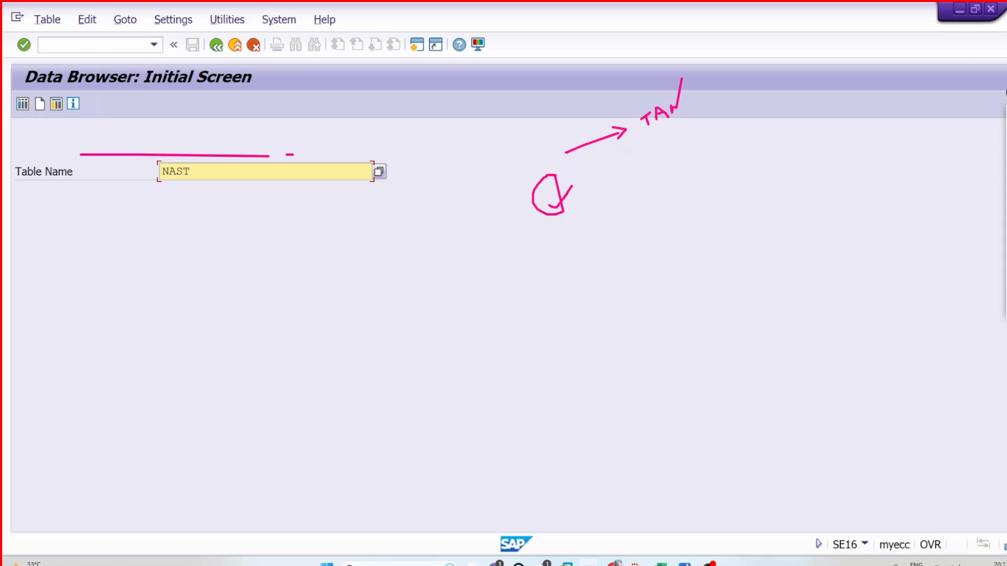
pyautogui.click(324, 98)
pyautogui.press('Escape')
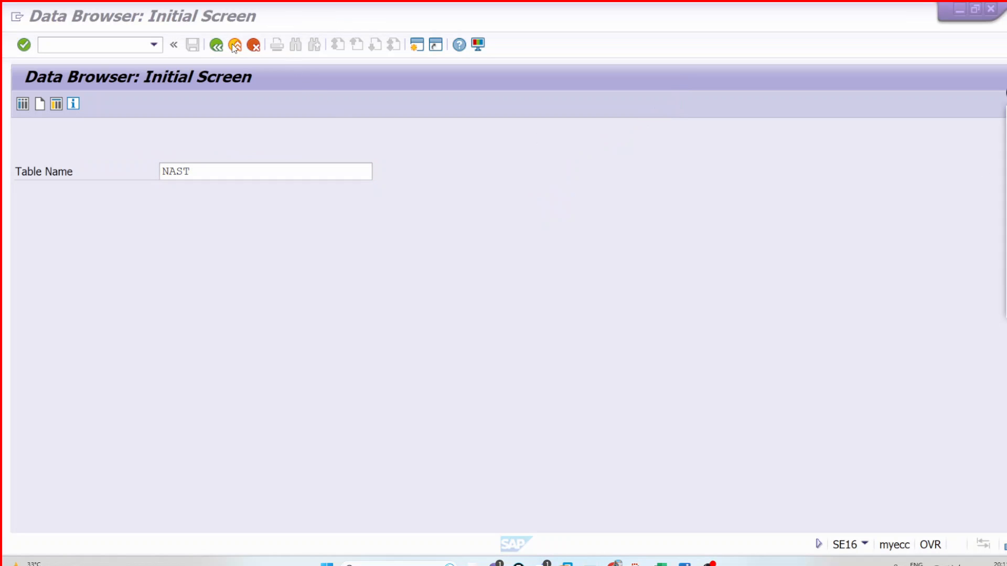
pyautogui.click(234, 46)
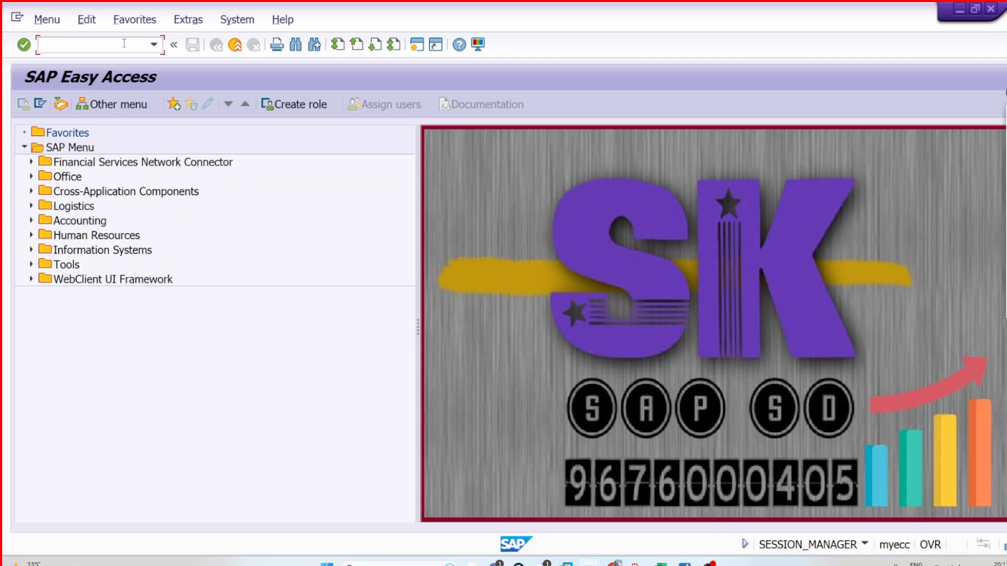
pyautogui.press('Return')
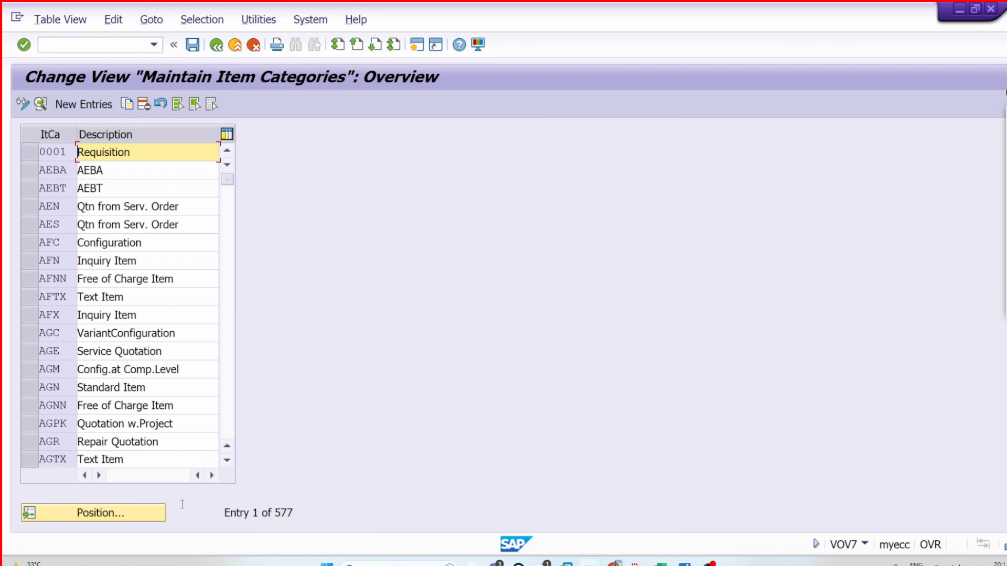
# Locate item category TAN in the overview and open its details.
pyautogui.click(152, 508)
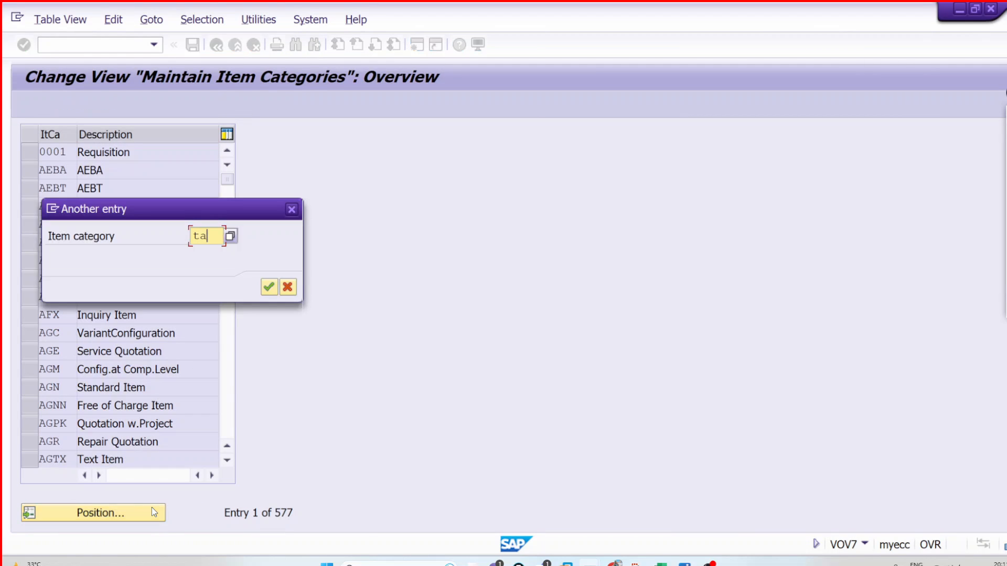
pyautogui.write('tan')
pyautogui.press('Return')
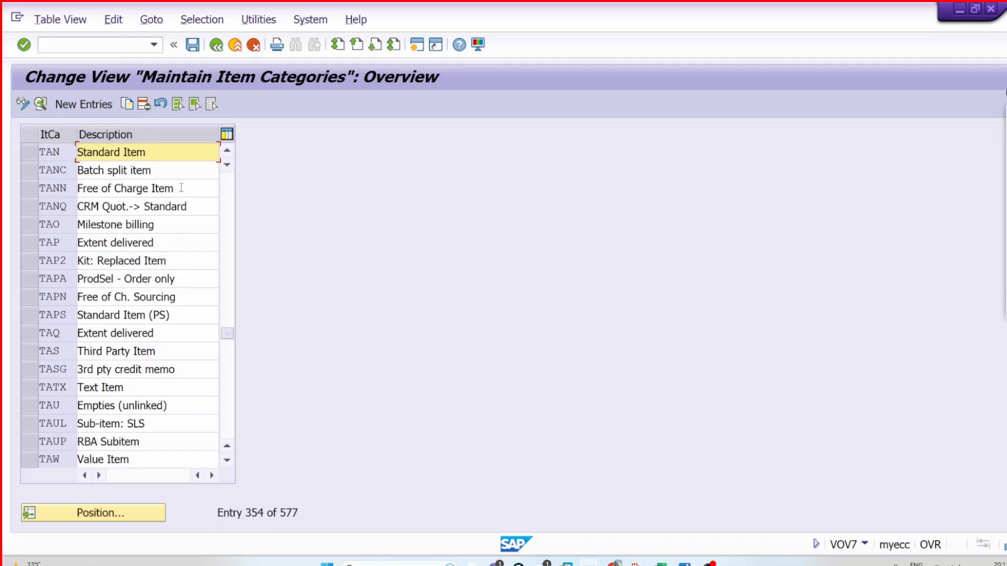
pyautogui.doubleClick(185, 150)
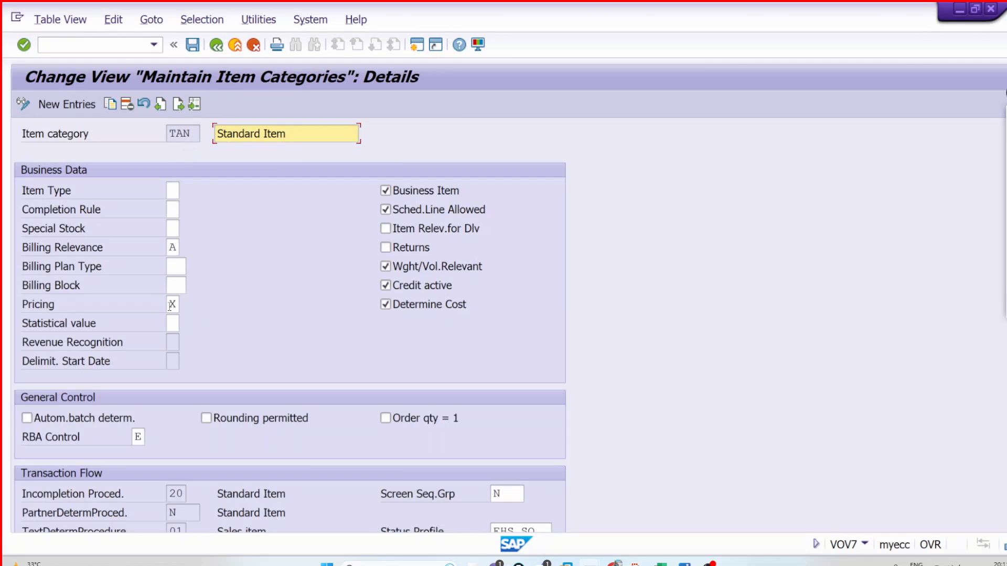
# Change the Pricing setting of item category TAN and save it to the proposed customizing request.
pyautogui.click(171, 305)
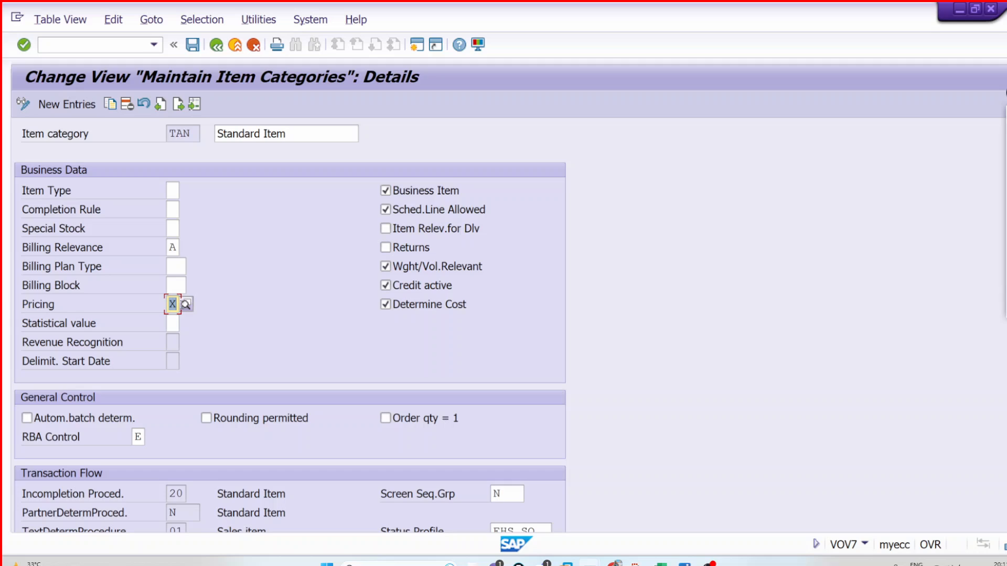
pyautogui.click(177, 305)
pyautogui.press('Return')
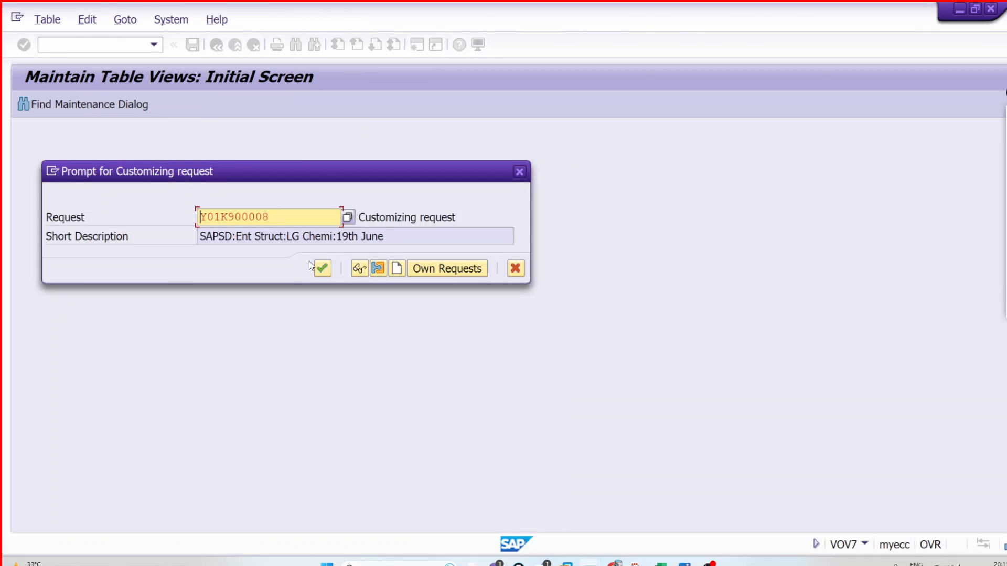
pyautogui.click(322, 268)
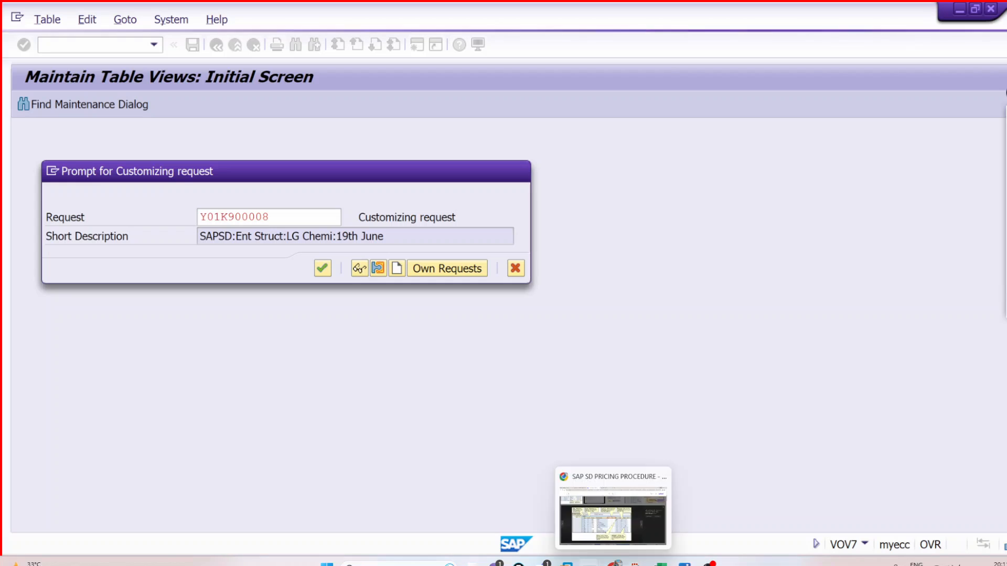
# Return to the session showing routine LV61A002, close the code and the routine list, and save the pricing procedure.
pyautogui.moveTo(589, 562)
pyautogui.click(528, 495)
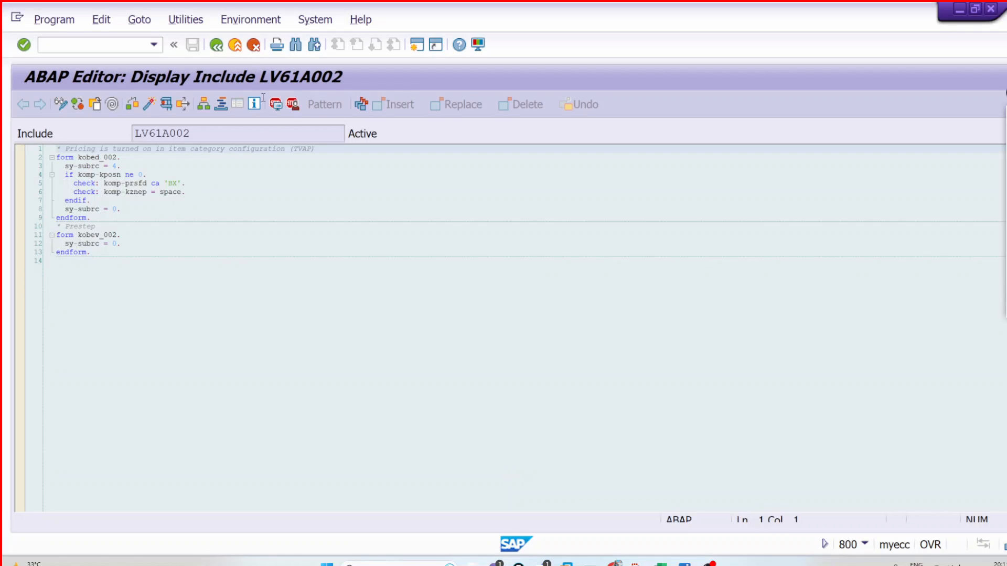
pyautogui.click(228, 50)
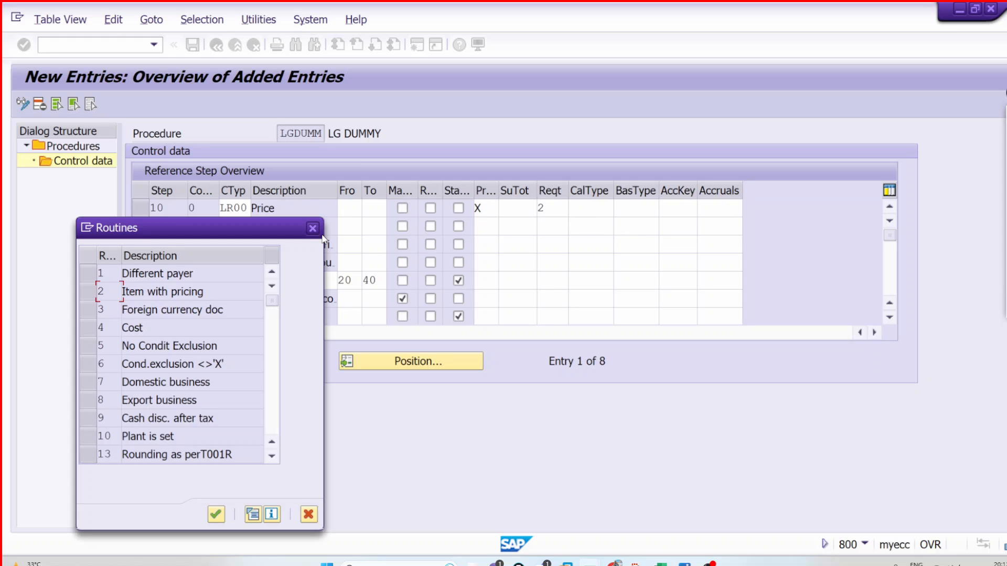
pyautogui.press('Escape')
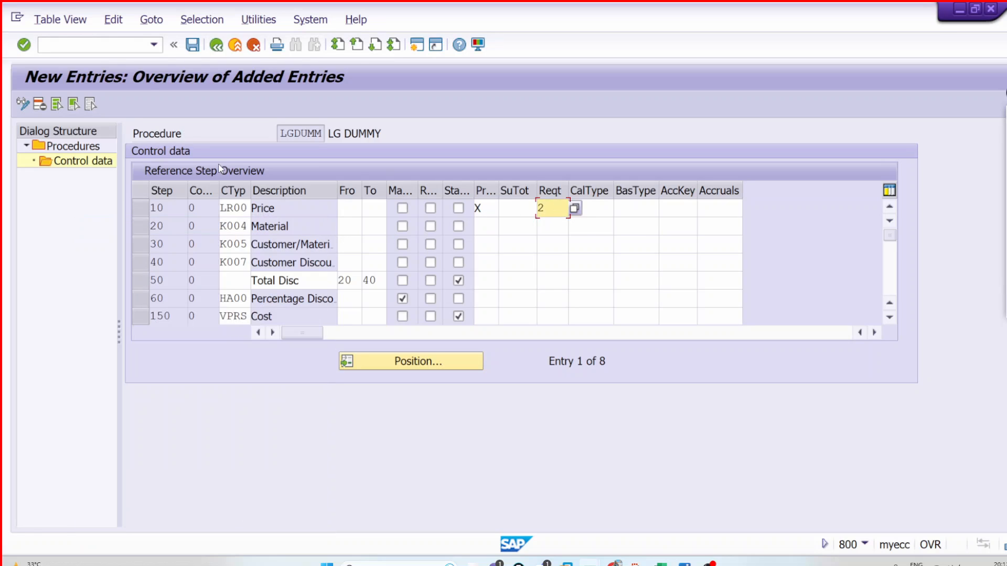
pyautogui.click(191, 45)
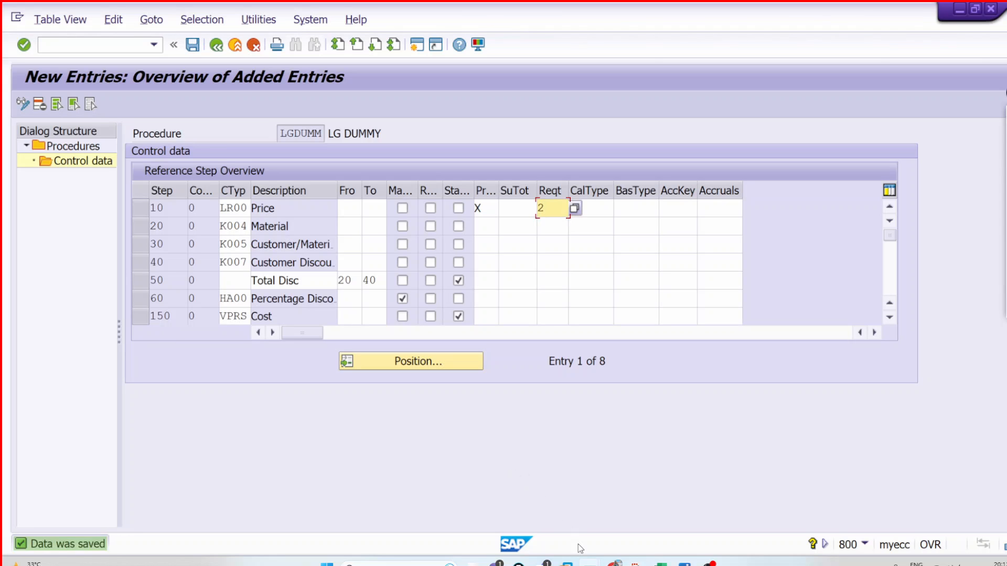
# Switch to the sales order session, leave the existing order, and start a new standard order in VA01 for sales area D000/00/00.
pyautogui.moveTo(598, 524)
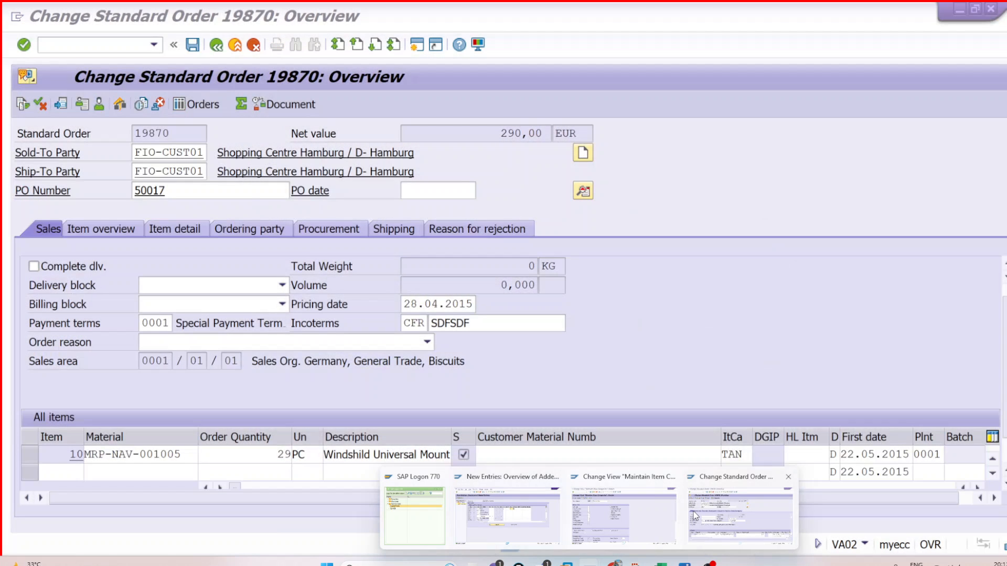
pyautogui.click(693, 512)
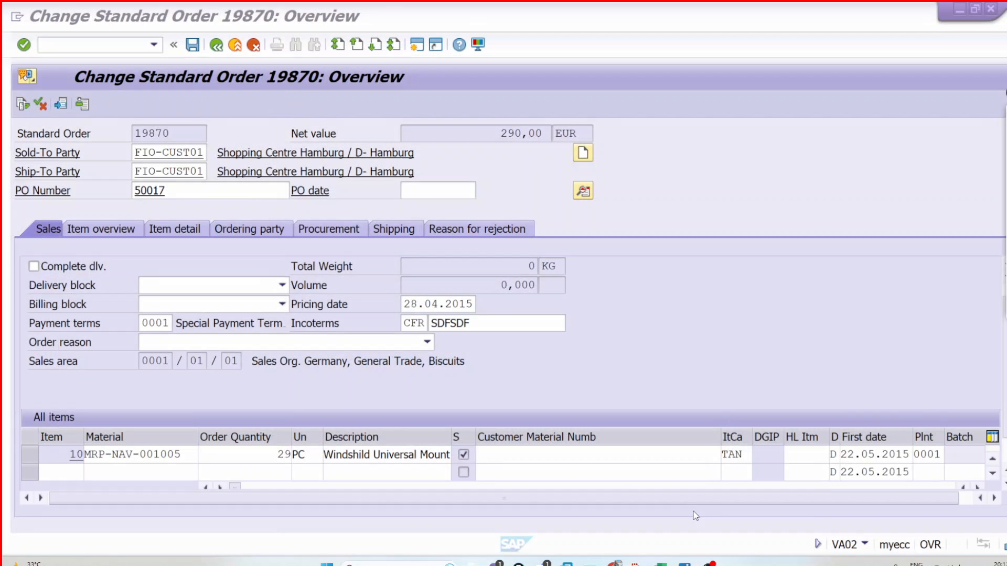
pyautogui.click(235, 45)
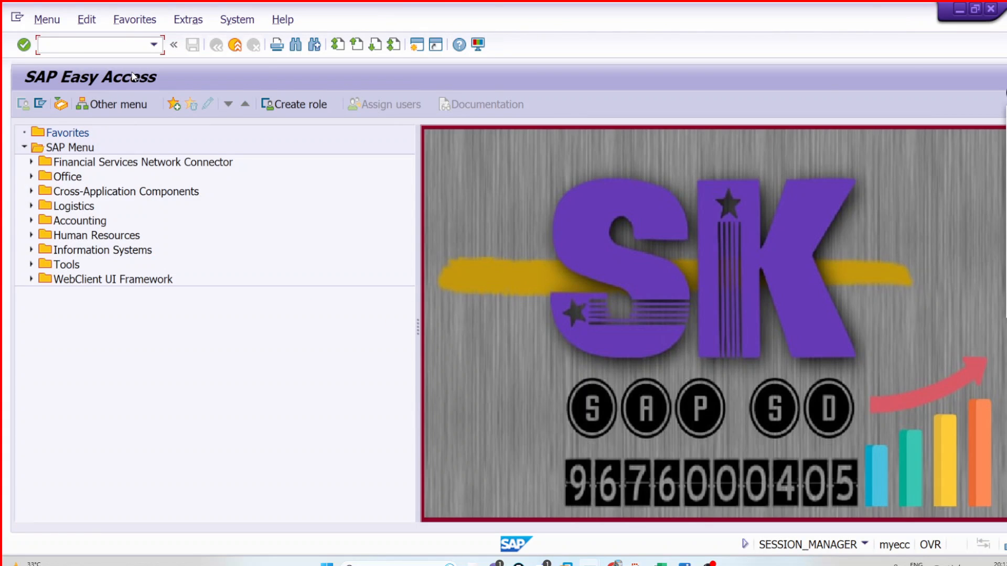
pyautogui.press('Return')
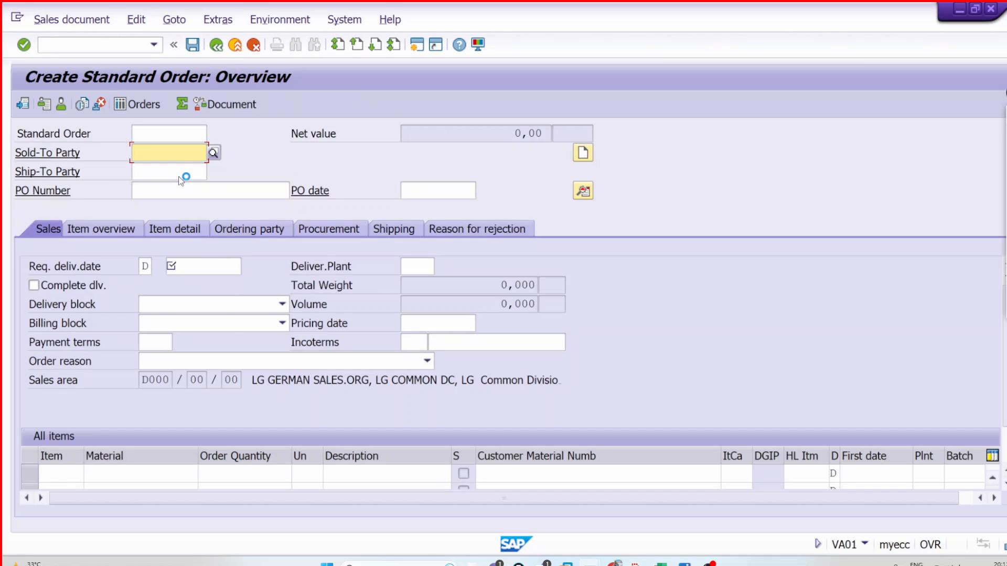
# Fill in the sold-to party and set the PO number to Test Pricing 09 SEP in the new order.
pyautogui.press('space')
pyautogui.click(181, 171)
pyautogui.click(180, 193)
pyautogui.press('space')
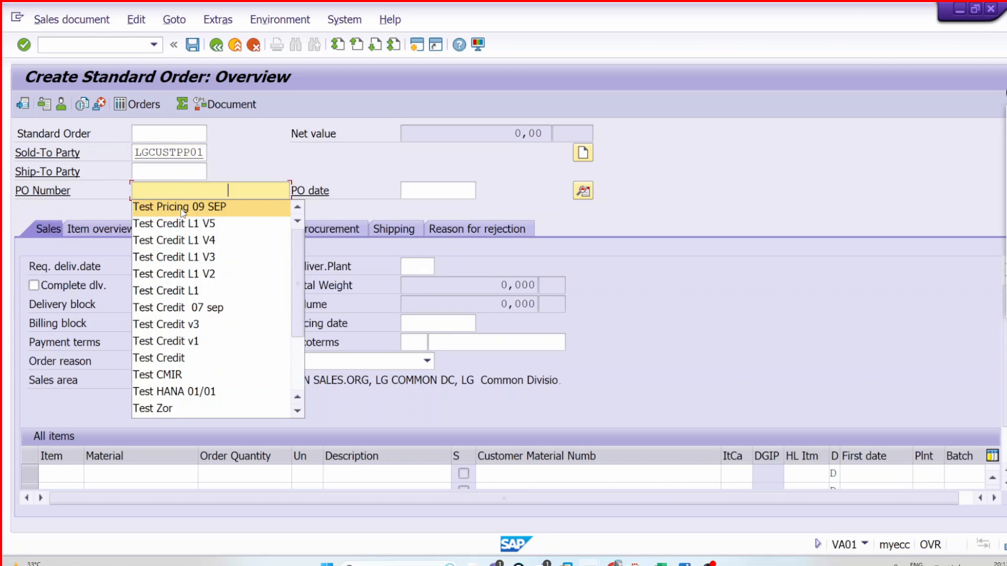
pyautogui.click(181, 206)
# Add material LGFERTPP01 with an order quantity of 100 and set the requested delivery date to 09.09.2023.
pyautogui.click(158, 474)
pyautogui.press('space')
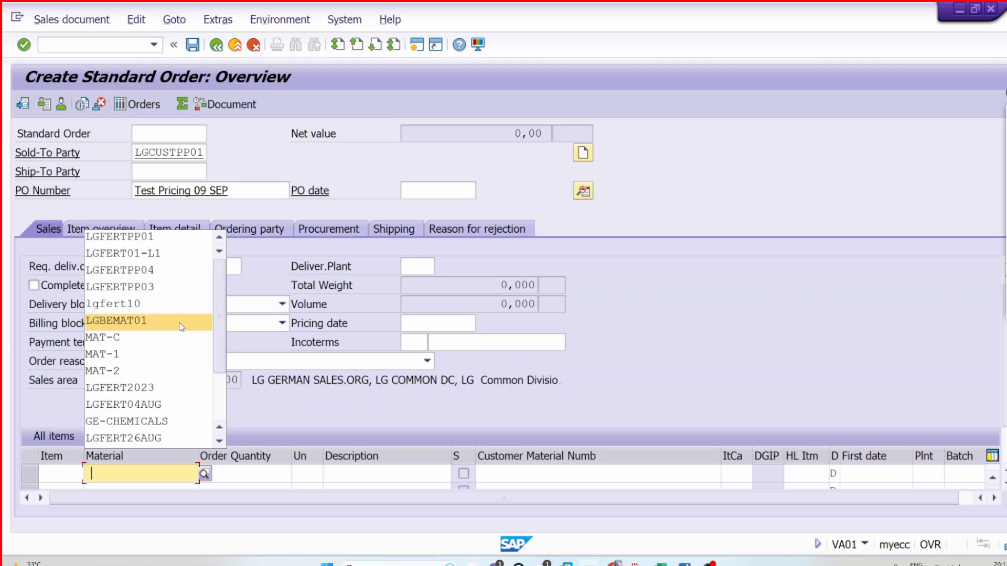
pyautogui.click(170, 243)
pyautogui.press('Tab')
pyautogui.write('100')
pyautogui.press('Return')
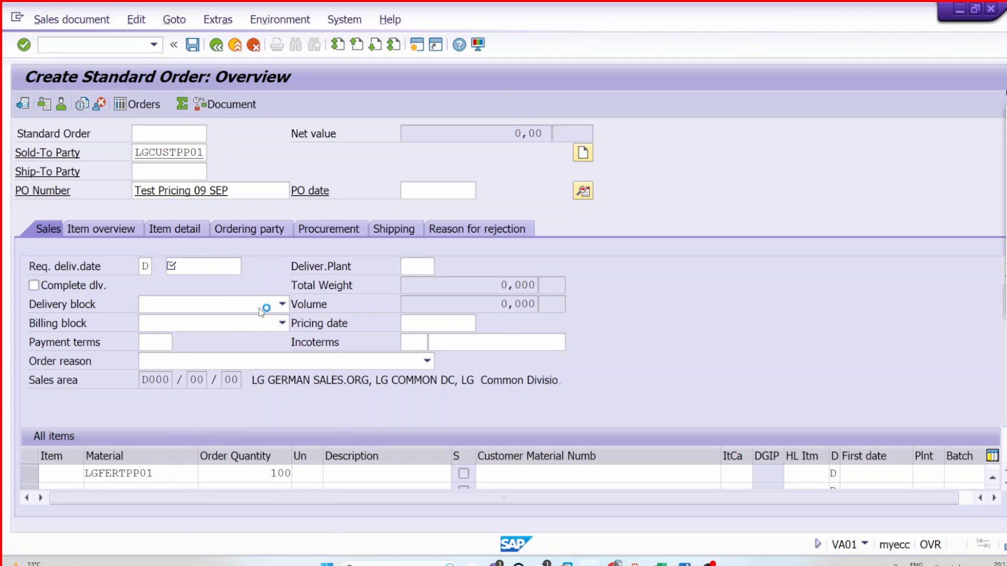
pyautogui.press('Return')
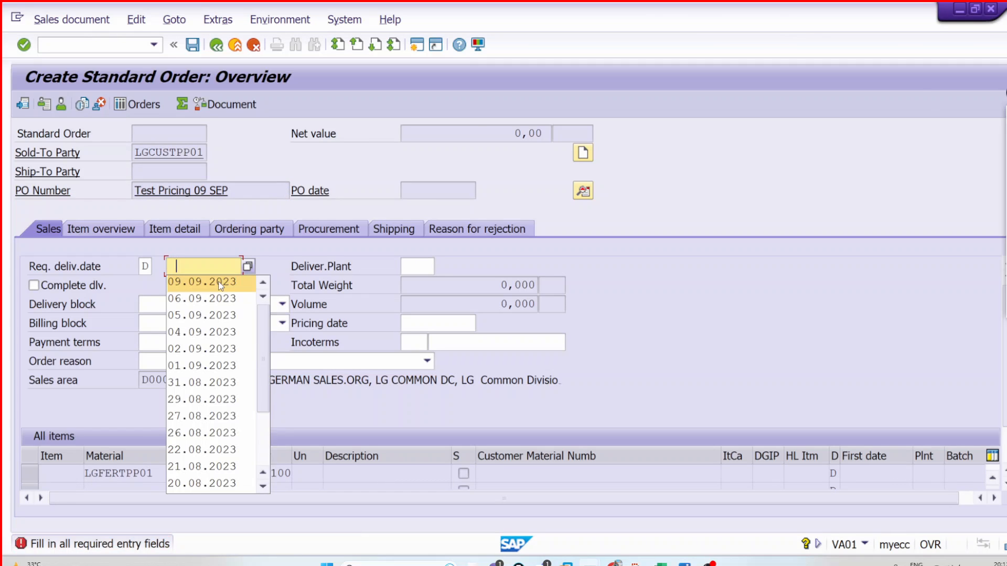
pyautogui.click(219, 281)
pyautogui.press('Return')
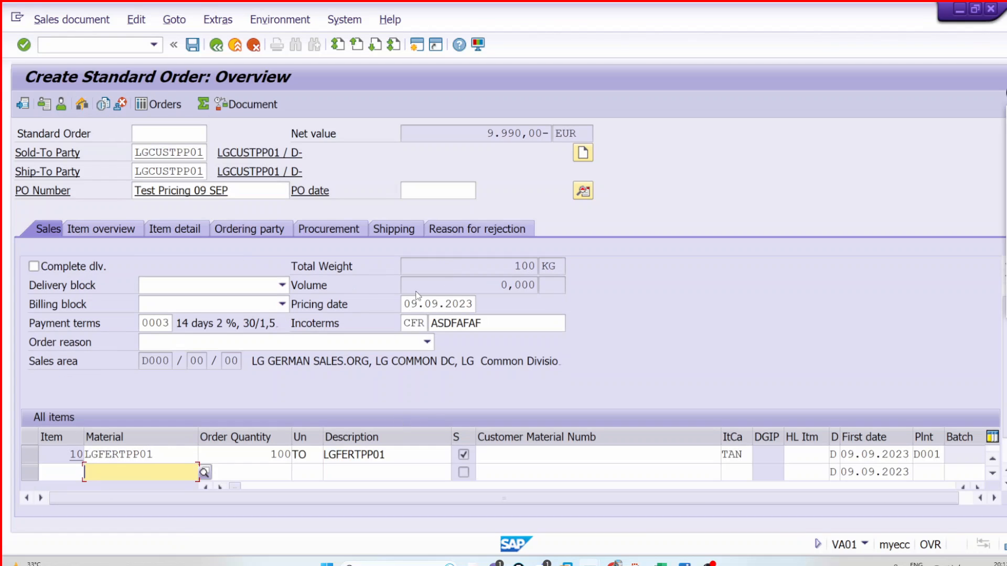
# Set the LGFERTPP01 item's unit of measure to KG and open the order's header data.
pyautogui.click(316, 454)
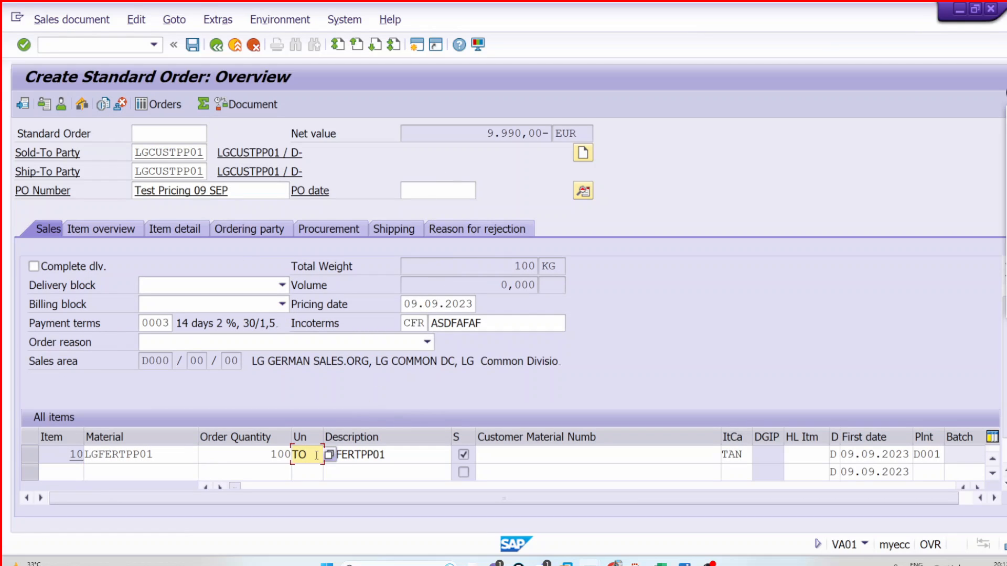
pyautogui.press('BackSpace')
pyautogui.write('kg')
pyautogui.press('Return')
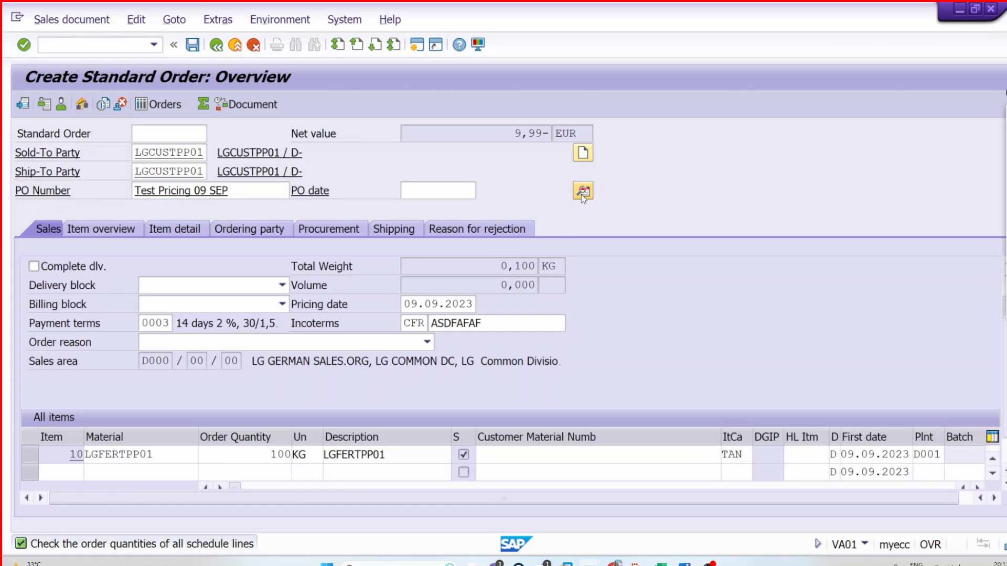
pyautogui.click(582, 191)
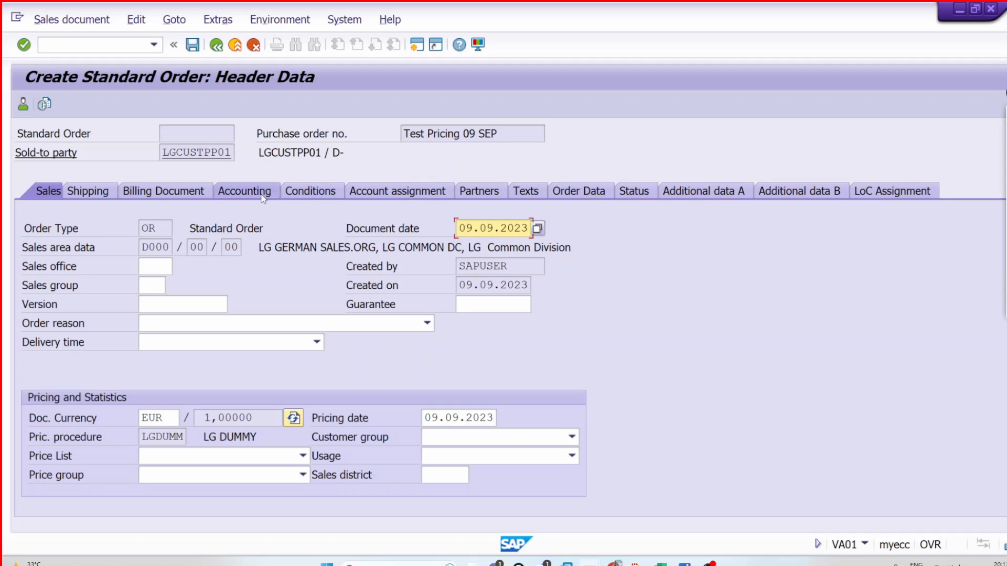
# Check the sales area in the header data, return to the order overview, and open the LGFERTPP01 item's conditions.
pyautogui.moveTo(141, 247); pyautogui.dragTo(227, 245)
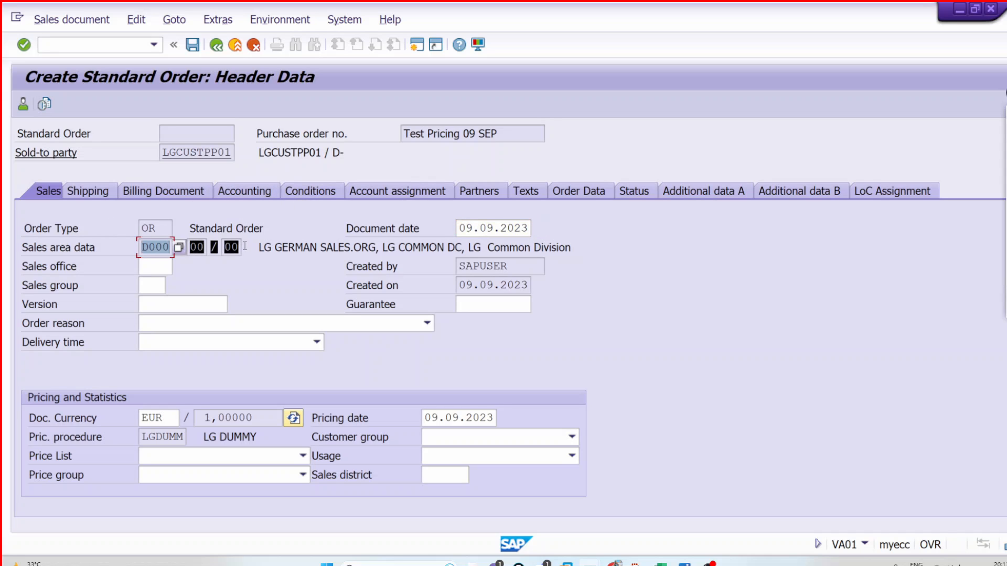
pyautogui.click(216, 45)
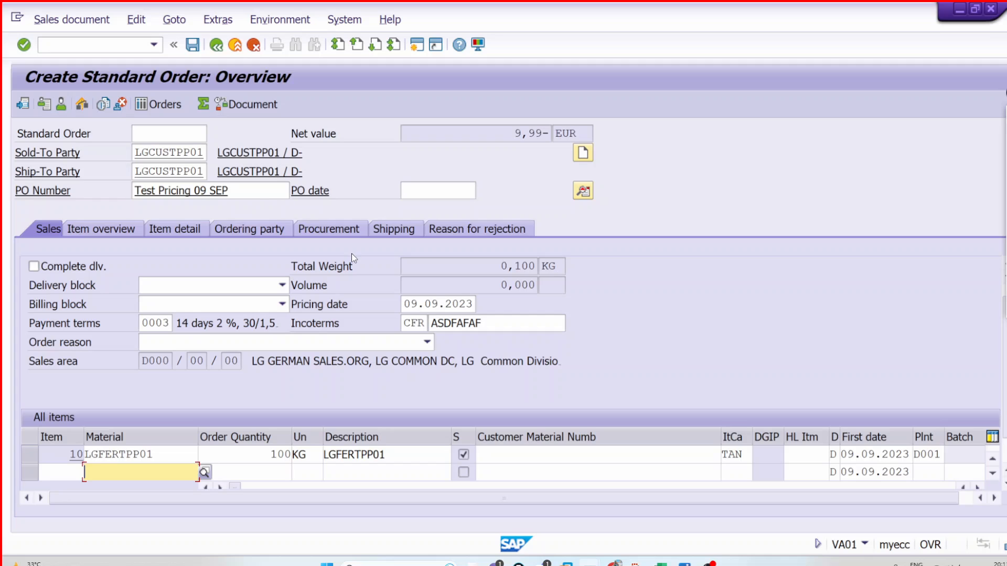
pyautogui.doubleClick(383, 454)
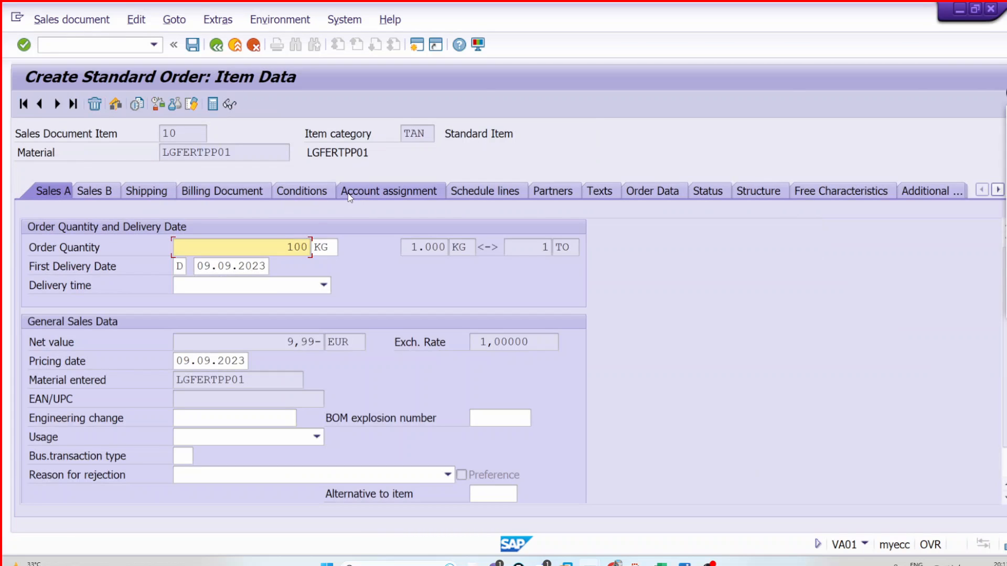
pyautogui.click(302, 191)
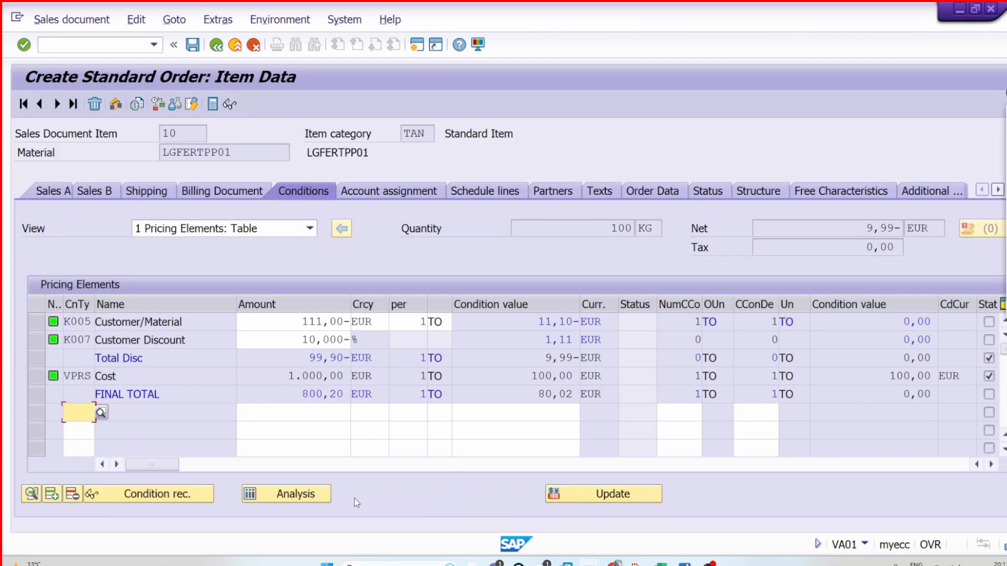
# Run the pricing analysis for the item and show the details of condition type LR00.
pyautogui.click(316, 493)
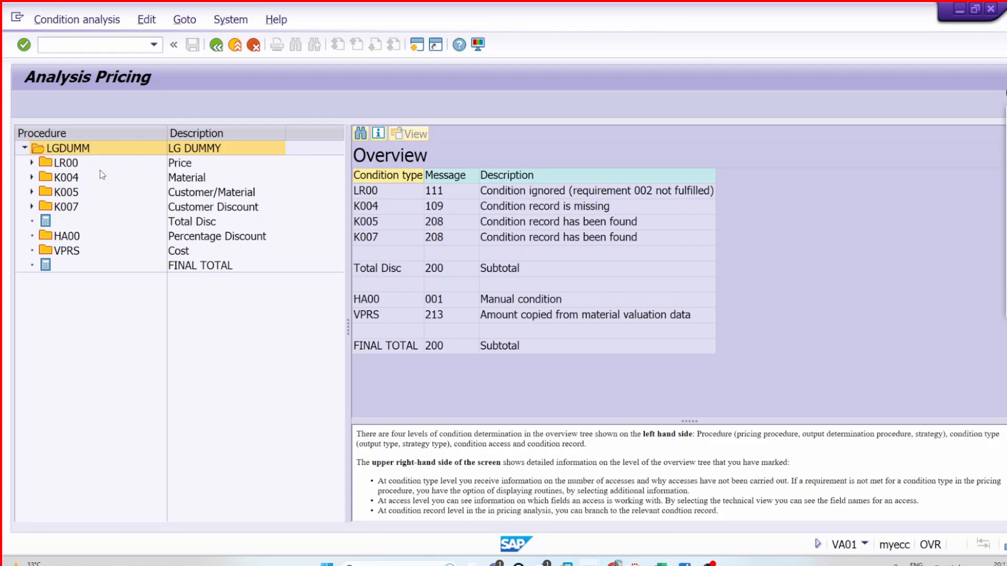
pyautogui.click(74, 166)
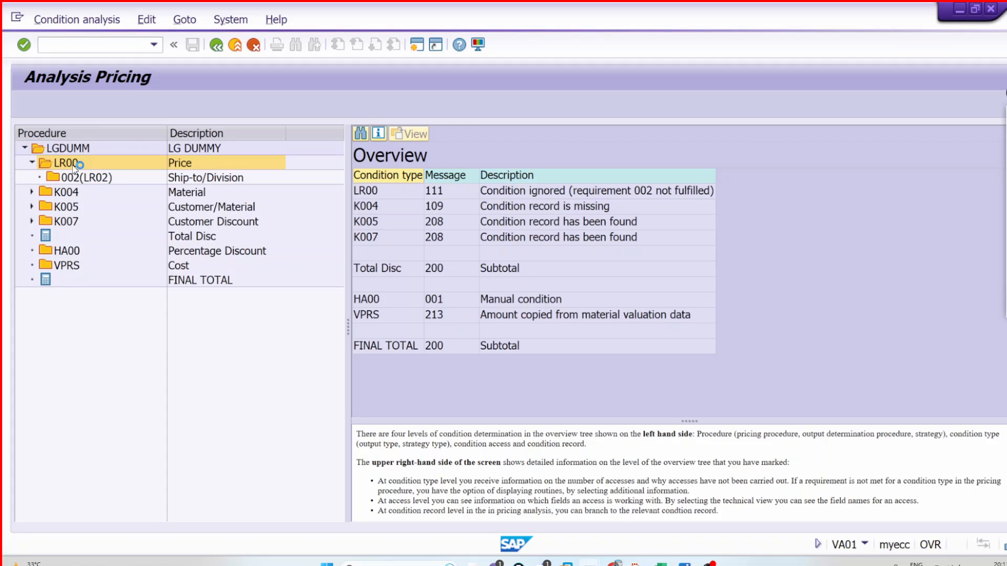
pyautogui.click(31, 163)
# Switch to the LGDUMM pricing procedure session and check the requirement assigned to LR00 in step 10 of the control data.
pyautogui.moveTo(588, 561)
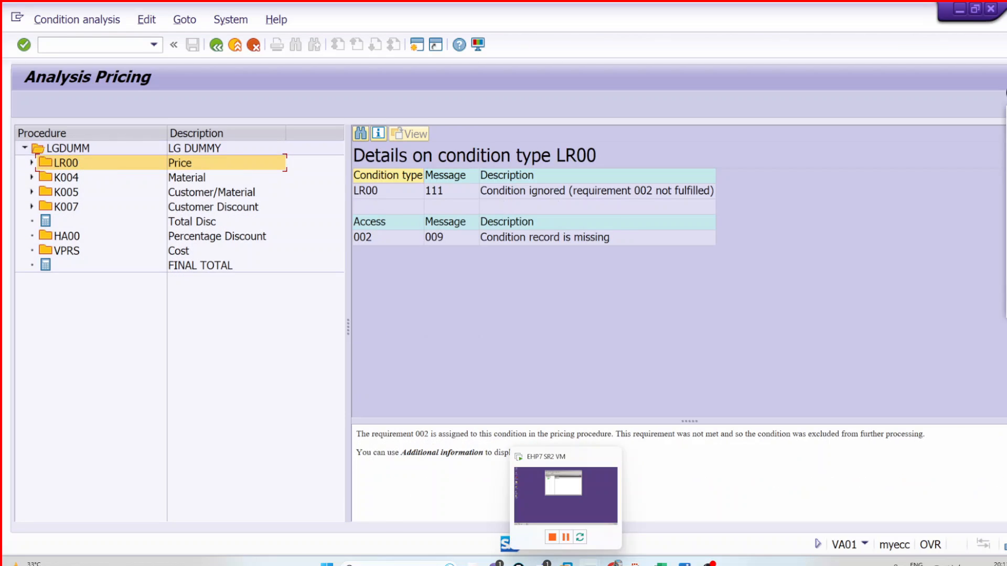
pyautogui.click(537, 521)
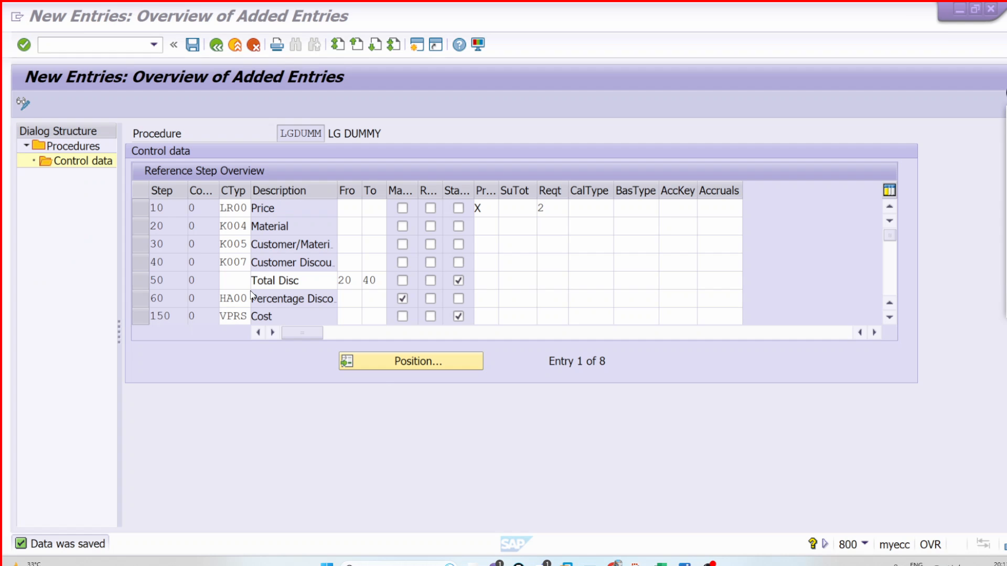
pyautogui.click(234, 207)
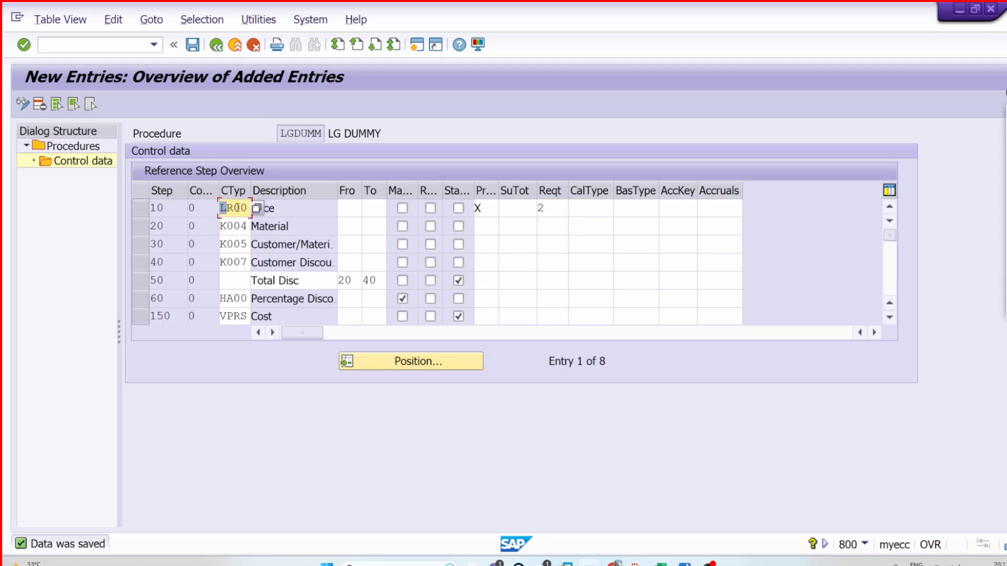
pyautogui.doubleClick(543, 206)
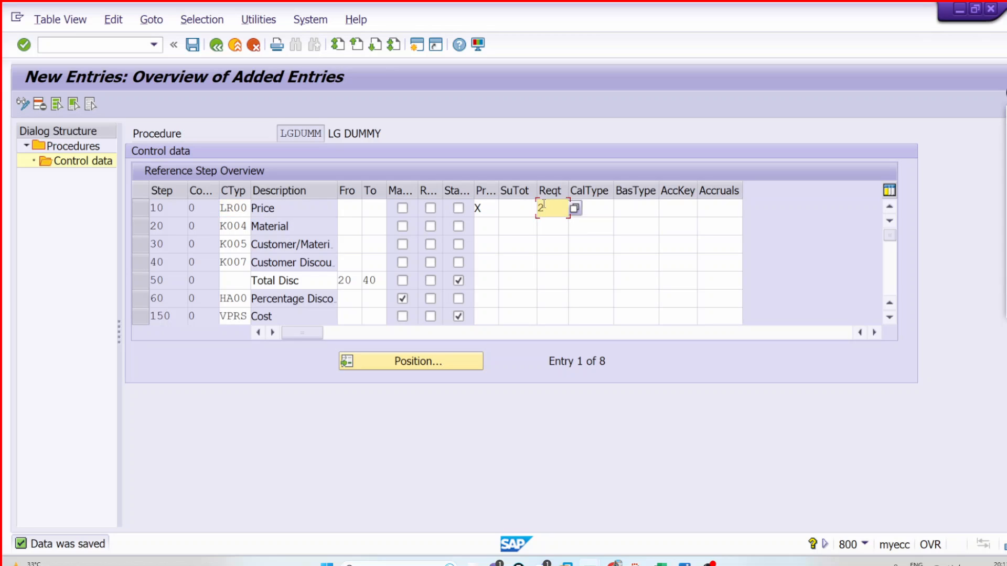
pyautogui.click(539, 206)
pyautogui.moveTo(551, 205); pyautogui.dragTo(535, 209)
pyautogui.click(534, 205)
pyautogui.click(549, 209)
pyautogui.click(546, 209)
# Check the item category in the sales order item data, and review the Pricing setting in the TAN item category details.
pyautogui.hotkey('alt', 'Tab')
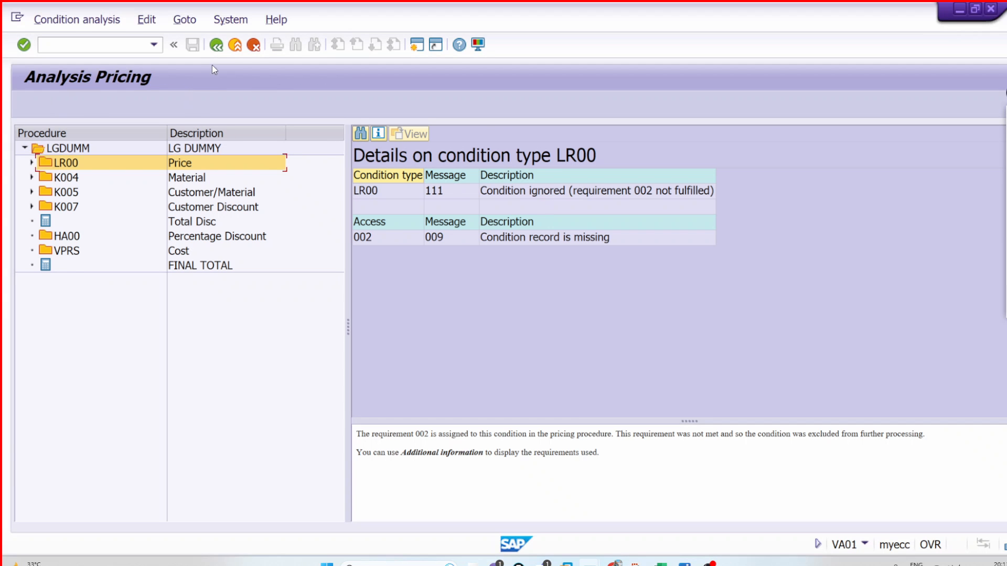
pyautogui.click(217, 48)
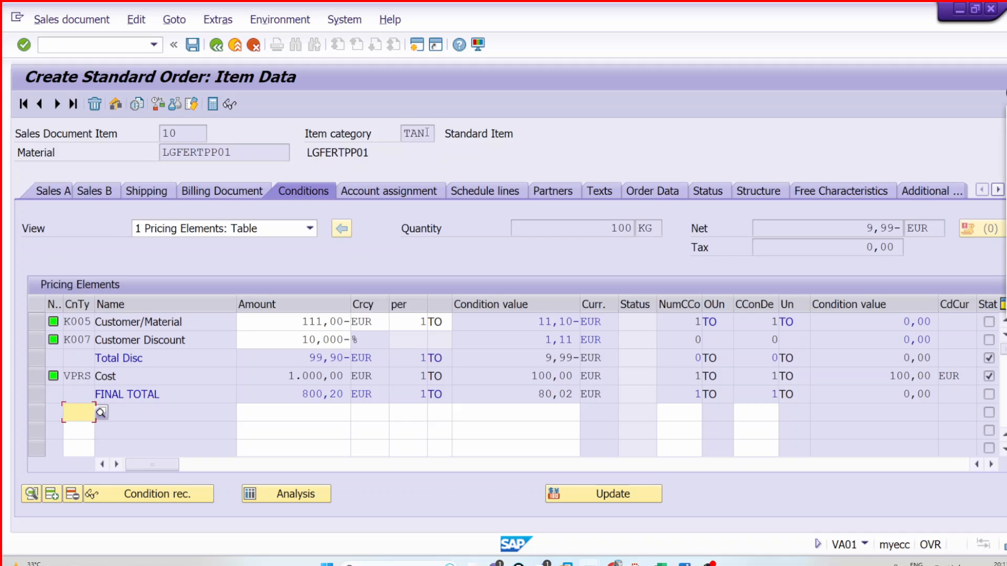
pyautogui.moveTo(427, 132); pyautogui.dragTo(401, 132)
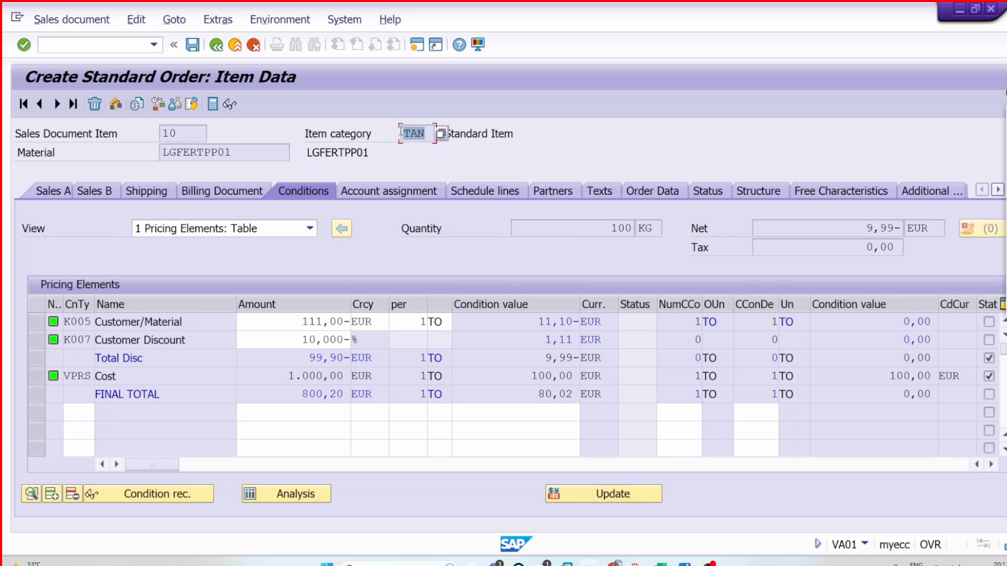
pyautogui.click(402, 132)
pyautogui.moveTo(596, 565)
pyautogui.click(598, 515)
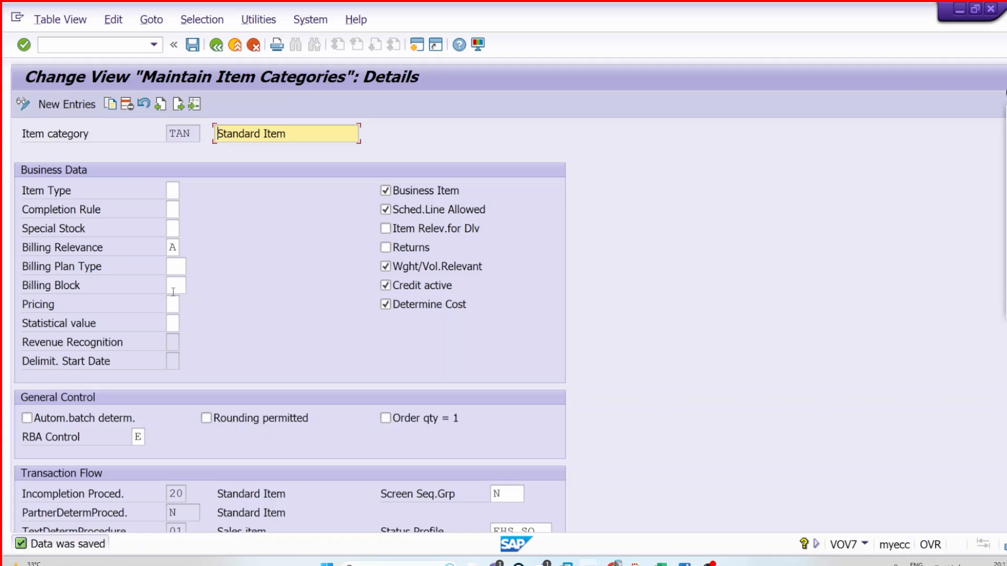
pyautogui.click(178, 304)
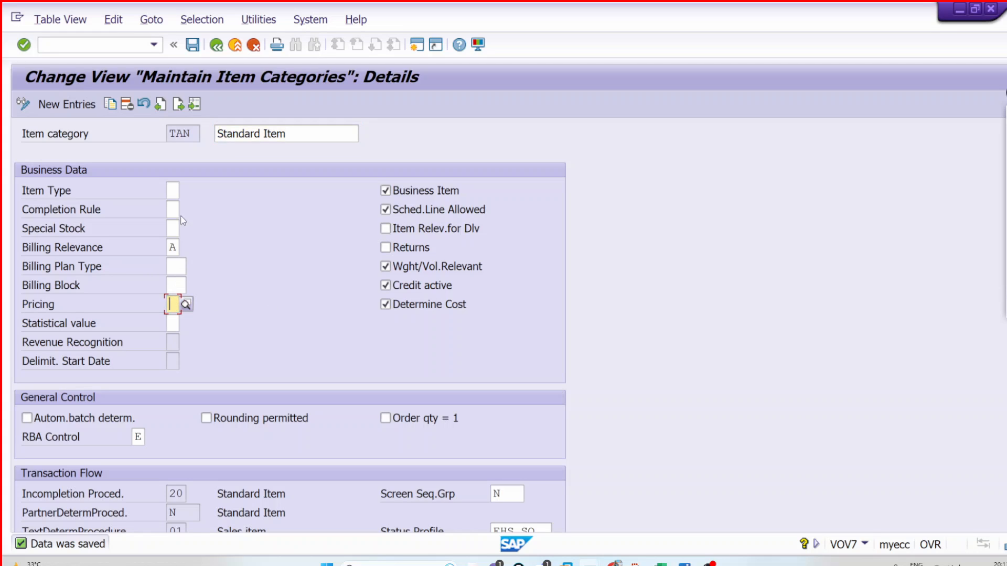
# Return to the sales order item, reopen its pricing analysis, and expand LR00 to display its details.
pyautogui.click(958, 11)
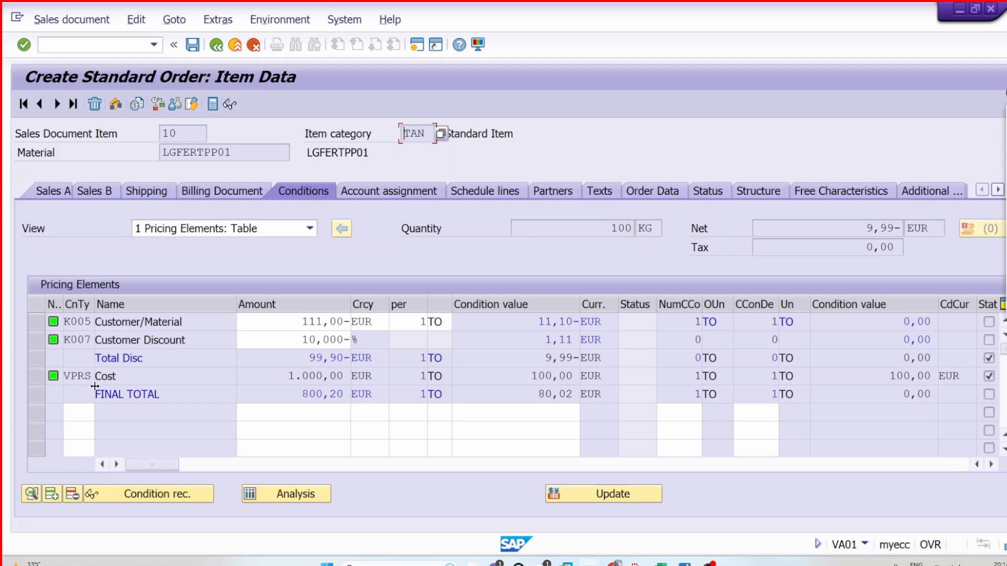
pyautogui.click(282, 494)
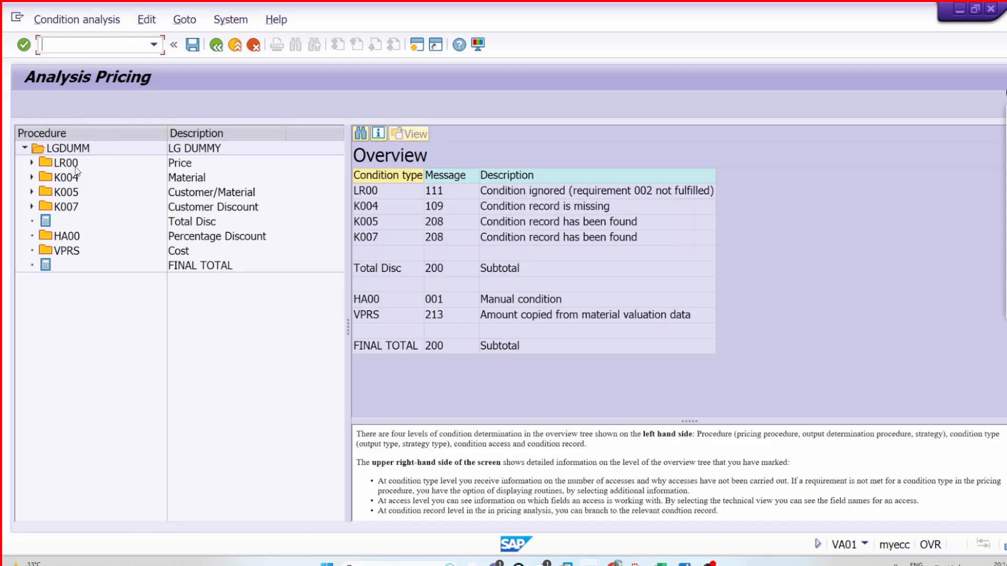
pyautogui.doubleClick(75, 167)
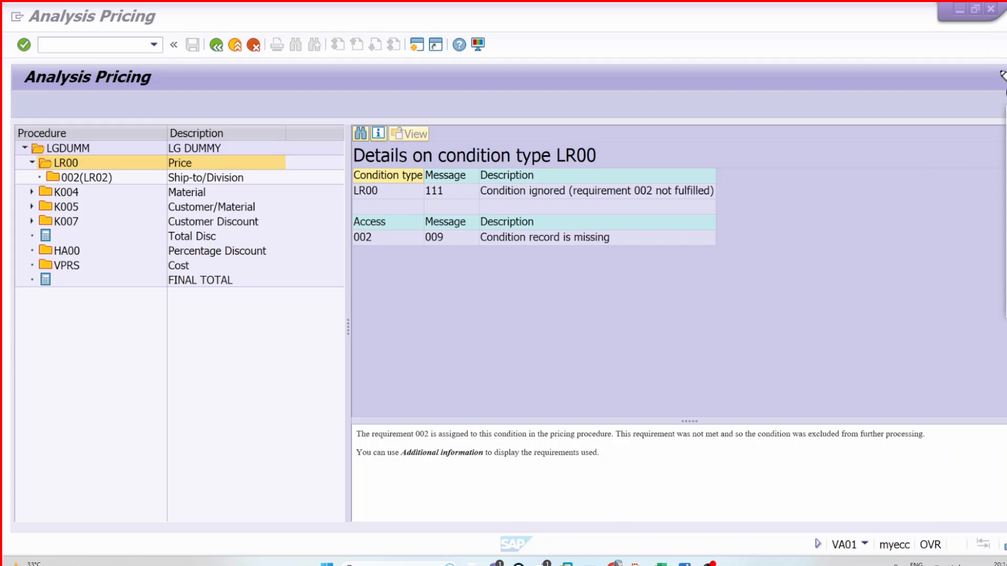
# Annotate the LR00 analysis with a handwritten TAN, an arrow to a circled X underlined twice, and marks beside access 002(LR02).
pyautogui.moveTo(734, 194)
pyautogui.mouseDown()
pyautogui.moveTo(773, 173)
pyautogui.moveTo(765, 195)
pyautogui.moveTo(780, 216)
pyautogui.moveTo(769, 227)
pyautogui.moveTo(785, 268)
pyautogui.moveTo(770, 272)
pyautogui.moveTo(782, 272)
pyautogui.moveTo(785, 249)
pyautogui.mouseUp()
pyautogui.click(780, 282)
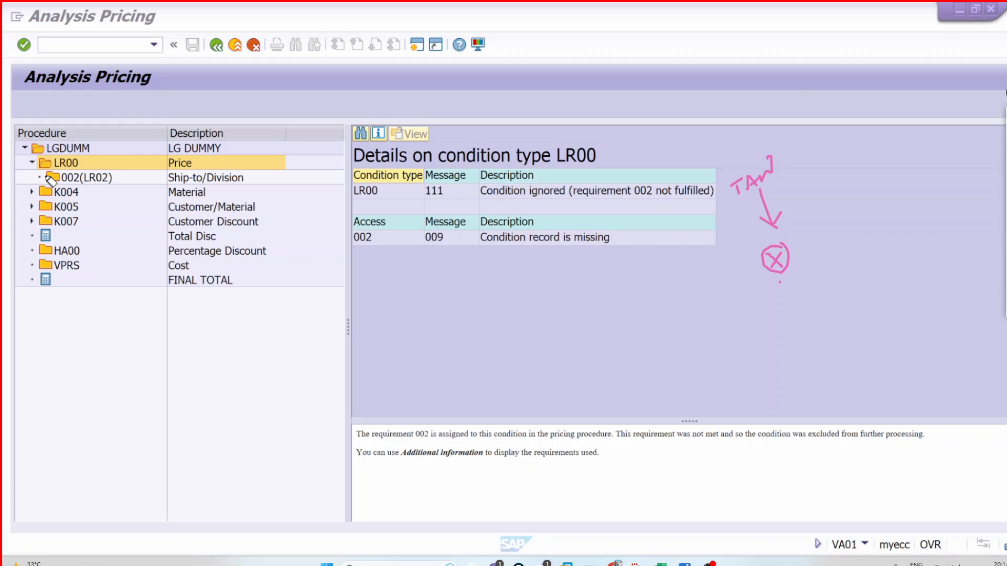
pyautogui.moveTo(44, 176); pyautogui.dragTo(57, 177)
pyautogui.click(115, 177)
pyautogui.moveTo(761, 285); pyautogui.dragTo(842, 273)
pyautogui.click(759, 292)
pyautogui.moveTo(760, 291); pyautogui.dragTo(855, 284)
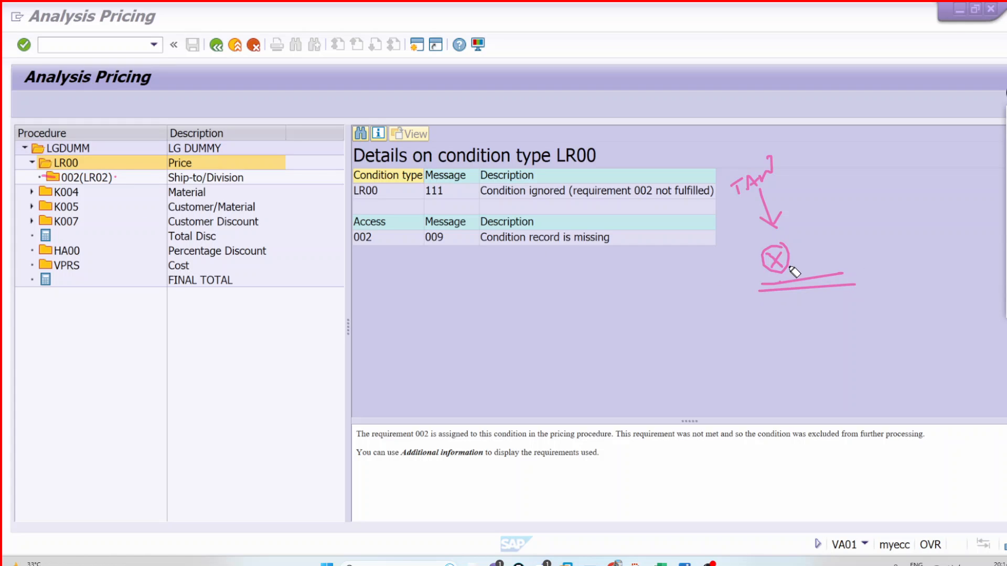
# Underline "Condition ignored" and "not fulfilled" in the LR00 message, circle LR00 in the tree, and draw a tick mark.
pyautogui.moveTo(651, 201); pyautogui.dragTo(705, 200)
pyautogui.moveTo(480, 197); pyautogui.dragTo(571, 197)
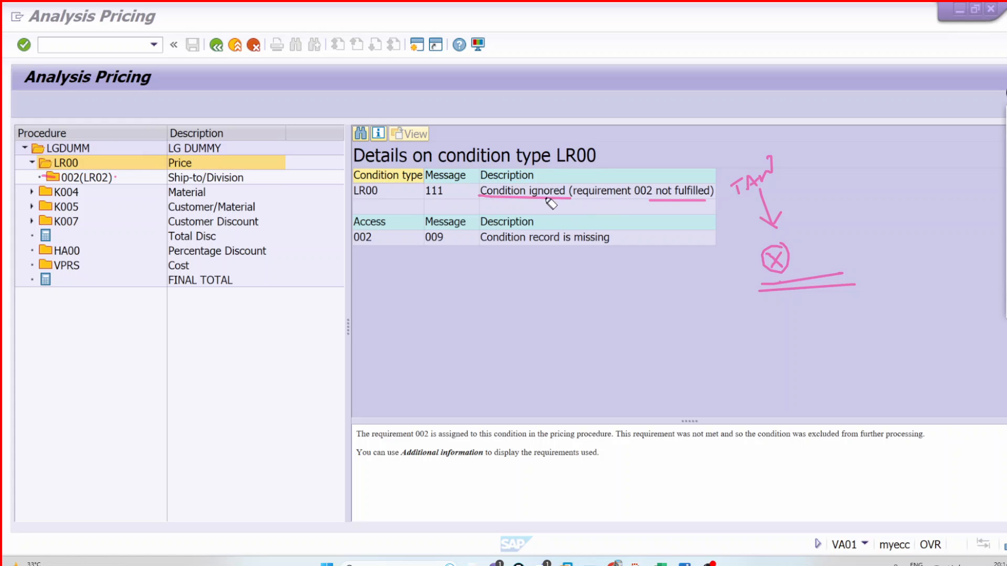
pyautogui.moveTo(469, 205); pyautogui.dragTo(600, 204)
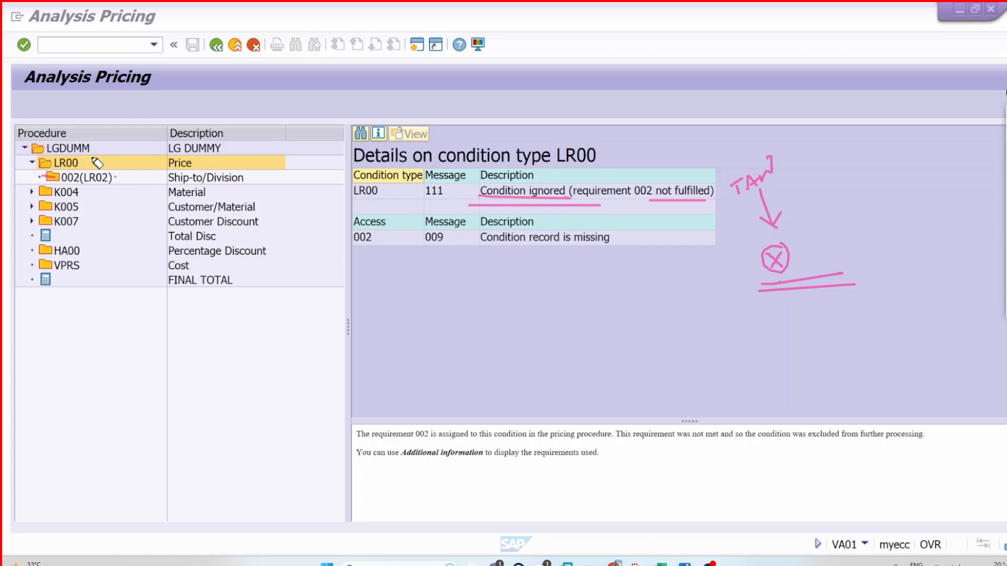
pyautogui.moveTo(93, 156)
pyautogui.mouseDown()
pyautogui.moveTo(63, 152)
pyautogui.moveTo(53, 172)
pyautogui.moveTo(97, 159)
pyautogui.mouseUp()
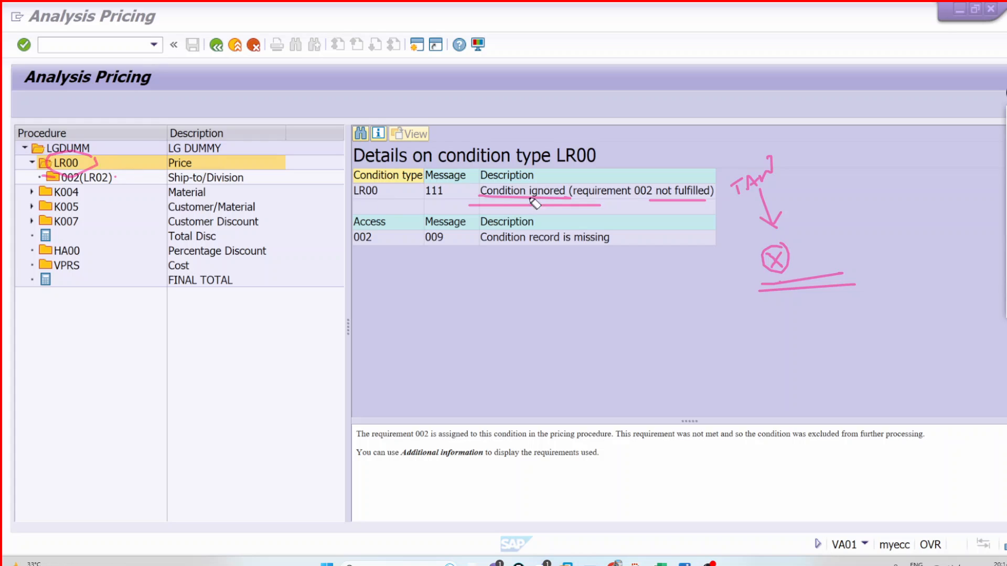
pyautogui.moveTo(644, 177); pyautogui.dragTo(682, 136)
# Switch to the Excel pricing sheet and review the Requirement notes on predefined conditions and the scholarship example.
pyautogui.click(661, 563)
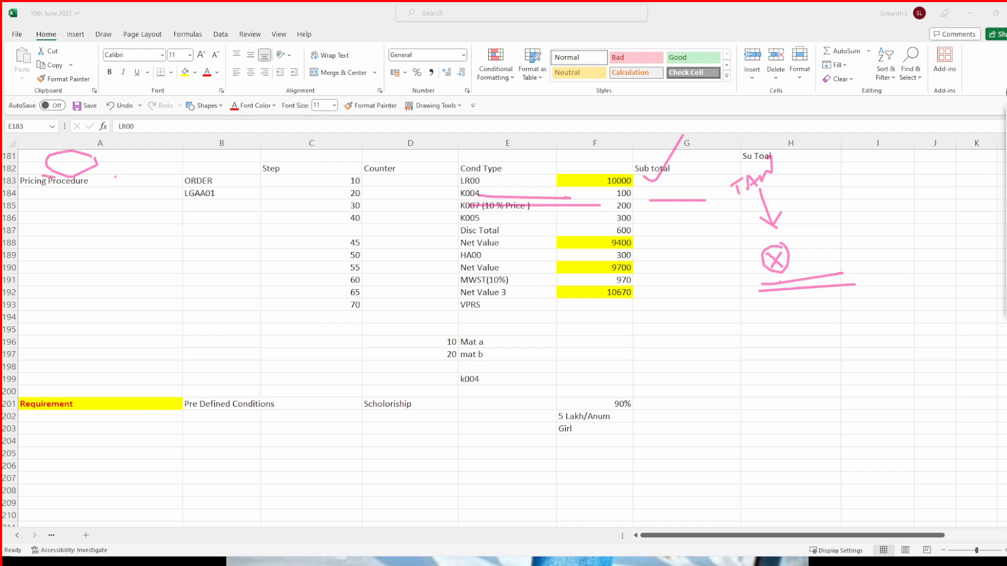
pyautogui.click(257, 407)
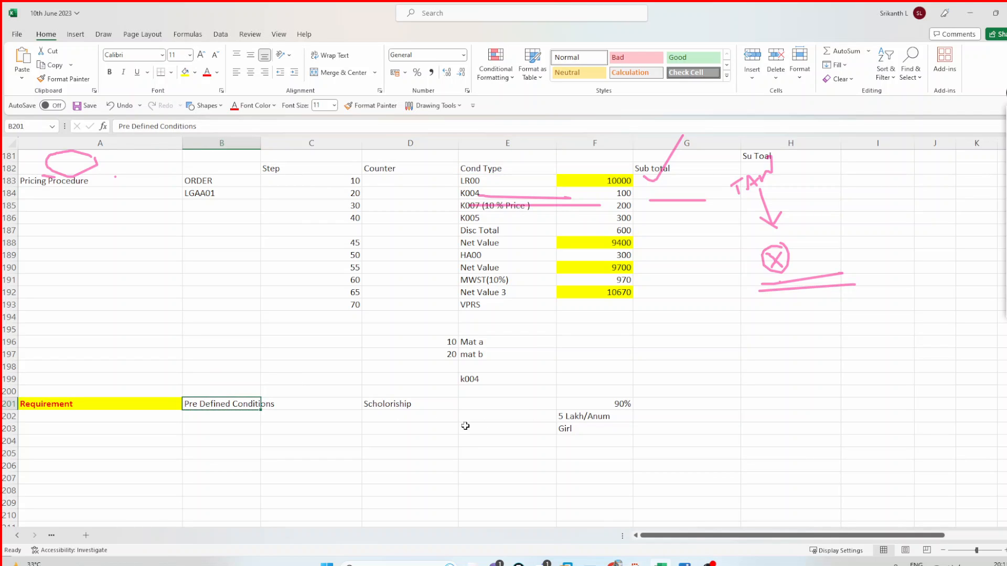
pyautogui.click(439, 420)
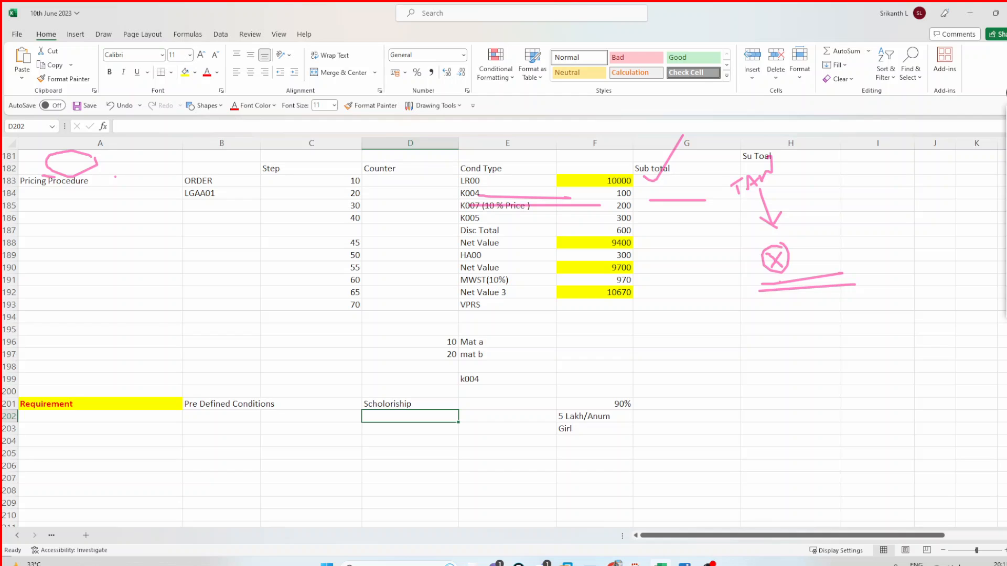
pyautogui.click(737, 182)
pyautogui.click(761, 188)
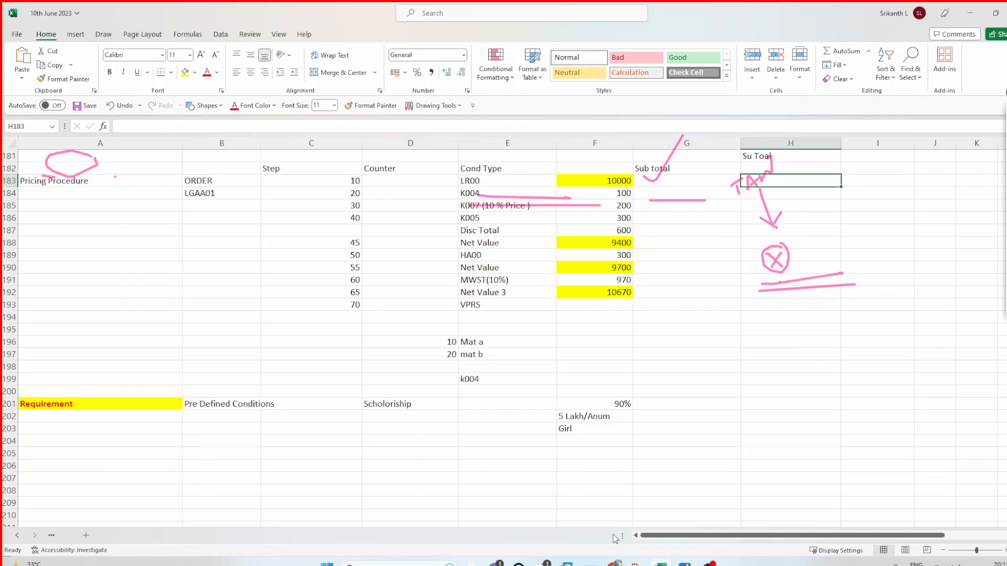
# Return to the LGDUMM control data session in SAP and clear all handwritten annotations from the screen.
pyautogui.click(588, 563)
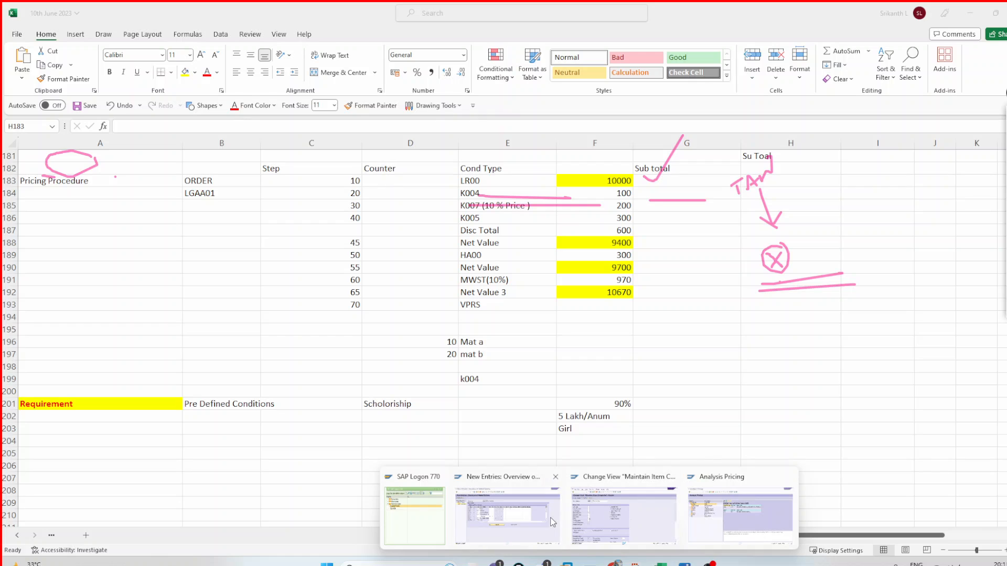
pyautogui.click(524, 517)
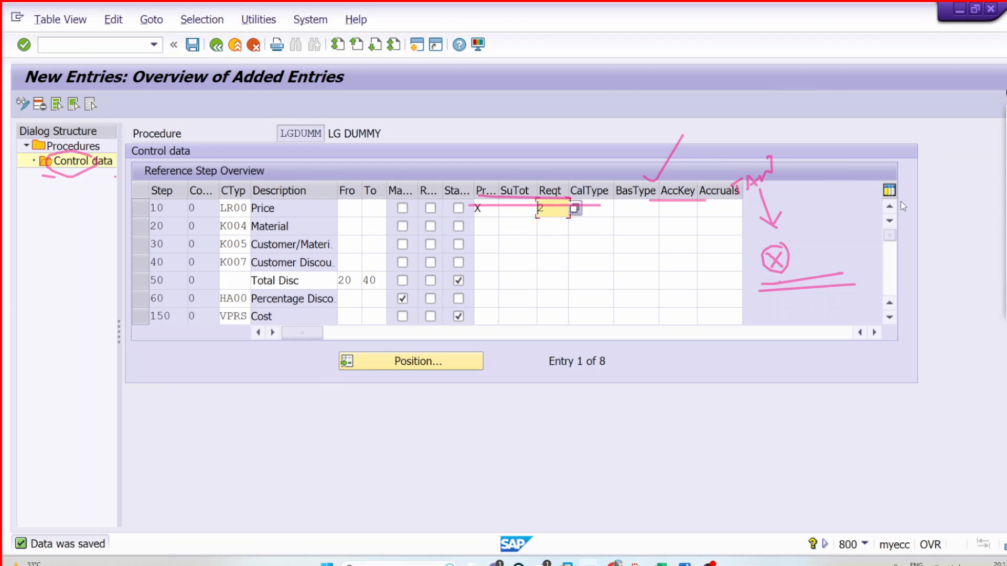
pyautogui.click(1006, 225)
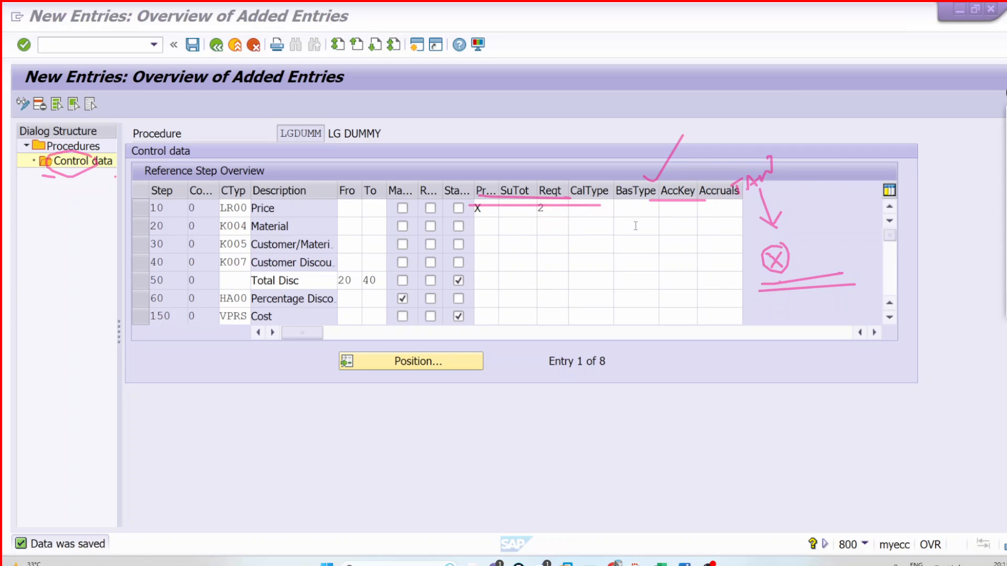
pyautogui.click(179, 208)
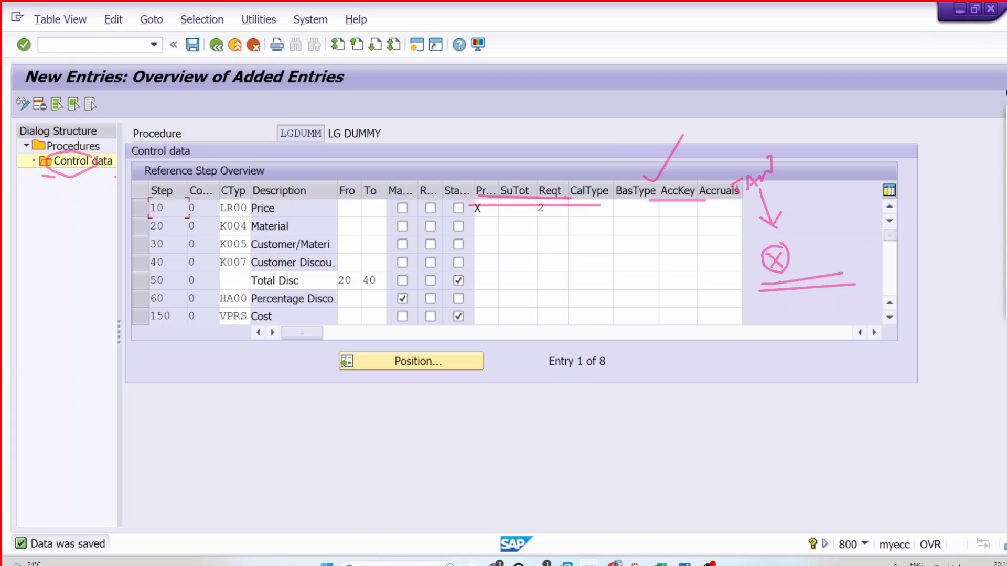
pyautogui.click(1005, 231)
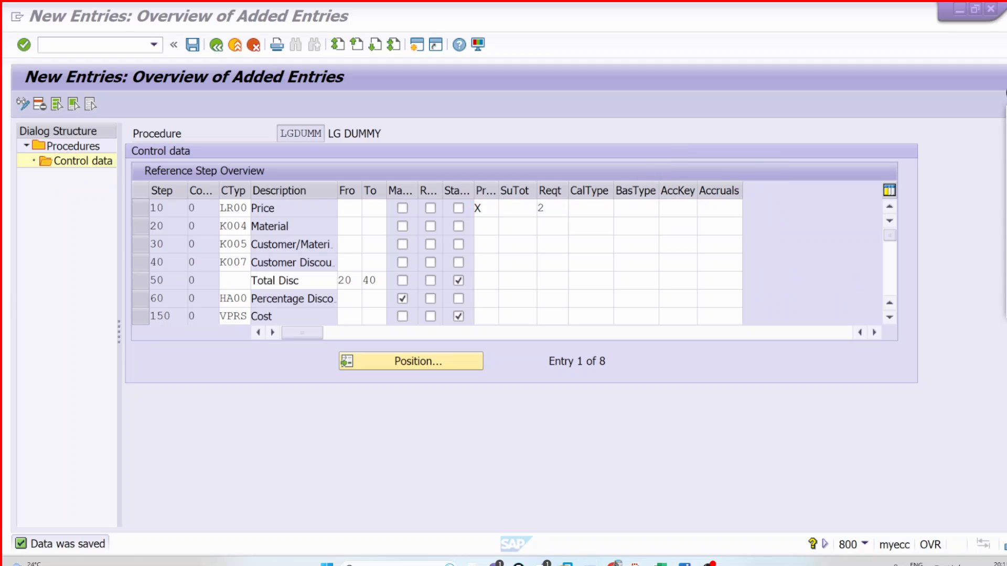
# Examine the calculation type and base type fields of the LR00 step, and switch to the Excel pricing sheet.
pyautogui.click(596, 209)
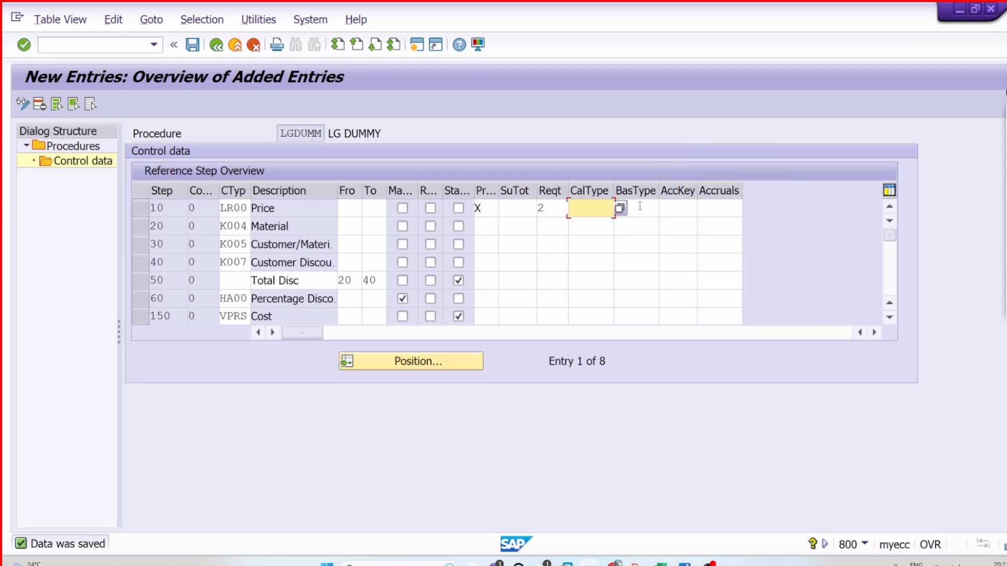
pyautogui.click(640, 206)
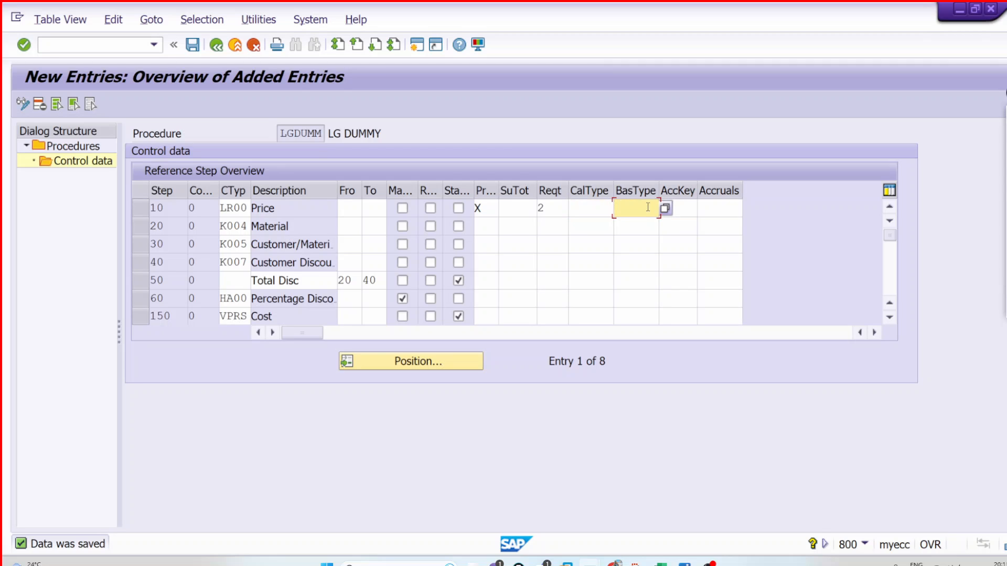
pyautogui.click(660, 563)
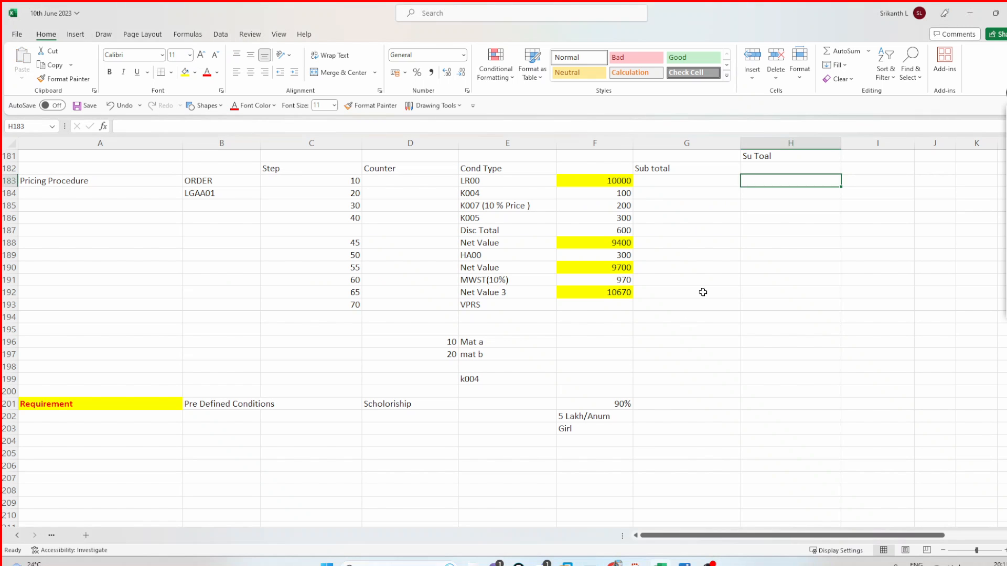
# Clear the "Su Toal" text from cell H181 of the pricing sheet.
pyautogui.click(679, 291)
pyautogui.click(781, 155)
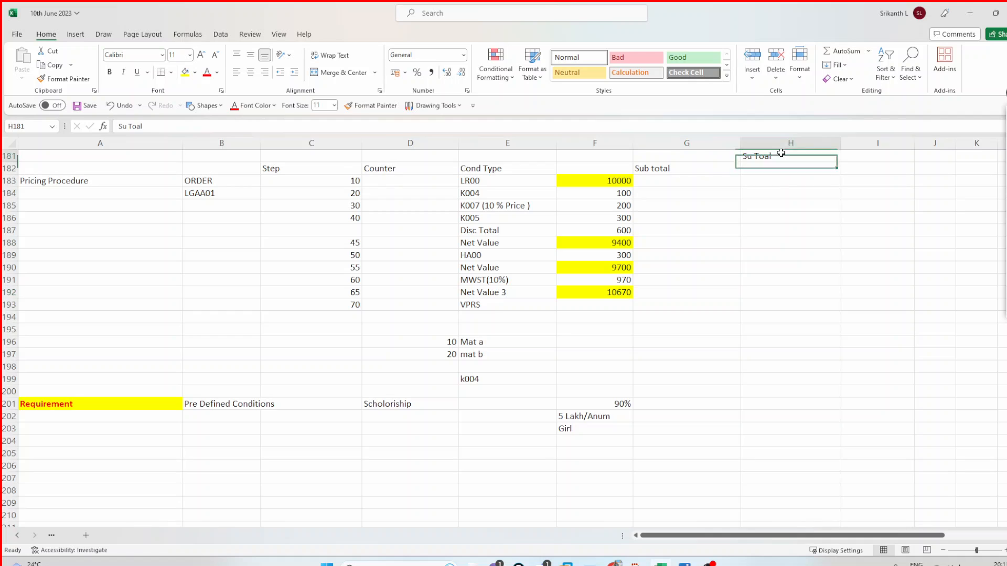
pyautogui.press('Delete')
pyautogui.scroll(1, 781, 222)
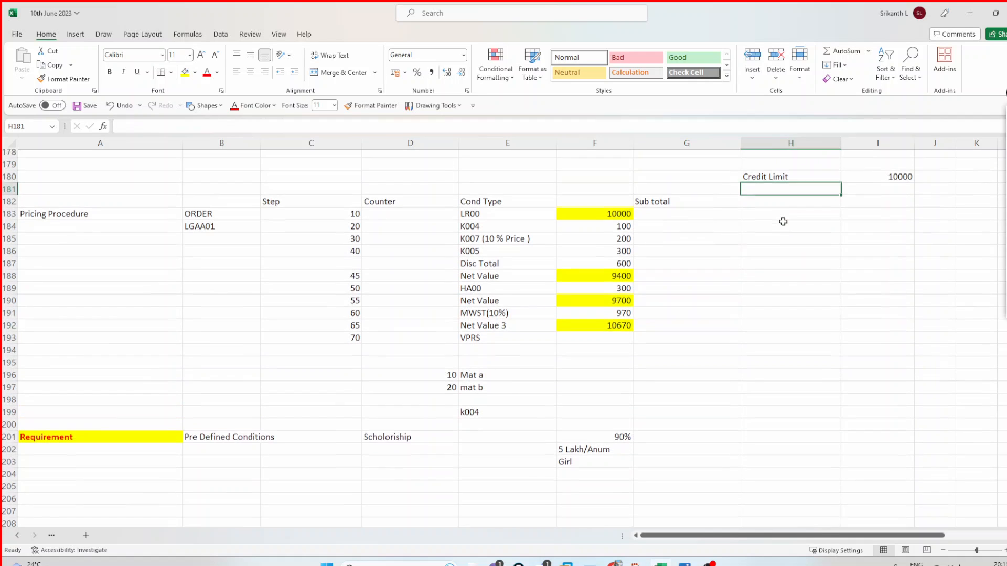
# Move the Credit Limit label and its 10000 value from row 180 up to cells H178:I178.
pyautogui.moveTo(776, 181); pyautogui.dragTo(849, 176)
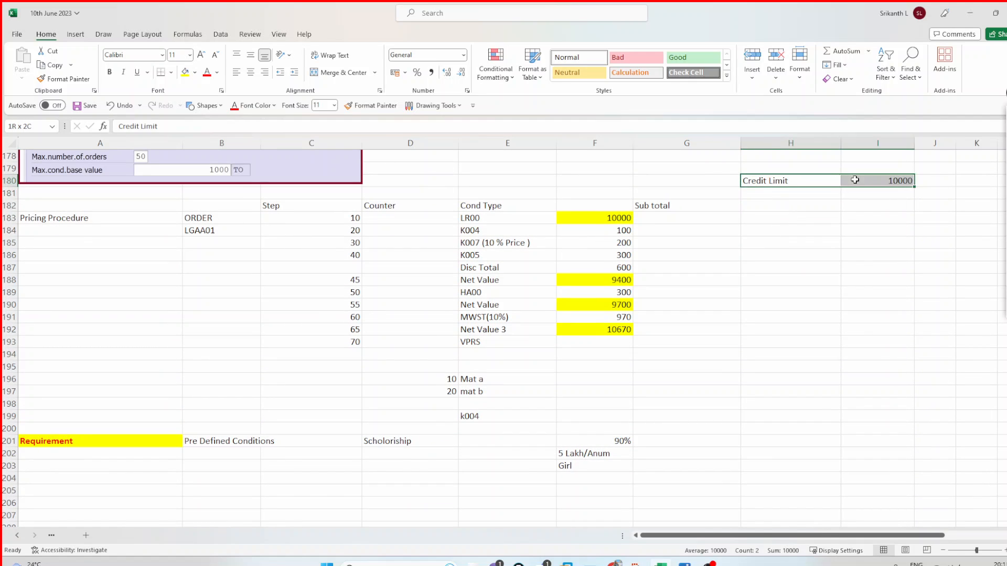
pyautogui.hotkey('ctrl', 'c')
pyautogui.click(787, 143)
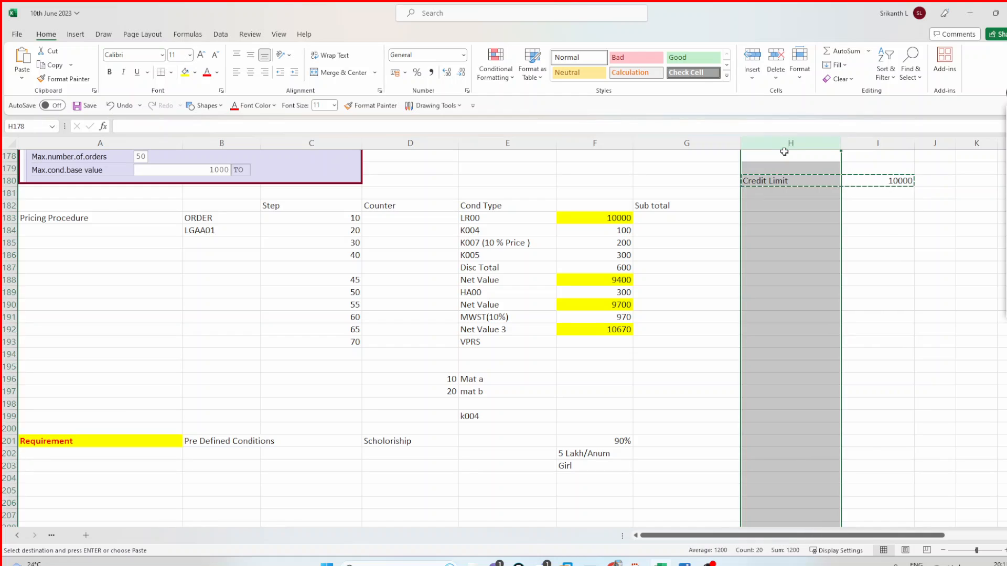
pyautogui.click(783, 156)
pyautogui.hotkey('ctrl', 'v')
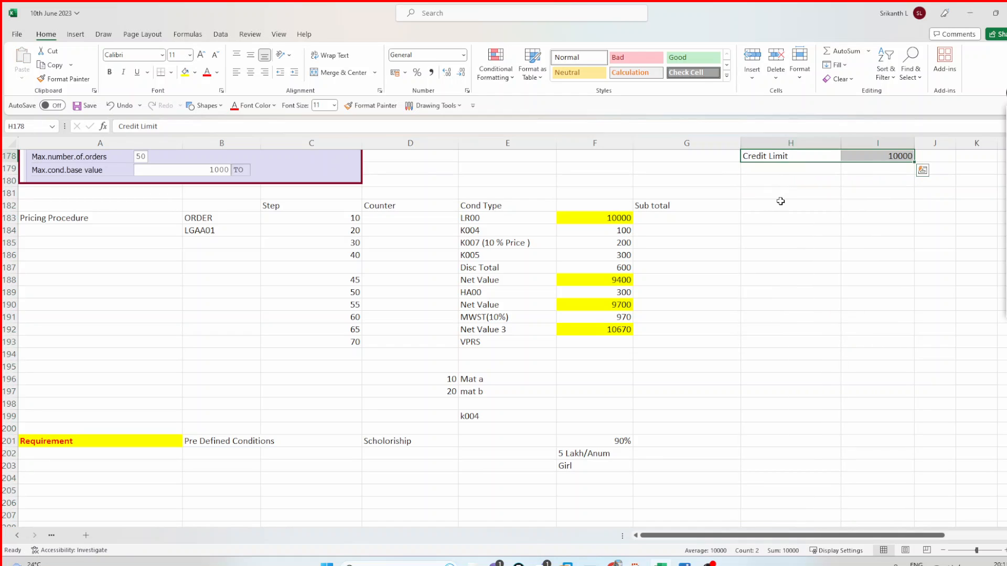
# Enter the headings "Alt Cal Type" in H181 and "Alt Base type" in I181.
pyautogui.click(767, 191)
pyautogui.write('A')
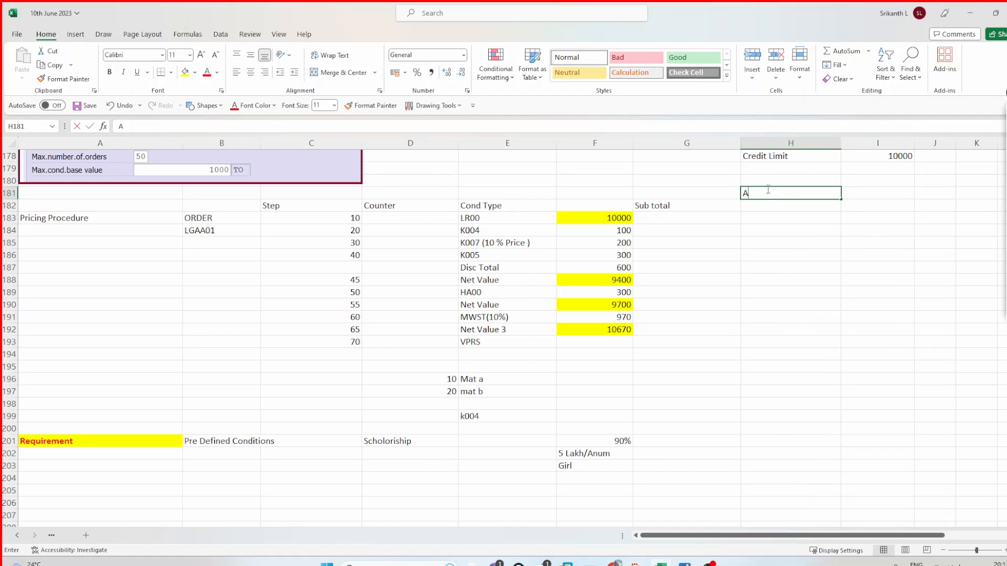
pyautogui.write('lt Cal')
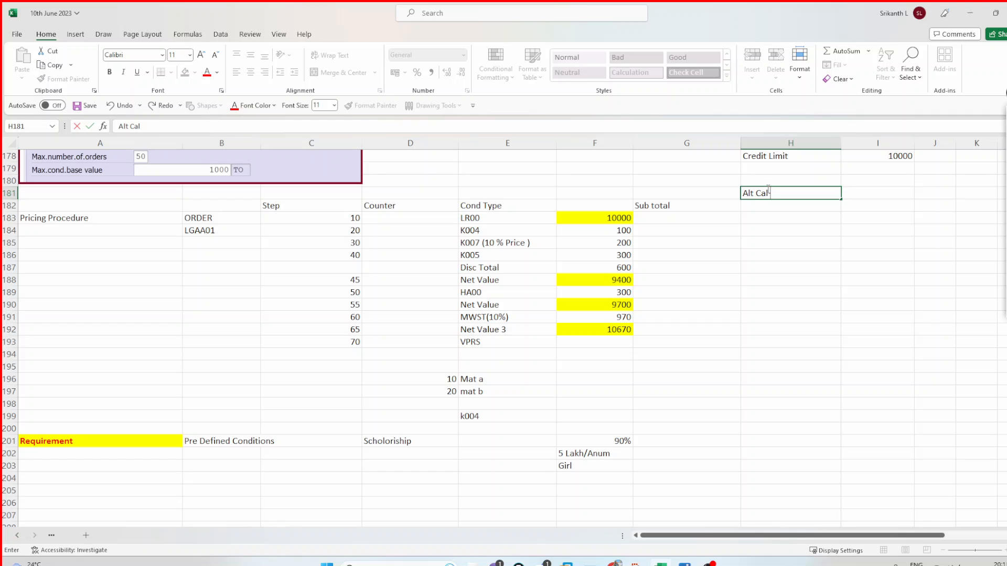
pyautogui.write(' Type')
pyautogui.press('Tab')
pyautogui.write('Alt Ba')
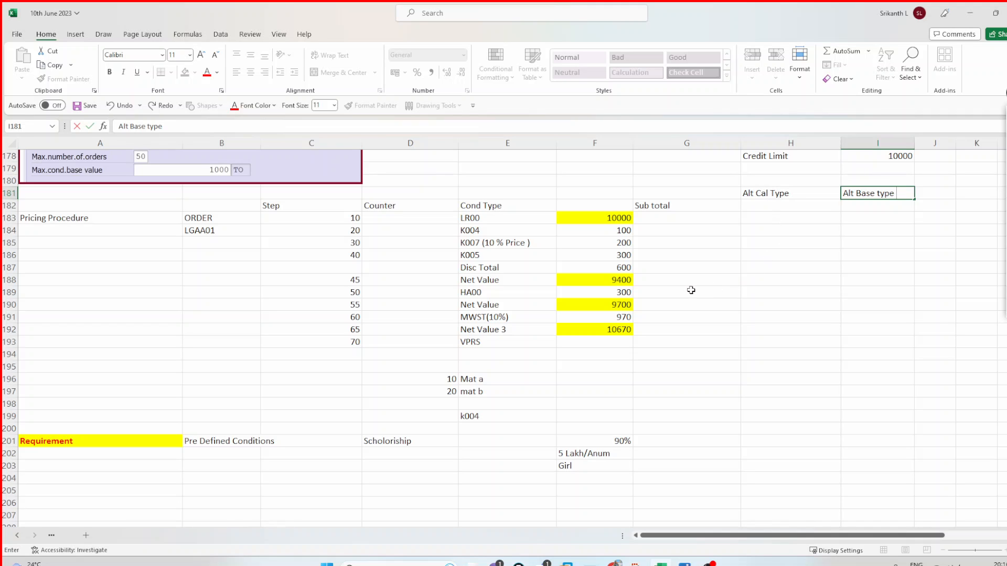
# Enter the example formula "(LR00/5-k004)/2" for the K007 row in cell H185 under Alt Cal Type.
pyautogui.doubleClick(481, 244)
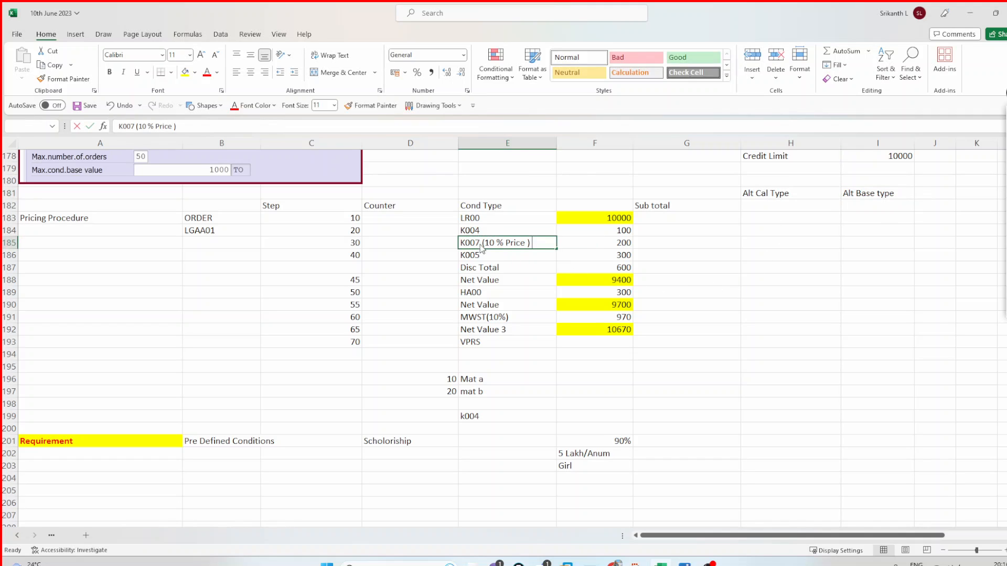
pyautogui.moveTo(481, 243); pyautogui.dragTo(454, 242)
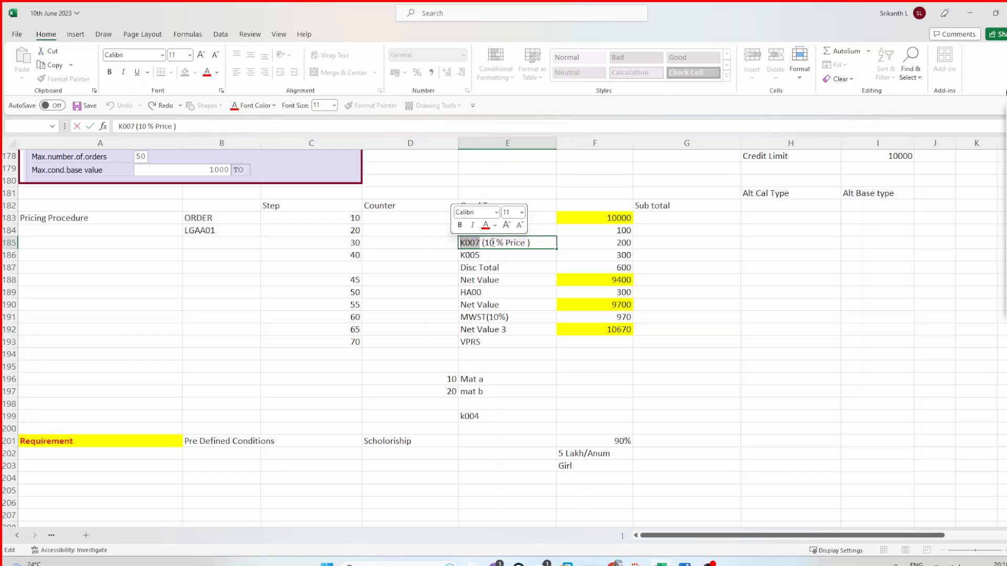
pyautogui.click(491, 242)
pyautogui.click(598, 243)
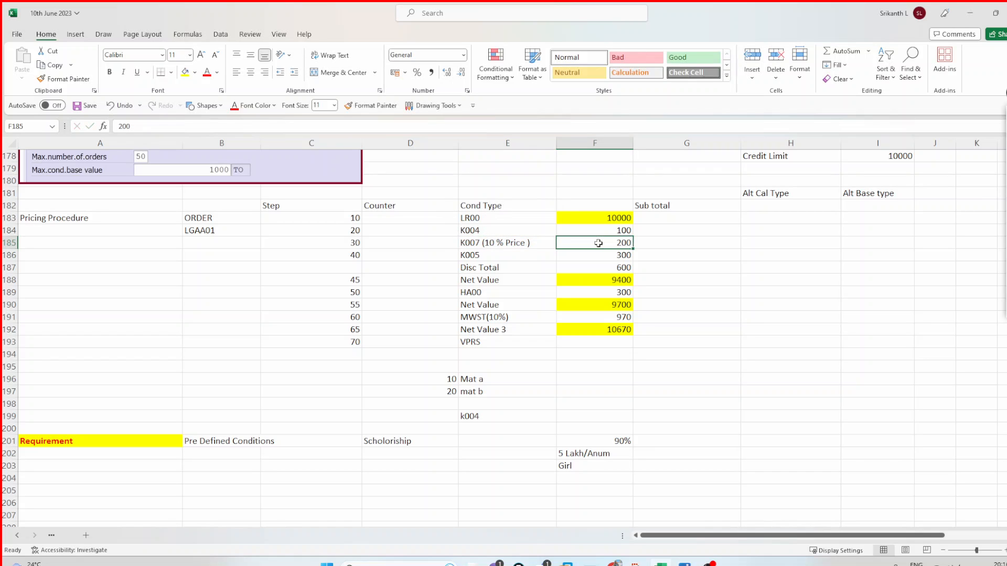
pyautogui.click(748, 243)
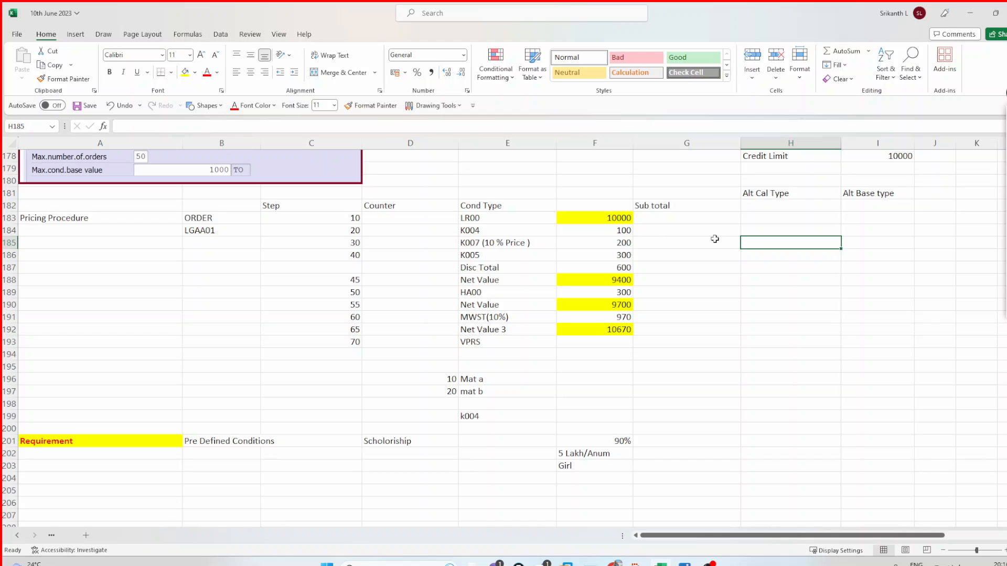
pyautogui.doubleClick(754, 243)
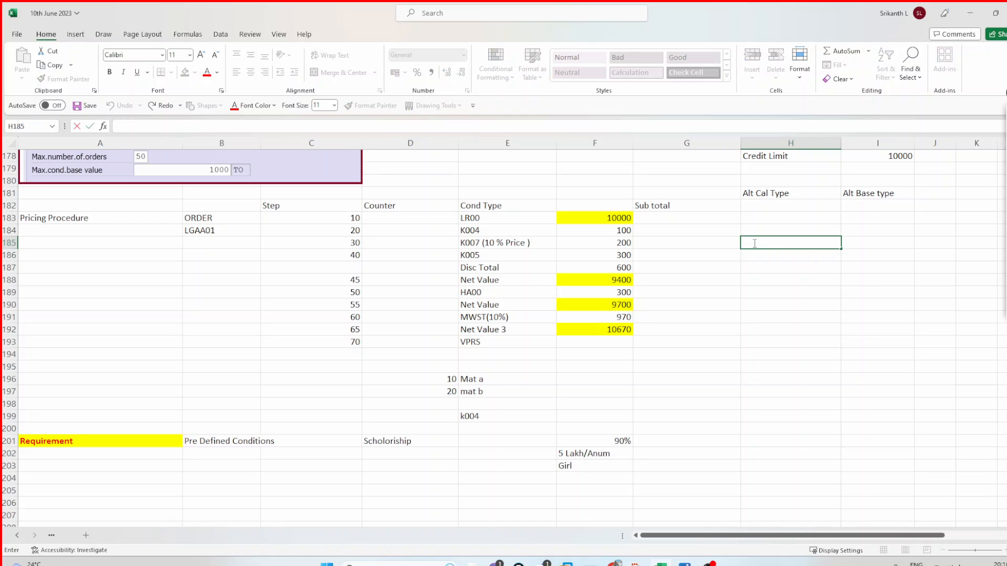
pyautogui.write('(LR00/5+')
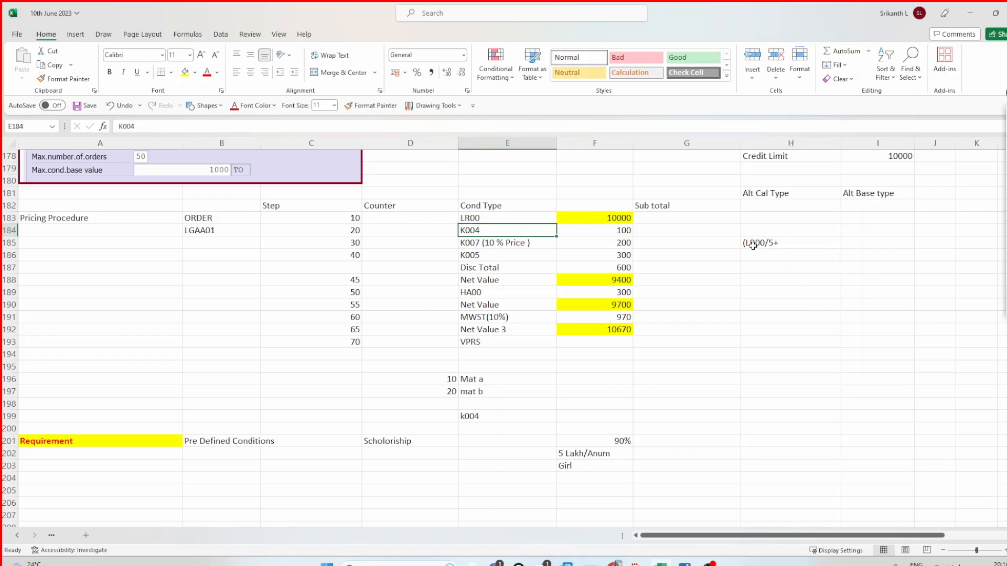
pyautogui.doubleClick(784, 244)
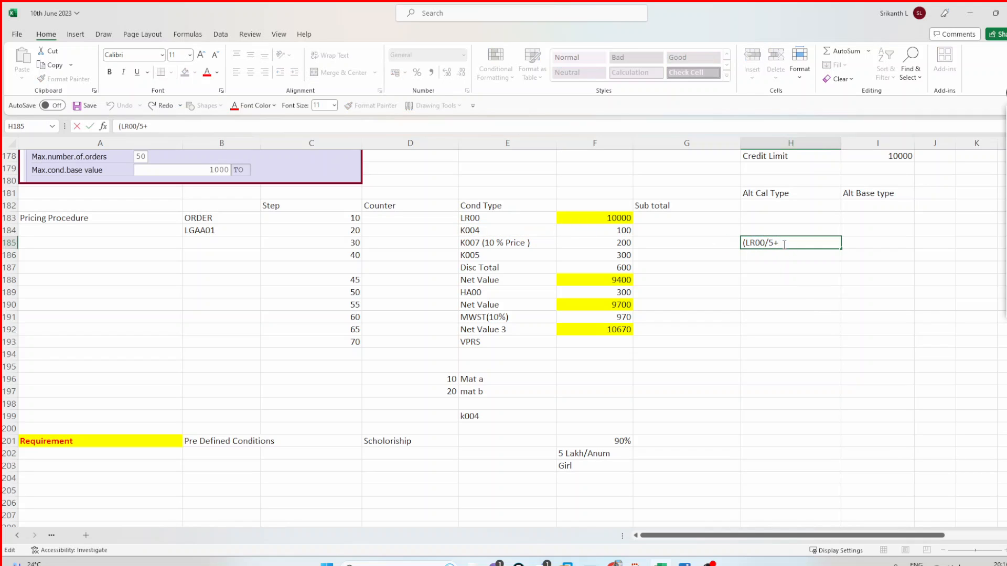
pyautogui.press('BackSpace')
pyautogui.click(849, 290)
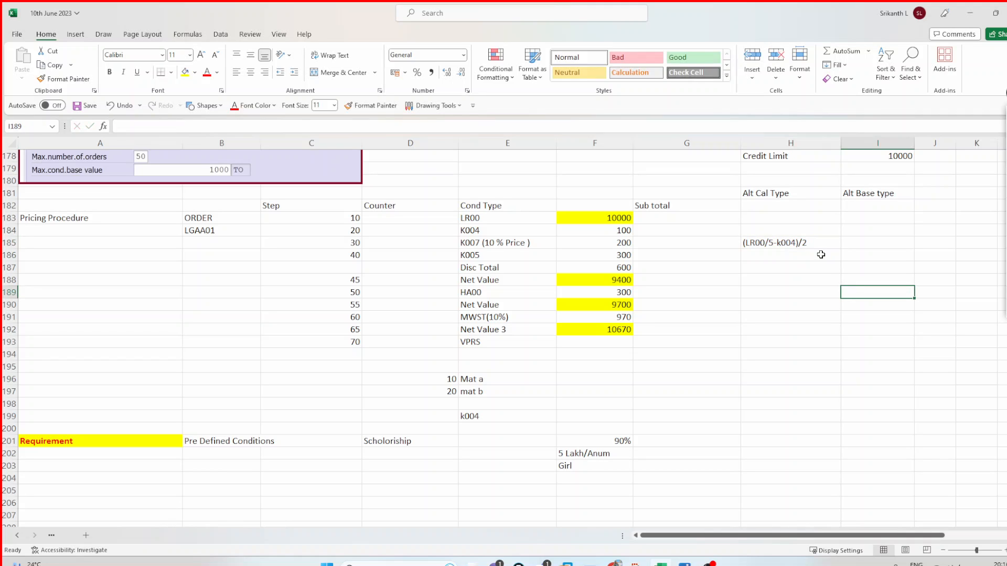
# Compare the K007 condition type with its formula in H185 and the words of the Alt Cal Type heading.
pyautogui.click(817, 247)
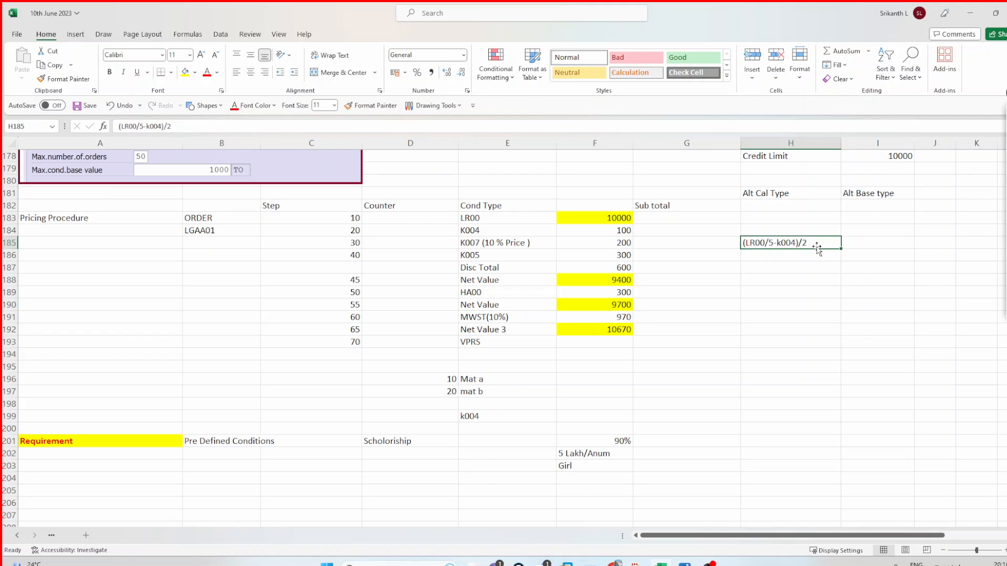
pyautogui.click(499, 243)
pyautogui.click(772, 244)
pyautogui.doubleClick(485, 243)
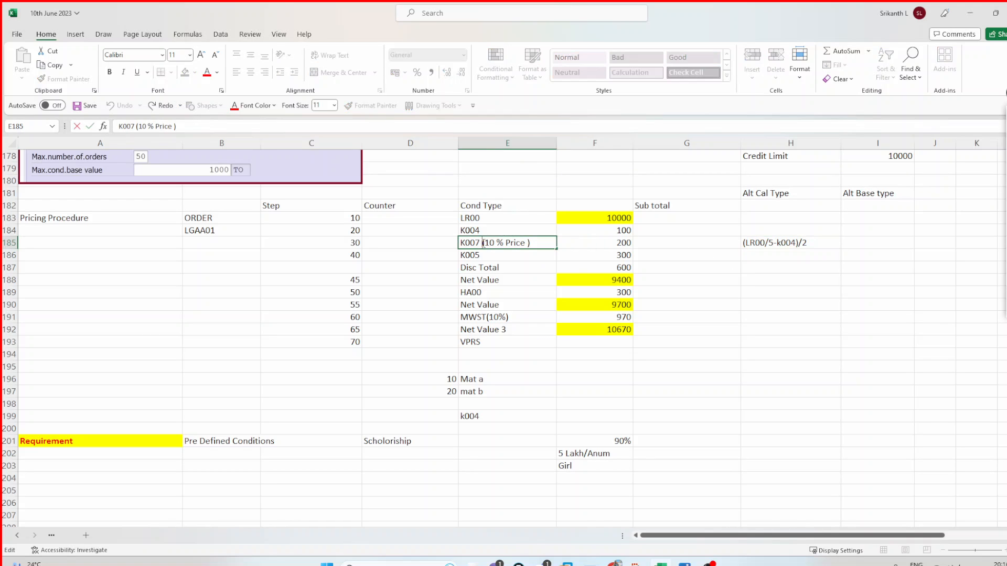
pyautogui.moveTo(480, 243); pyautogui.dragTo(464, 244)
pyautogui.click(786, 241)
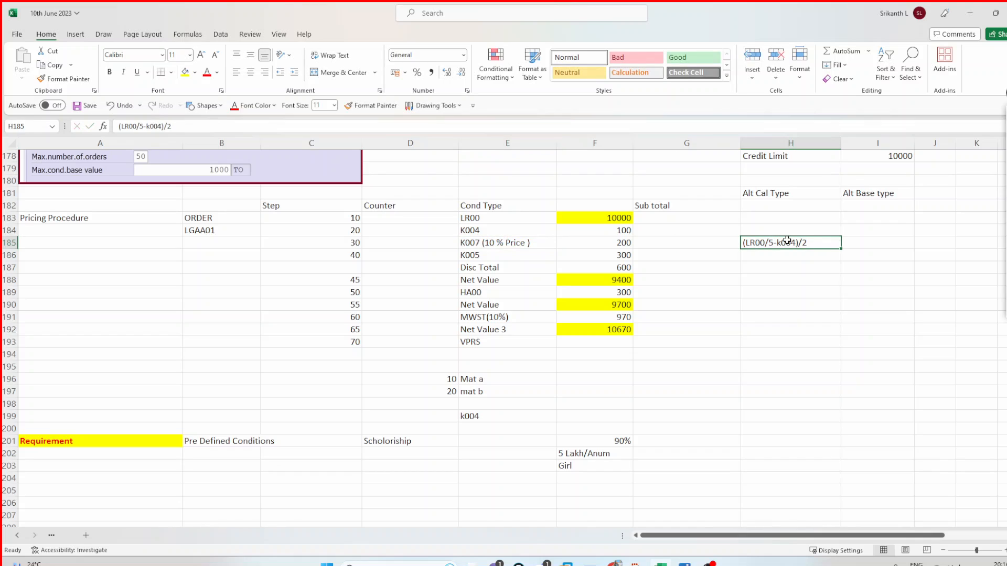
pyautogui.doubleClick(757, 193)
pyautogui.moveTo(756, 193); pyautogui.dragTo(789, 193)
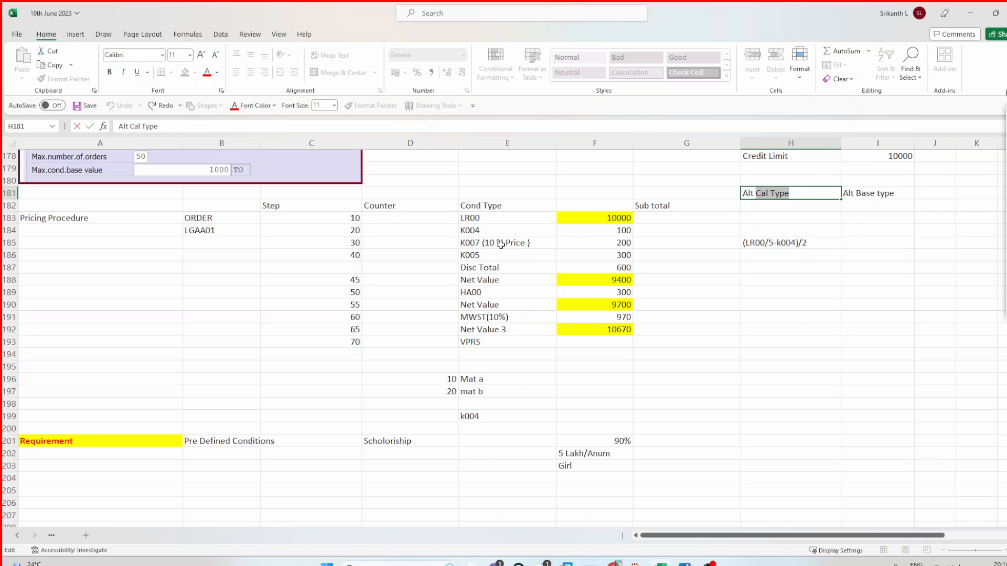
pyautogui.click(753, 193)
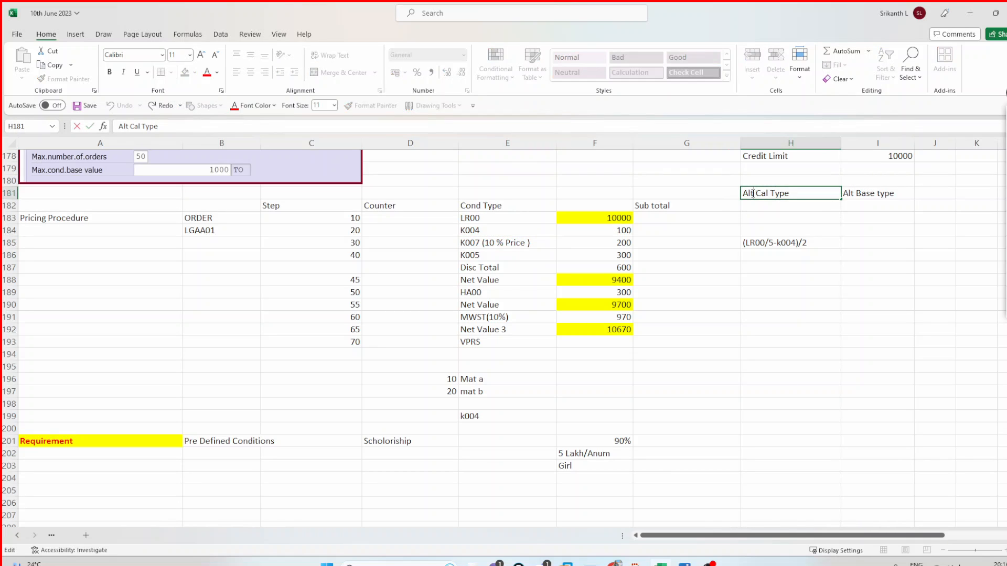
pyautogui.click(760, 243)
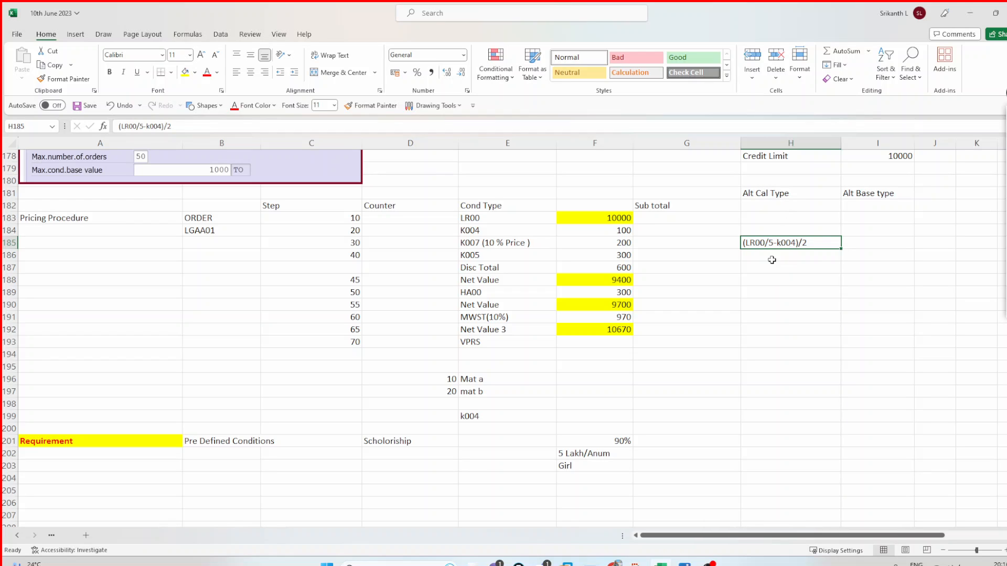
pyautogui.click(774, 277)
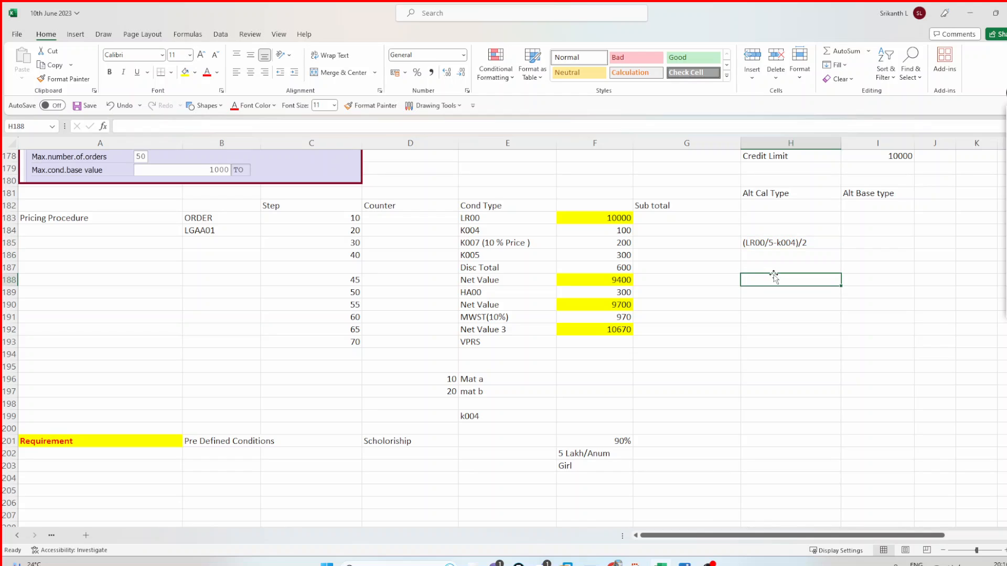
pyautogui.press('Up')
pyautogui.press('Up')
pyautogui.click(774, 277)
pyautogui.click(774, 271)
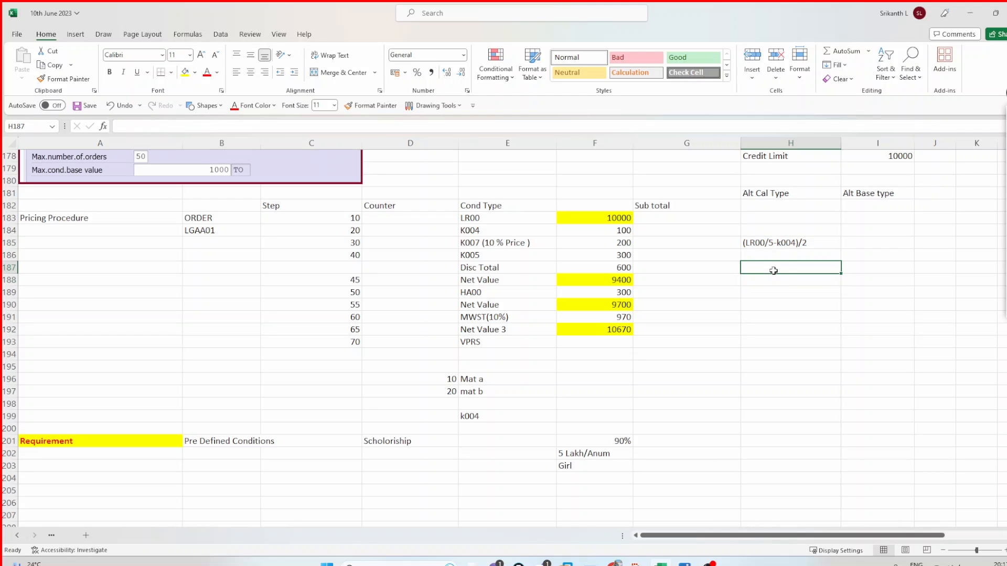
pyautogui.doubleClick(775, 271)
pyautogui.click(771, 316)
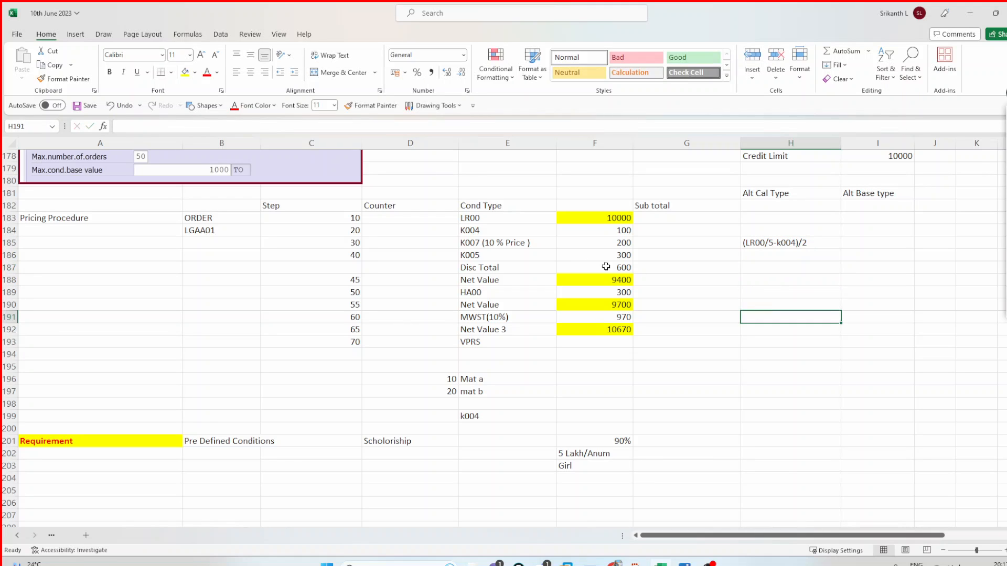
# Review the K007 entry, its custom formula and the Alt Cal Type heading once more.
pyautogui.click(483, 243)
pyautogui.click(770, 244)
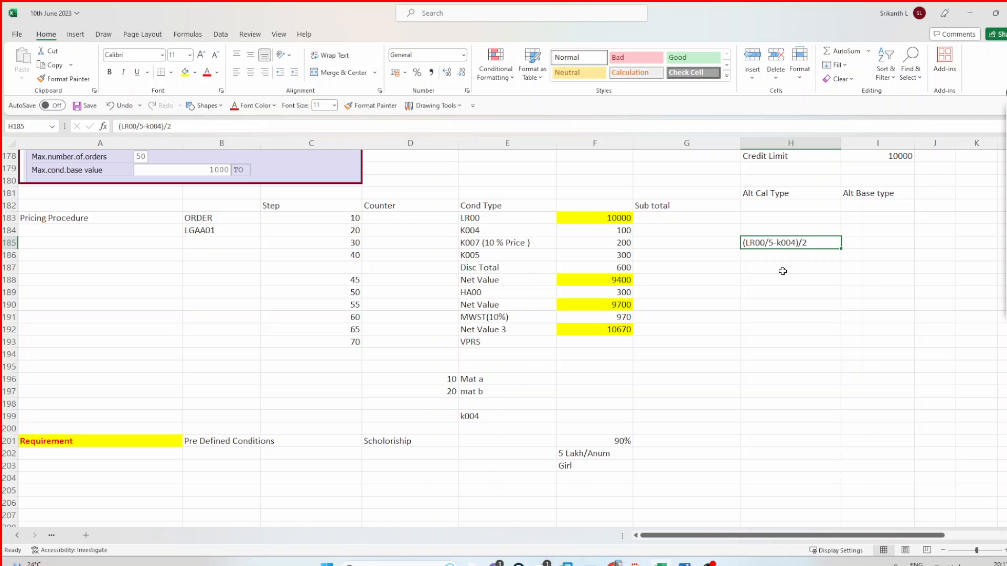
pyautogui.click(782, 194)
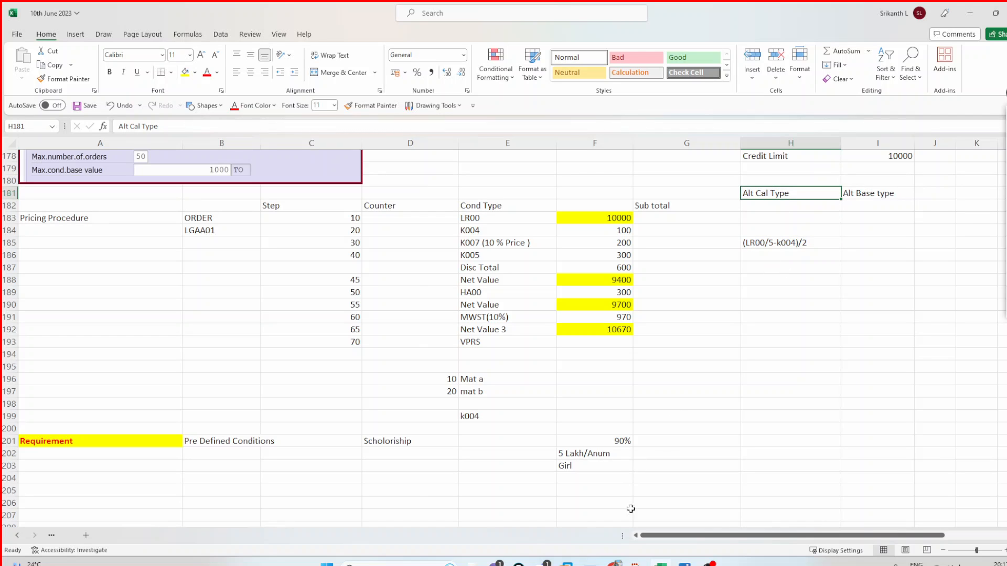
# Switch to the SAP New Entries session, then save and exit the LGDUMM control data to the pricing activity list.
pyautogui.moveTo(593, 561)
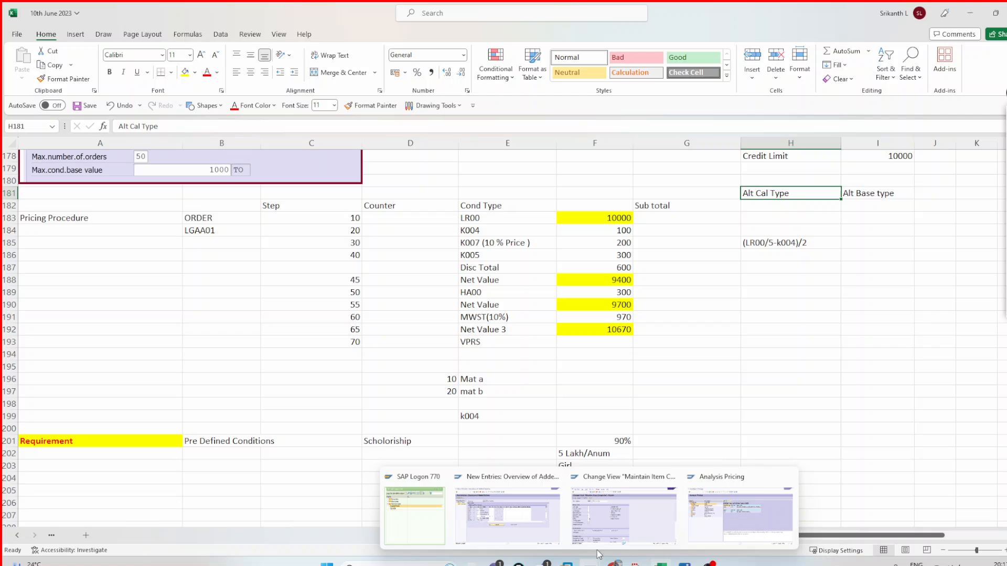
pyautogui.click(556, 527)
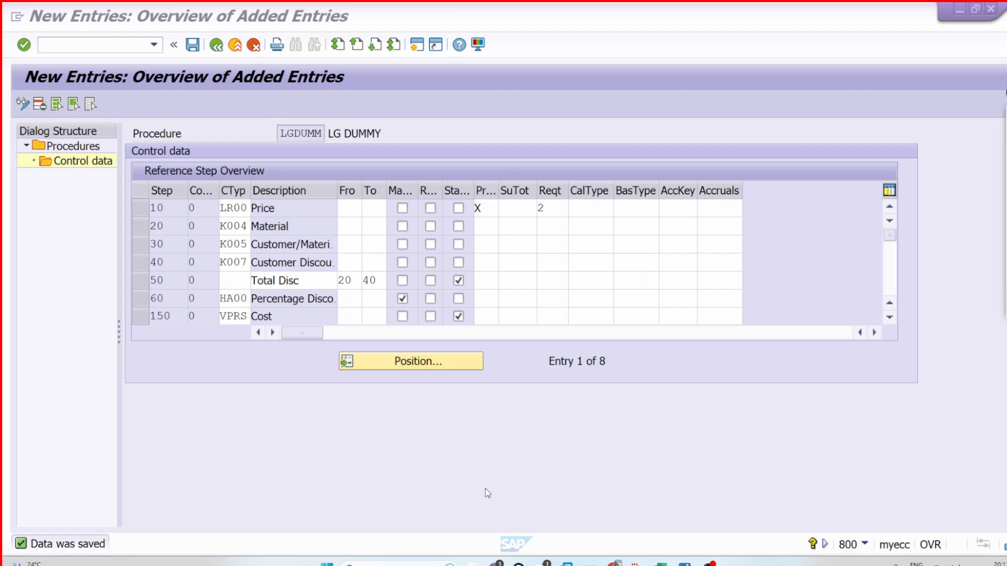
pyautogui.click(218, 46)
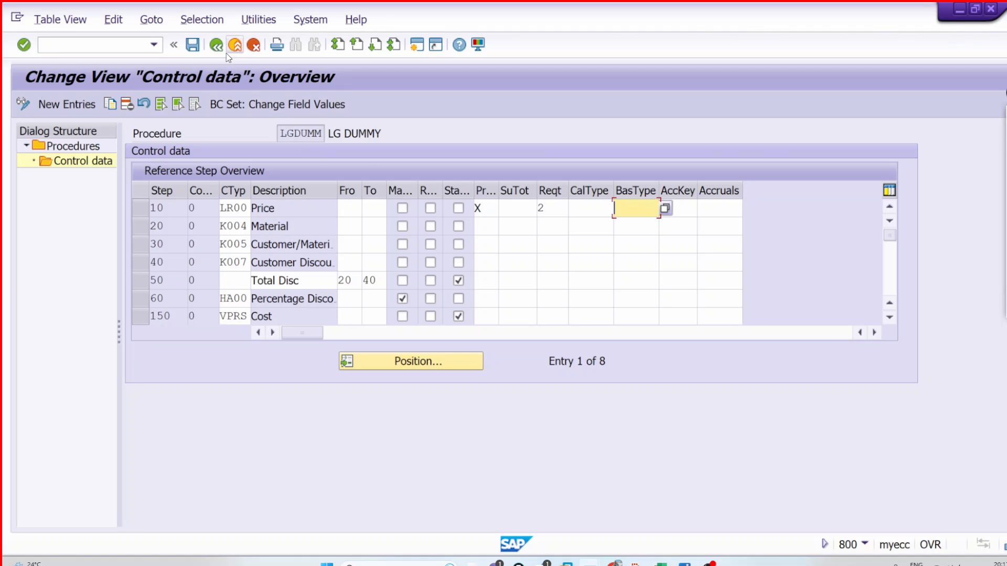
pyautogui.click(192, 44)
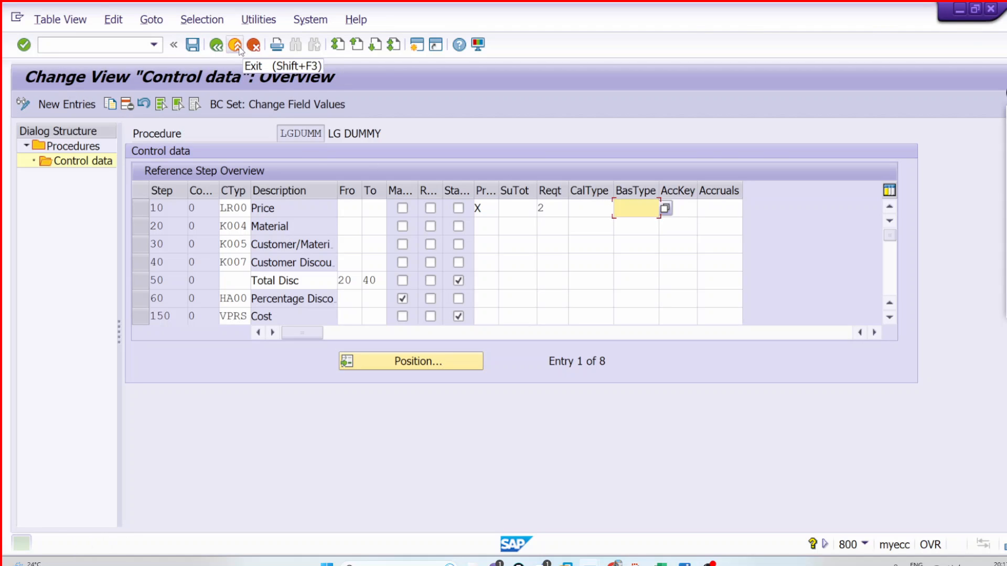
pyautogui.click(241, 48)
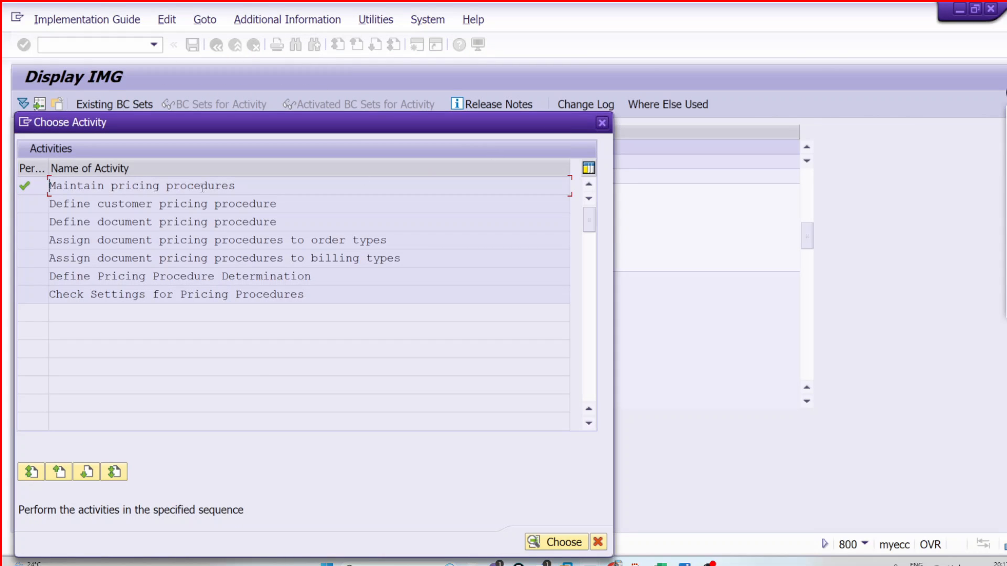
# Open the Maintain pricing procedures activity and position the procedures list at RVAA01.
pyautogui.doubleClick(202, 187)
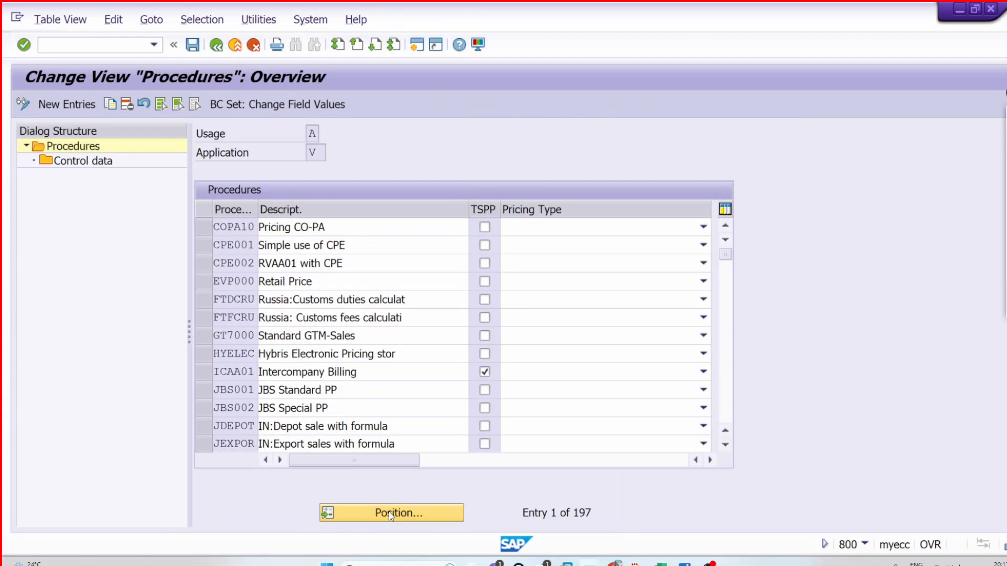
pyautogui.click(391, 513)
pyautogui.write('R')
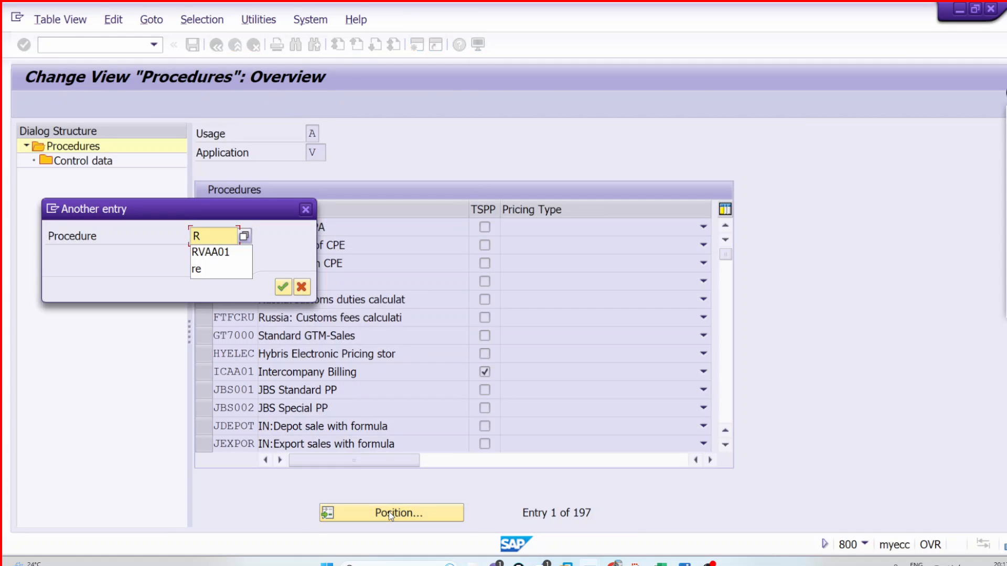
pyautogui.press('Down')
pyautogui.press('Return')
pyautogui.press('Return')
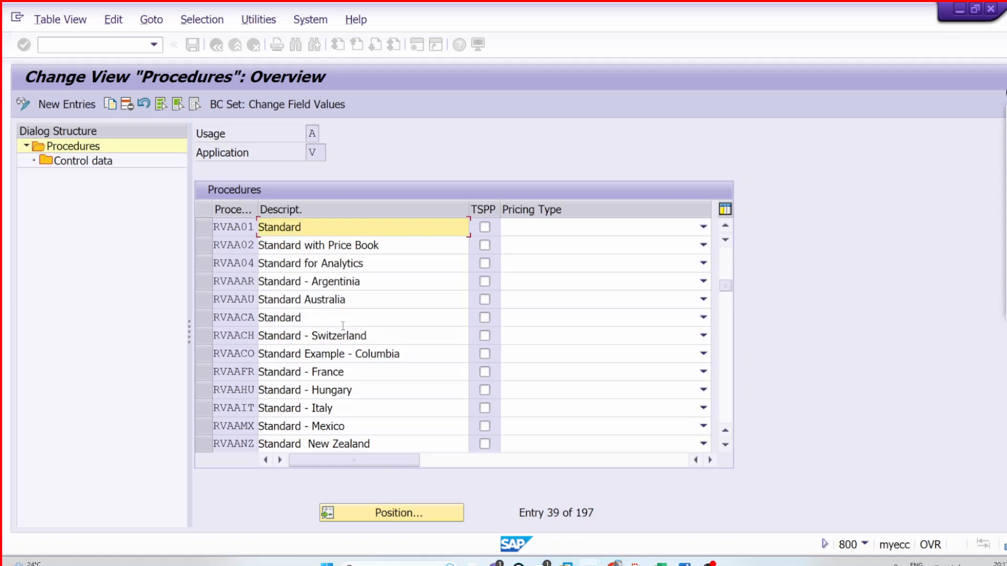
# Open the control data of procedure RVAA01 and switch it to display mode.
pyautogui.click(209, 227)
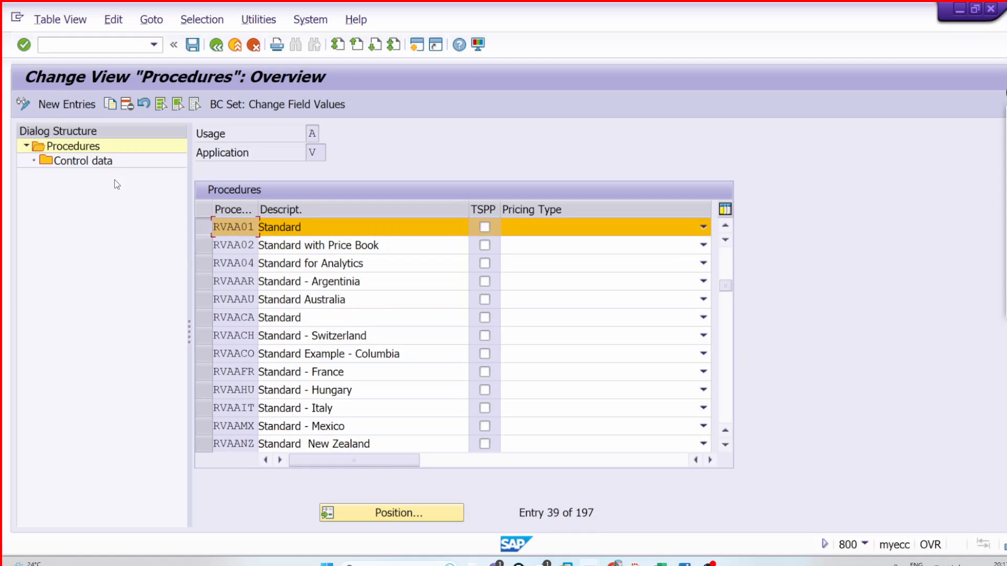
pyautogui.click(105, 163)
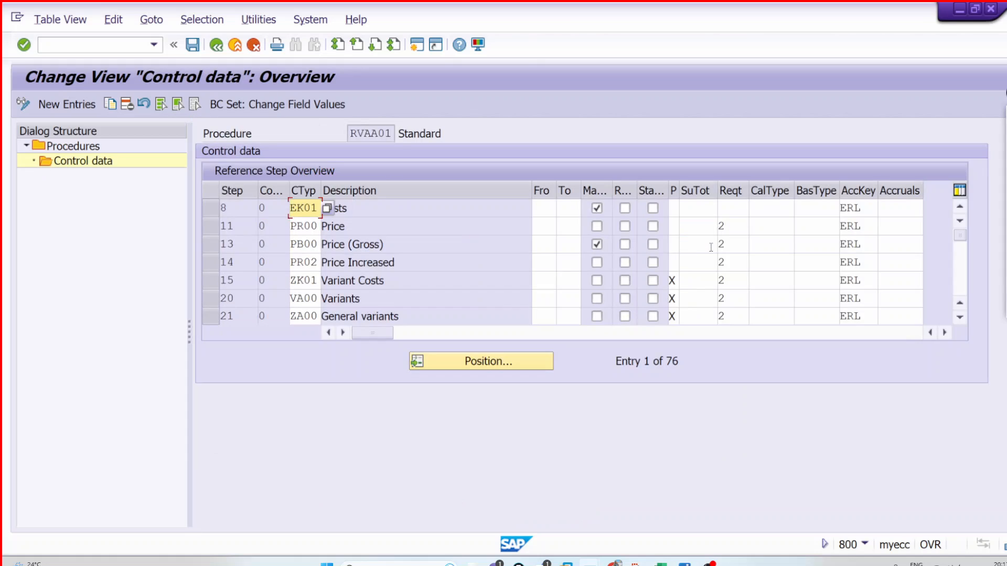
pyautogui.click(30, 109)
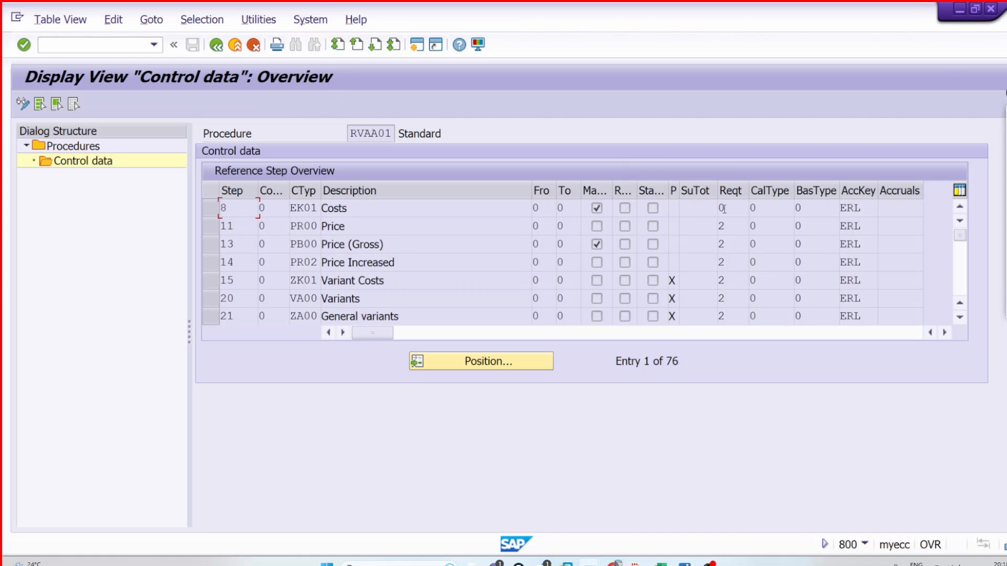
# Examine the CalType and BasType columns of the RVAA01 control data from the first pricing step through the Profit Margin line.
pyautogui.click(762, 226)
pyautogui.scroll(-3, 755, 235)
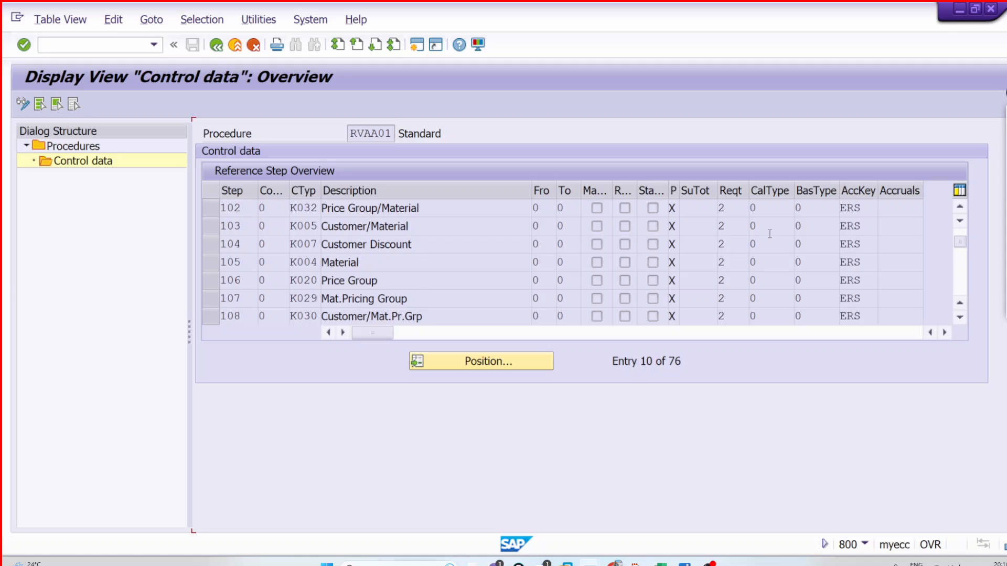
pyautogui.scroll(1, 769, 234)
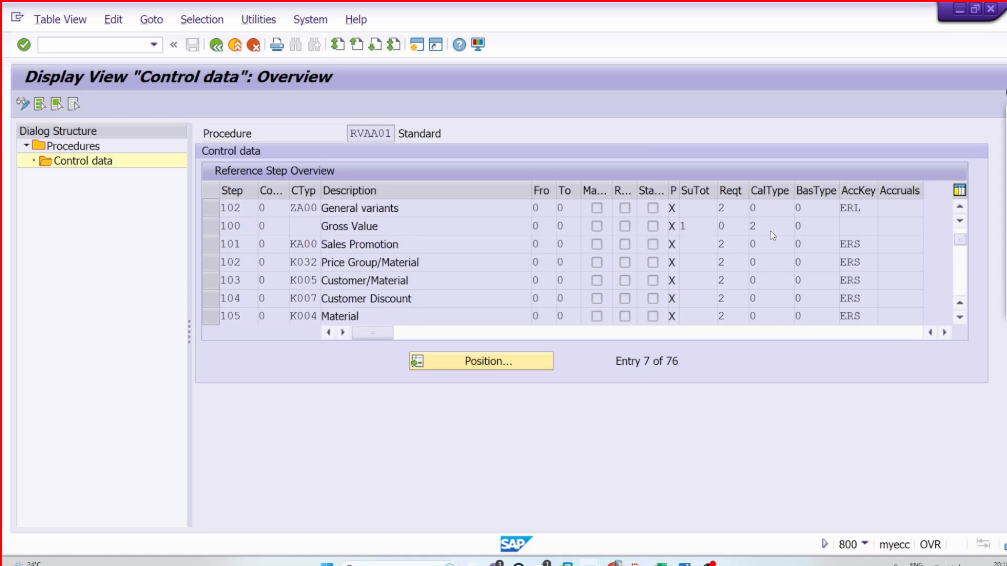
pyautogui.scroll(-4, 771, 232)
pyautogui.scroll(-1, 771, 233)
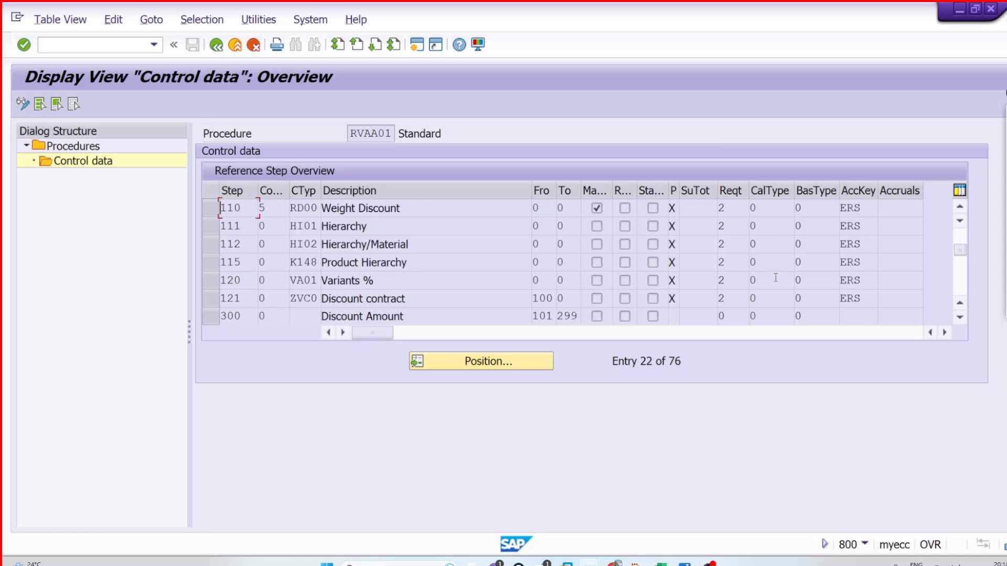
pyautogui.scroll(-2, 773, 282)
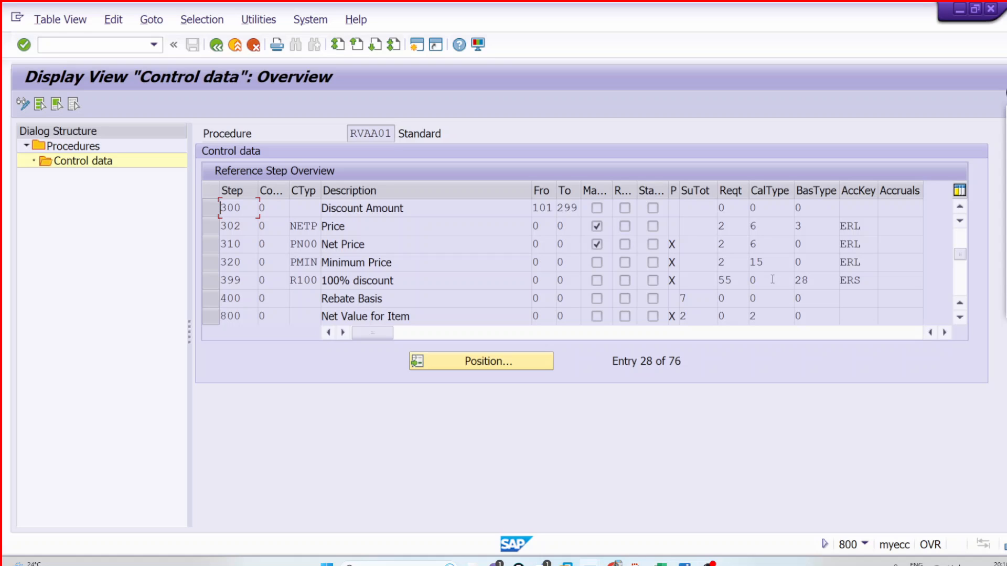
pyautogui.scroll(-2, 773, 283)
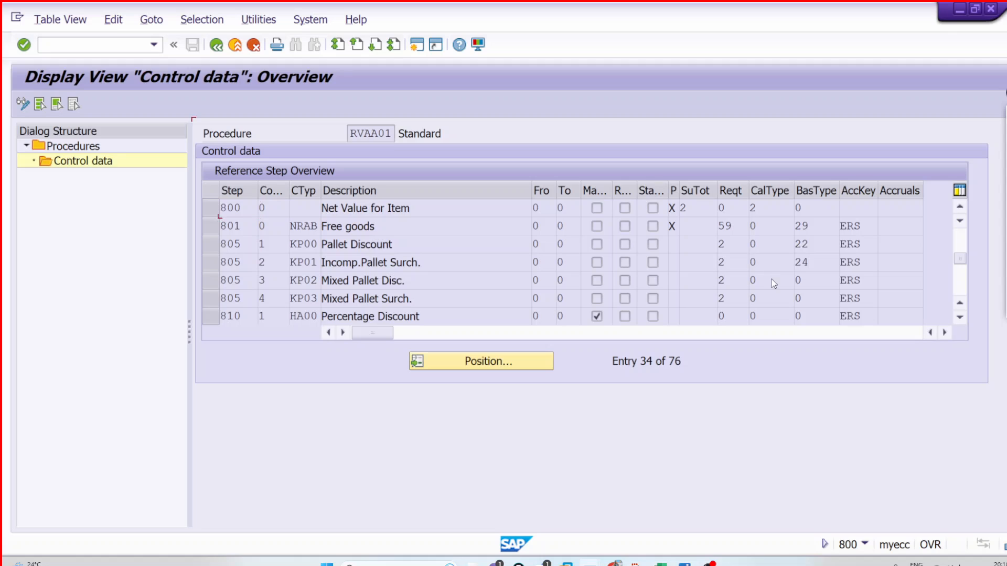
pyautogui.scroll(1, 773, 281)
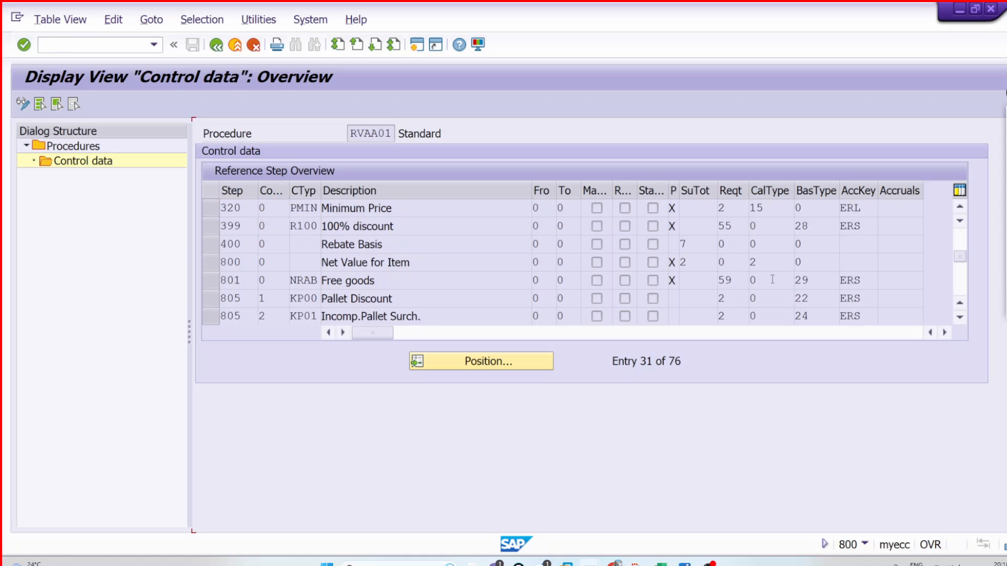
pyautogui.scroll(-1, 772, 279)
pyautogui.scroll(-2, 773, 283)
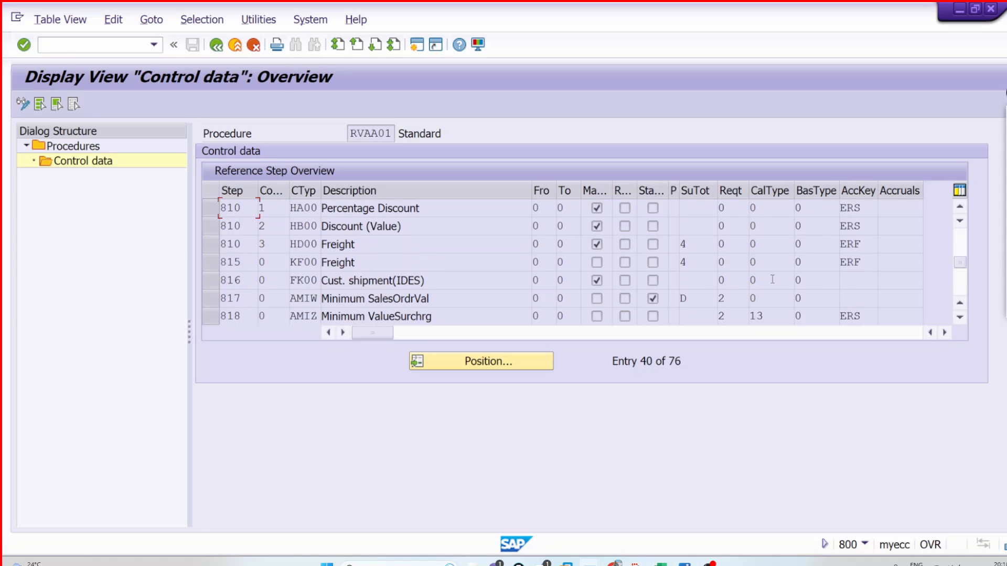
pyautogui.scroll(-1, 773, 281)
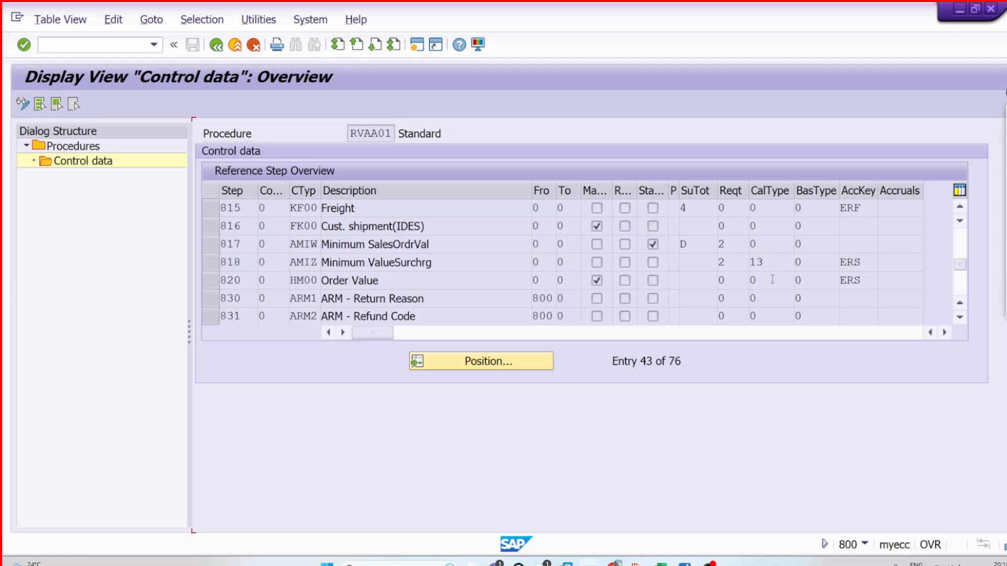
pyautogui.scroll(-1, 772, 280)
pyautogui.scroll(-2, 773, 284)
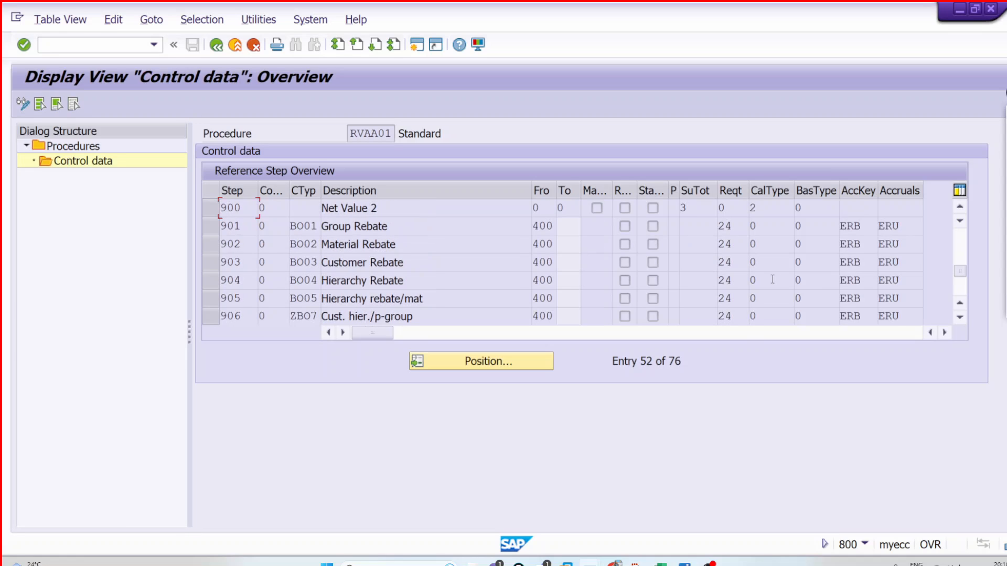
pyautogui.scroll(-2, 772, 279)
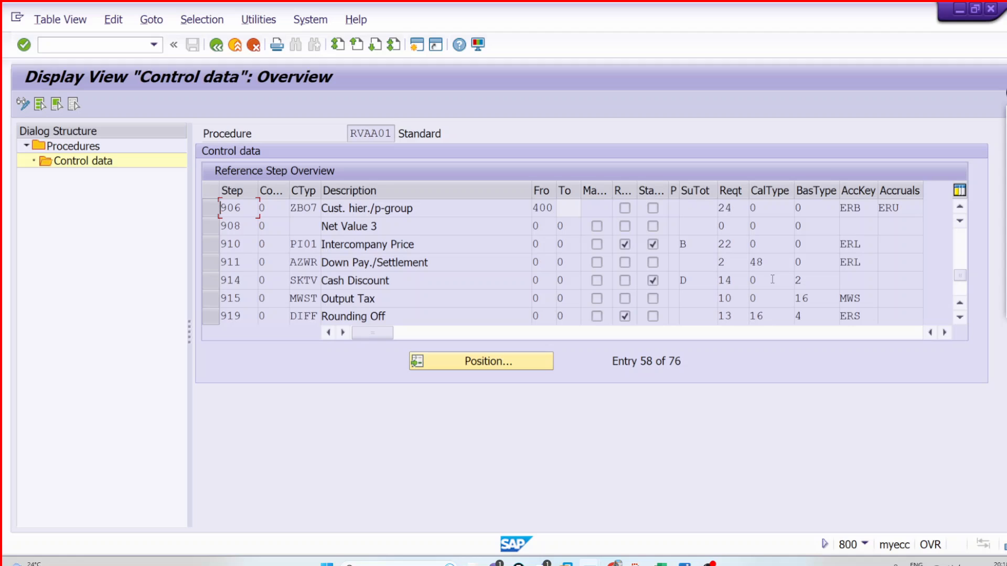
pyautogui.scroll(-1, 772, 281)
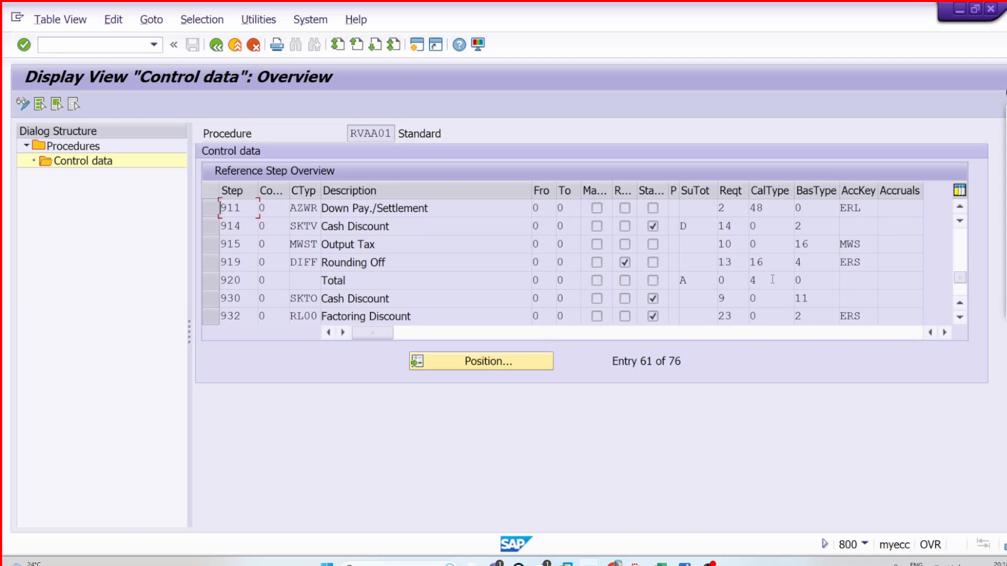
pyautogui.scroll(-1, 773, 282)
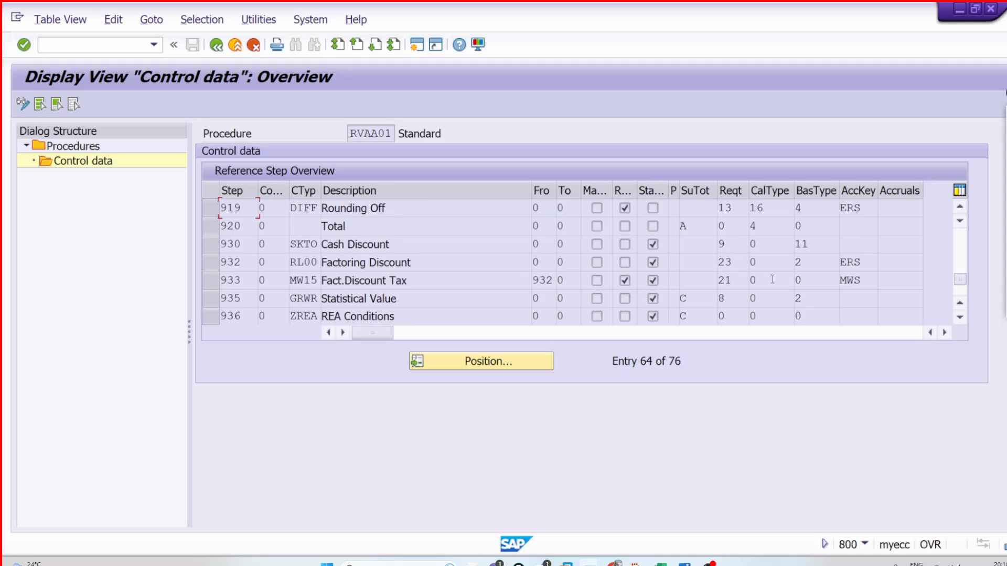
pyautogui.scroll(-2, 772, 280)
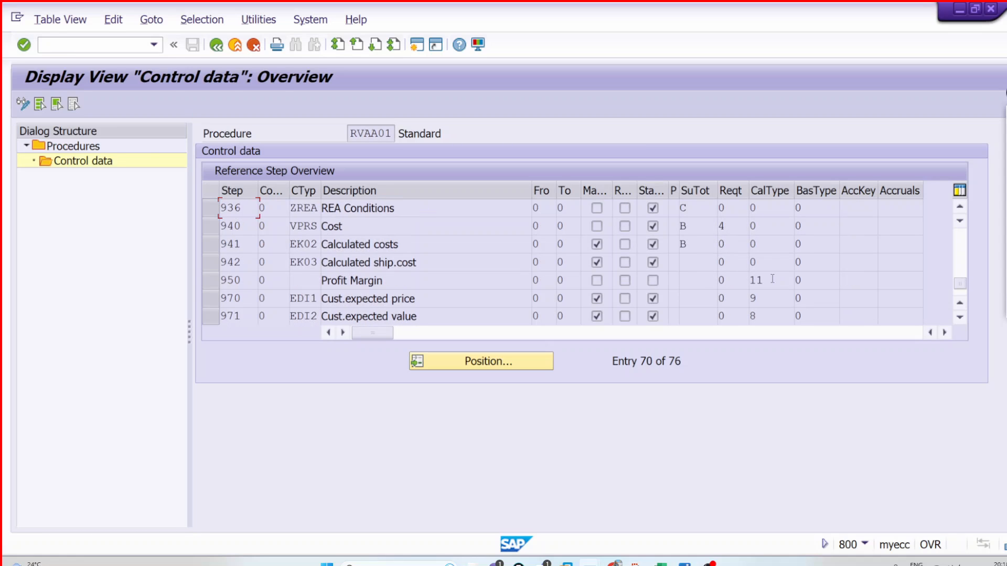
# Select the Profit Margin line at step 950 and inspect its description and empty condition type.
pyautogui.click(772, 279)
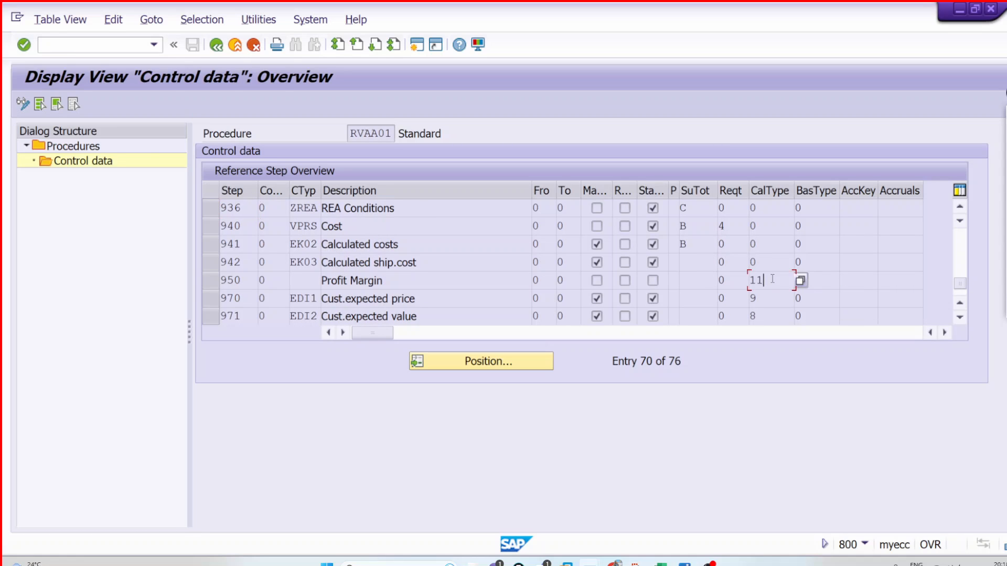
pyautogui.click(212, 279)
pyautogui.press('Tab')
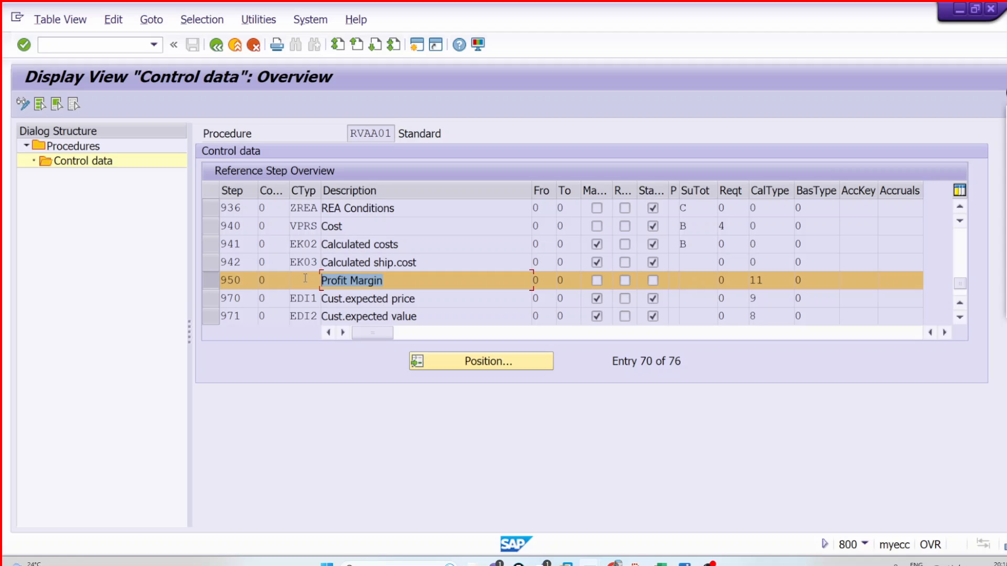
pyautogui.click(375, 279)
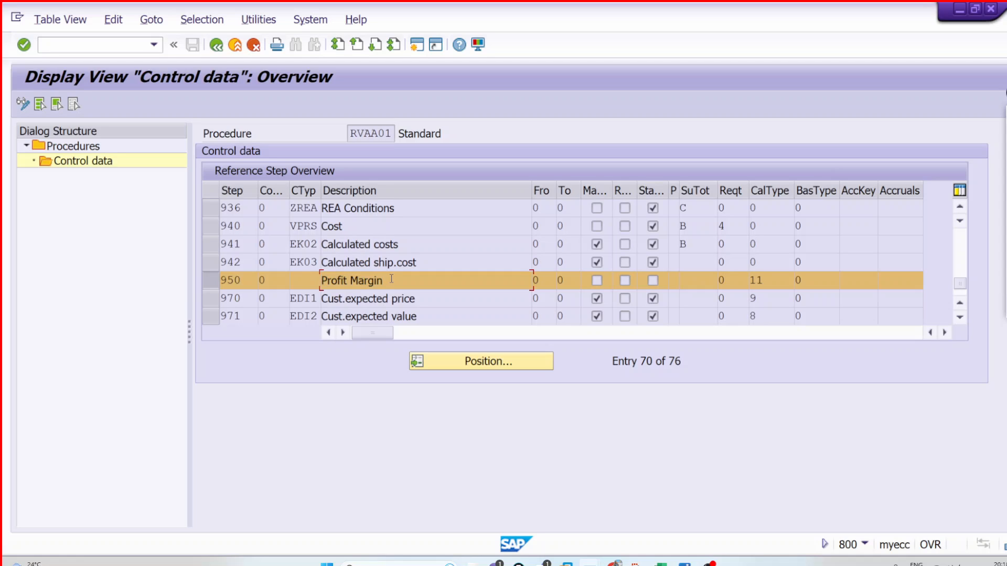
pyautogui.moveTo(391, 279); pyautogui.dragTo(314, 278)
pyautogui.click(306, 278)
# List the available CalType routines for step 950 and display the source code of routine 11, Profit Margin.
pyautogui.moveTo(776, 282); pyautogui.dragTo(745, 280)
pyautogui.click(777, 282)
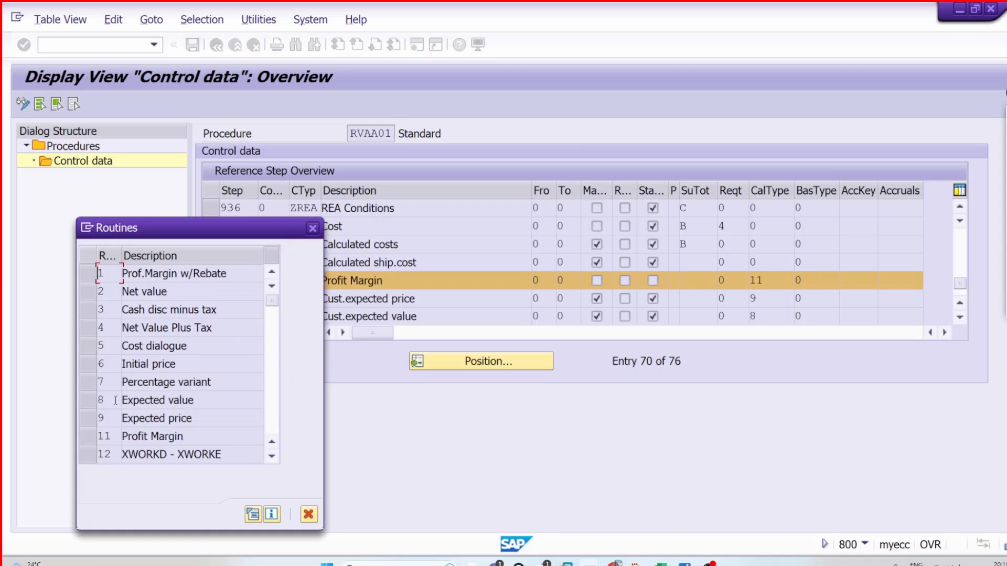
pyautogui.click(88, 443)
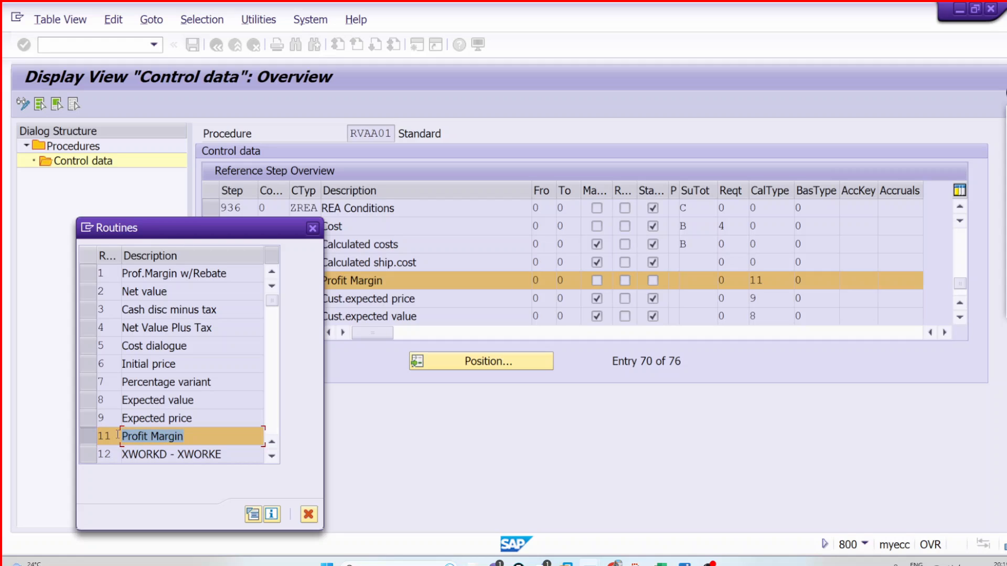
pyautogui.click(252, 515)
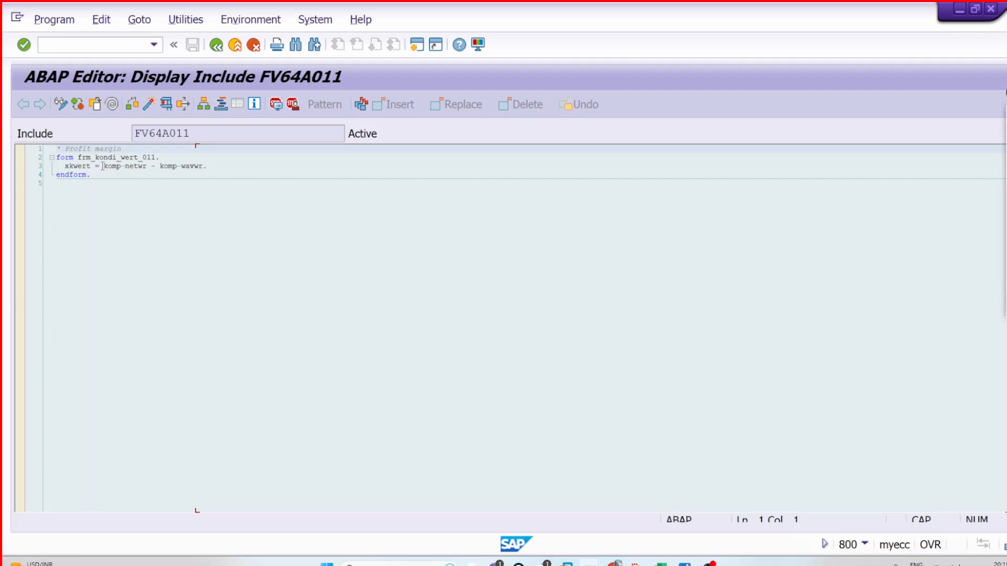
# Highlight the formula komp-netwr - komp-wavwr, look up WAVWR in structure KOMP, and return to the source code.
pyautogui.moveTo(103, 166); pyautogui.dragTo(210, 166)
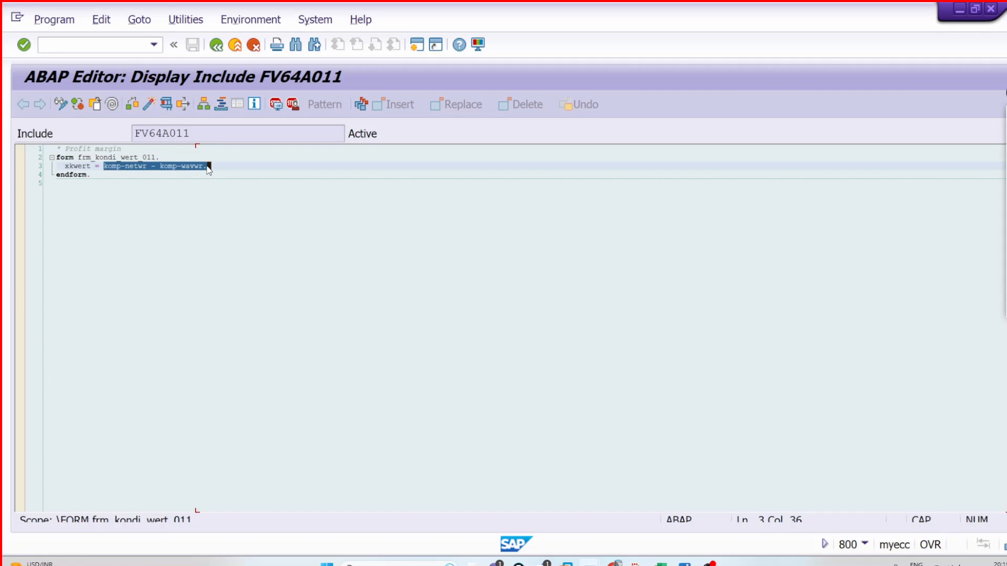
pyautogui.click(159, 171)
pyautogui.click(183, 171)
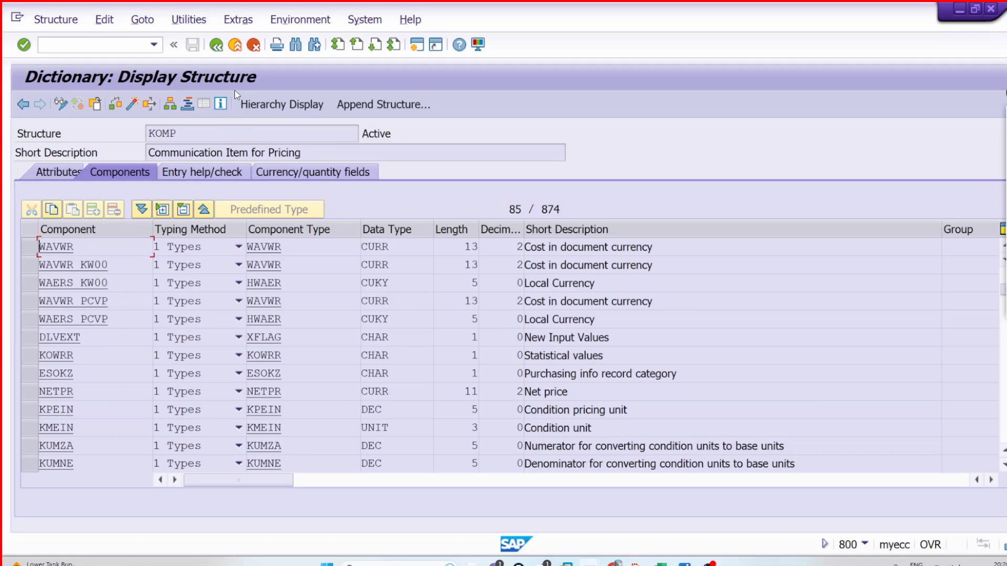
pyautogui.click(223, 47)
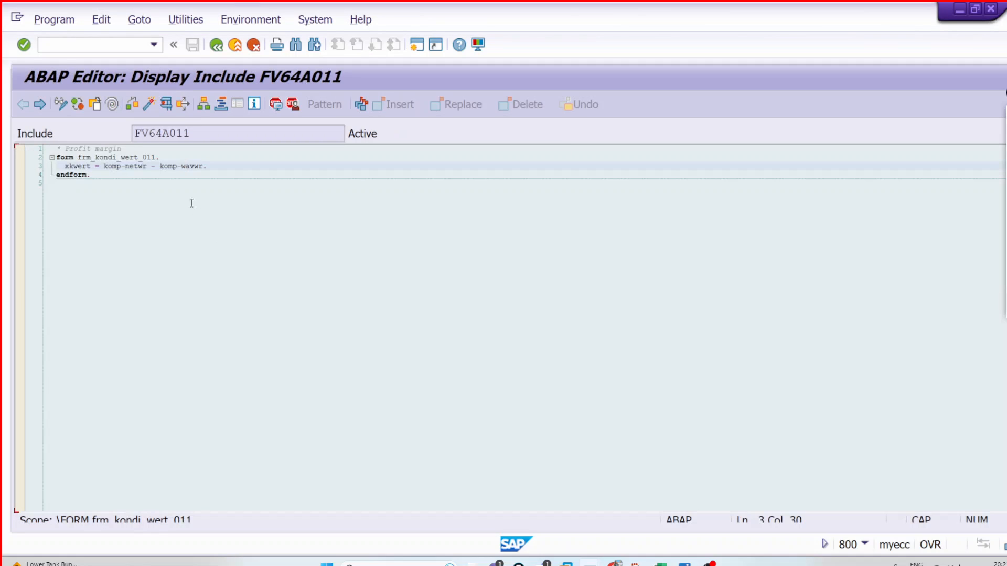
# Check the definition of the formula's wavwr field once more, dismiss the component scan, and return to the RVAA01 control data.
pyautogui.moveTo(182, 167); pyautogui.dragTo(206, 166)
pyautogui.click(194, 167)
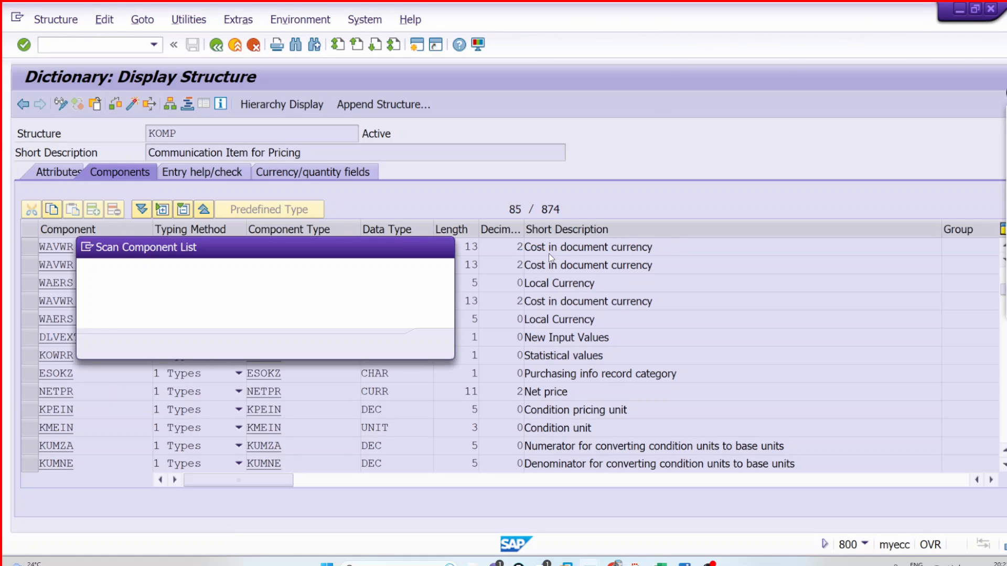
pyautogui.click(443, 248)
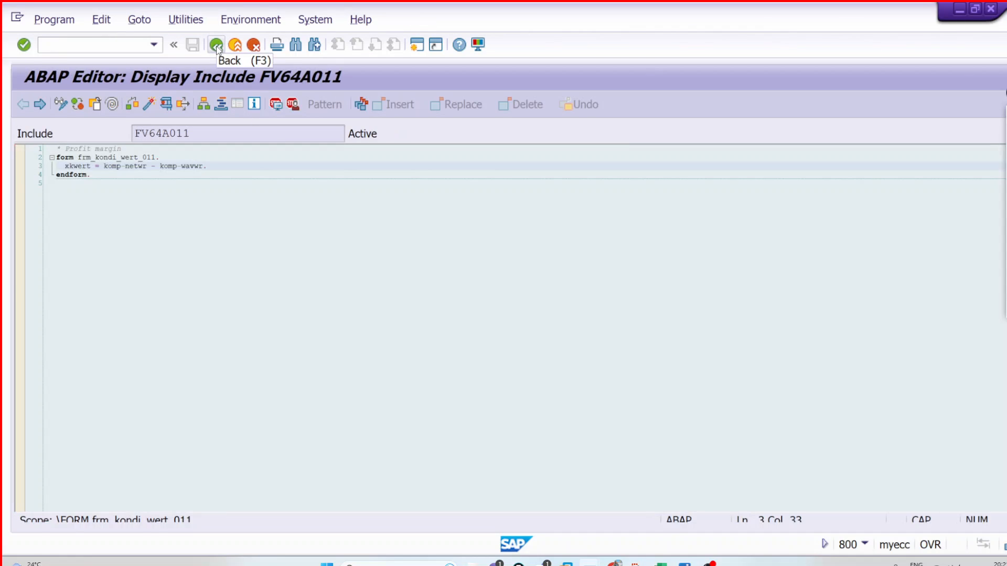
pyautogui.click(216, 45)
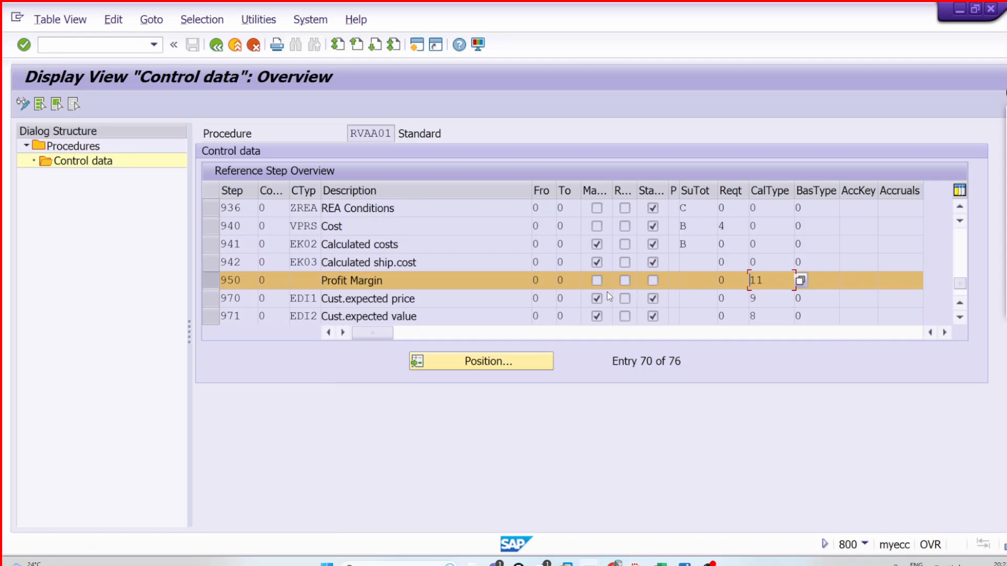
# Compare the Profit Margin line and its CalType with the VPRS cost line at step 940.
pyautogui.click(570, 283)
pyautogui.click(346, 226)
pyautogui.click(760, 281)
pyautogui.click(322, 228)
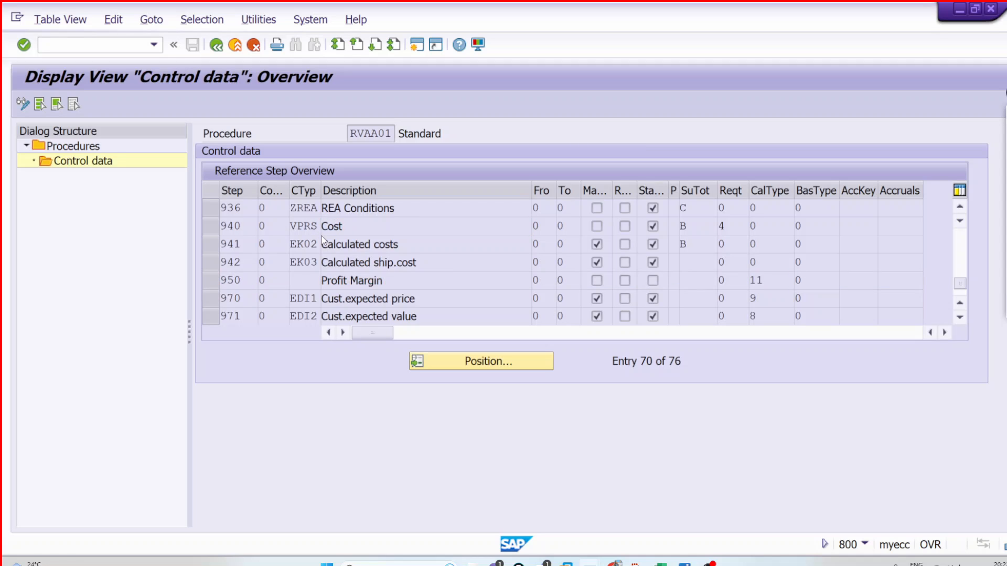
# Review the RVAA01 control data from the PR00 Price line at step 11 down to the lines around Profit Margin.
pyautogui.scroll(3, 323, 238)
pyautogui.scroll(20, 323, 238)
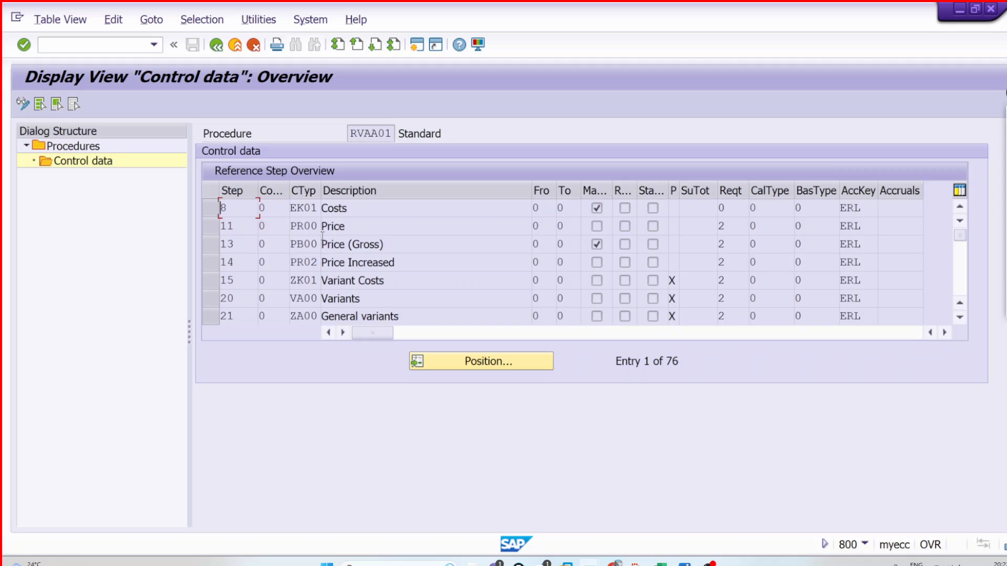
pyautogui.click(217, 228)
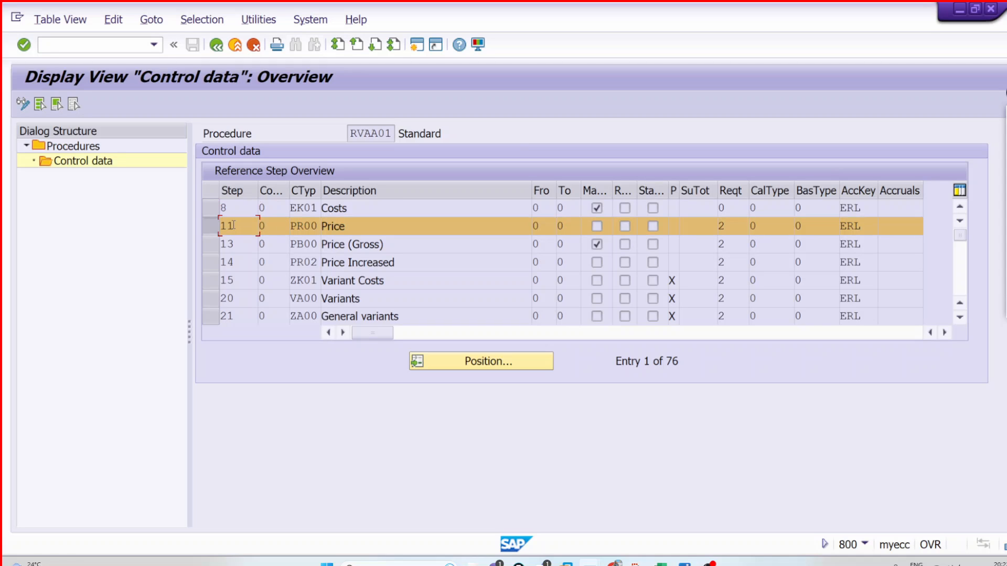
pyautogui.click(217, 228)
pyautogui.scroll(-7, 249, 250)
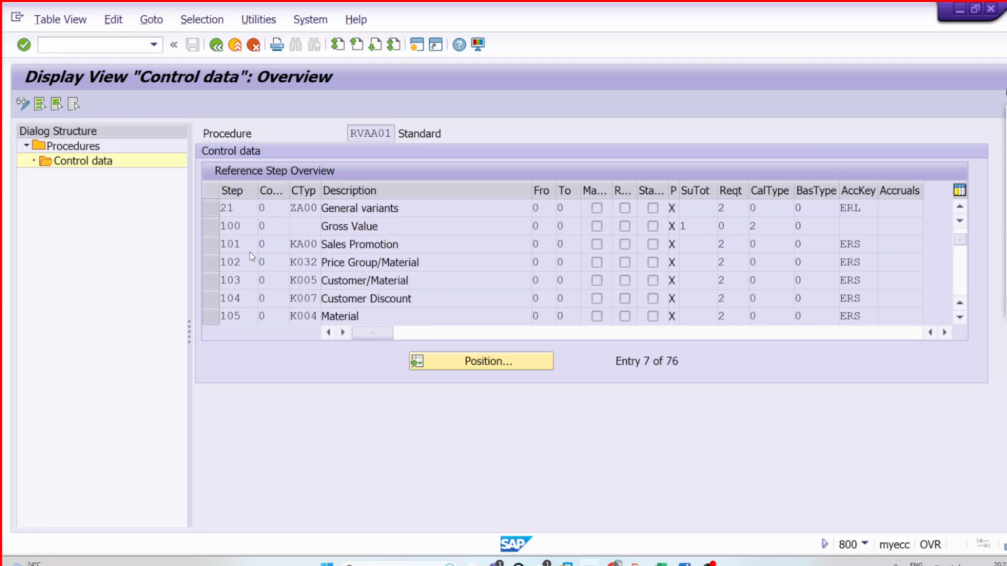
pyautogui.scroll(-8, 251, 252)
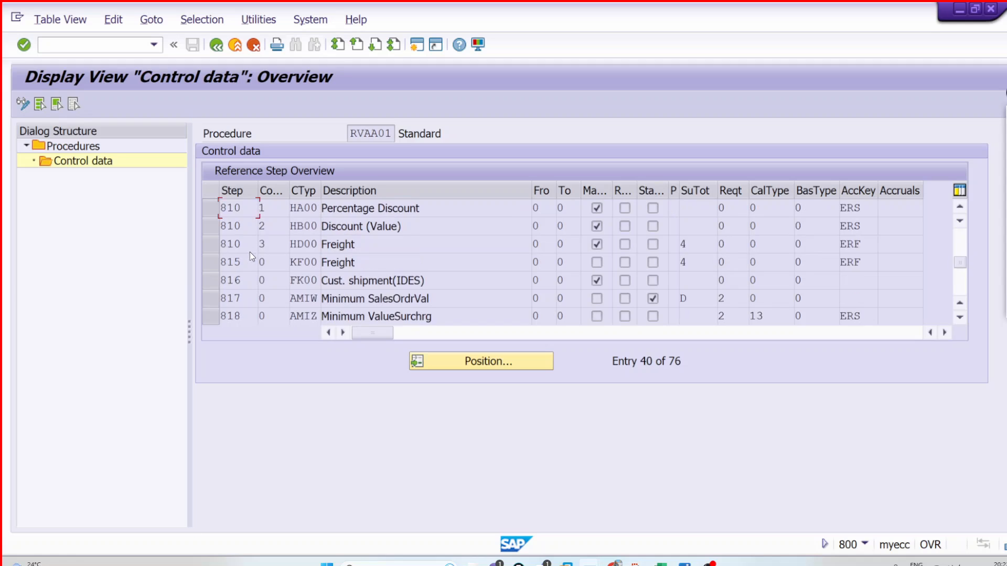
pyautogui.scroll(-4, 250, 252)
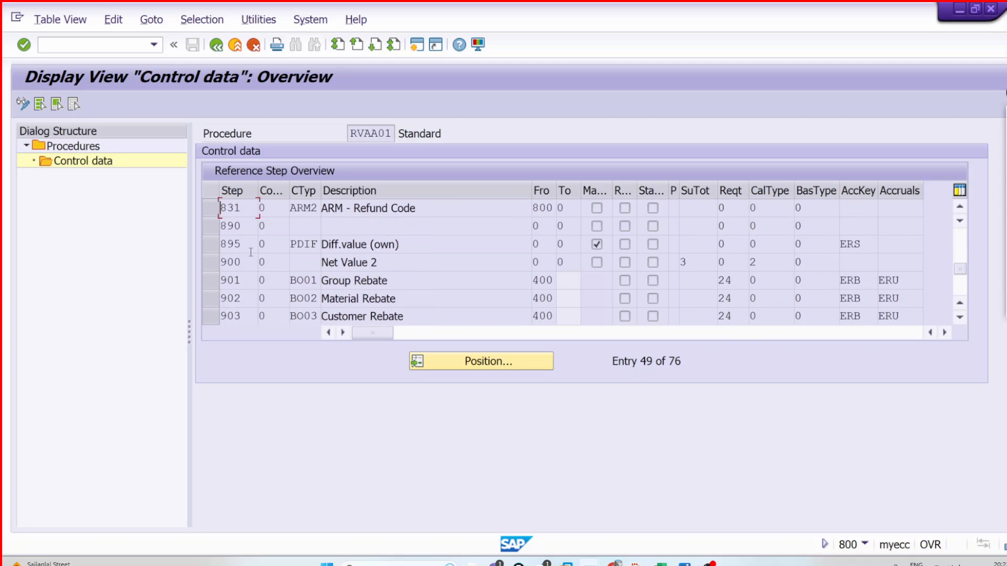
pyautogui.scroll(-1, 251, 253)
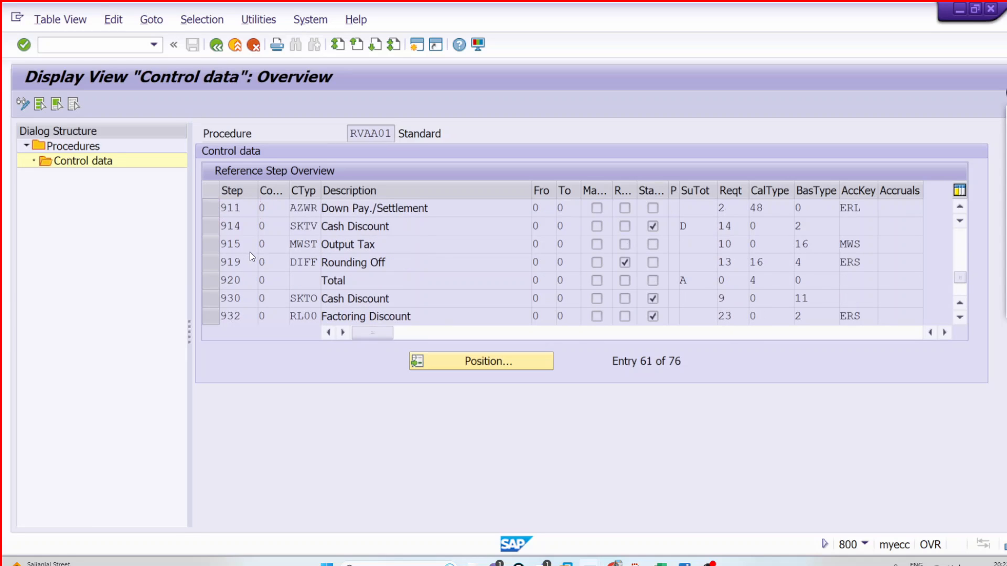
pyautogui.scroll(-1, 251, 254)
pyautogui.scroll(-2, 251, 252)
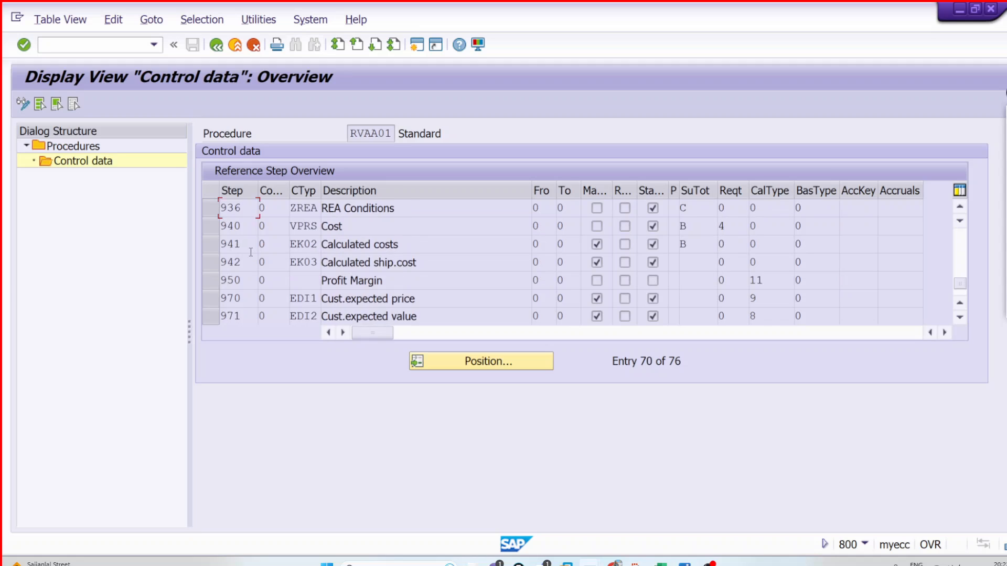
# Highlight the Profit Margin line at step 950 and its alternative calculation type 11.
pyautogui.click(211, 281)
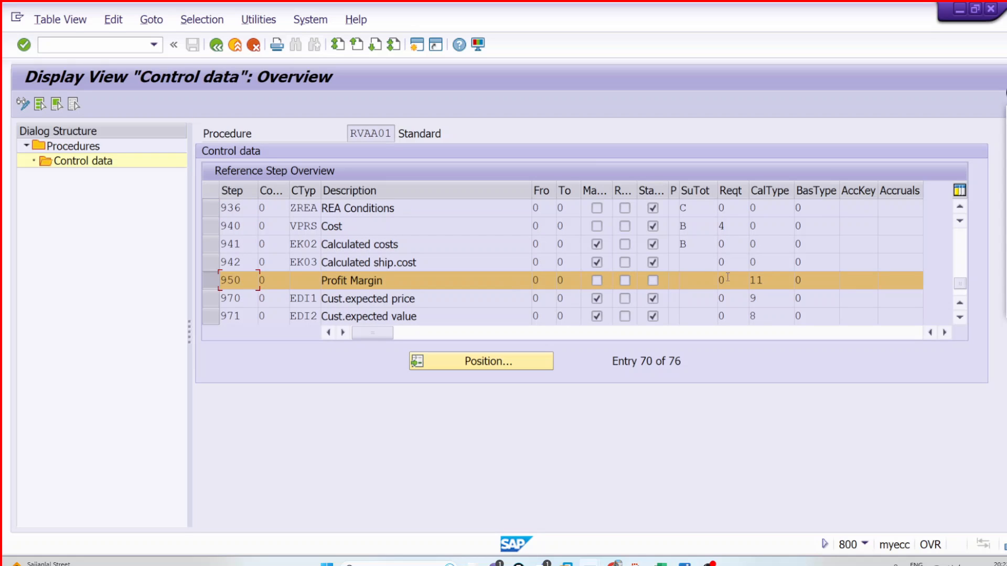
pyautogui.click(759, 279)
pyautogui.click(215, 280)
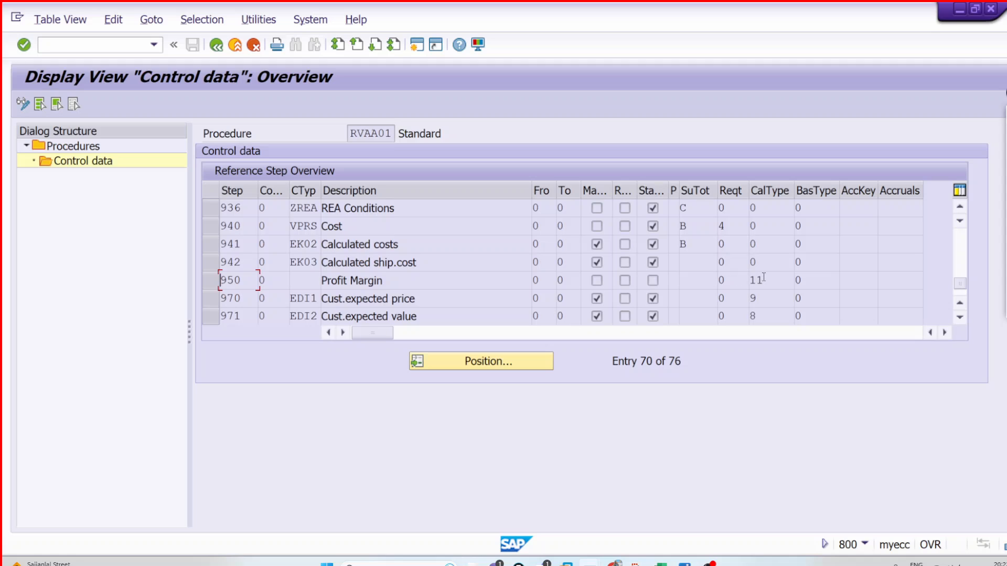
pyautogui.moveTo(764, 280); pyautogui.dragTo(747, 276)
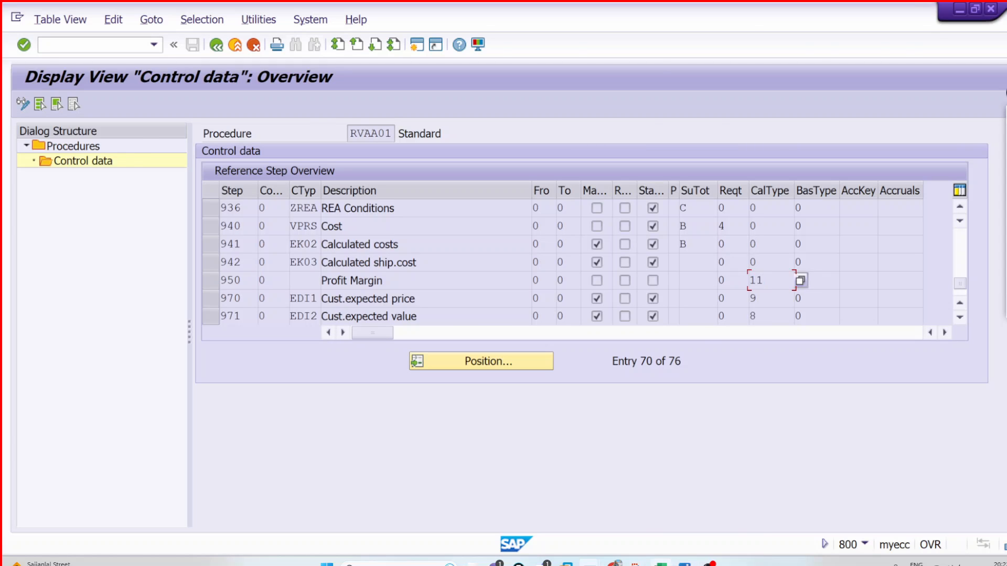
# Switch to the Excel pricing worksheet and compare the K007 (10 % Price) row with its Alt Cal Type and Alt Base type cells.
pyautogui.click(661, 564)
pyautogui.click(792, 234)
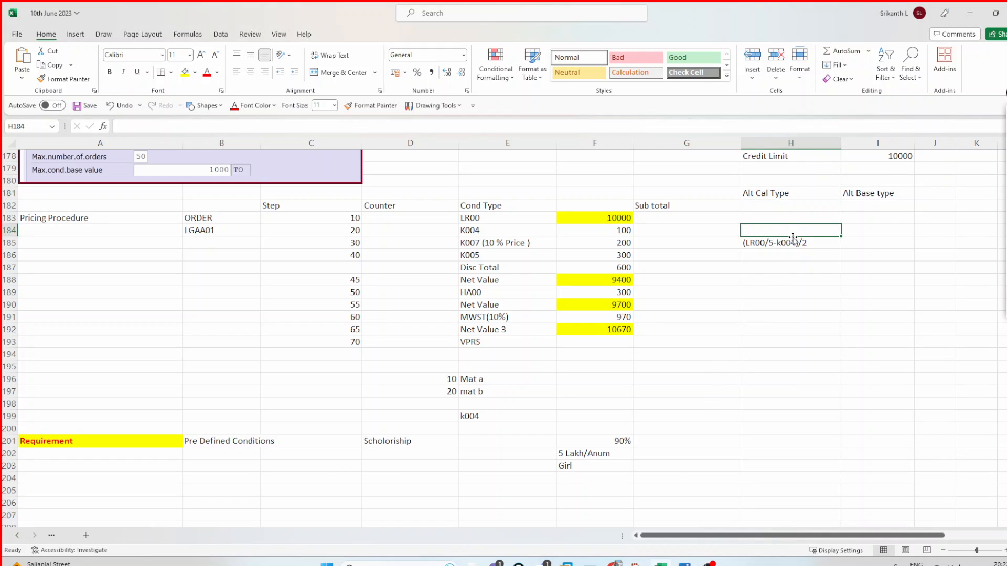
pyautogui.click(498, 240)
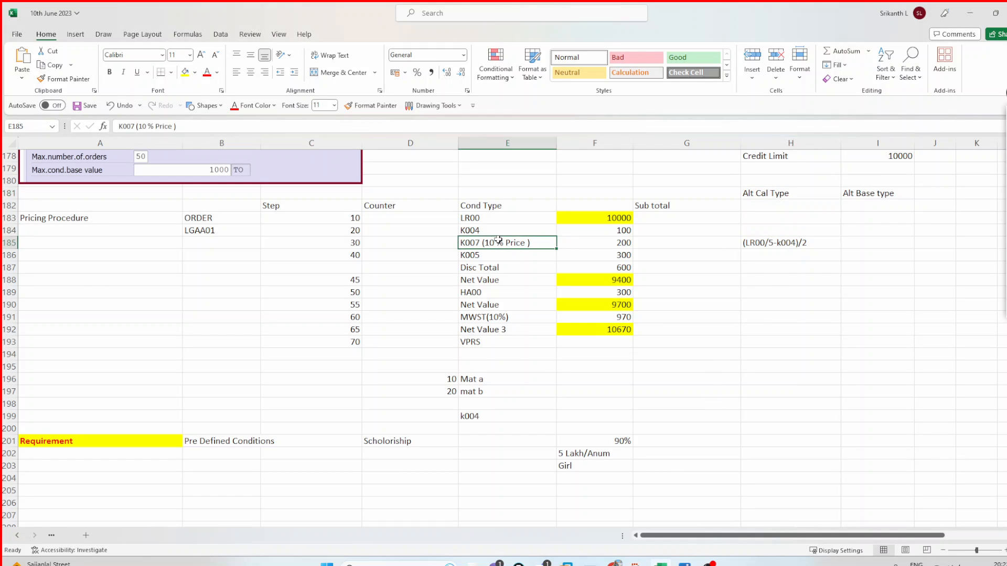
pyautogui.click(758, 241)
pyautogui.click(908, 244)
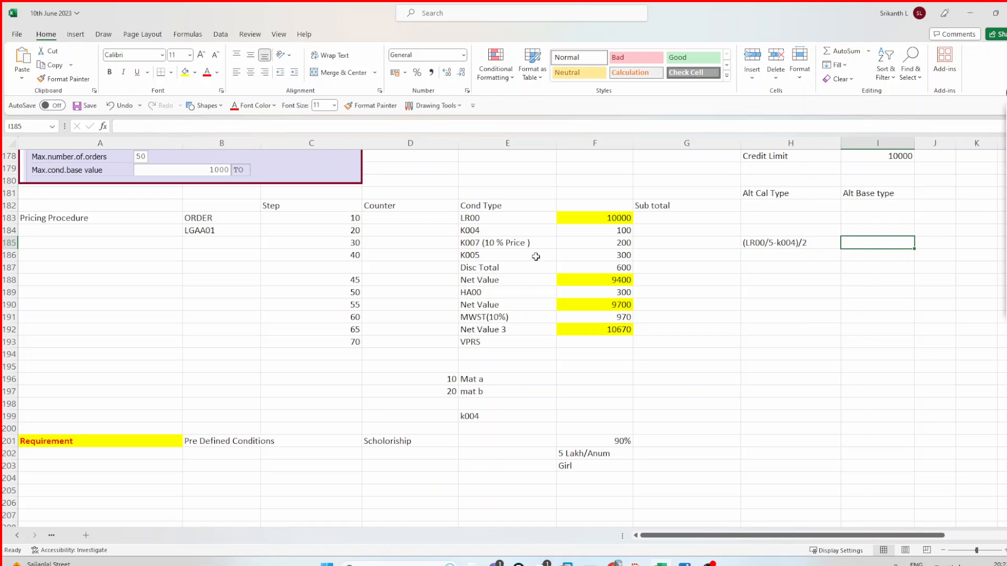
# Examine how the formula (LR00/5-k004)/2 in the Alt Cal Type column relates to the K007 condition type.
pyautogui.click(464, 244)
pyautogui.doubleClick(464, 244)
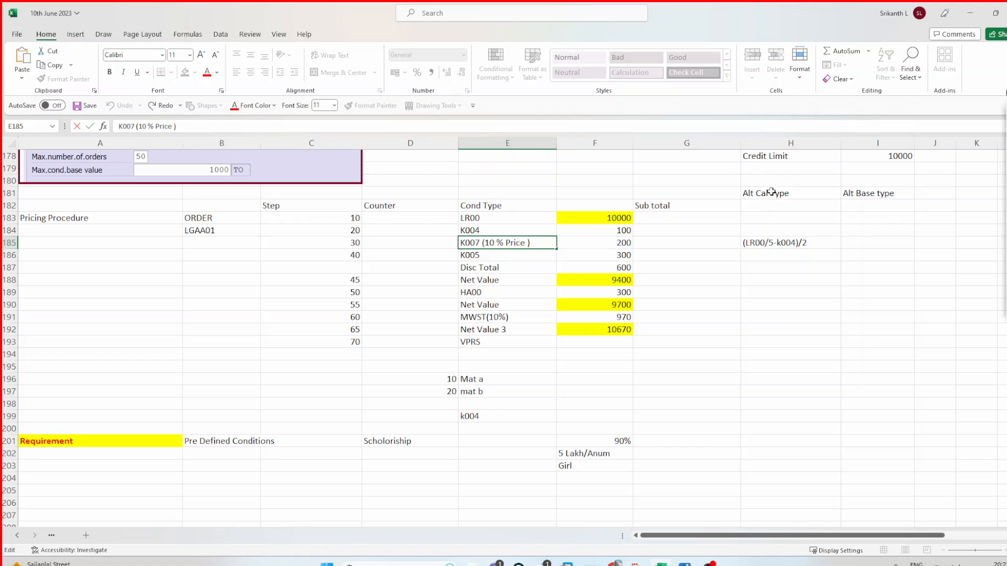
pyautogui.click(785, 244)
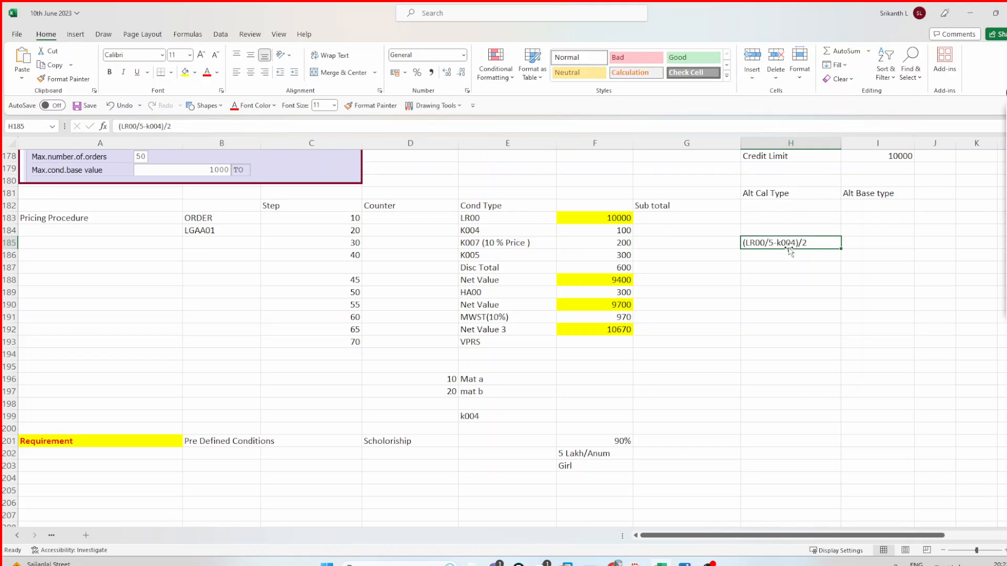
pyautogui.click(874, 384)
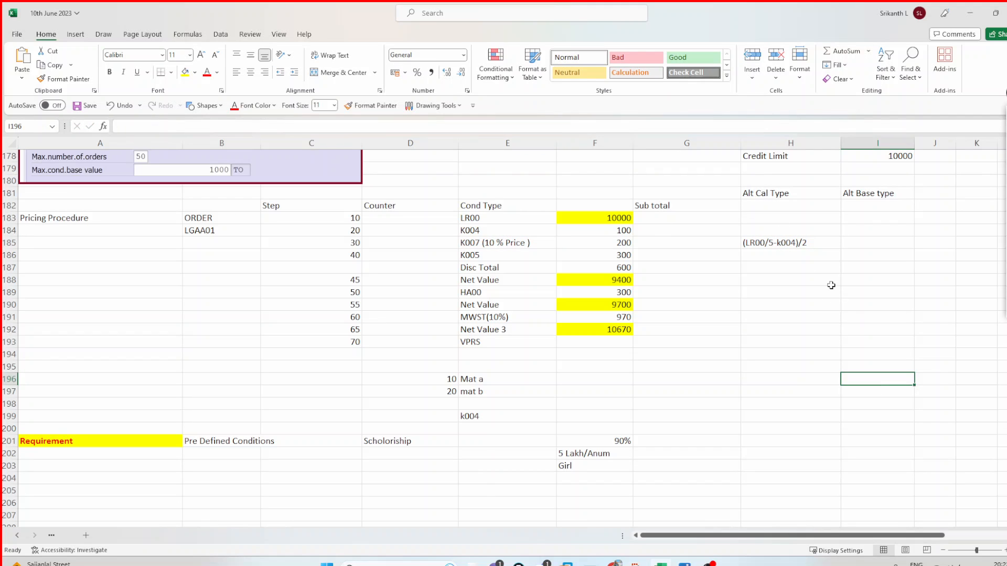
pyautogui.click(797, 246)
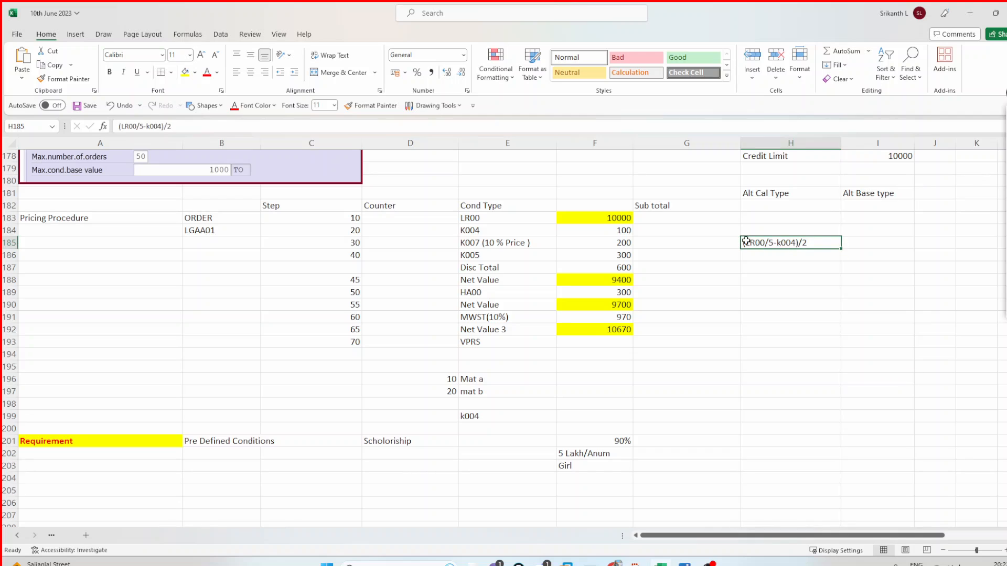
pyautogui.click(511, 243)
pyautogui.click(794, 243)
# Return to the SAP control data and inspect the CalType, BasType, AccKey and Accruals fields of the REA Conditions line, ending on BasType.
pyautogui.hotkey('alt', 'Tab')
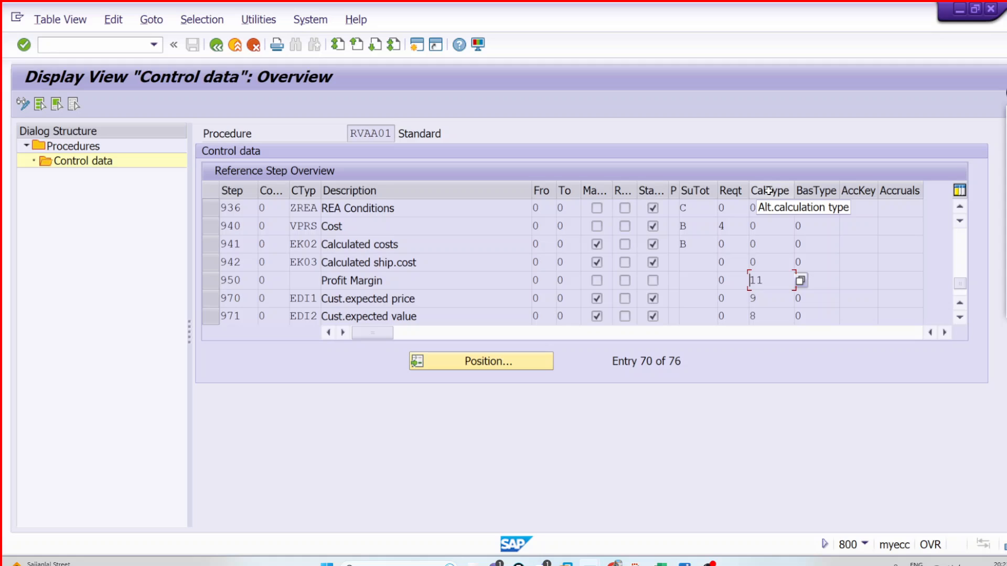
pyautogui.click(784, 207)
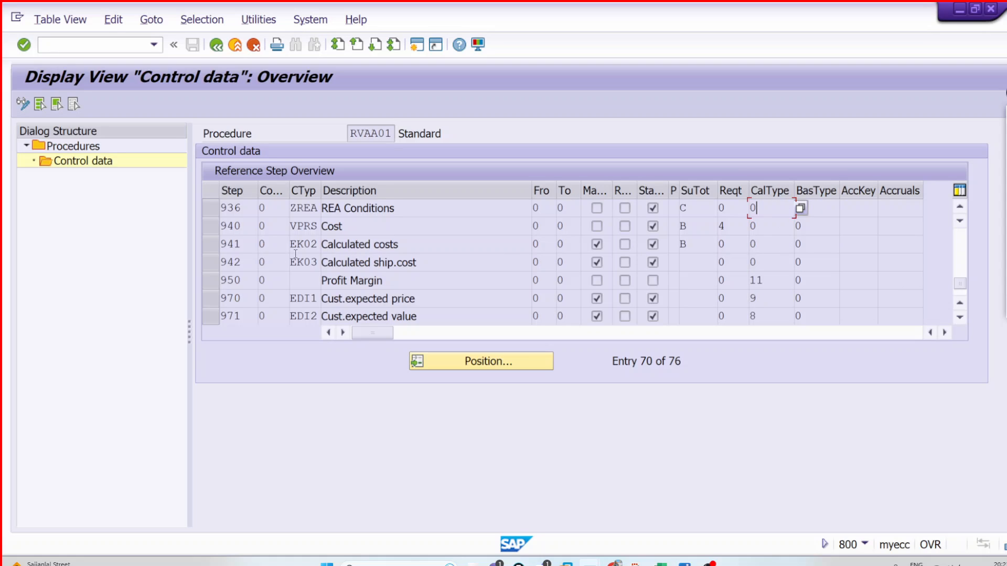
pyautogui.click(828, 205)
pyautogui.click(863, 205)
pyautogui.click(902, 206)
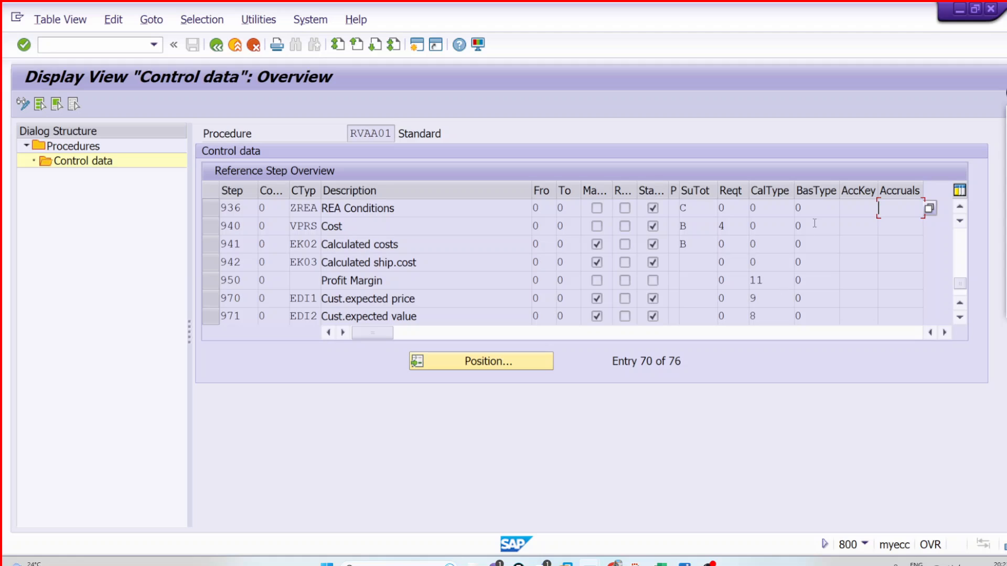
pyautogui.click(820, 203)
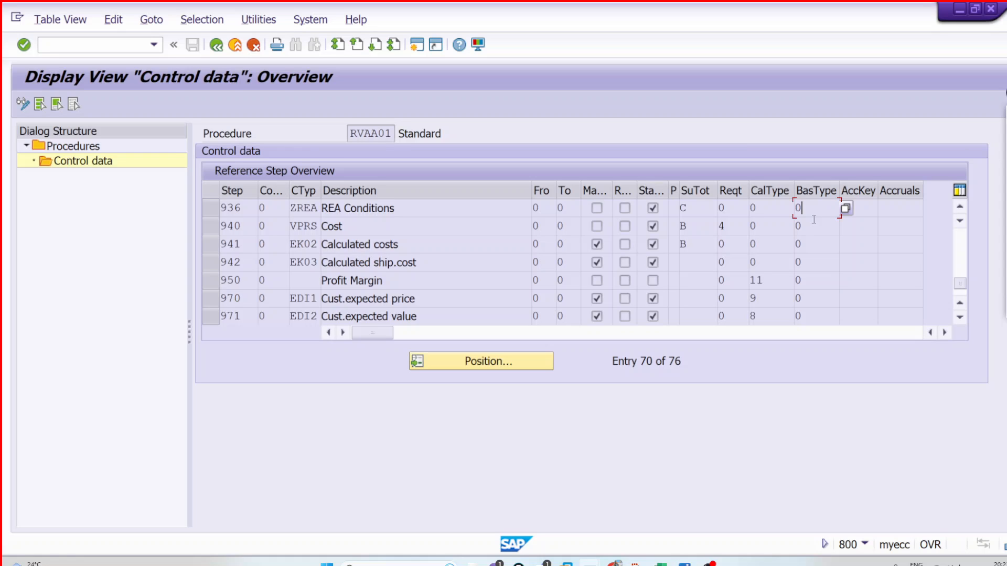
pyautogui.click(710, 563)
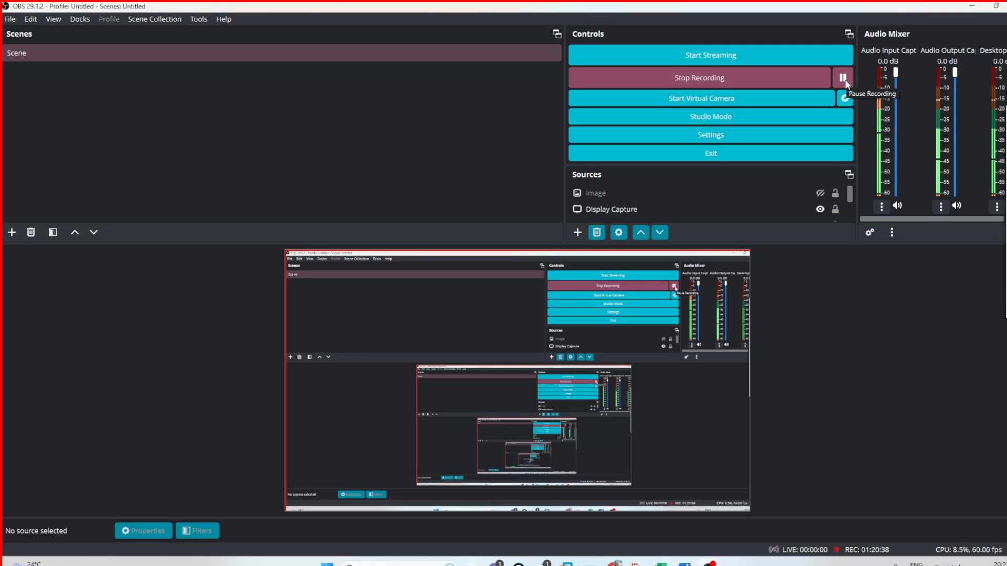
pyautogui.press('super+d')
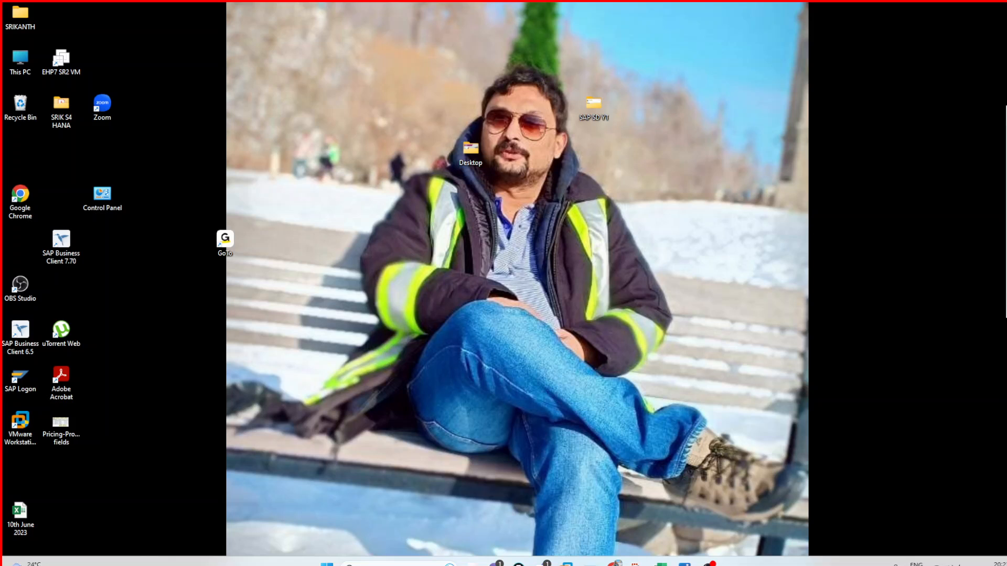
pyautogui.hotkey('alt', 'Tab')
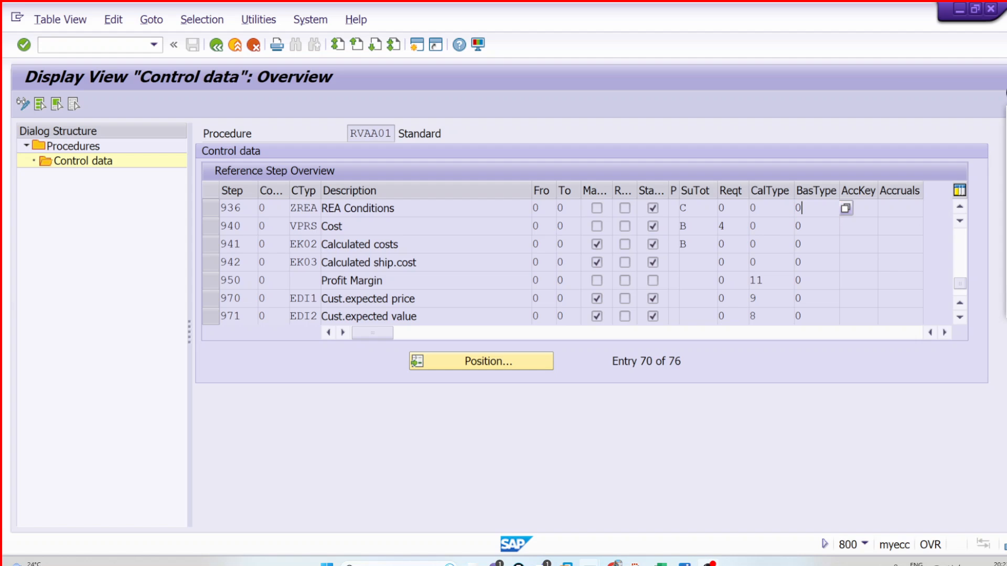
pyautogui.click(709, 565)
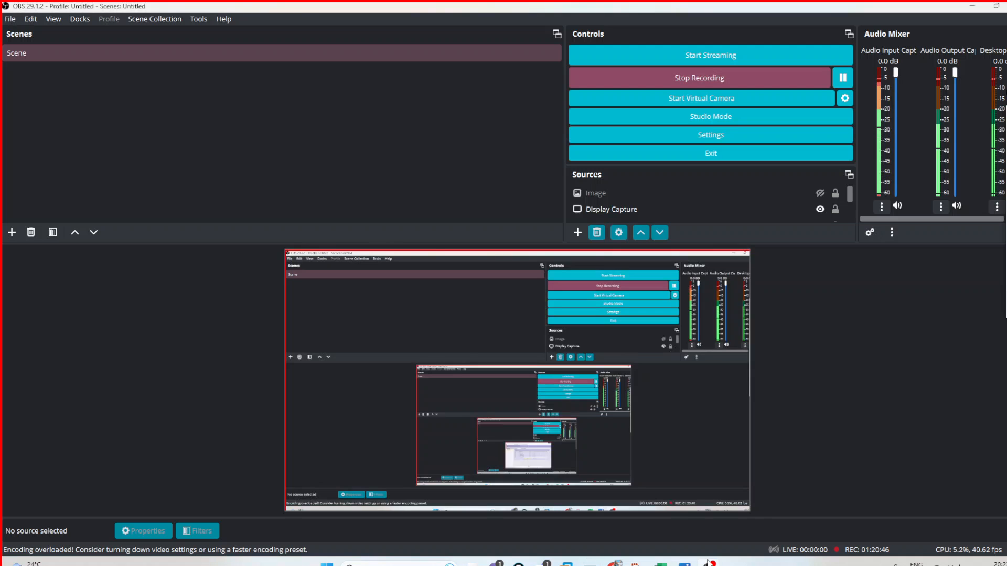